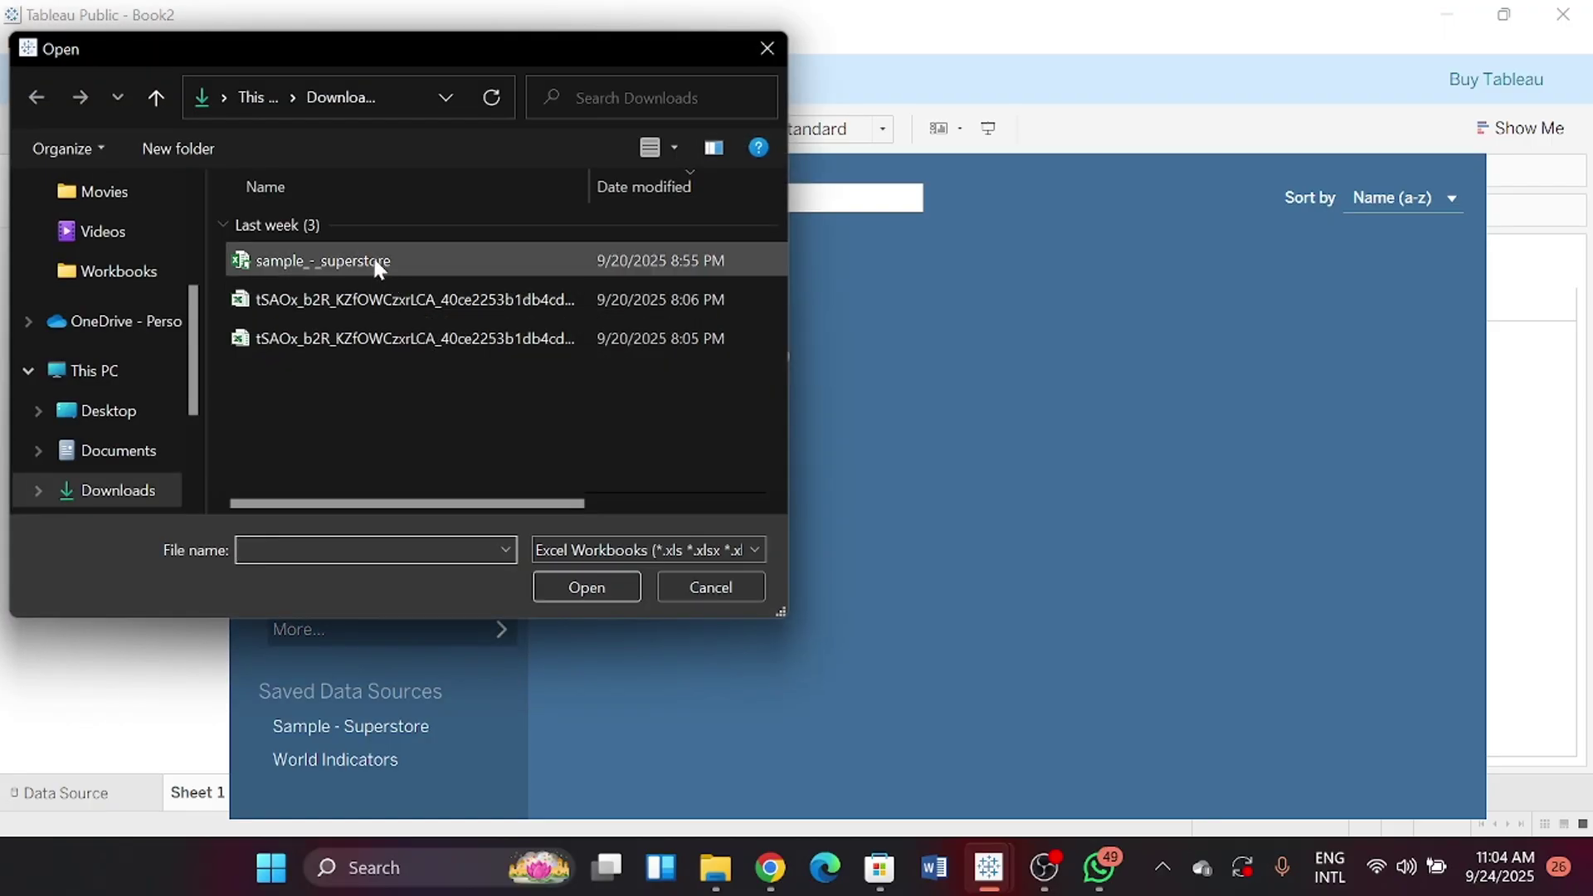
Connect to the sample_-_superstore Excel workbook and add its Orders table to the data model
double_click(372, 257)
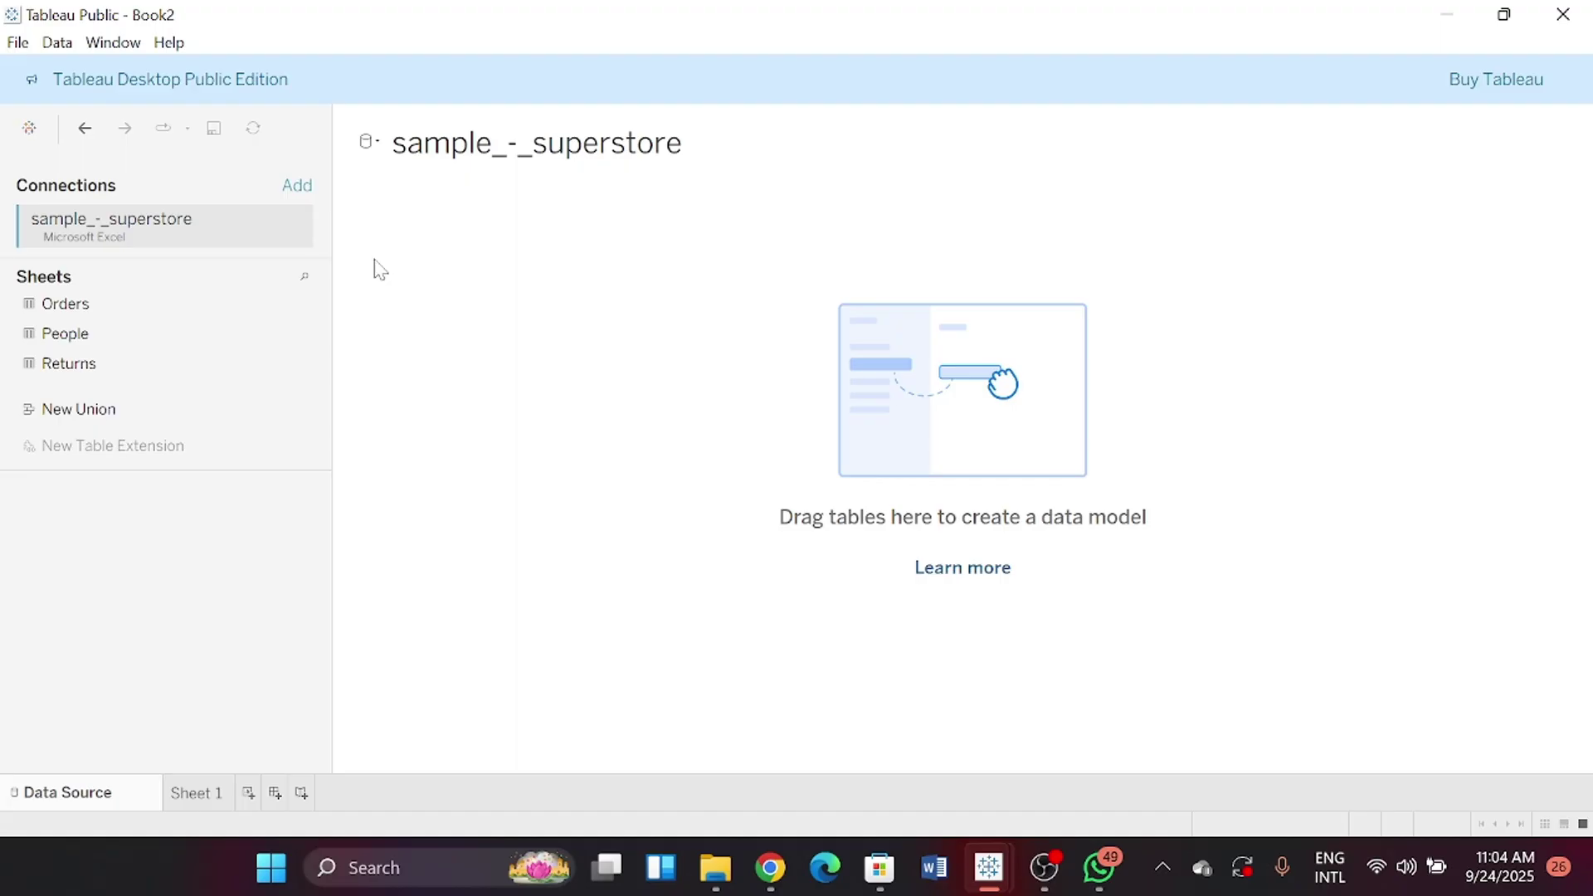
left_click_drag(181, 311, 402, 316)
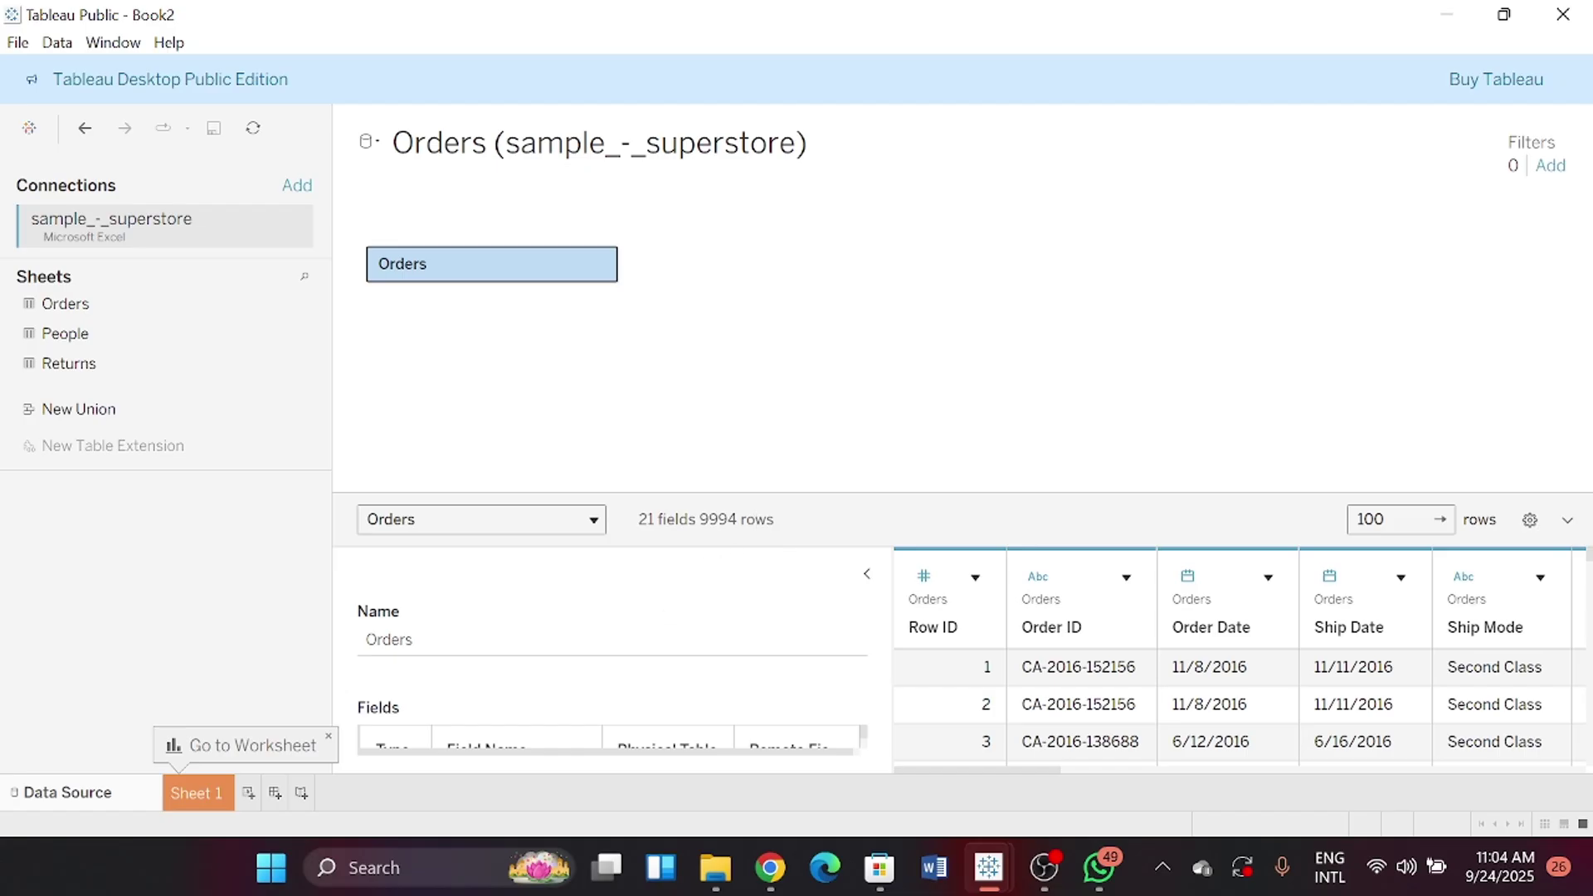
Build a filled map in Sheet 1 using State as detail and Profit as color
left_click(199, 788)
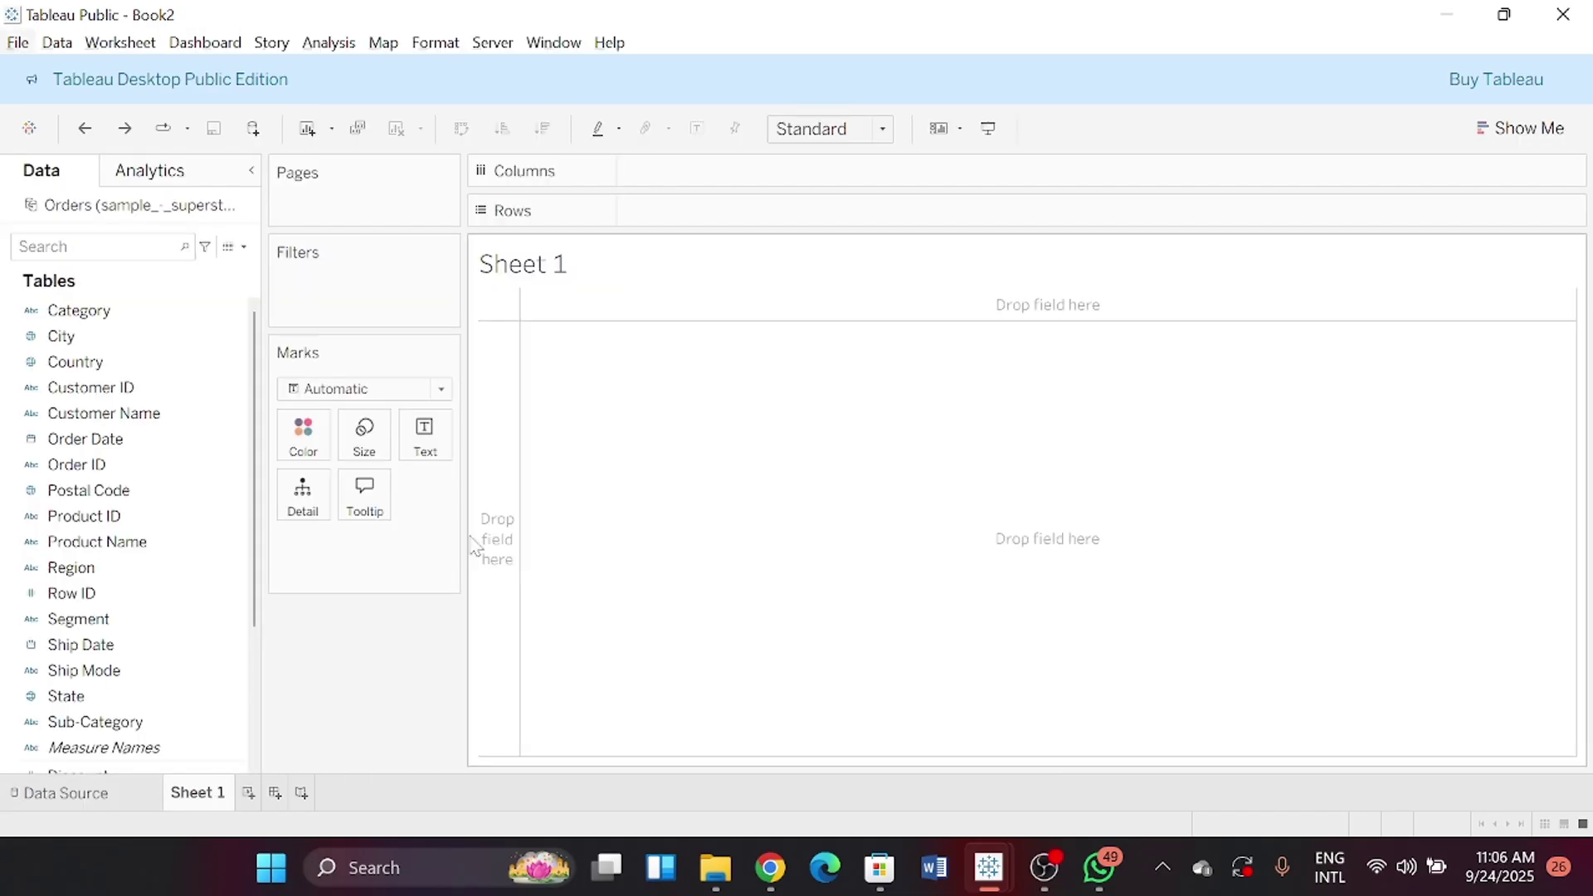
scroll(125, 664, "down", 2)
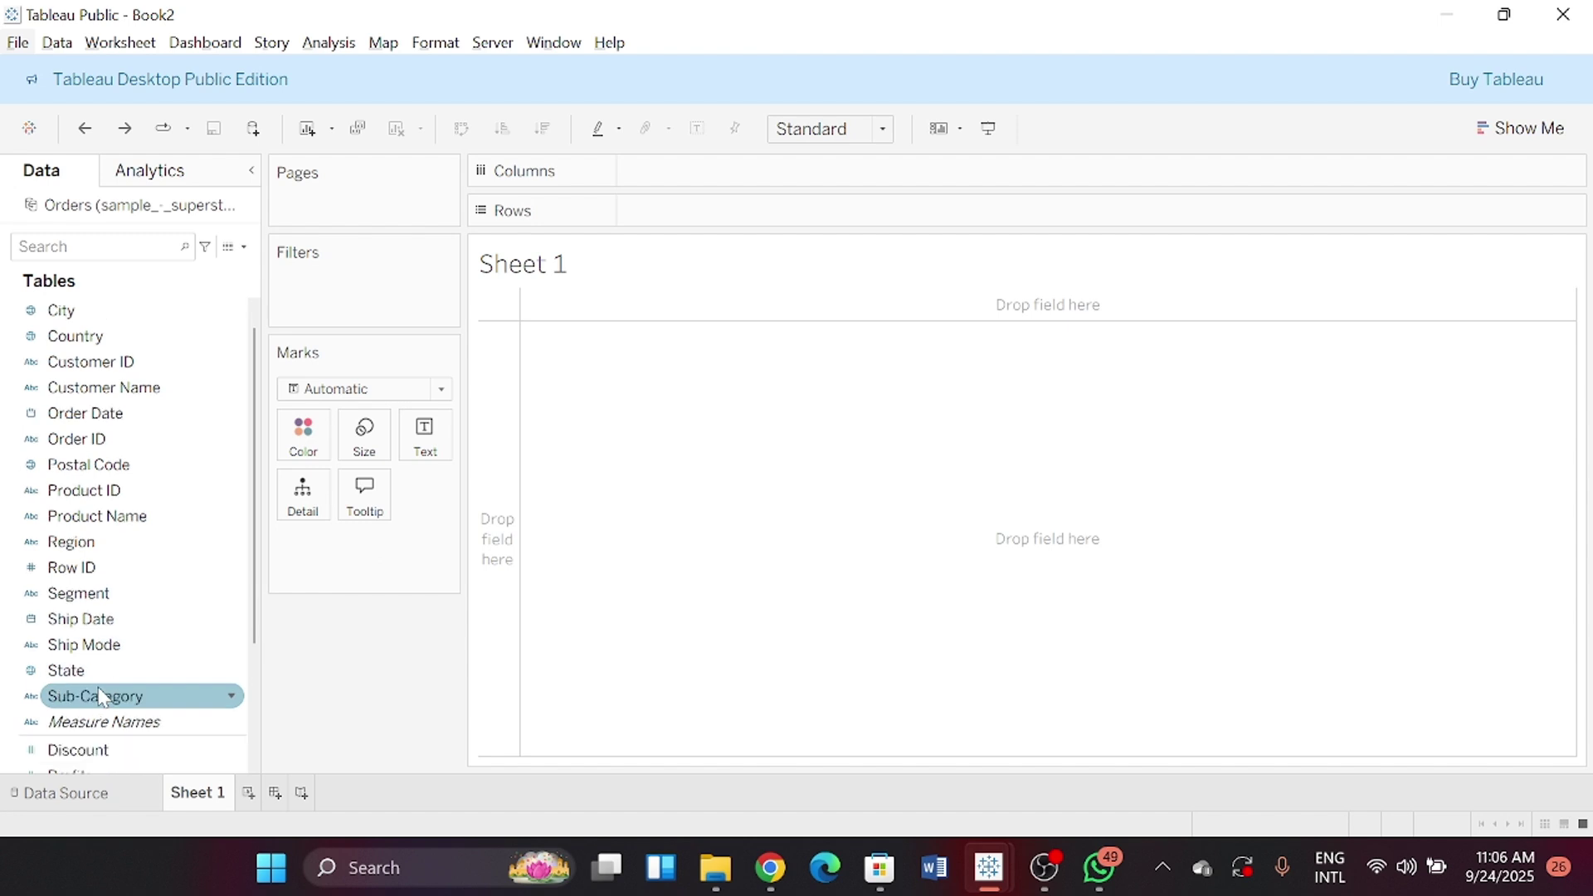
left_click_drag(122, 651, 304, 504)
scroll(166, 593, "down", 3)
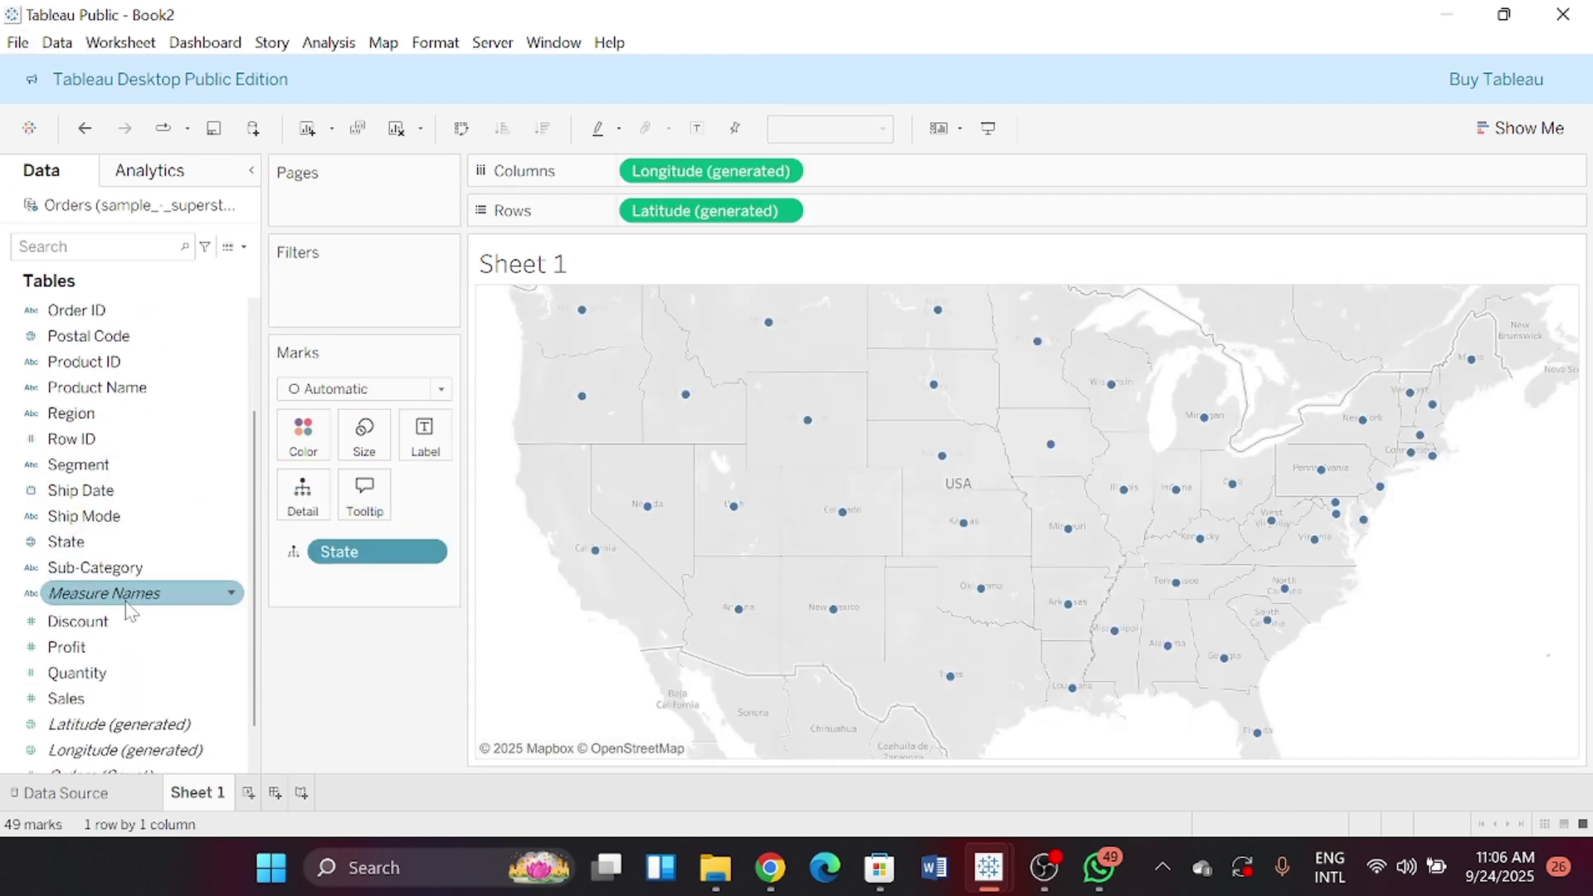
left_click_drag(129, 610, 288, 455)
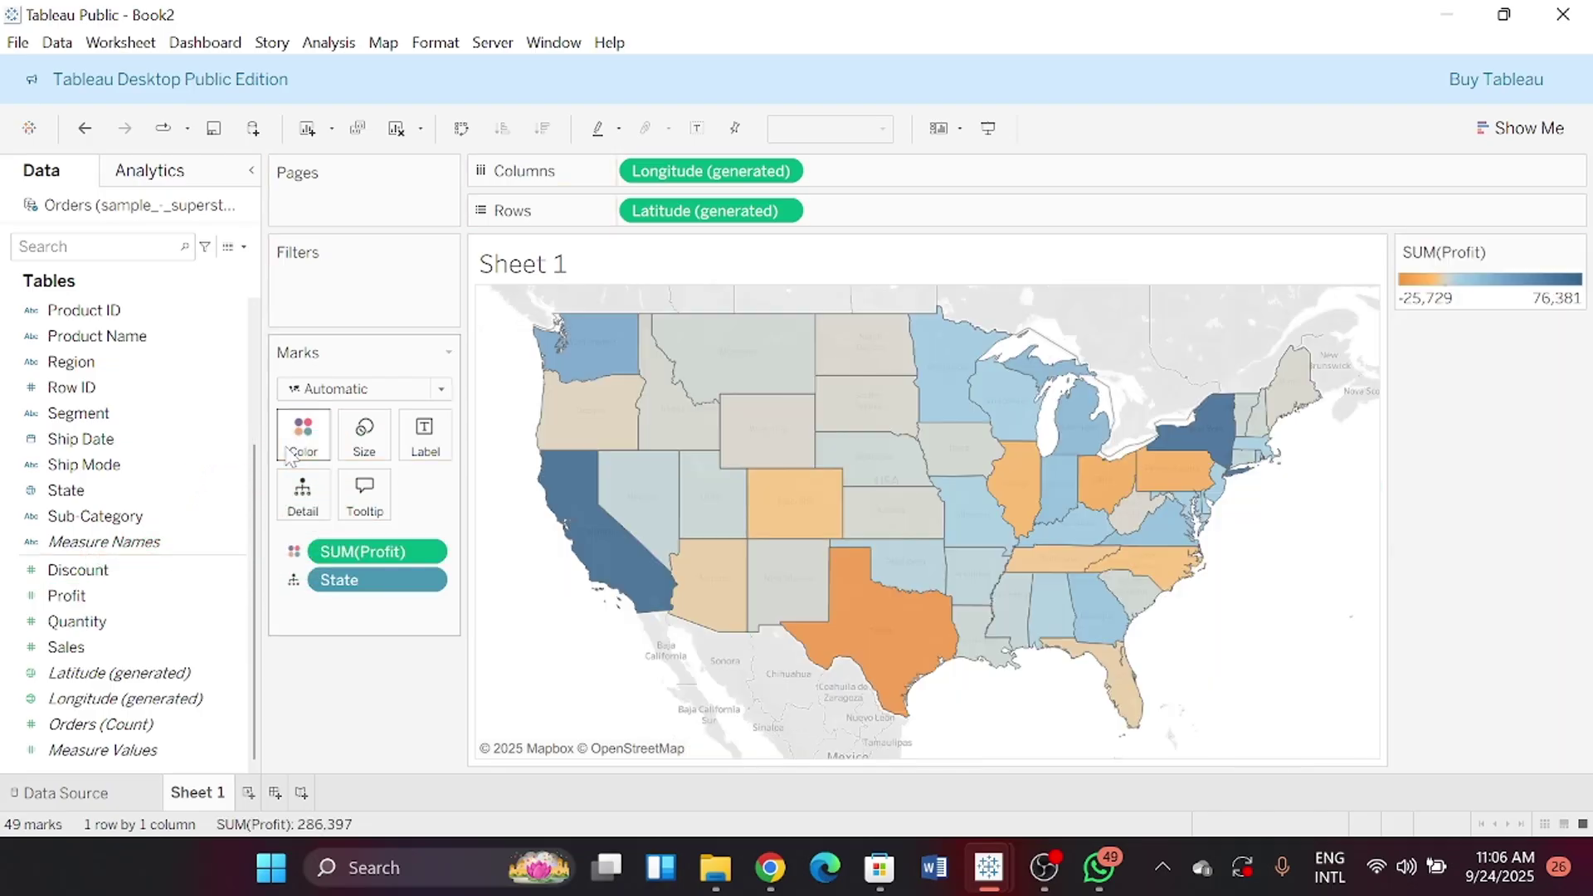
Change the map's Profit color palette to Blue
right_click(302, 562)
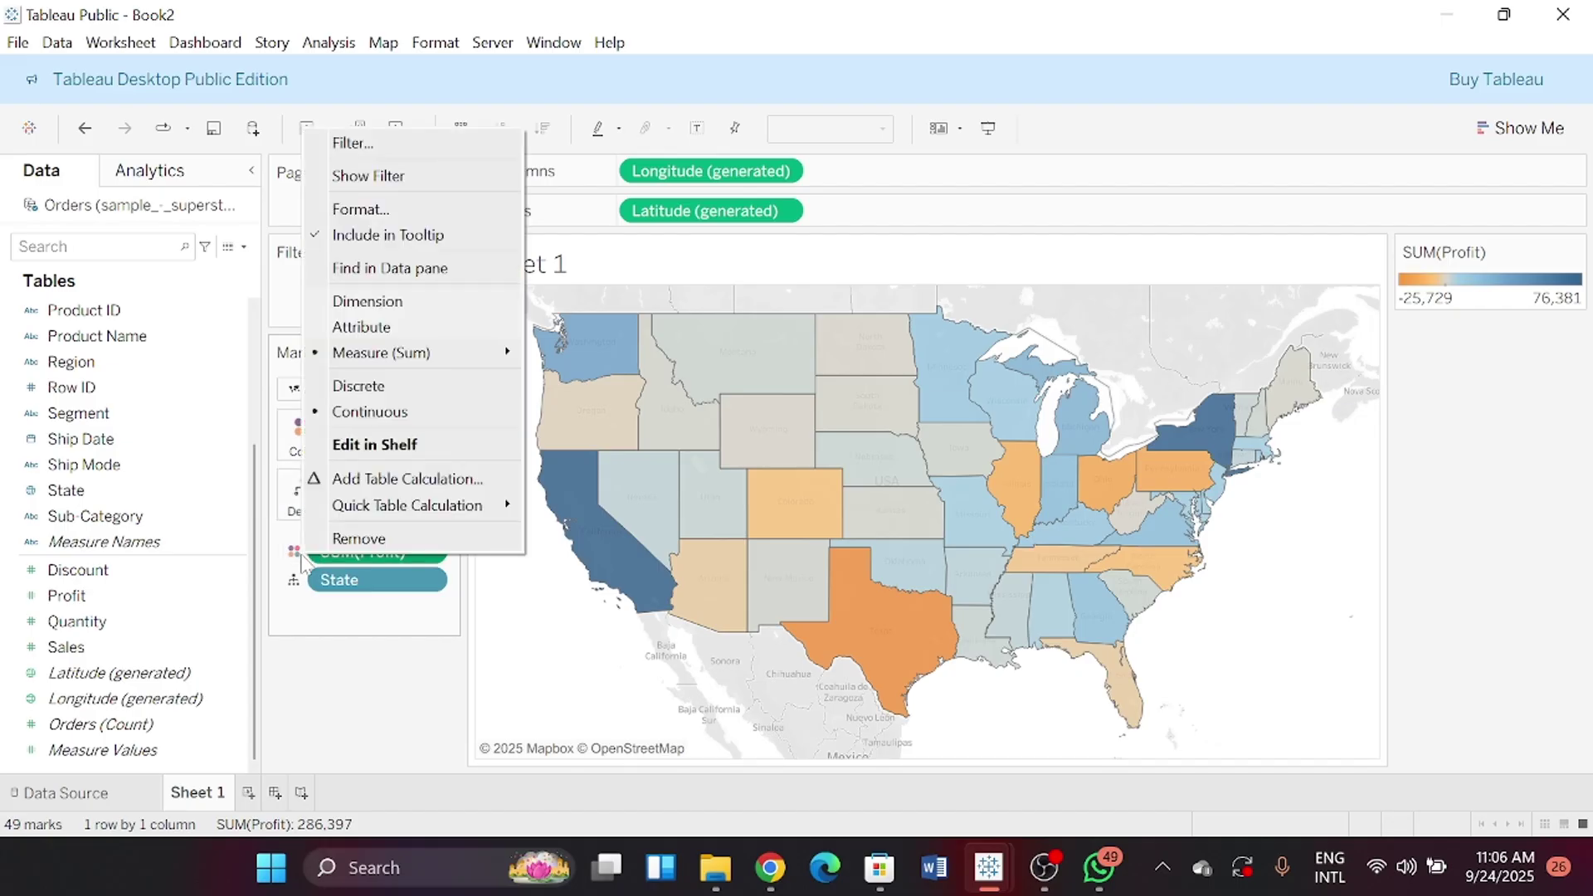
left_click(398, 211)
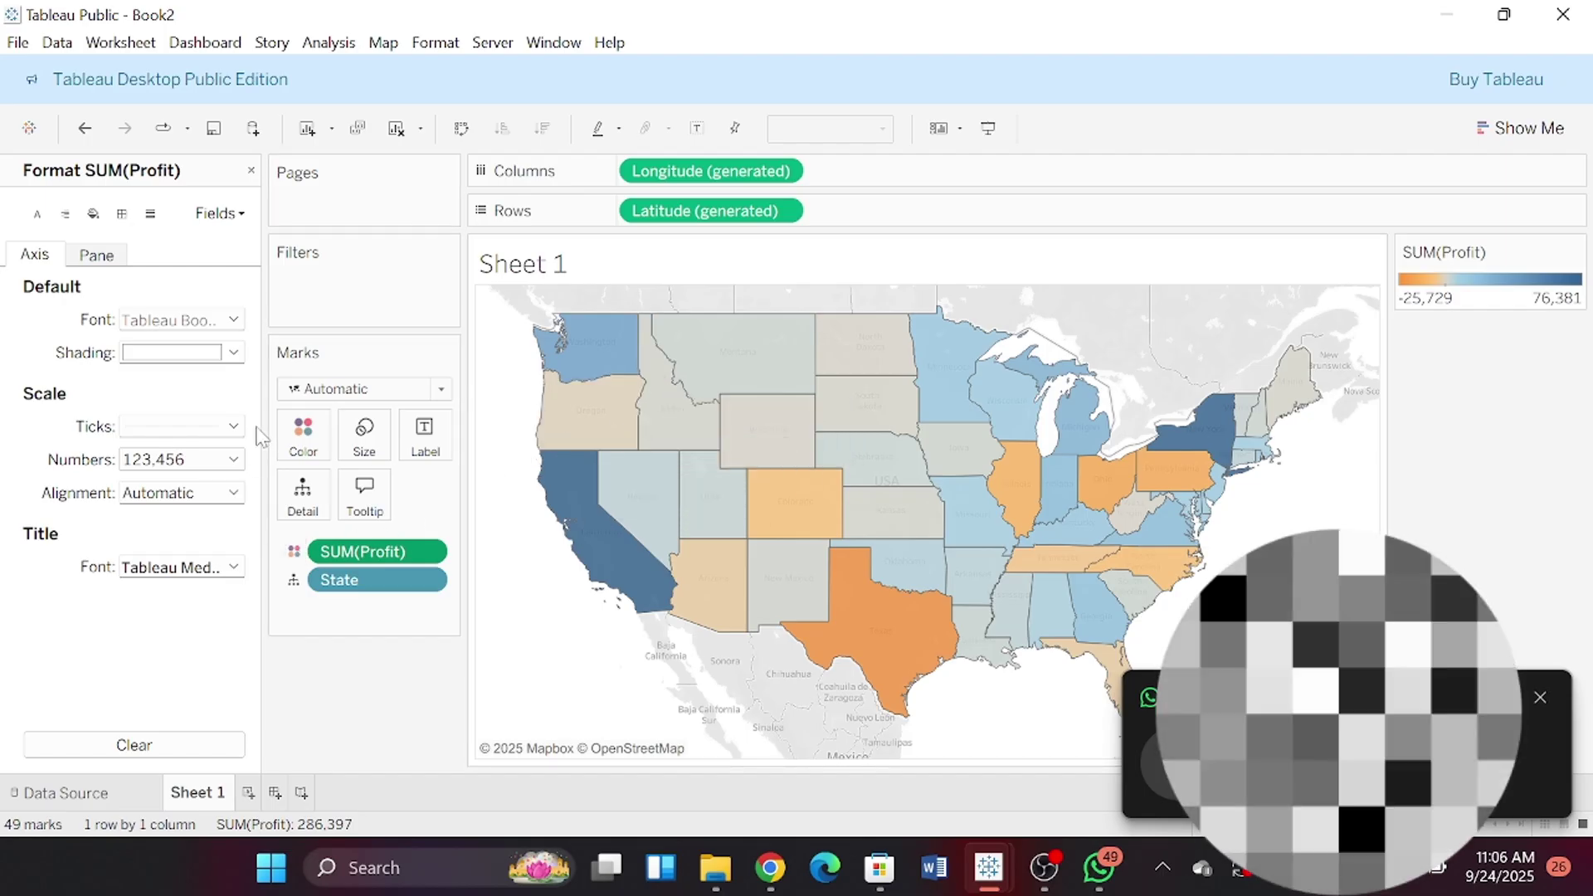
left_click(299, 439)
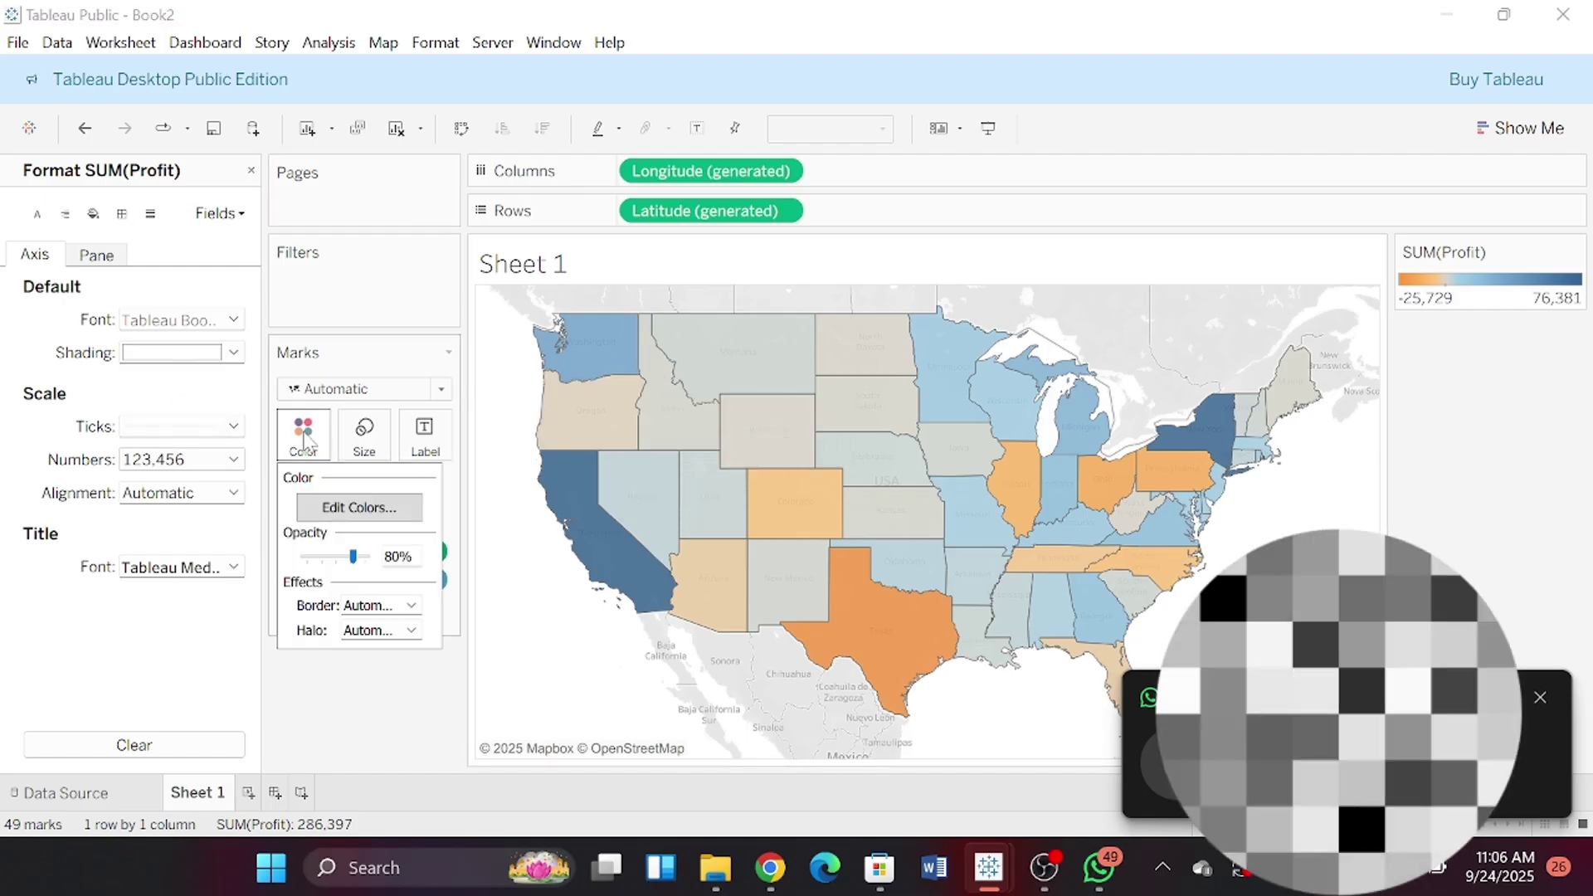
left_click(381, 508)
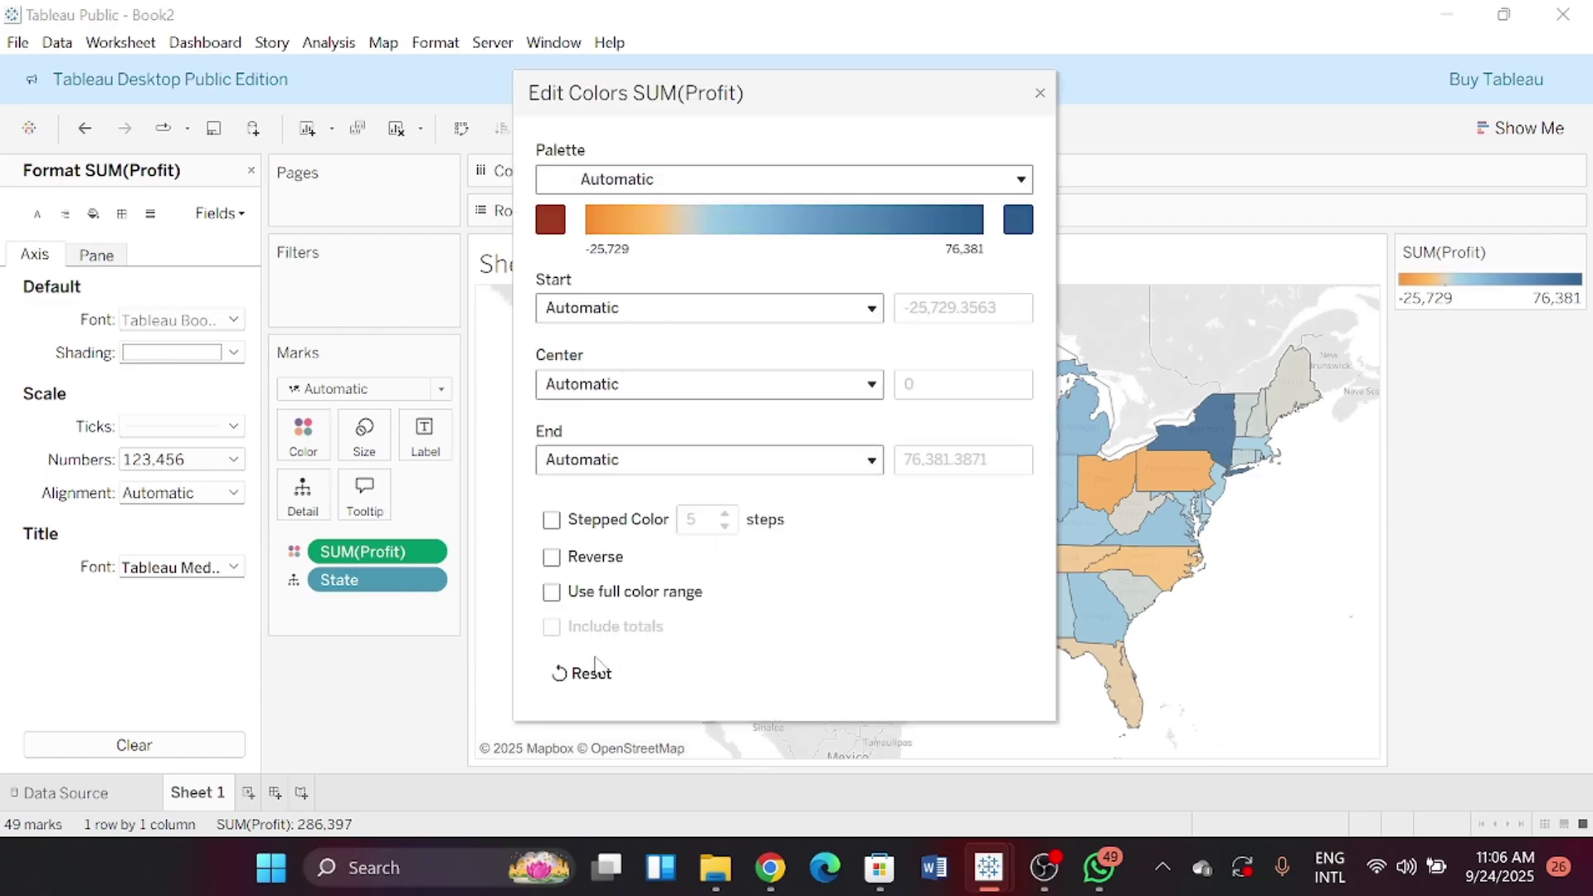
left_click(1018, 223)
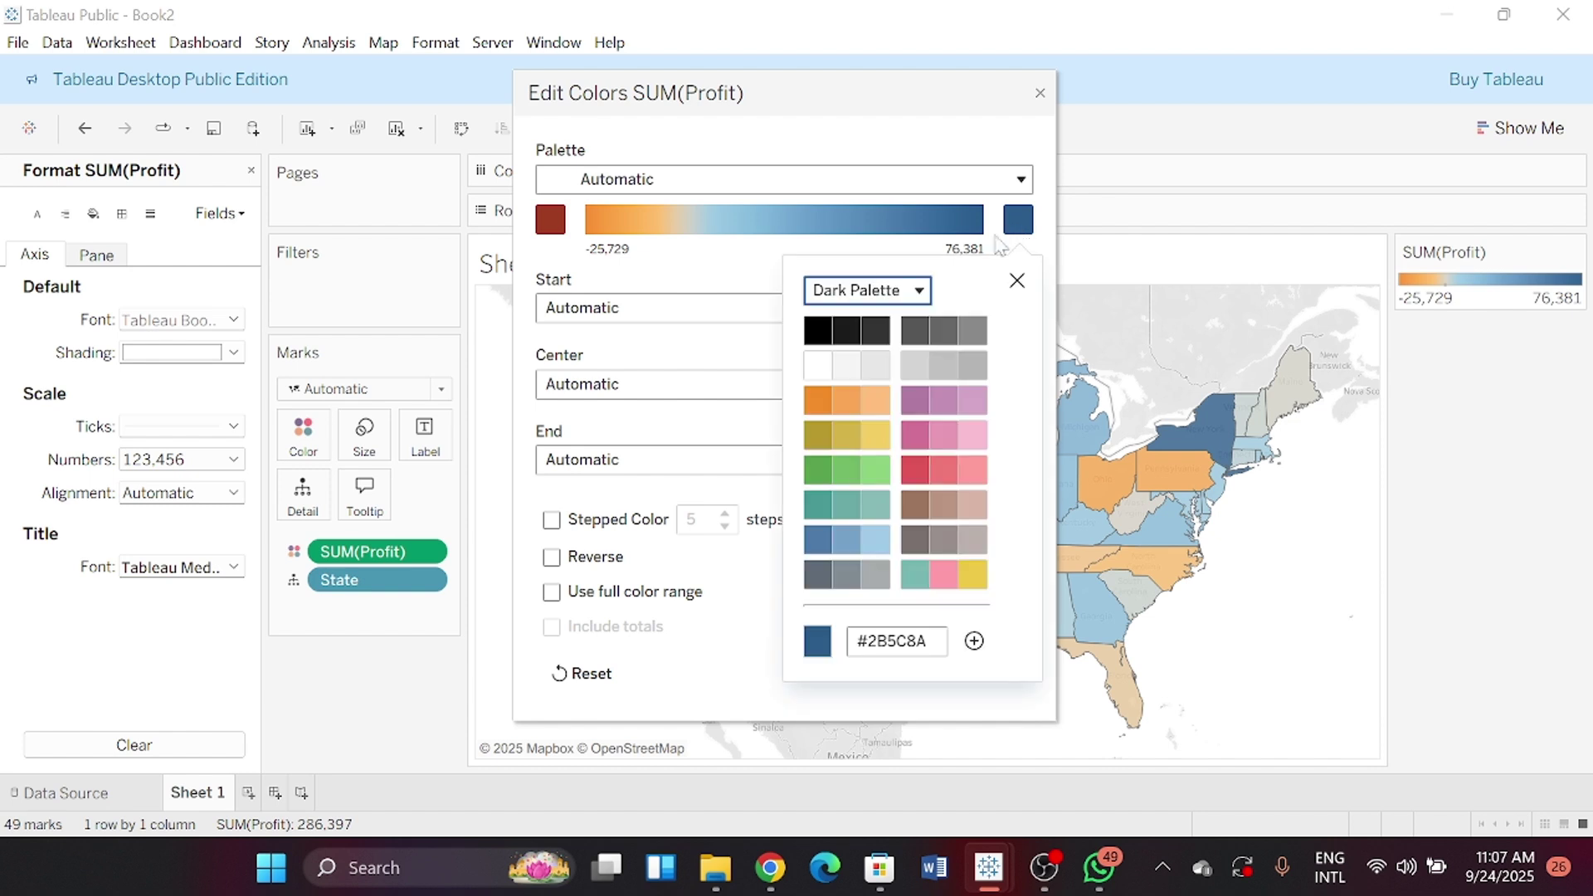
left_click(985, 180)
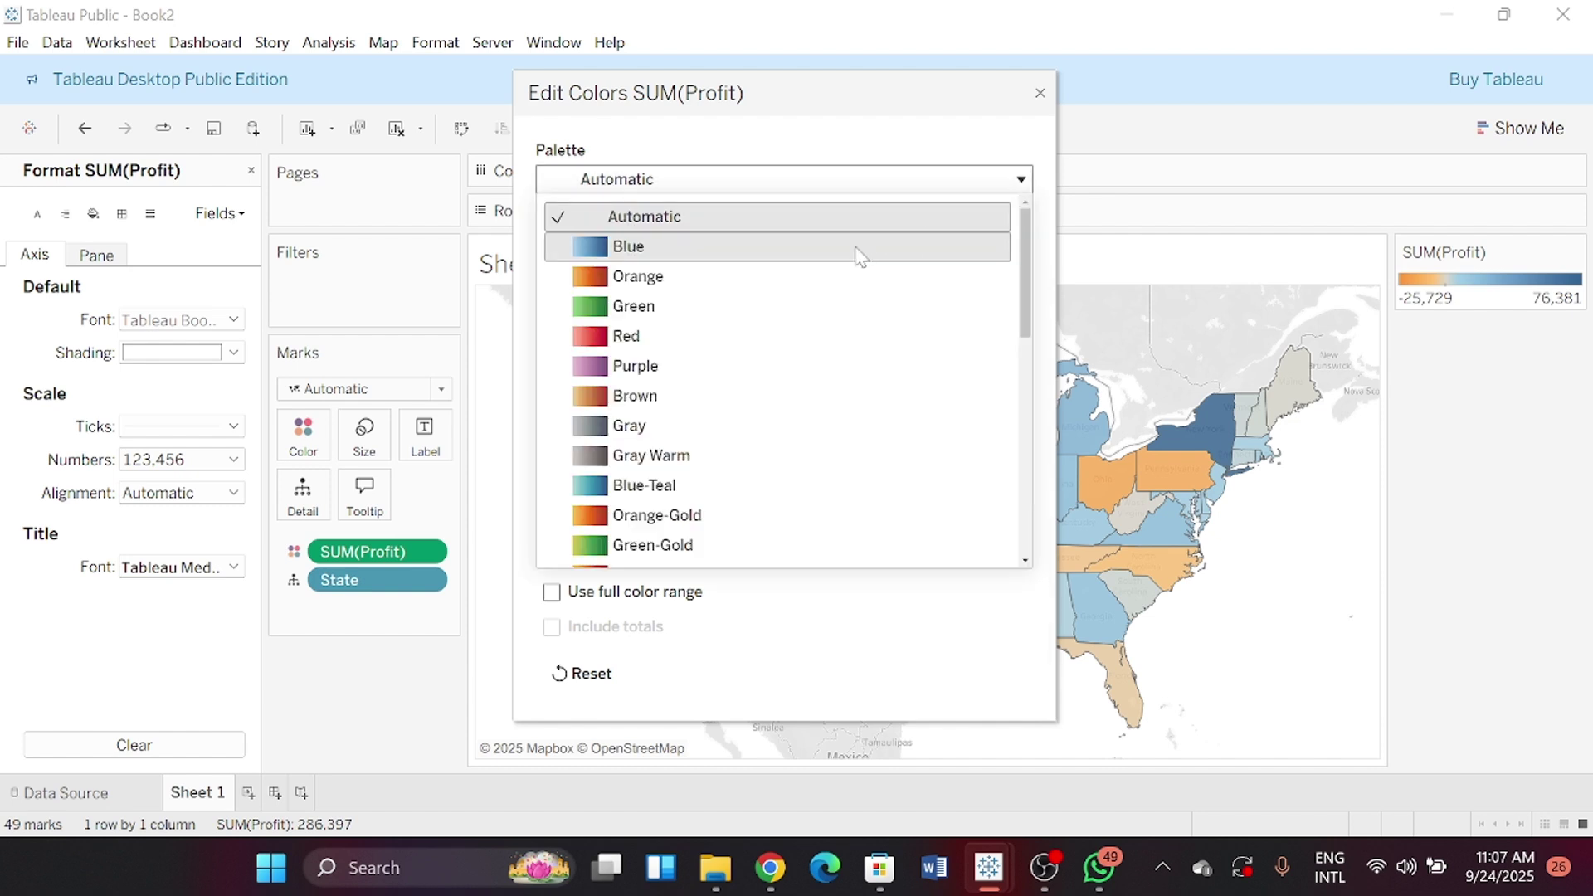
left_click(848, 247)
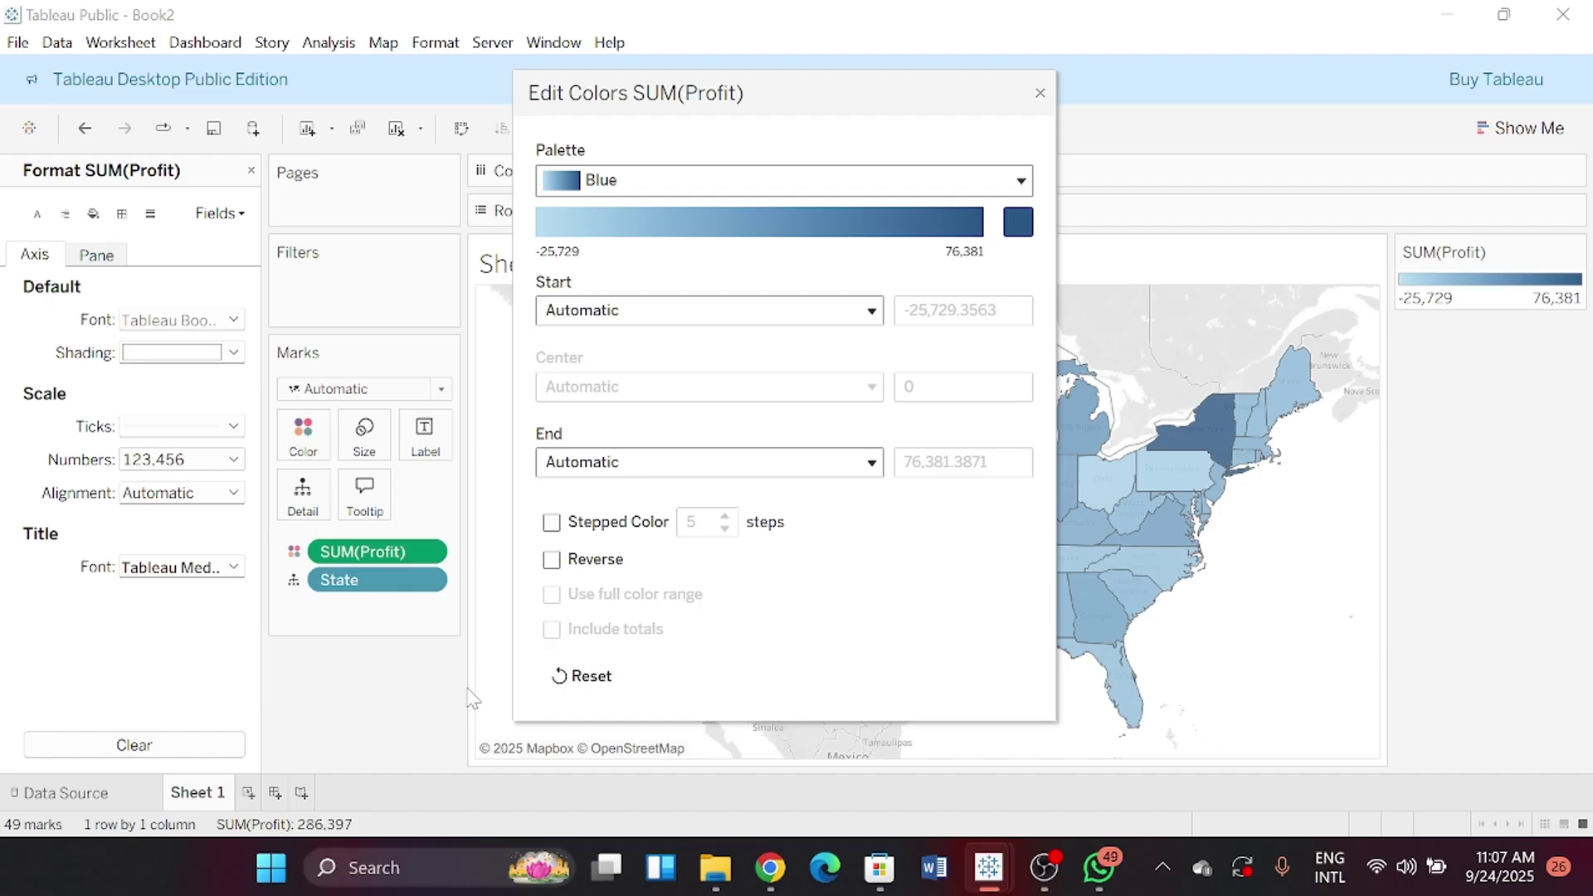
left_click(1040, 93)
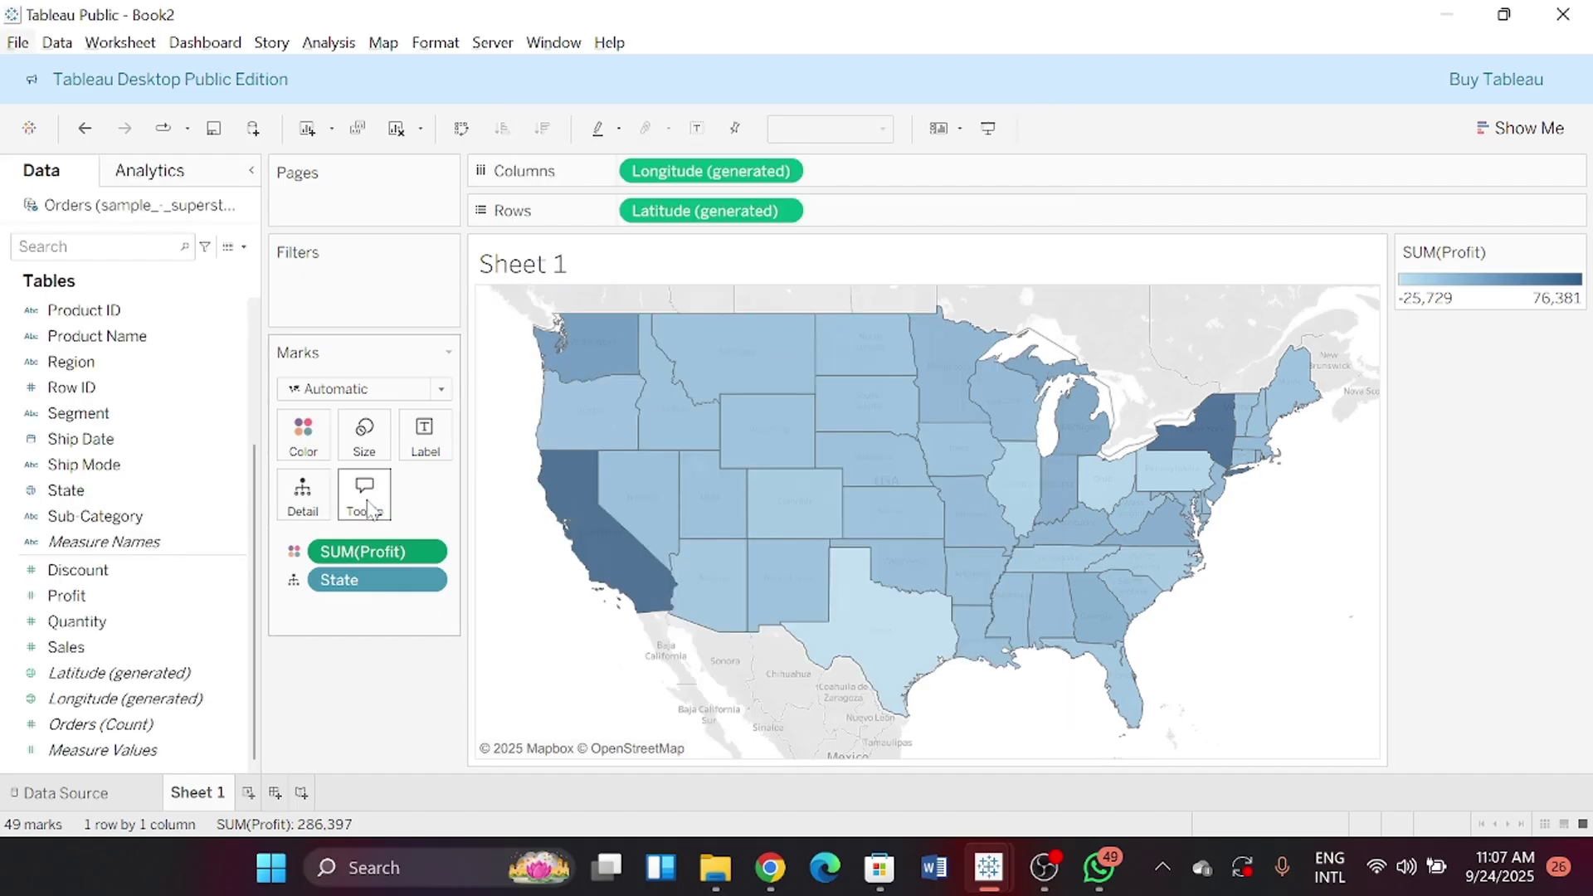
Remove the State and Profit label text from the map's tooltip and center the remaining fields
left_click(365, 496)
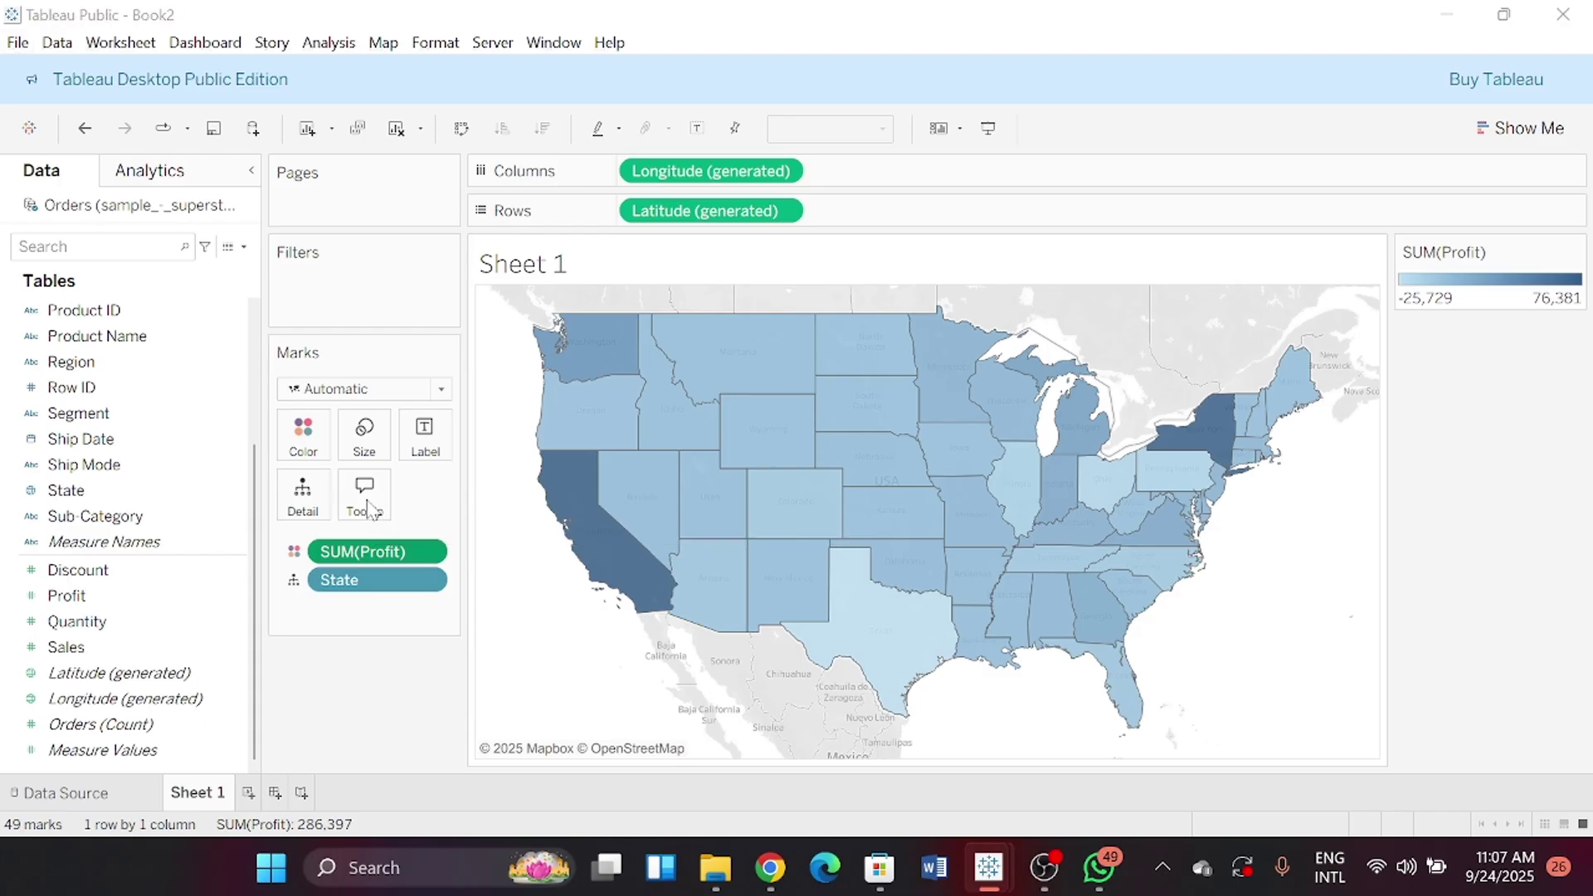
left_click_drag(565, 331, 532, 335)
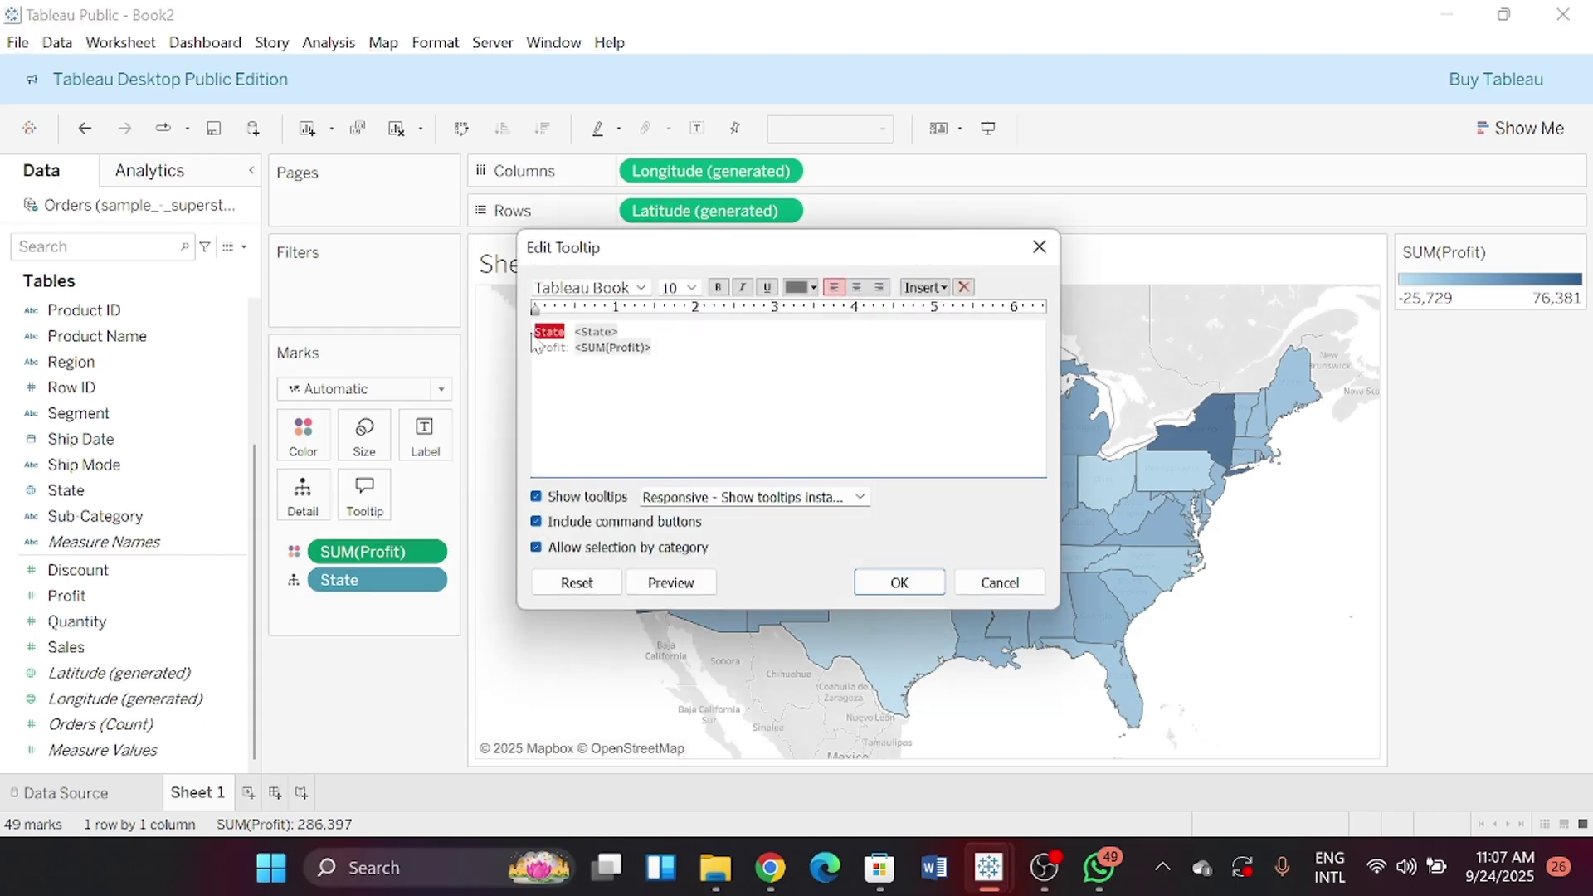
key("BackSpace")
key("BackSpace")
left_click_drag(653, 348, 538, 332)
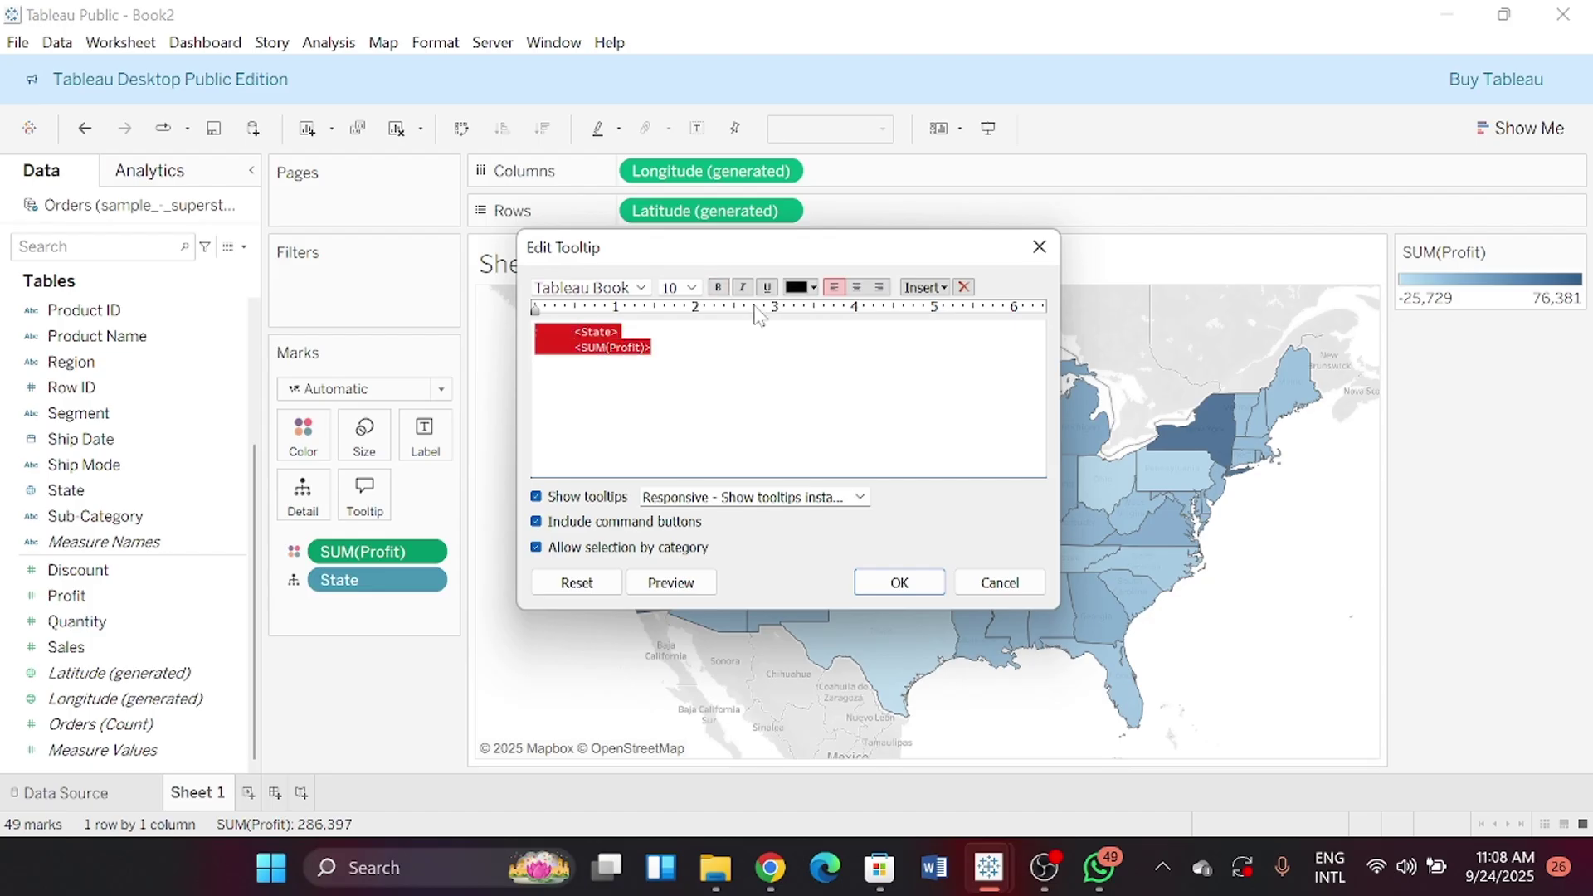
left_click(856, 287)
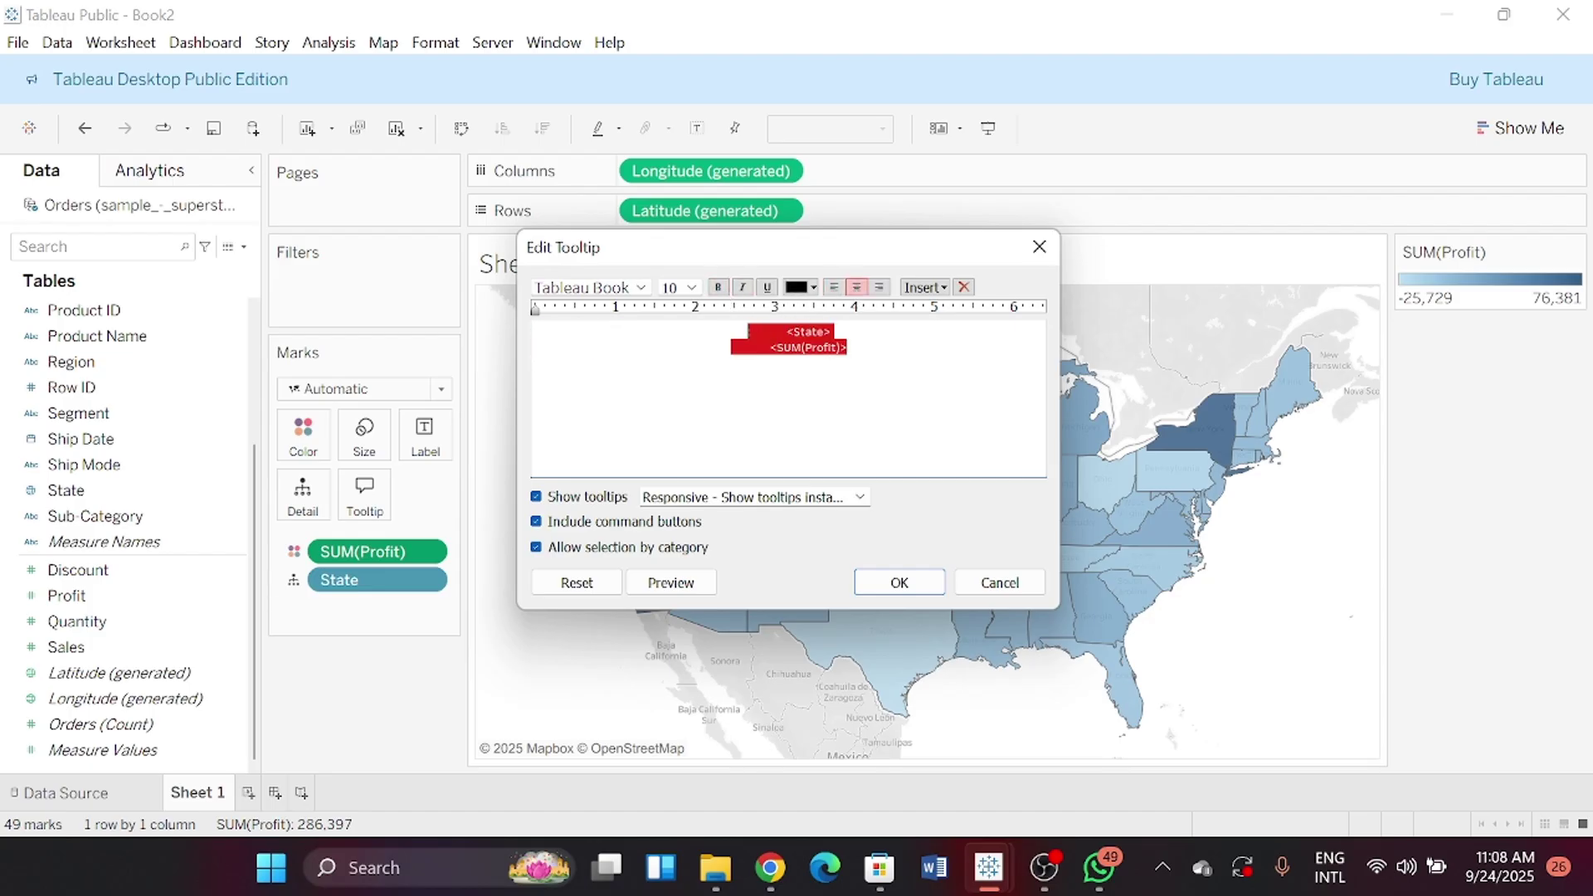
Toggle bold formatting on the State field in the tooltip and apply the tooltip changes
left_click(838, 333)
left_click_drag(831, 332, 786, 332)
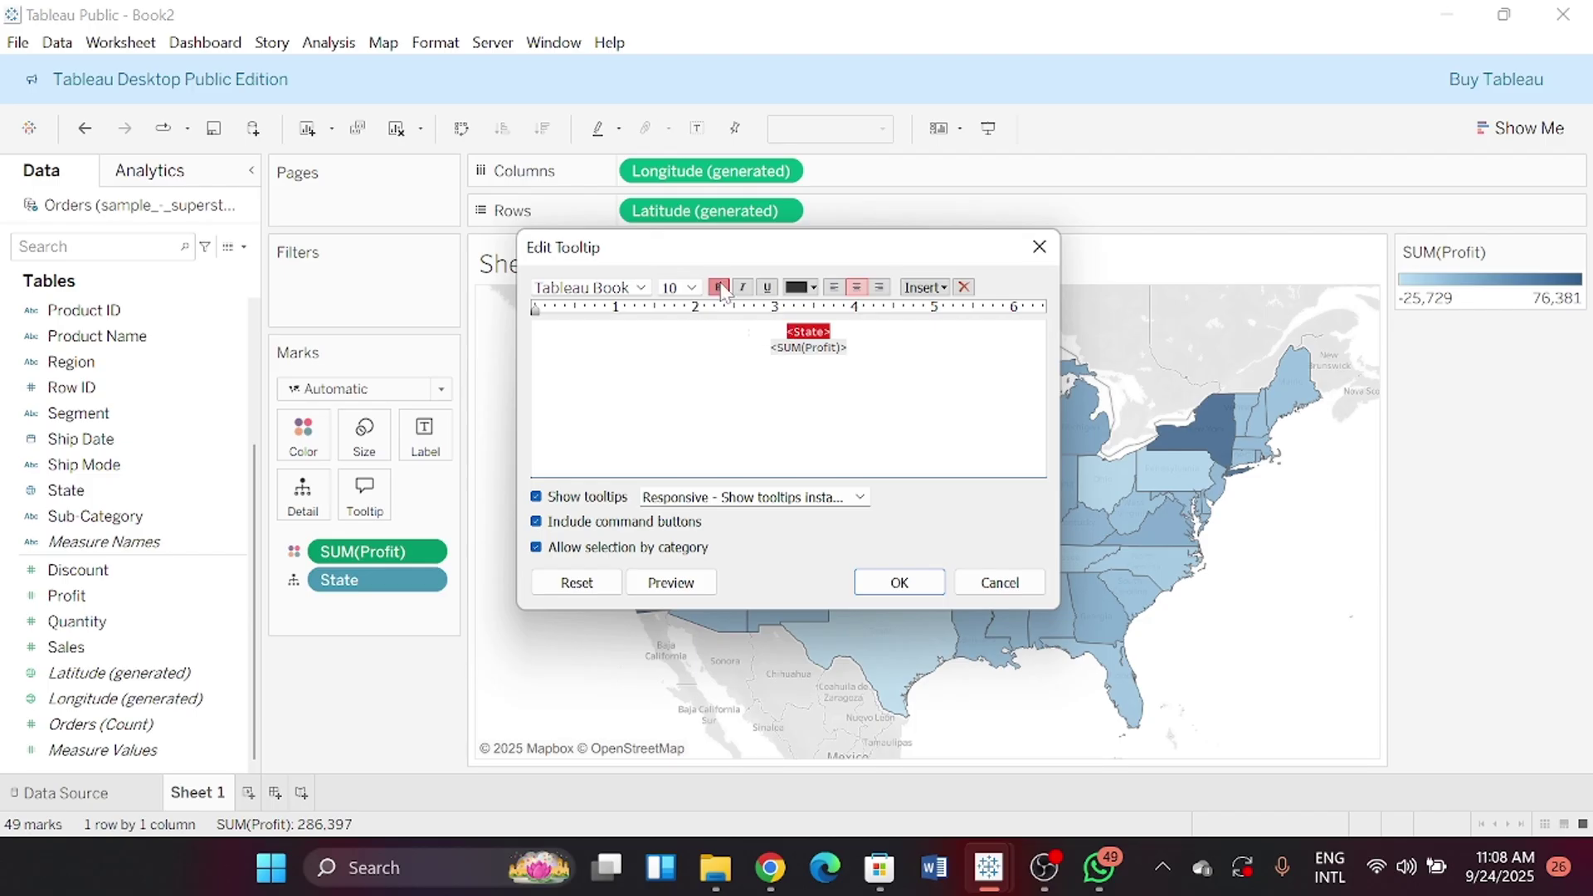
left_click(720, 291)
left_click(848, 348)
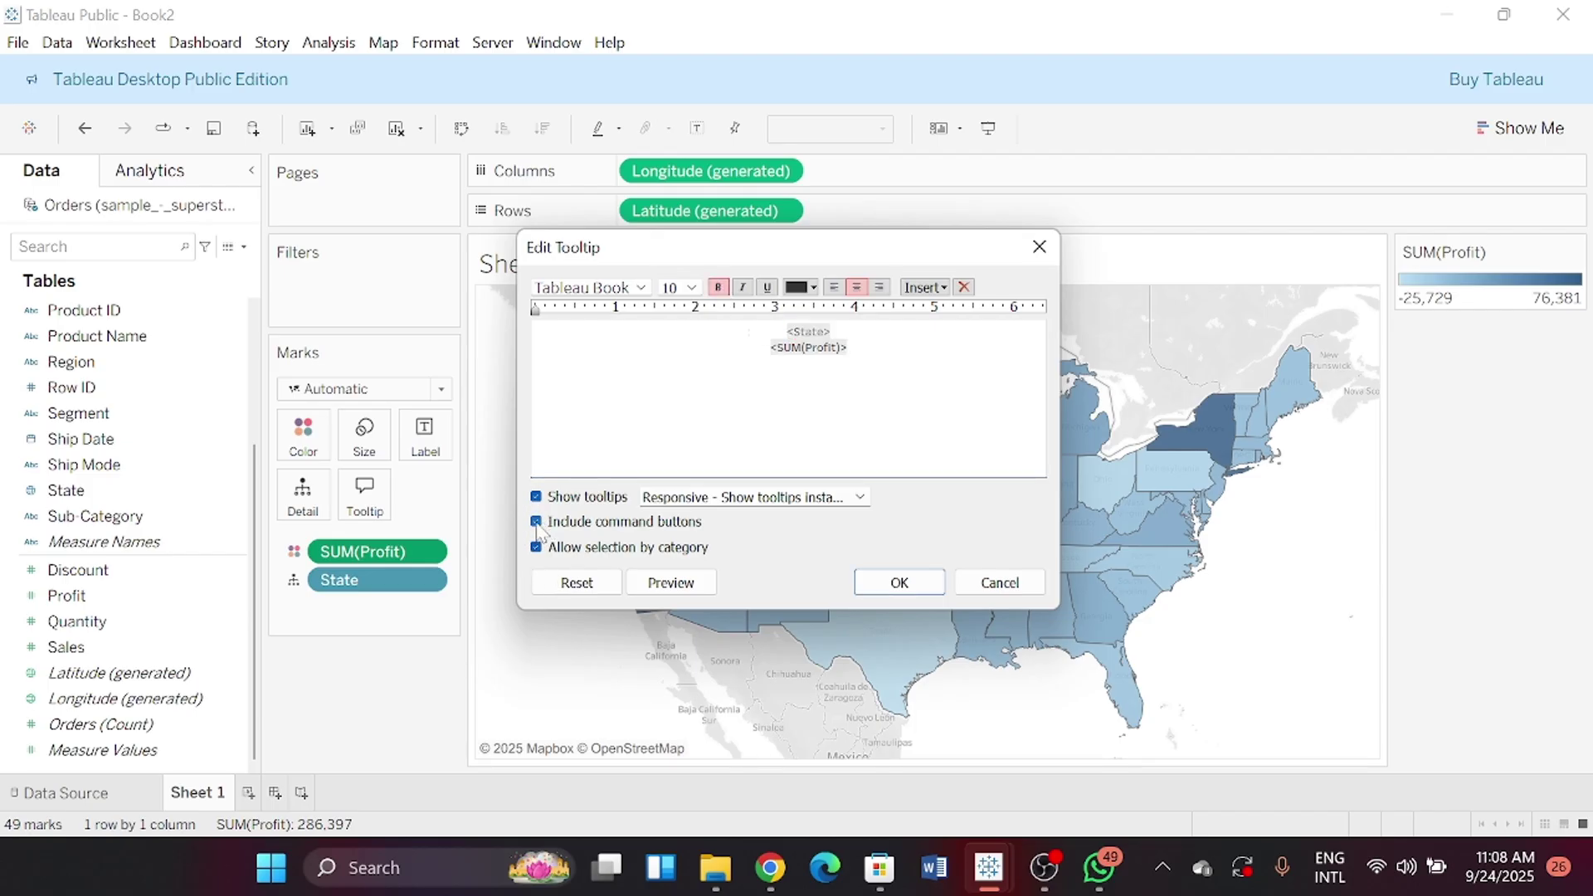
left_click(864, 591)
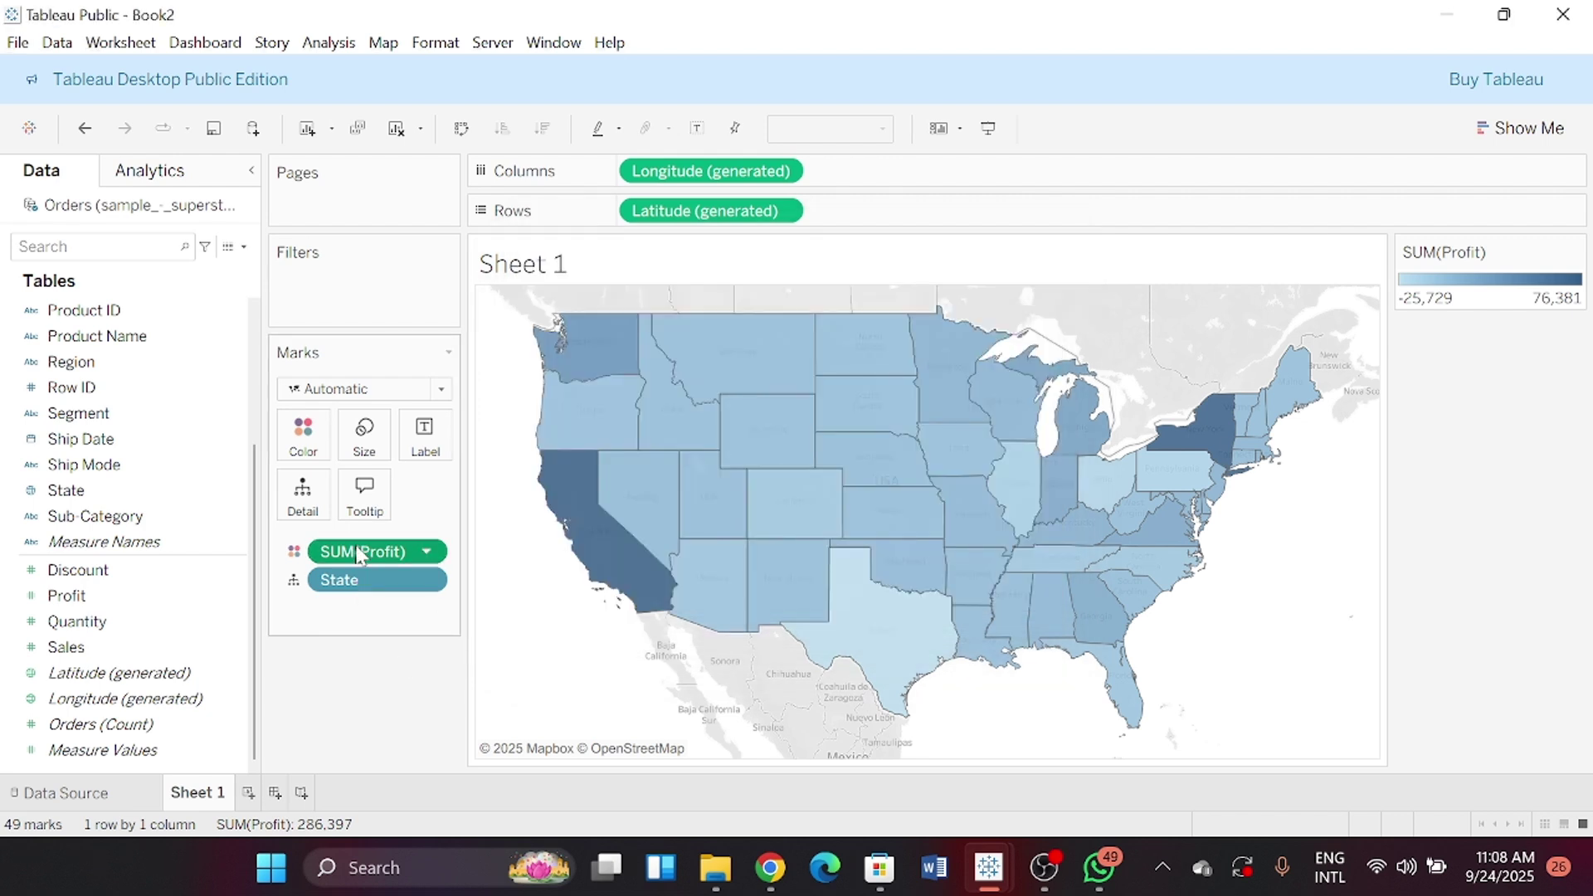
Format the pane's default Profit numbers as Currency (Custom) with display units in Thousands (K)
left_click(428, 552)
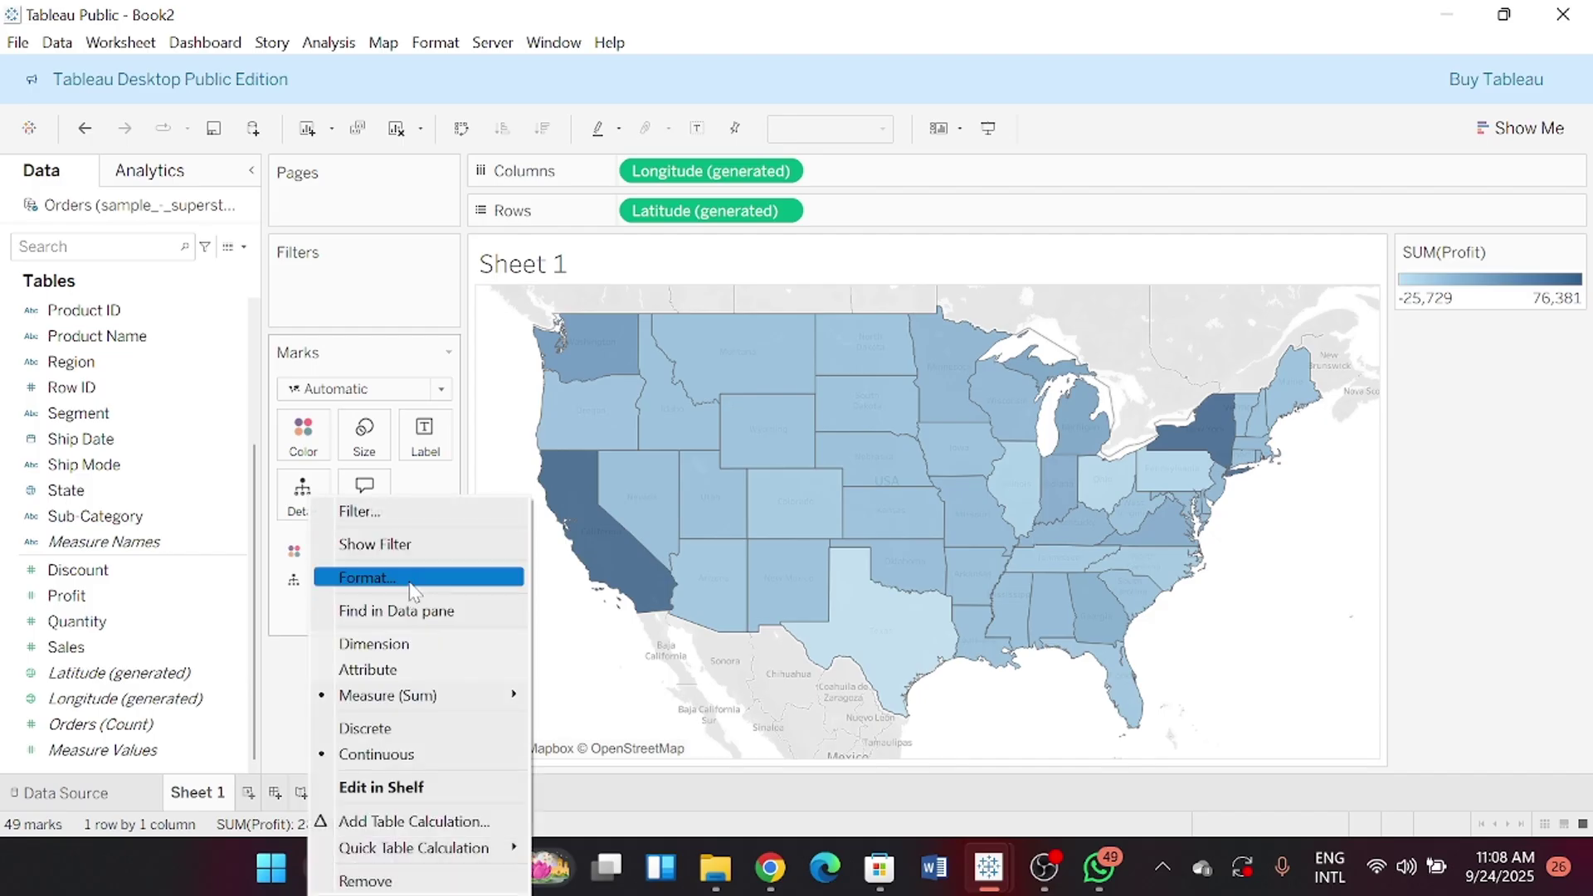
left_click(410, 584)
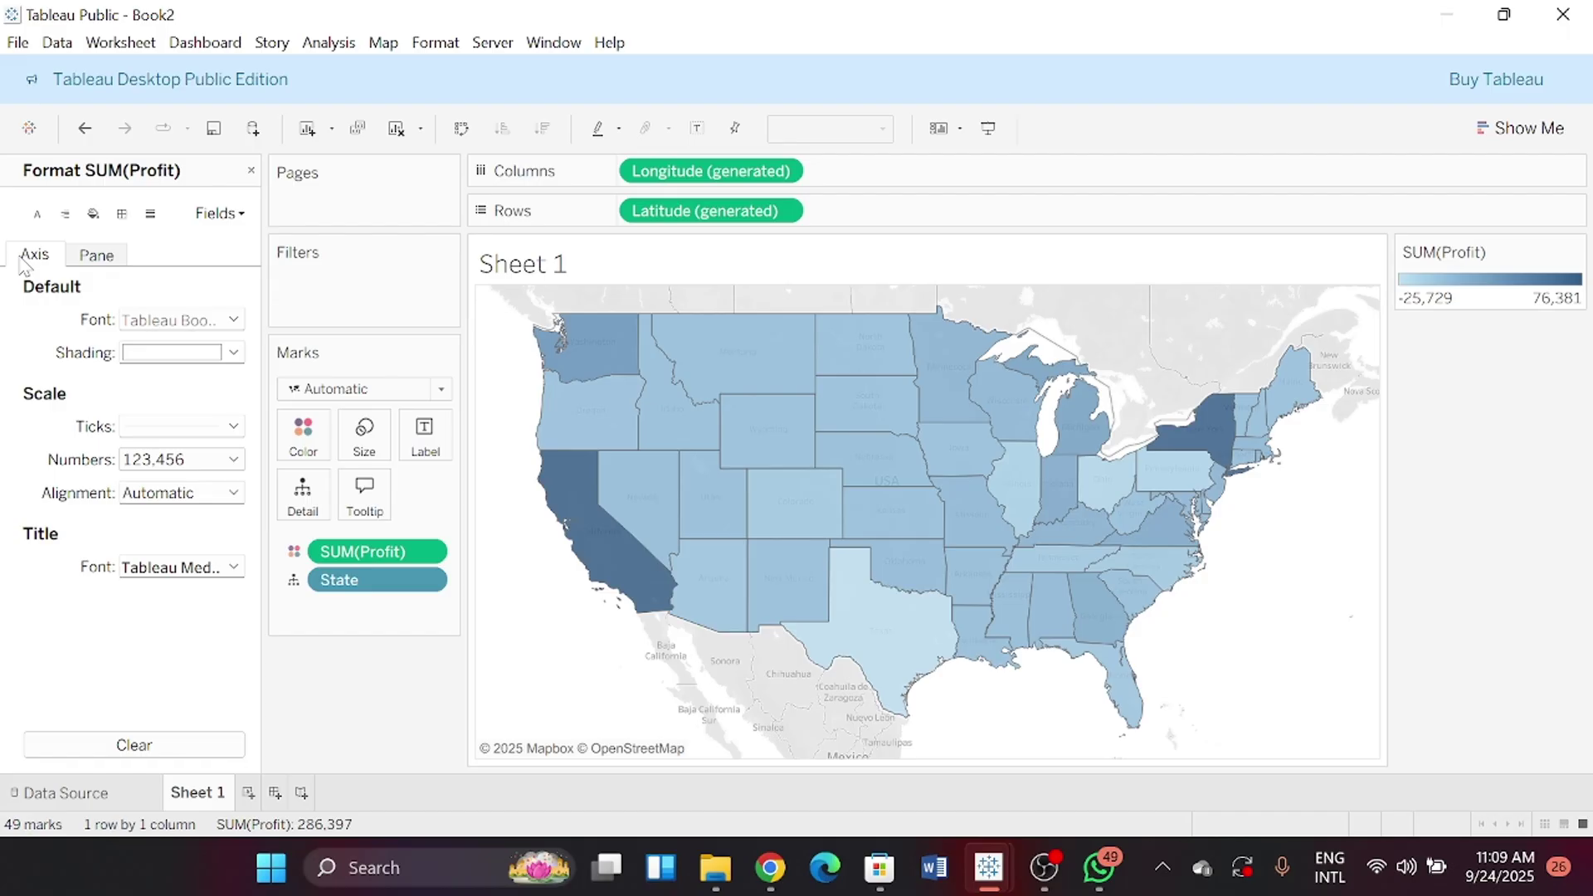
left_click(79, 259)
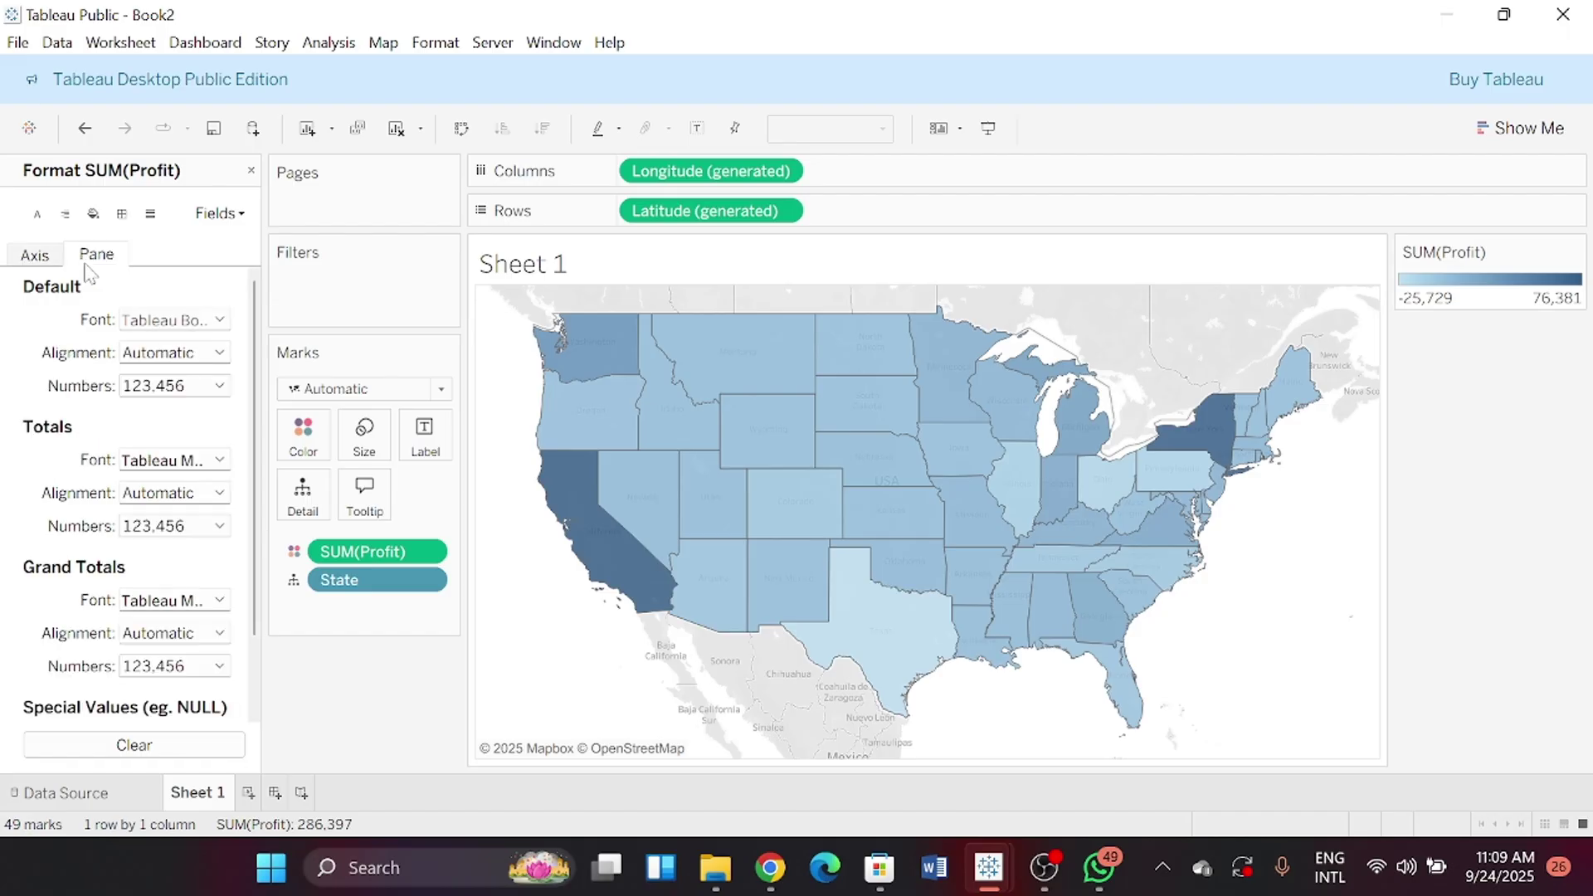
left_click(222, 391)
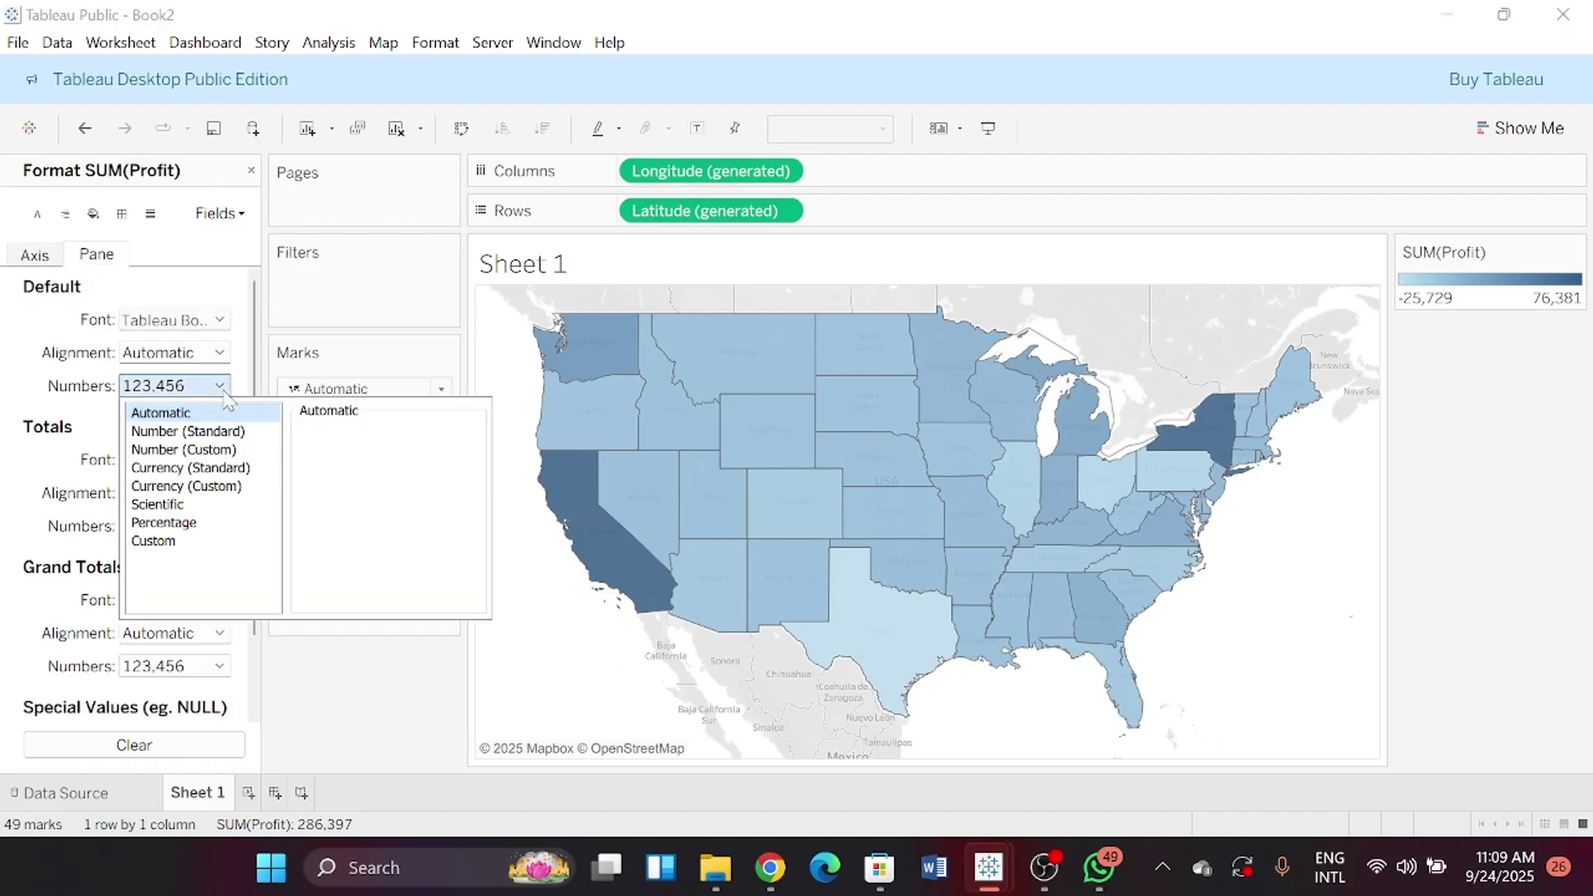
left_click(212, 486)
left_click(352, 531)
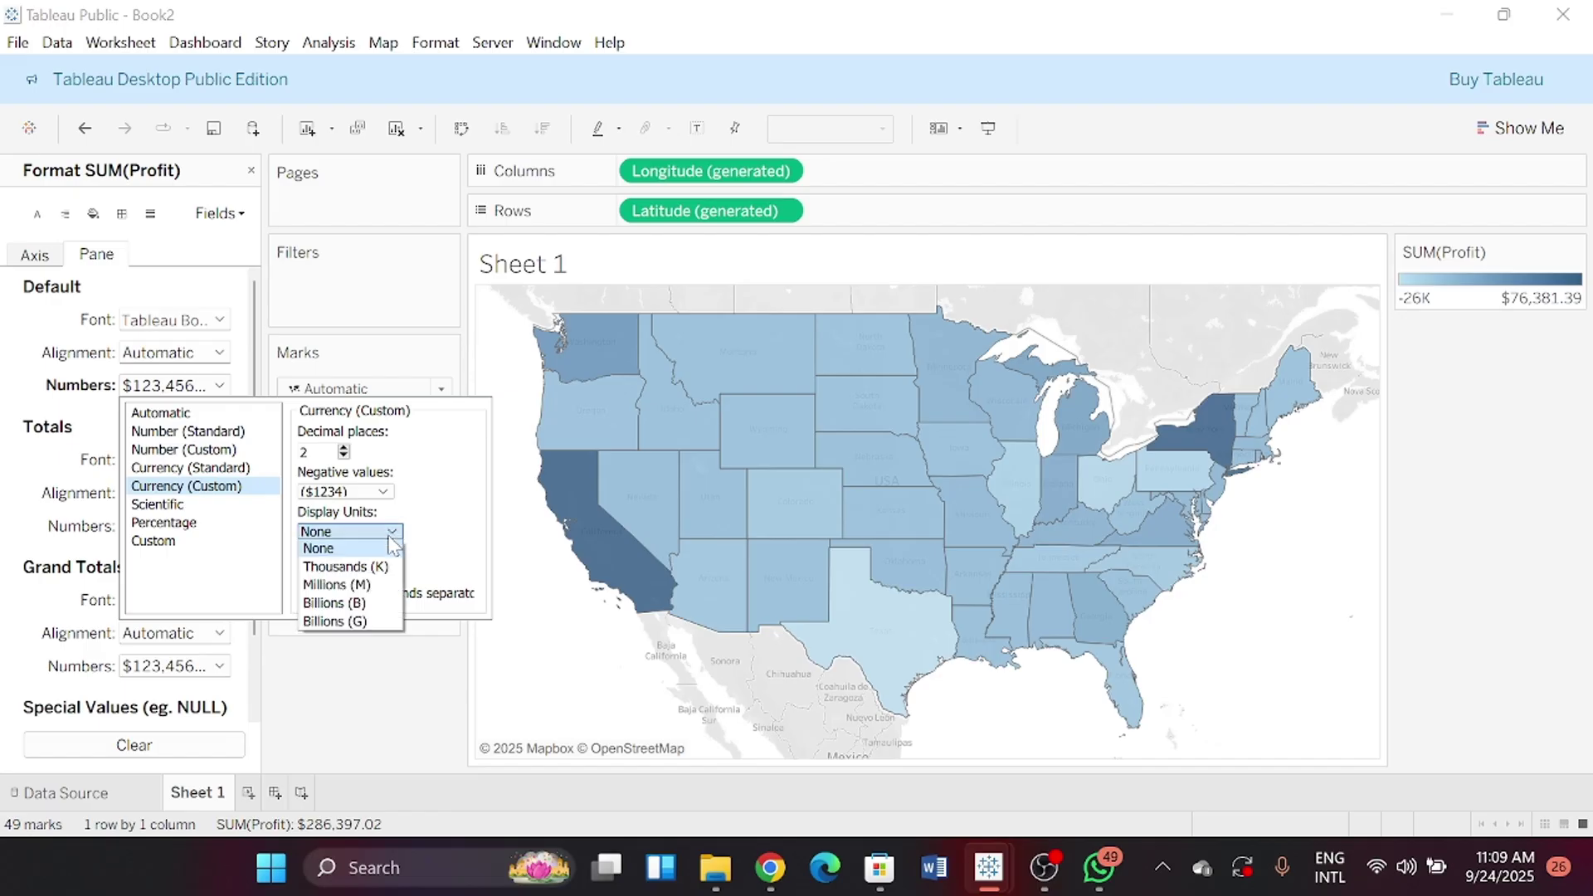
left_click(365, 561)
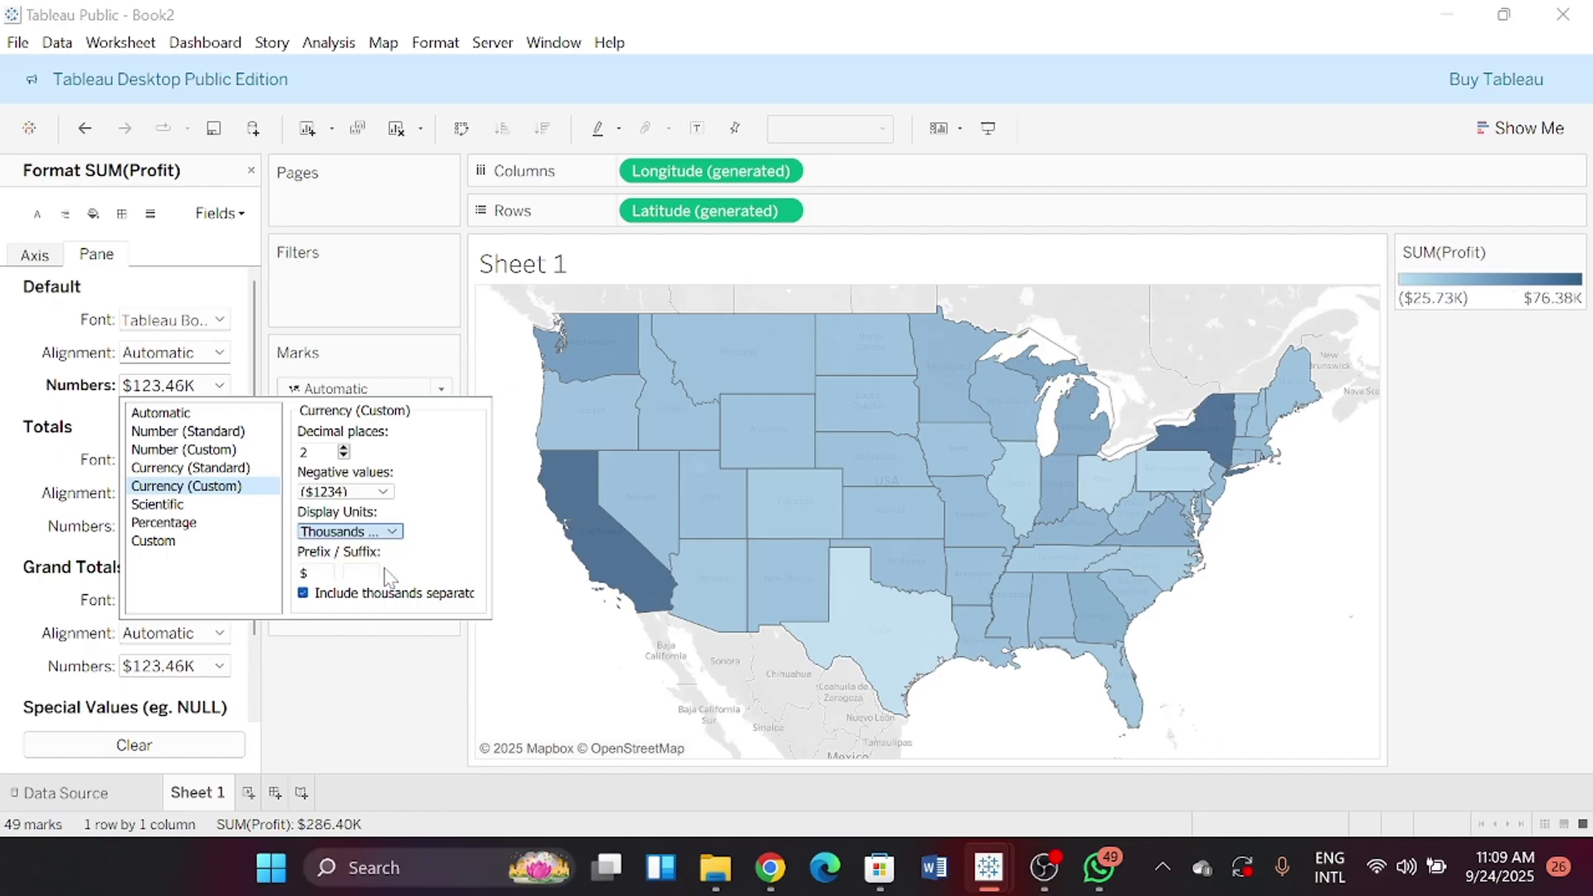
left_click(373, 679)
Rename Sheet 1 as "Profit by state"
double_click(193, 792)
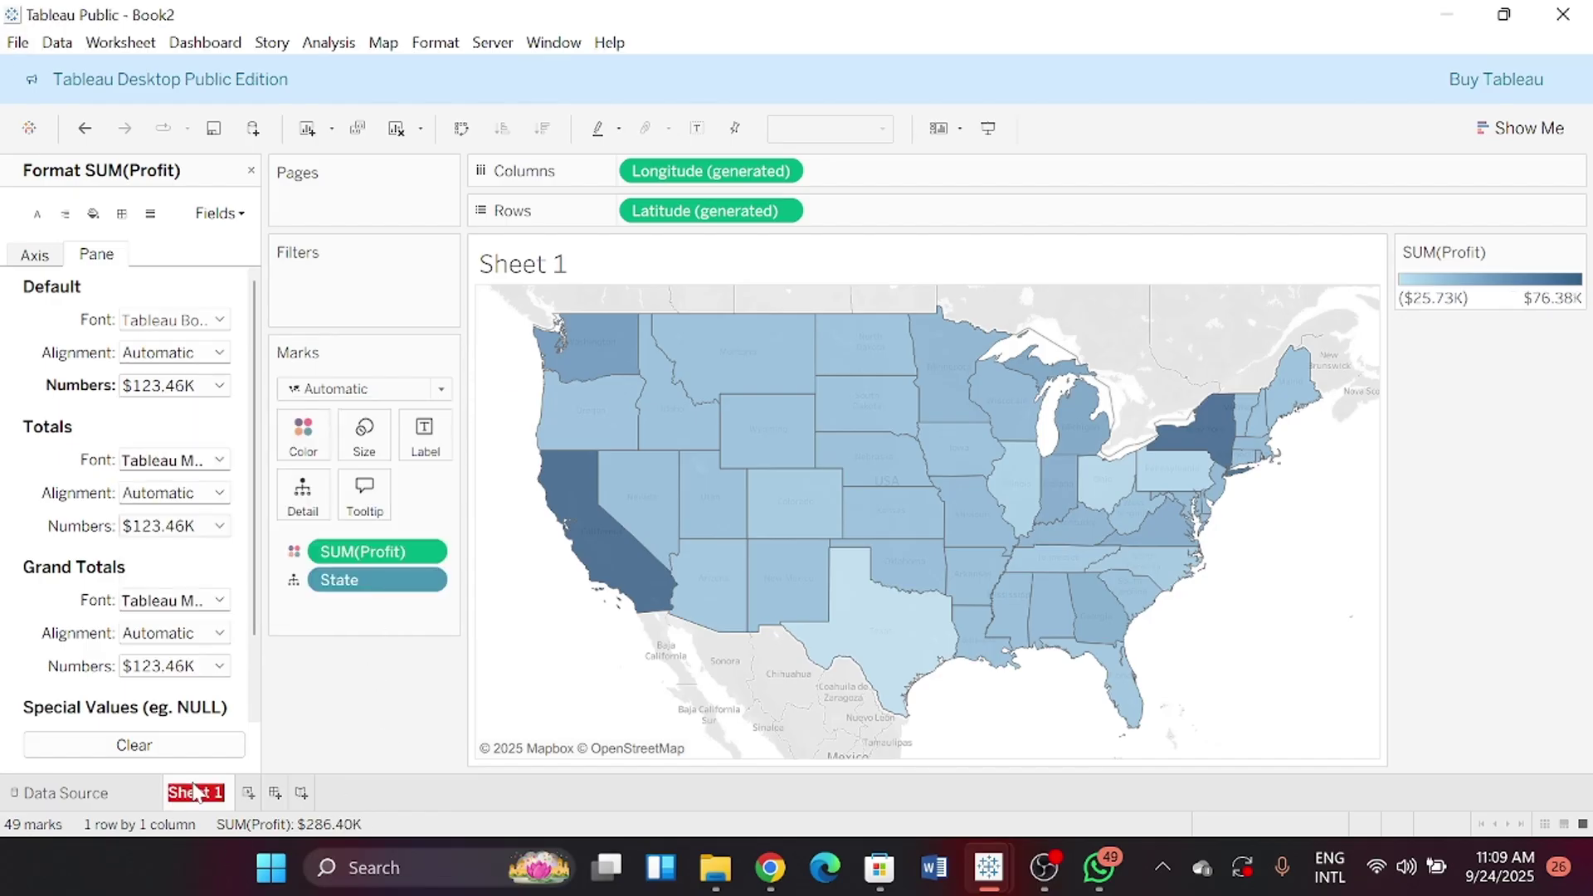
key("BackSpace")
type("Profit by state")
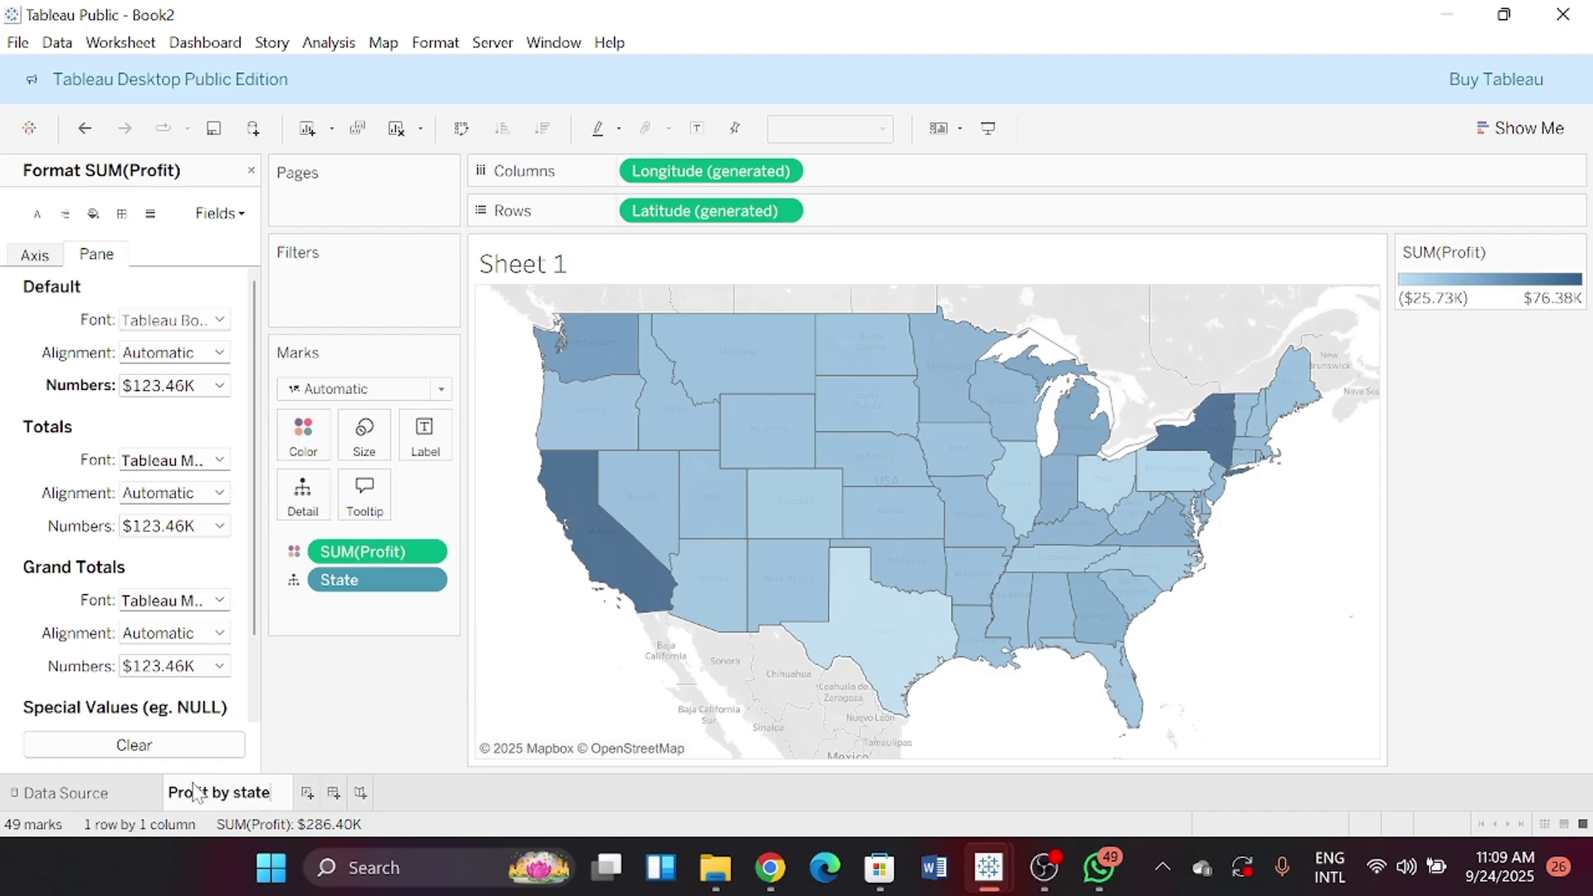
key("Return")
Save the workbook as "couresera superstore profit overview project" in the Workbooks folder
left_click(18, 43)
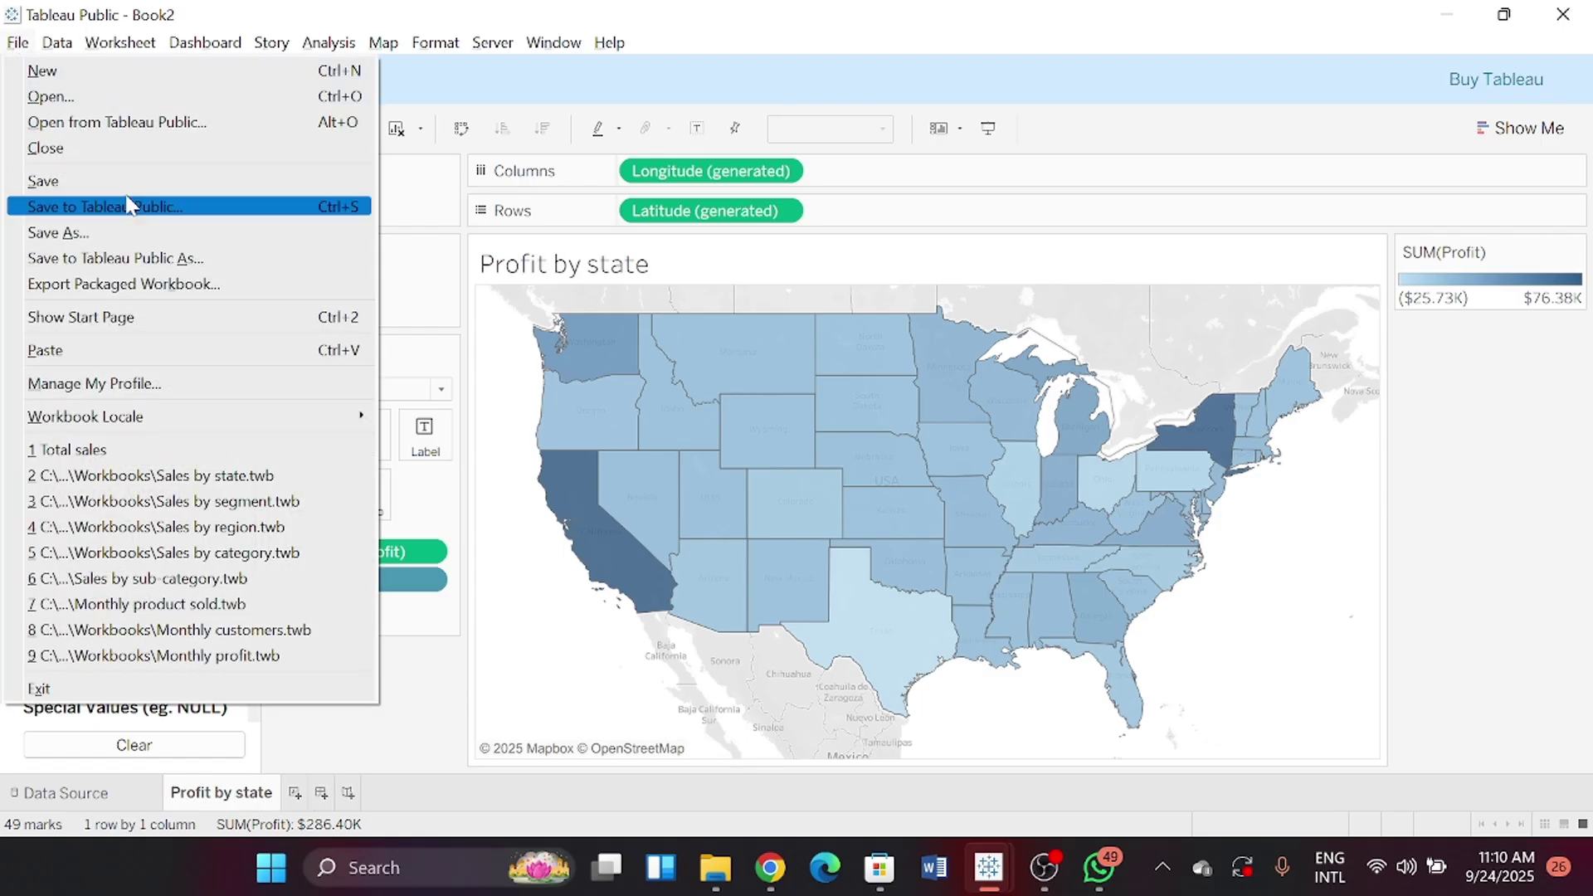
left_click(124, 202)
type("couresera superstore profit o")
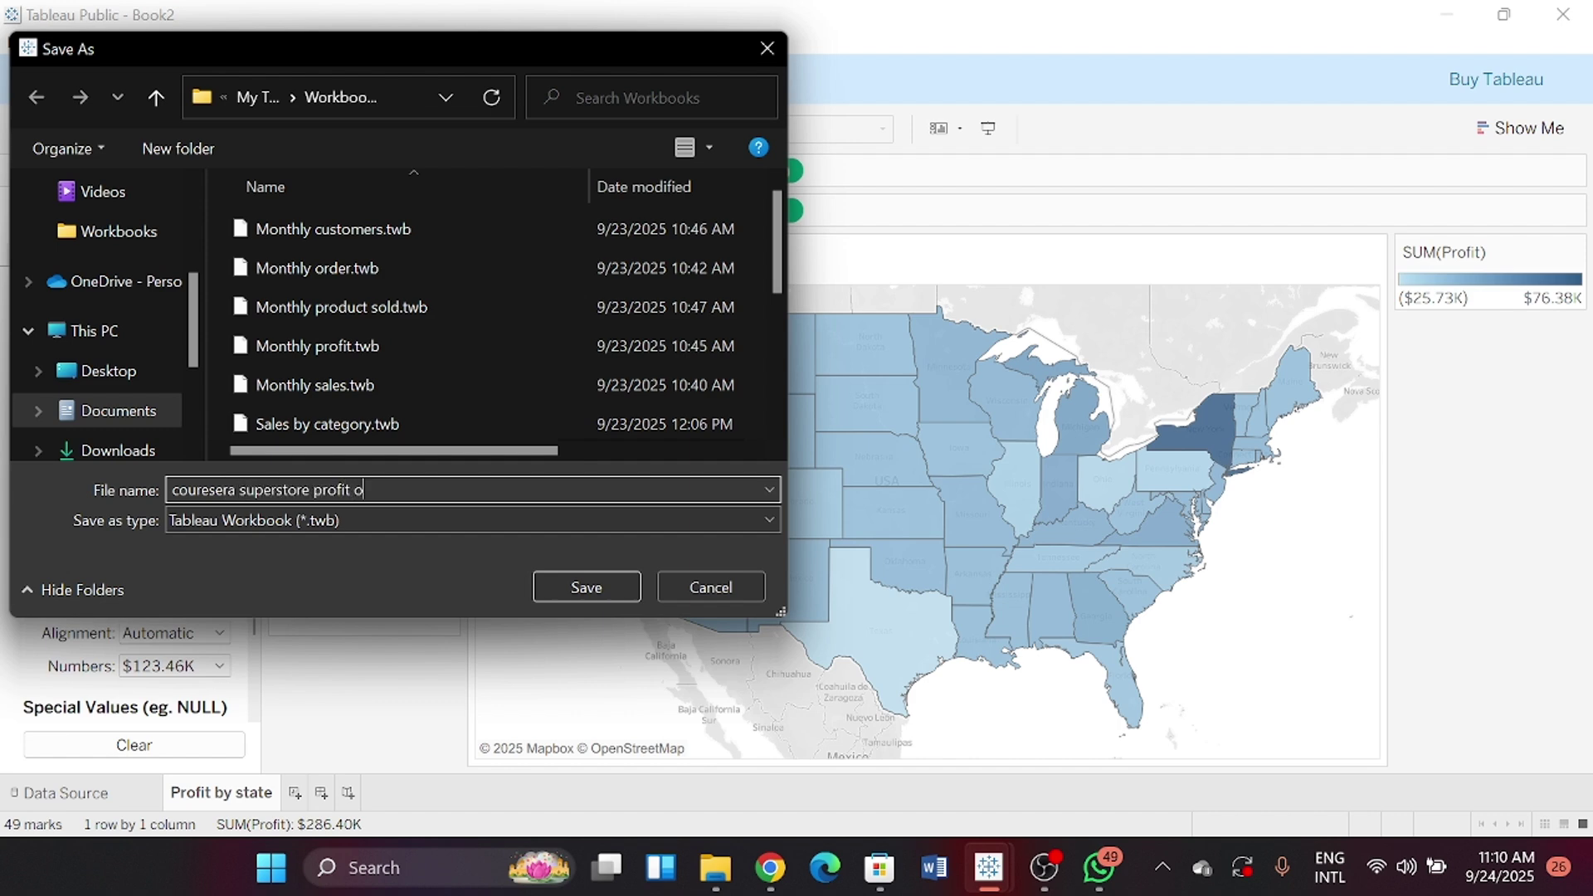
type("verview project")
key("Return")
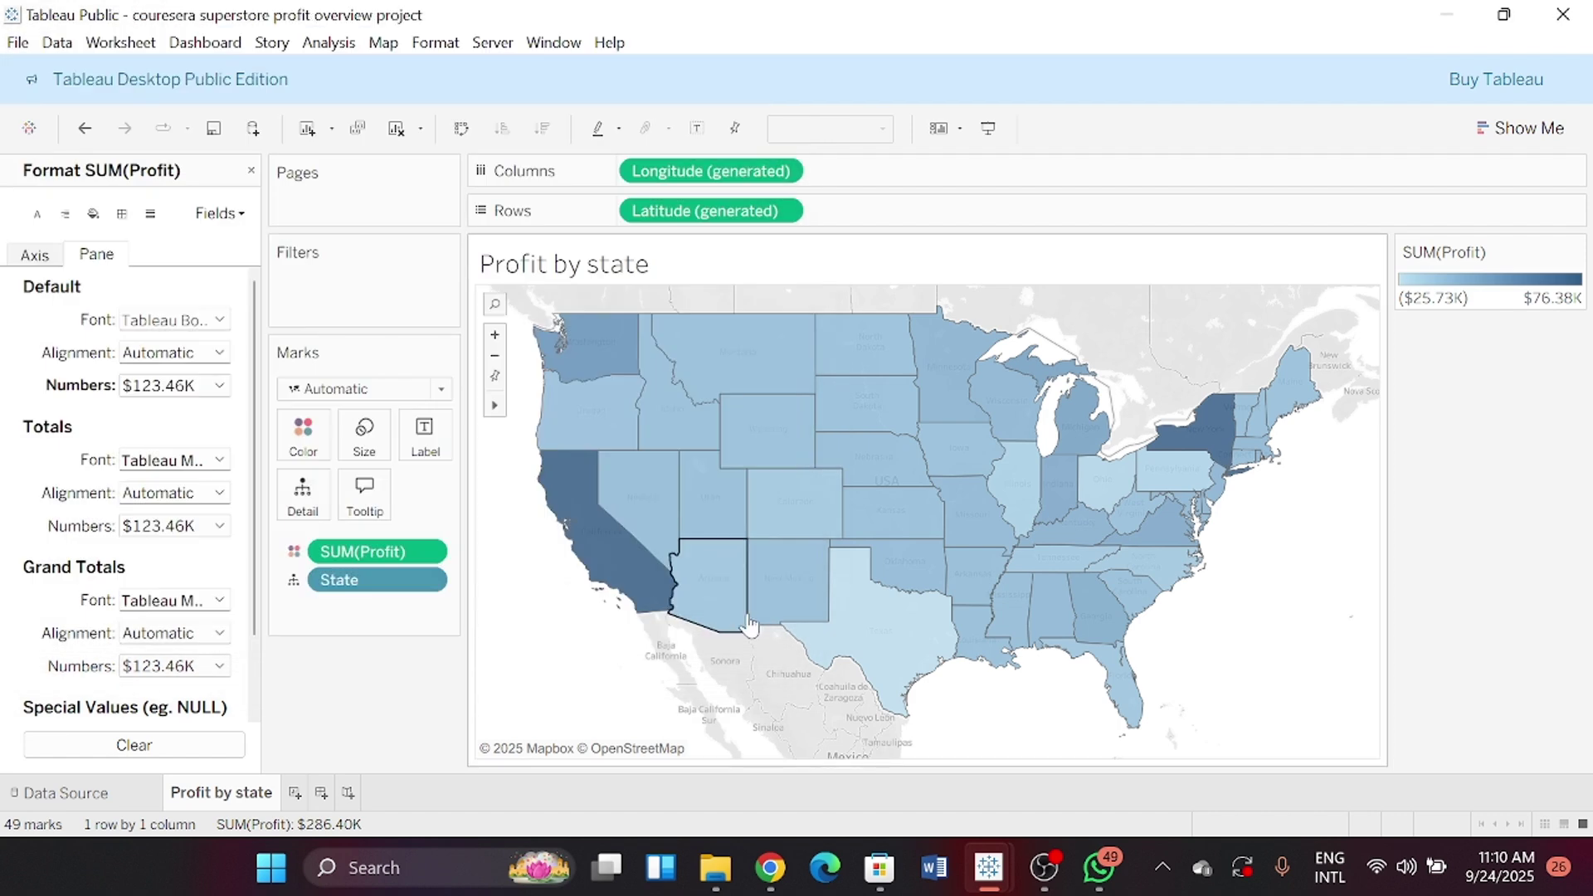
Add a new worksheet and set its mark type to Pie
mouse_move(761, 879)
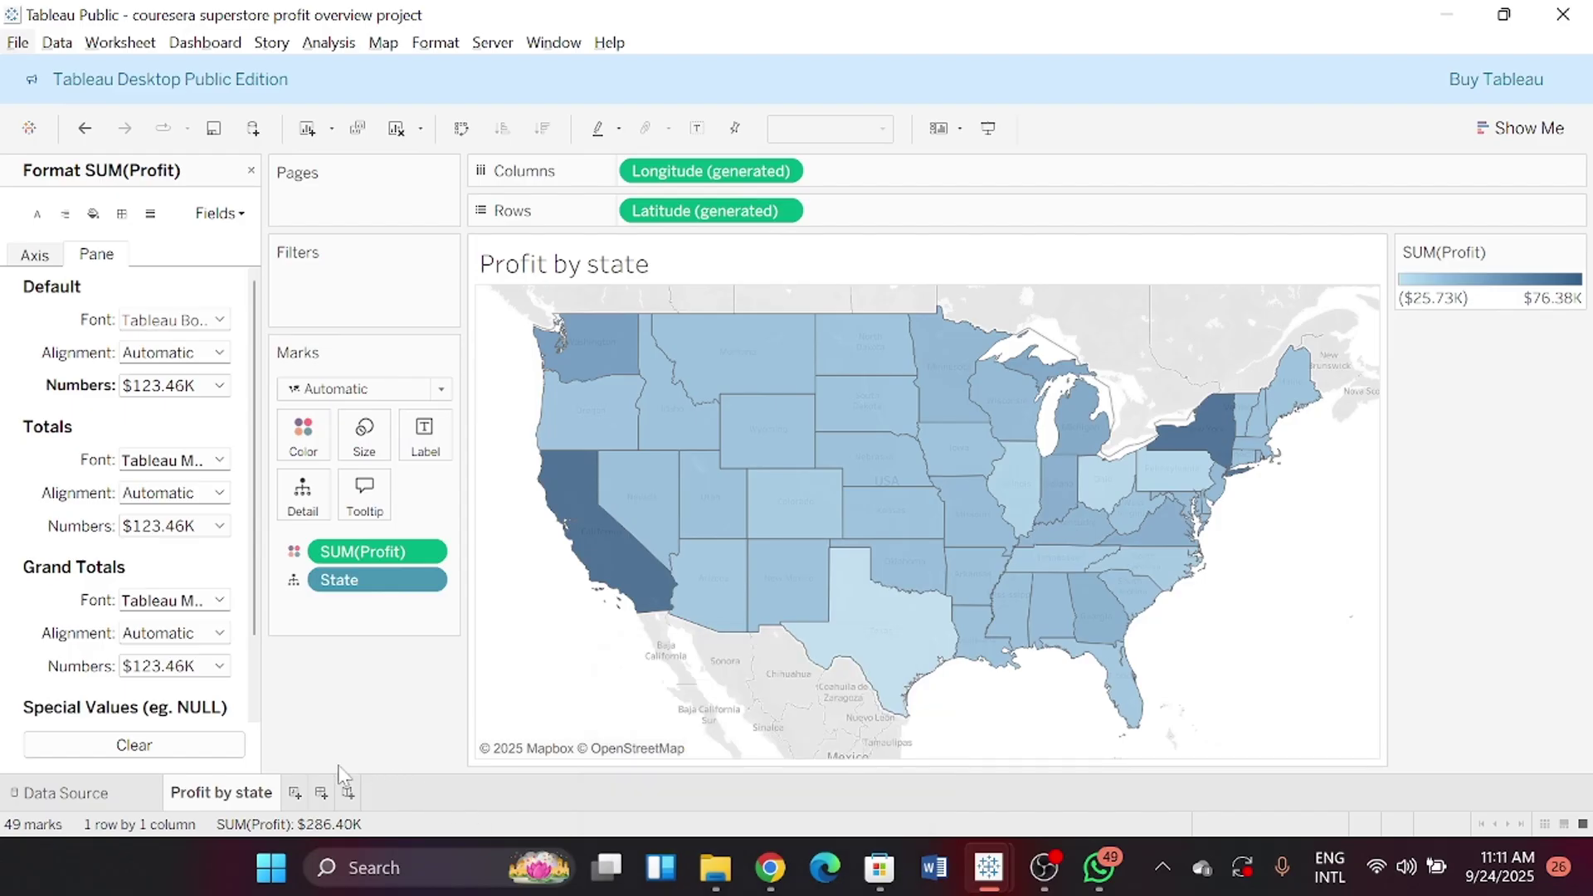
left_click(294, 794)
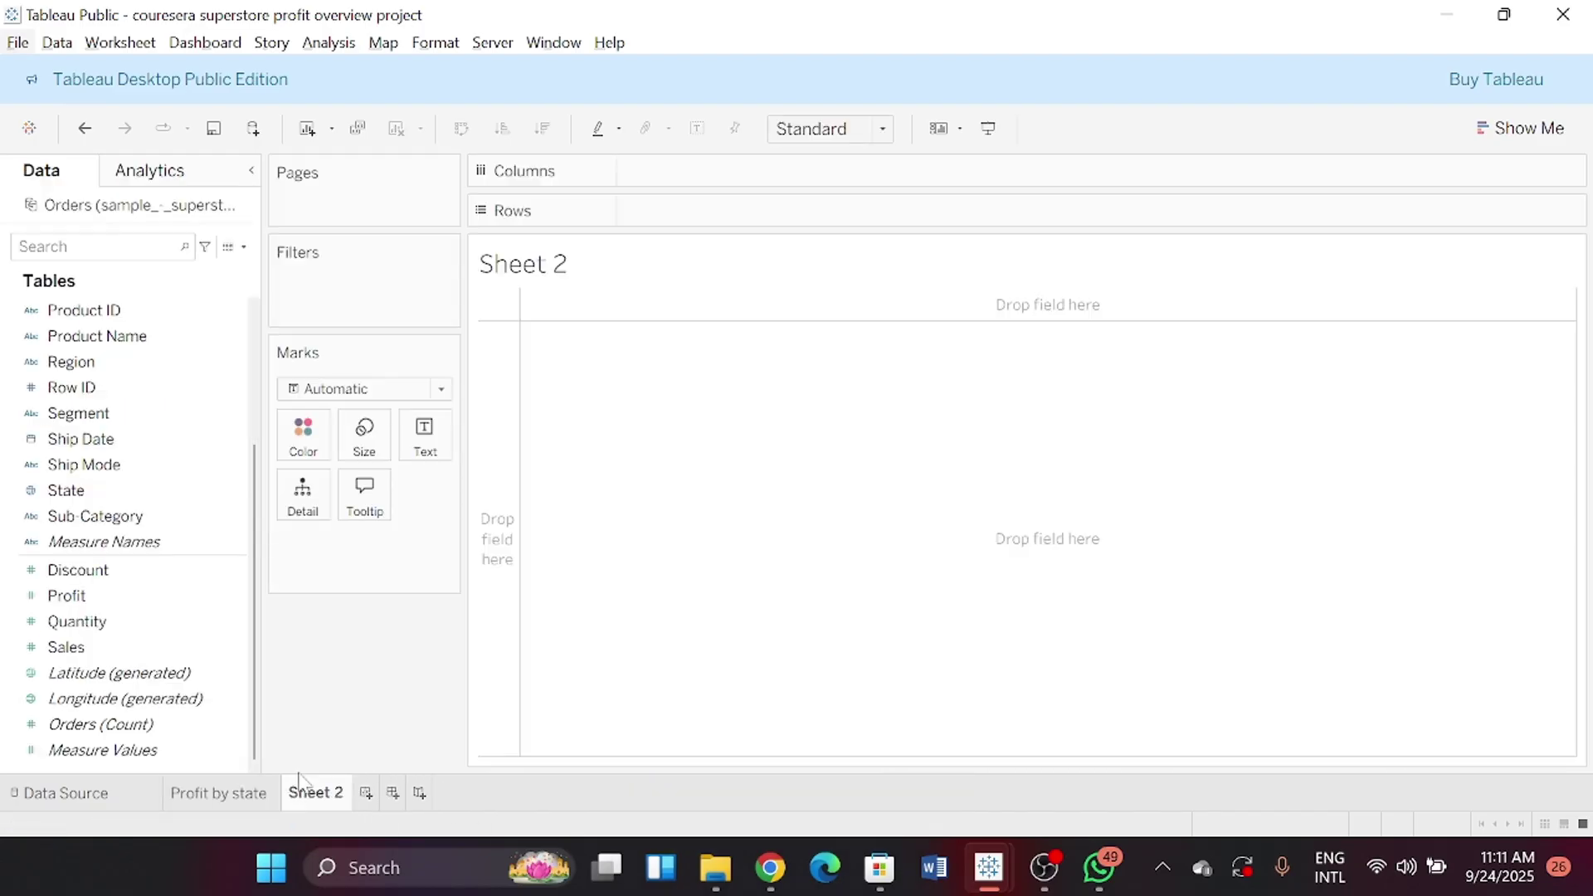
left_click(442, 389)
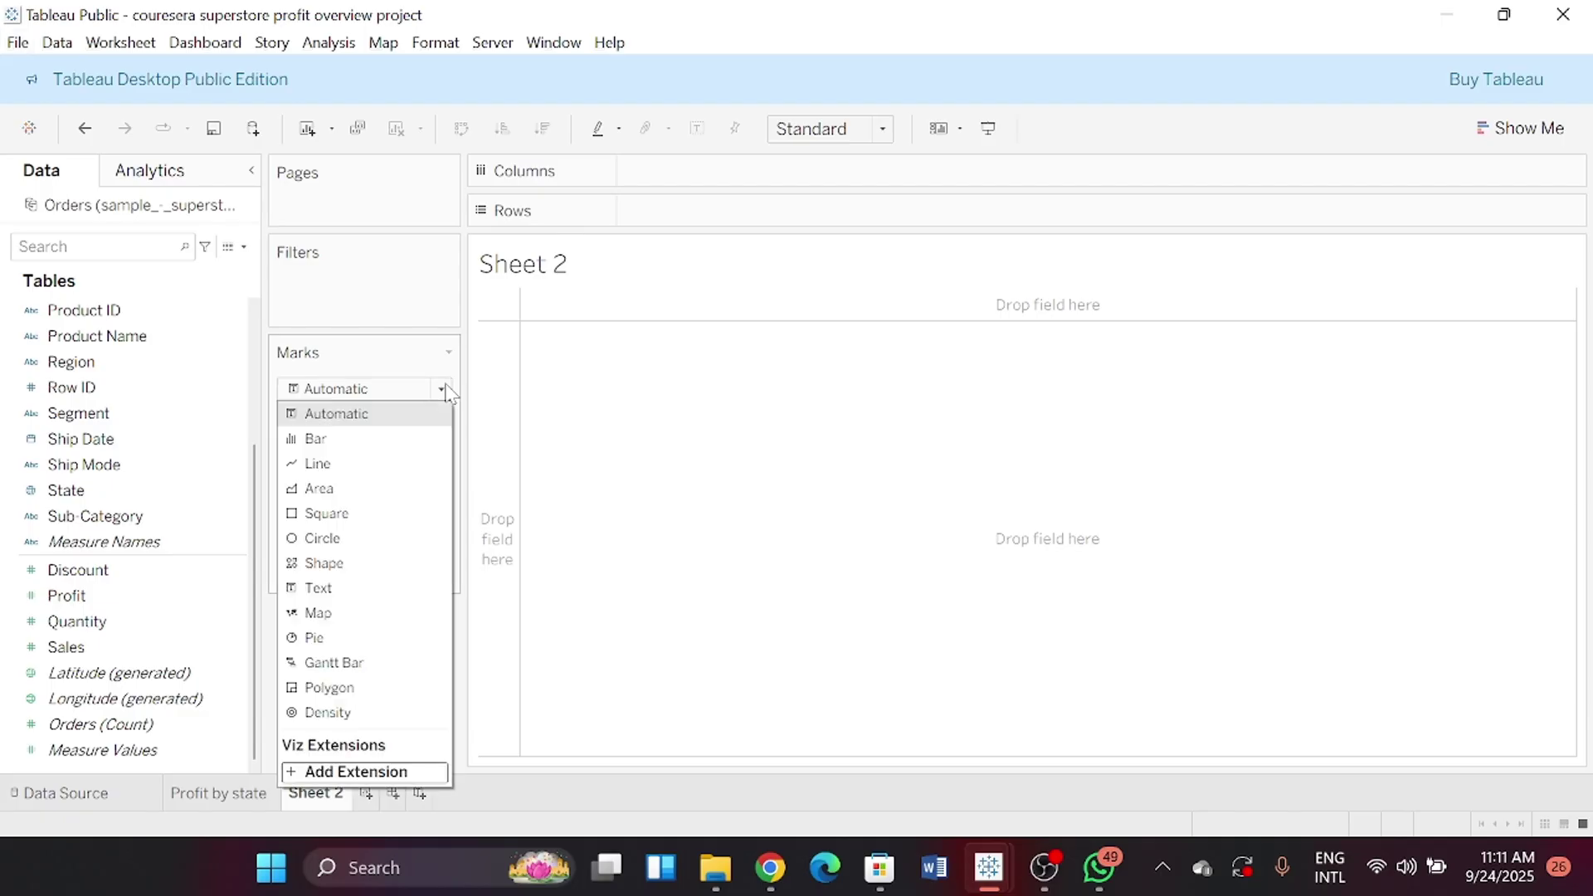
left_click(354, 639)
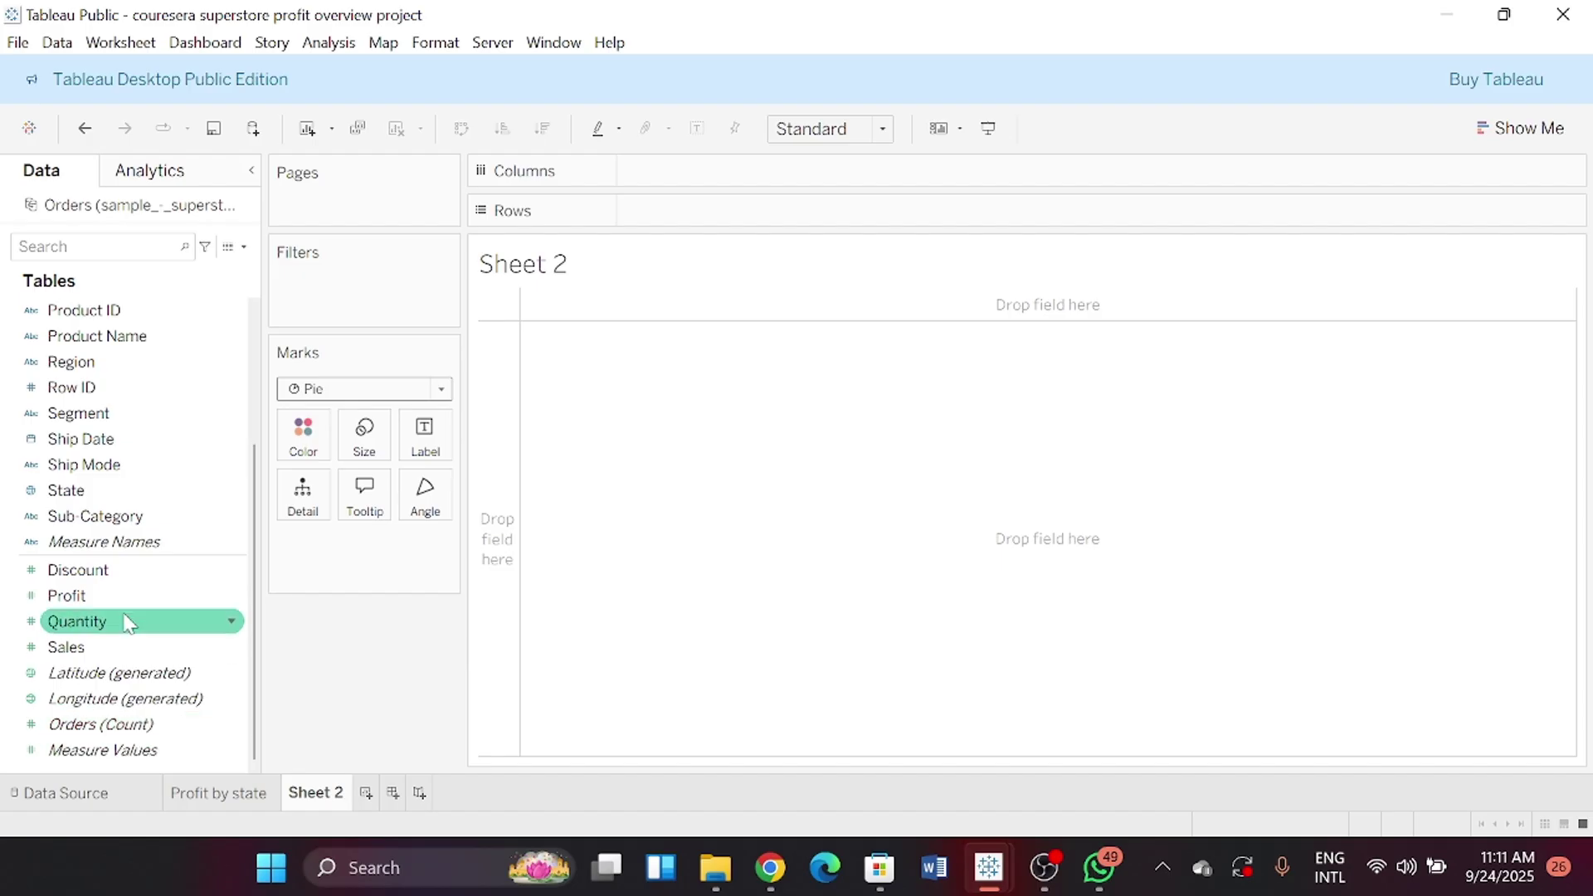
Assign Profit to the pie's angle, label and color, and fit the chart to Entire View
mouse_move(96, 605)
left_mouse_down()
mouse_move(261, 569)
mouse_move(438, 490)
mouse_move(428, 499)
left_mouse_up()
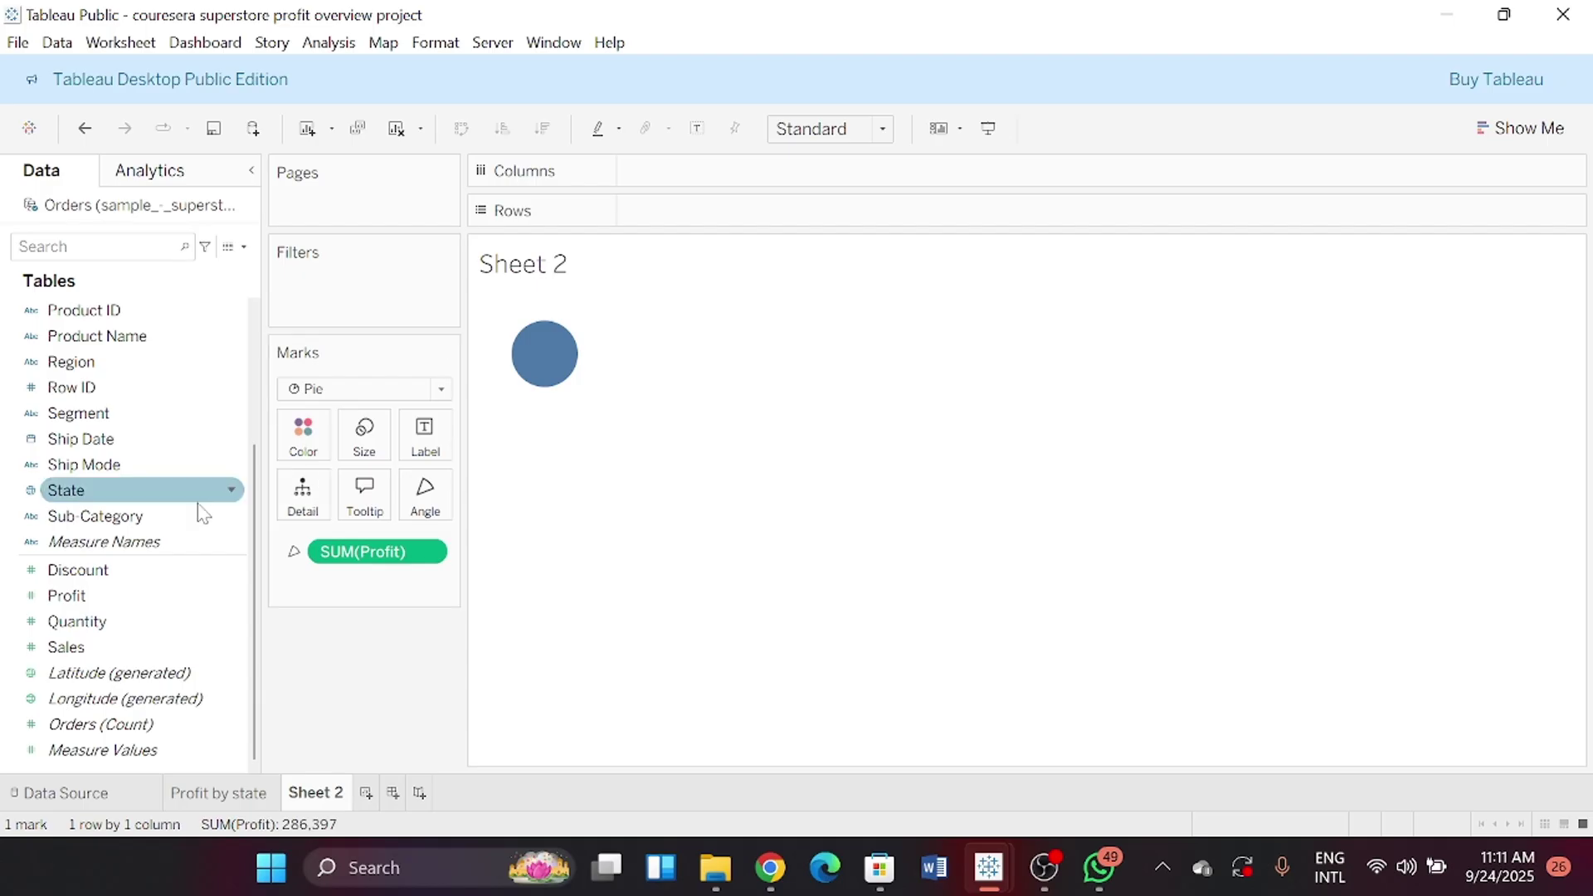
left_click_drag(67, 595, 424, 438)
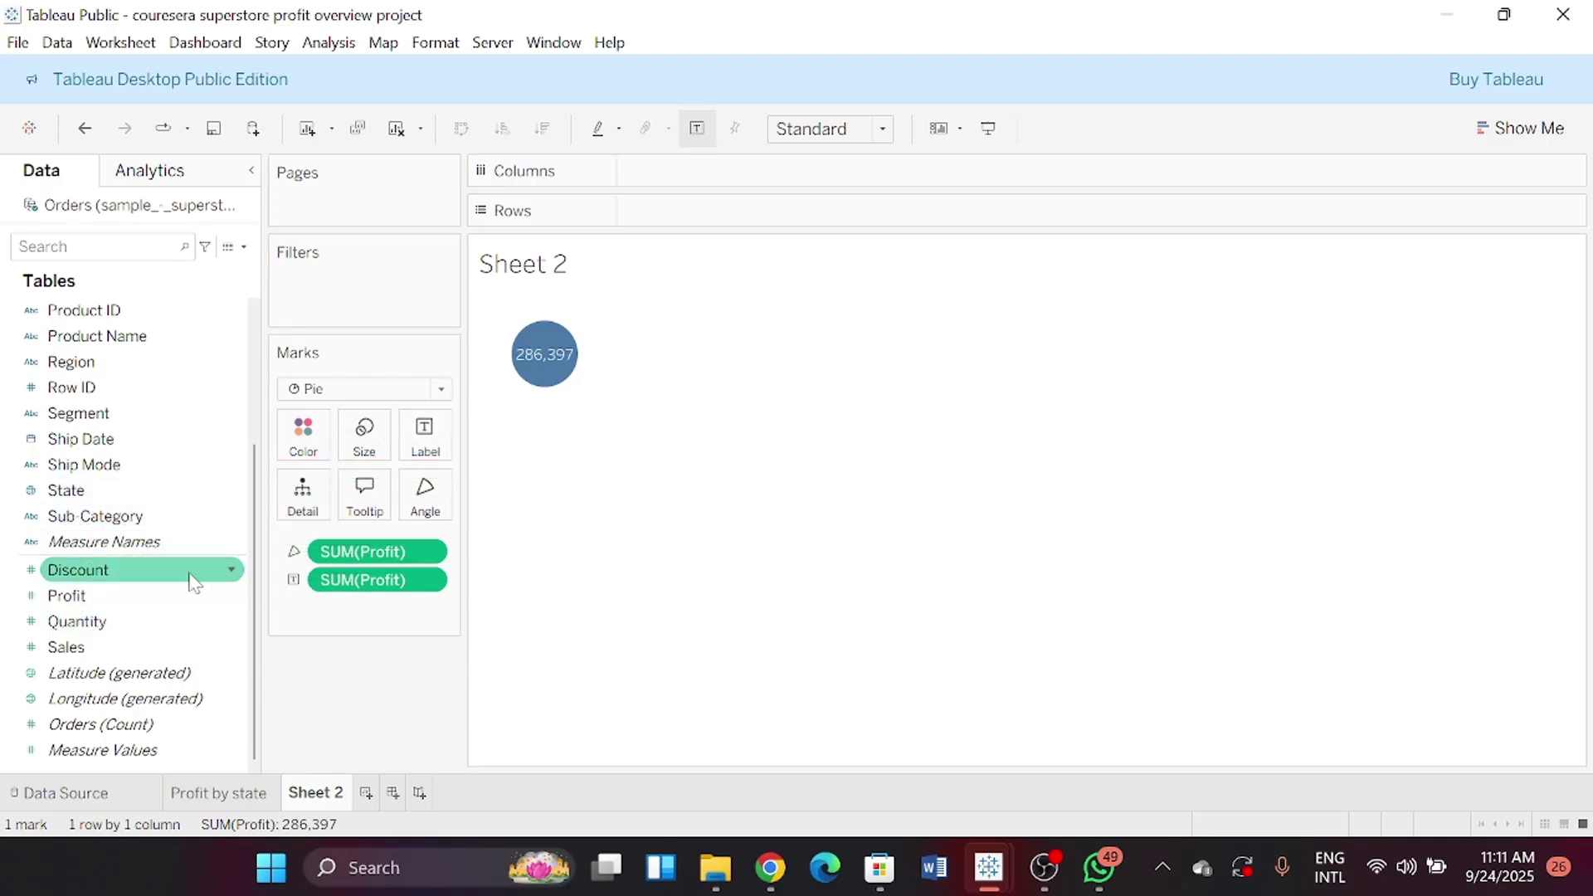
left_click(160, 619)
left_click_drag(159, 596, 315, 448)
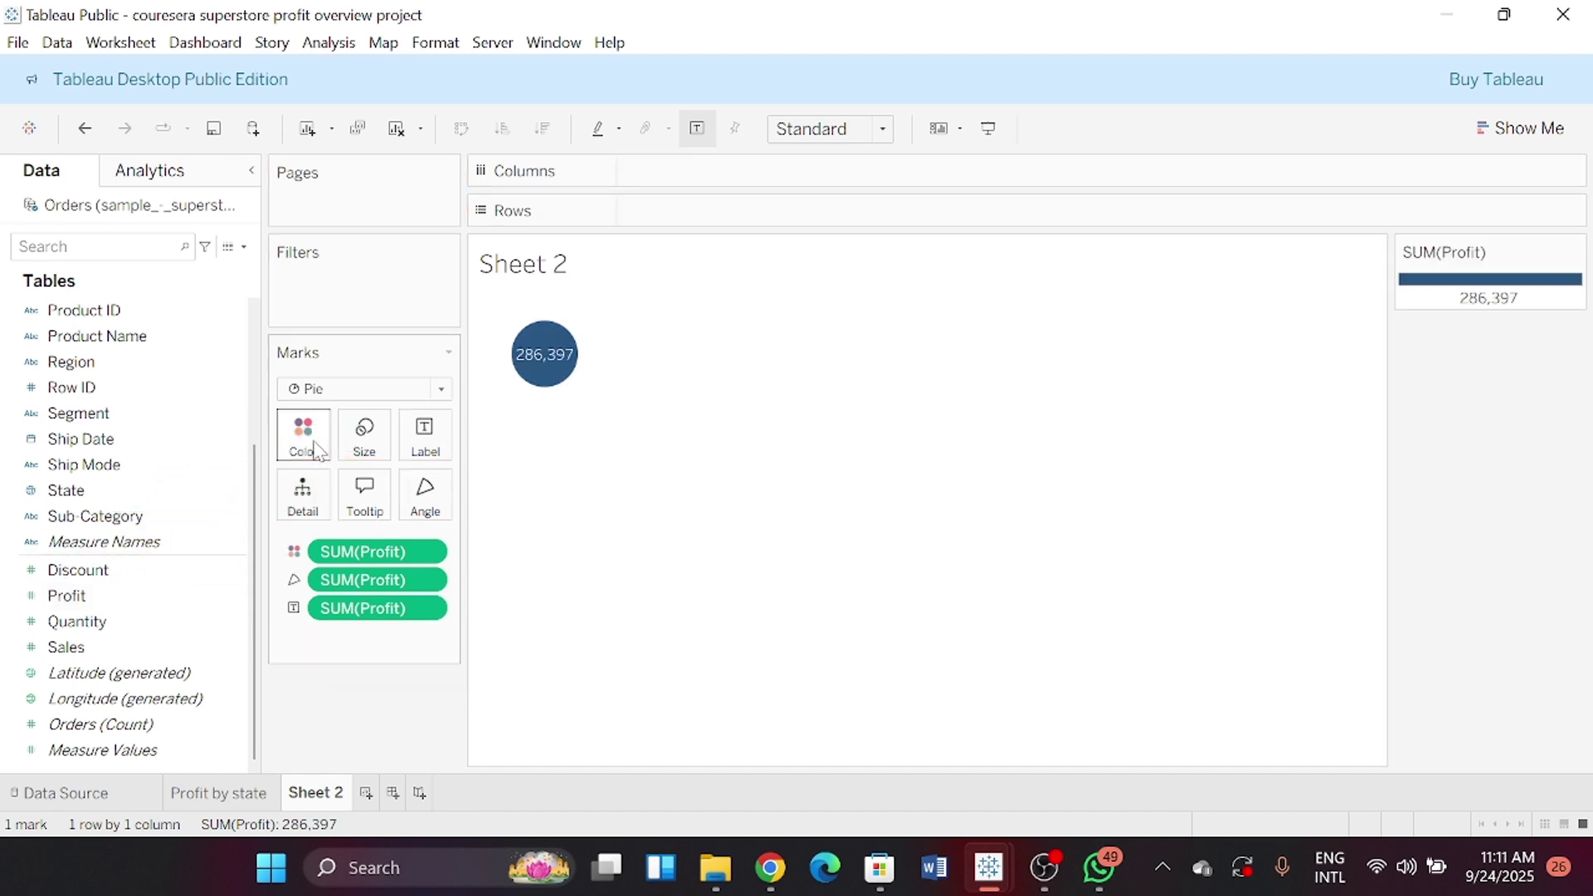
left_click(884, 131)
left_click(871, 231)
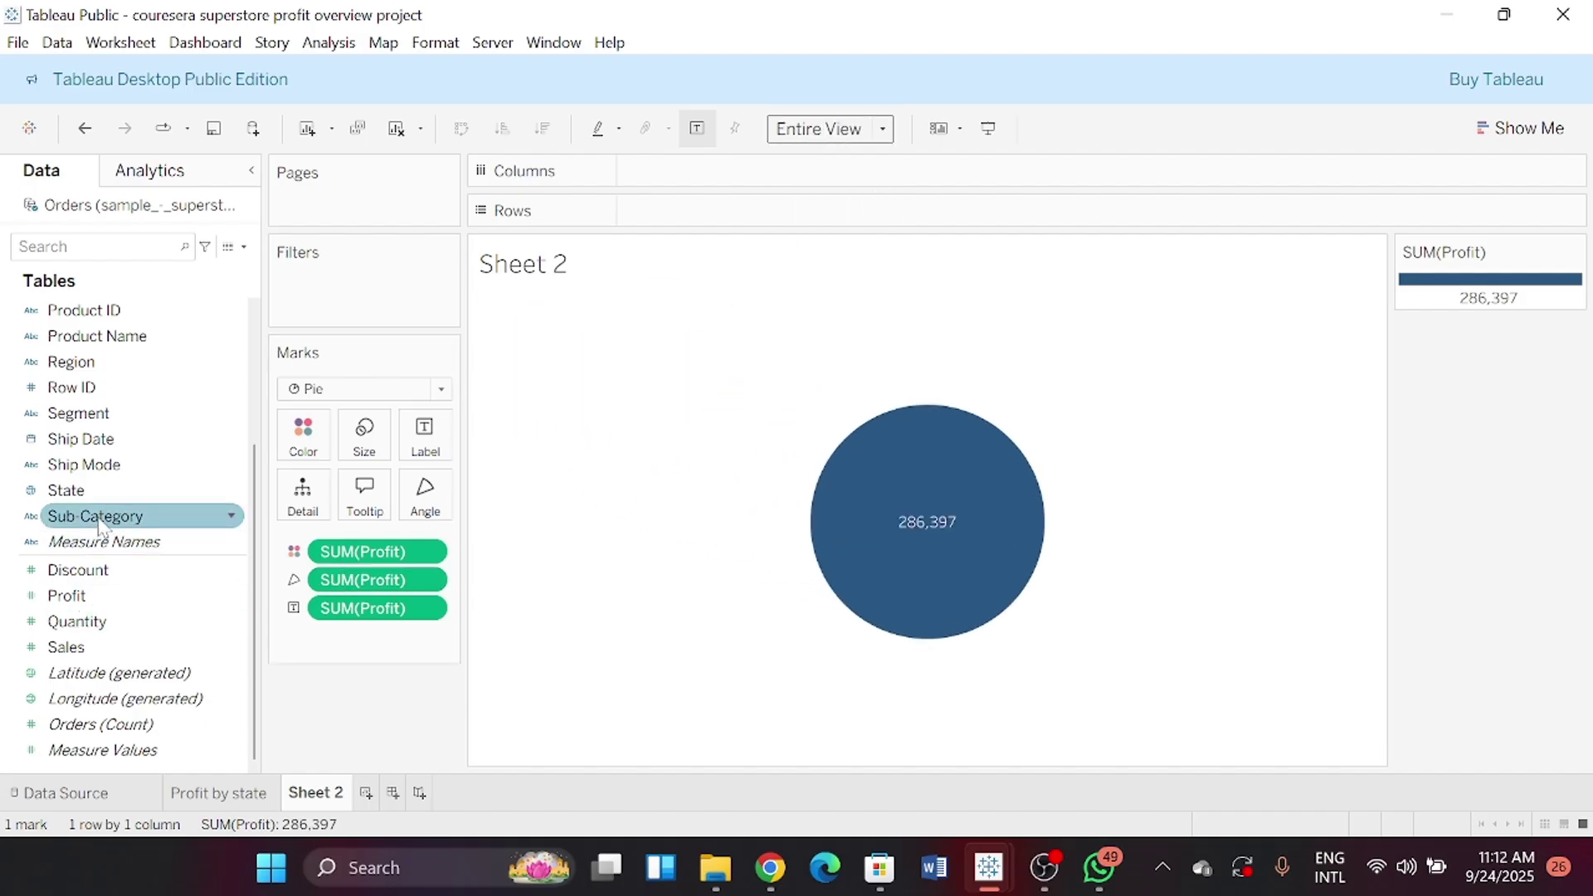
Split the pie by Segment as a detail and add Segment to the slice labels
scroll(128, 433, "up", 3)
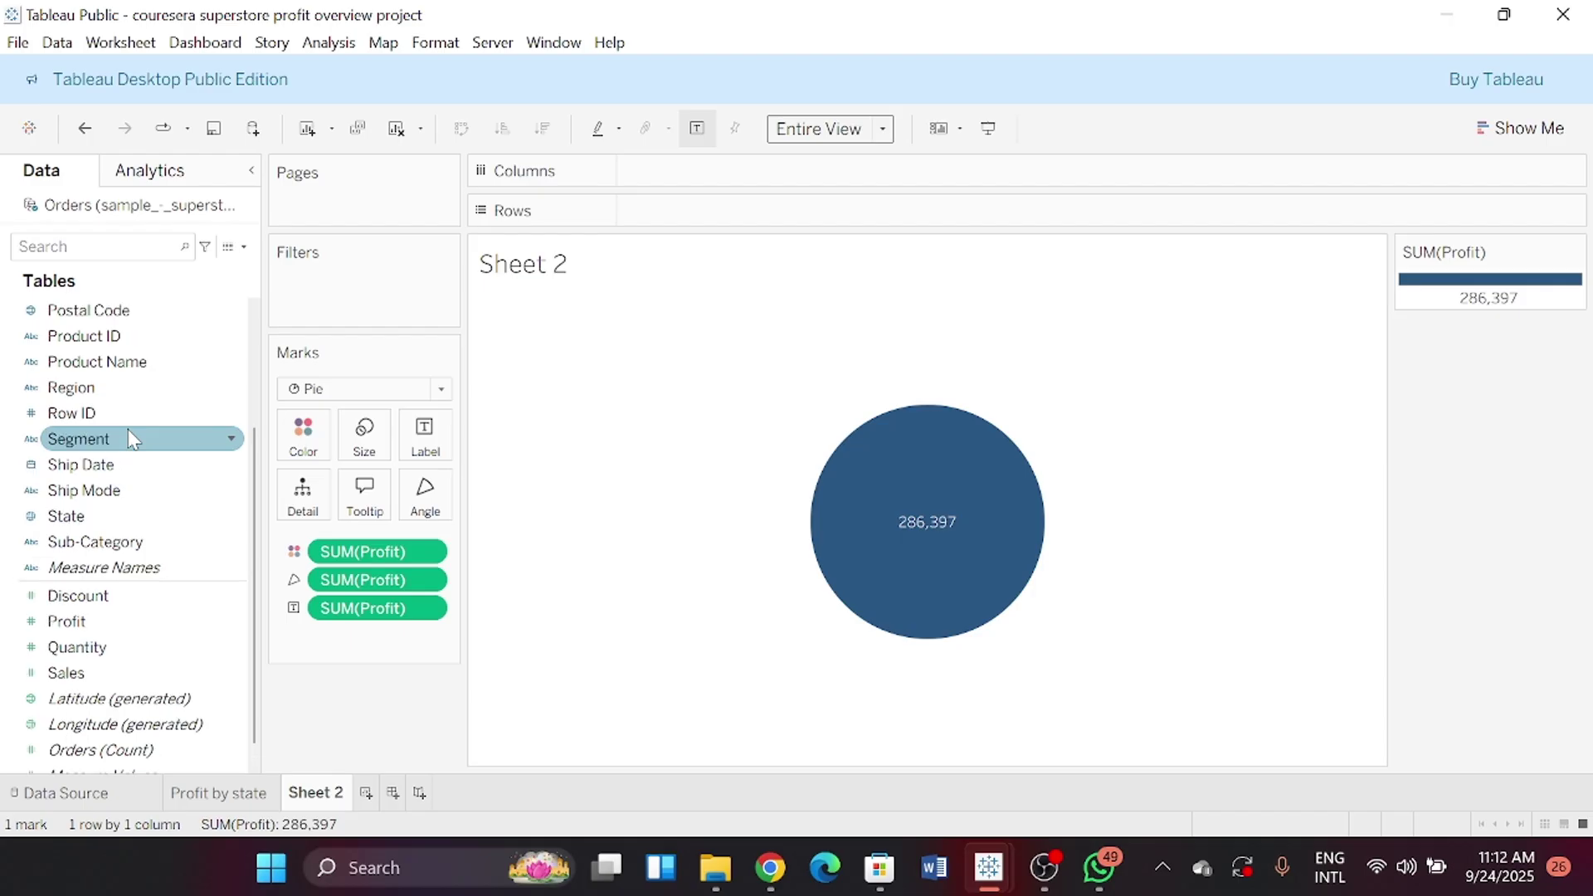
scroll(128, 431, "up", 1)
scroll(129, 431, "down", 1)
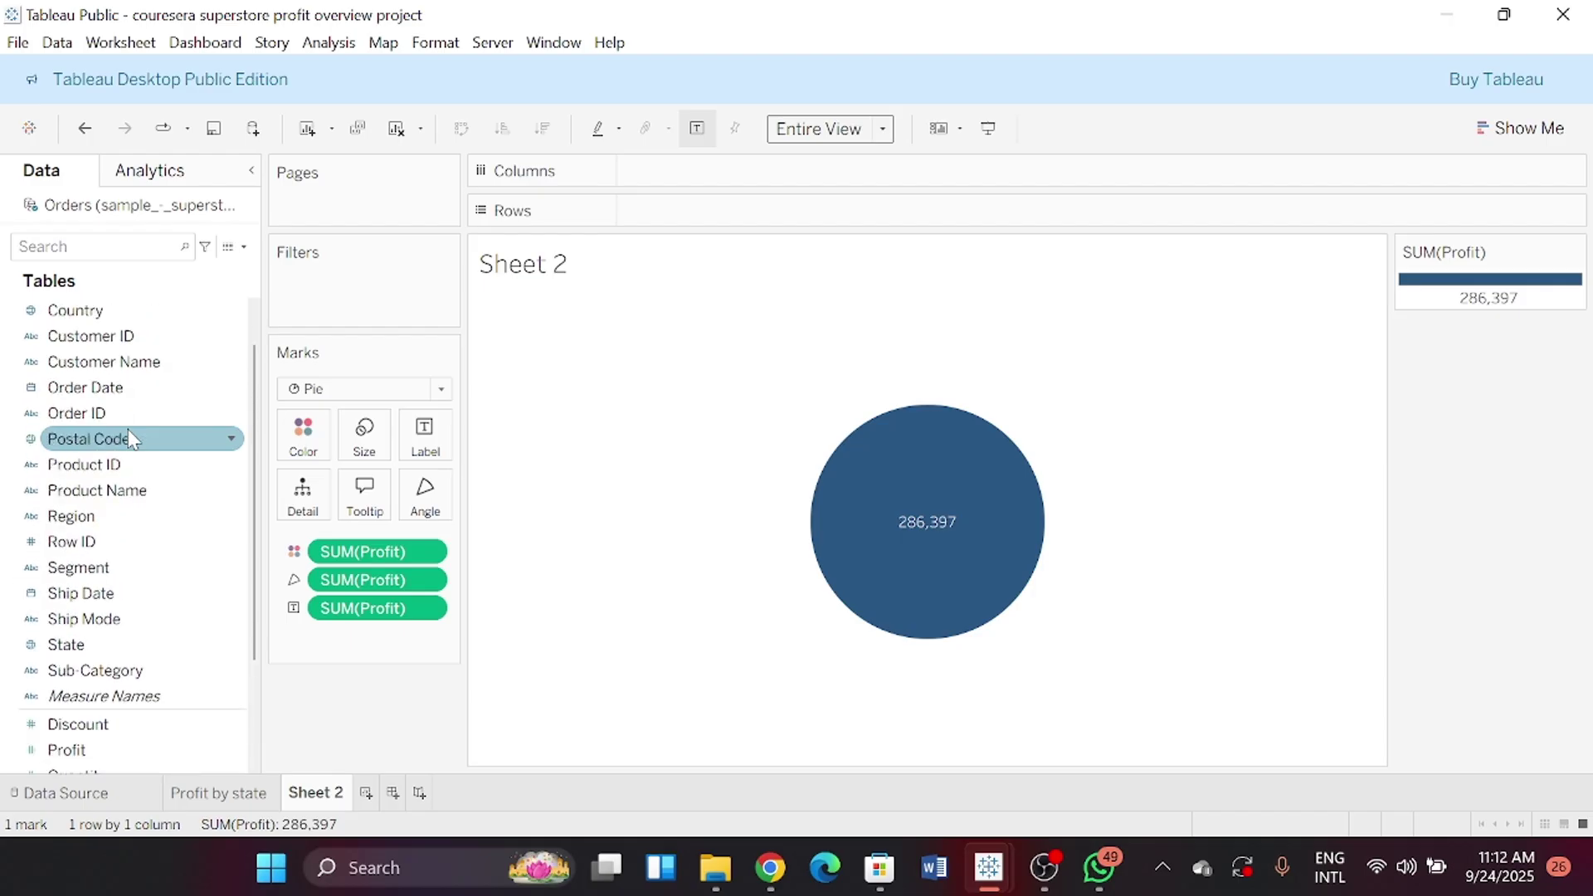
left_click(104, 573)
left_click_drag(106, 572, 301, 491)
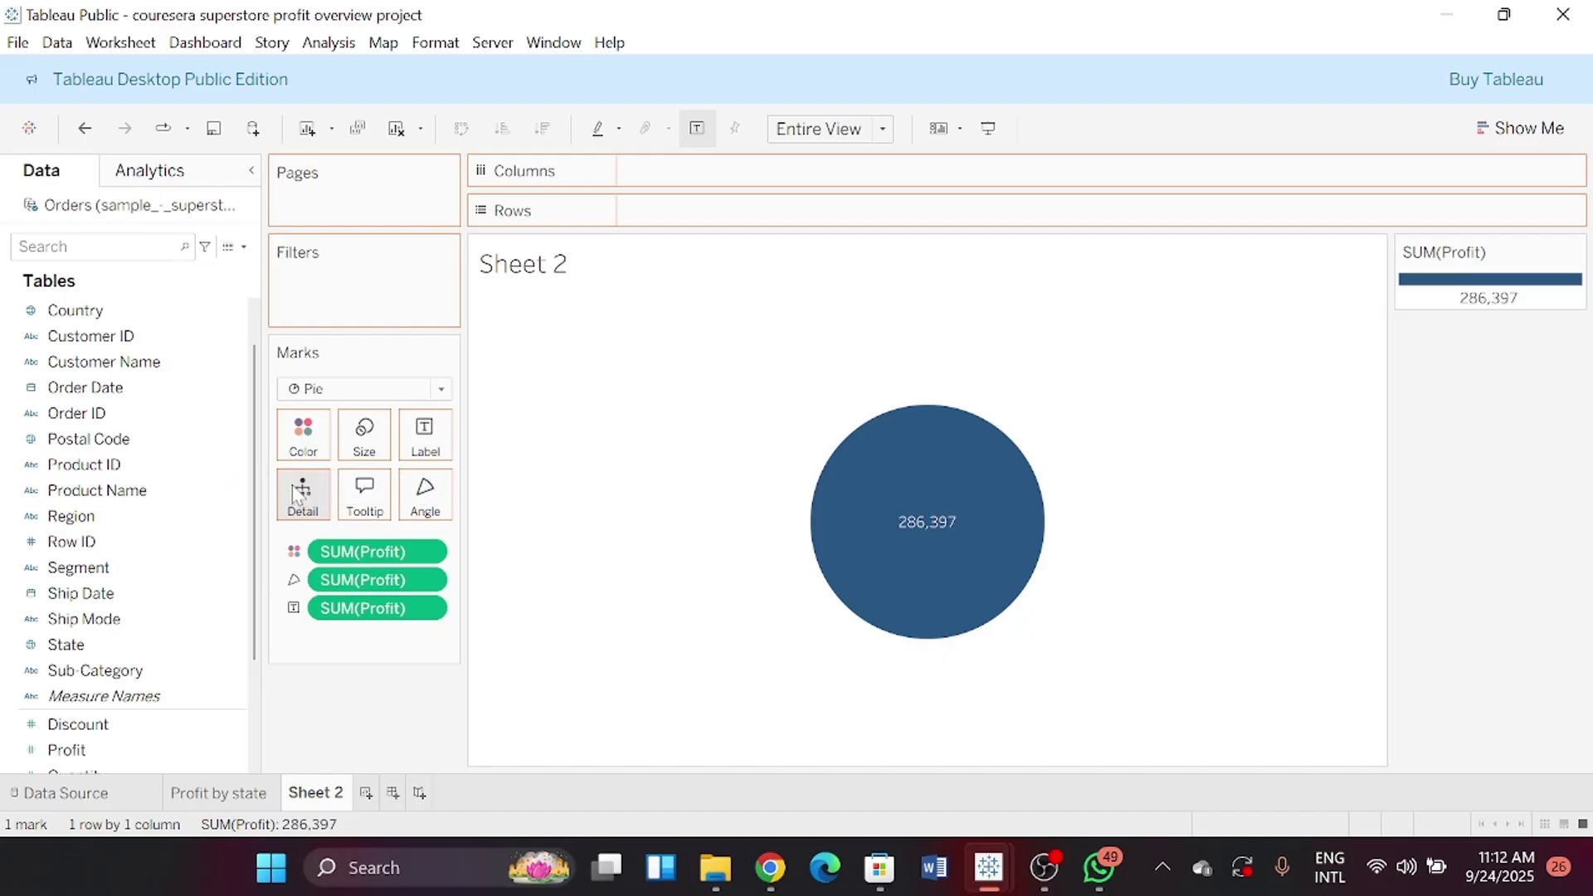
left_click_drag(138, 573, 438, 447)
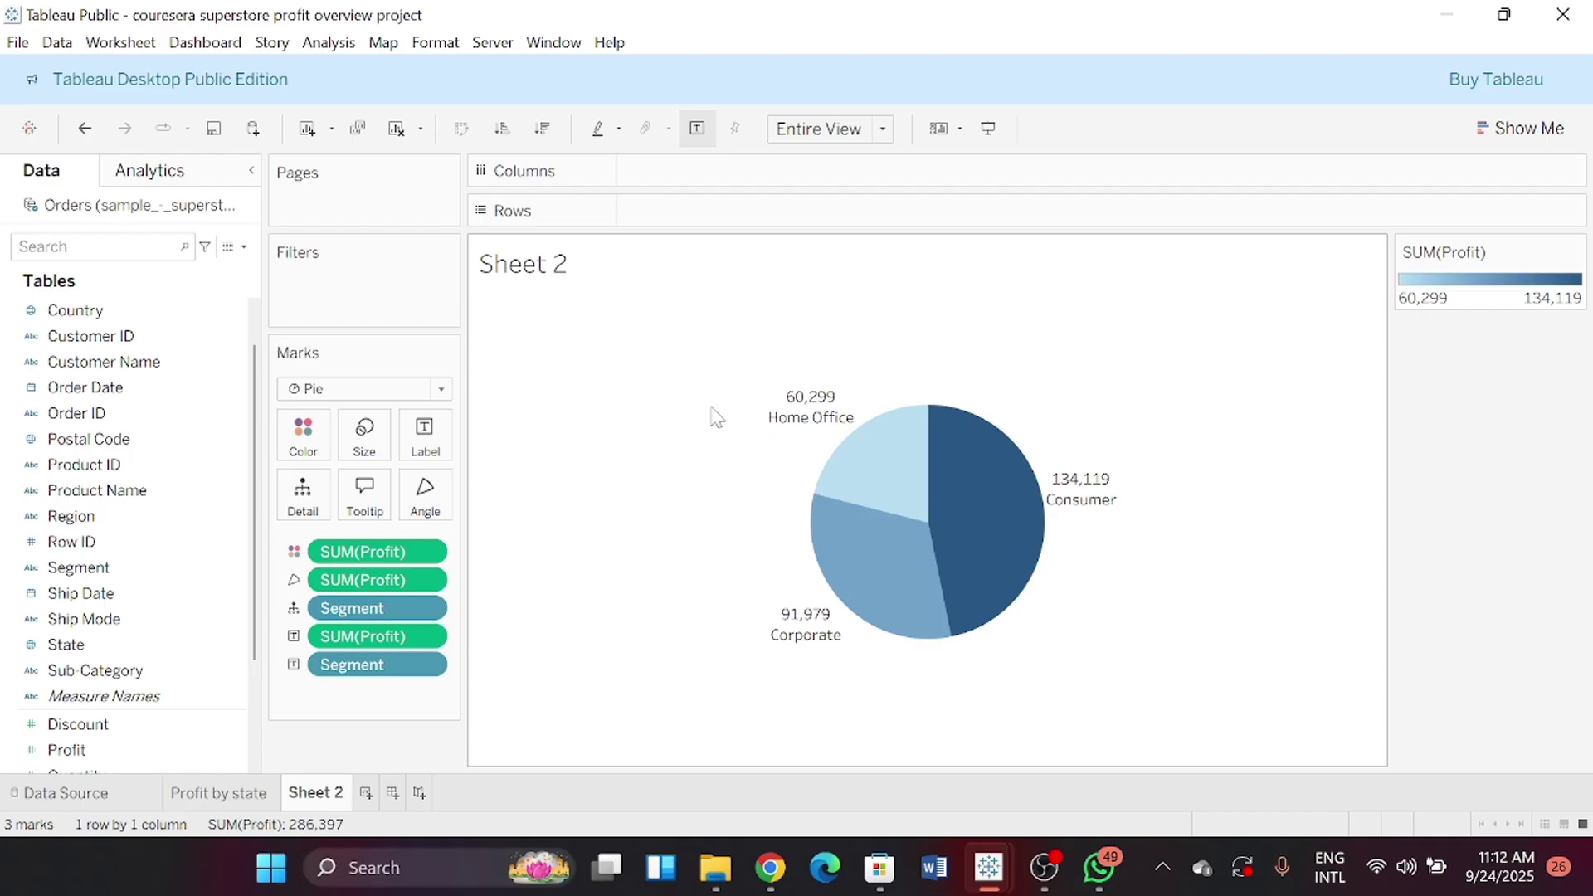
Remove the "Segment:" and "Profit:" captions from the pie's tooltip, keeping only the two field placeholders
left_click(365, 506)
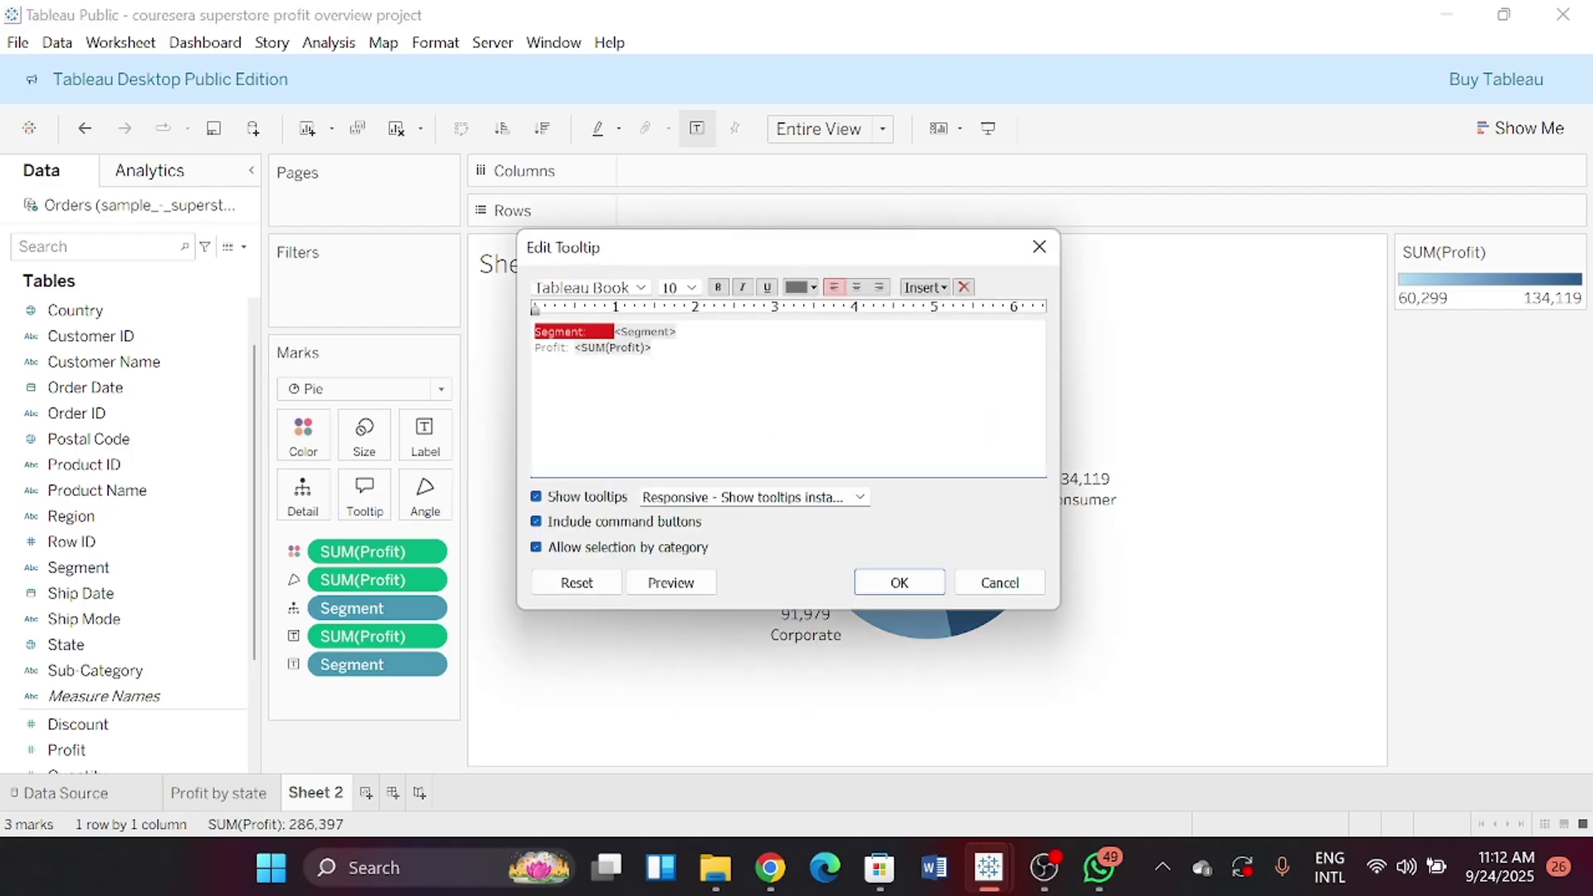
key("BackSpace")
left_click_drag(574, 348, 509, 356)
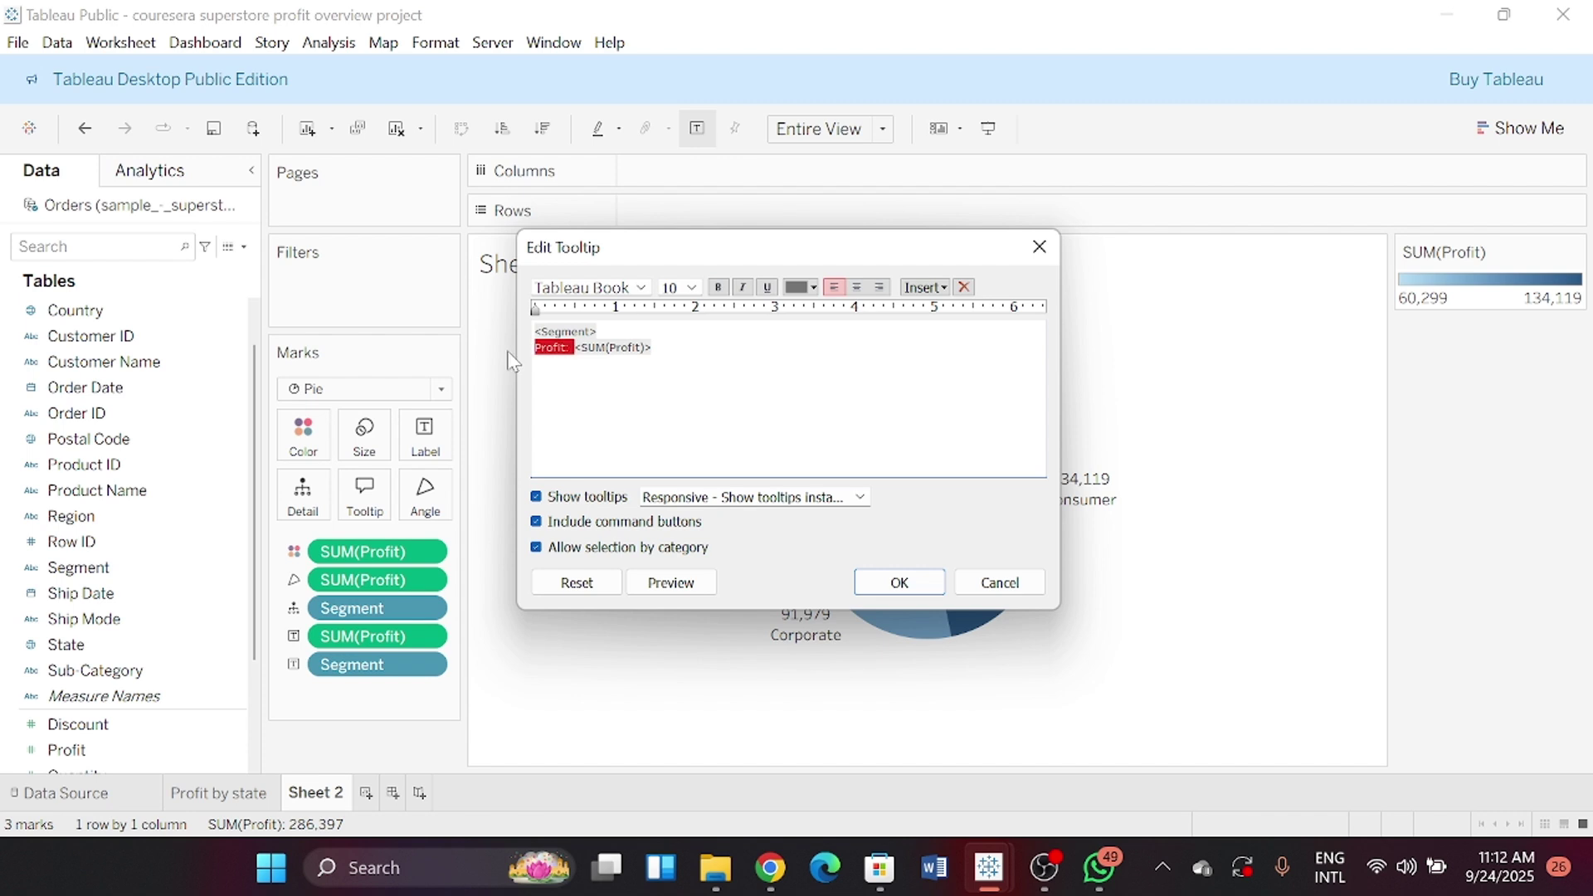
key("BackSpace")
Center the tooltip text and toggle bold formatting on the Segment field
key("ctrl+a")
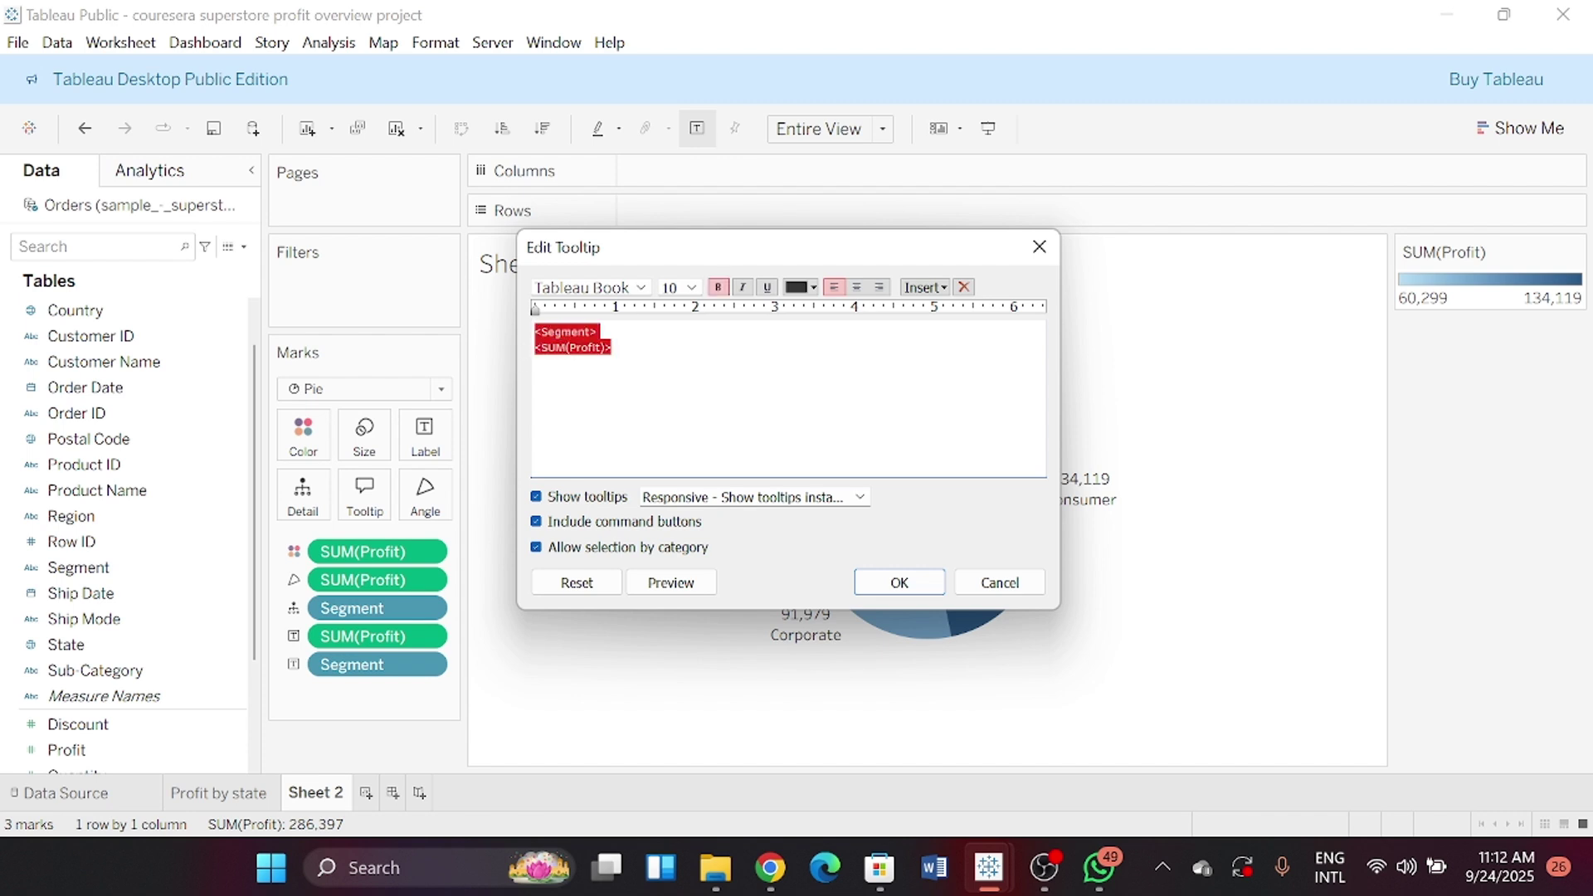
left_click(856, 287)
left_click_drag(821, 332, 745, 328)
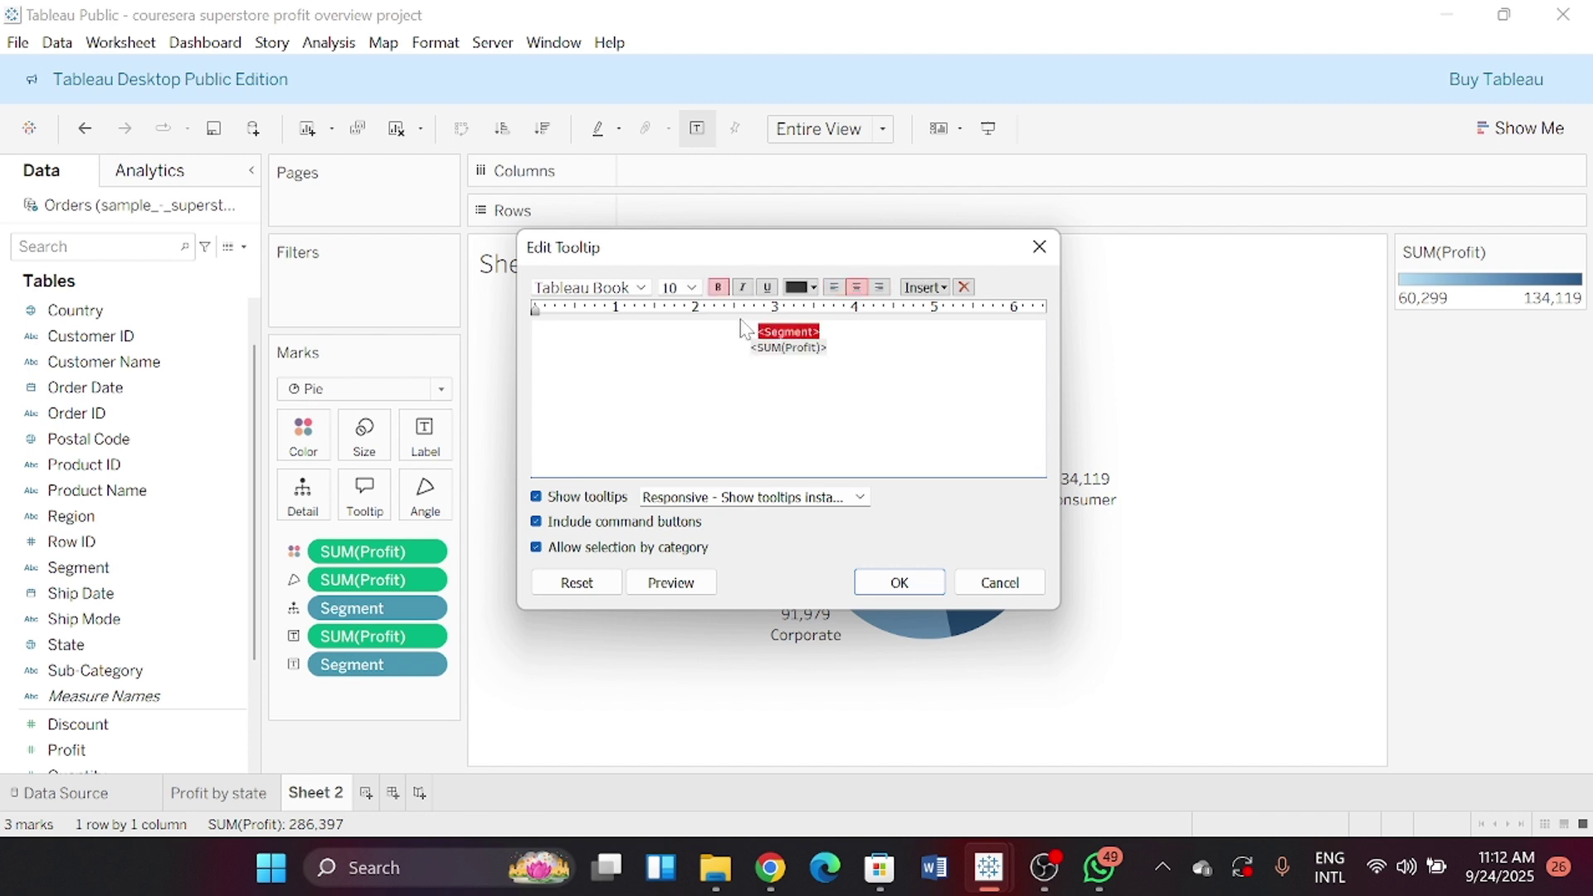
left_click(719, 288)
Turn off Show tooltips and Include command buttons, and apply the tooltip changes
left_click(536, 496)
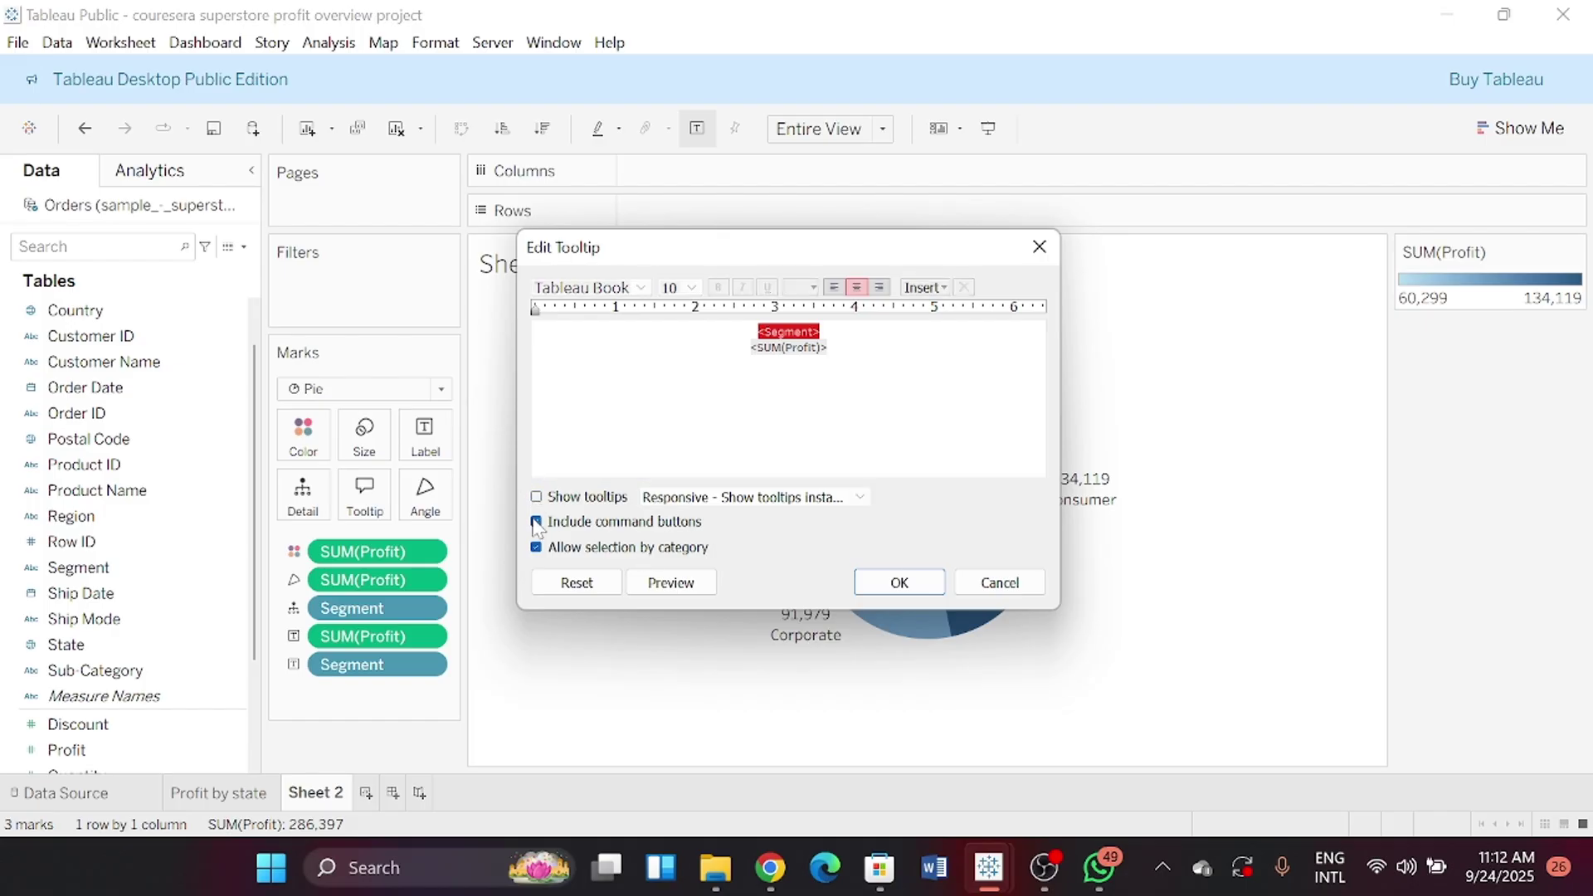
left_click(536, 521)
left_click(893, 585)
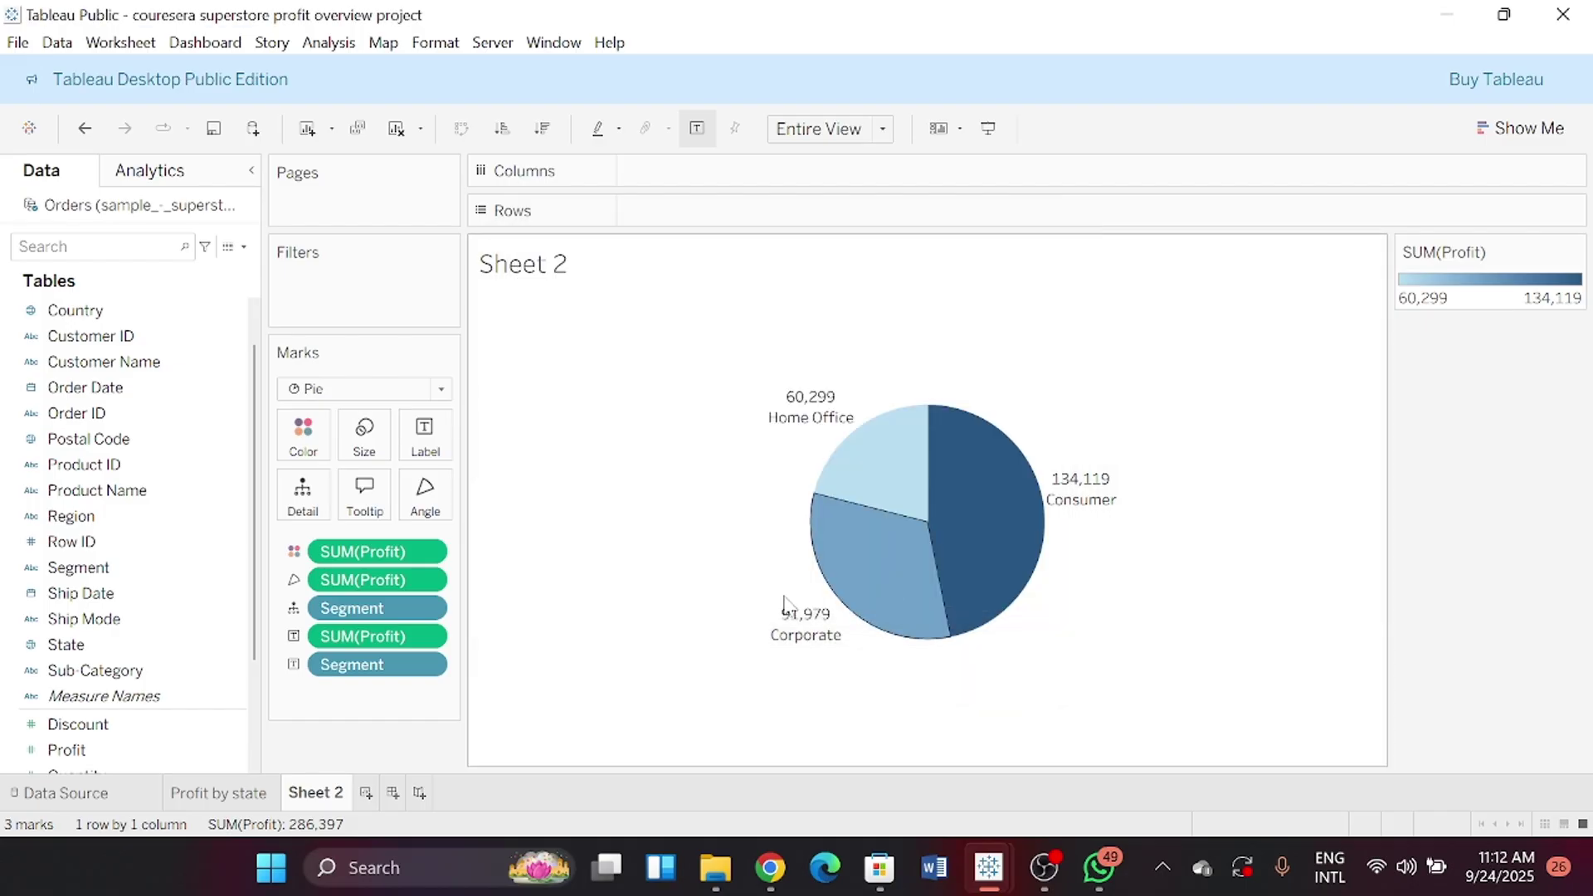
Rename Sheet 2 as "Profit by Segment"
double_click(334, 795)
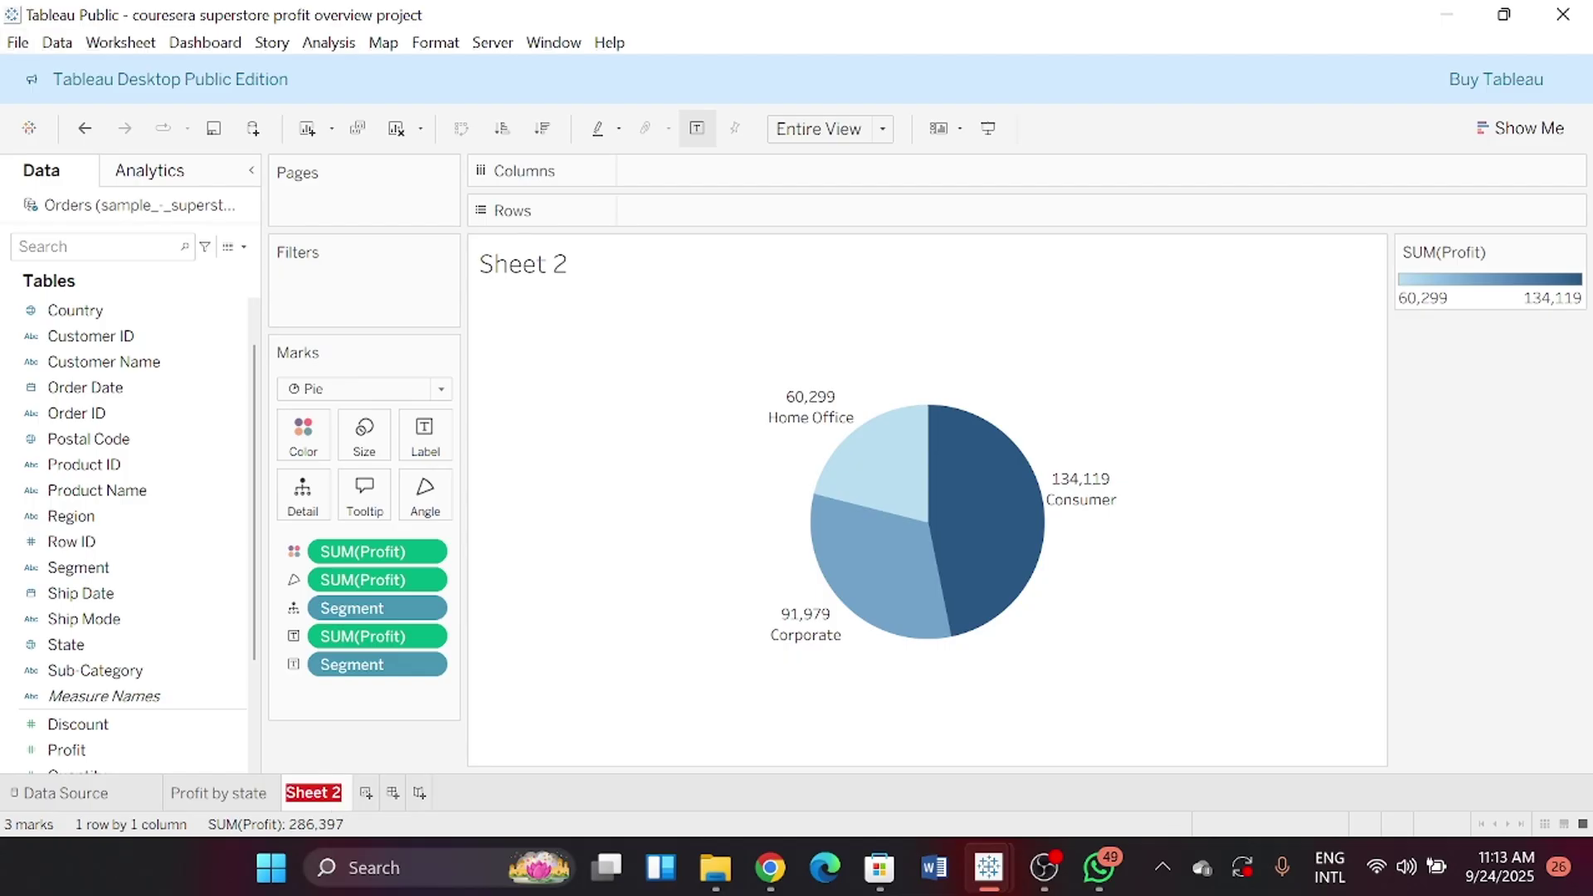
type("Profit by Segment")
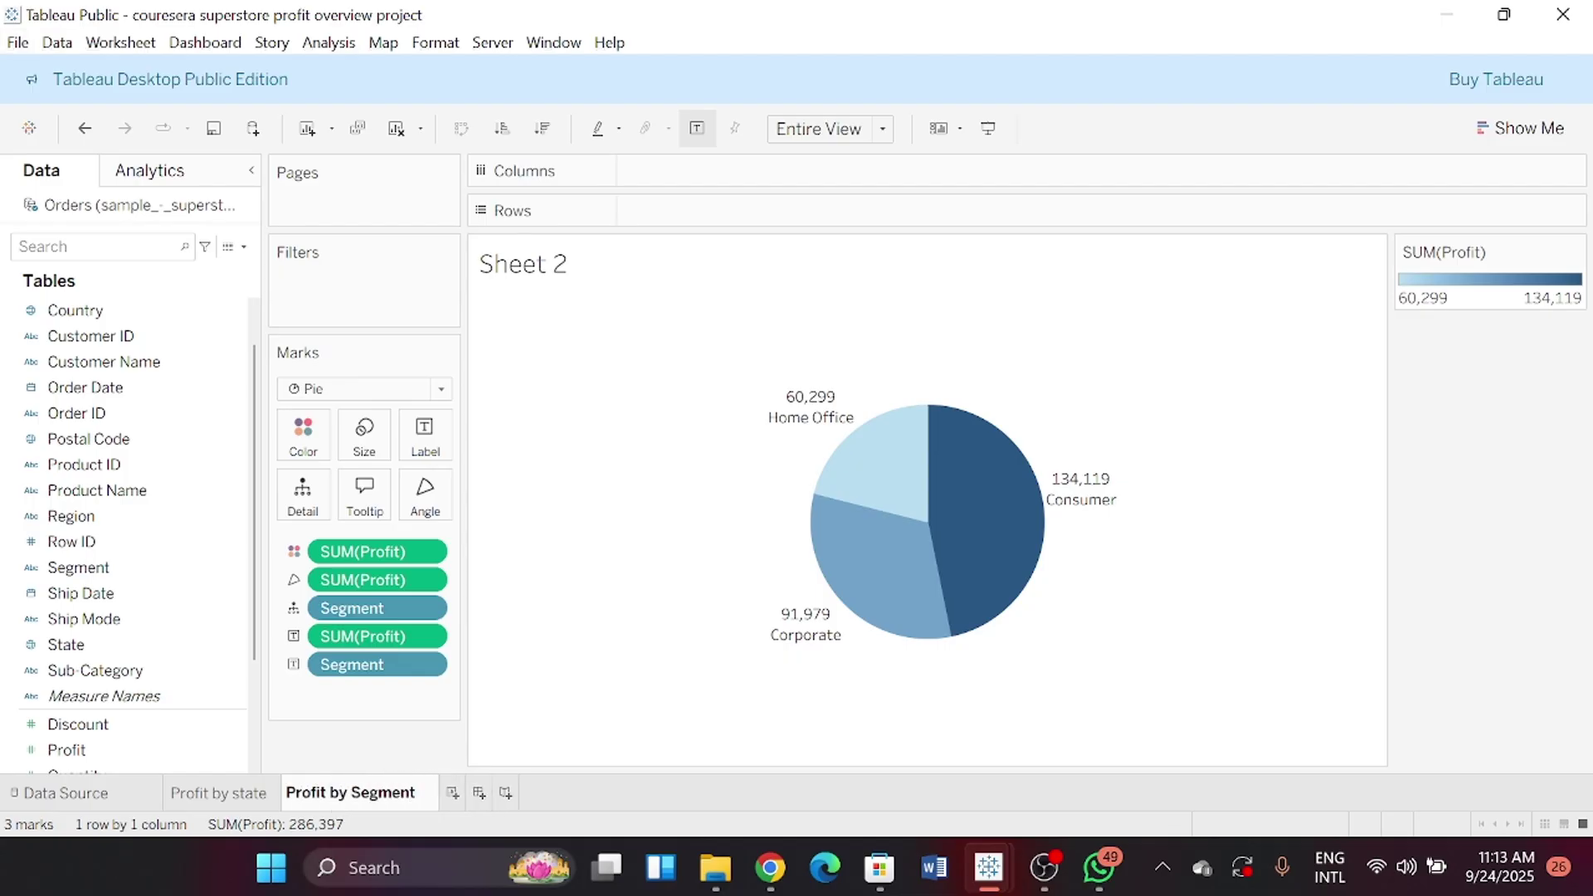
key("Return")
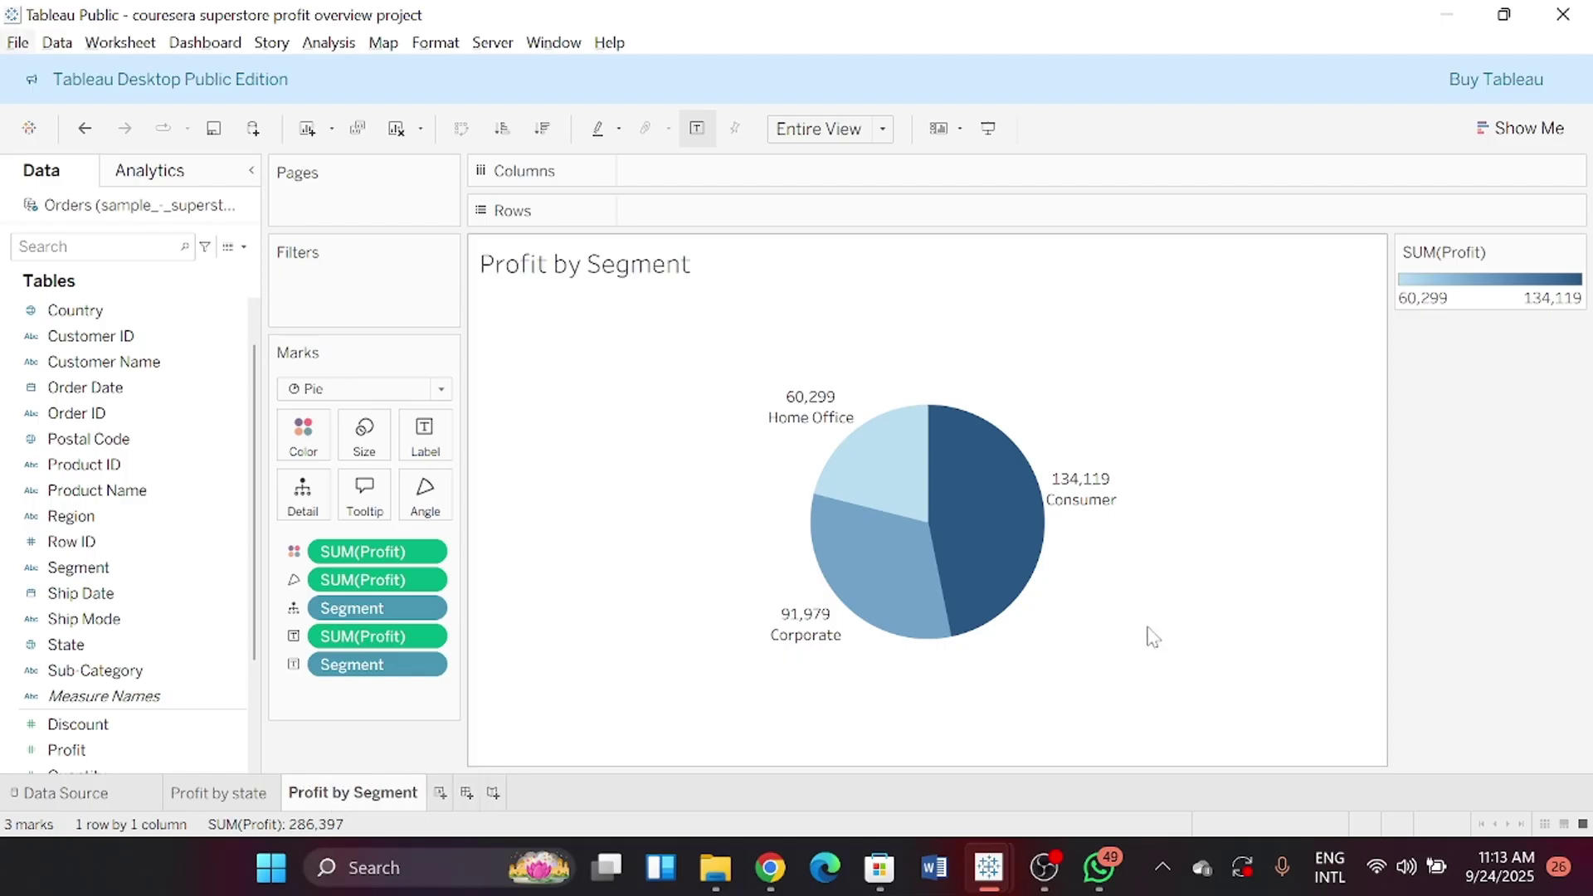
Save the workbook under the new name "profit by segment" in the Workbooks folder
left_click(17, 42)
left_click(192, 235)
type("profit by segment")
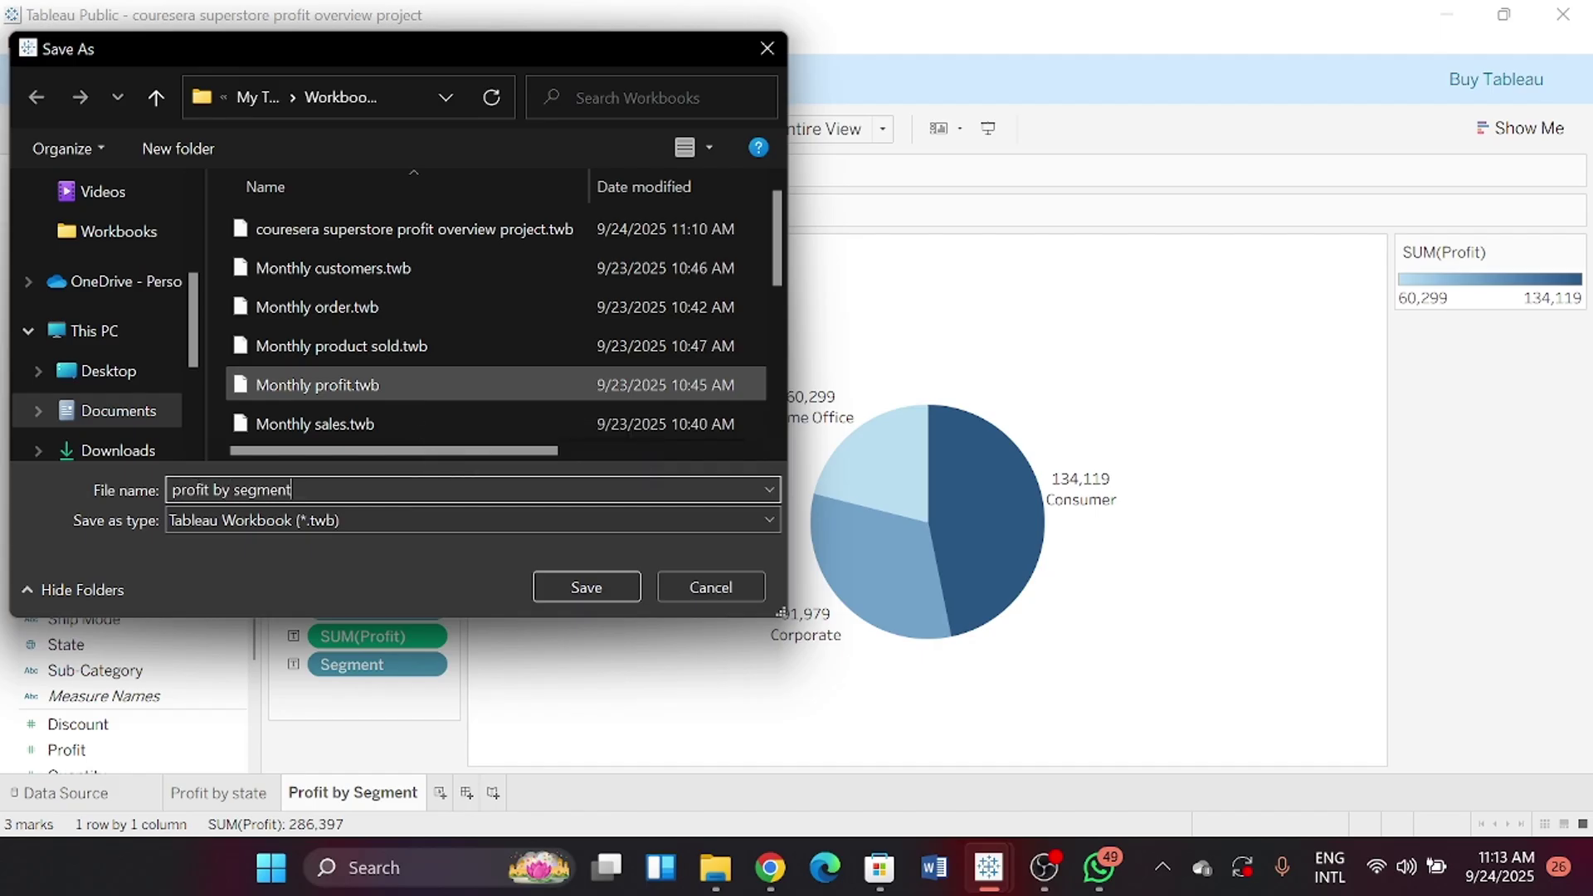
key("Return")
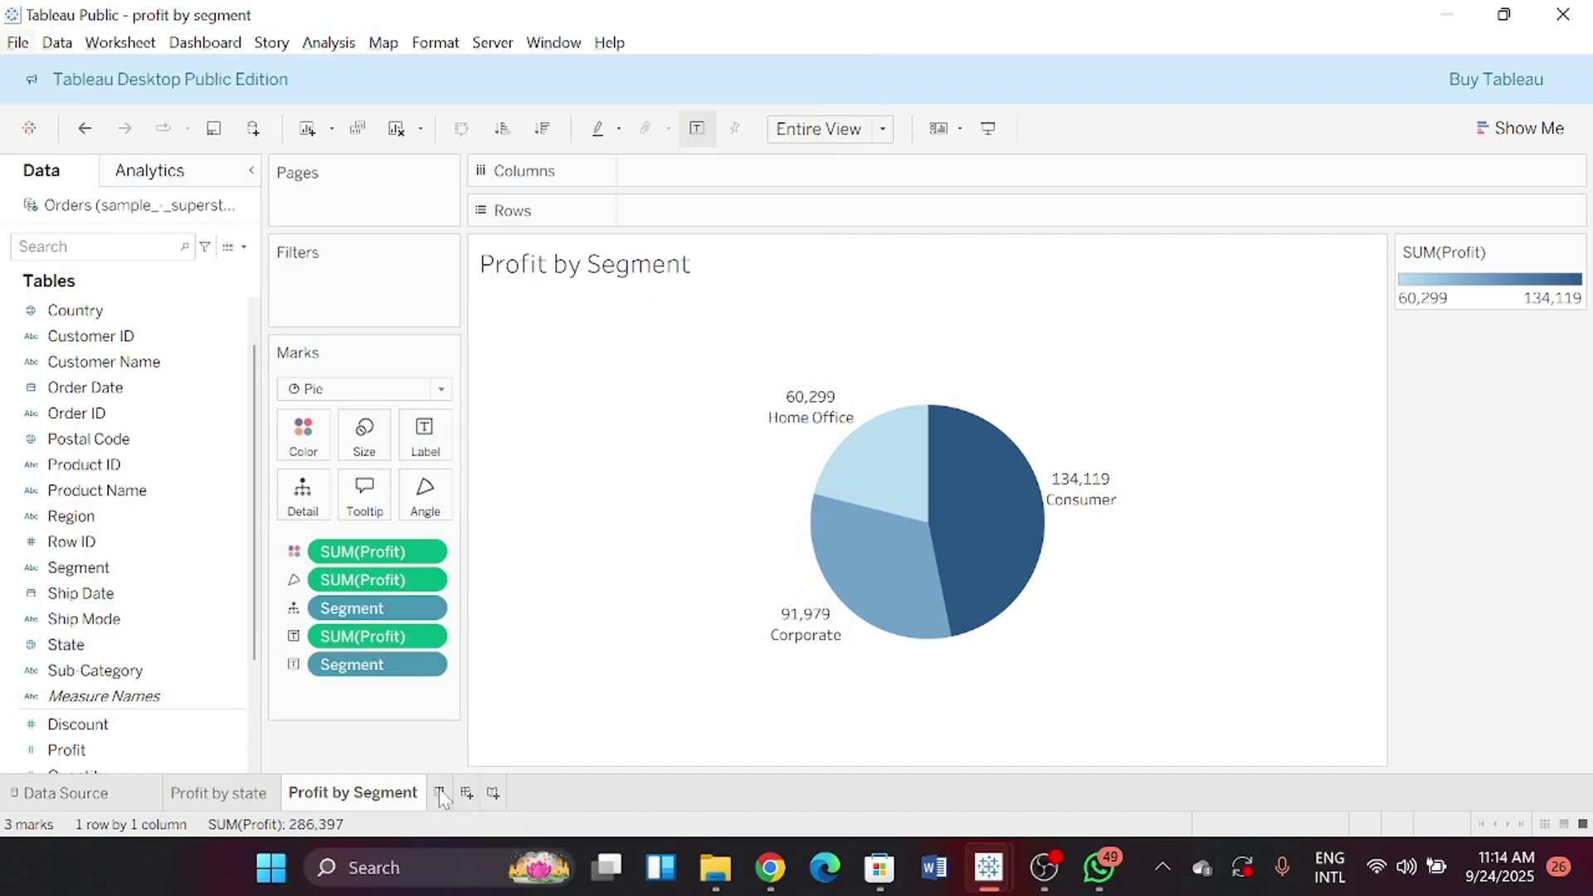
Add a new worksheet and build a bar chart of Profit by Category
left_click(440, 793)
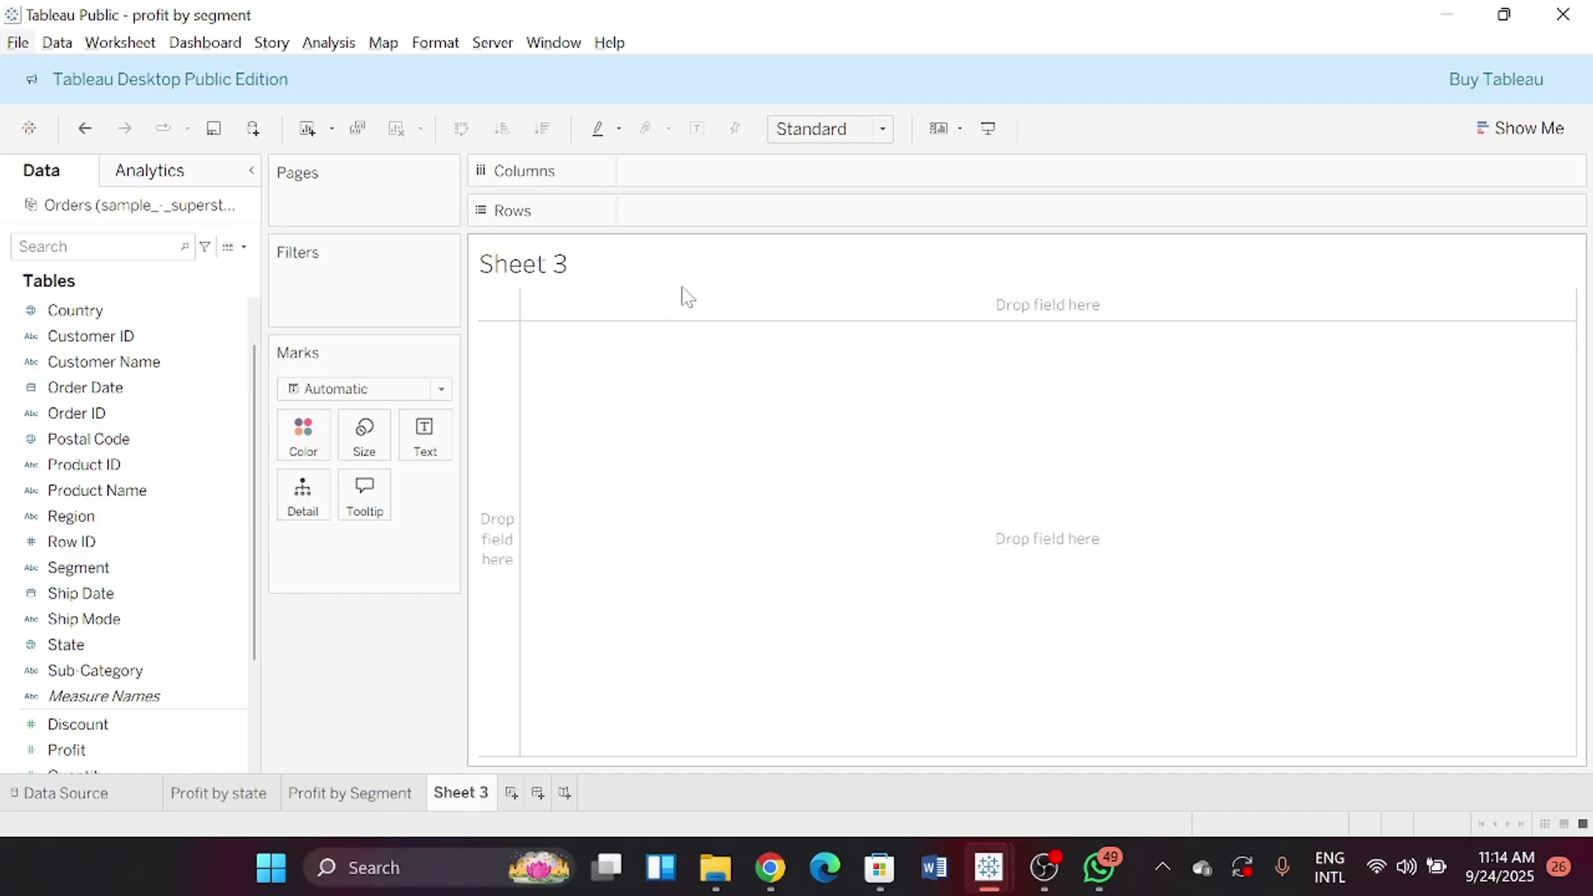
scroll(87, 689, "down", 2)
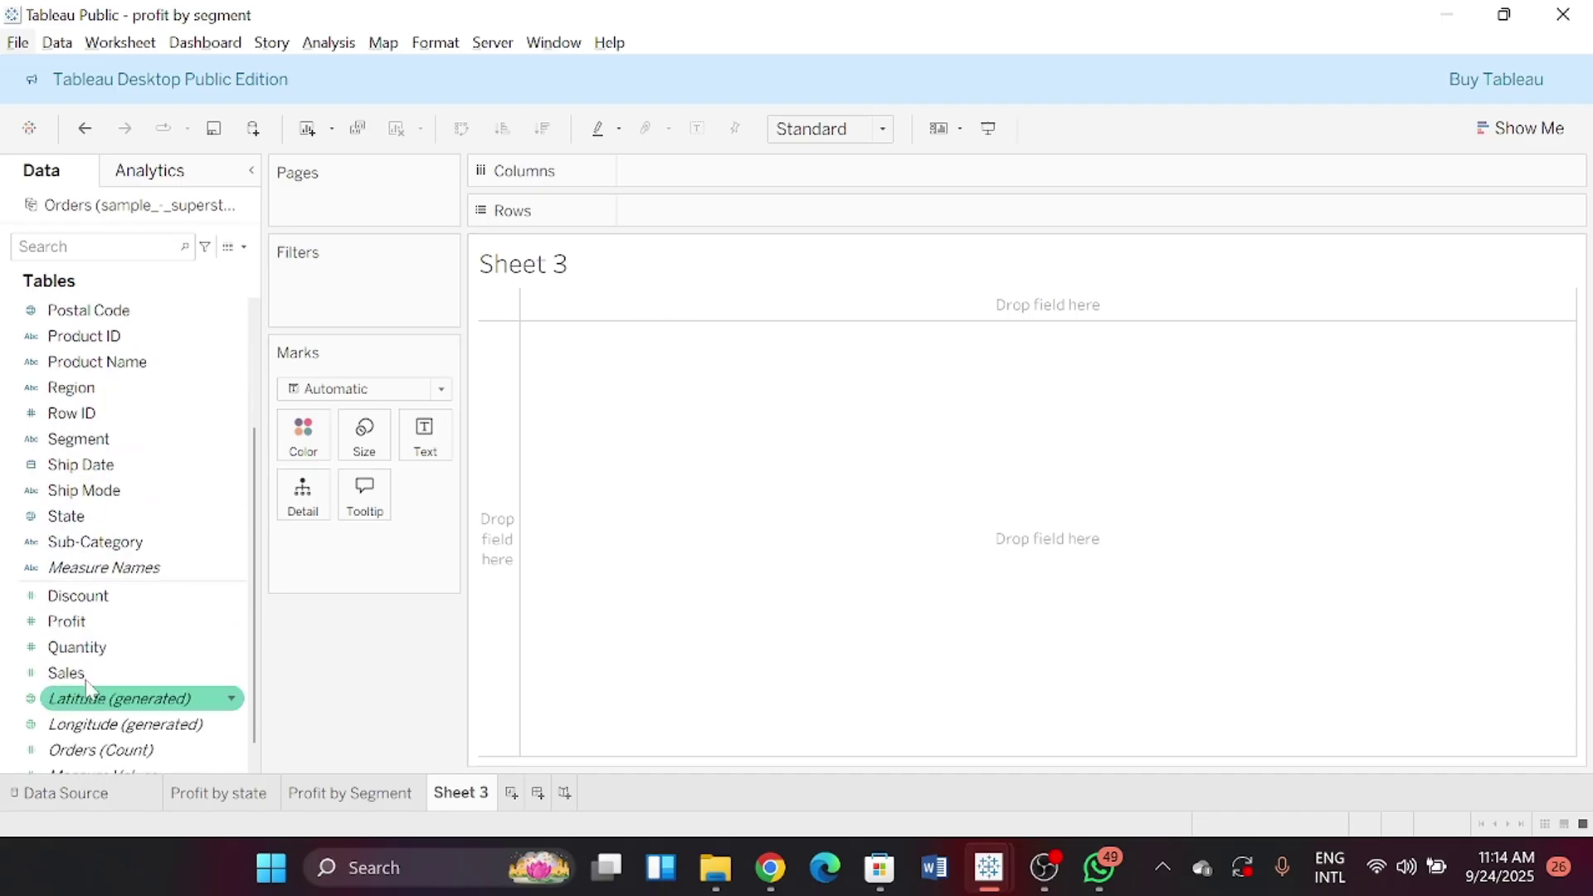
double_click(125, 624)
scroll(192, 373, "up", 2)
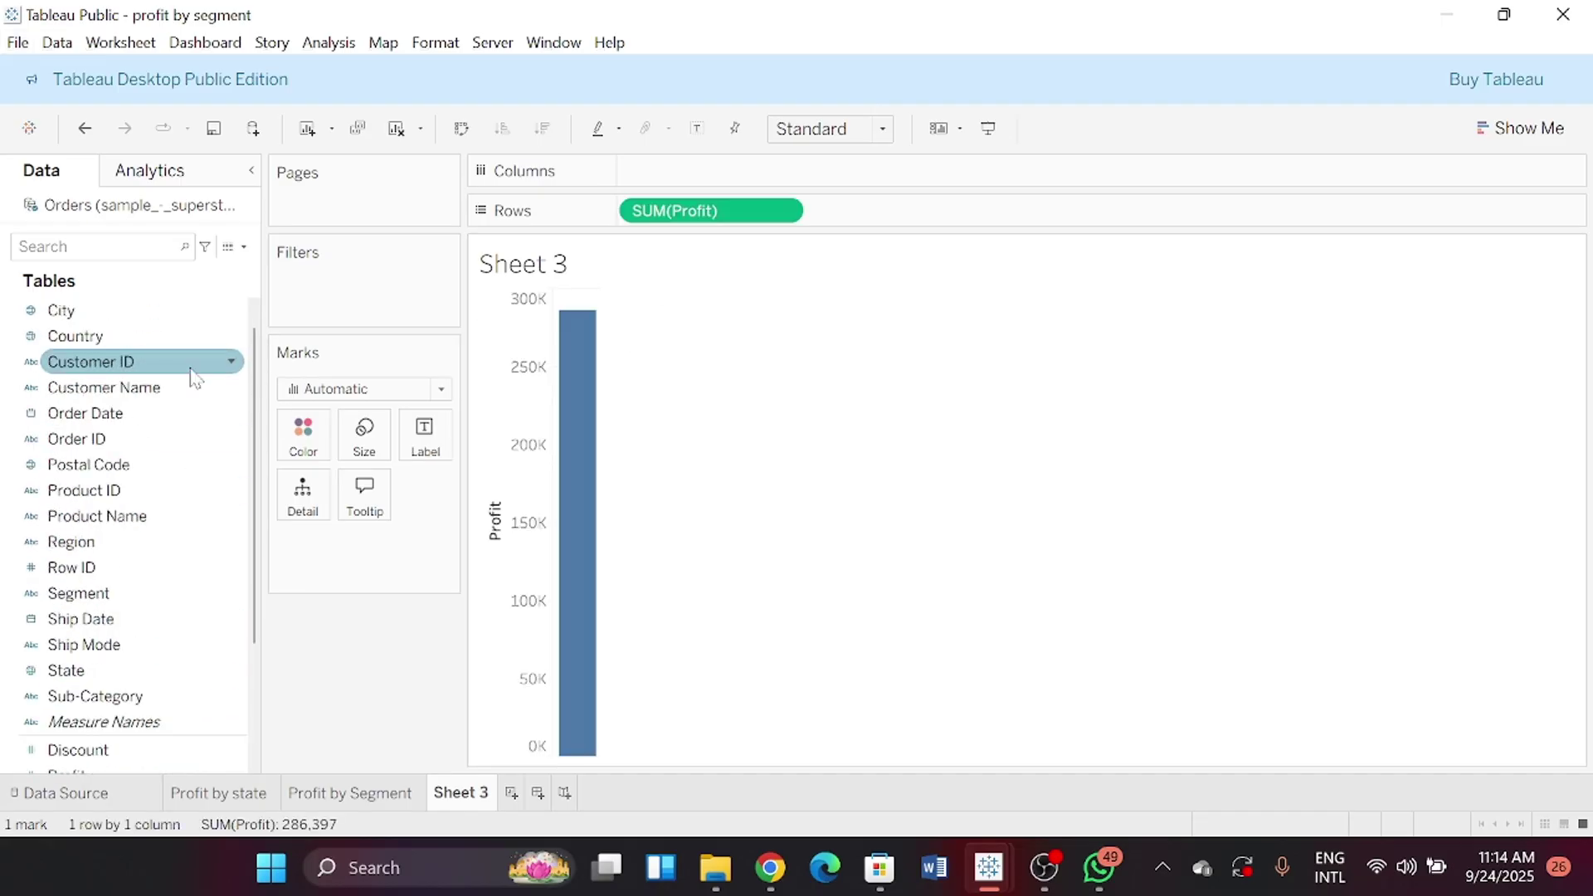
scroll(192, 373, "up", 1)
double_click(133, 312)
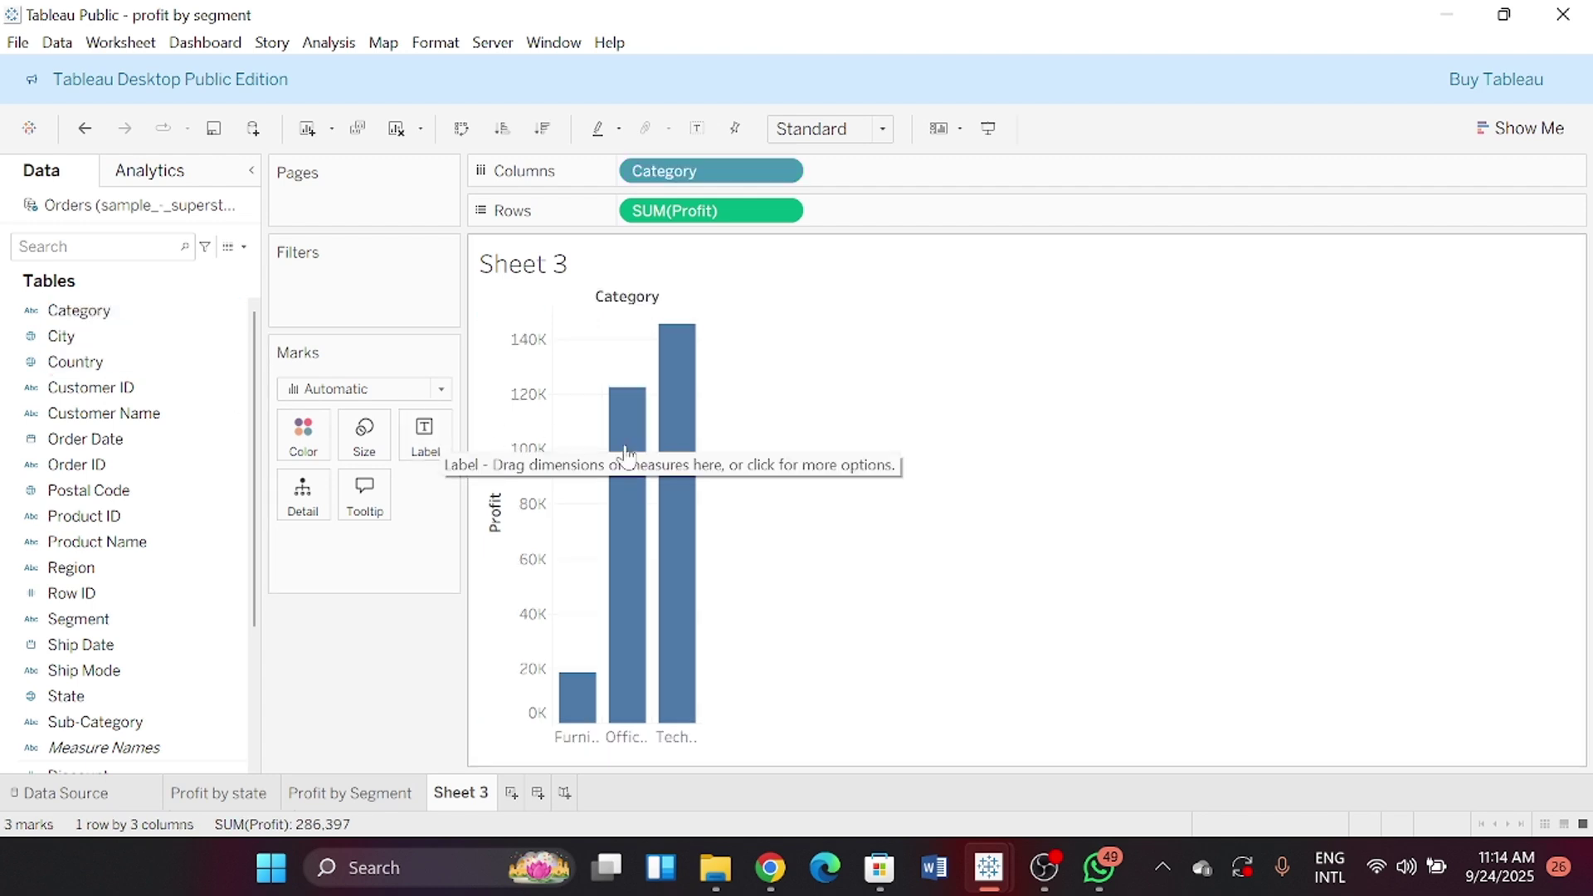
Fit the category bar chart to Entire View and sort the categories by Profit in descending order
mouse_move(679, 376)
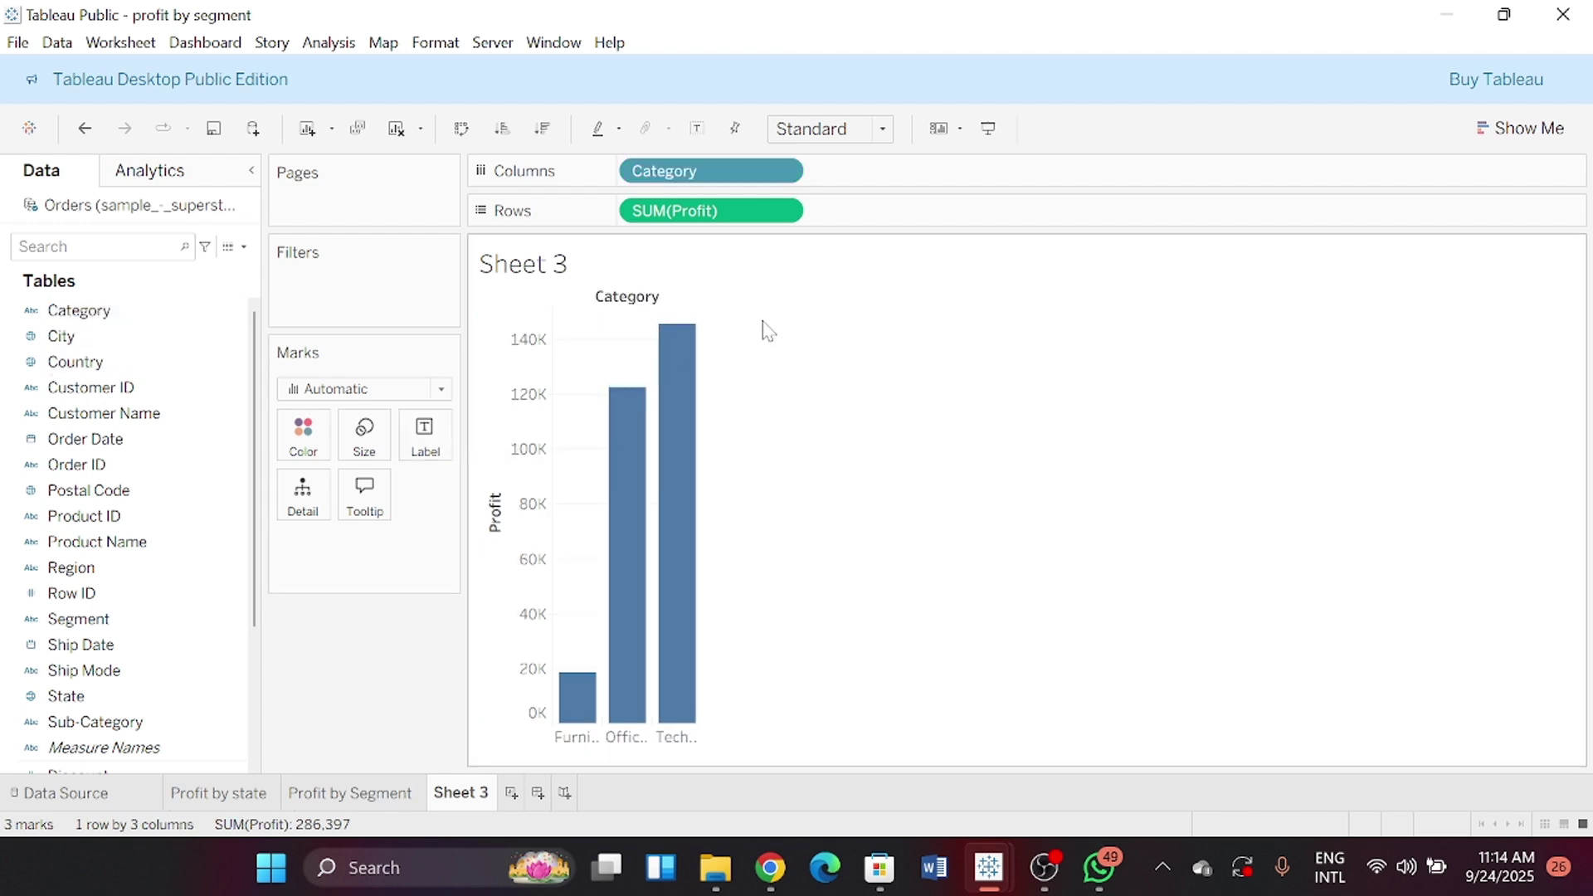
left_click(883, 129)
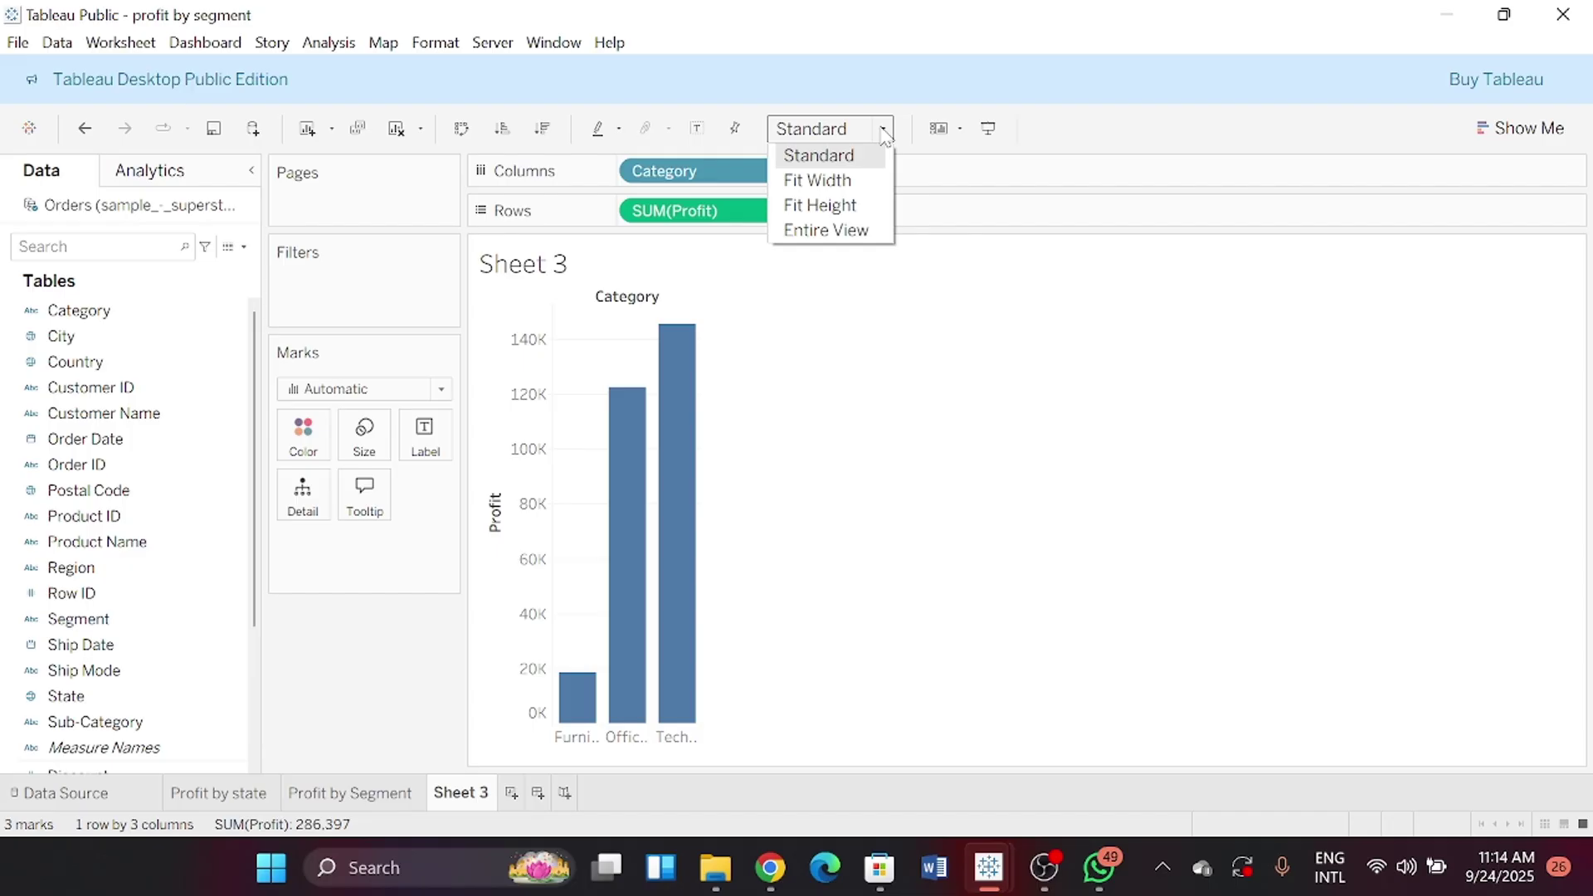
left_click(834, 232)
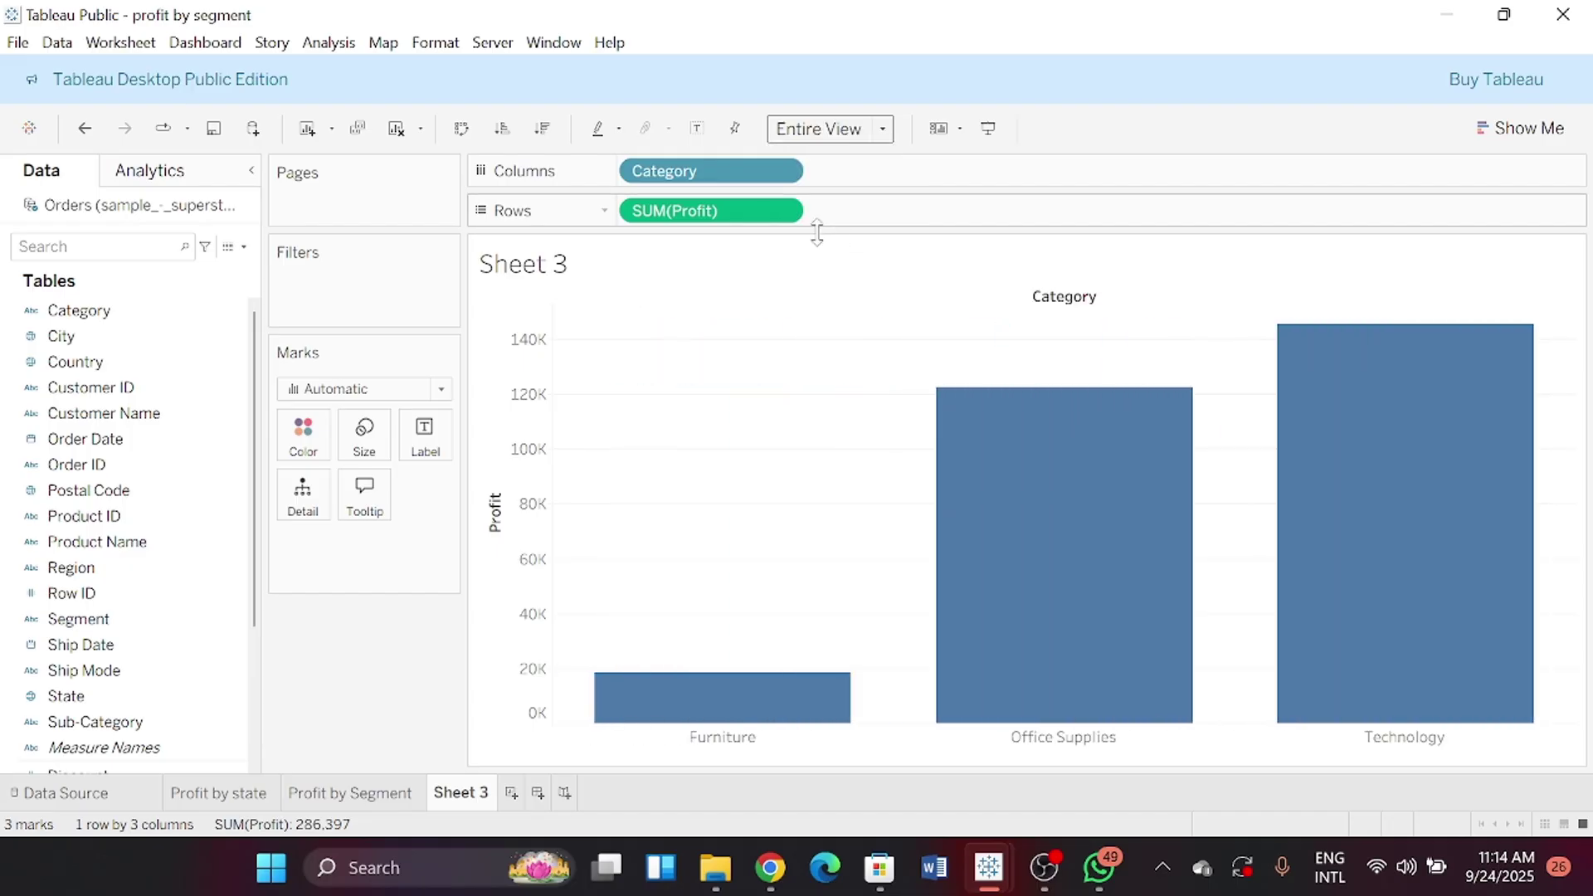
left_click(543, 129)
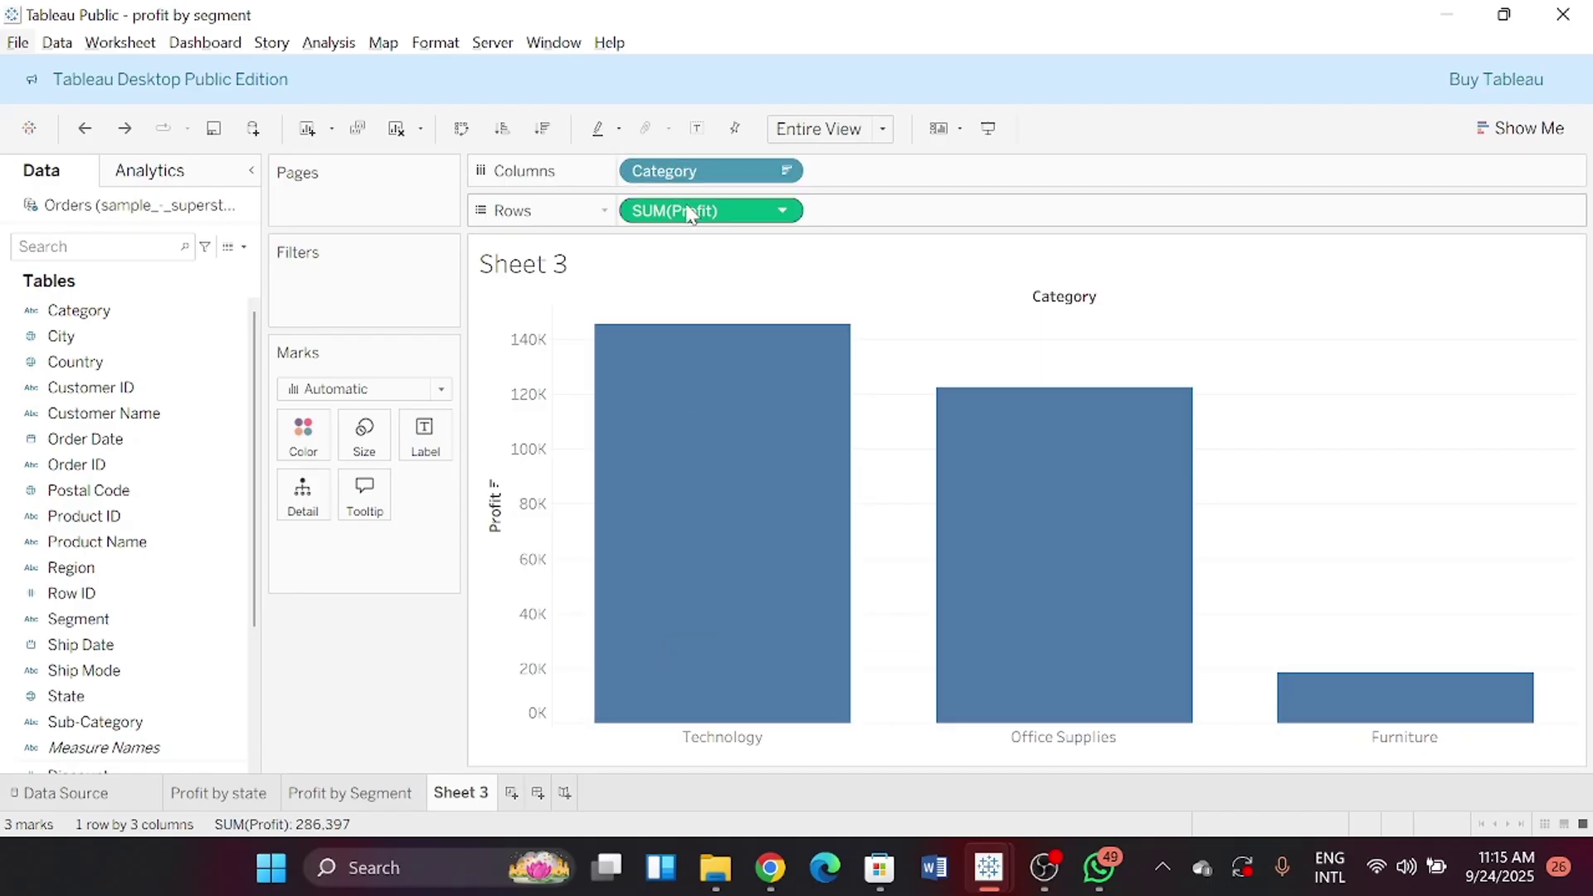
Label the category bars with their Profit values and hide the Profit axis header
left_click_drag(690, 213, 423, 442)
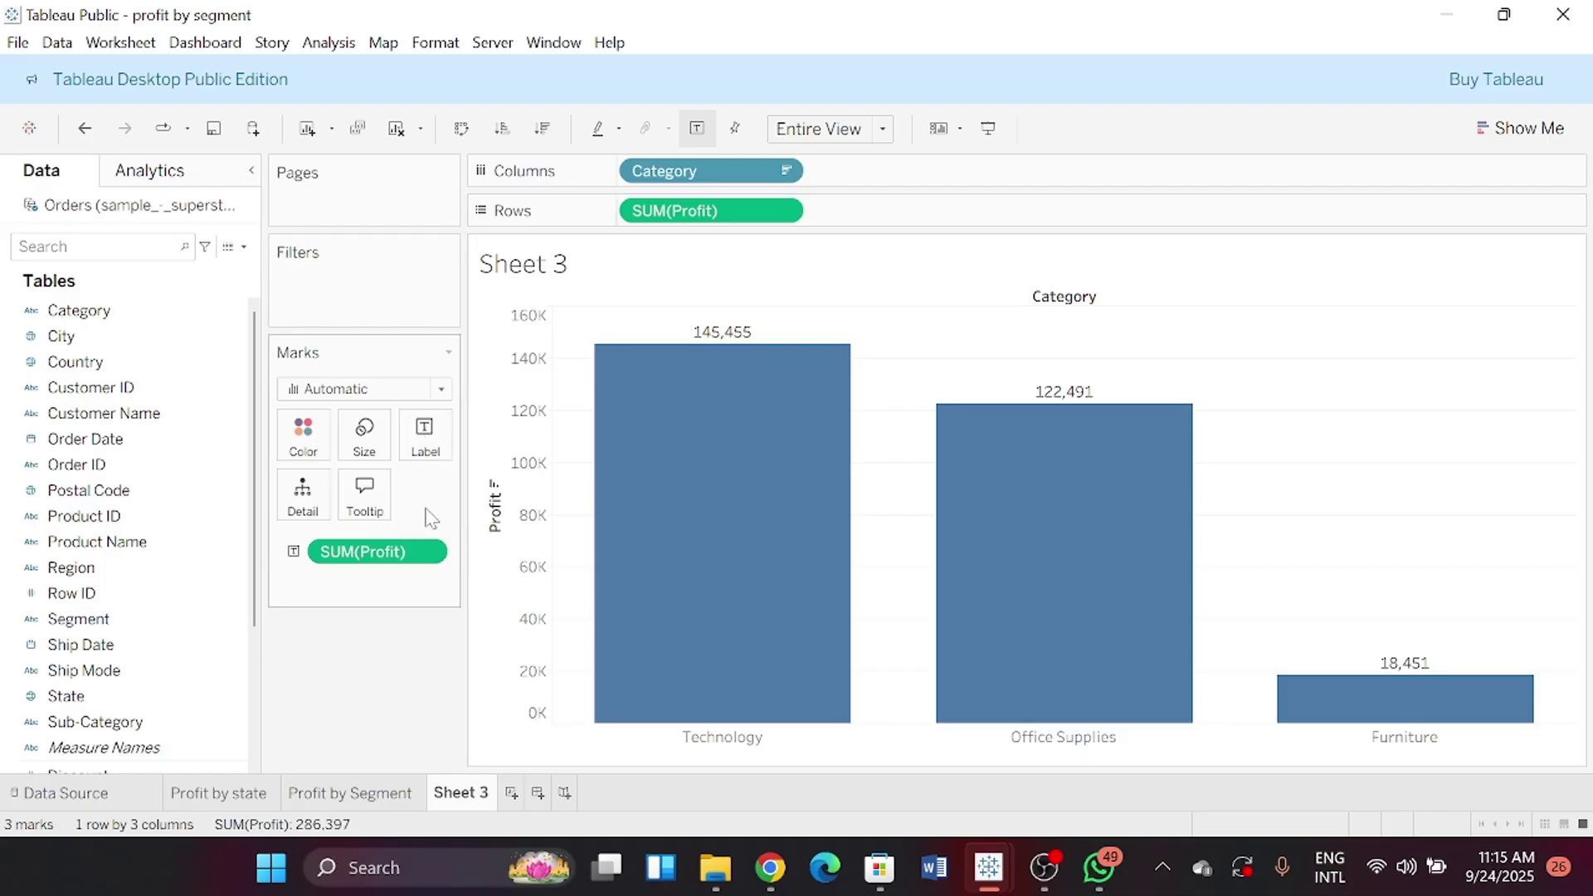
left_click(534, 501)
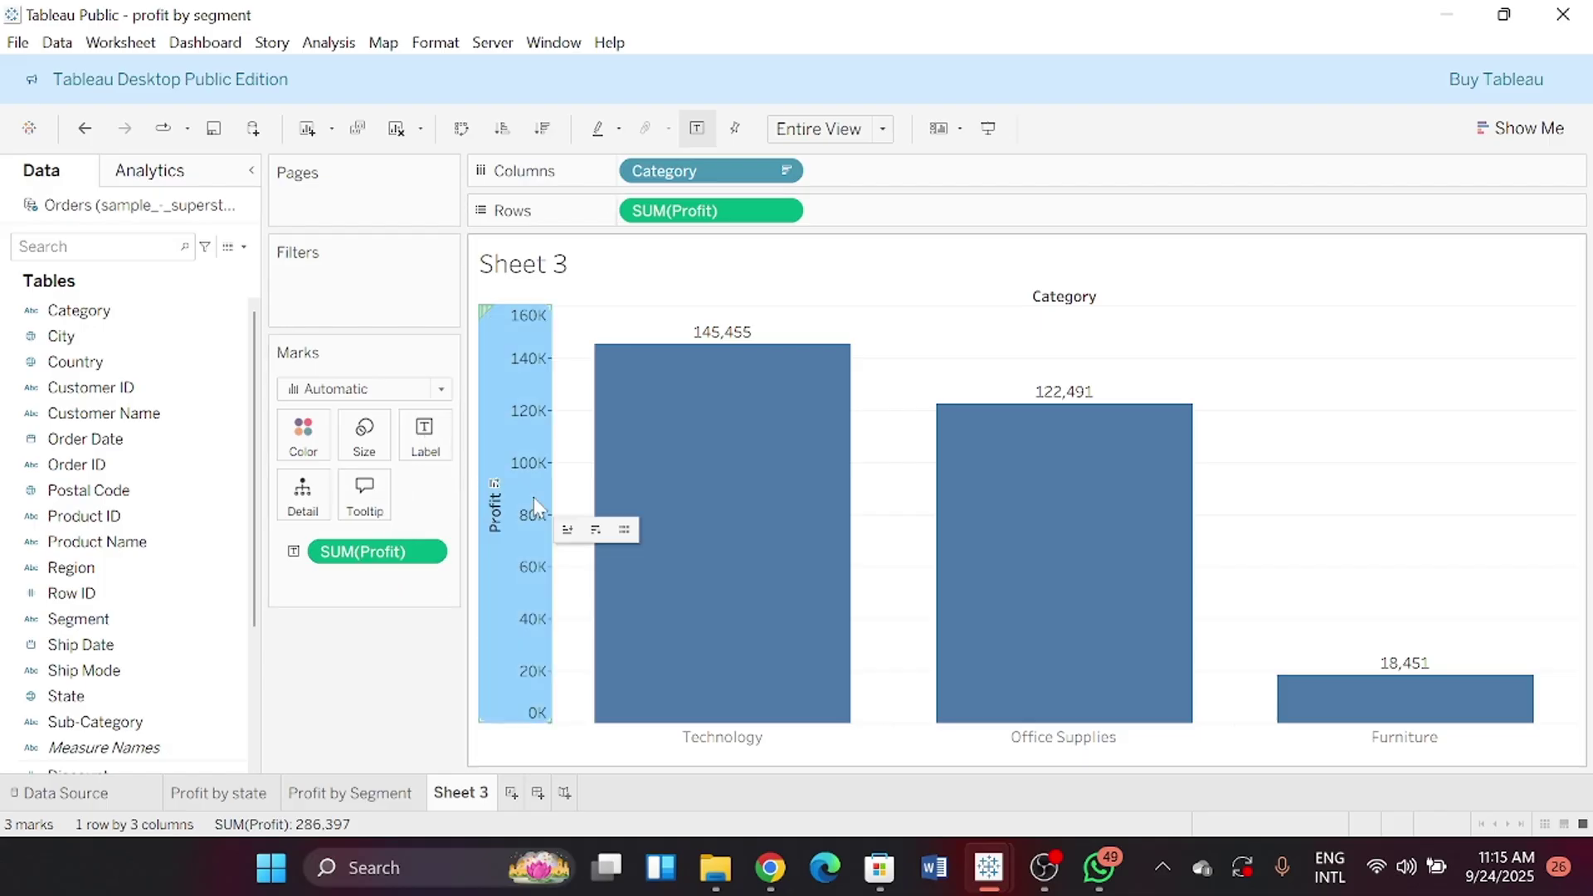
right_click(534, 502)
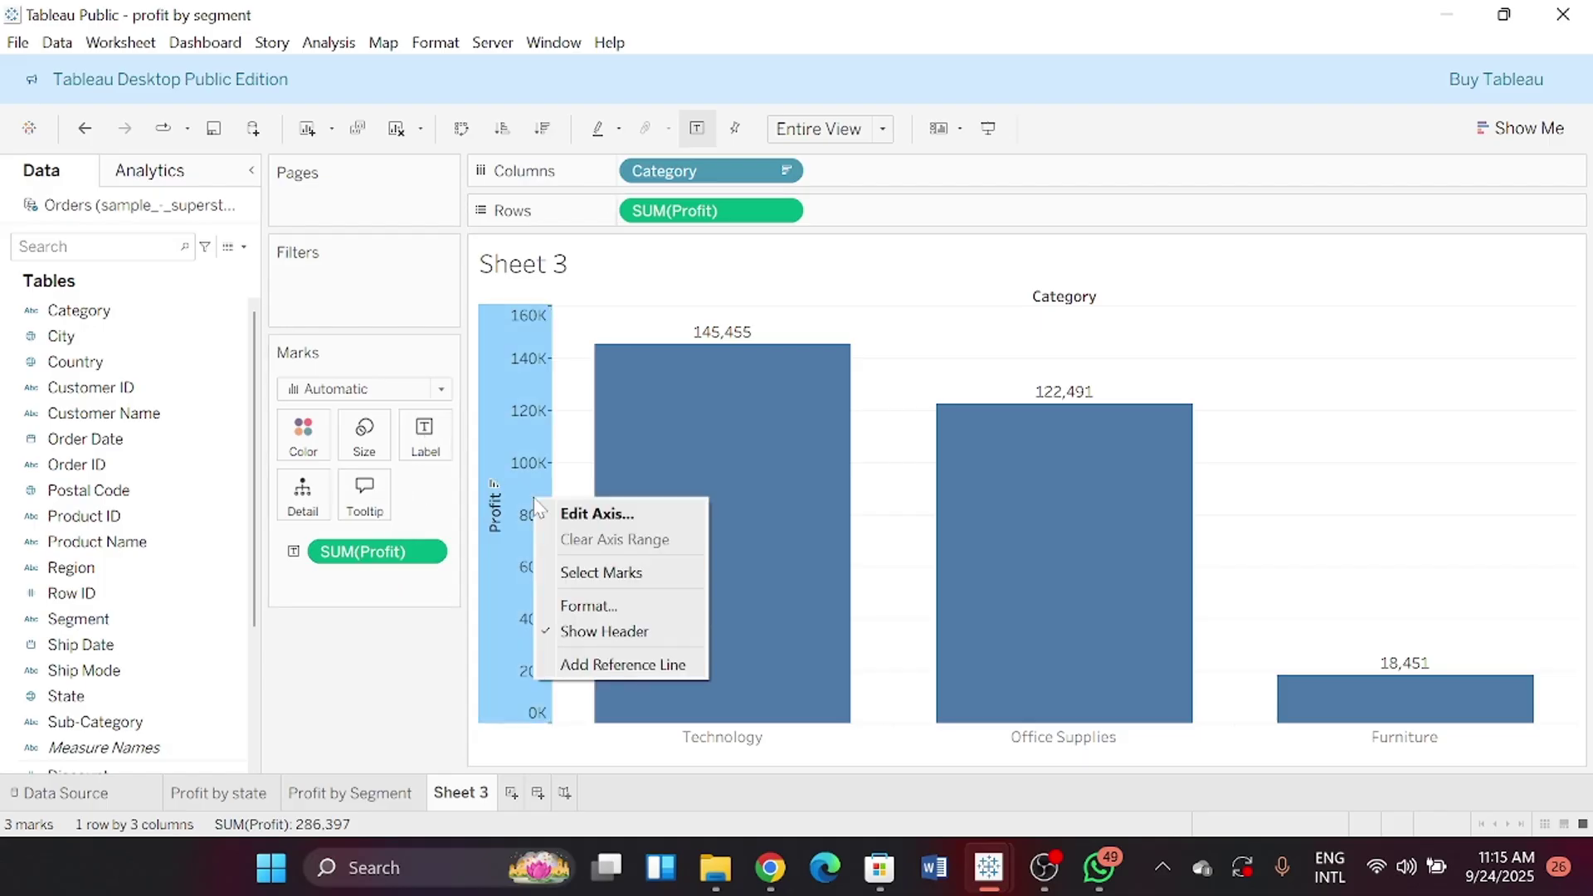
left_click(580, 632)
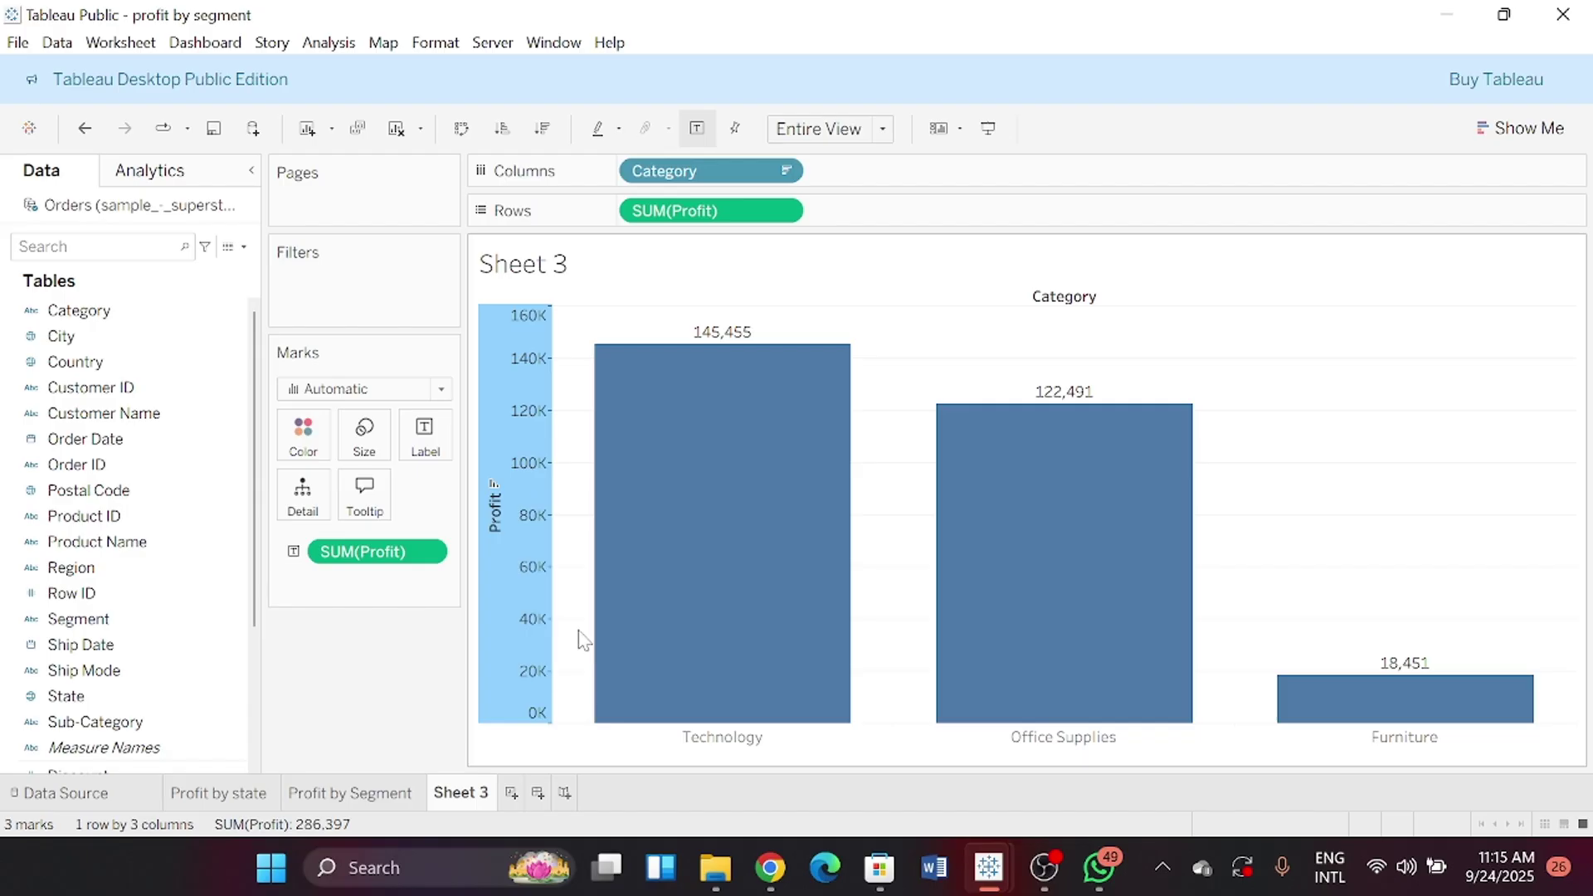
Hide the Category field label for columns and format the Profit labels as Currency (Custom) with Thousands (K) display units
right_click(1042, 302)
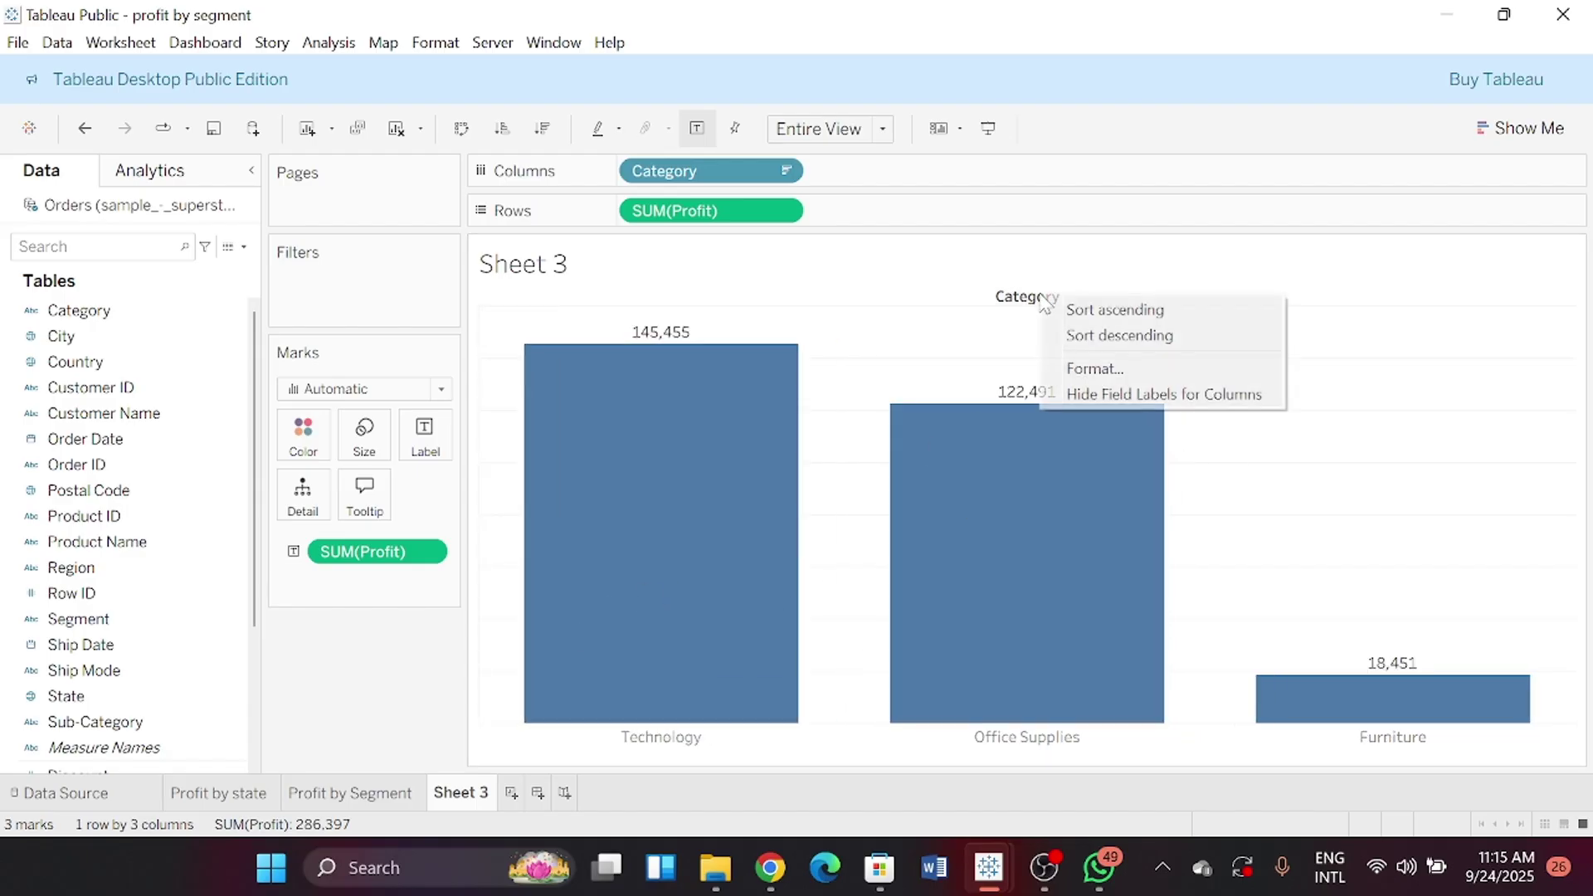
left_click(1123, 397)
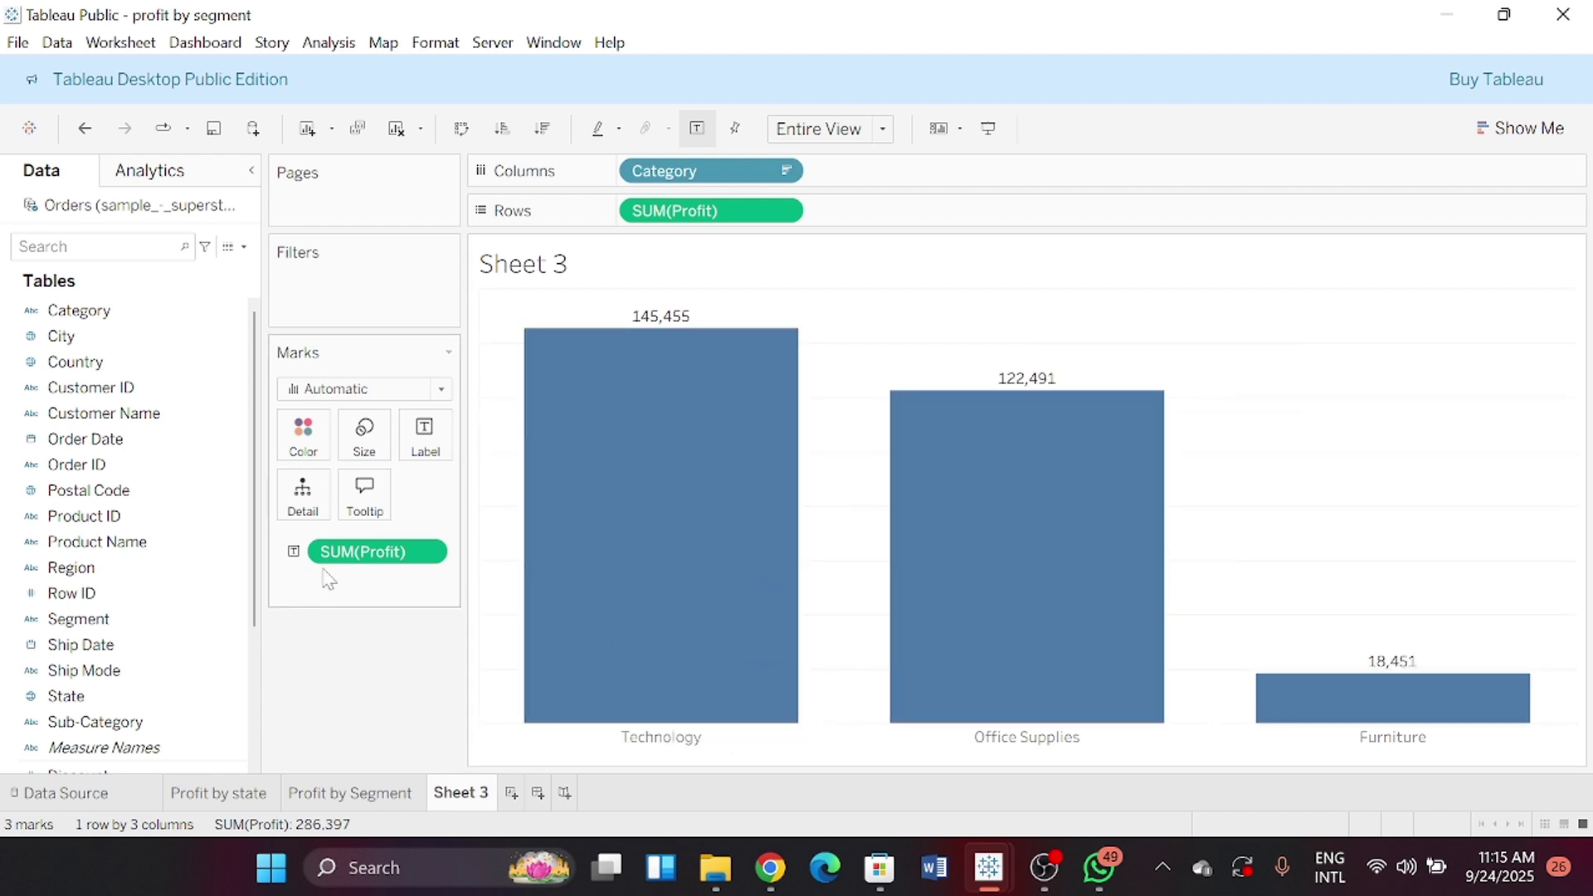
left_click(427, 554)
left_click(424, 553)
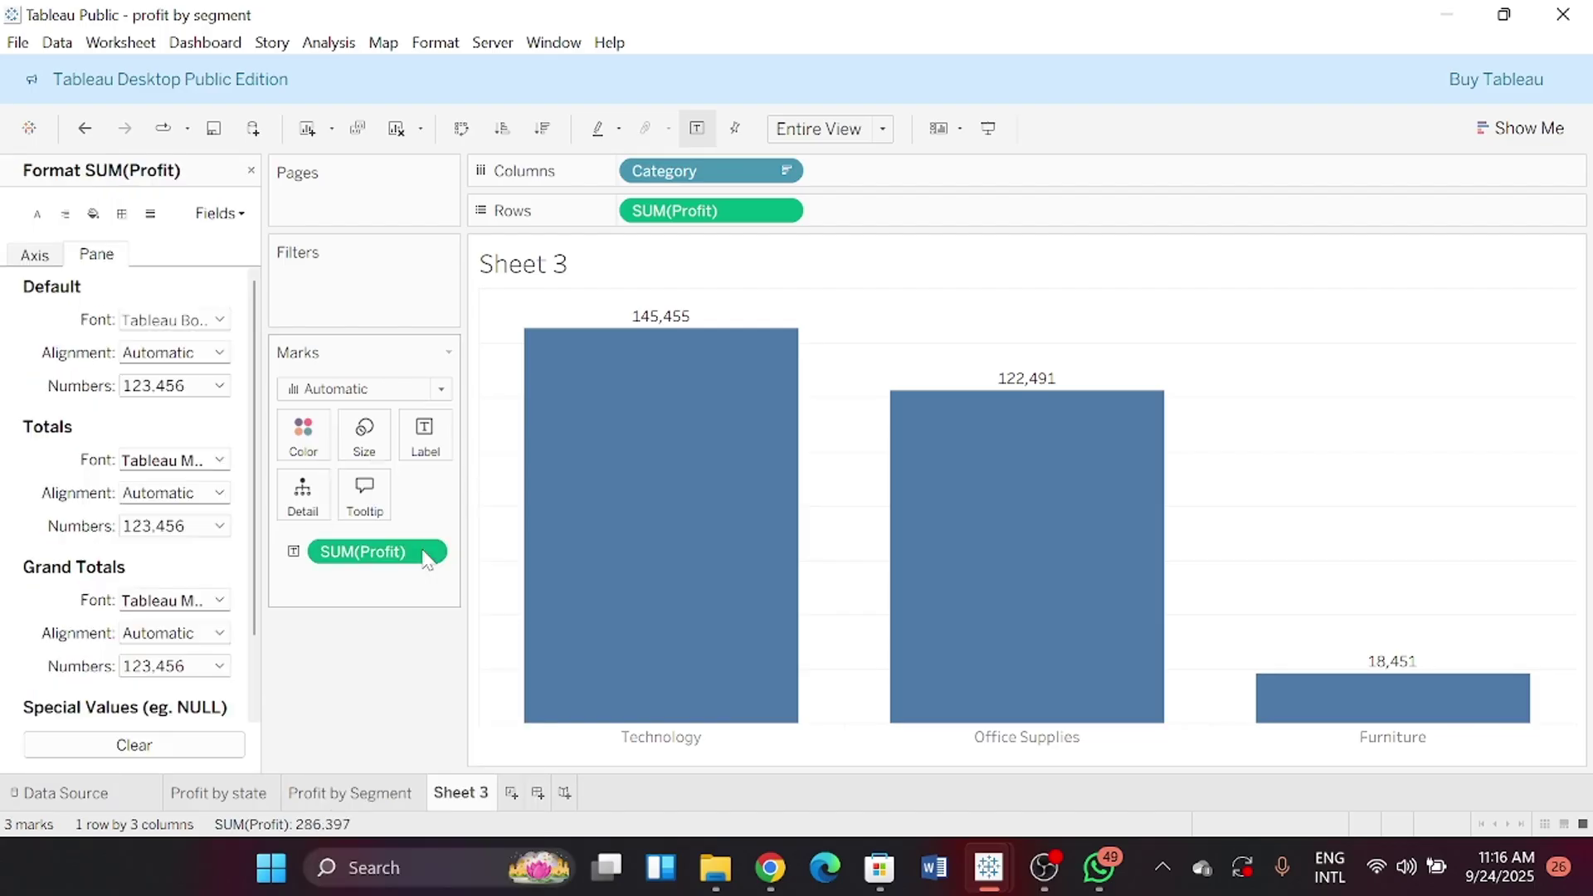
left_click(222, 390)
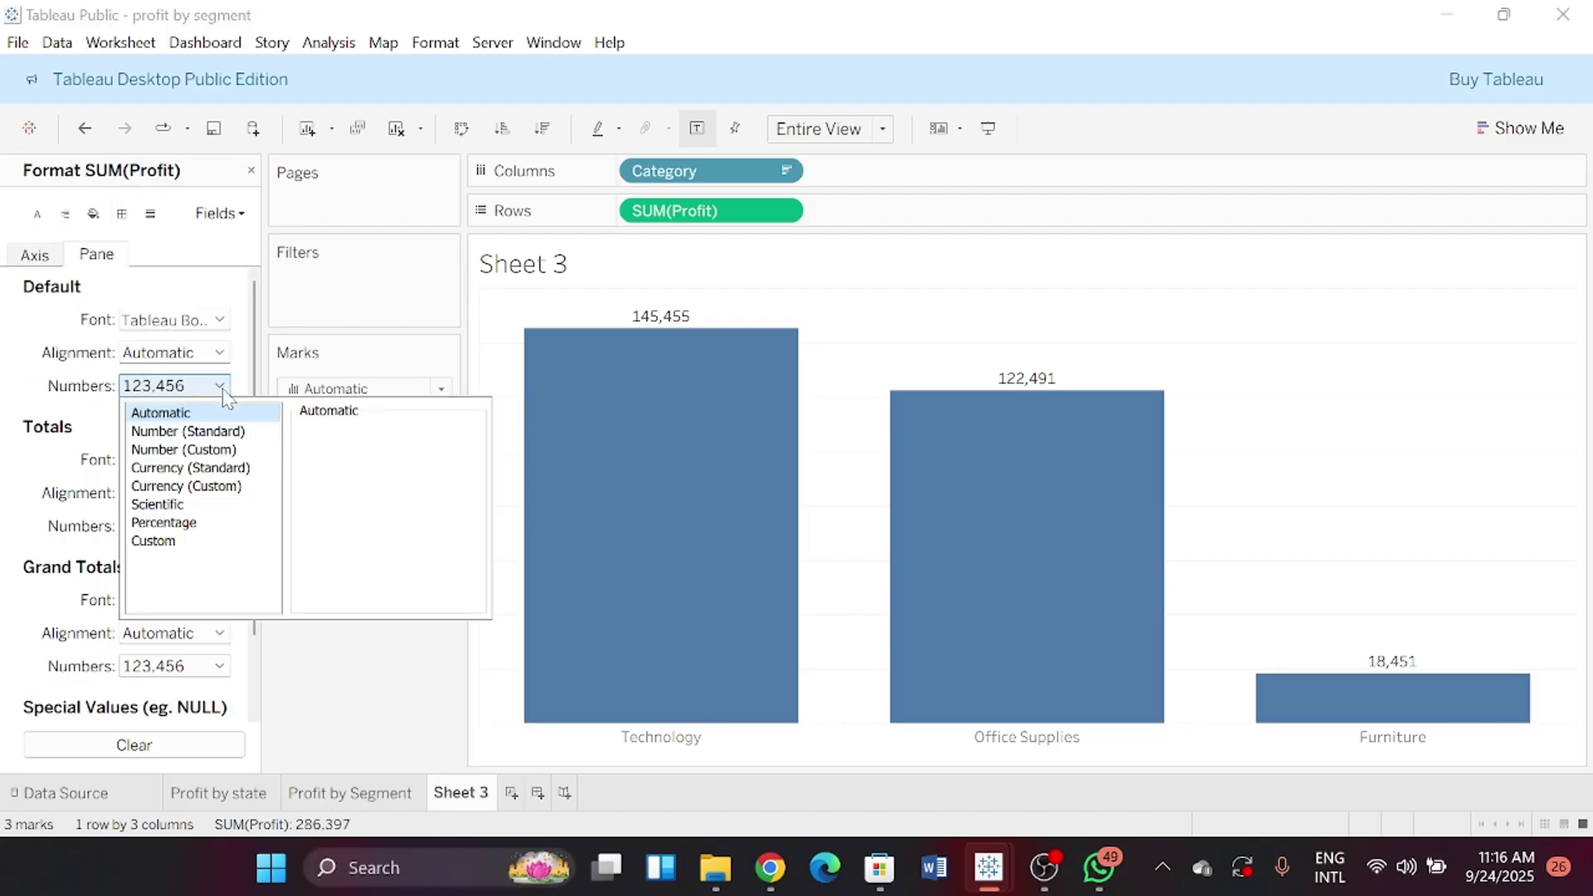
left_click(214, 489)
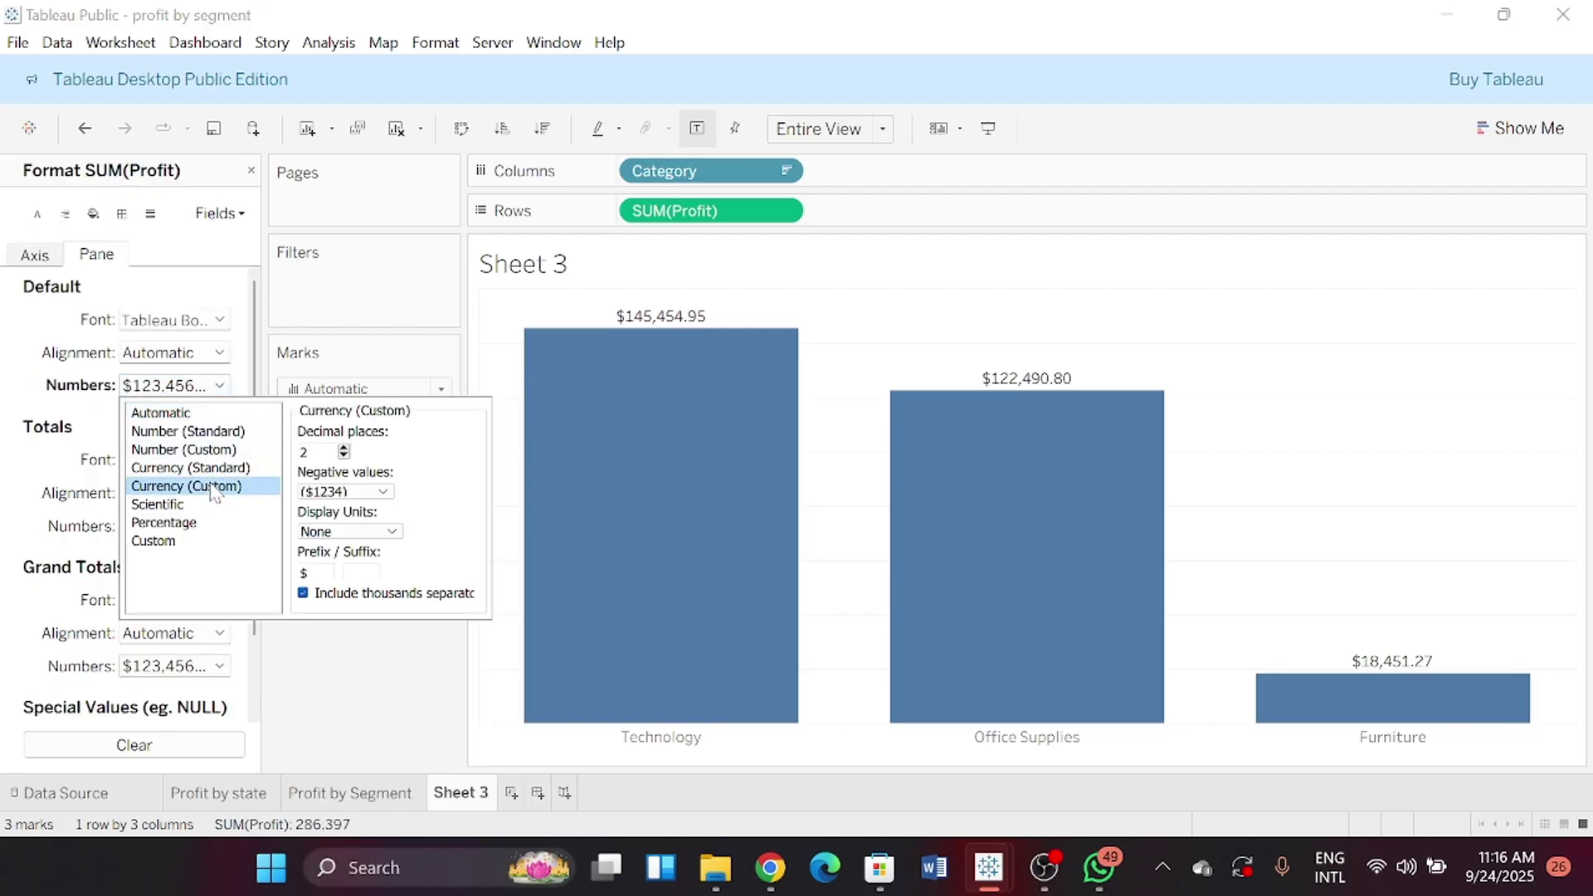
left_click(388, 534)
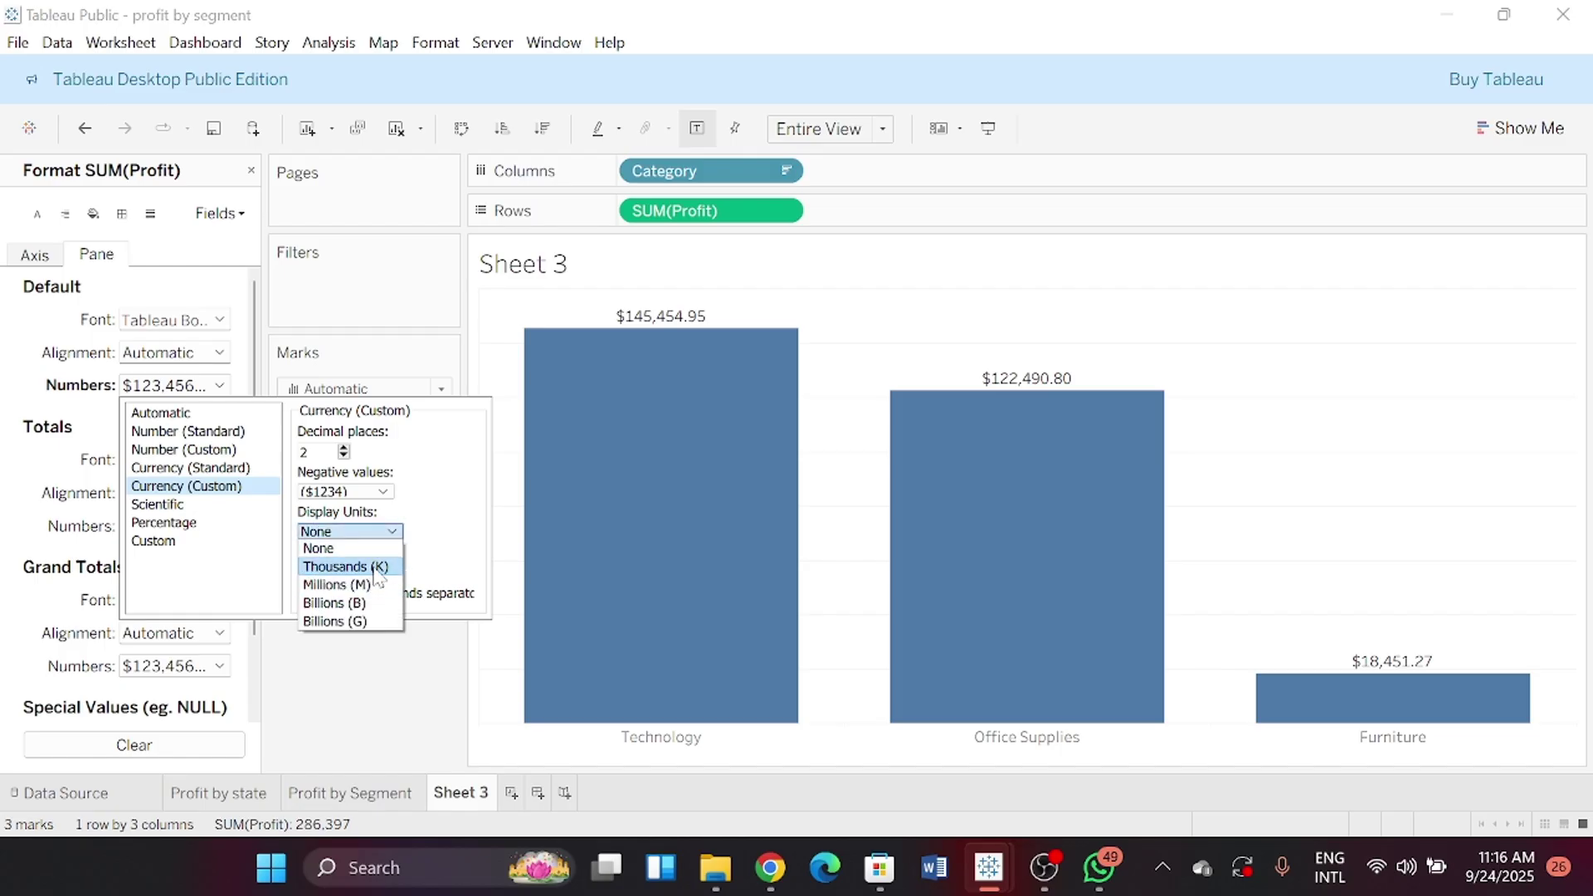
left_click(378, 568)
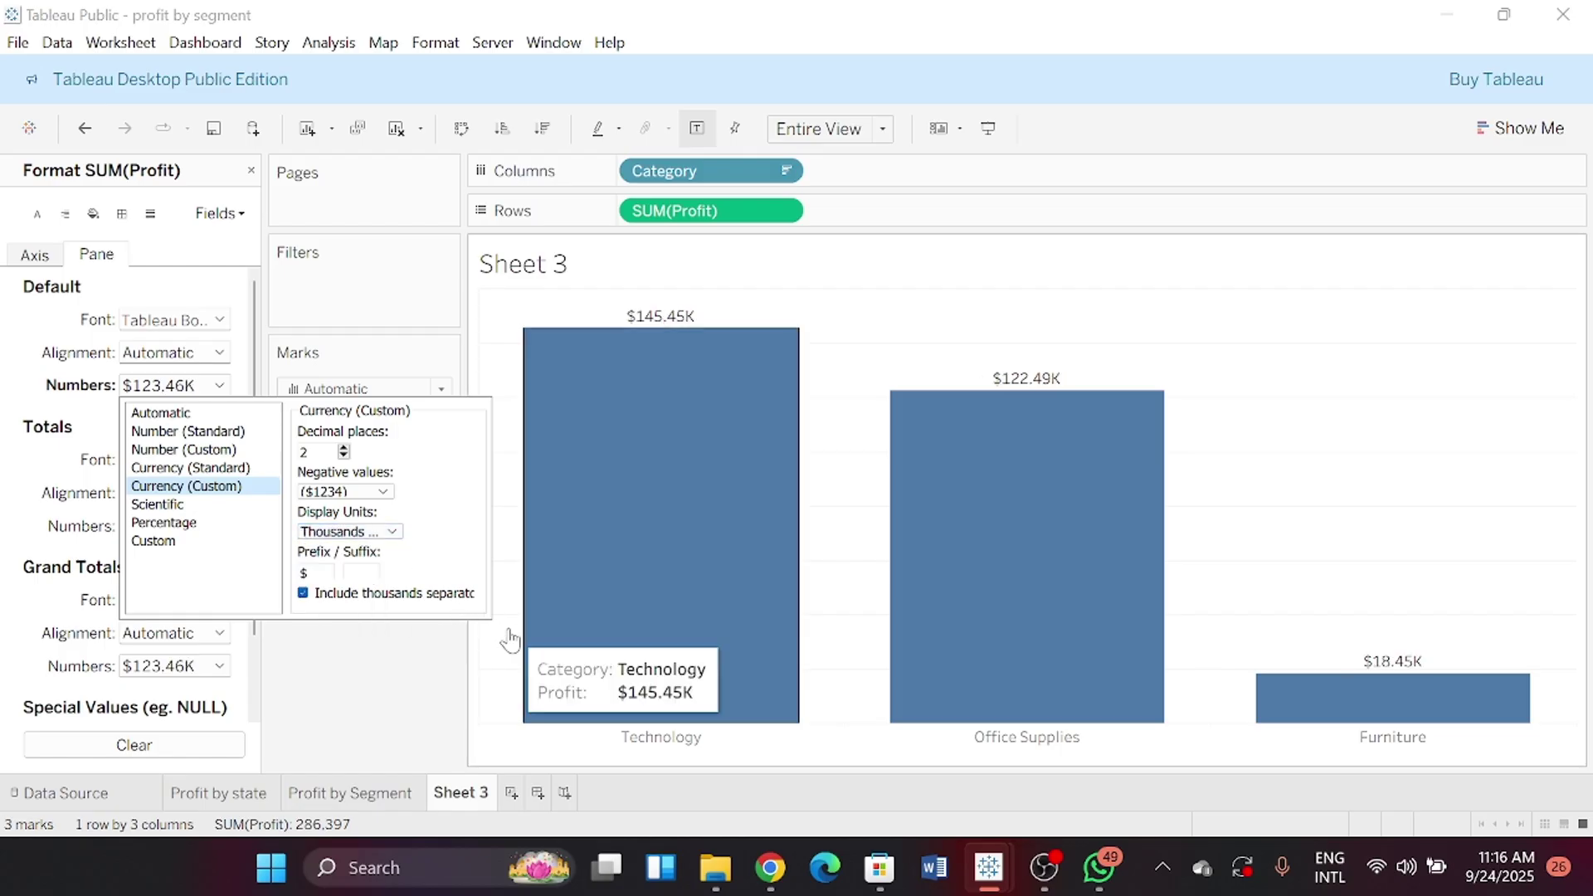
left_click(421, 670)
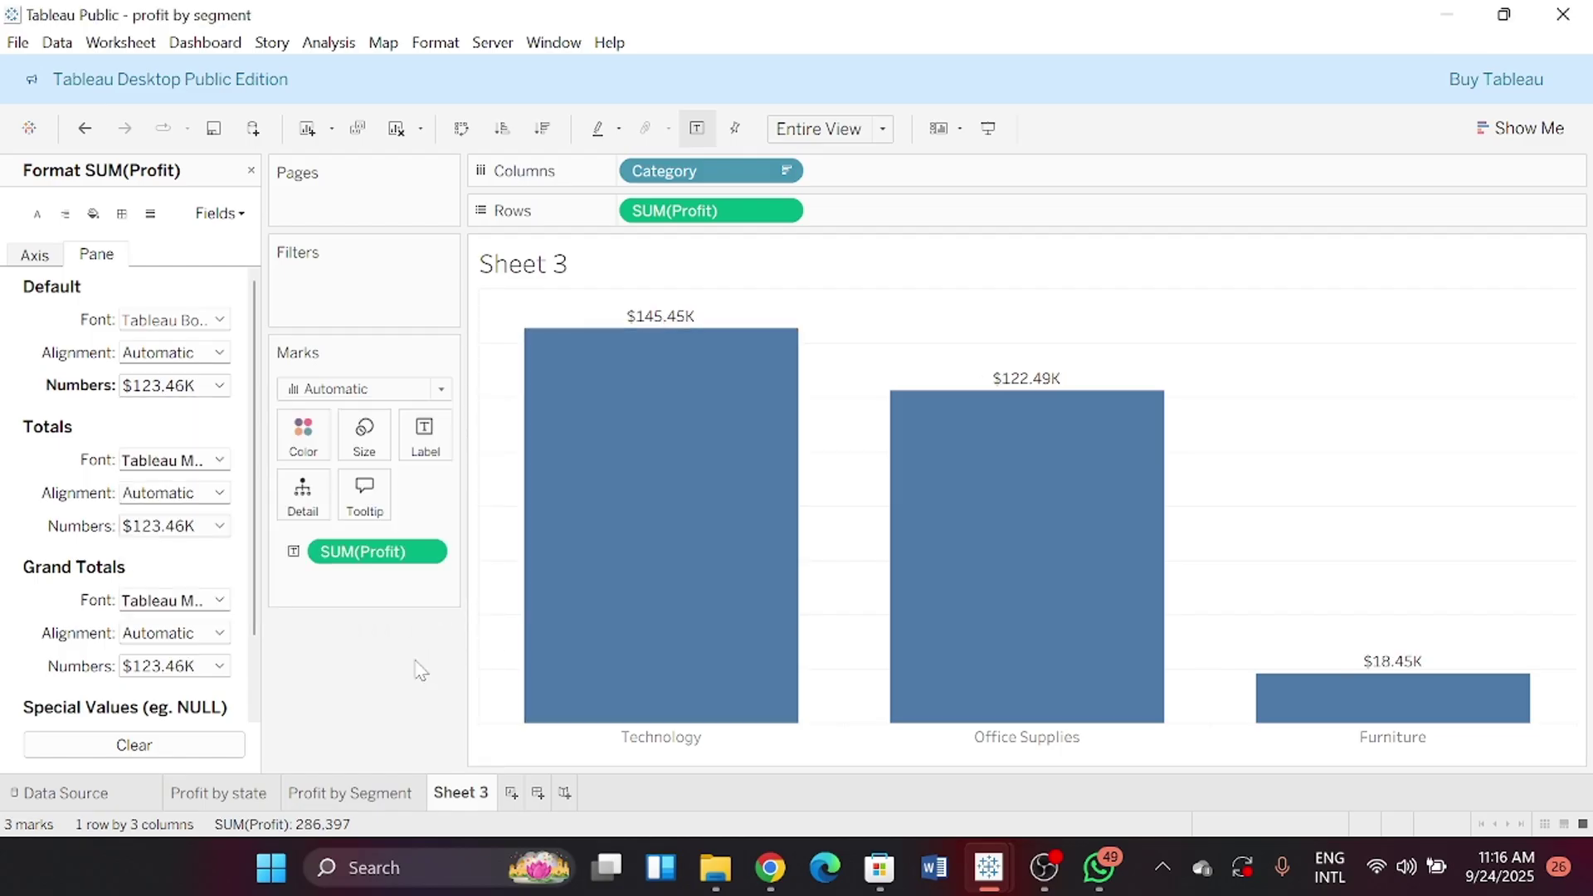
Set the row Grand Total pane and header borders to None
right_click(797, 408)
left_click(891, 479)
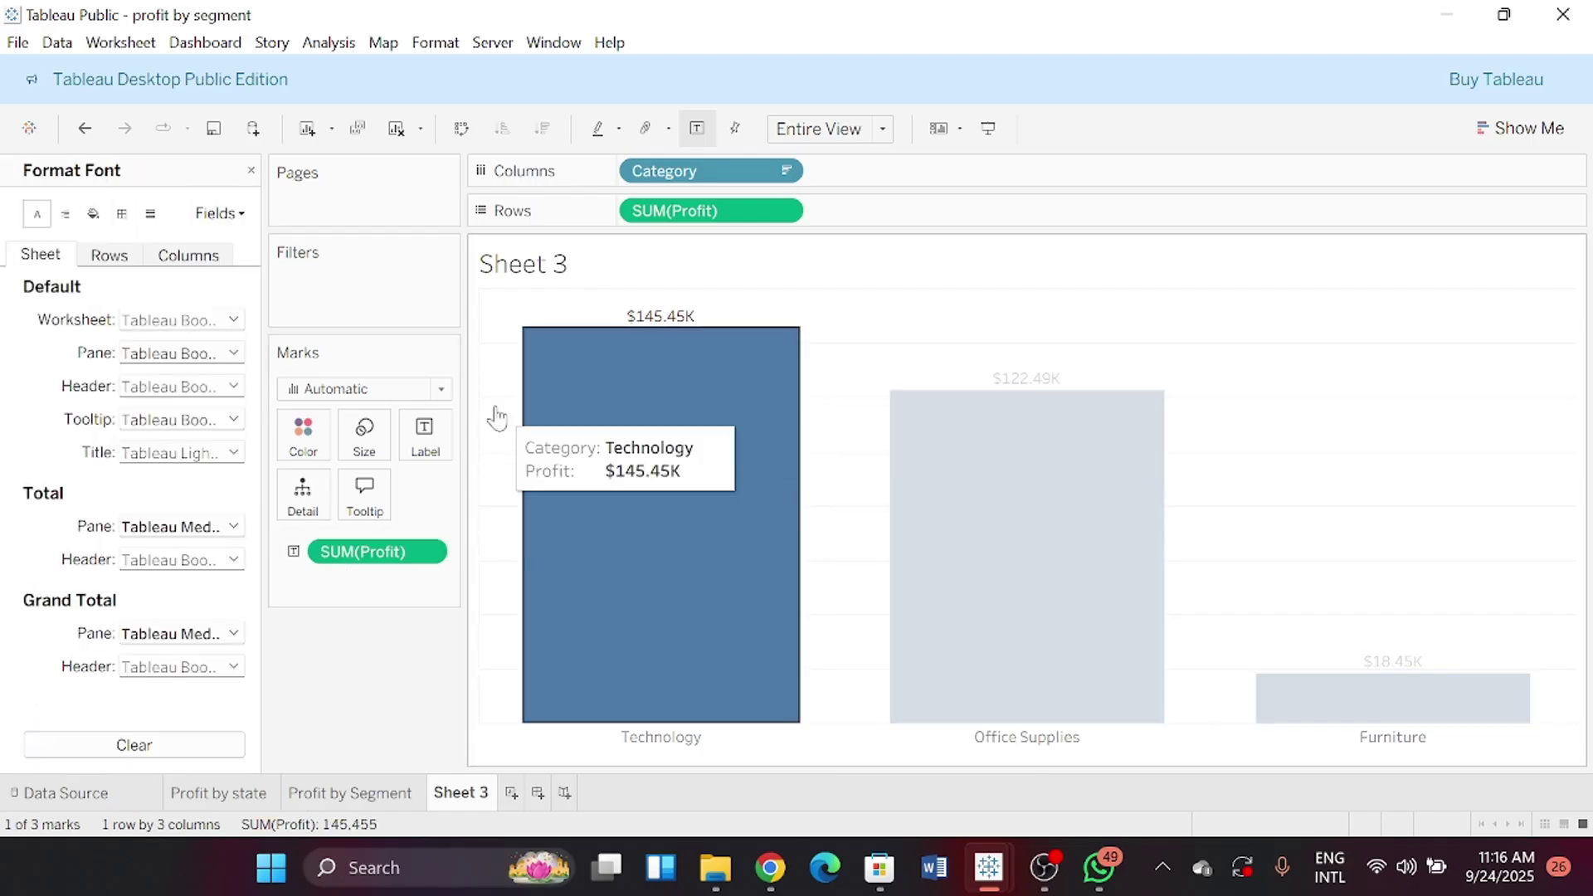
left_click(133, 257)
left_click(133, 221)
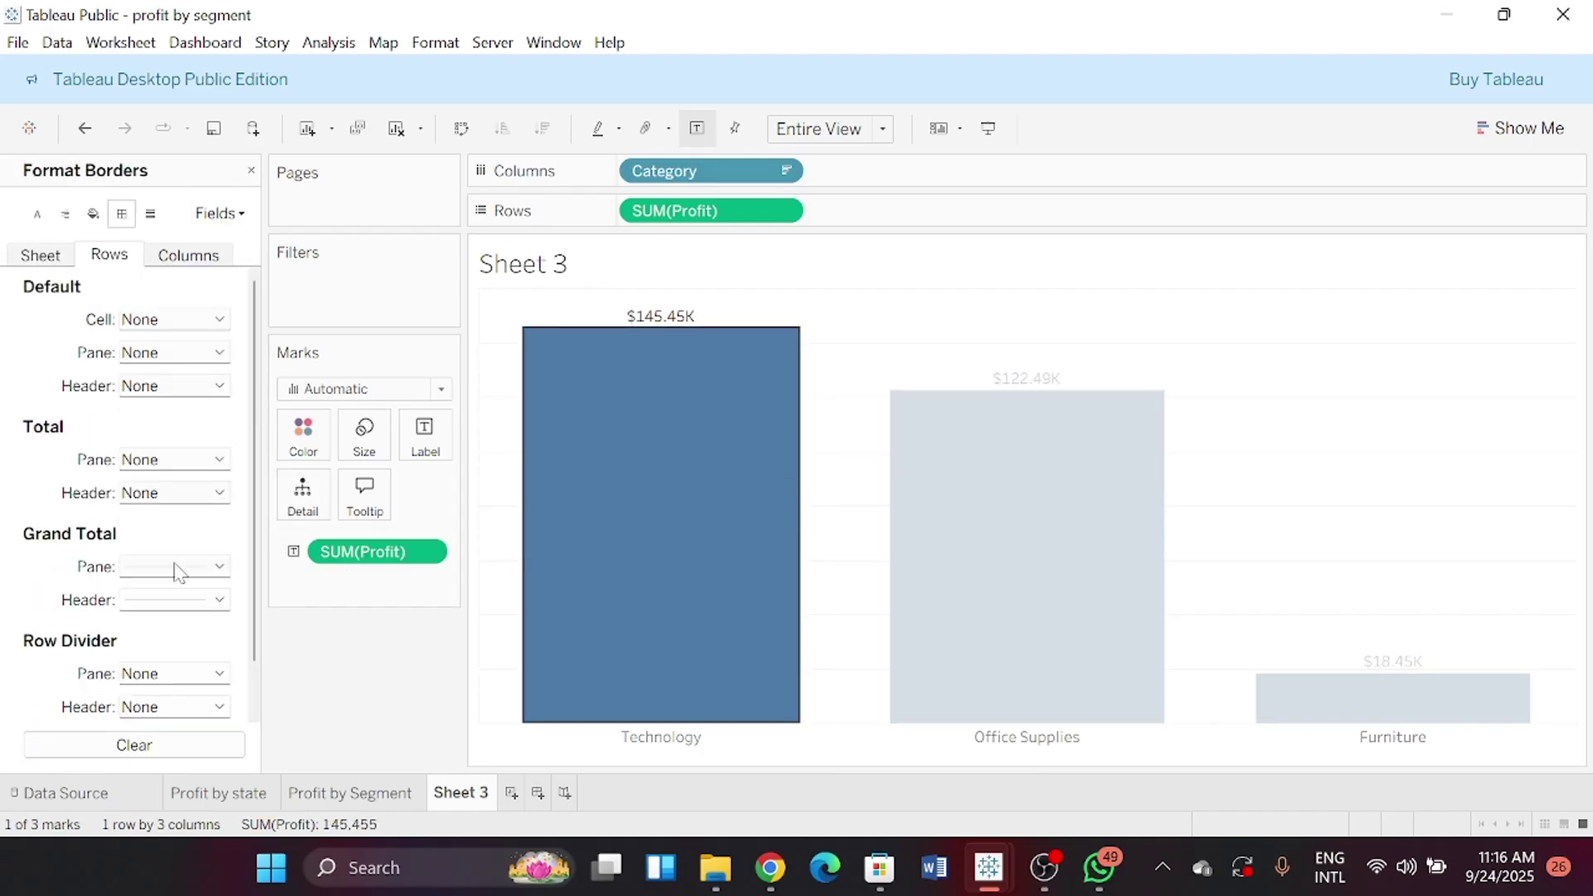
left_click(214, 566)
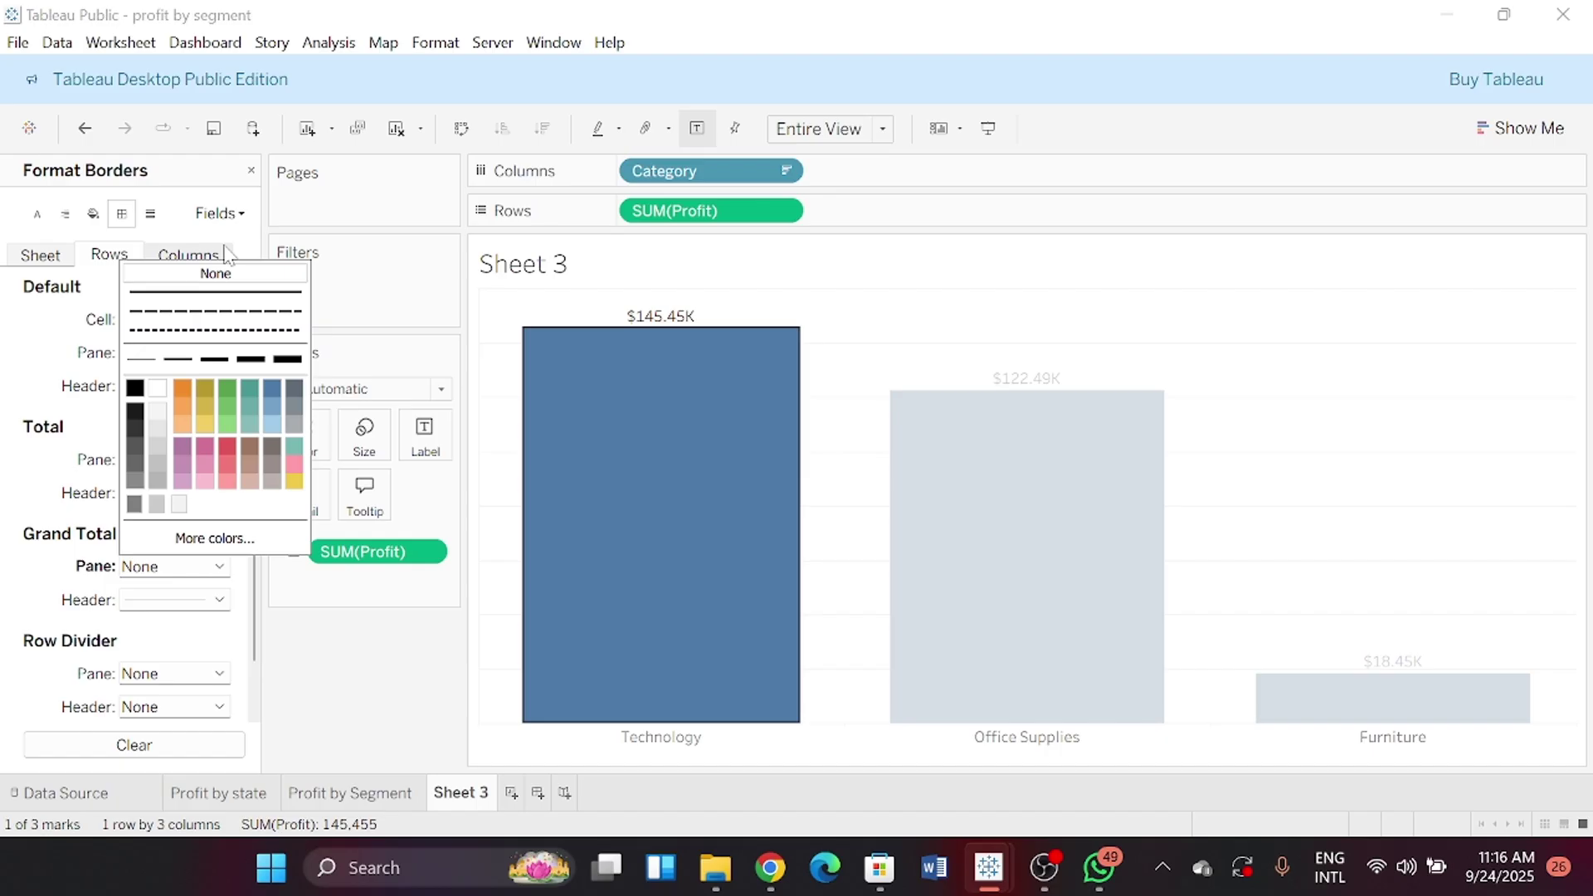
left_click(216, 599)
left_click(214, 304)
key("Escape")
scroll(145, 639, "down", 1)
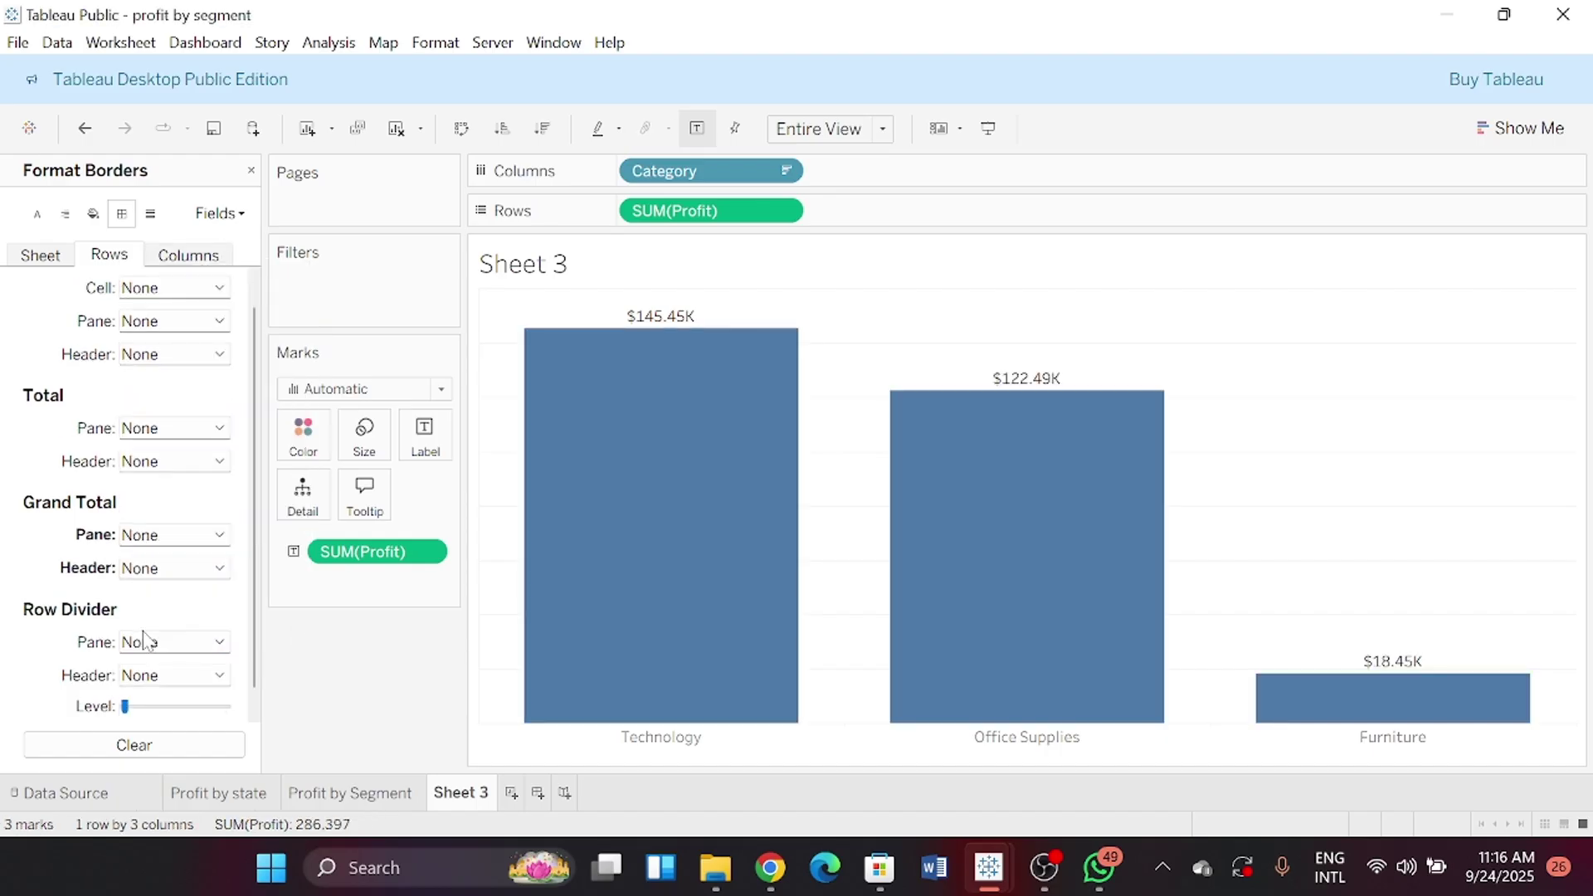
Set the row grid lines and reference lines to None
left_click(150, 213)
left_click(233, 319)
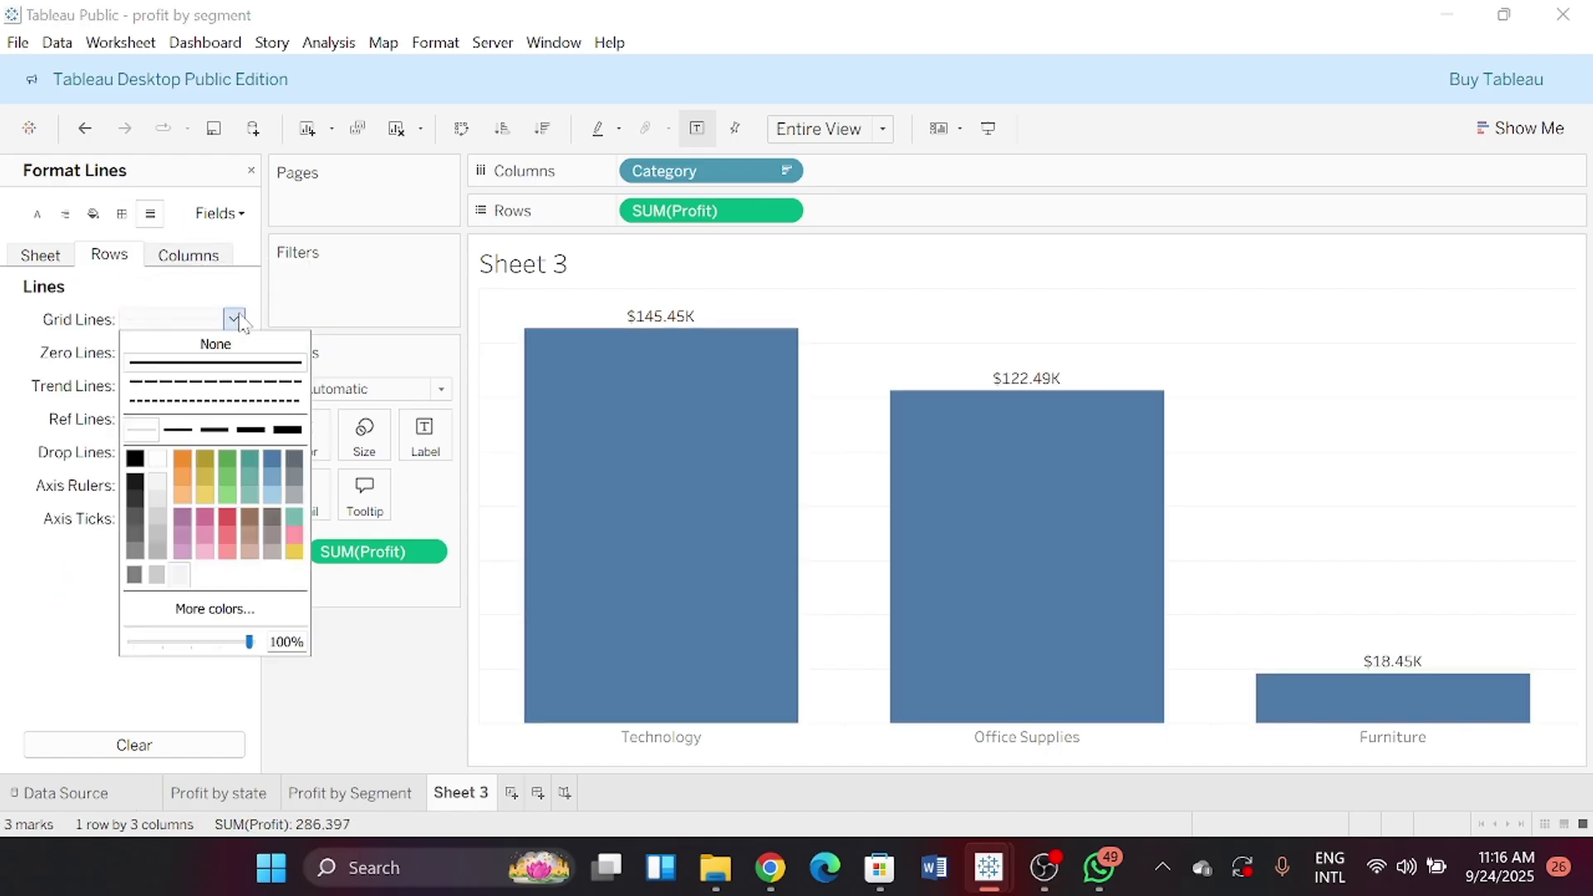
left_click(234, 350)
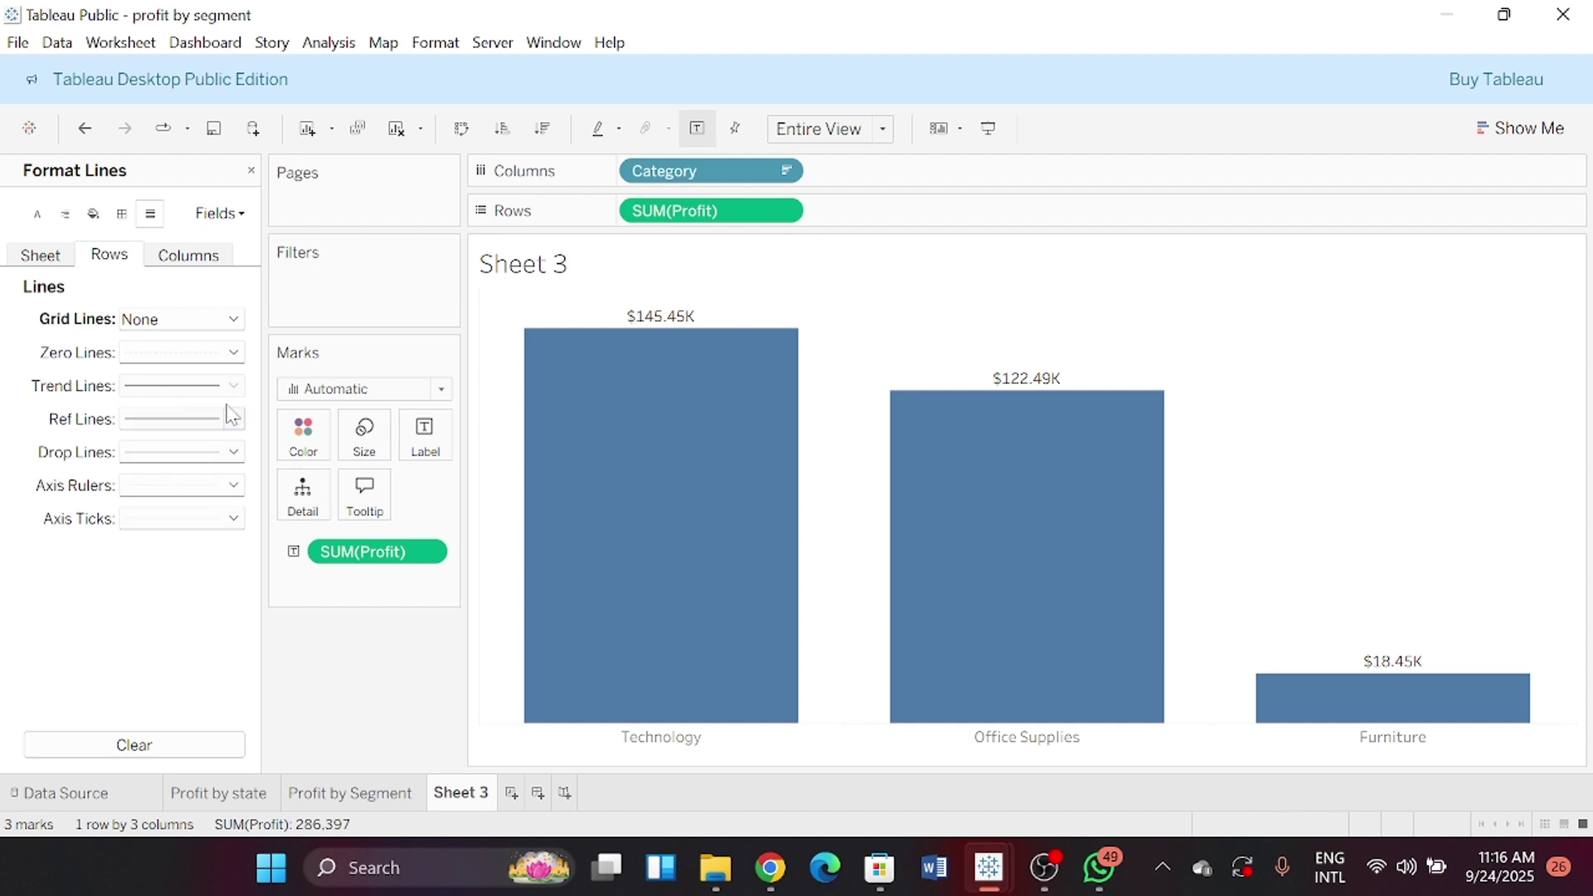
left_click(233, 419)
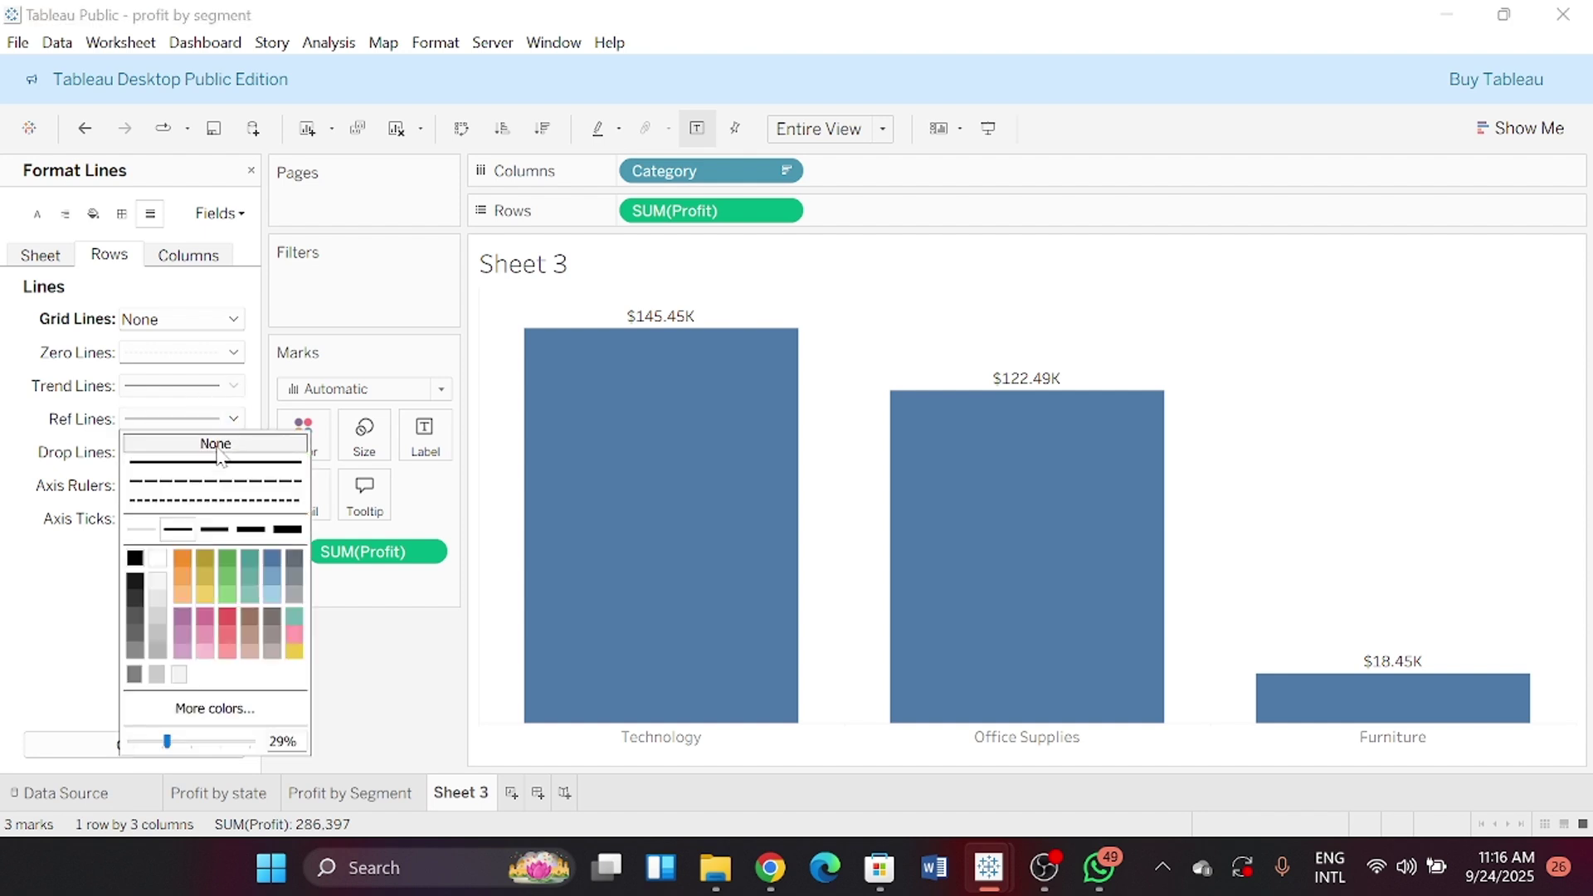
left_click(218, 440)
Set the row drop lines, axis rulers and axis ticks to None
left_click(234, 452)
left_click(217, 475)
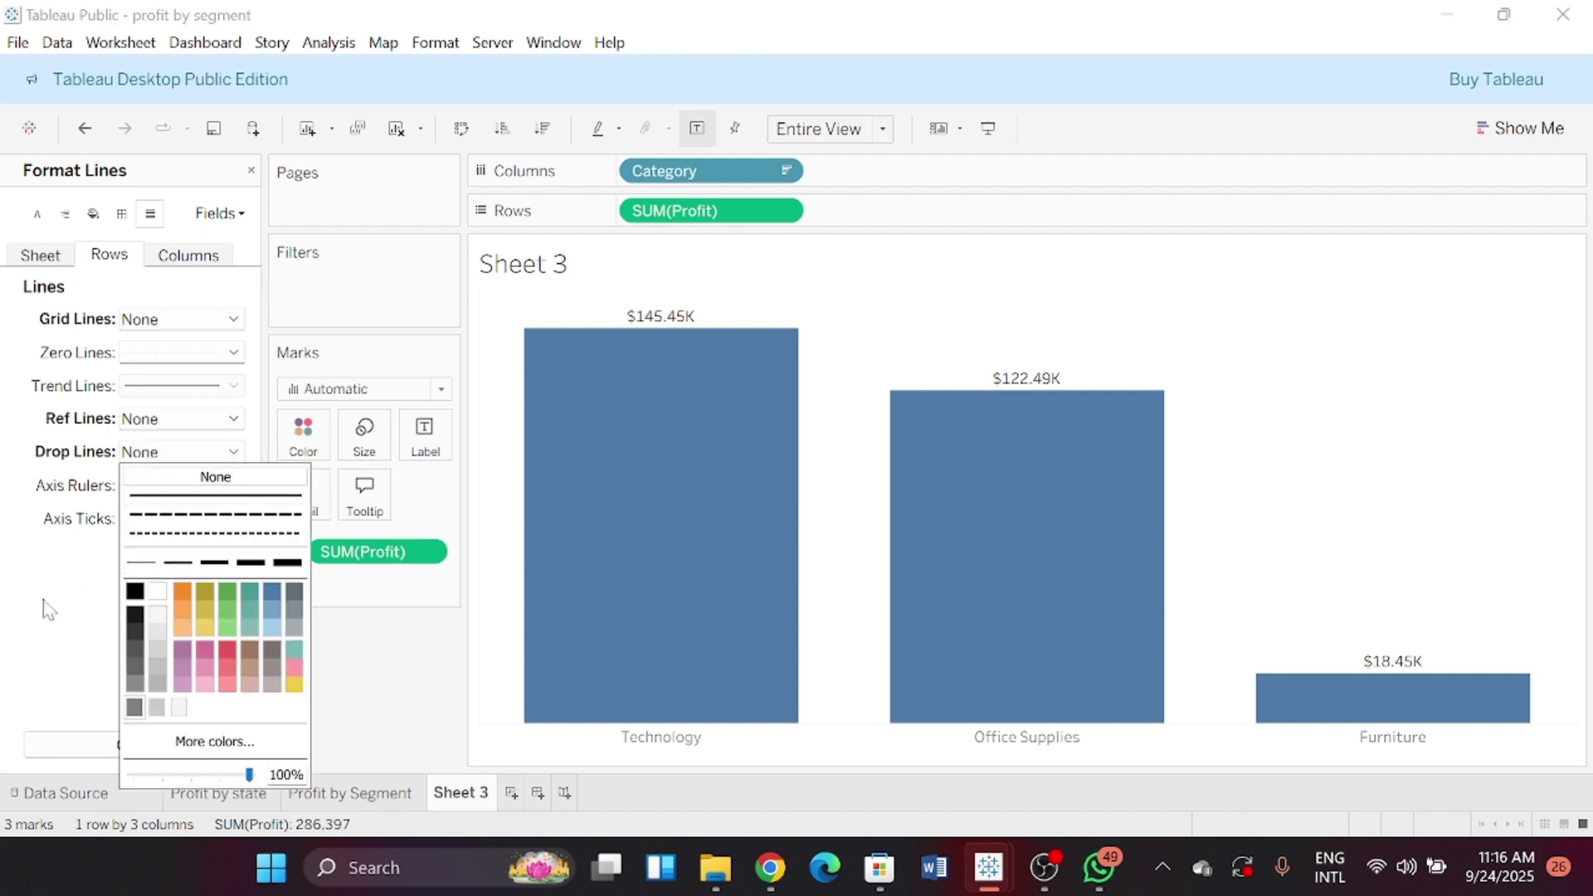
left_click(233, 485)
left_click(218, 510)
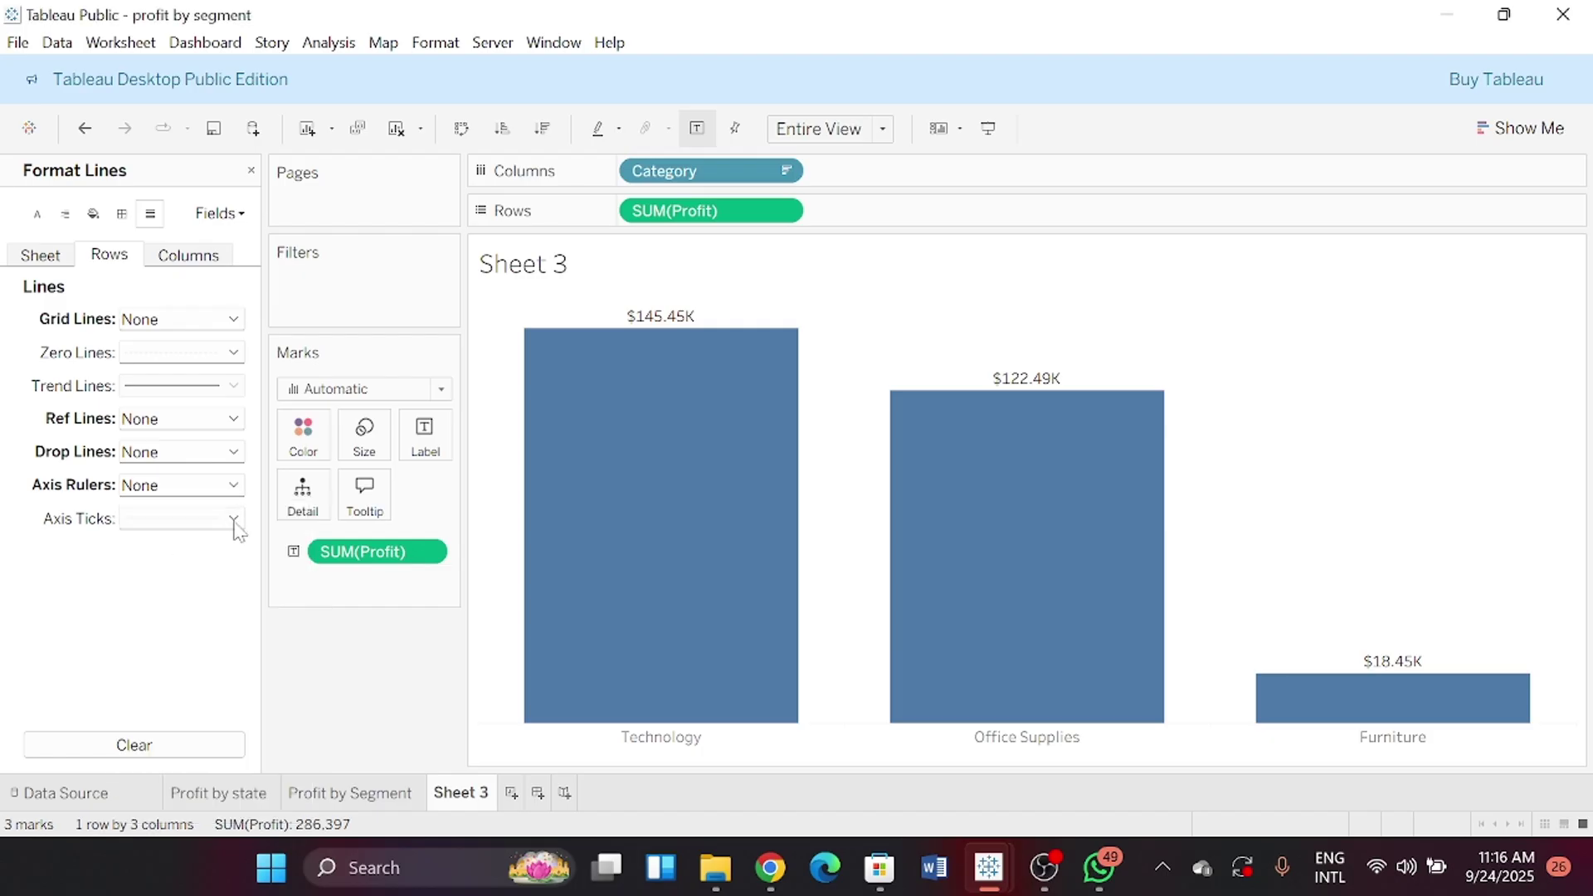
left_click(234, 519)
left_click(112, 585)
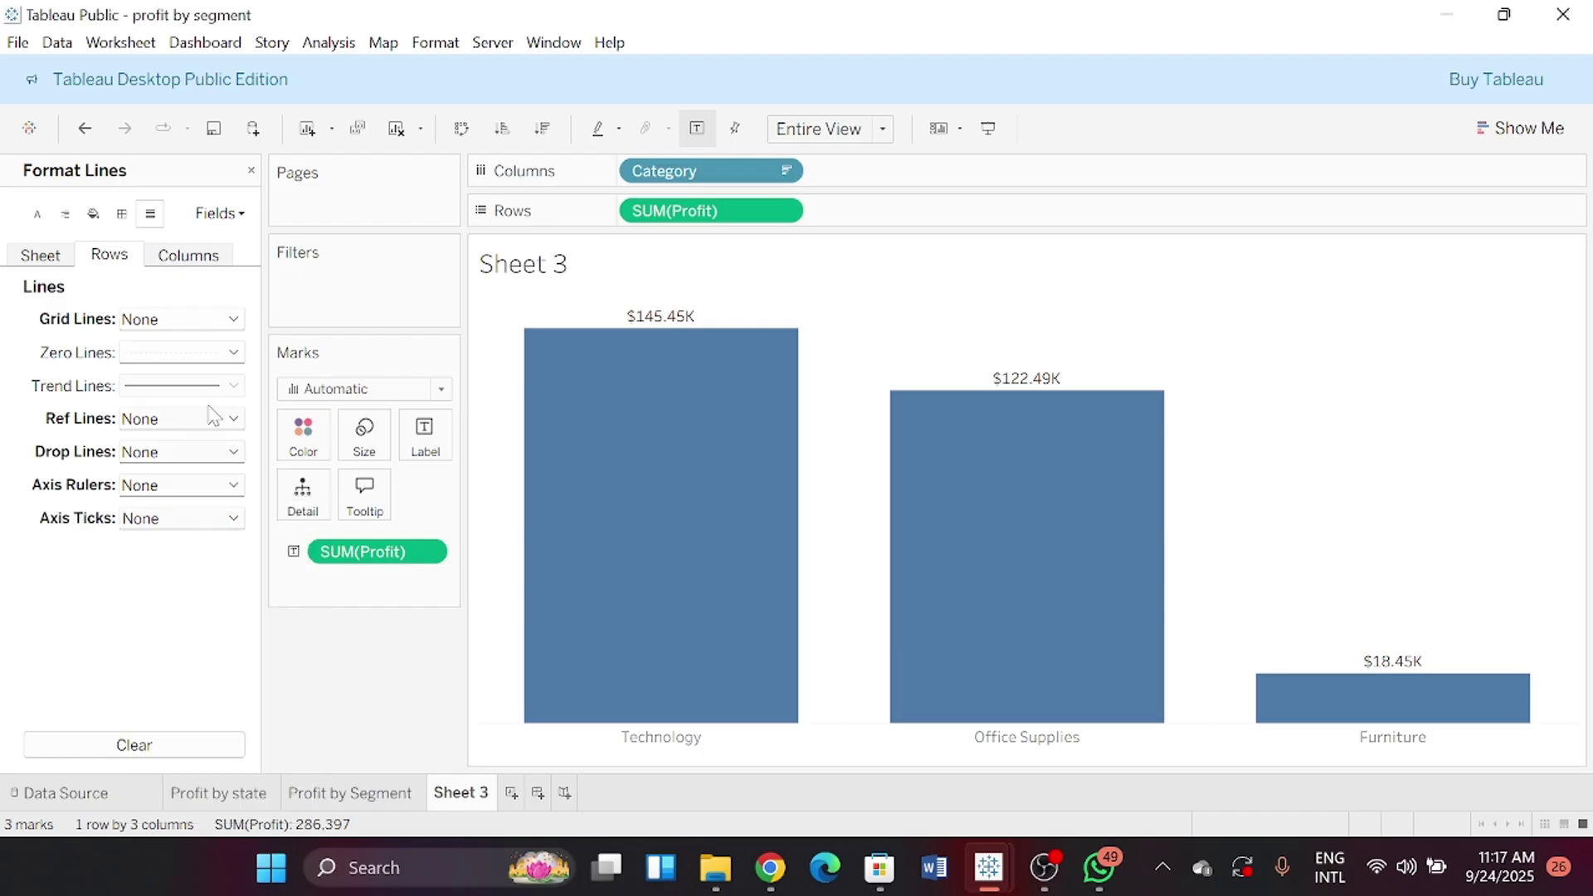
Adjust the line style of the row zero lines and close the line formatting
left_click(234, 352)
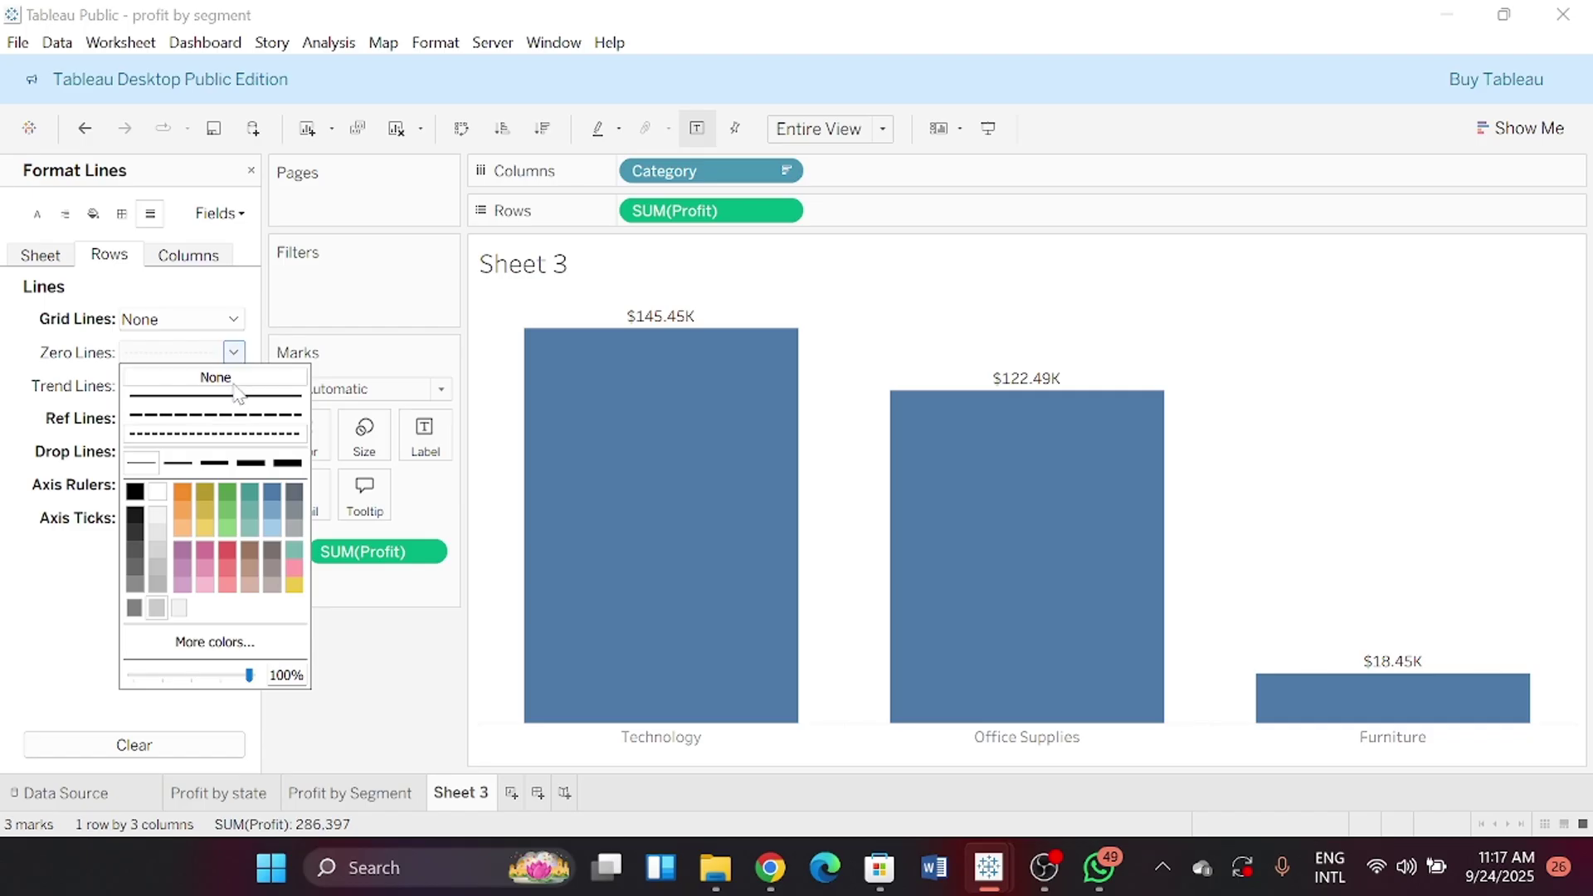
left_click(35, 694)
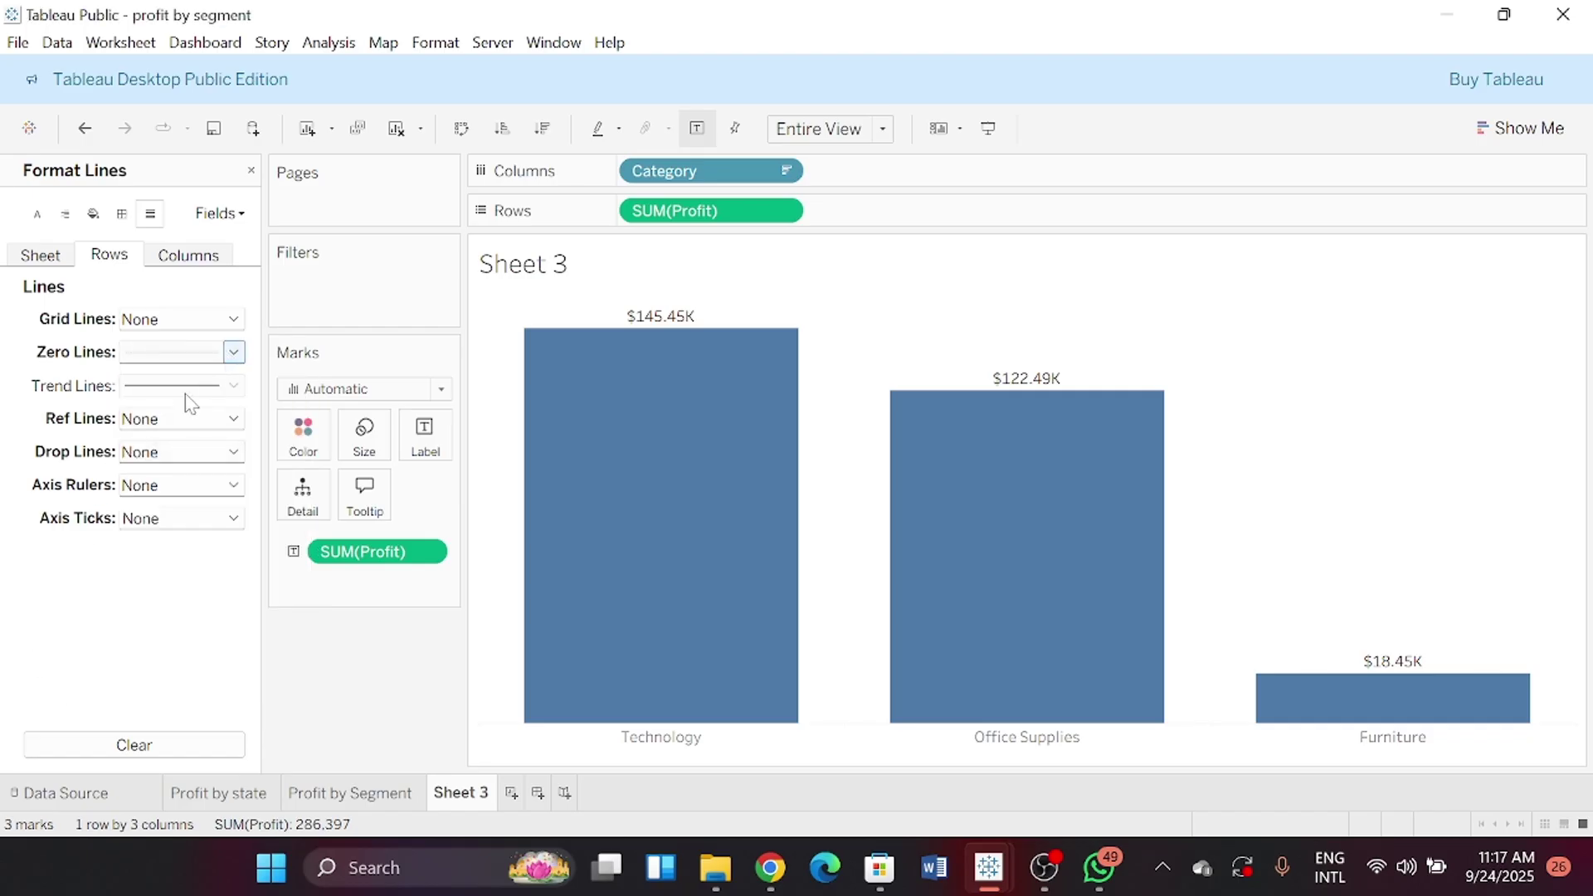
left_click(251, 170)
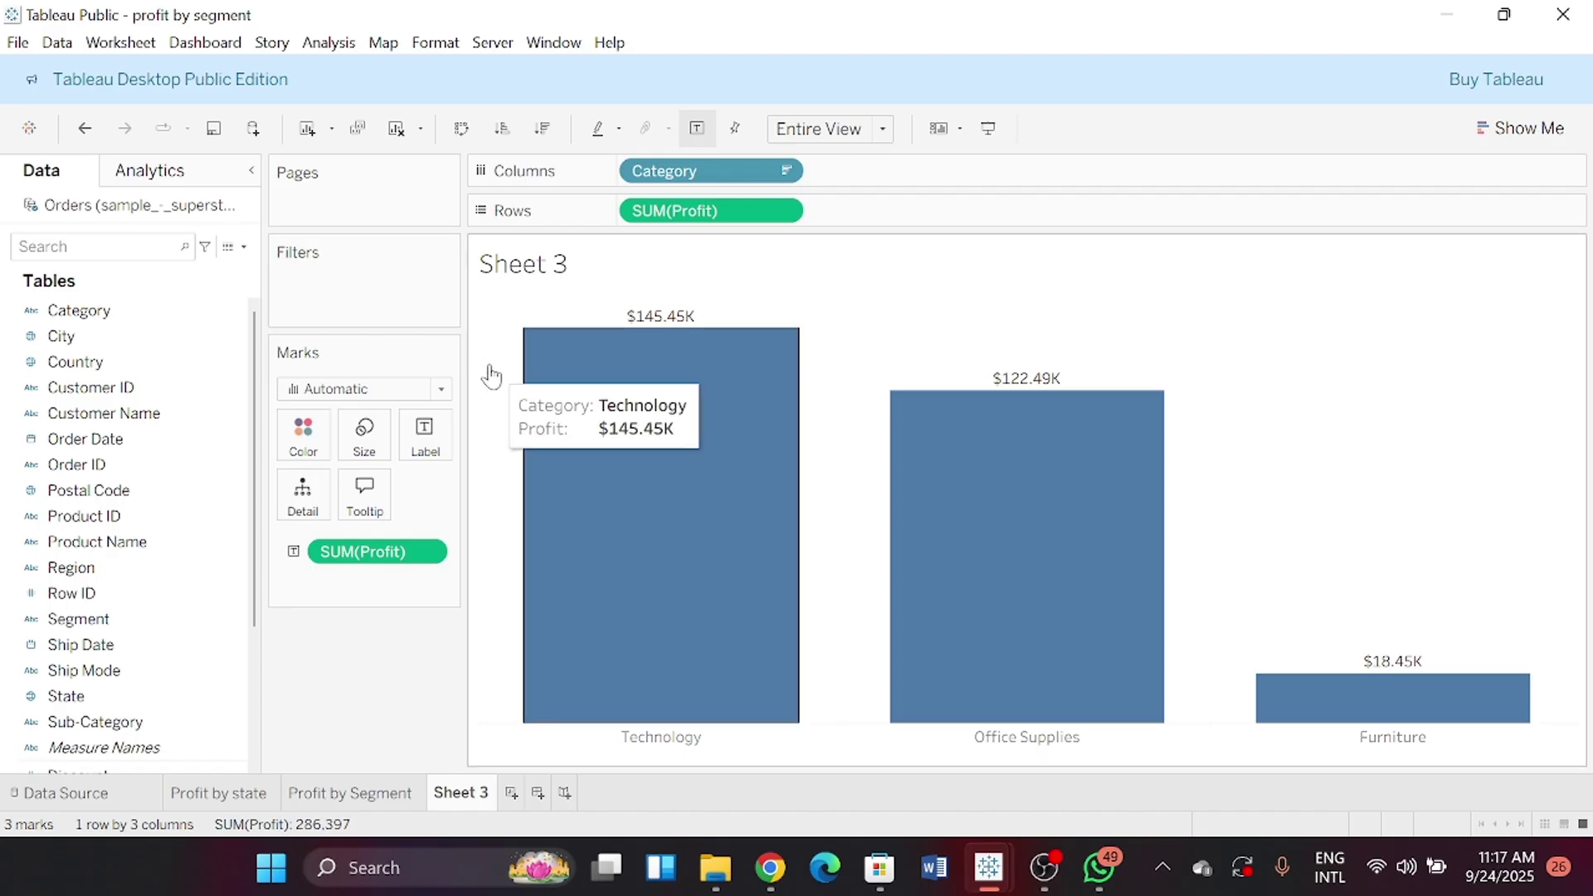
Create a calculated field named "Top Profit" and begin its formula with the sheet's SUM([Profit]) expression
left_click(244, 247)
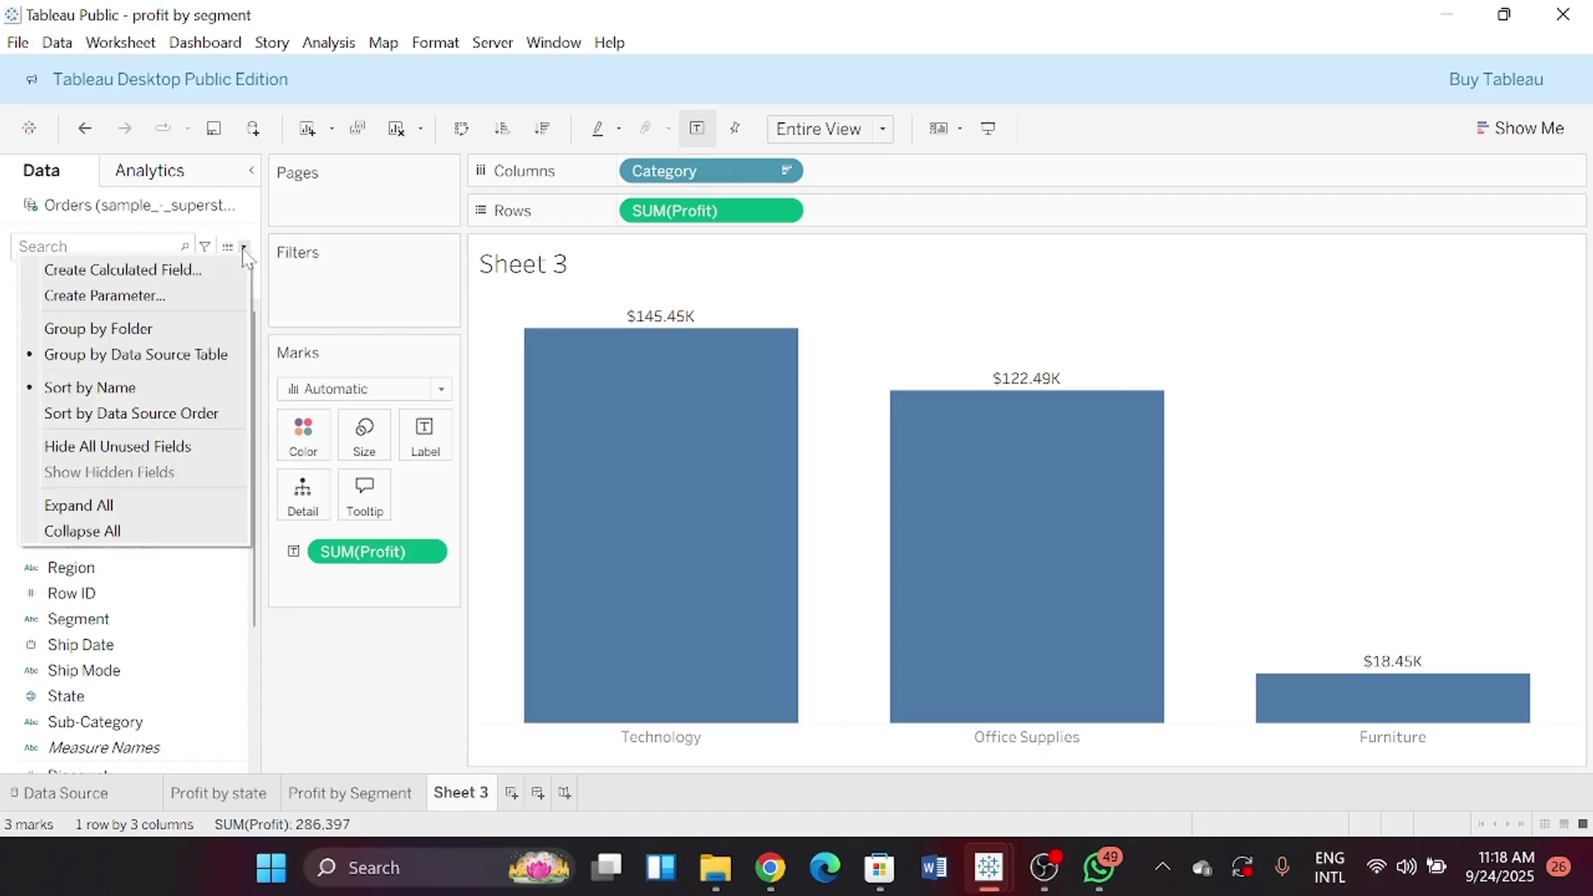
left_click(168, 268)
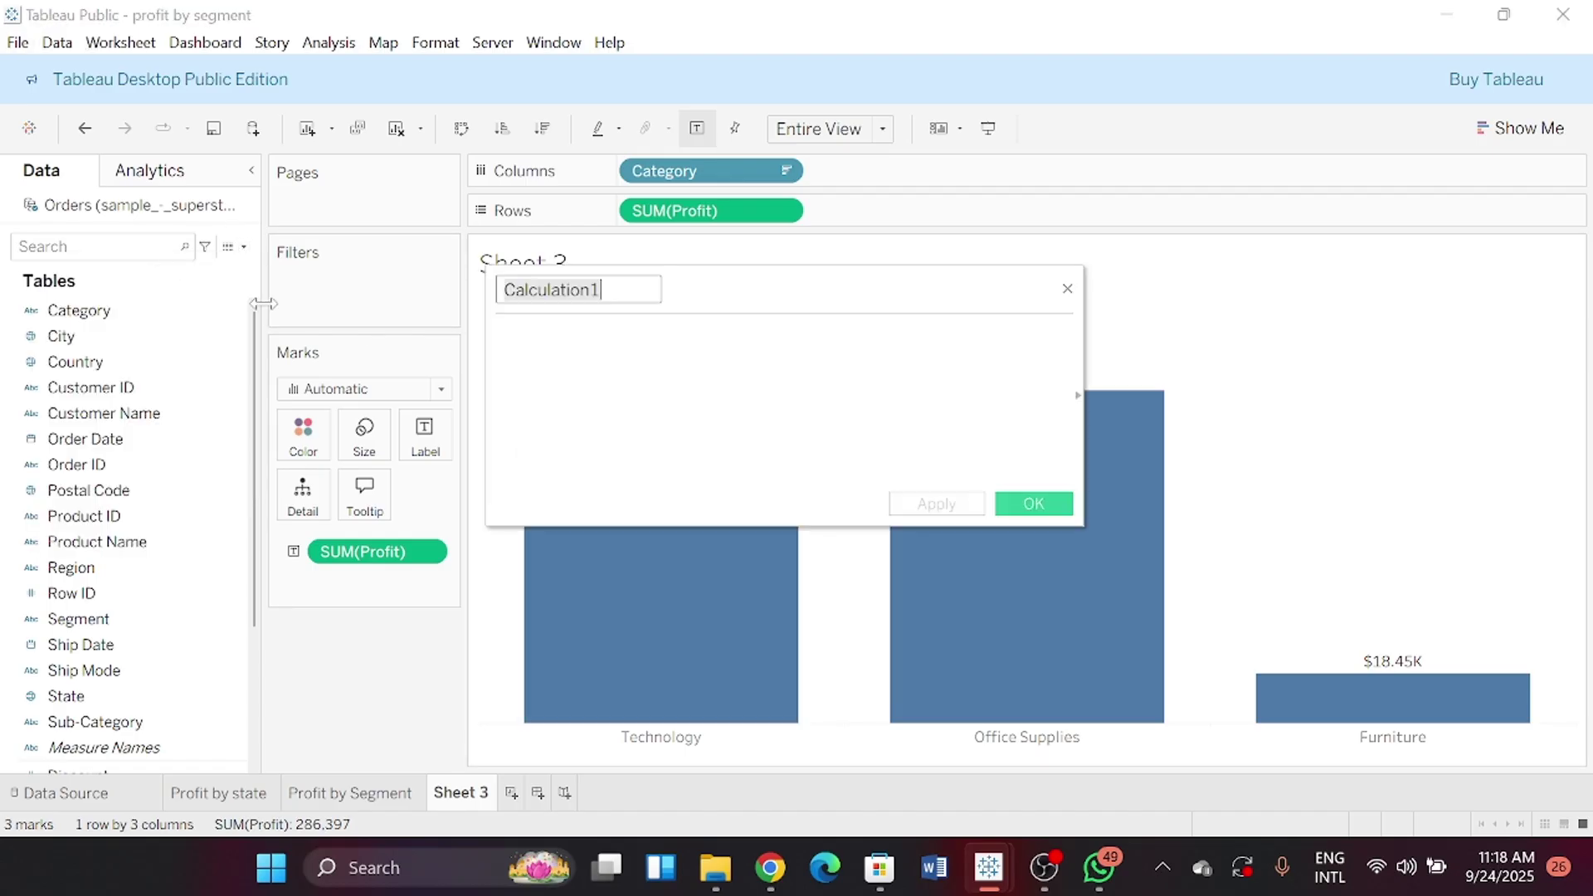
key("BackSpace")
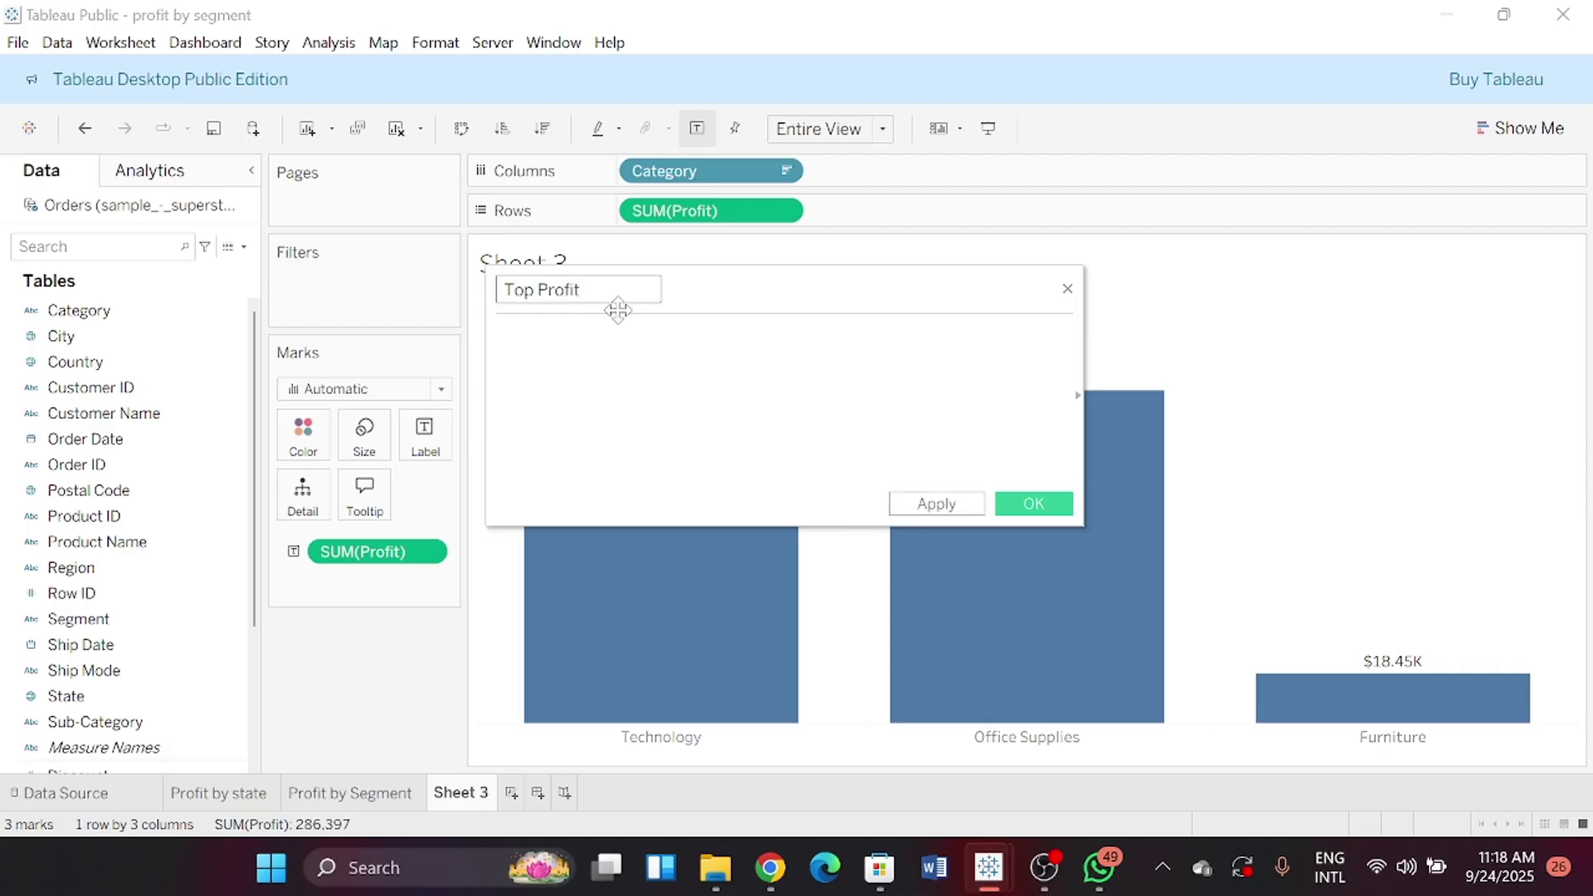
left_click_drag(667, 218, 591, 334)
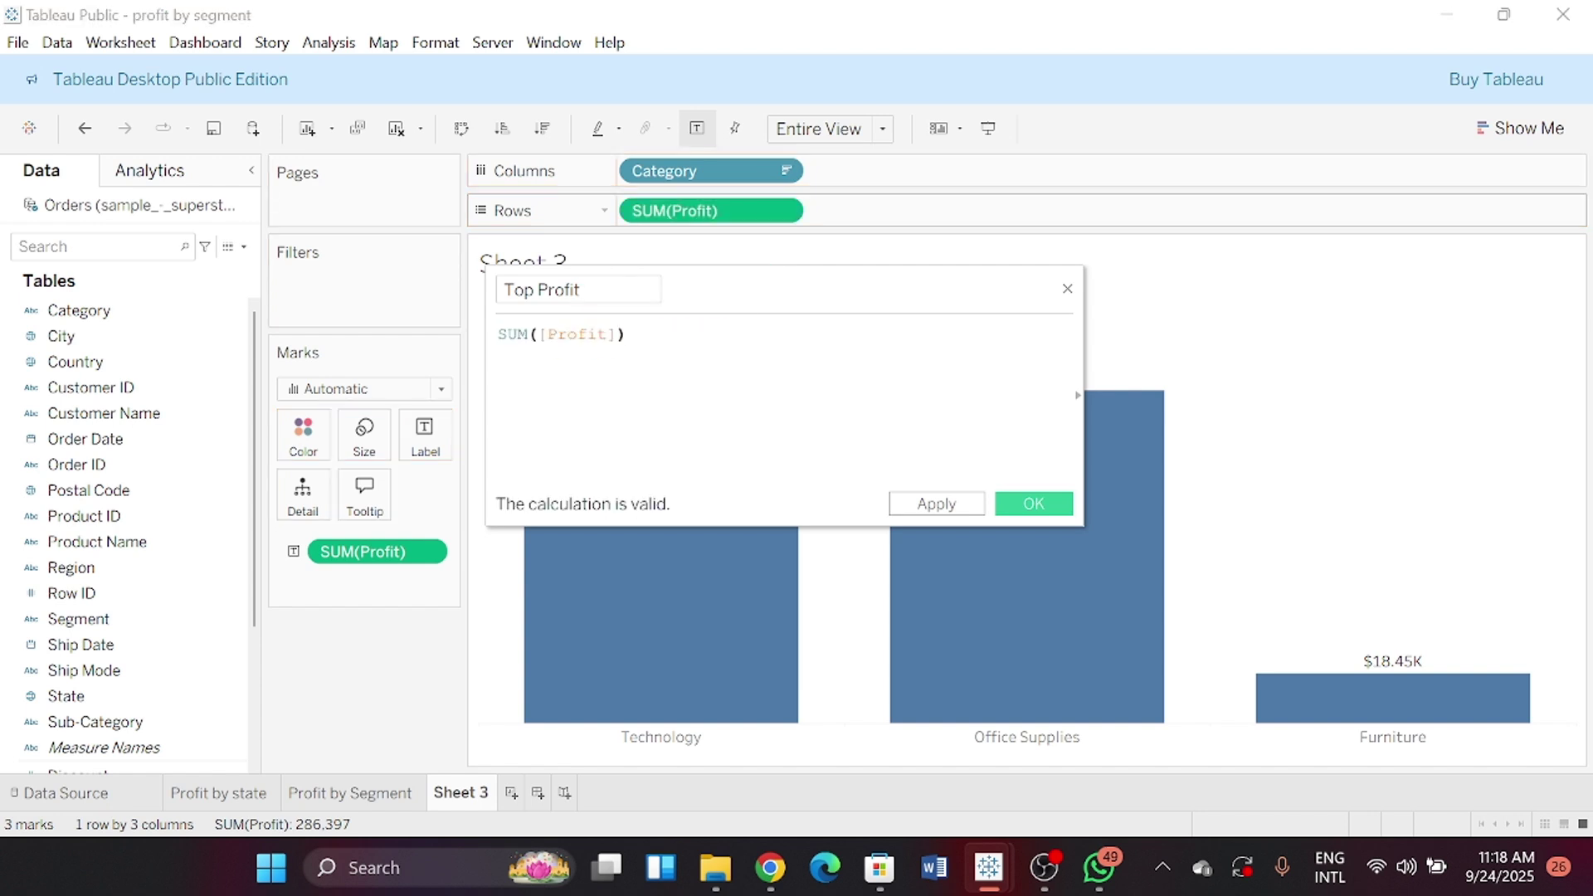
Complete the Top Profit formula as SUM([Profit])= WINDOW_MAX(SUM([Profit])) and save the calculated field
type("=")
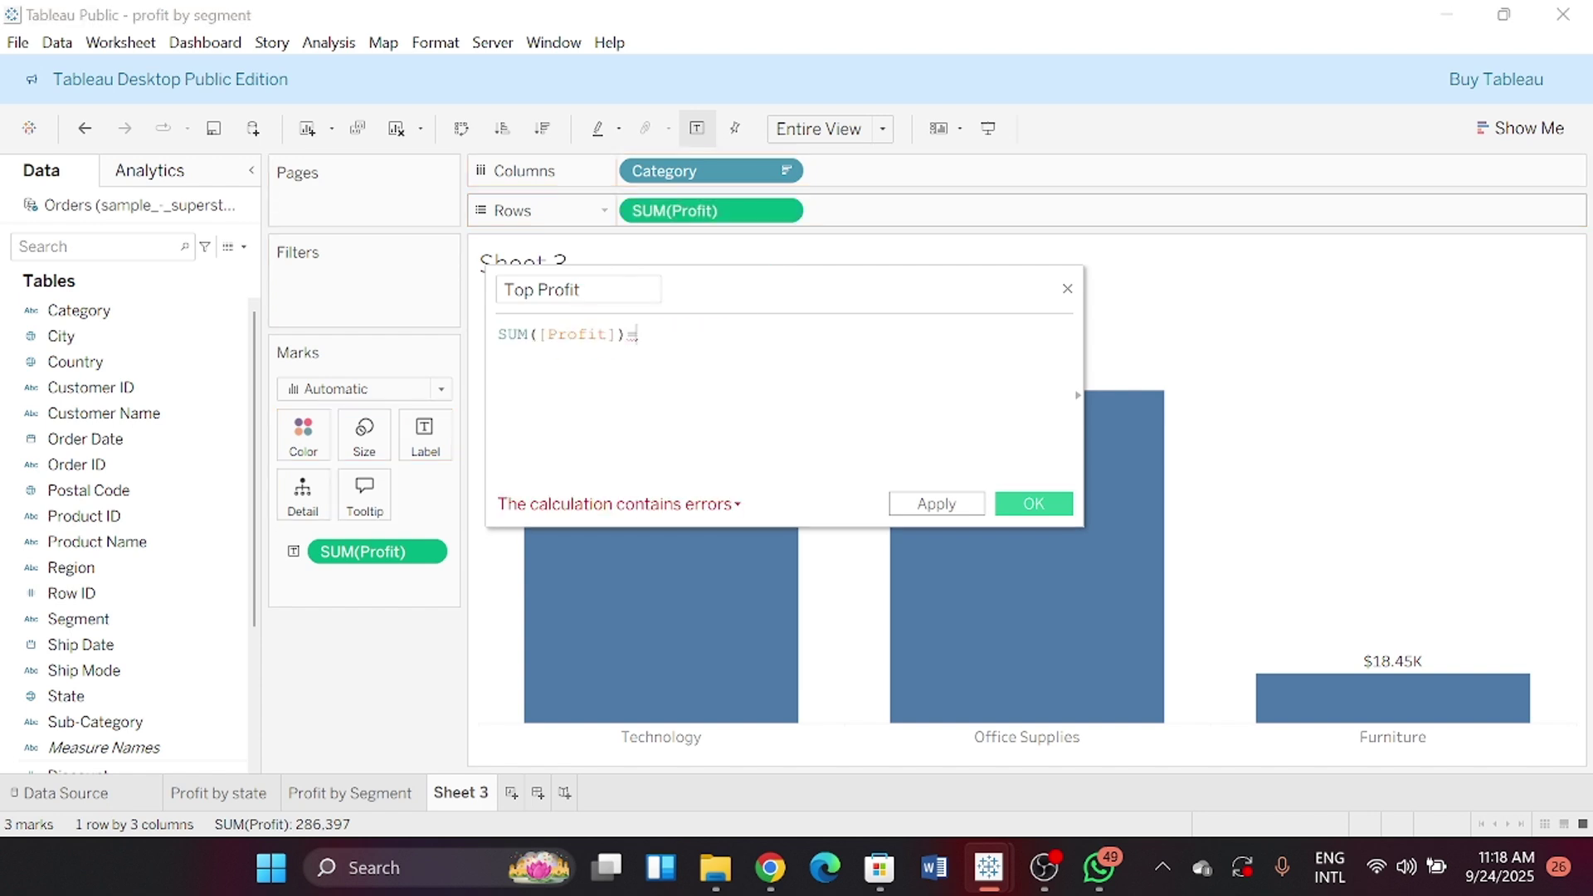
type(" windi")
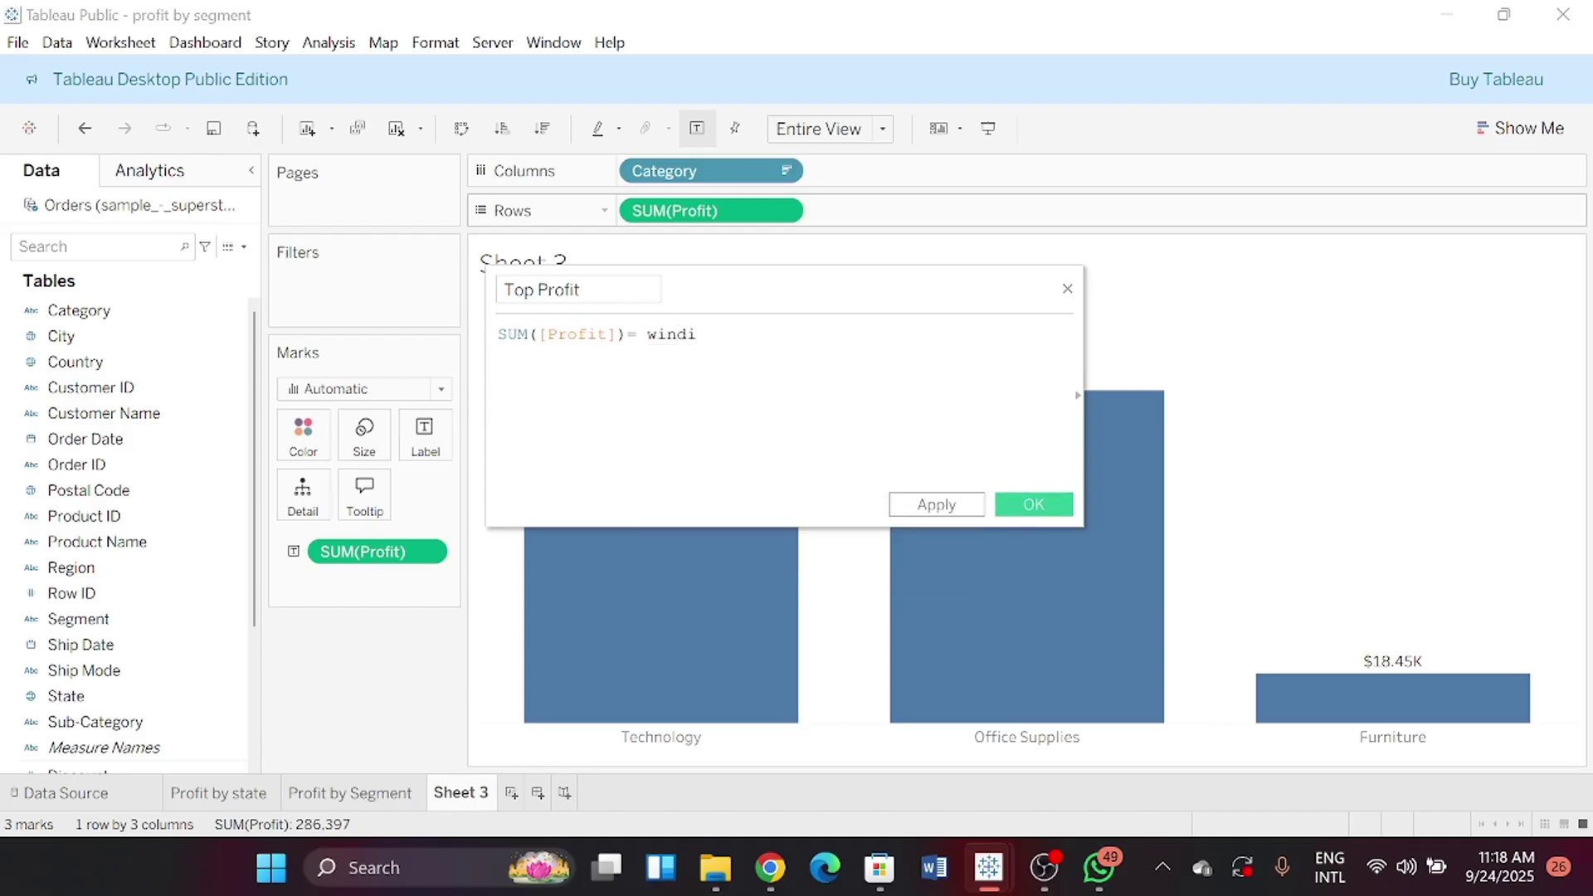
key("BackSpace")
type("ow")
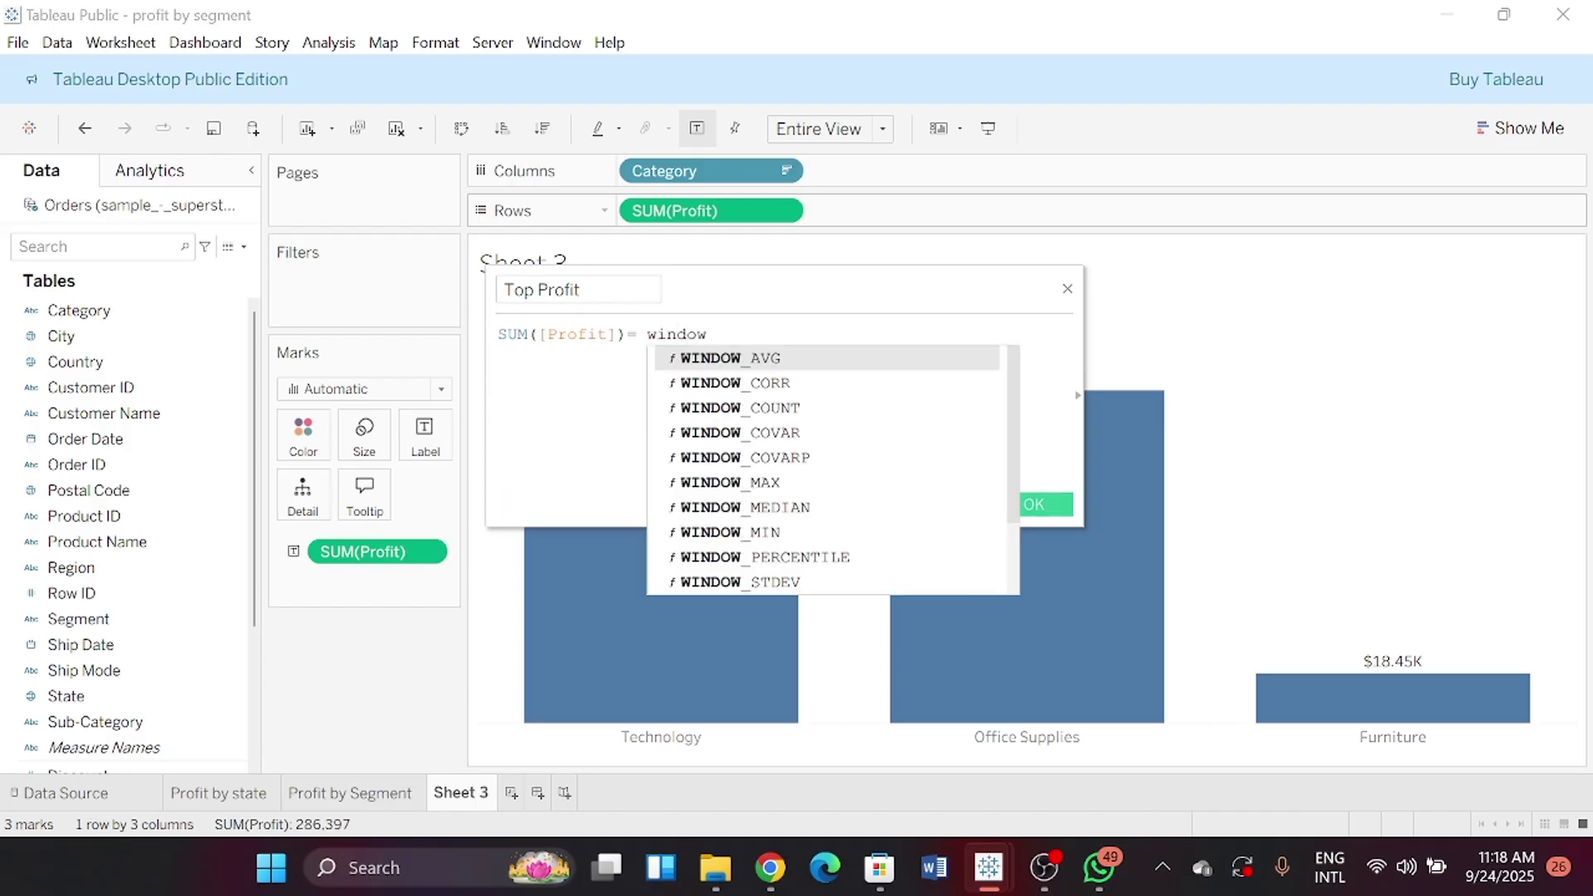
type("_ma")
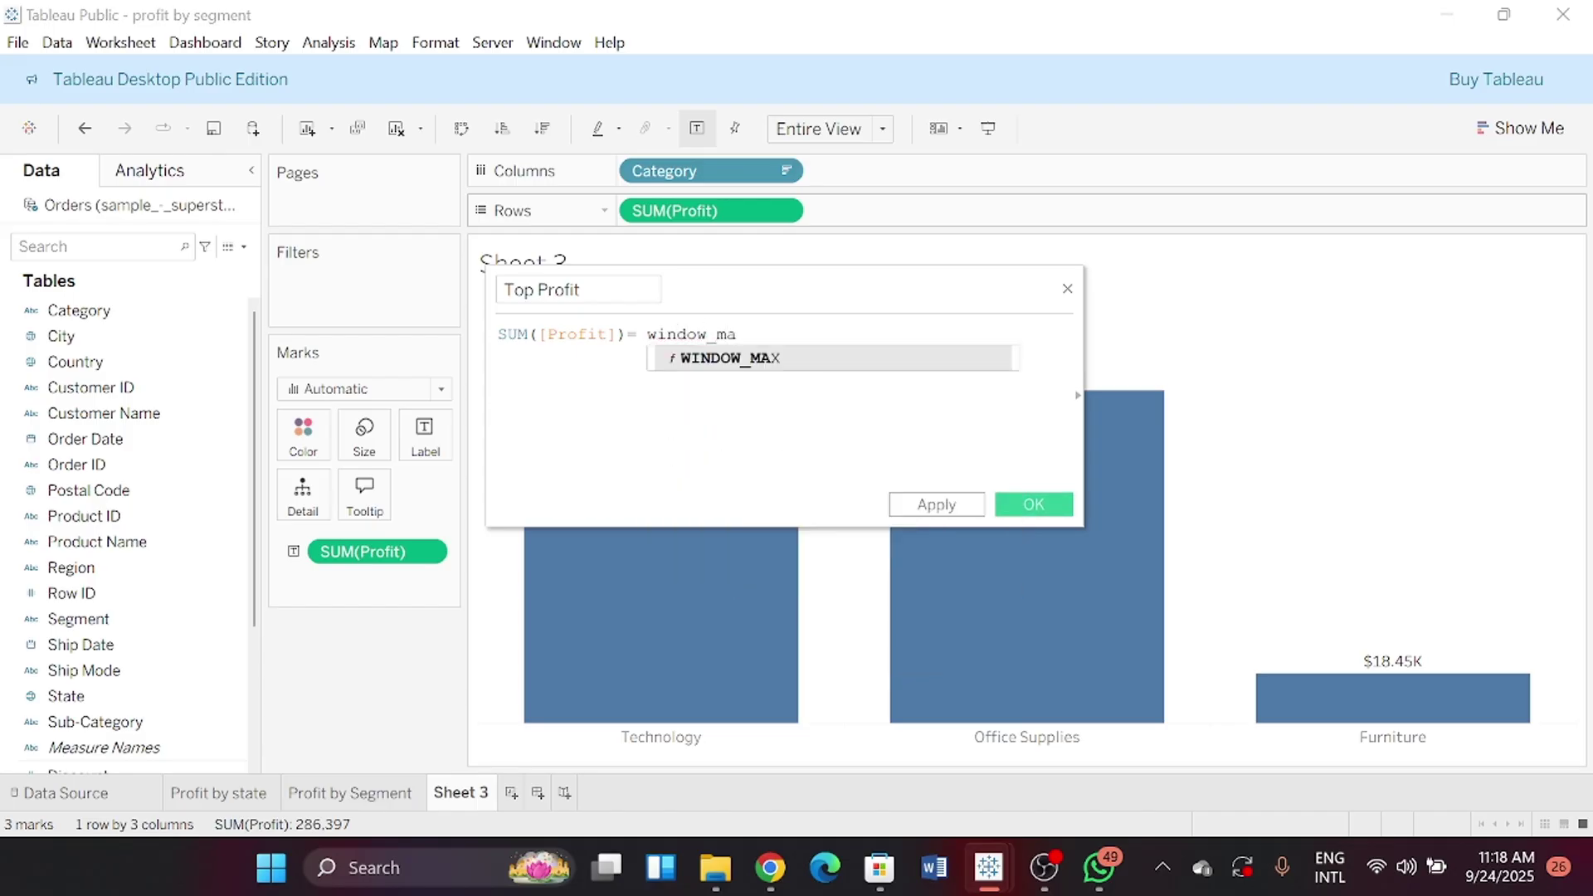
left_click(738, 358)
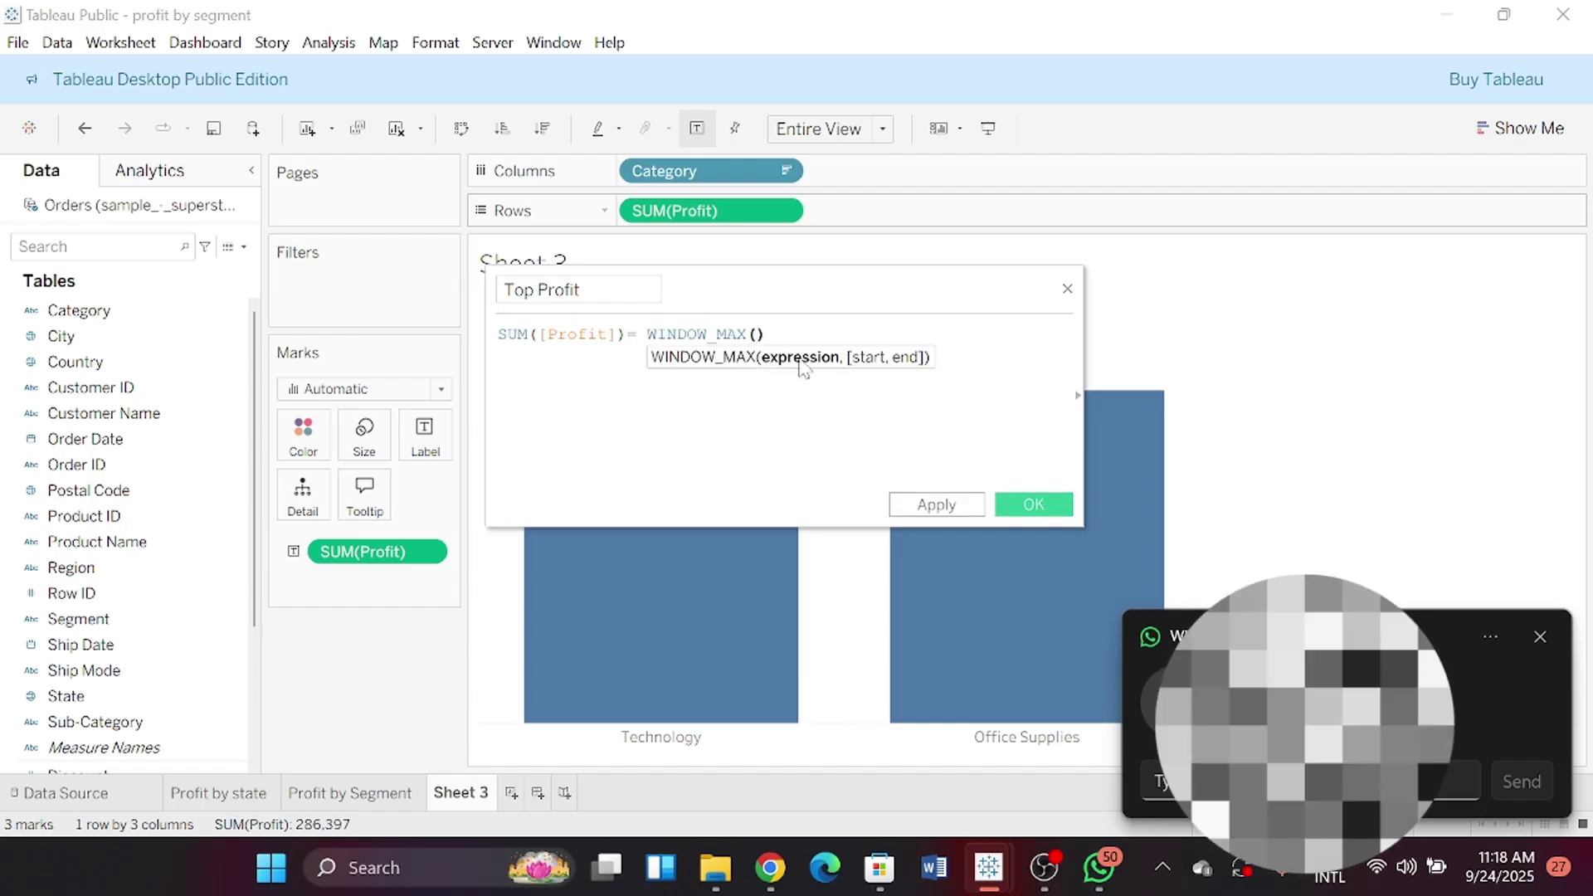
left_click_drag(731, 209, 767, 333)
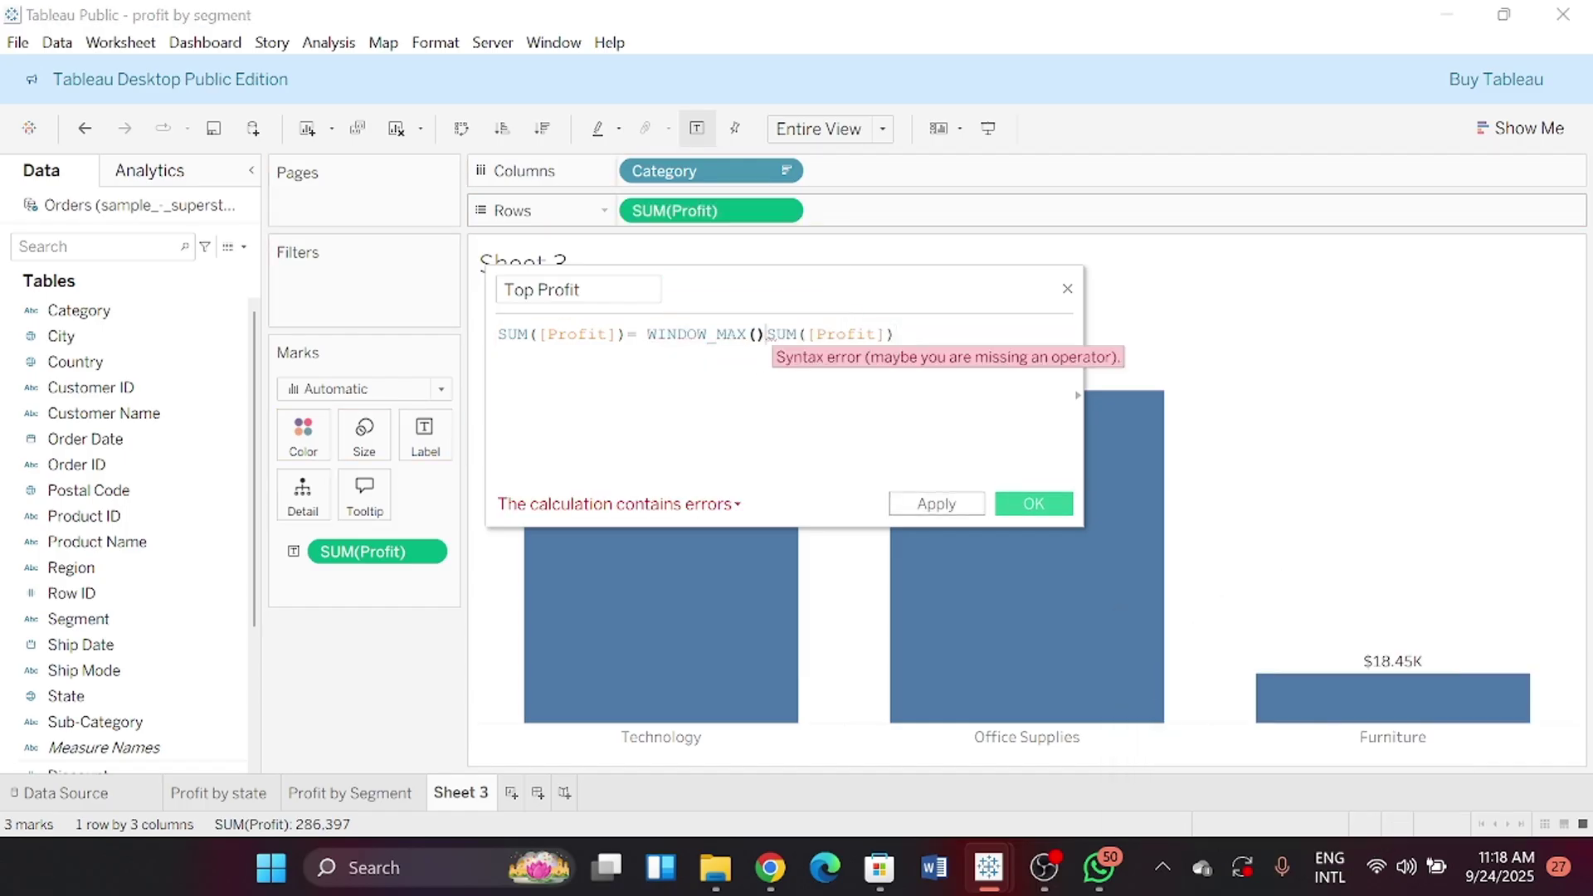
key("BackSpace")
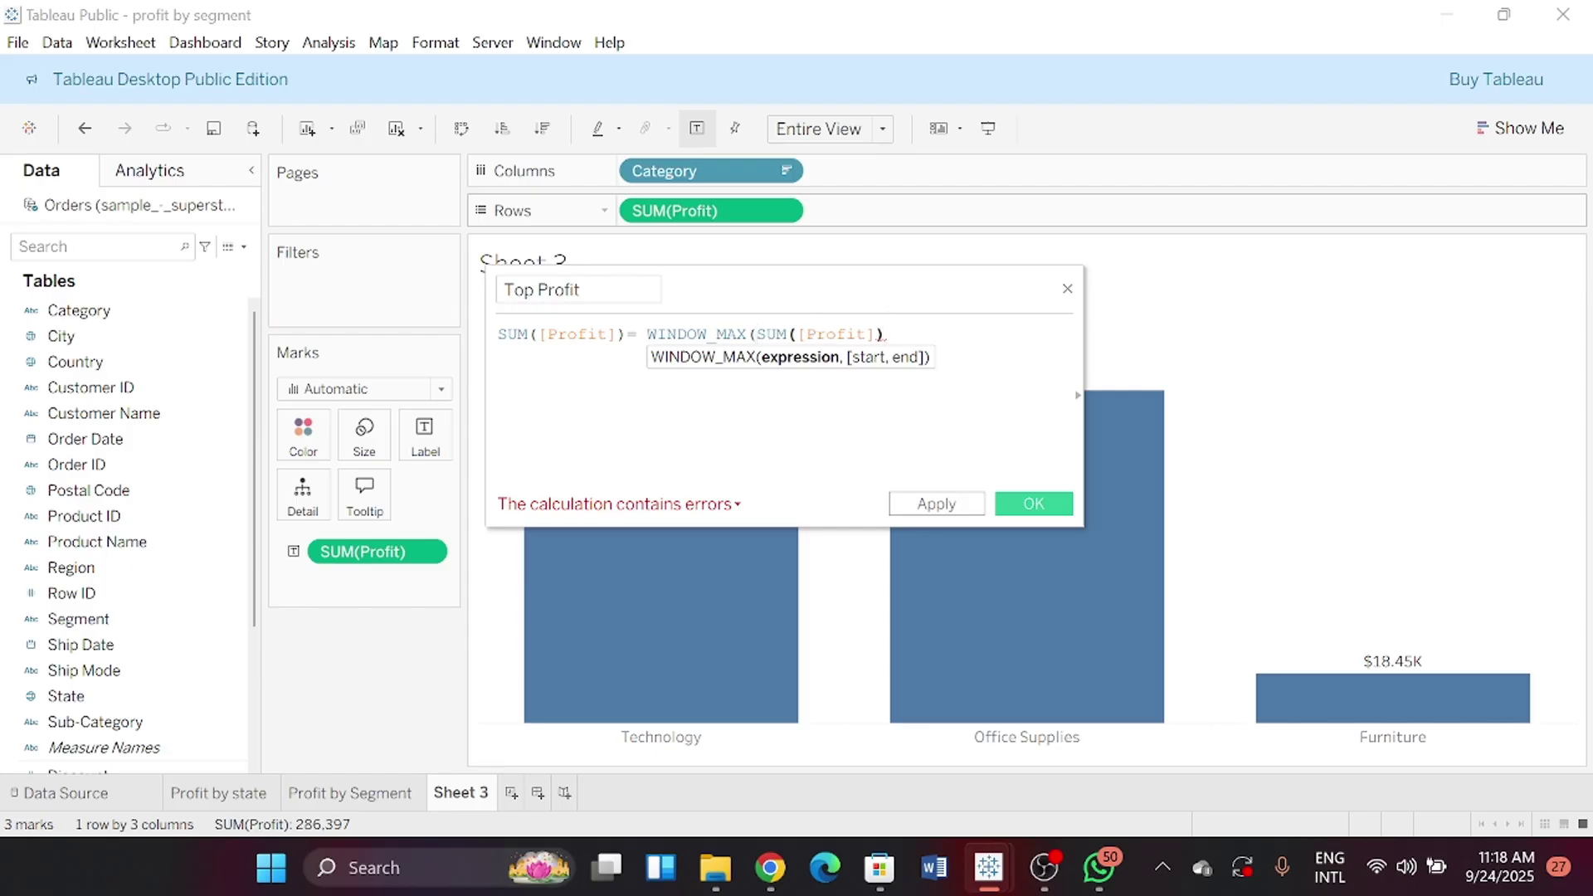
type(")")
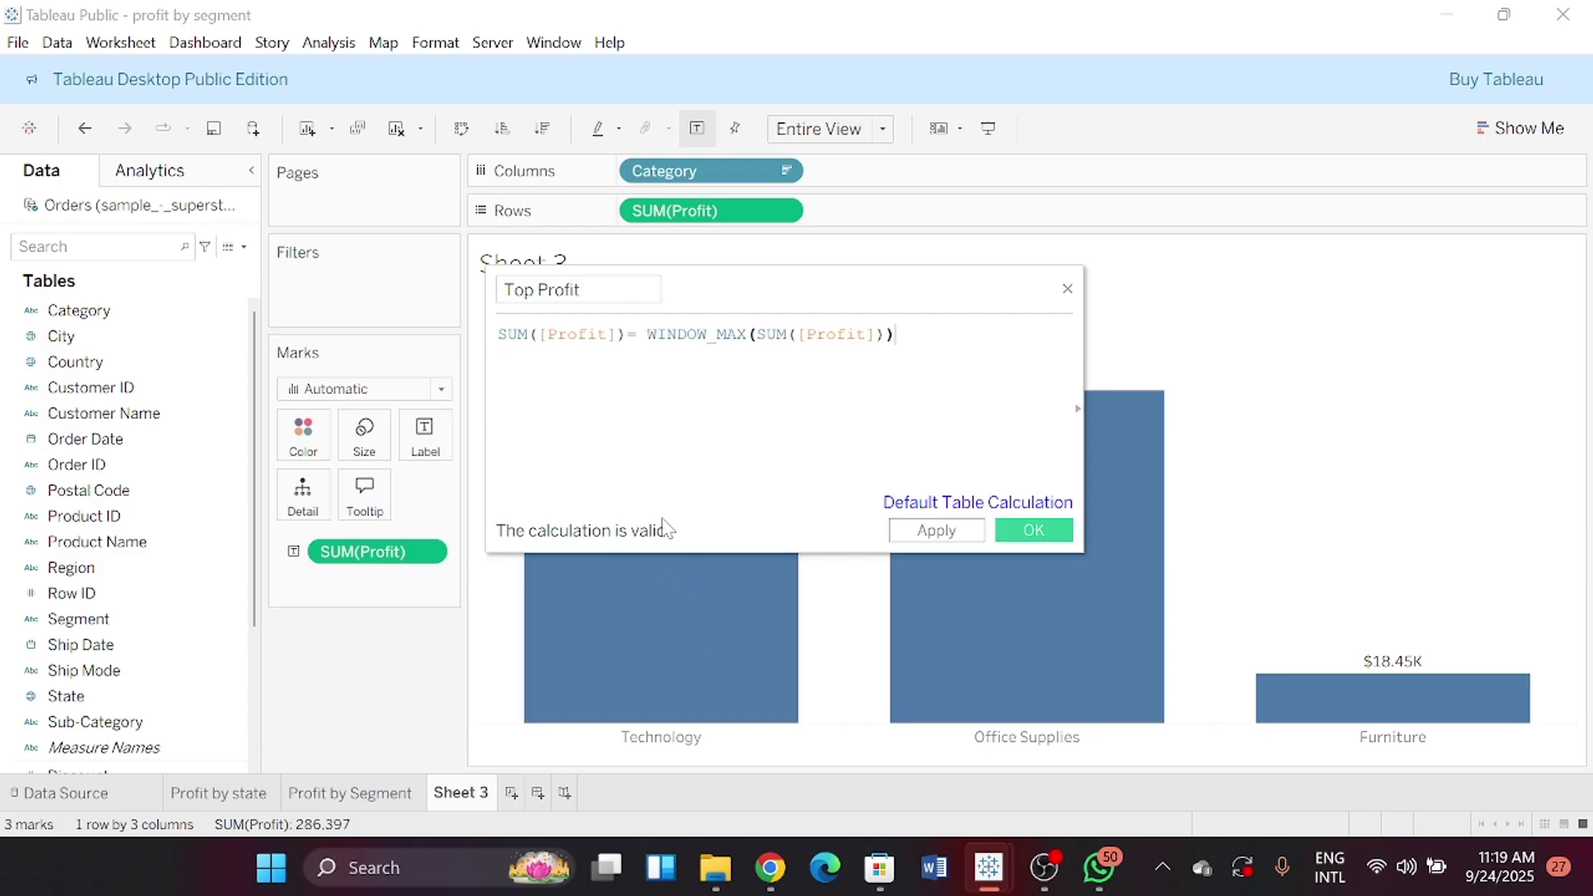
left_click(1023, 535)
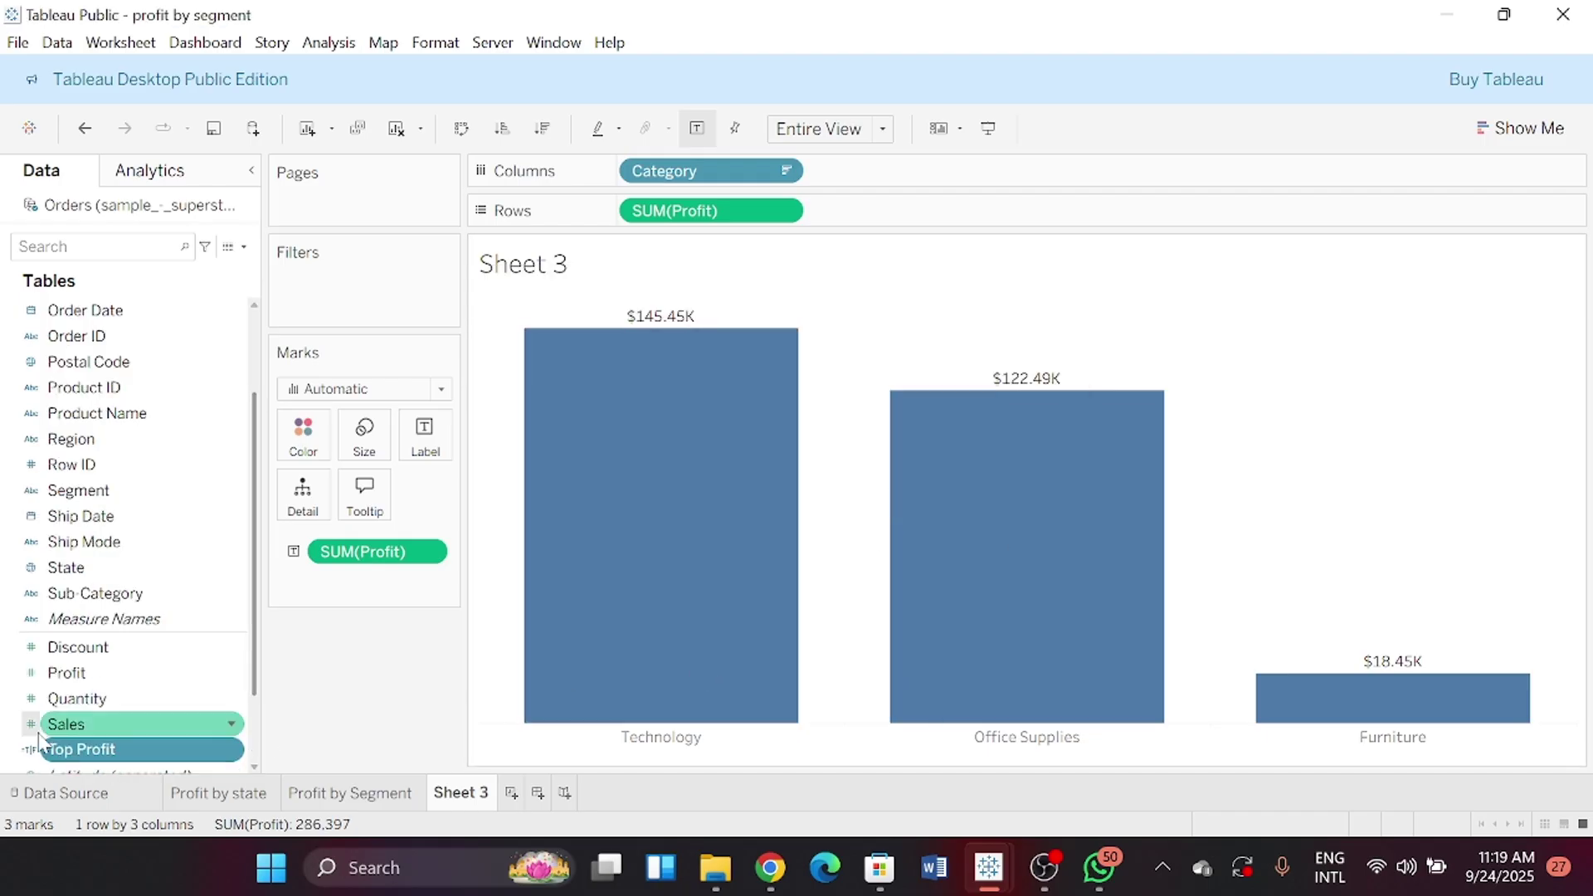
scroll(143, 705, "down", 1)
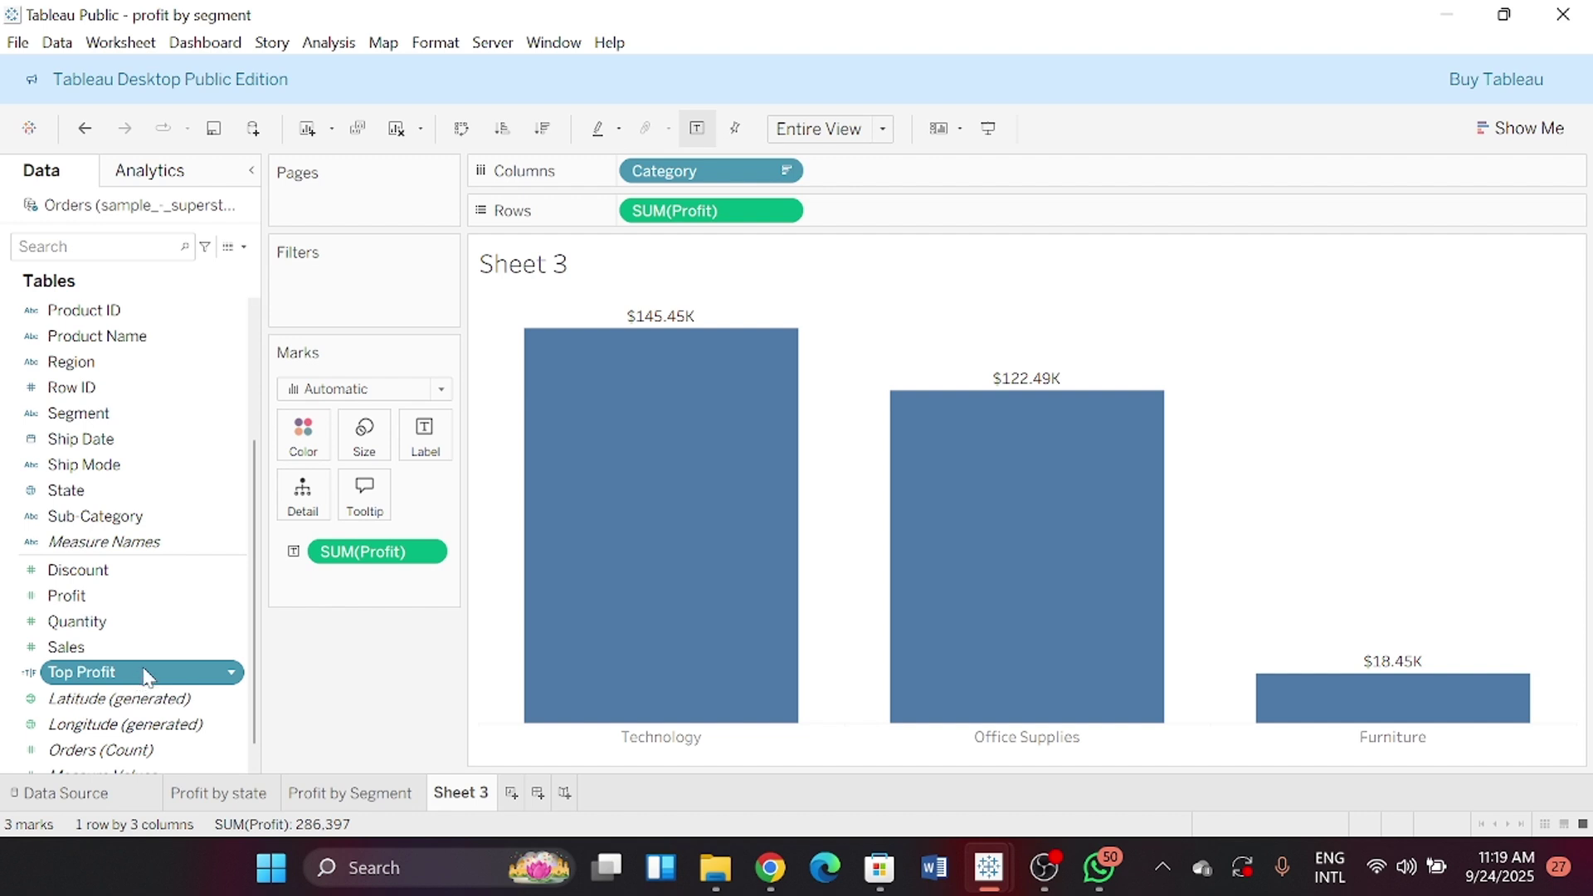
Color the category bars by Top Profit, assigning grey to False and blue to True
left_click_drag(145, 676, 301, 442)
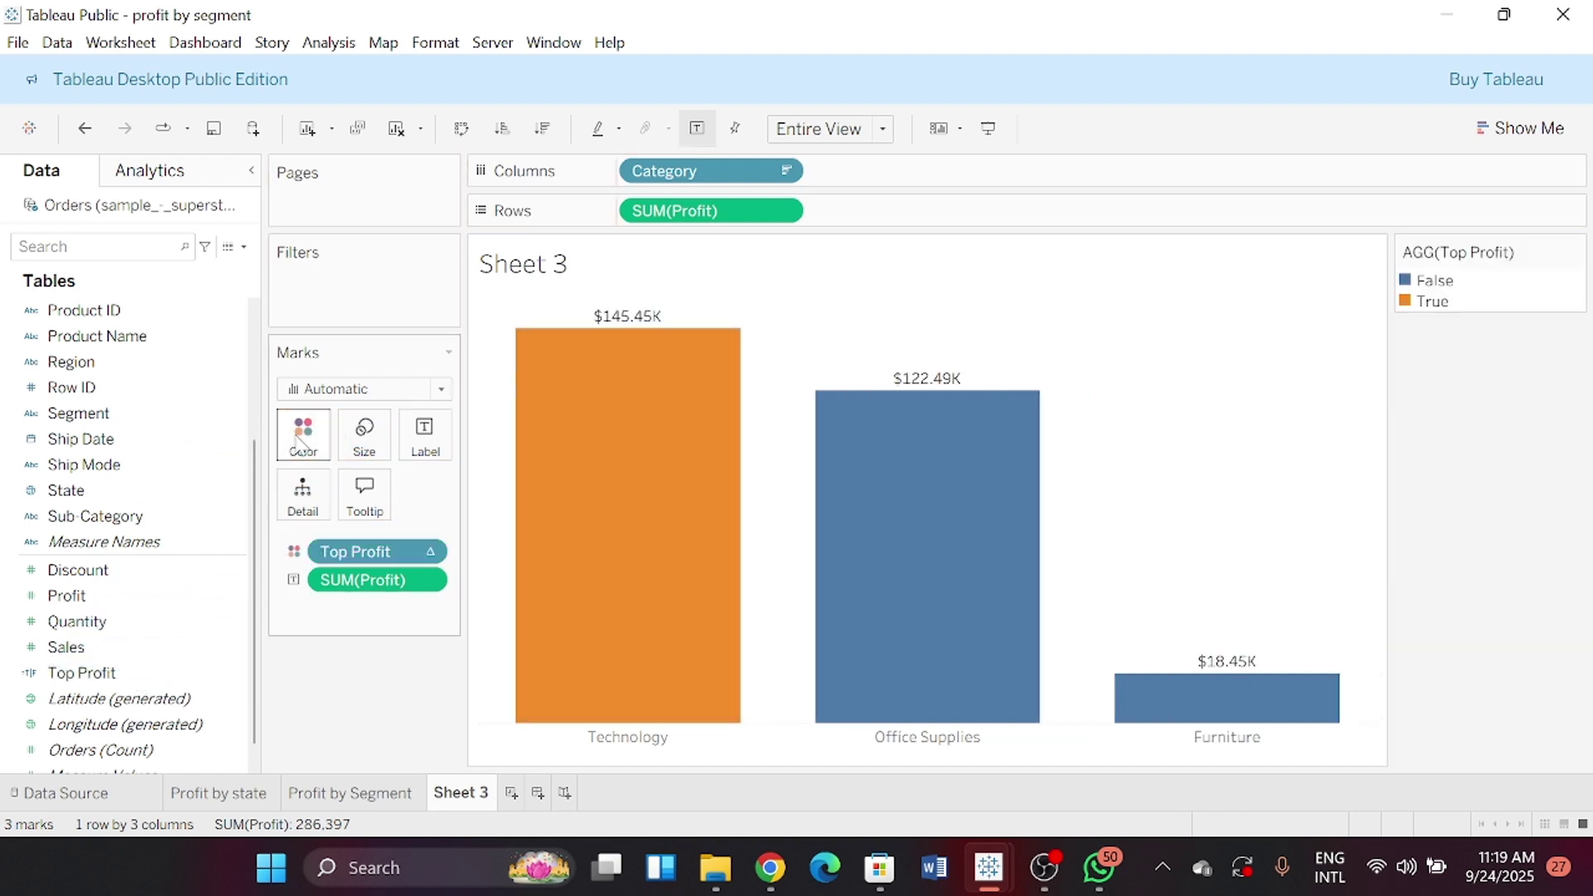
left_click(301, 442)
left_click(359, 507)
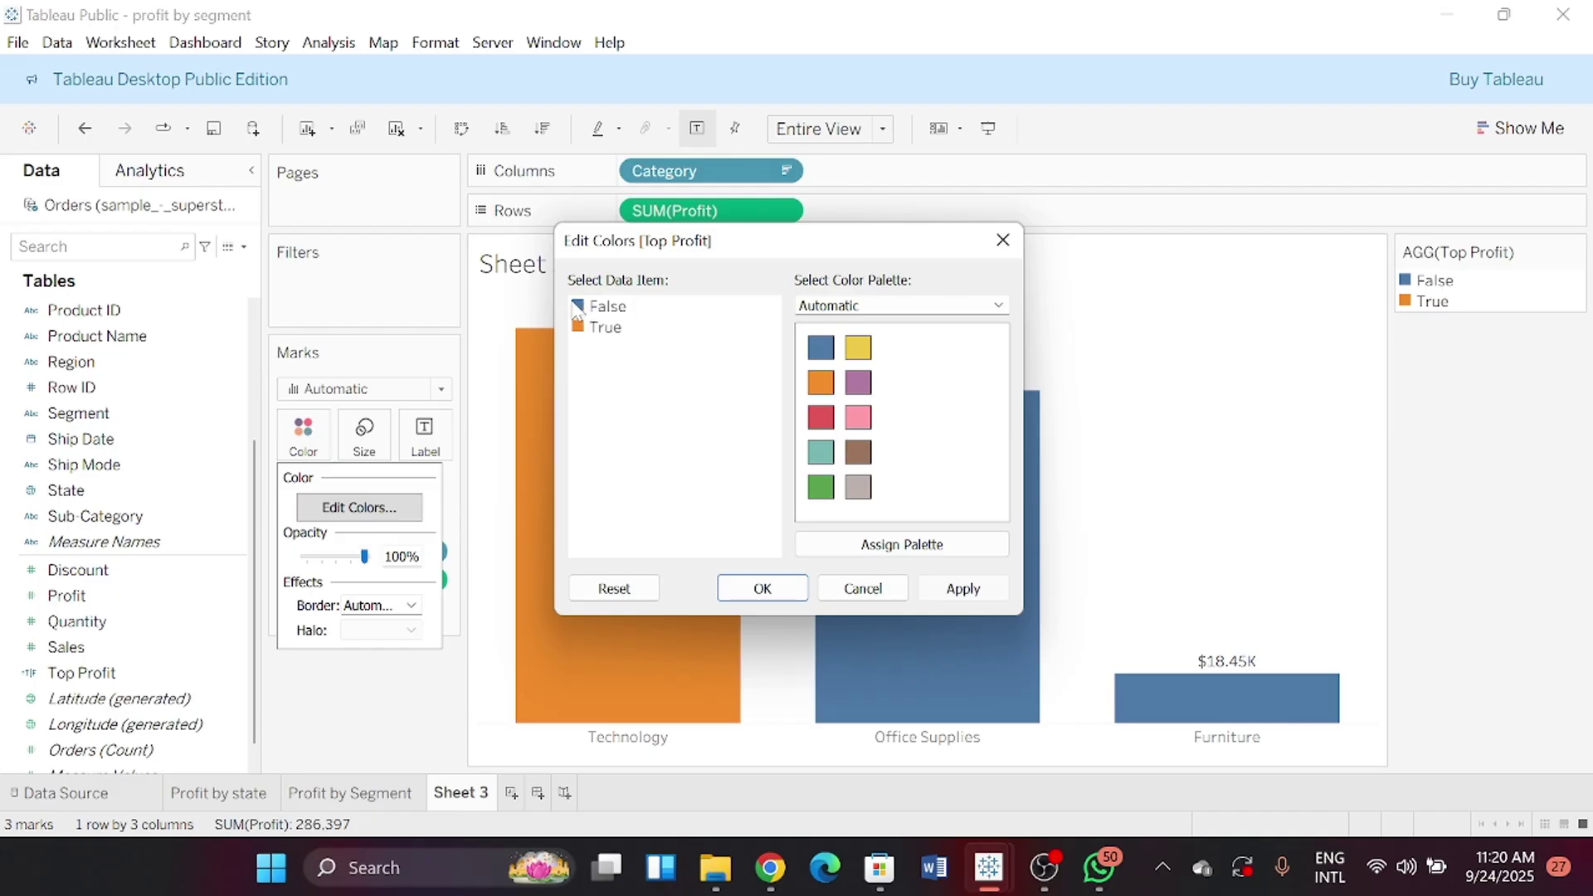
left_click(585, 307)
left_click(582, 334)
left_click(761, 588)
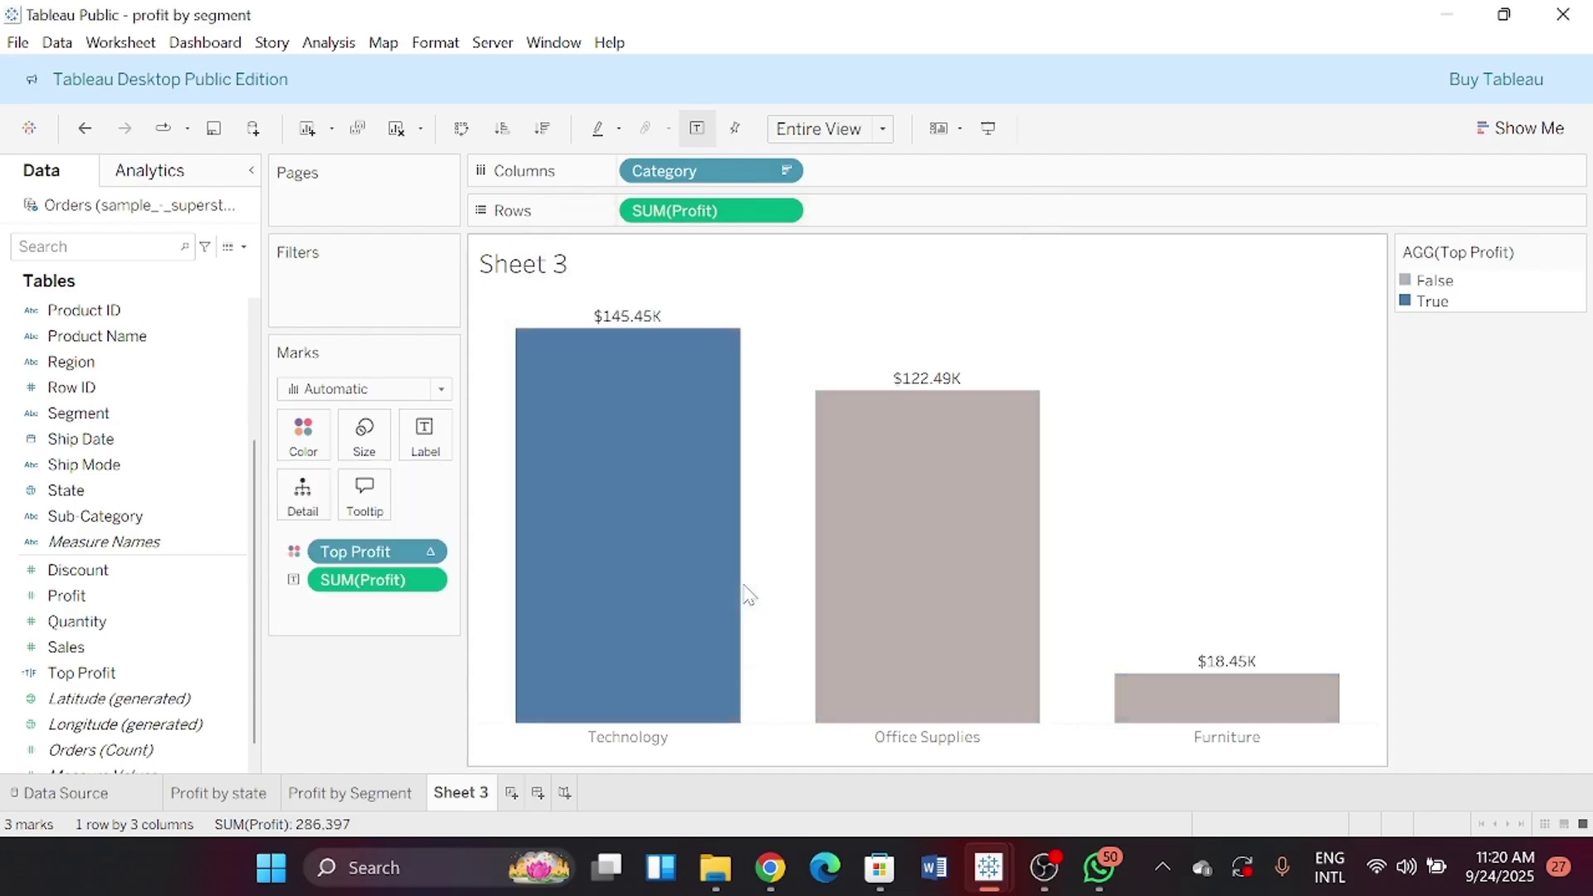
Remove the Top Profit line and the Category and Profit captions from the tooltip, keeping only the <Category> and <SUM(Profit)> fields
left_click(365, 496)
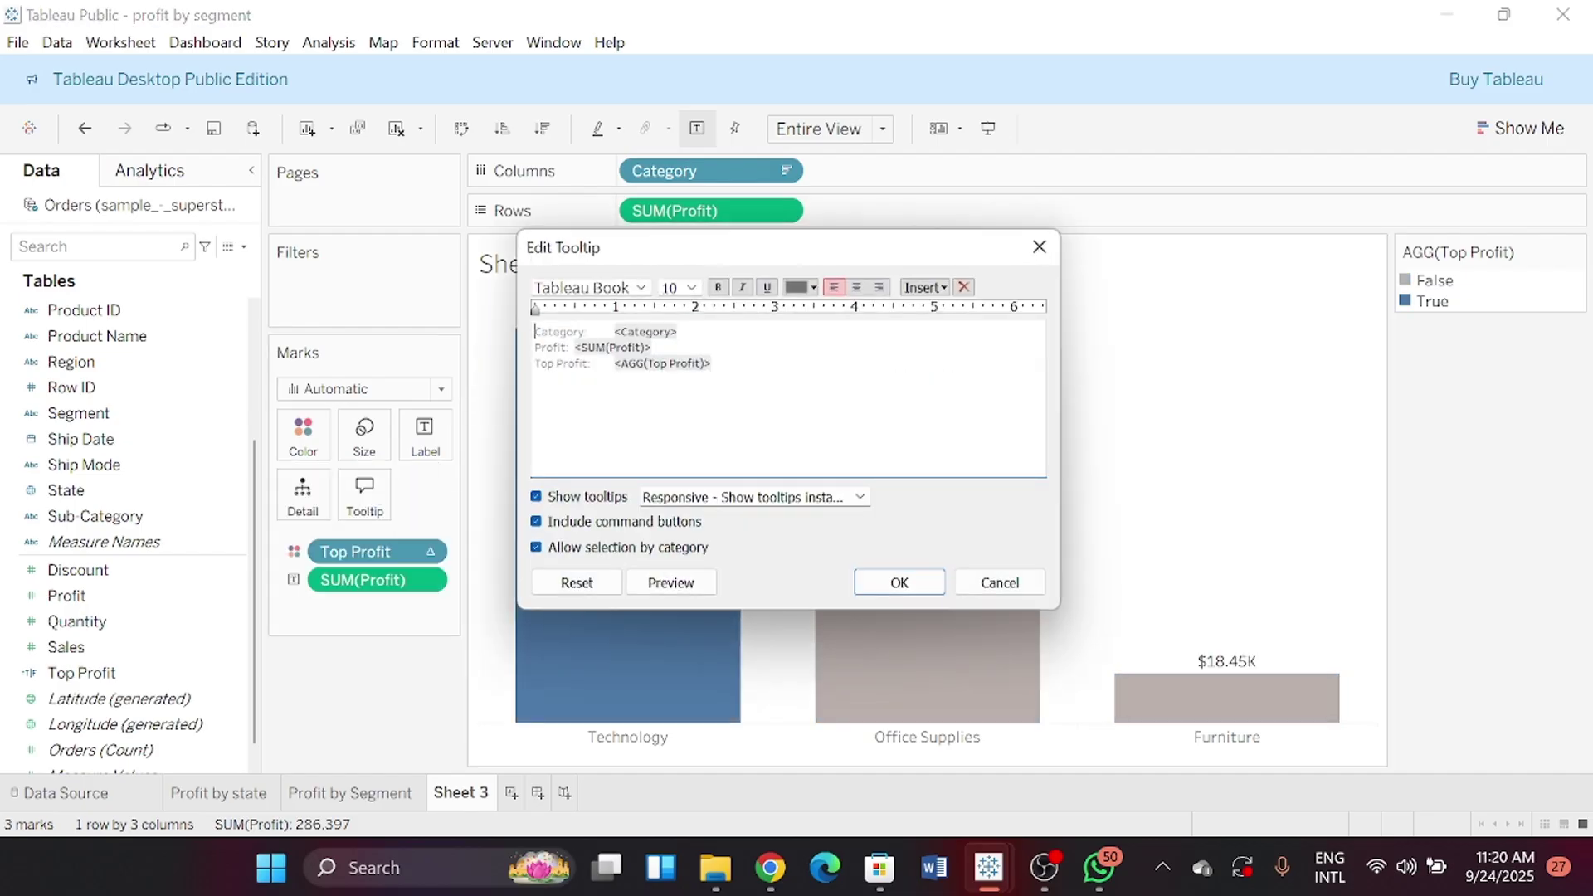
left_click_drag(712, 363, 534, 363)
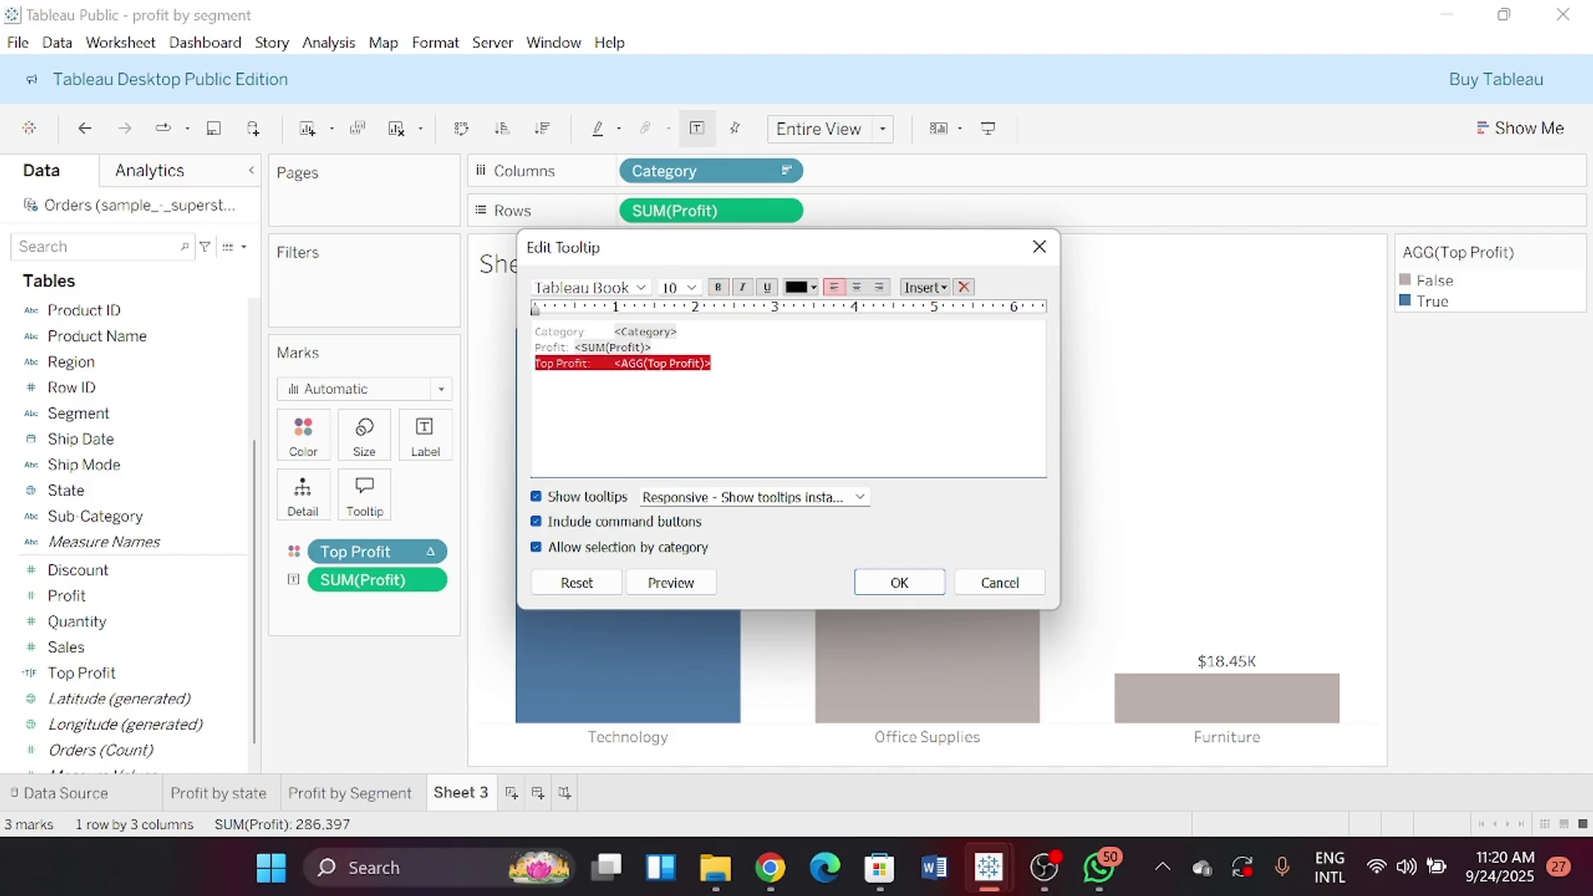
key("Delete")
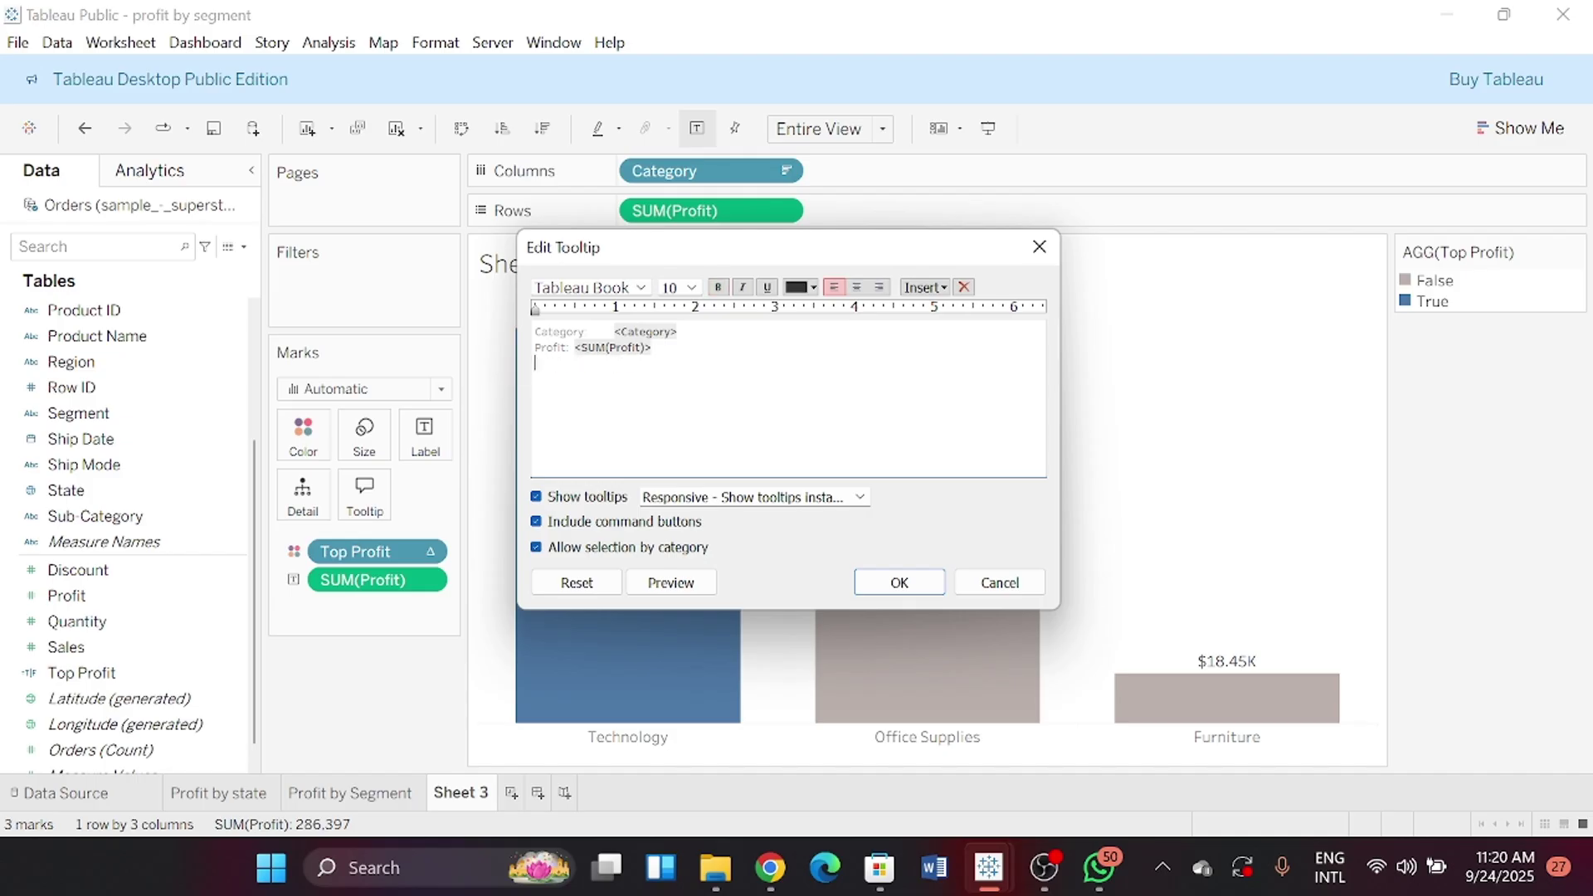
left_click_drag(575, 348, 534, 334)
key("Delete")
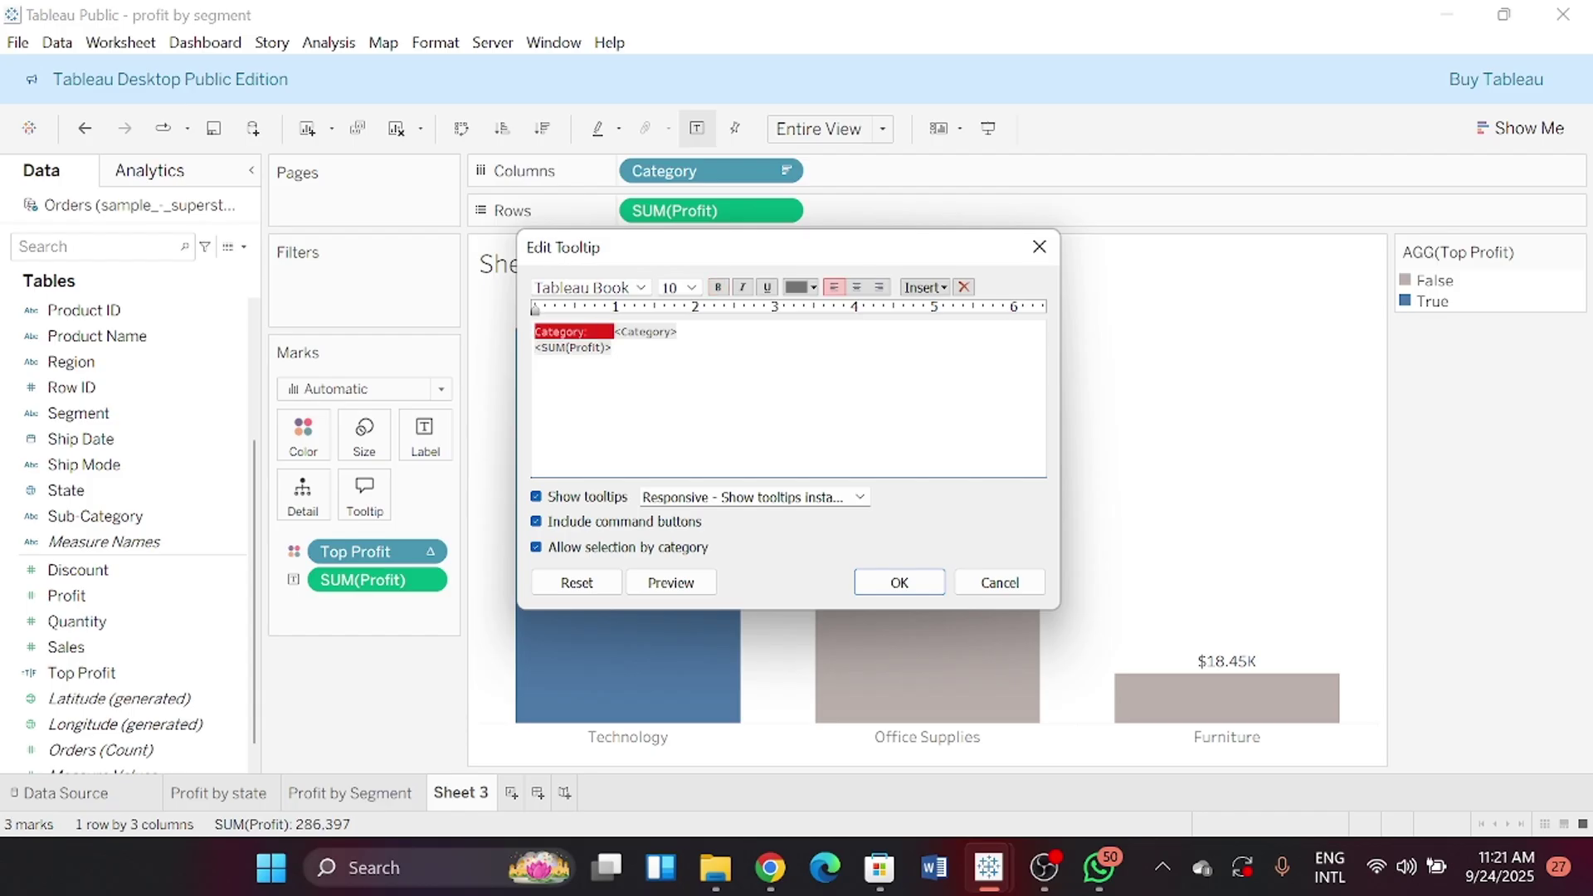
key("Delete")
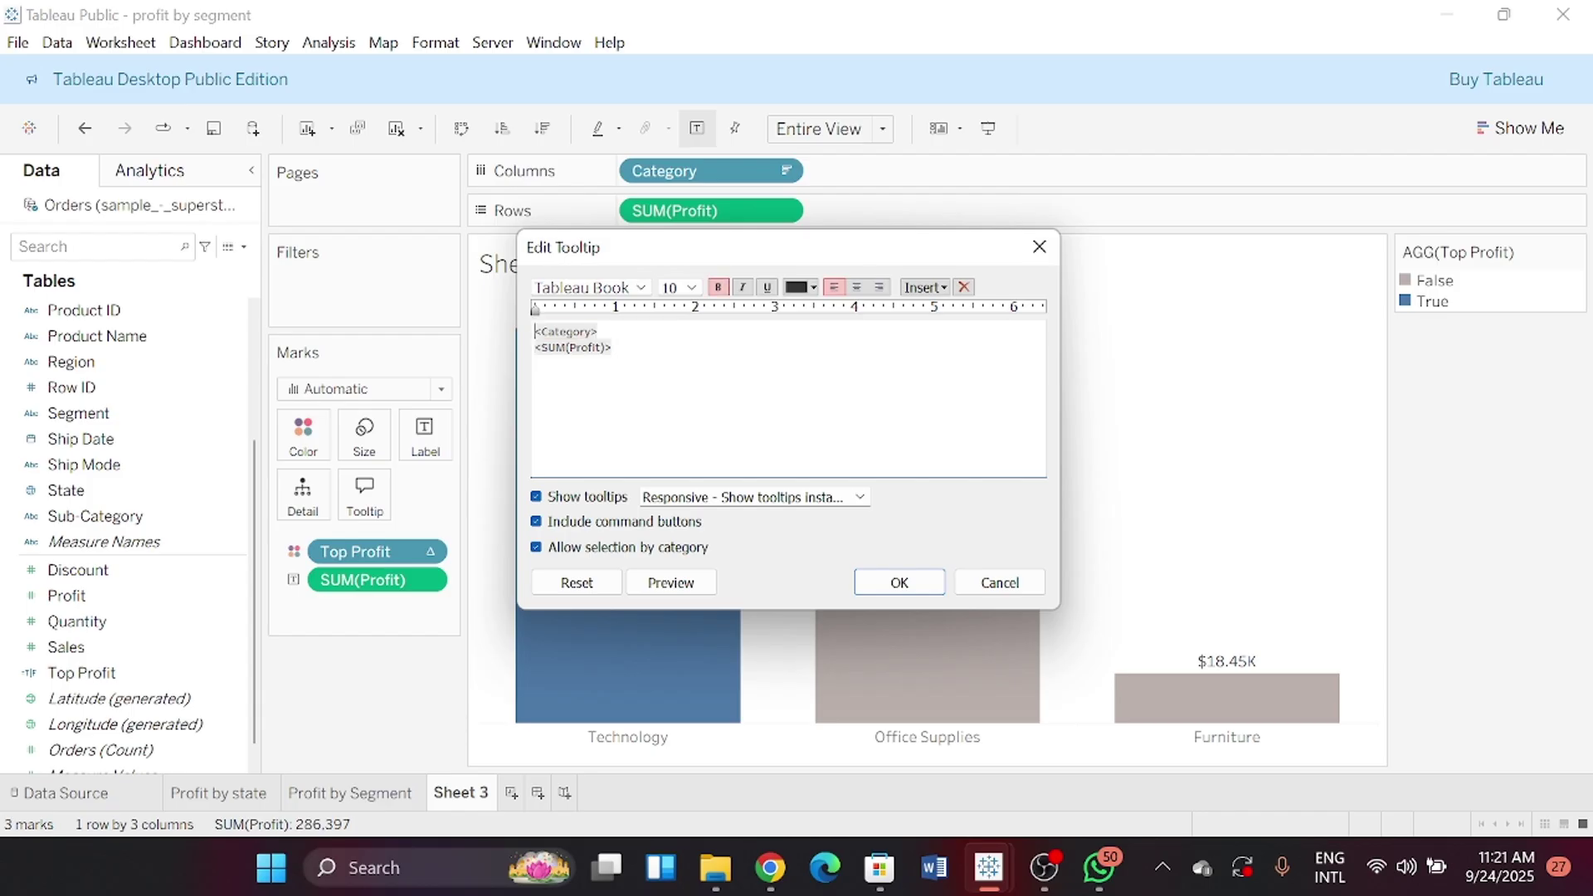
Center the tooltip text with <Category> unbolded, and exclude the command buttons from the tooltip
key("ctrl+a")
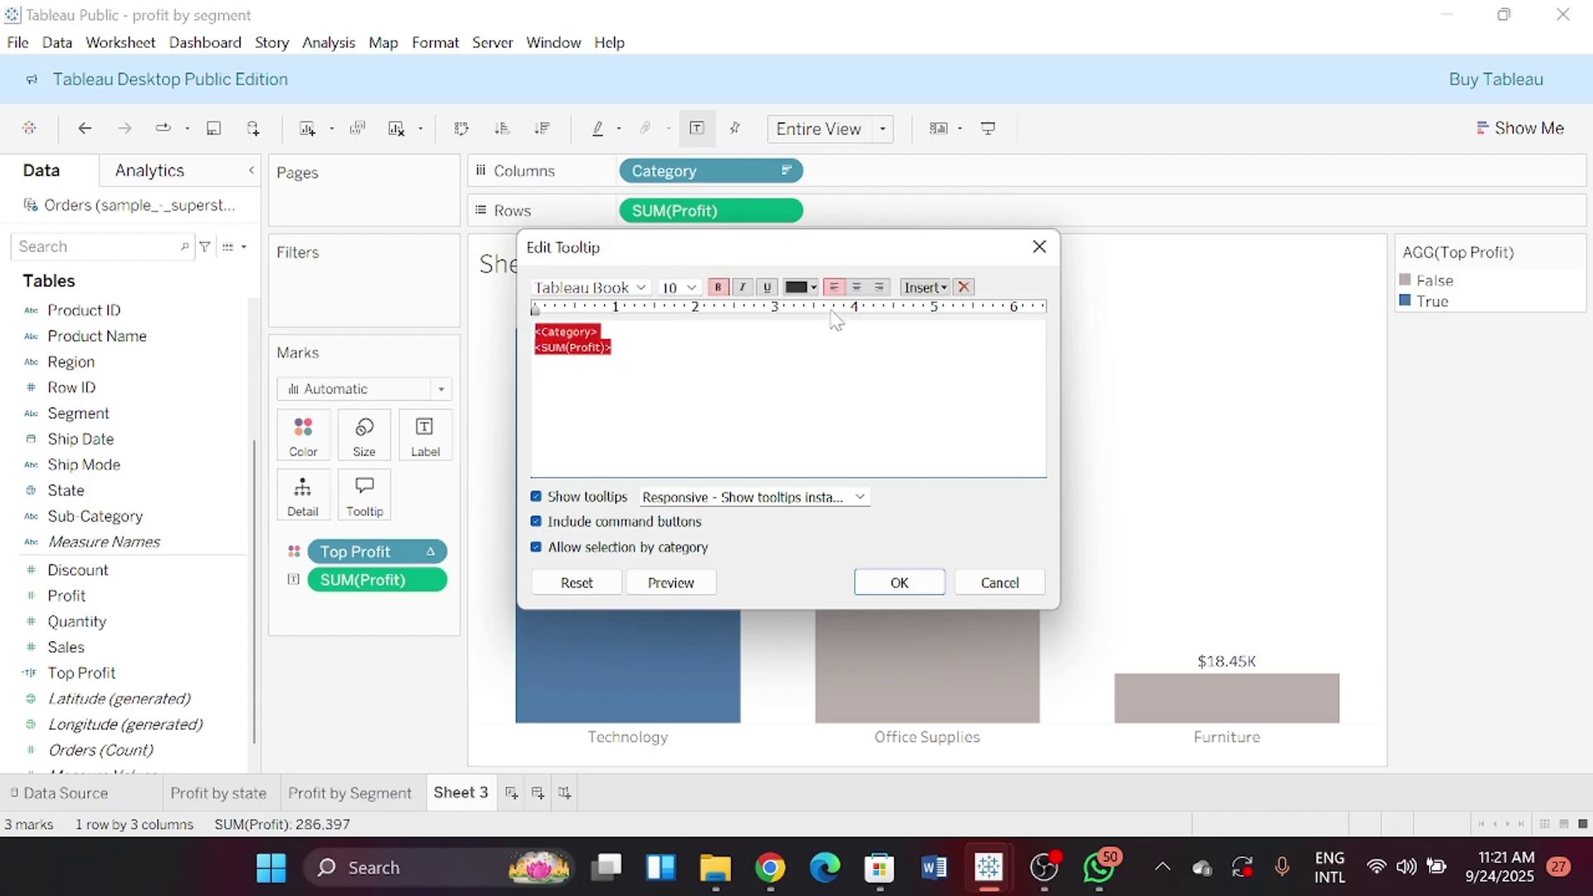
left_click(856, 287)
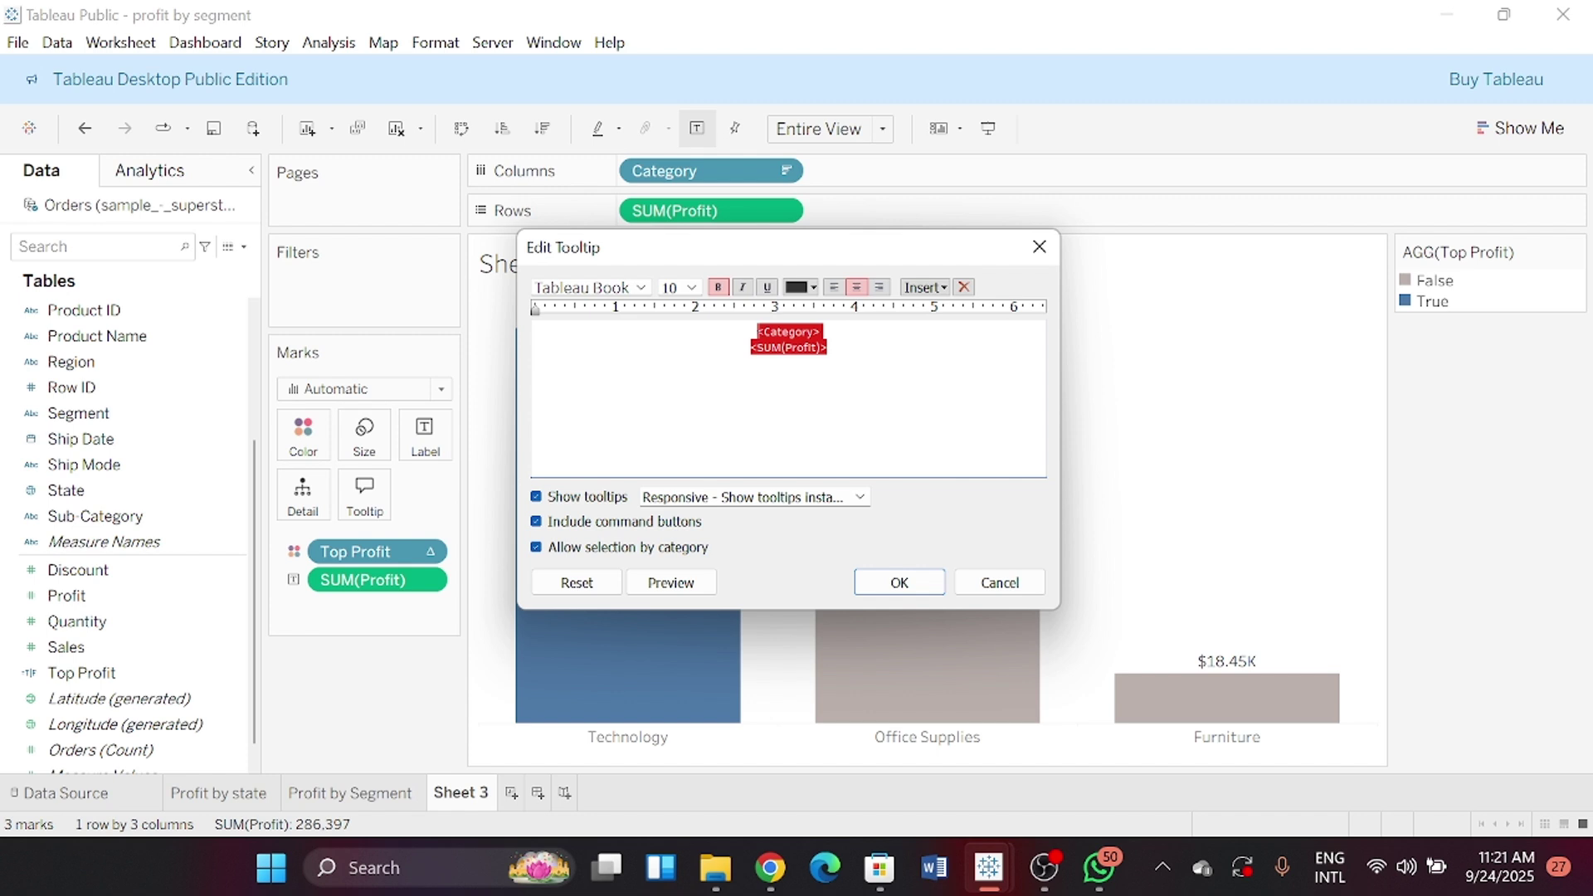
left_click(826, 332)
left_click_drag(823, 333, 777, 332)
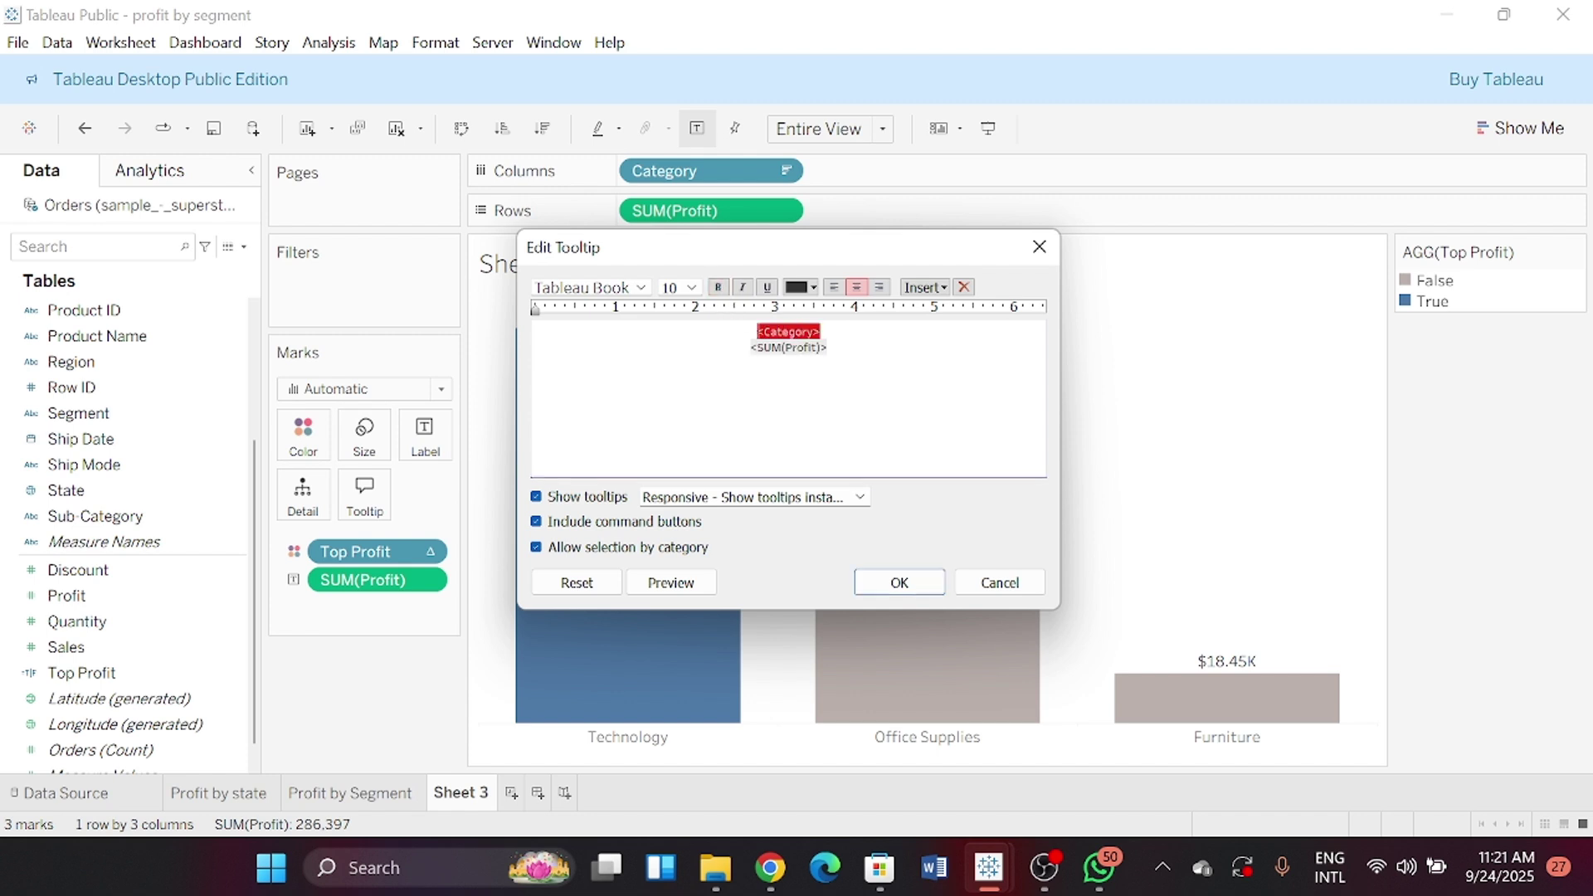
left_click(538, 359)
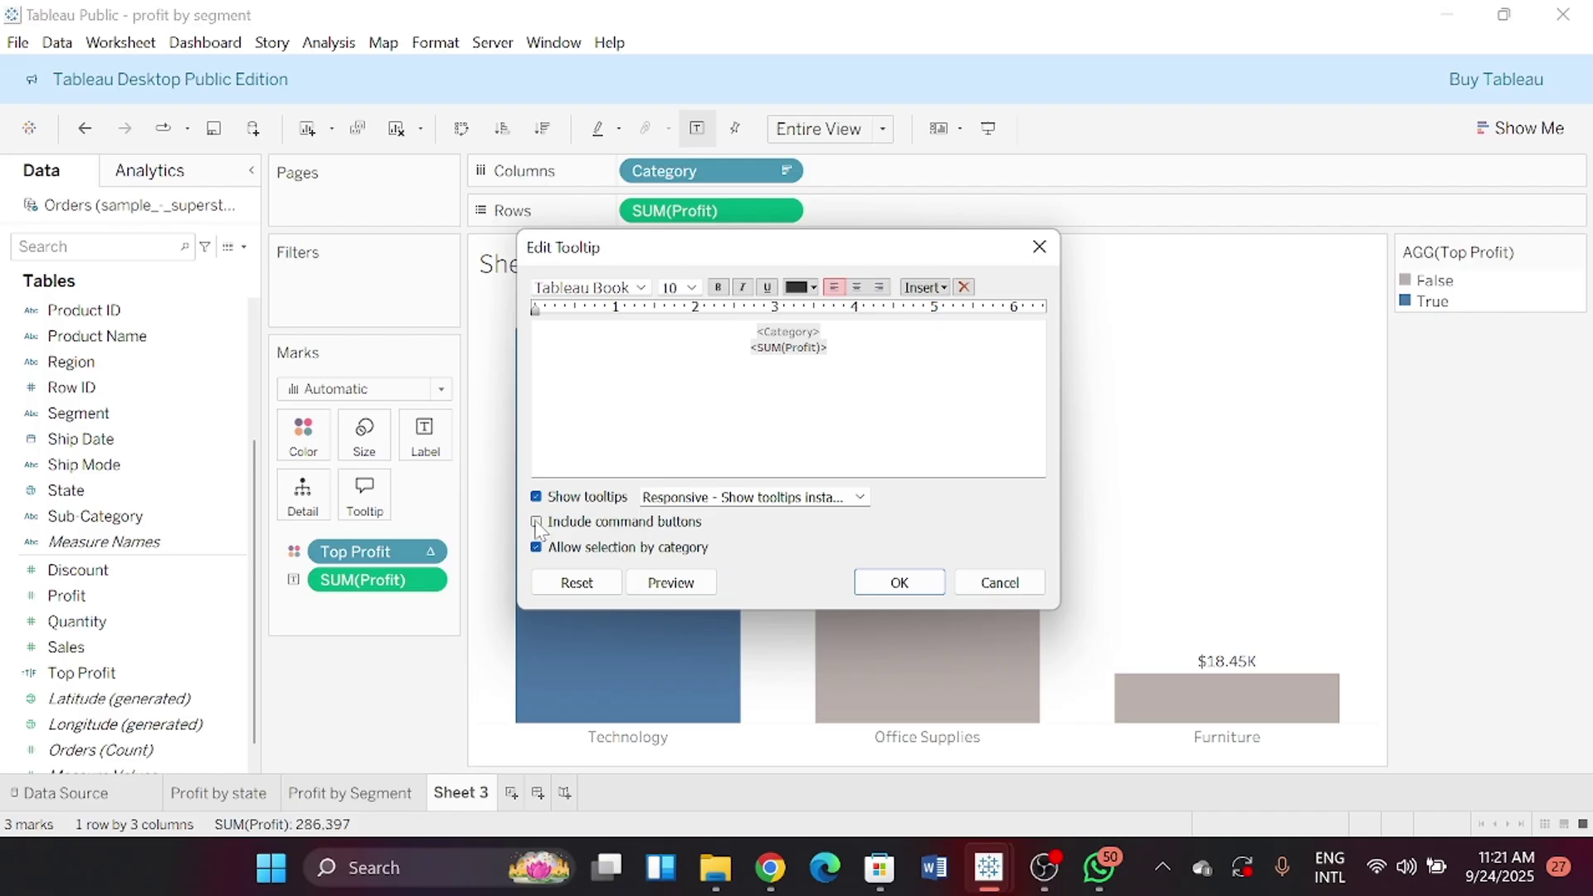
left_click(894, 588)
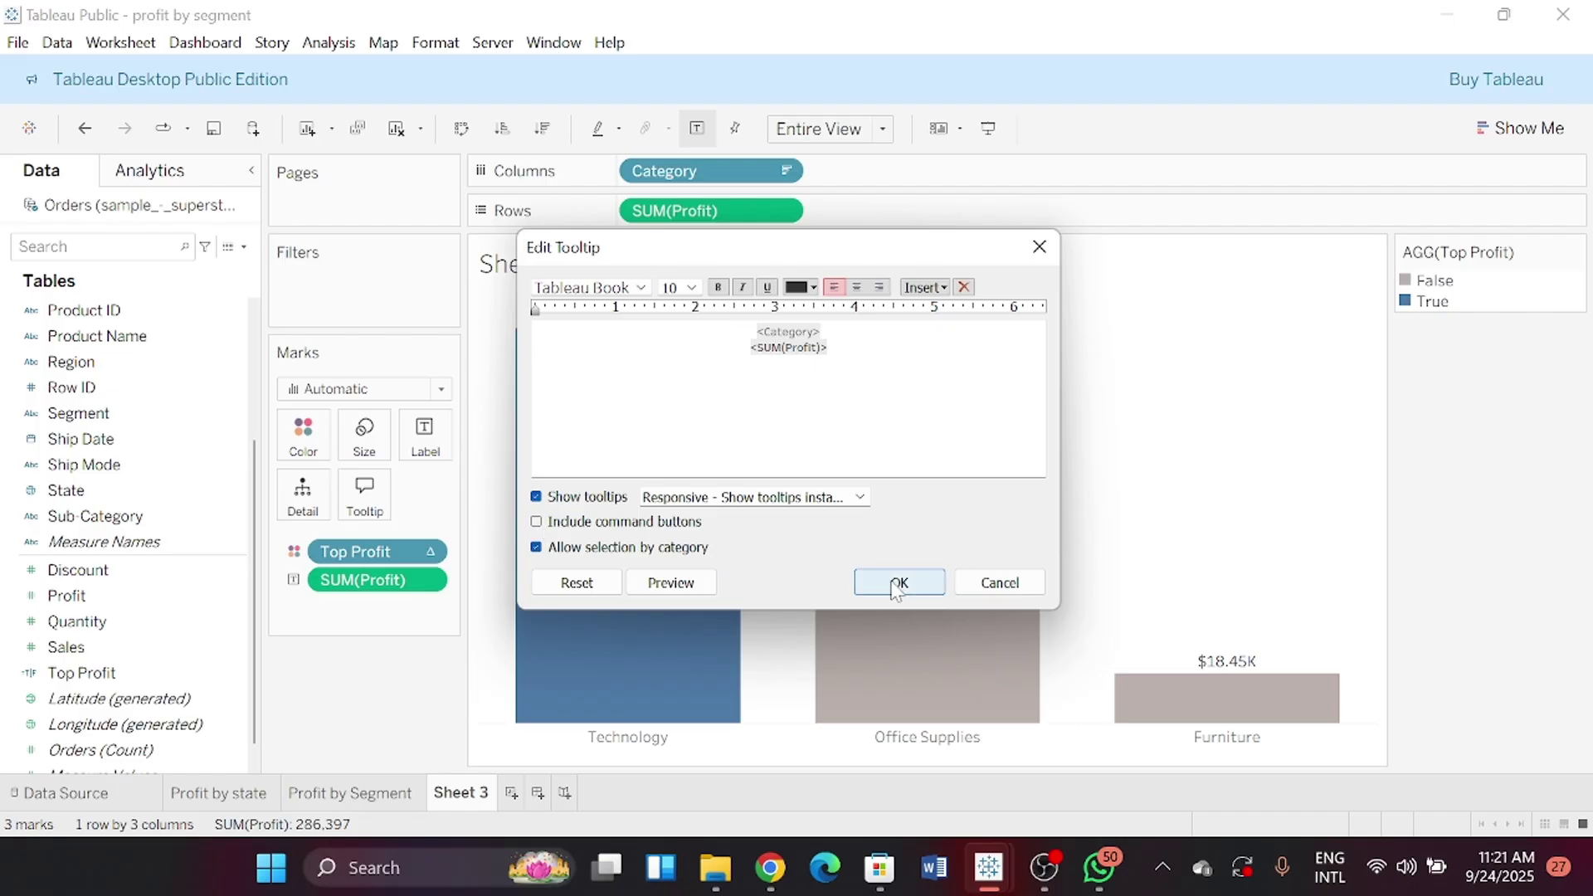
Rename the Sheet 3 worksheet as "Profit by category"
double_click(460, 794)
key("BackSpace")
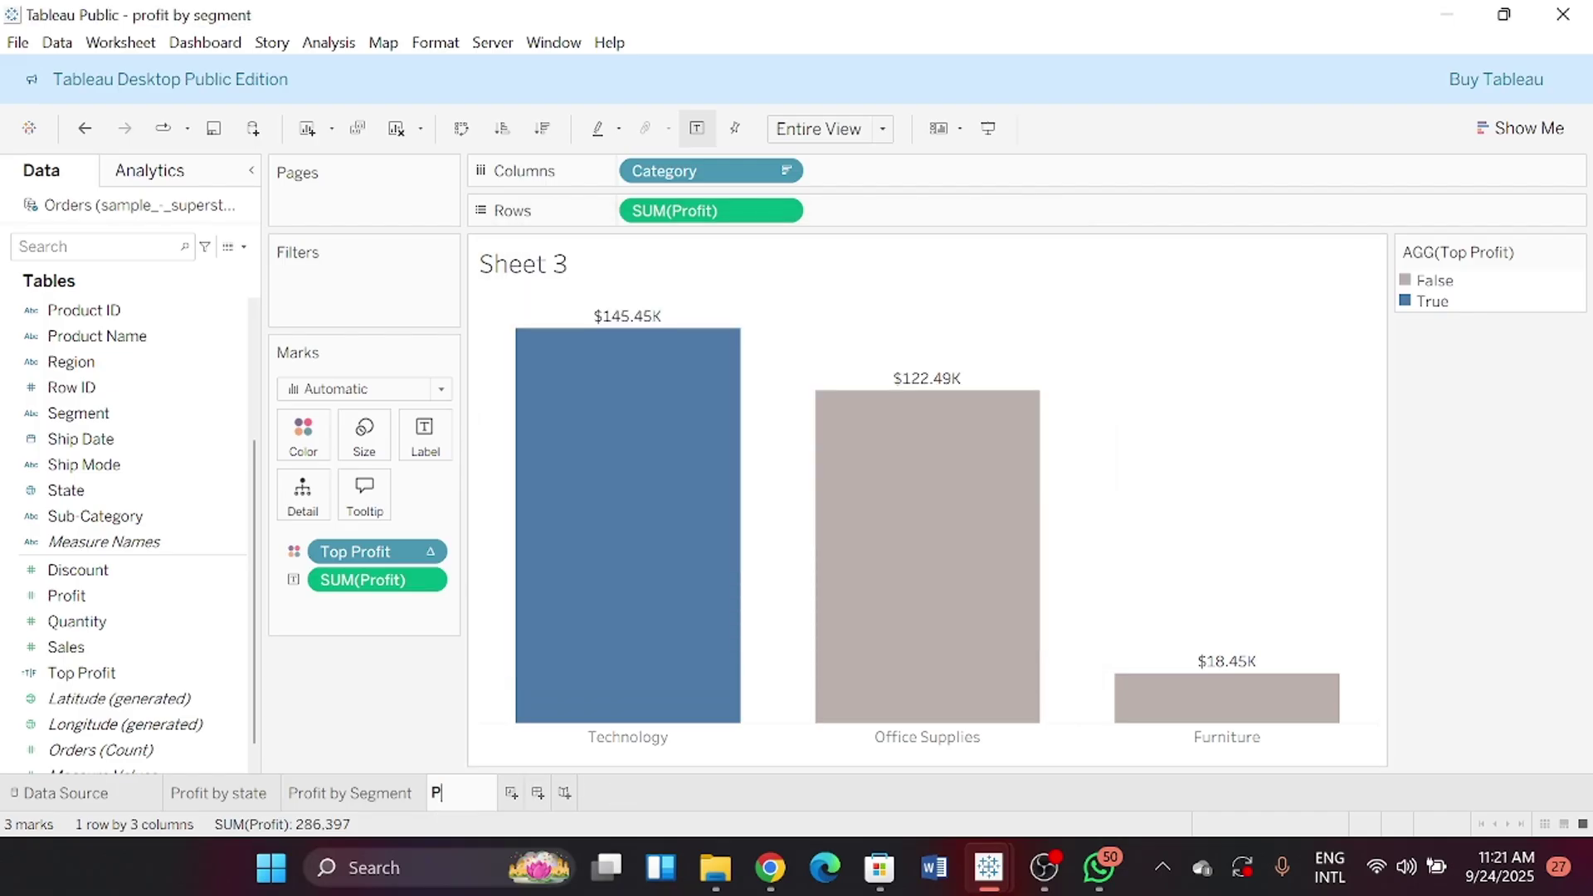
type("Profit by categ")
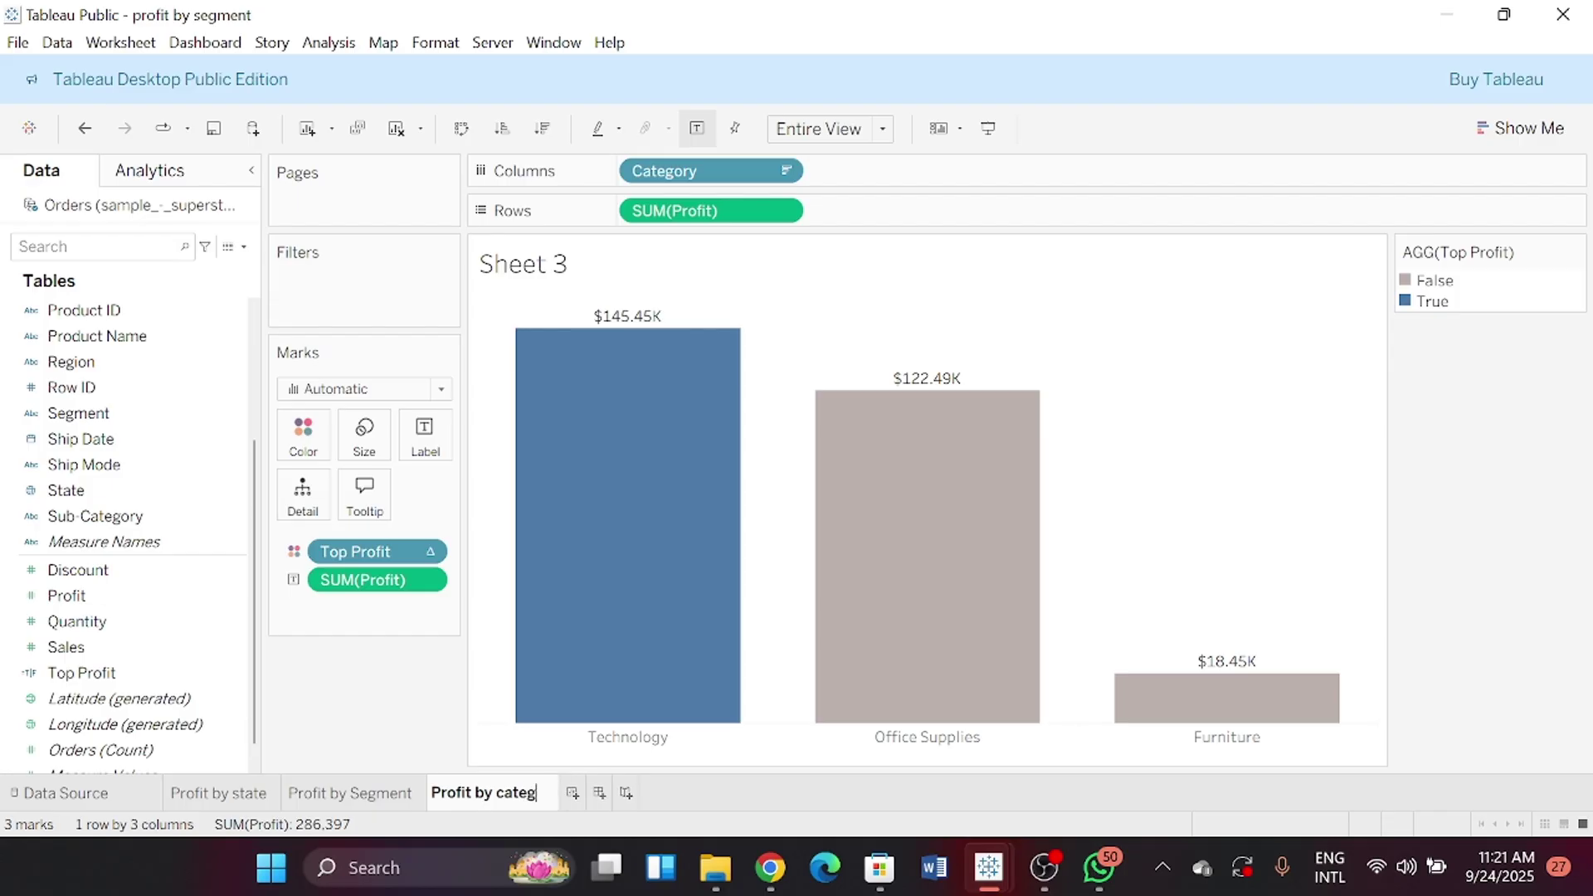
type("ory")
key("Return")
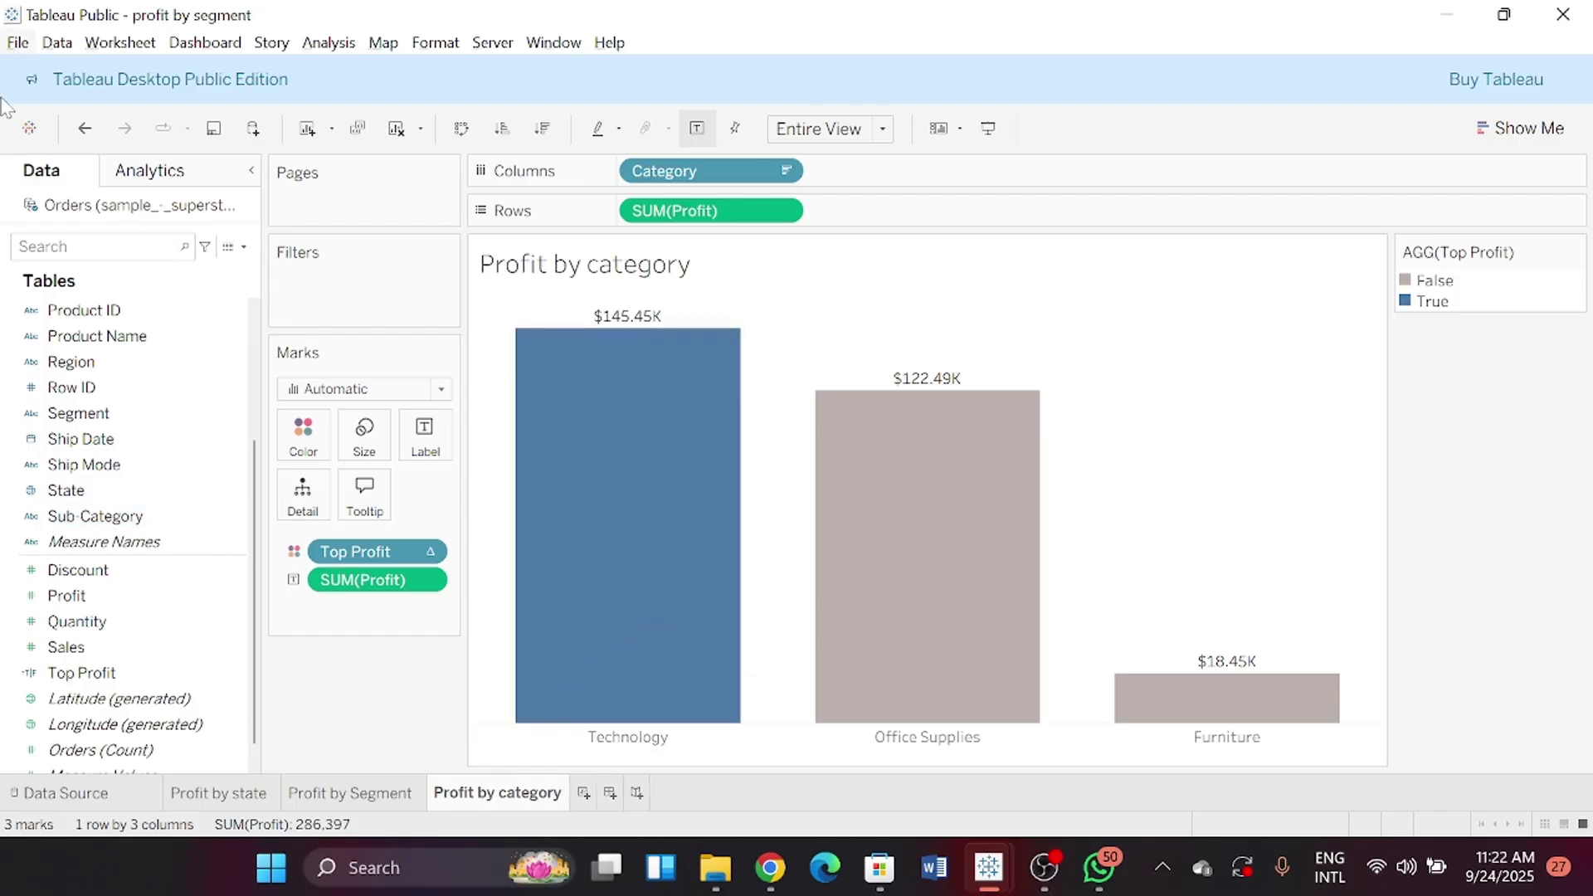
Save a copy of the workbook under the file name "profit by category"
left_click(17, 43)
left_click(215, 231)
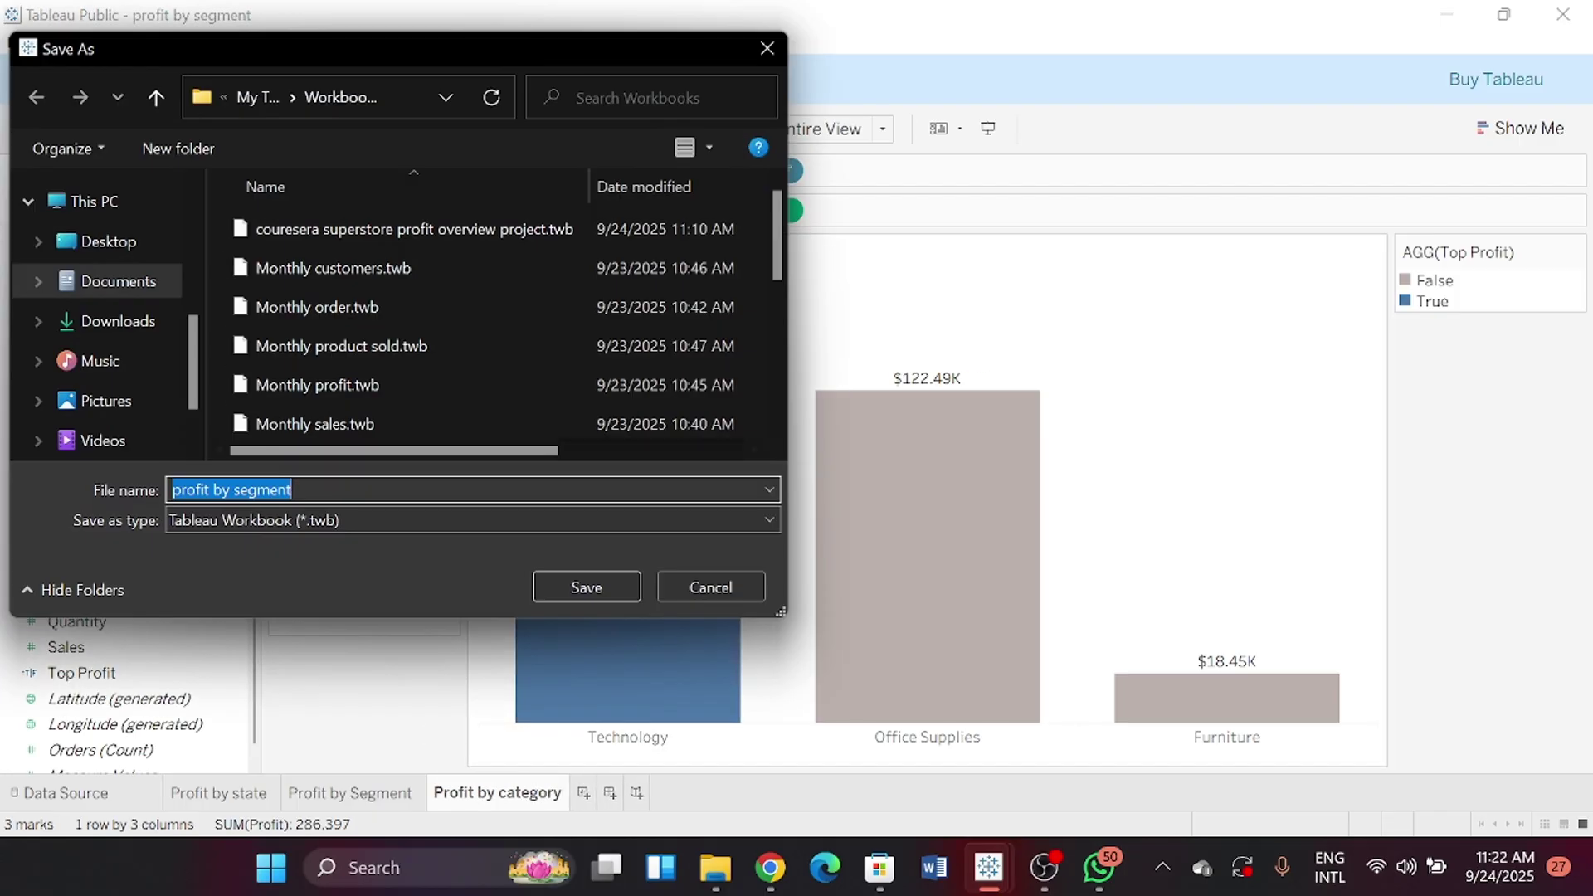
double_click(262, 490)
type("cat")
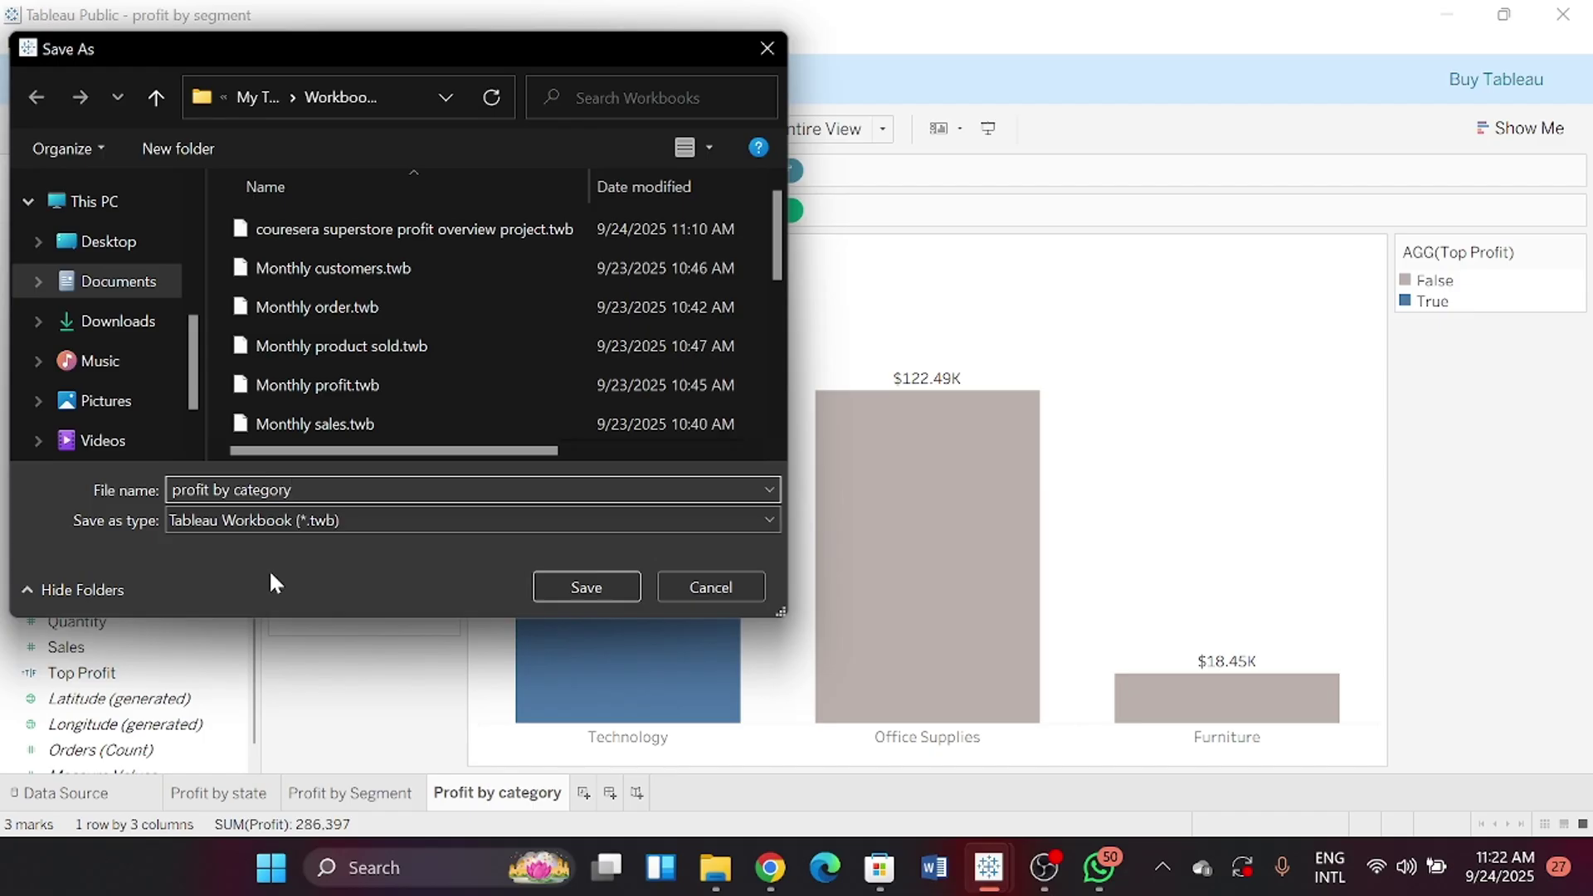
type("egory")
left_click(550, 577)
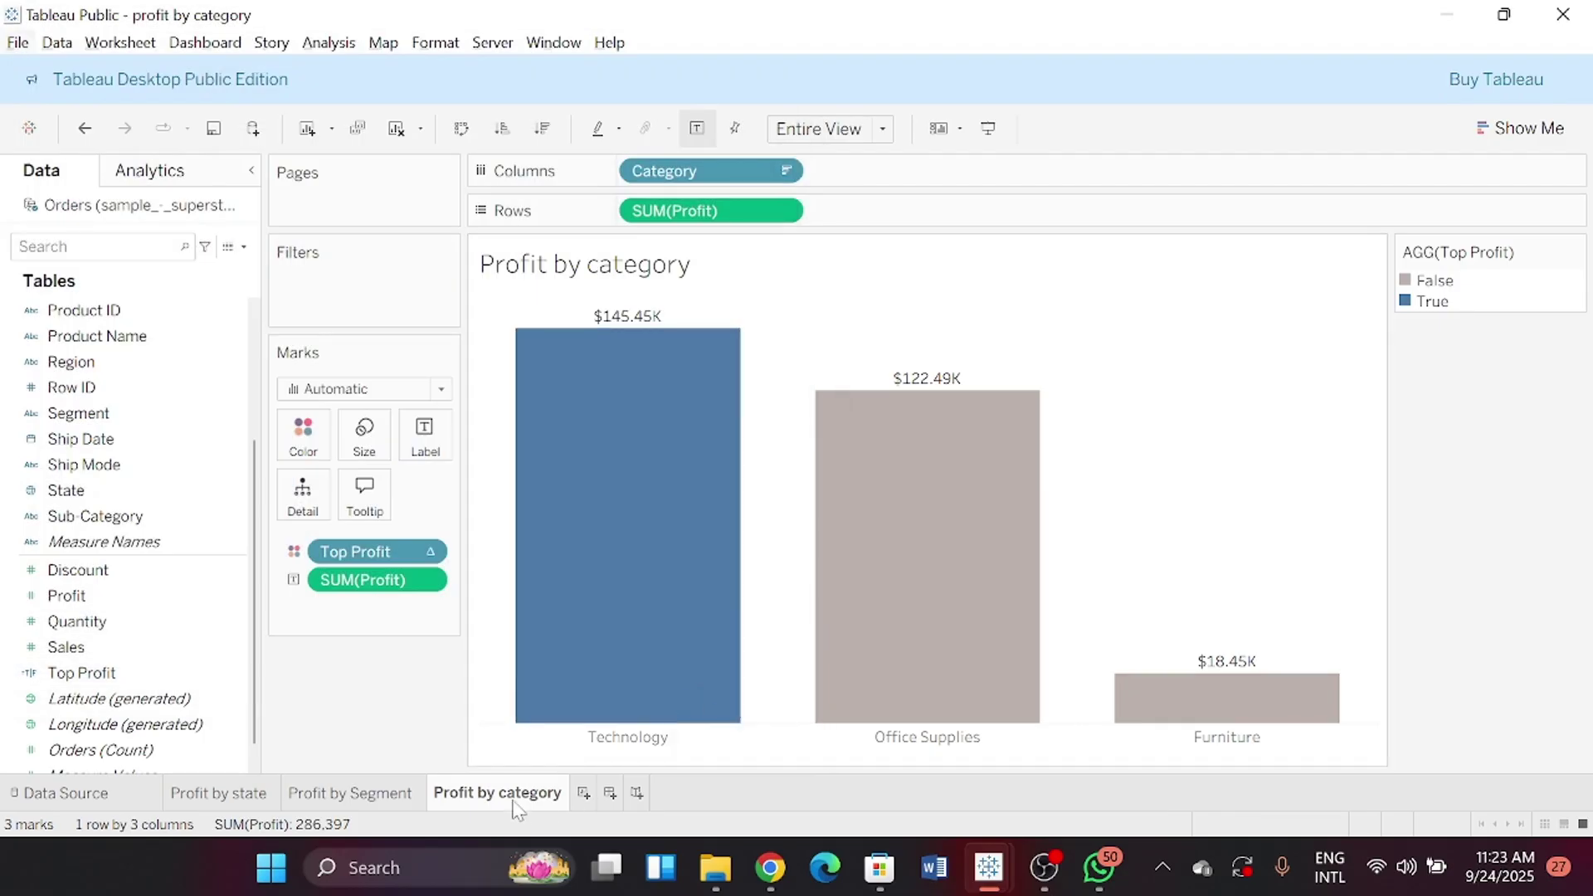
Duplicate the Profit by category worksheet and replace Category with Sub-Category in the copy's columns
right_click(515, 806)
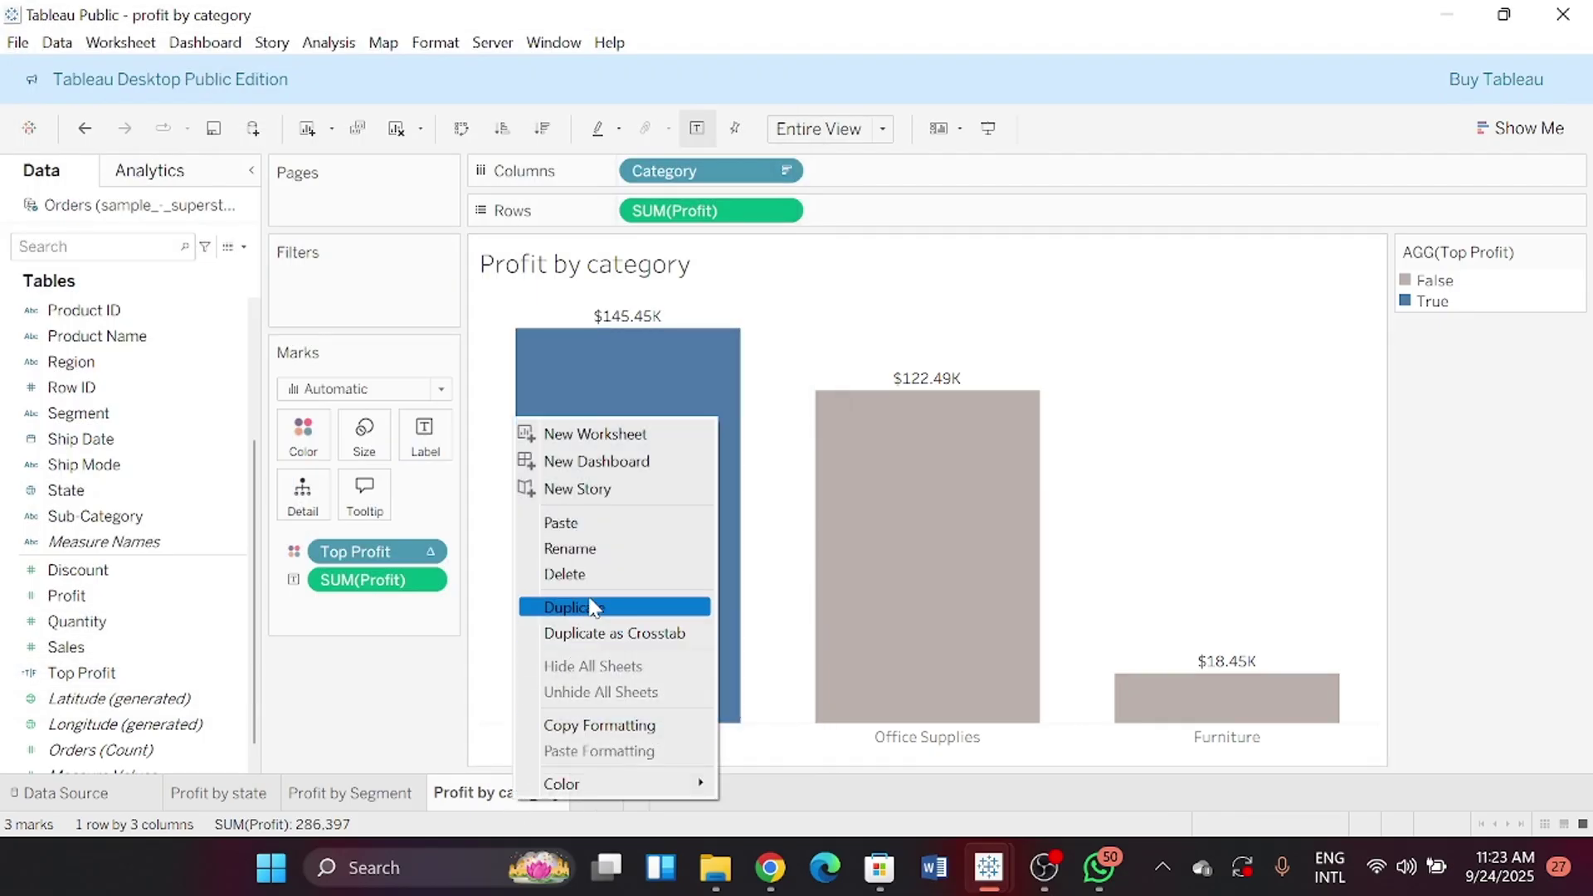
left_click(592, 608)
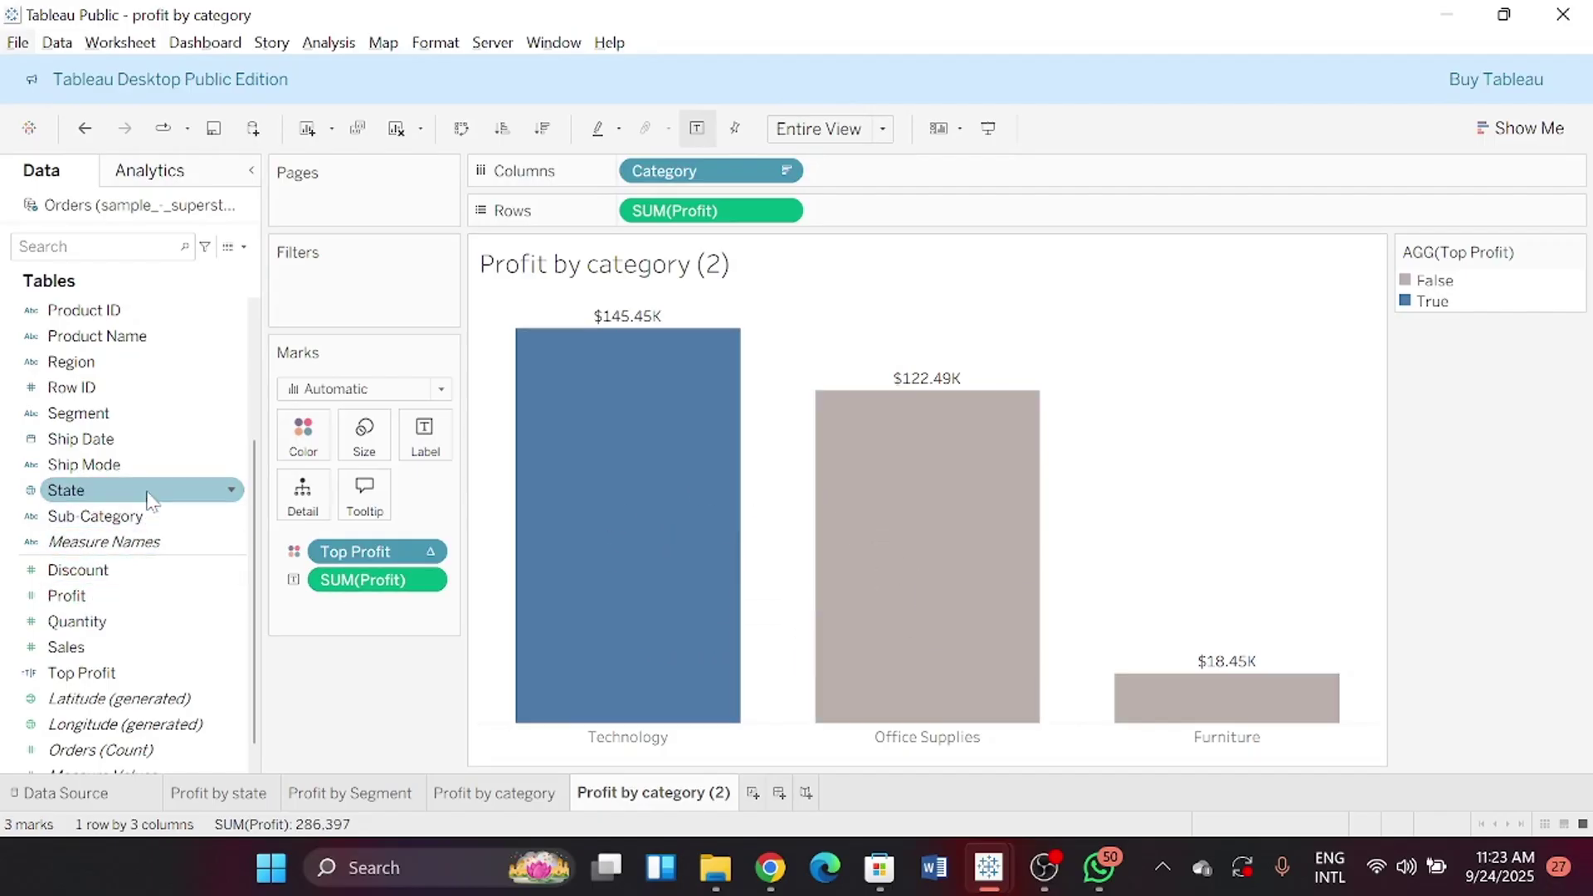
left_click_drag(137, 522, 727, 177)
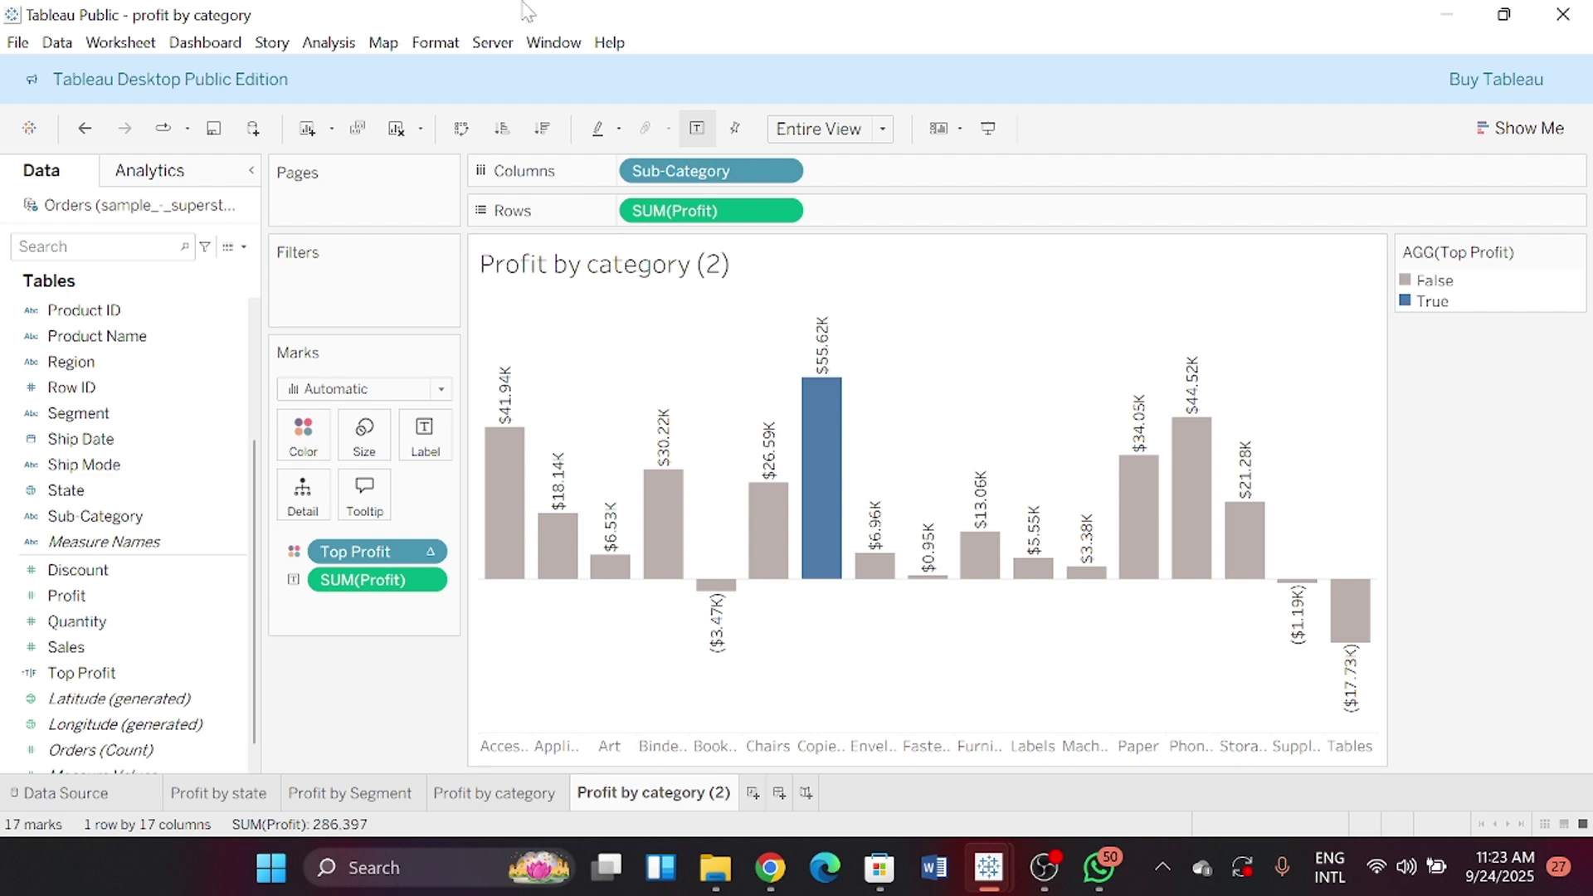
Sort the sub-category bars by descending profit and rename the duplicated worksheet as "Profit by sub-category"
left_click(542, 128)
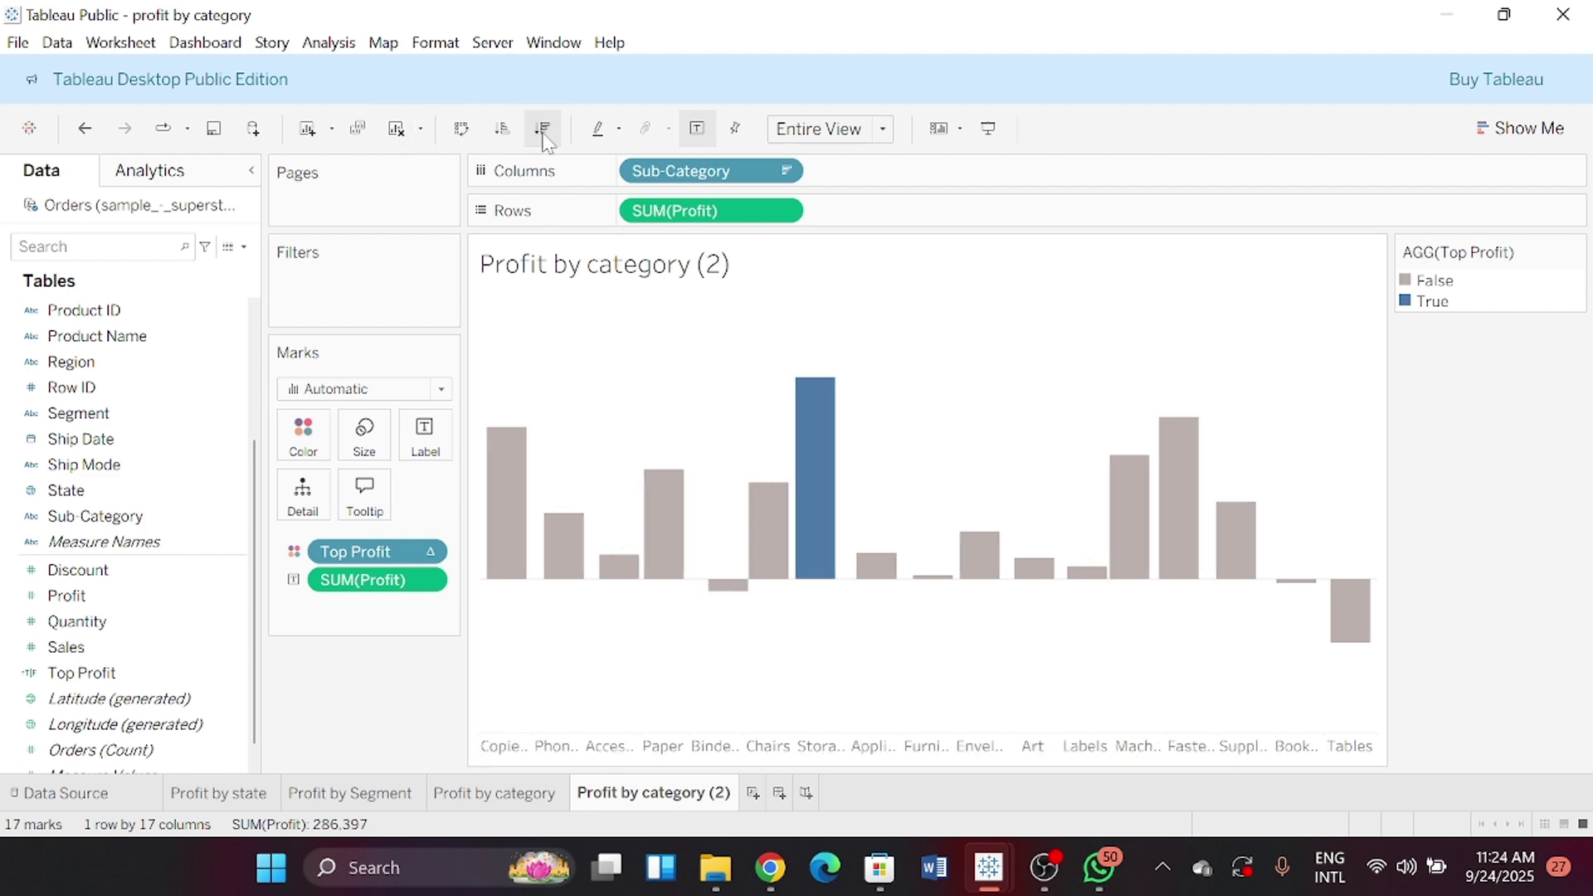
double_click(704, 794)
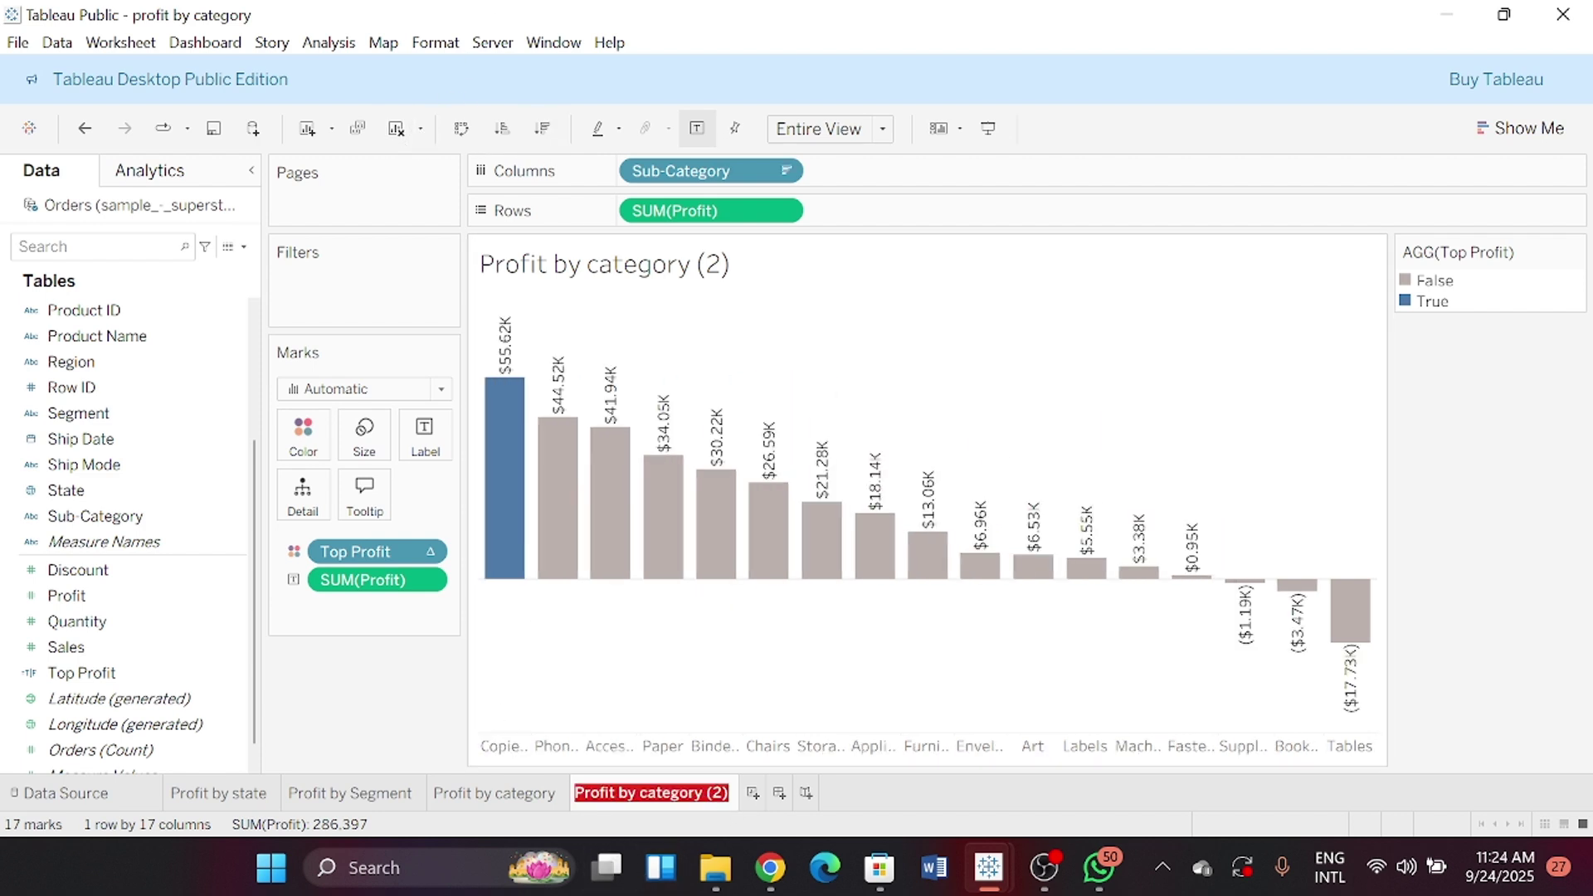
type("Profit by sub-categ")
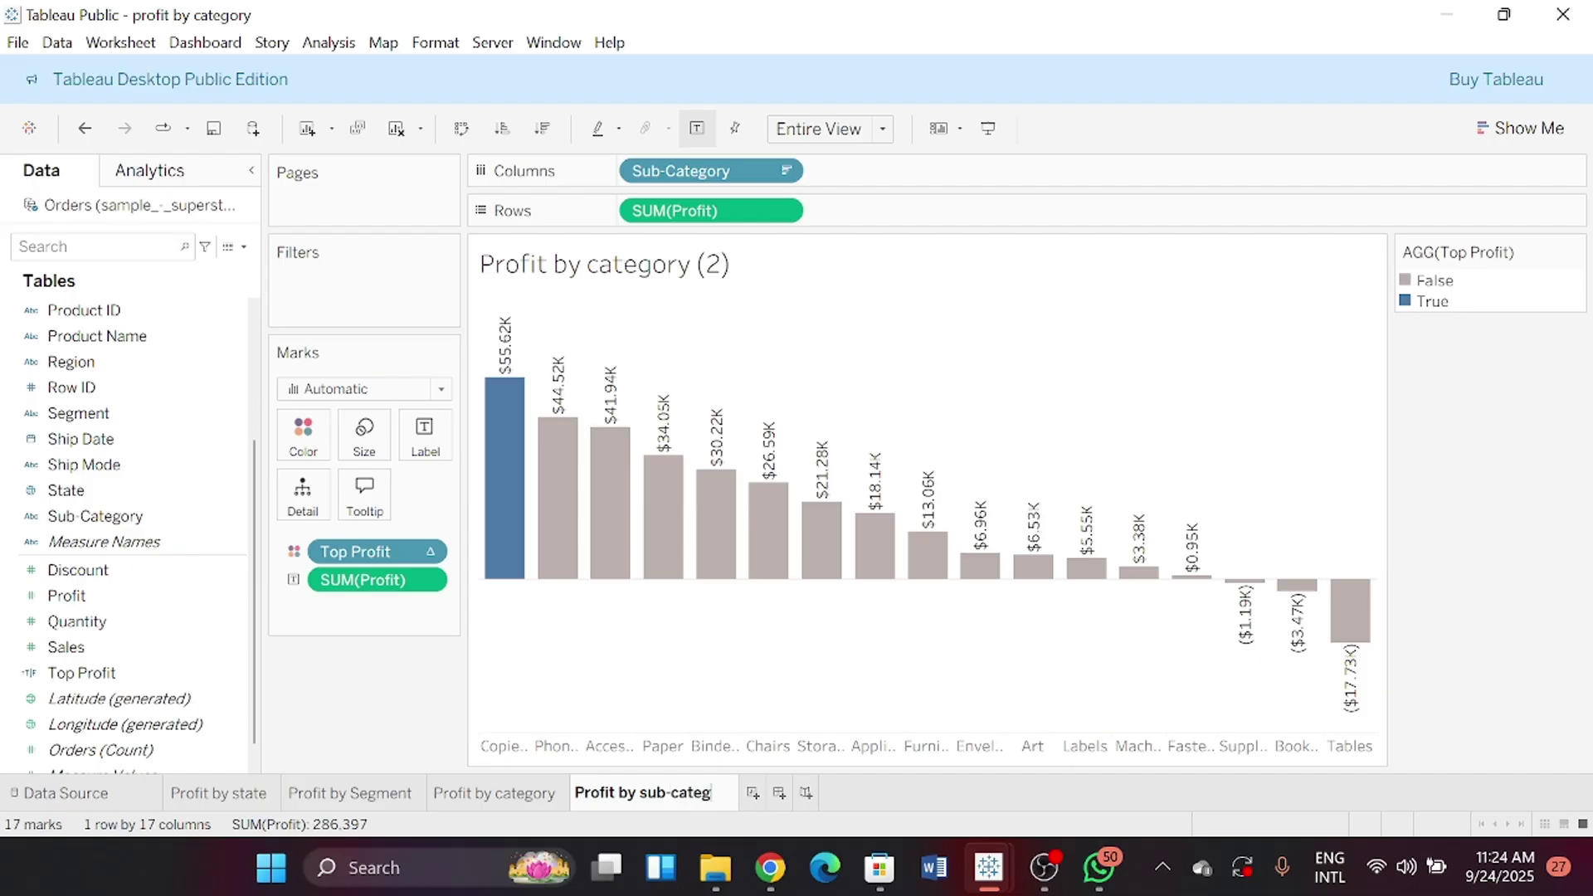
type("ory")
key("Return")
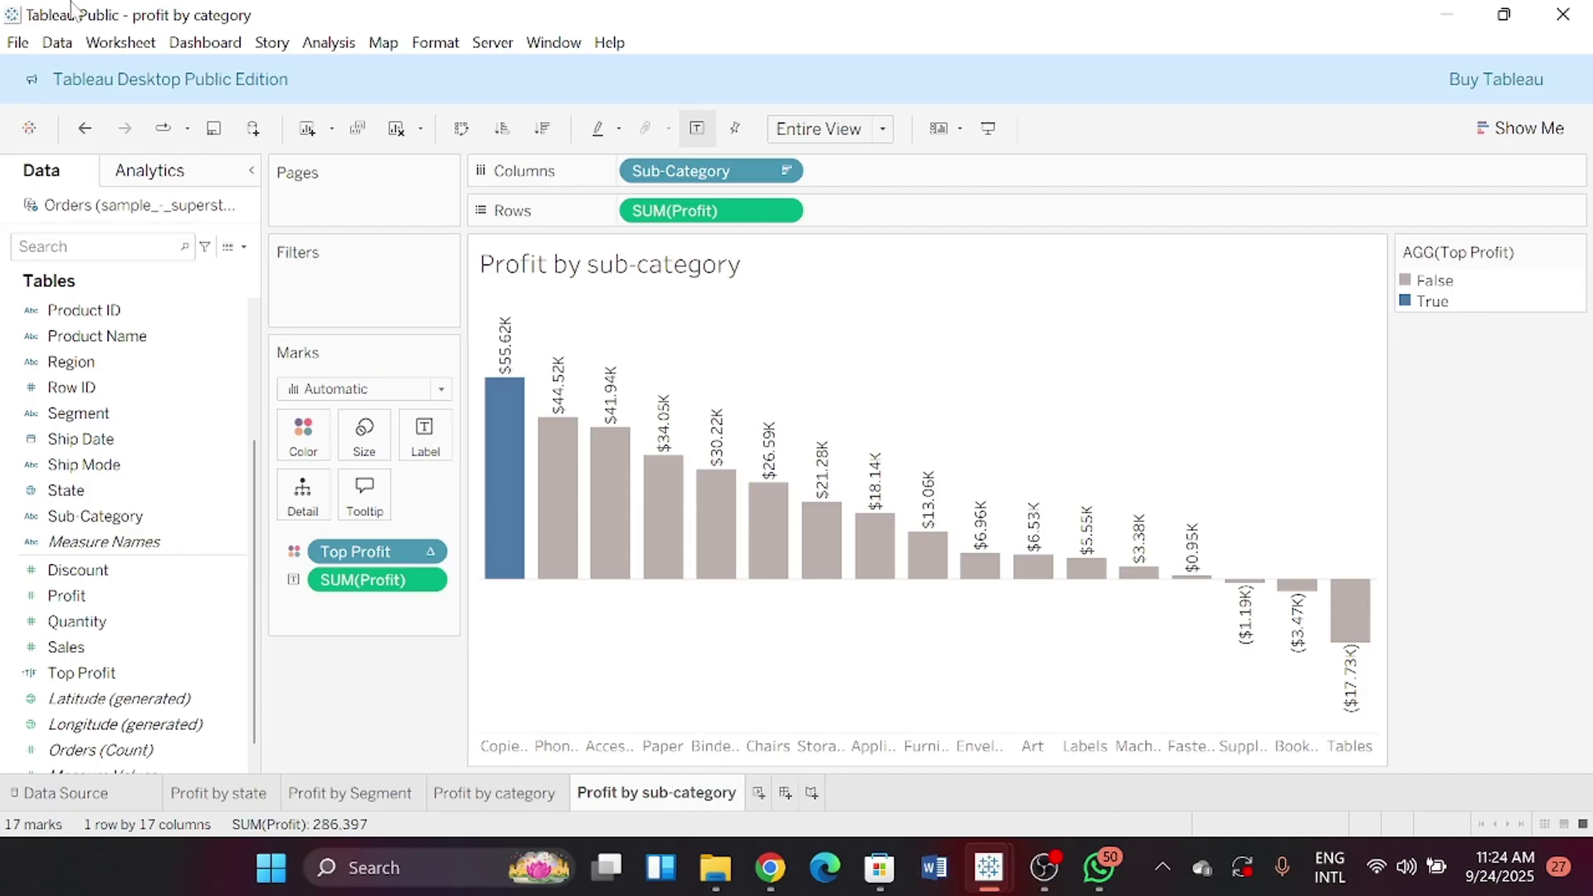
Save a copy of the workbook under the file name "profit by sub-category"
left_click(18, 42)
left_click(50, 235)
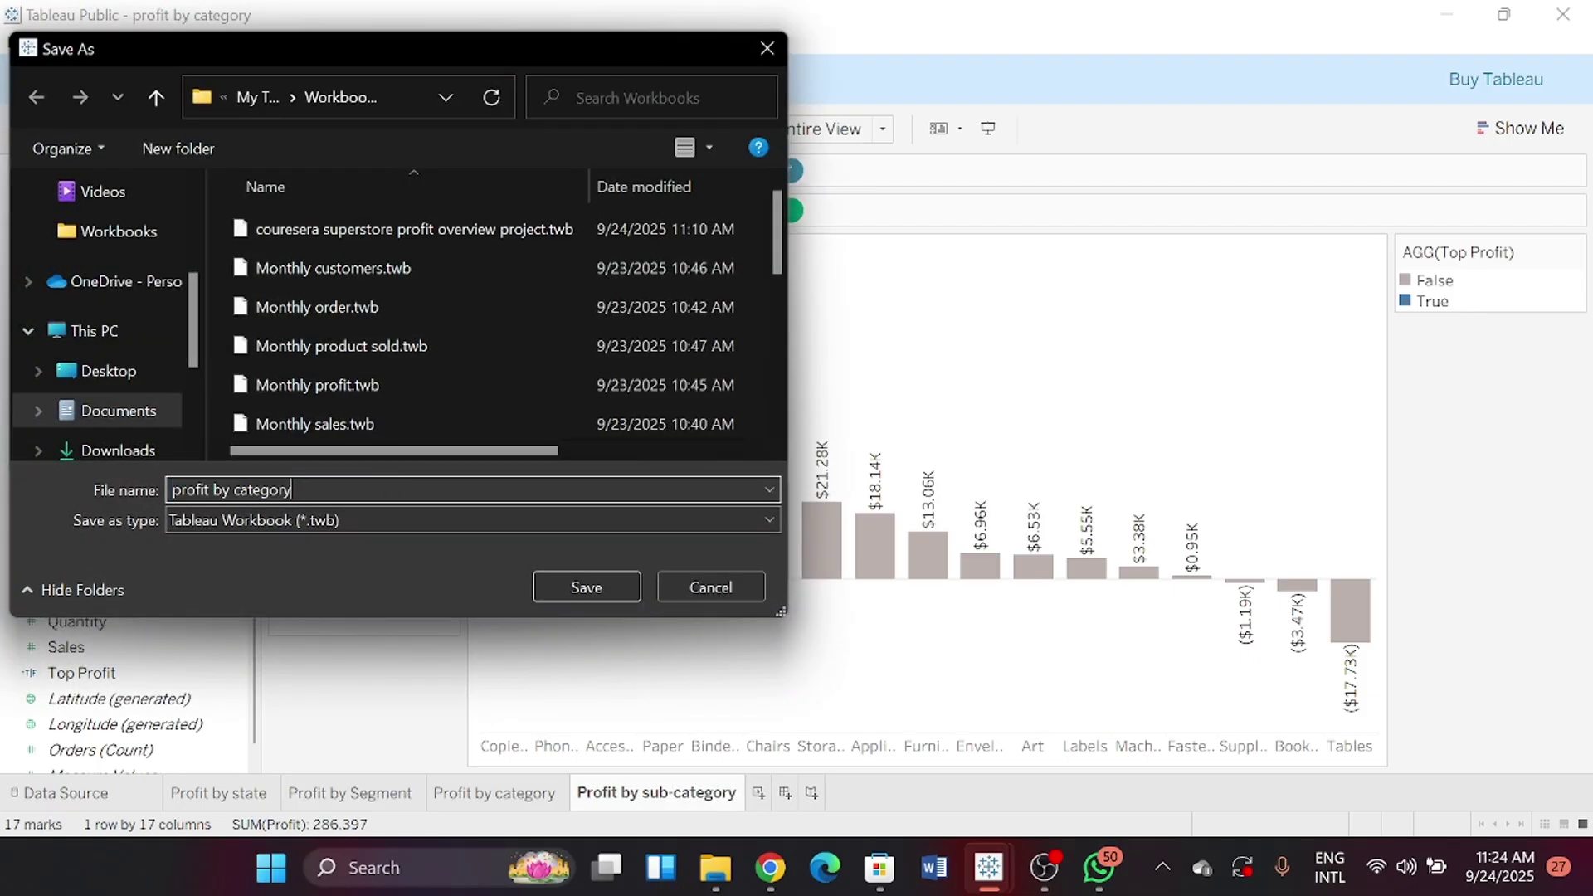
left_click(233, 490)
type("sub-")
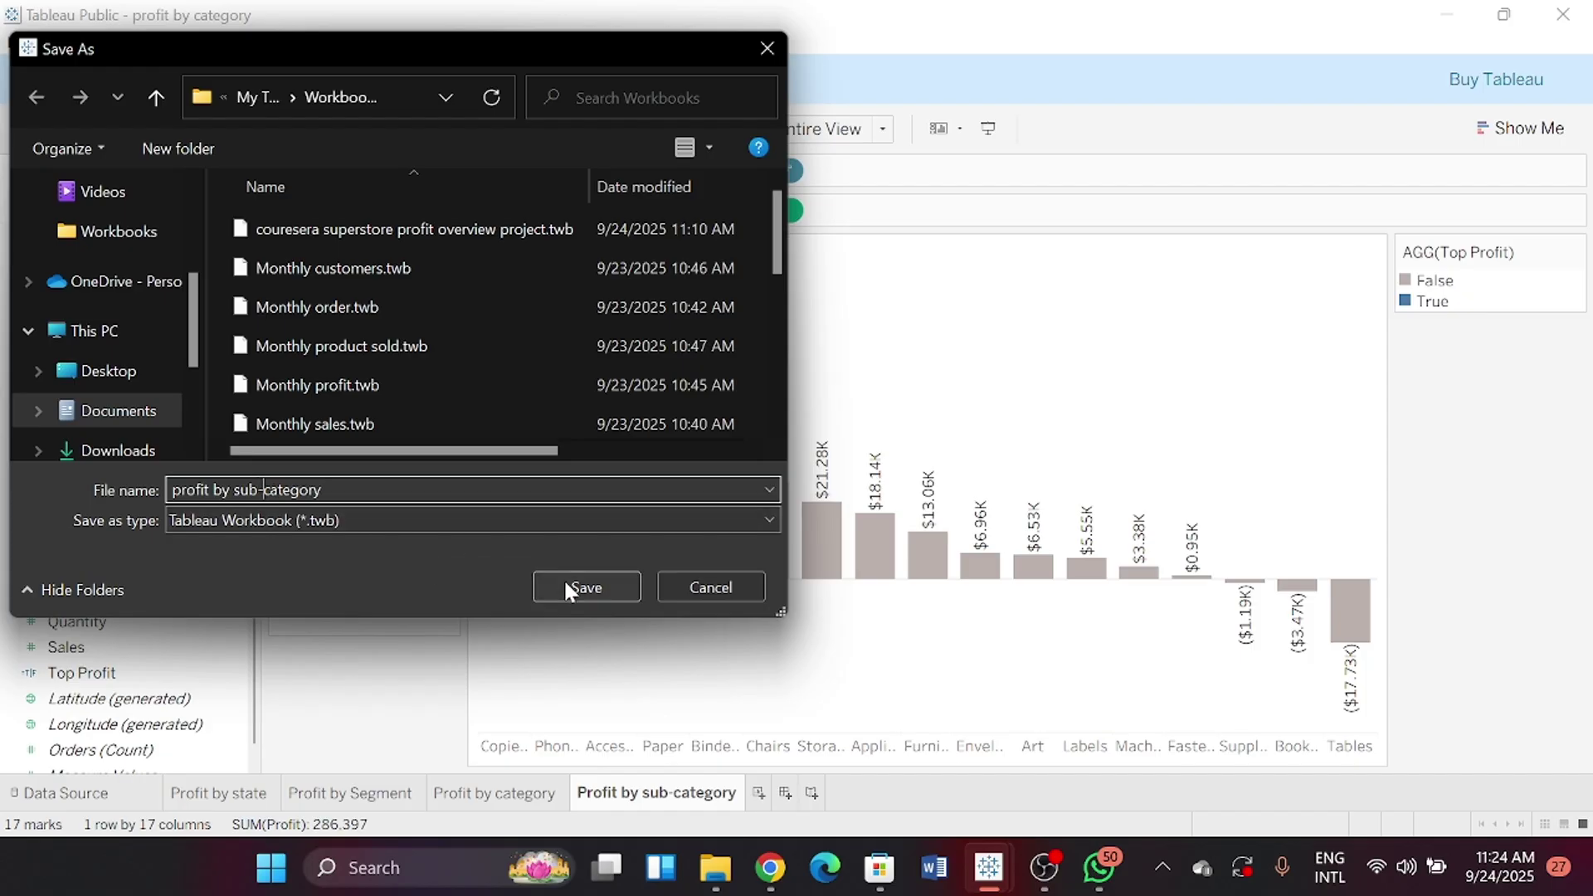
left_click(585, 586)
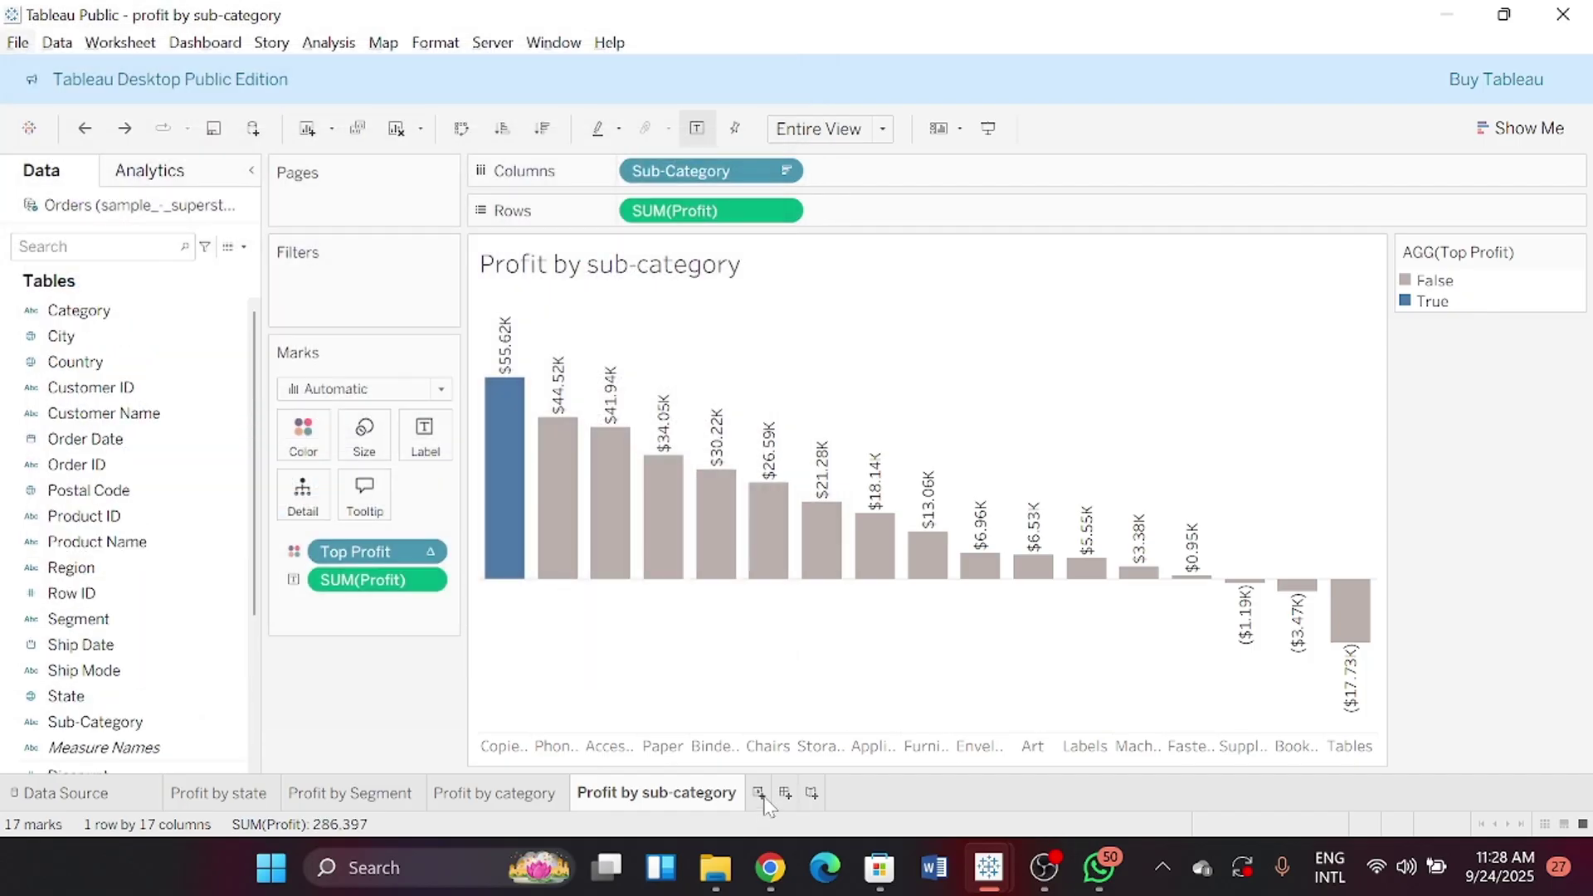
Add a new worksheet and place Order Date in its columns as the continuous MONTH(Order Date)
left_click(759, 793)
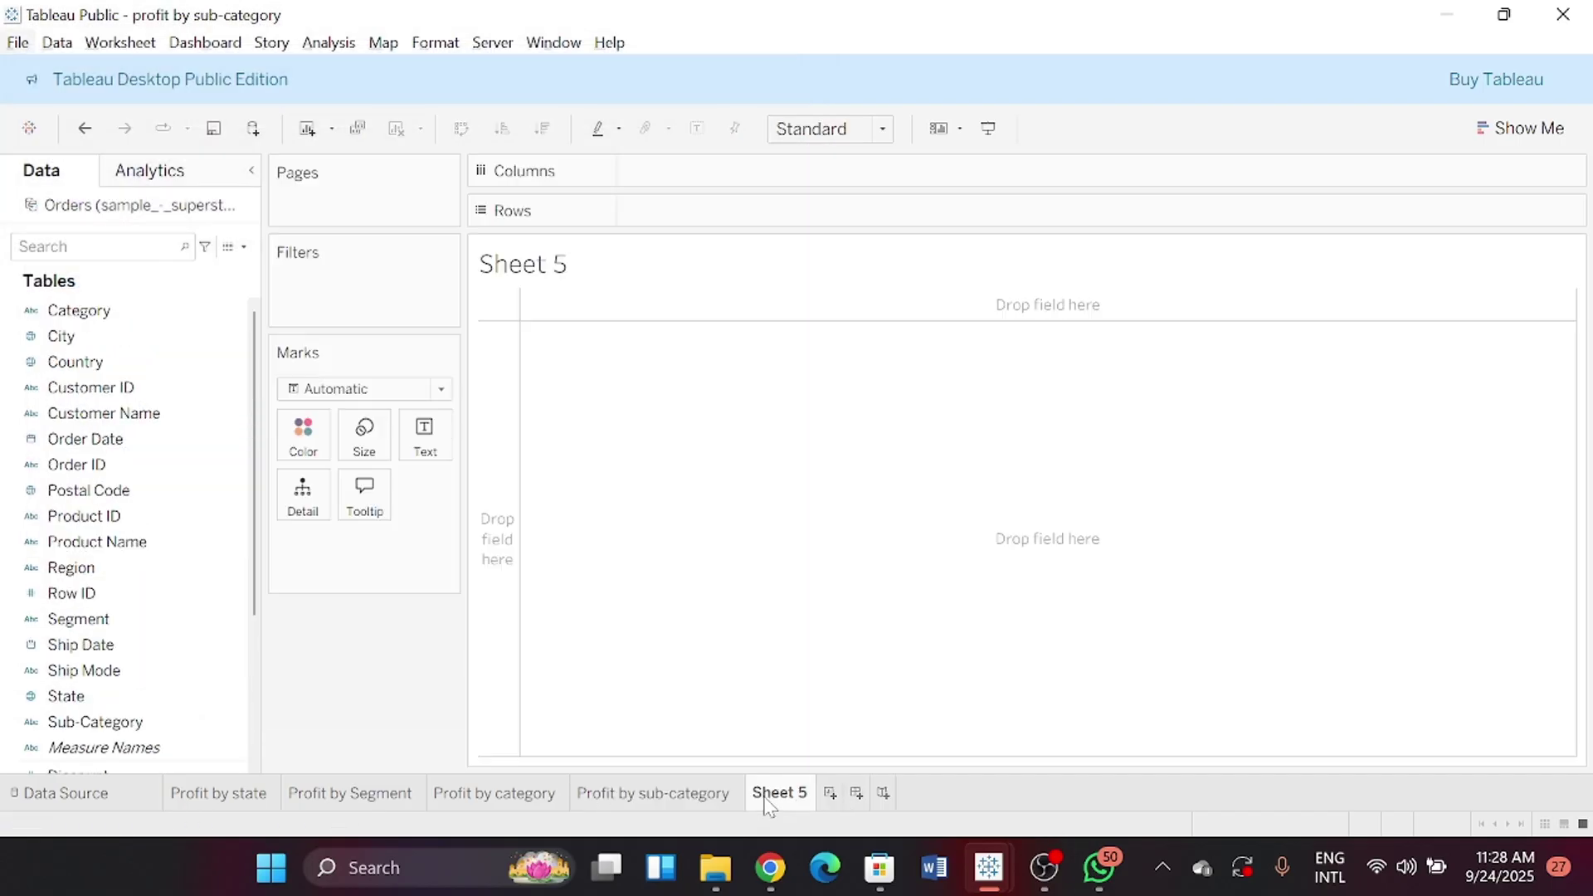
left_click(87, 365)
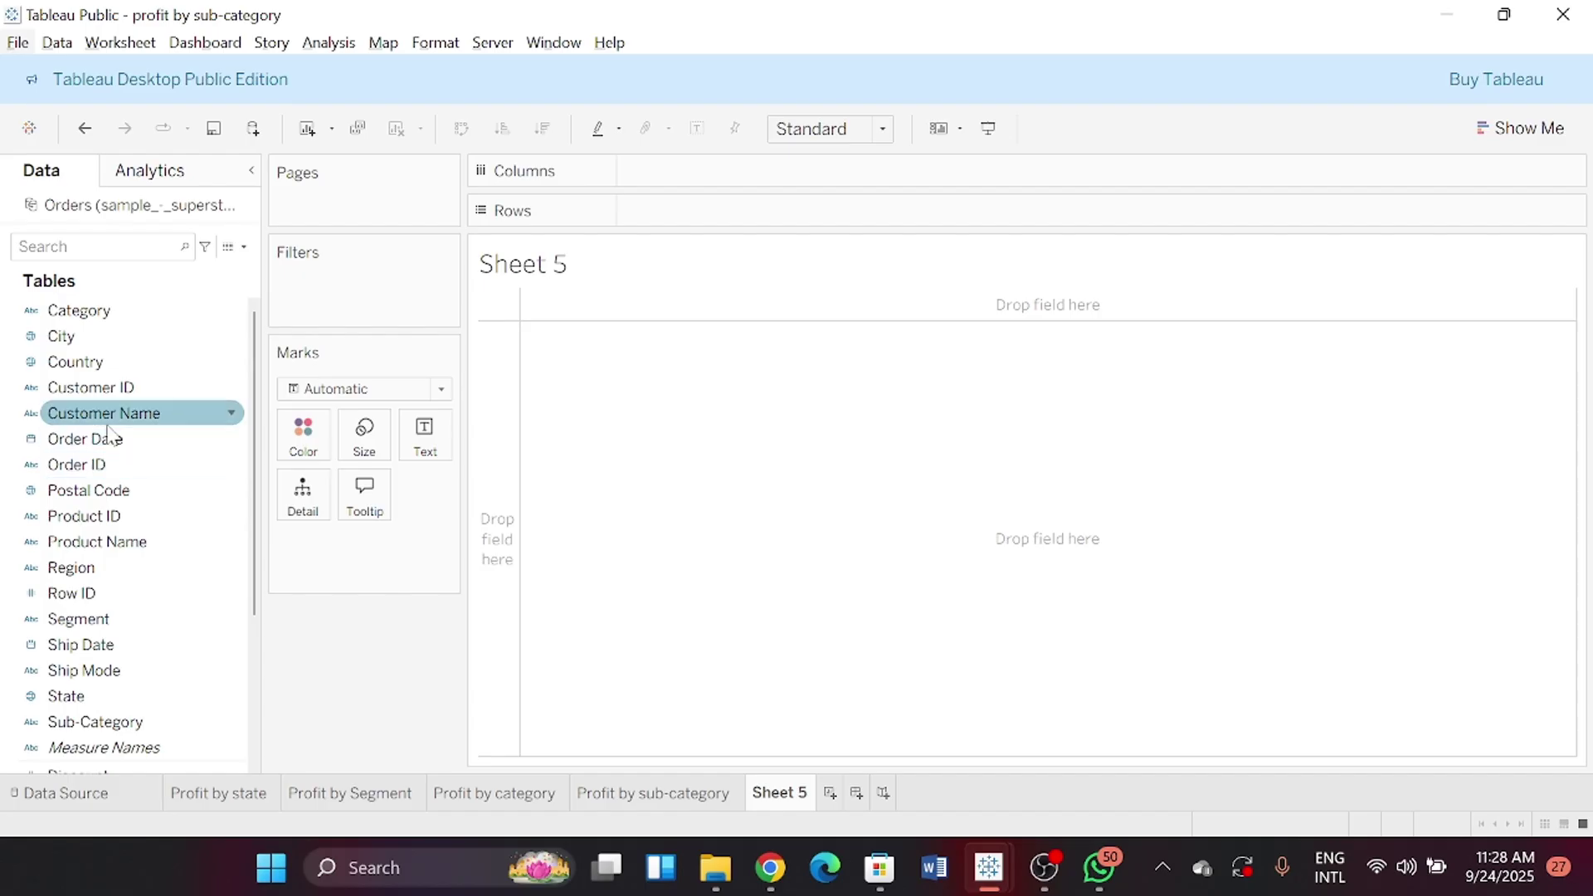
left_click_drag(110, 445, 697, 183)
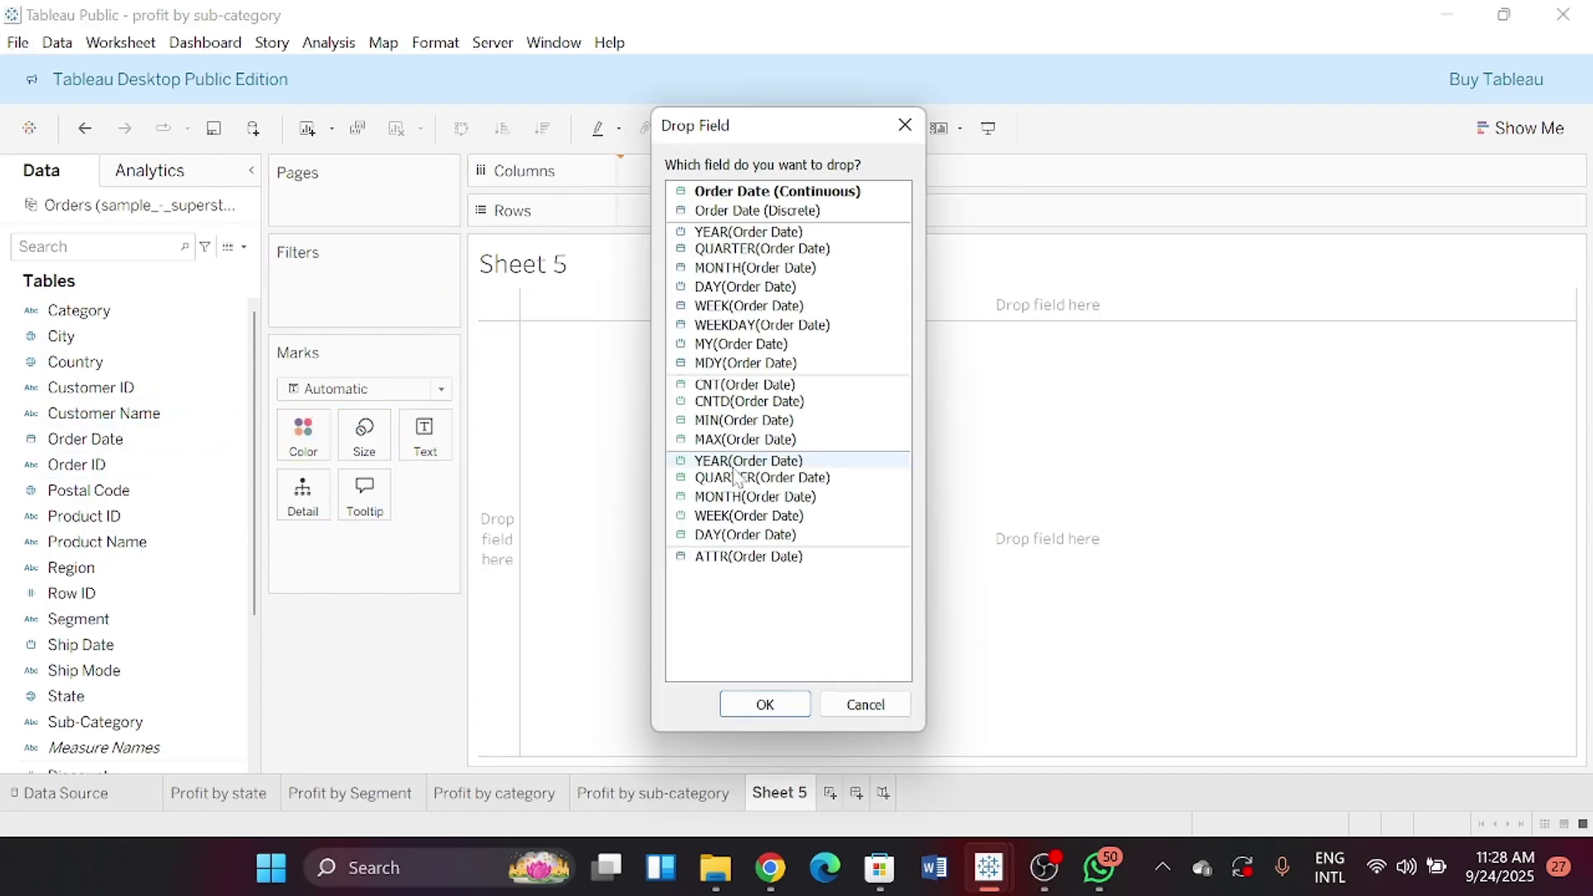
left_click(761, 500)
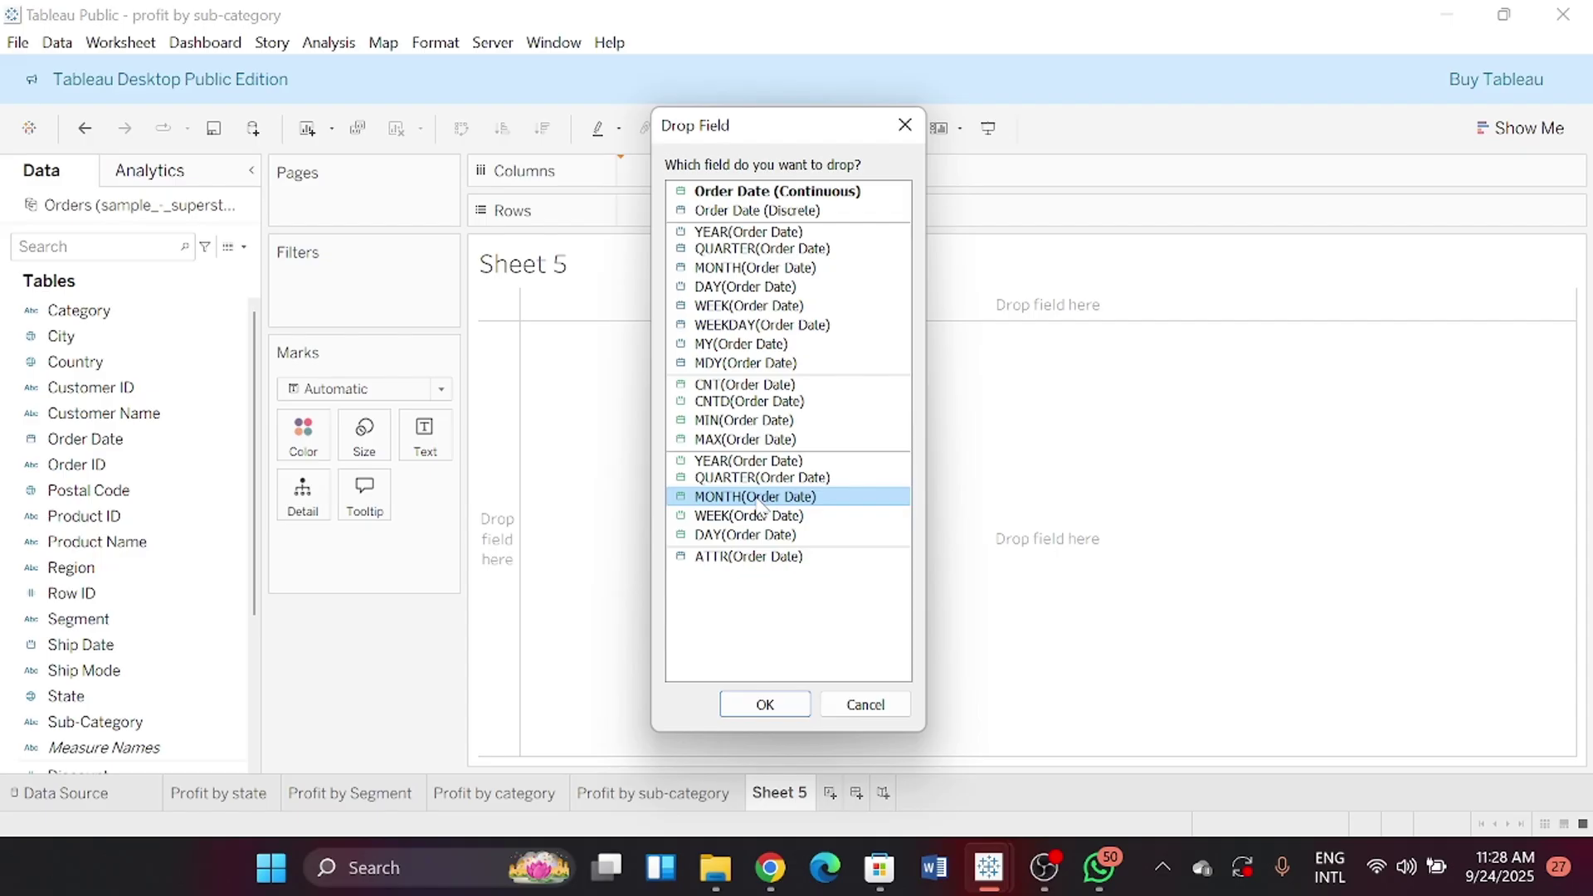
left_click(767, 715)
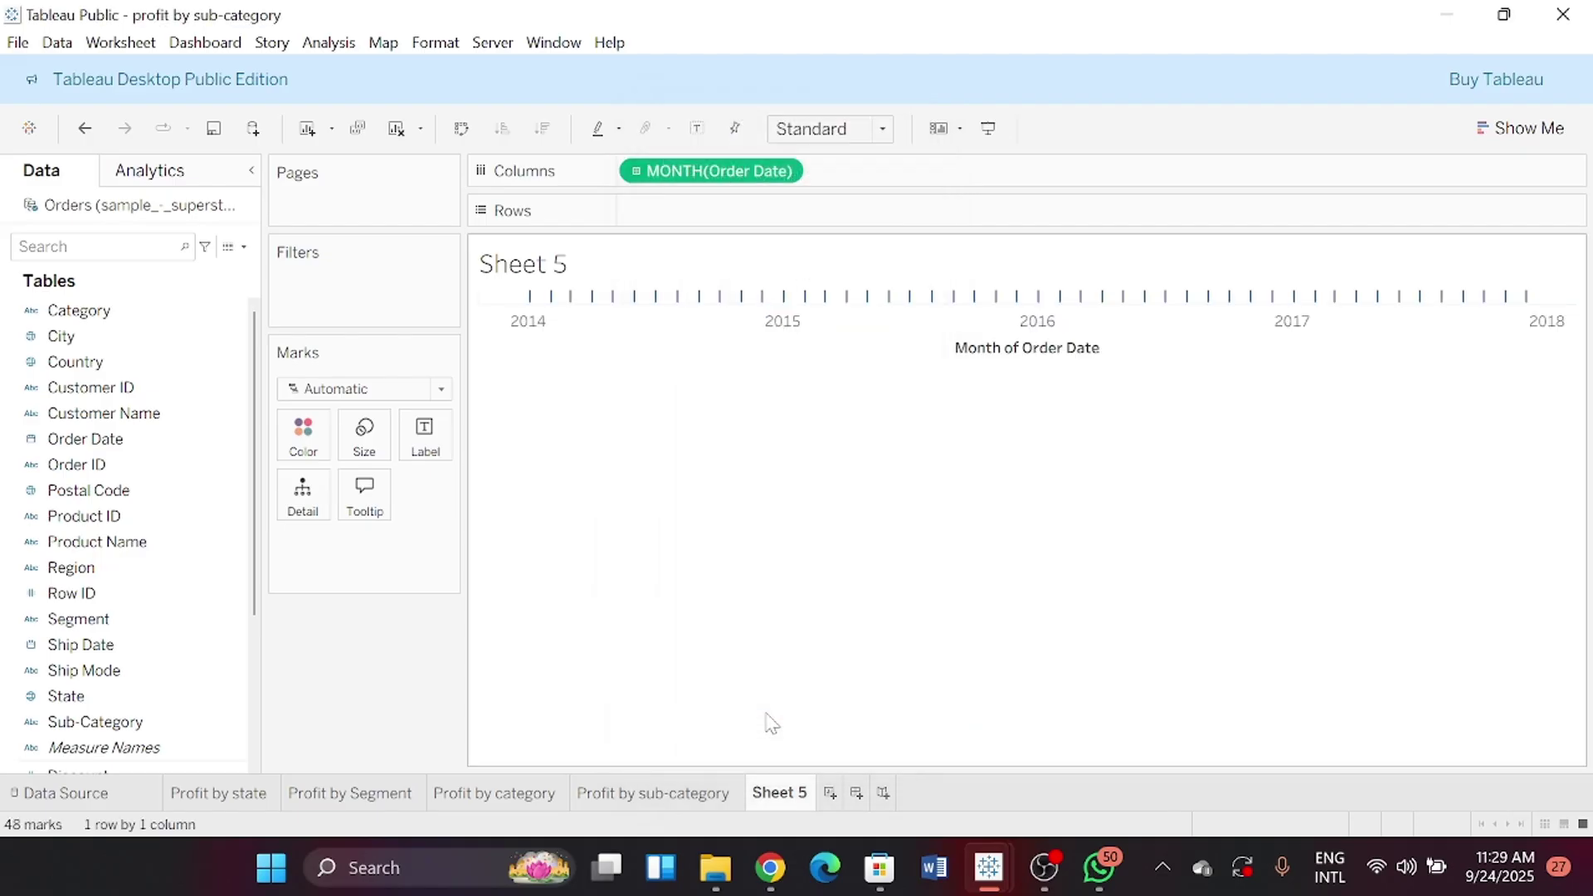
scroll(224, 669, "down", 3)
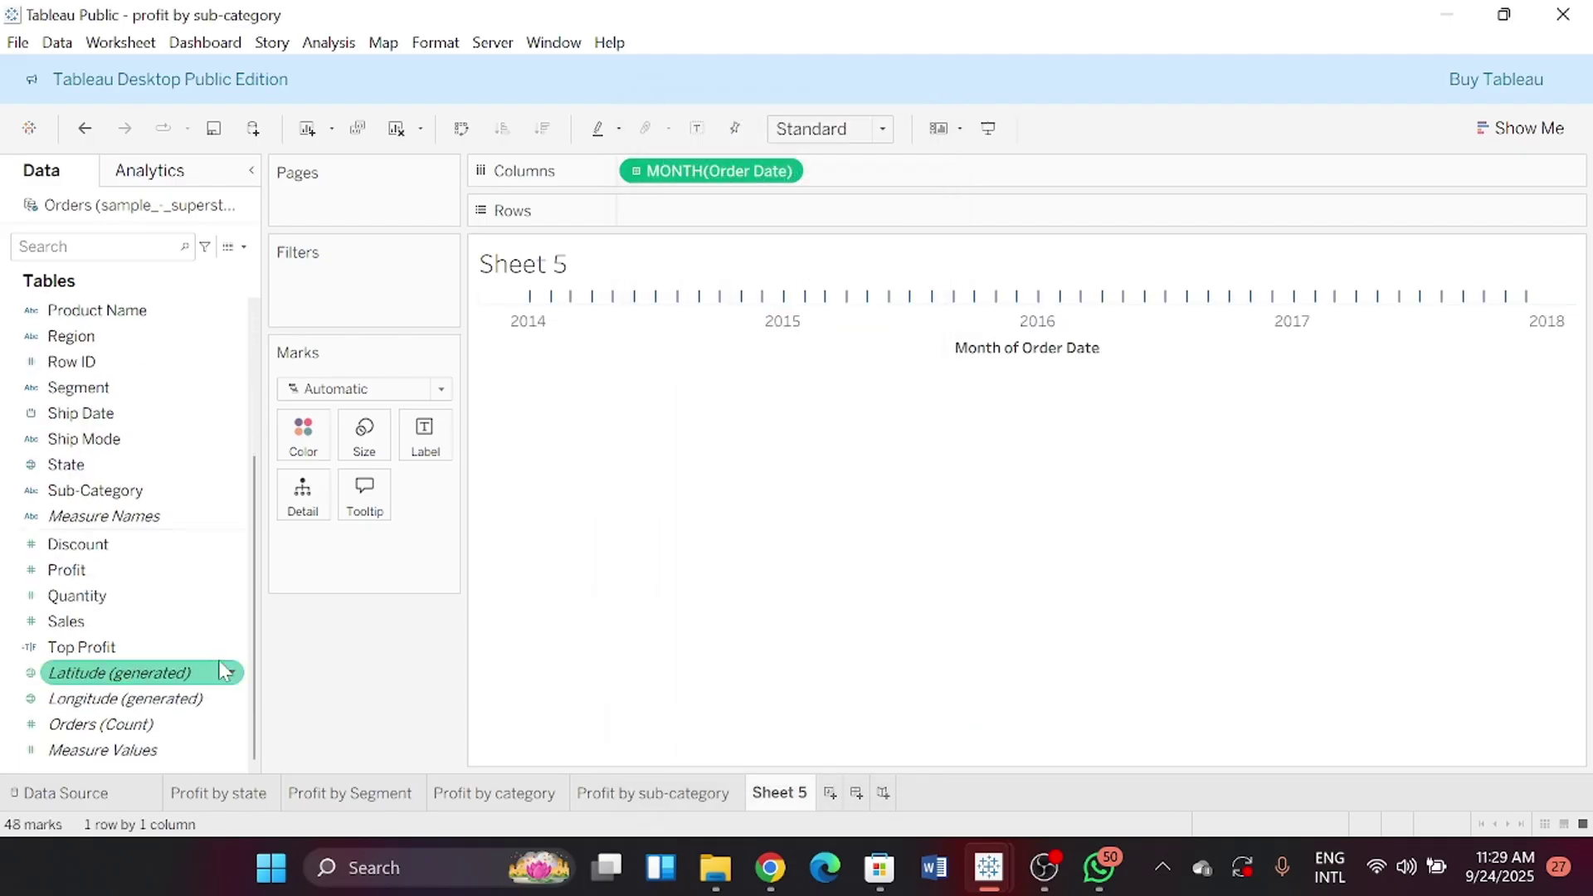
Add Profit to the rows of the monthly worksheet and hide the headers of both the Profit and Month of Order Date axes
double_click(183, 576)
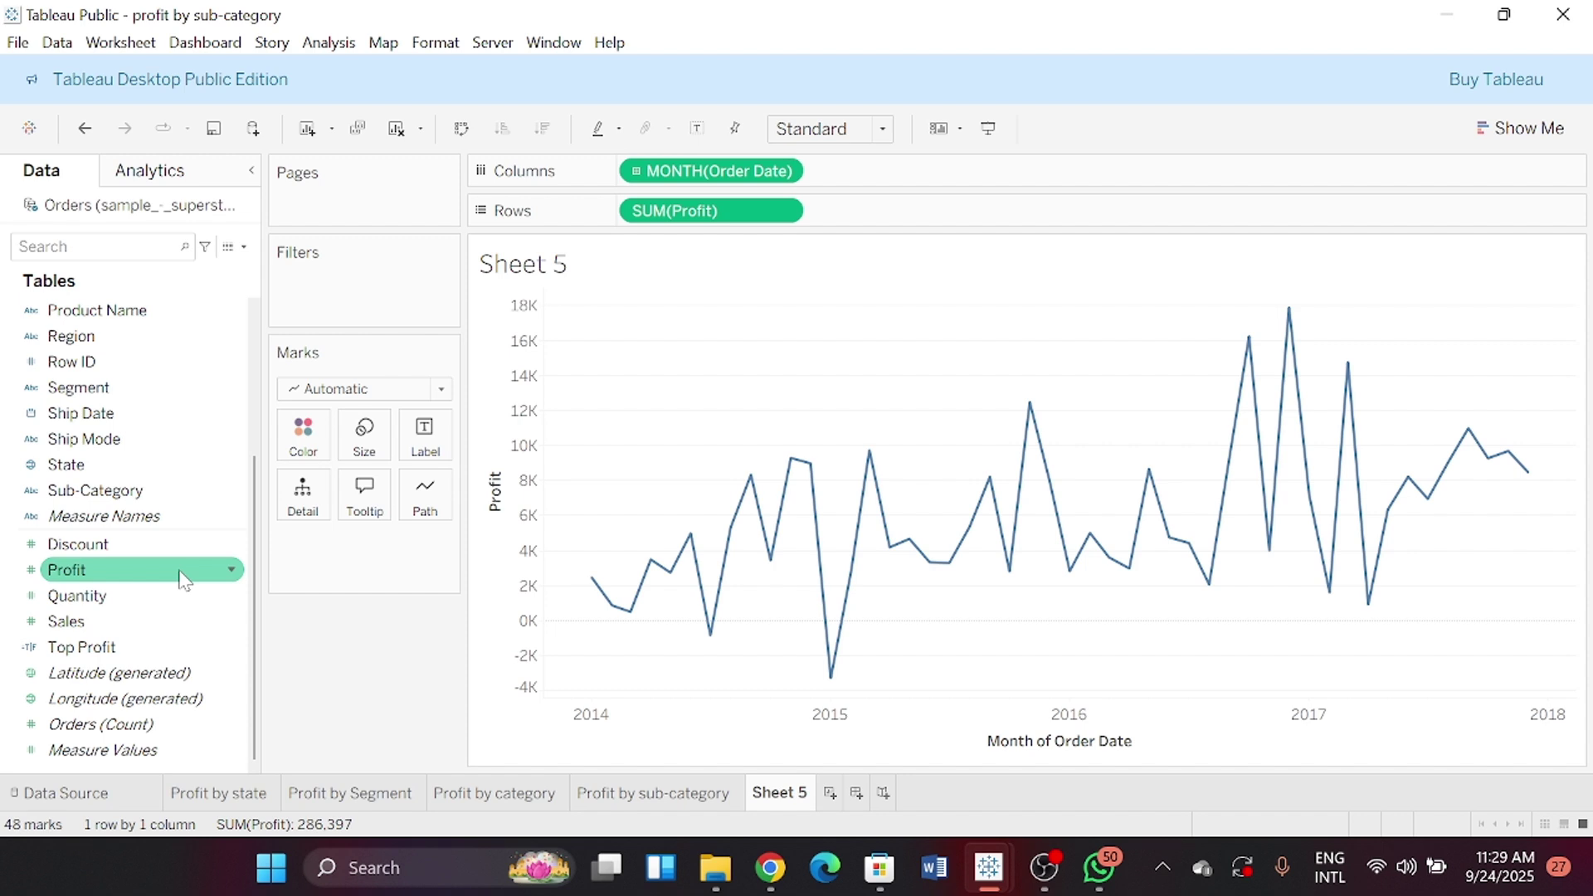
left_click(524, 371)
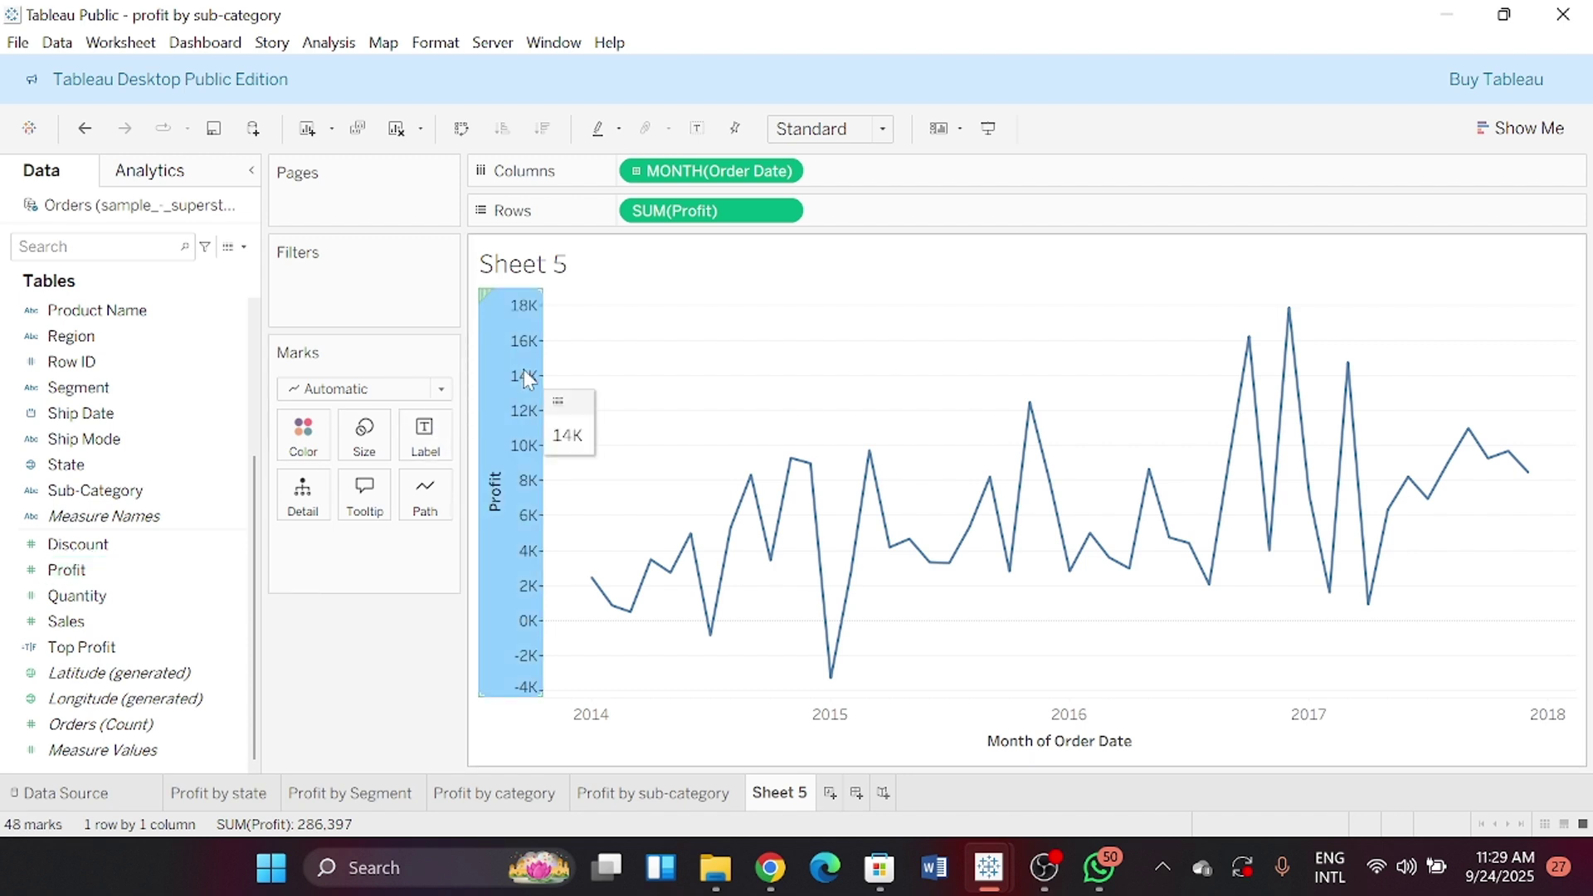
right_click(525, 370)
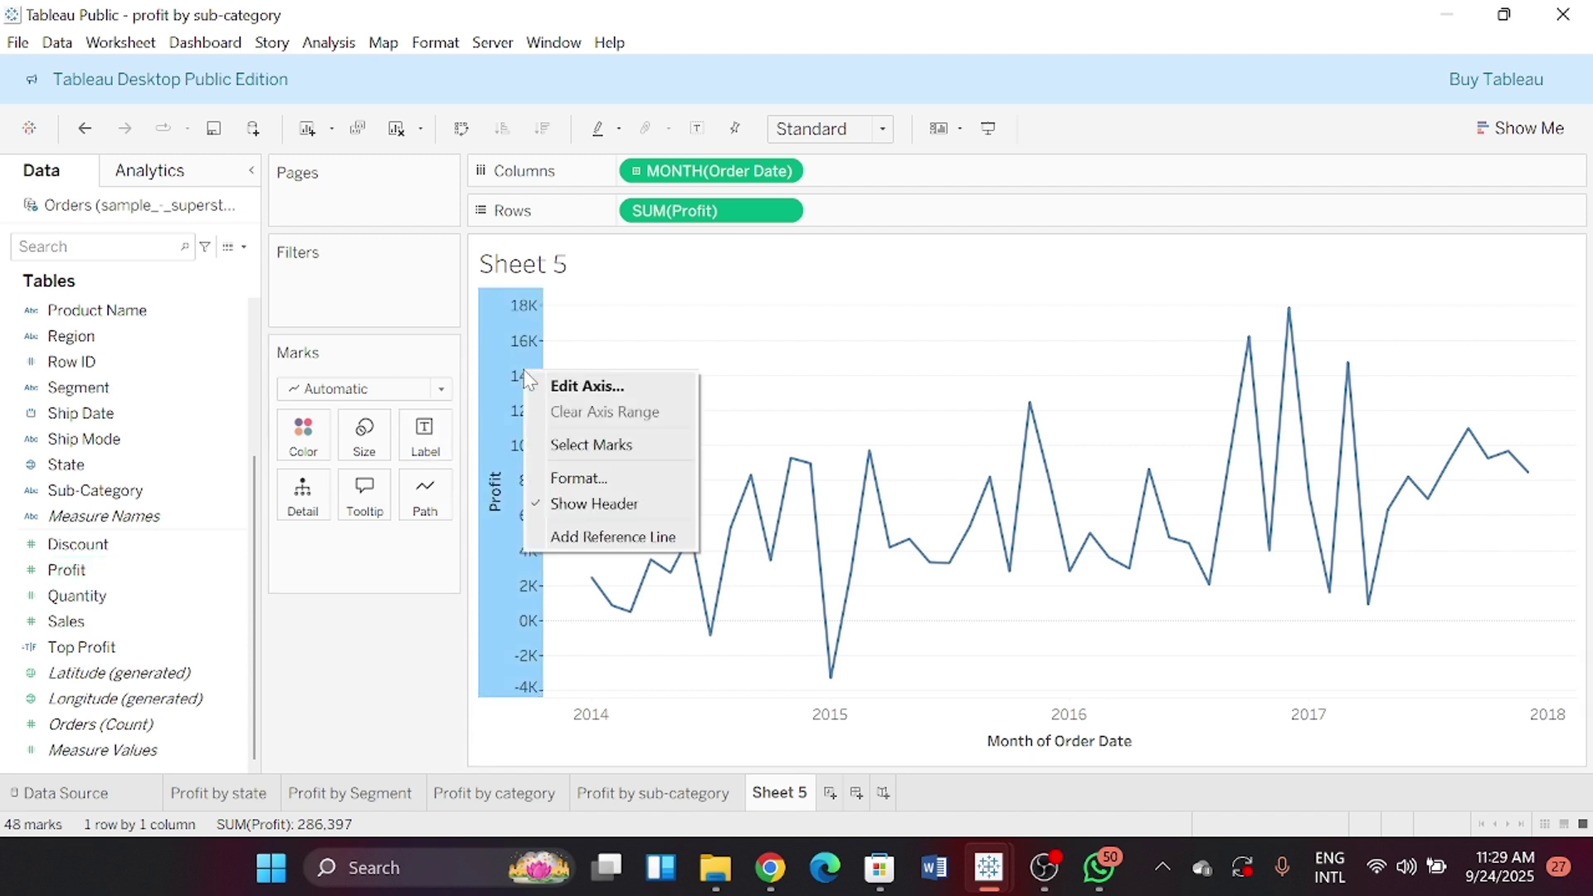
left_click(594, 504)
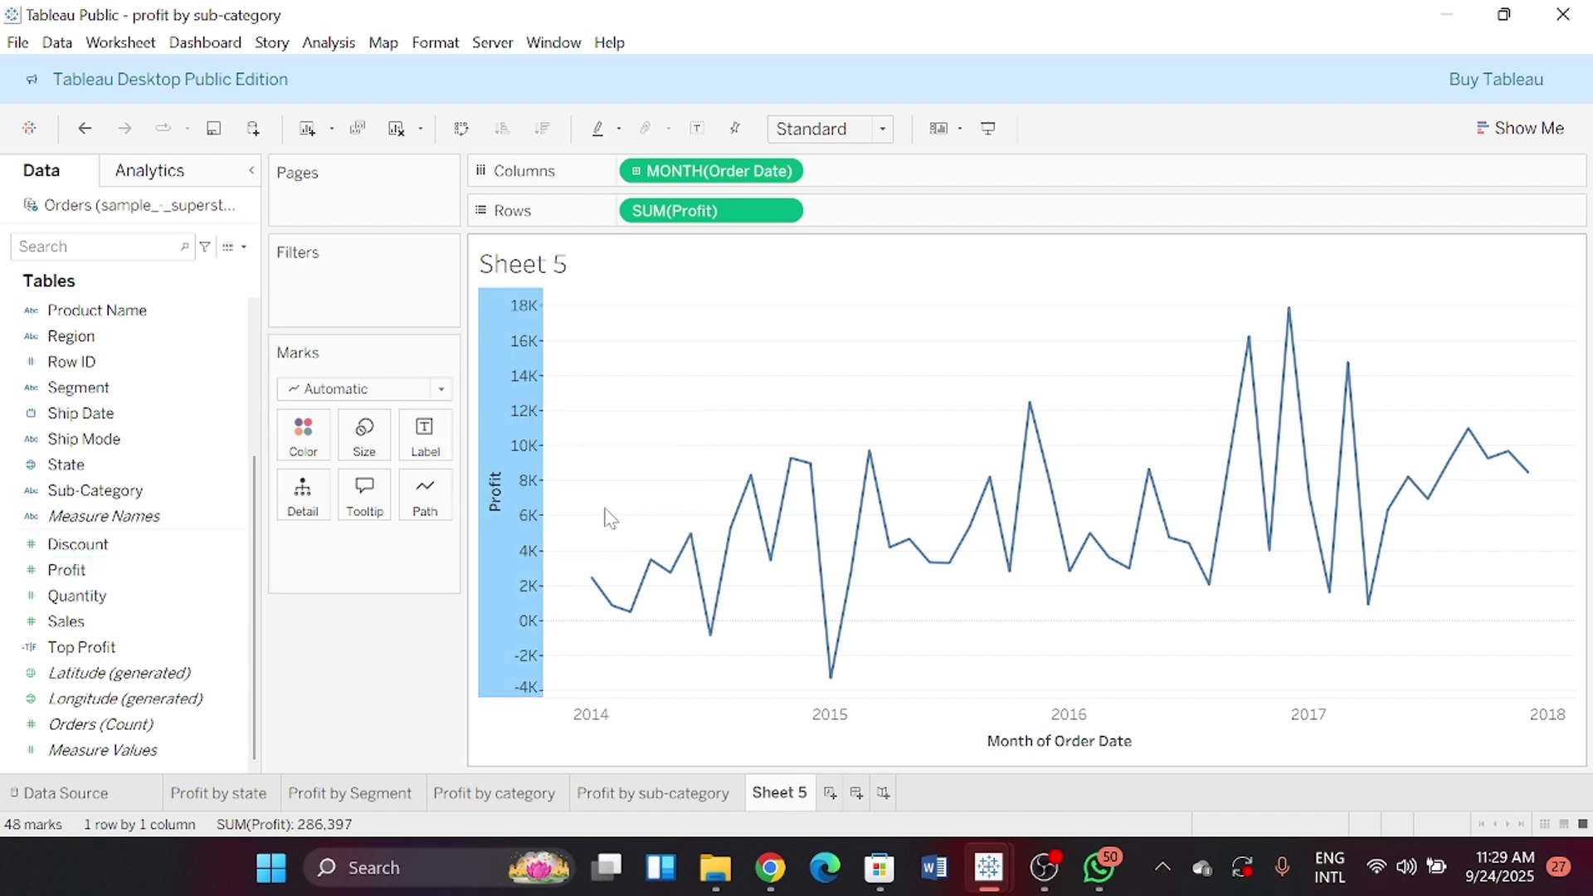
left_click(865, 734)
right_click(865, 734)
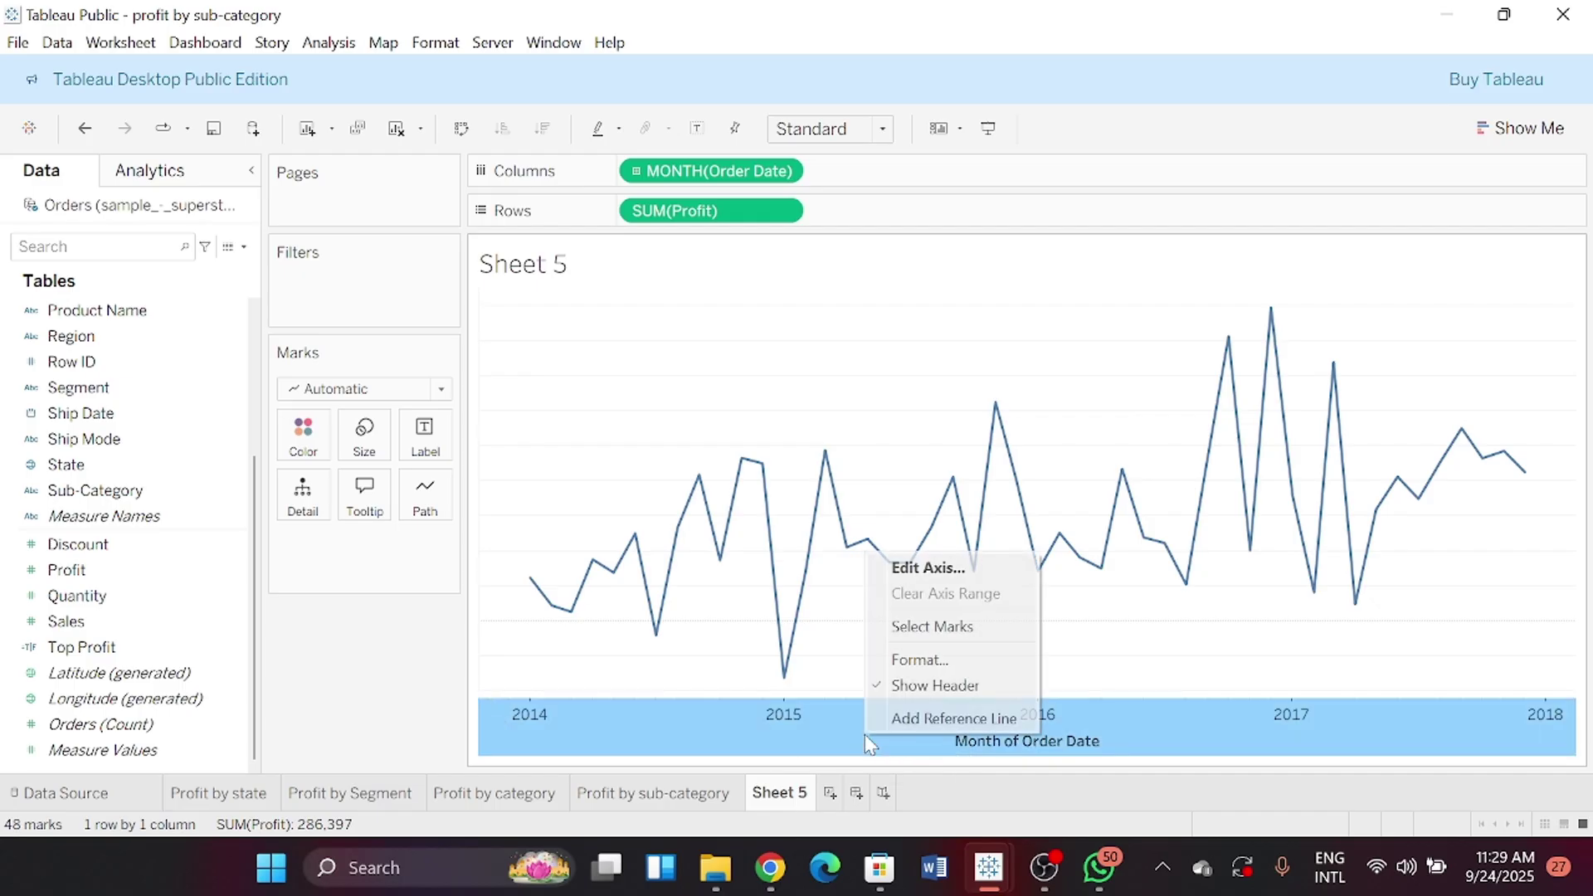
left_click(952, 685)
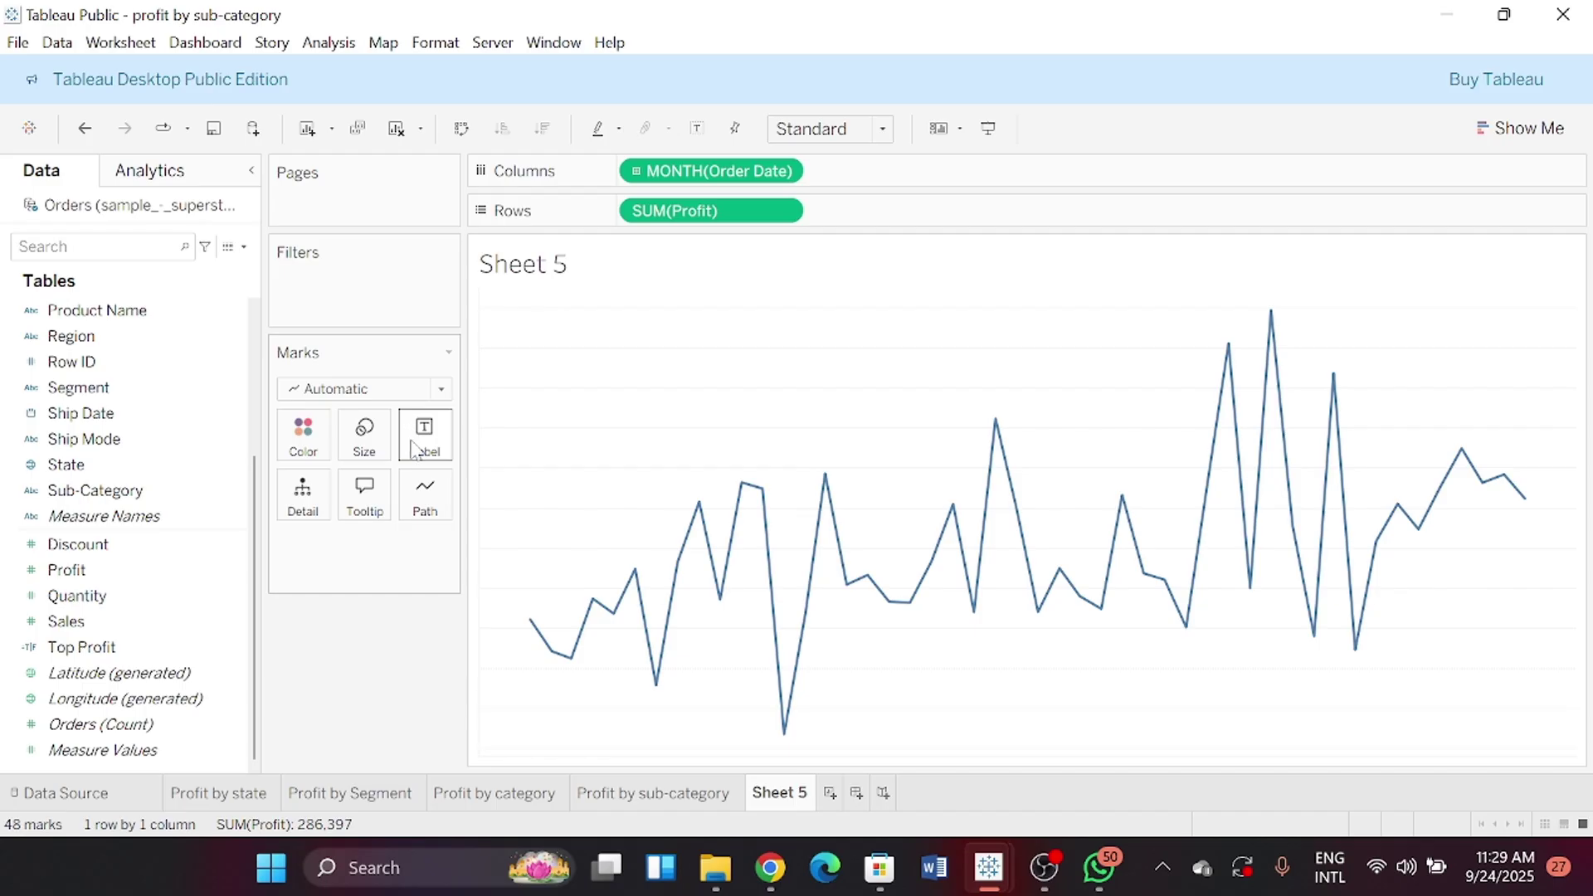
Remove the "Month of Order Date:" and "Profit:" labels from the line chart's tooltip, leaving only the two field values
left_click(365, 496)
left_click_drag(544, 331, 645, 331)
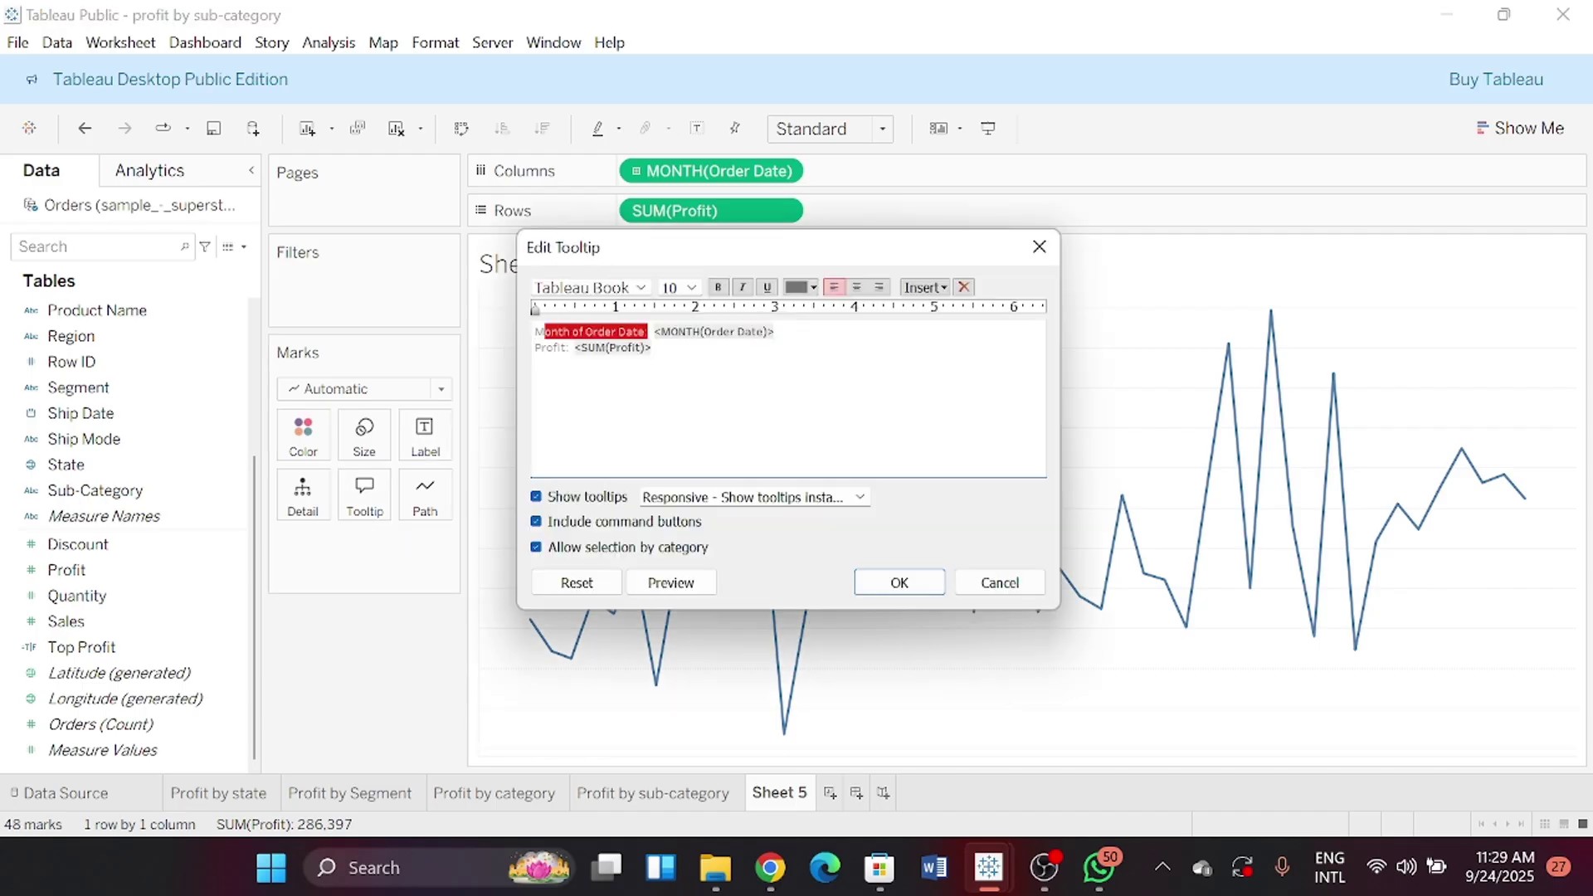
key("BackSpace")
key("shift+Right")
key("BackSpace")
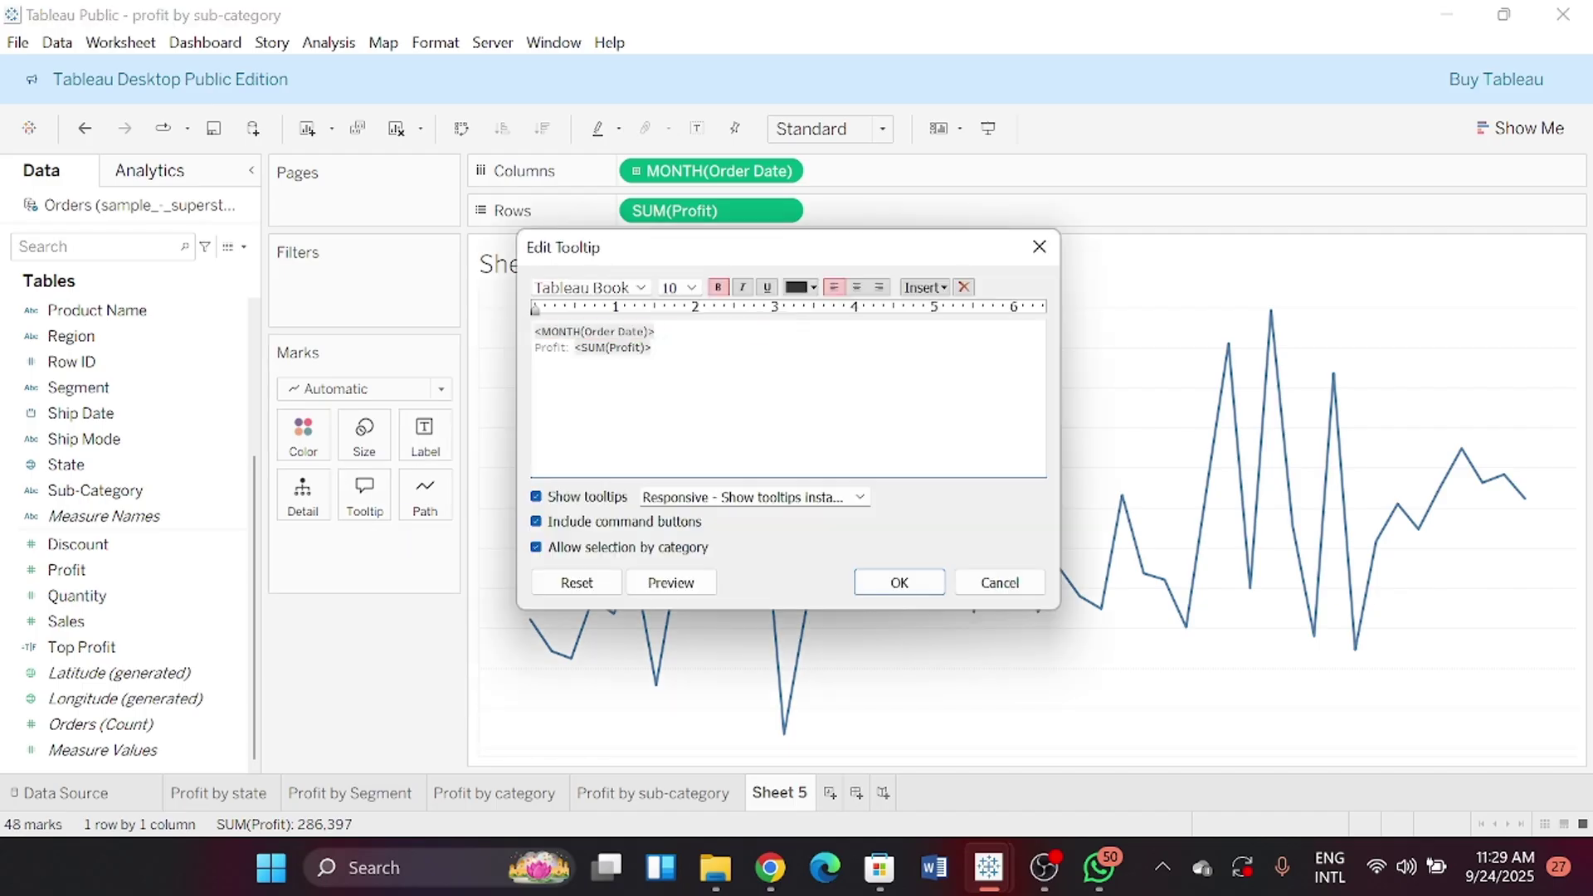
left_click_drag(569, 346, 497, 354)
key("BackSpace")
key("shift+Right")
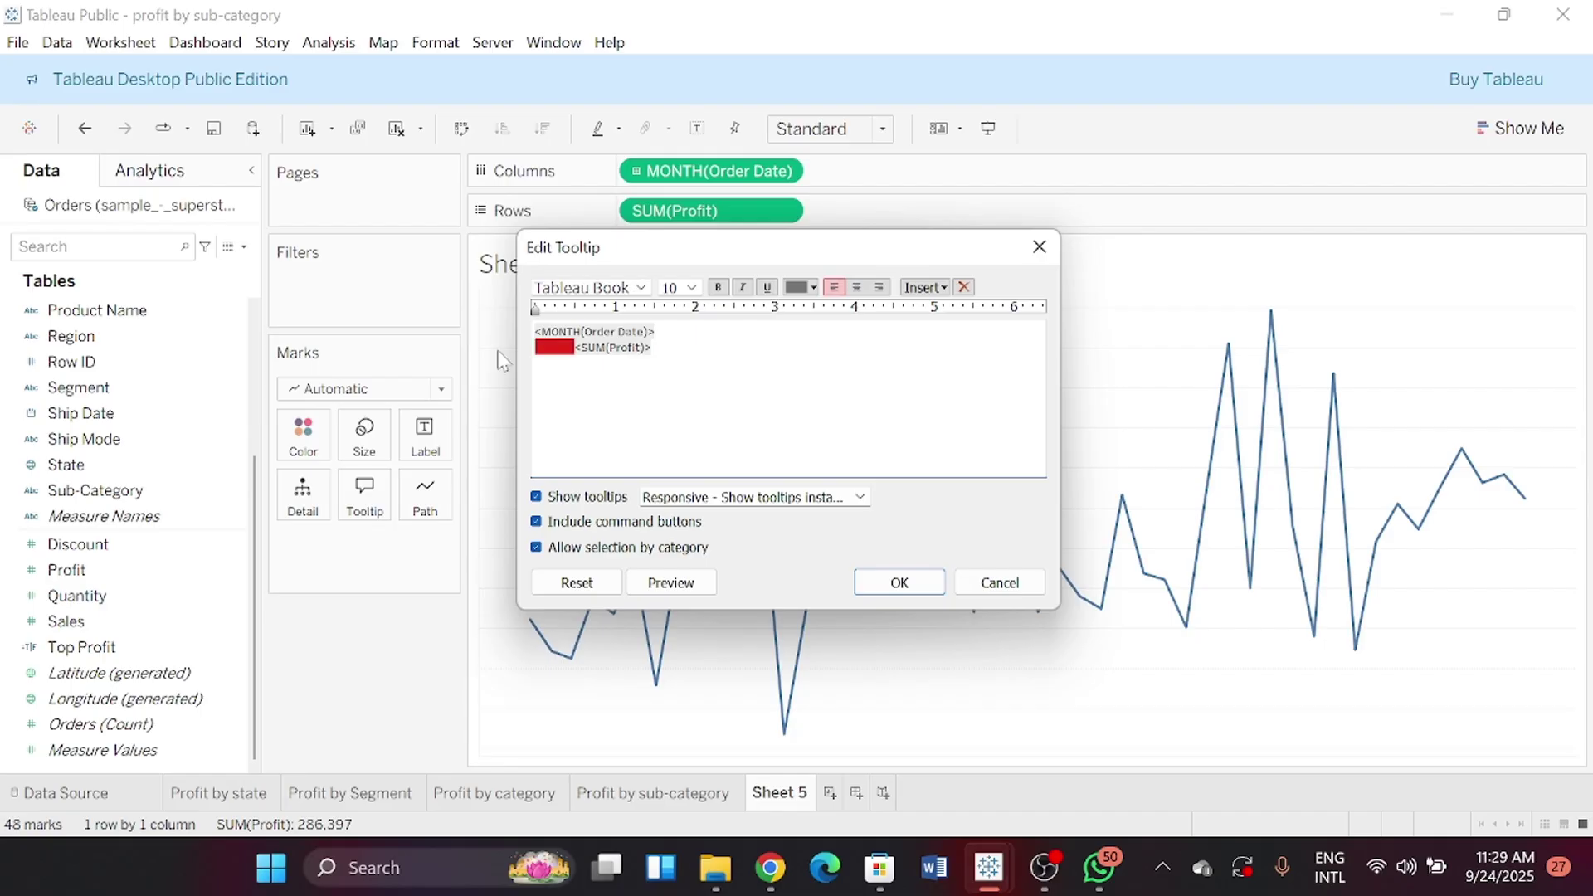
key("BackSpace")
Center all the tooltip text and remove the bold formatting from the MONTH(Order Date) field
key("ctrl+a")
left_click(863, 290)
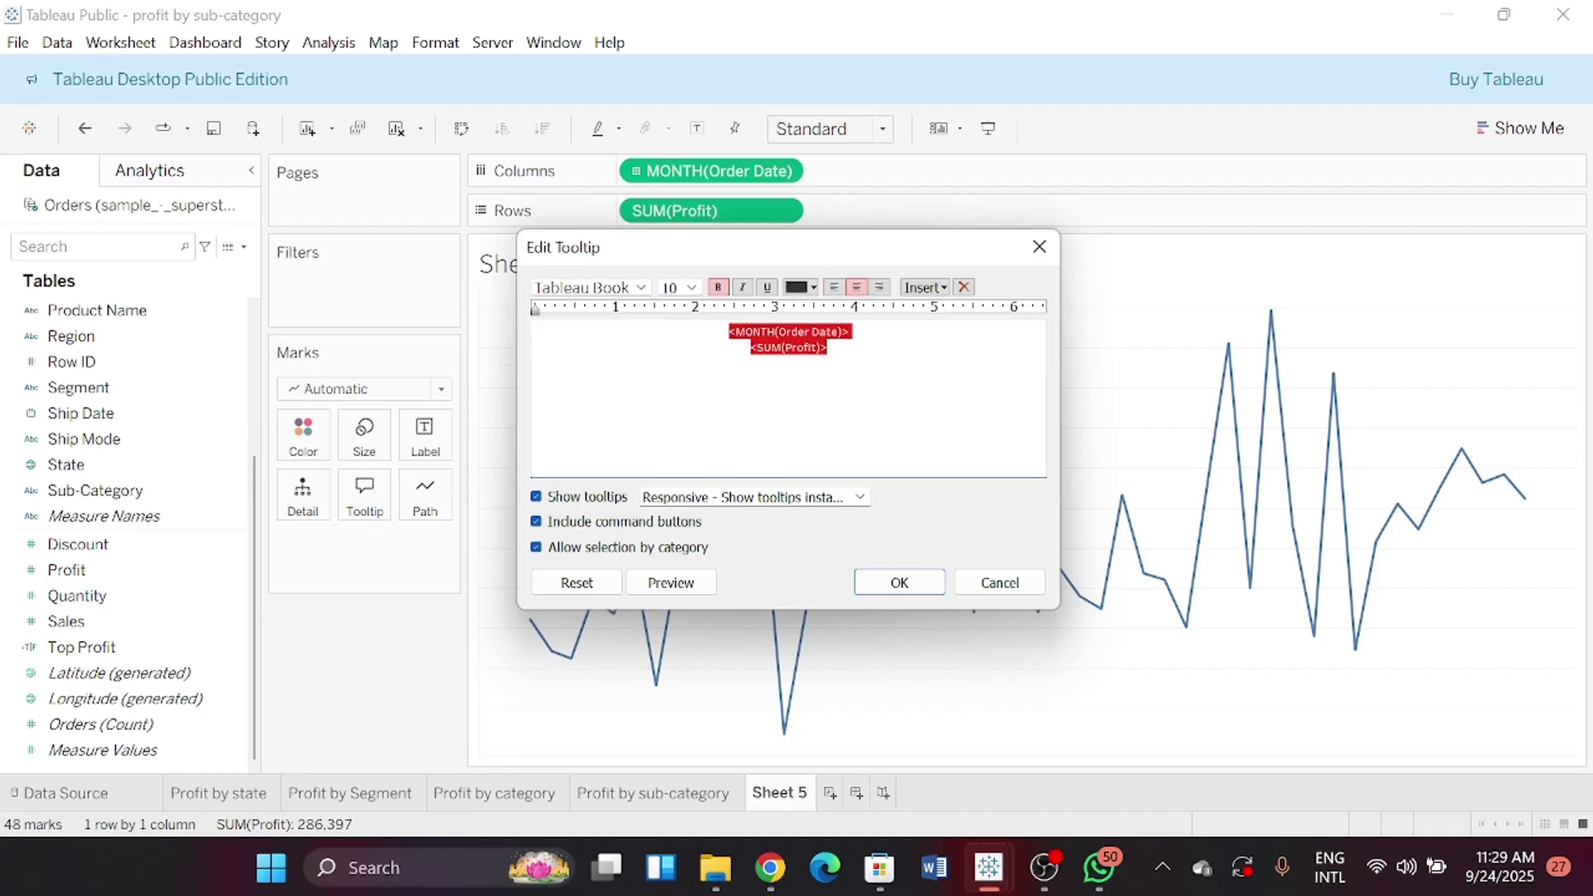
left_click(848, 331)
left_click_drag(848, 331, 728, 331)
left_click(718, 288)
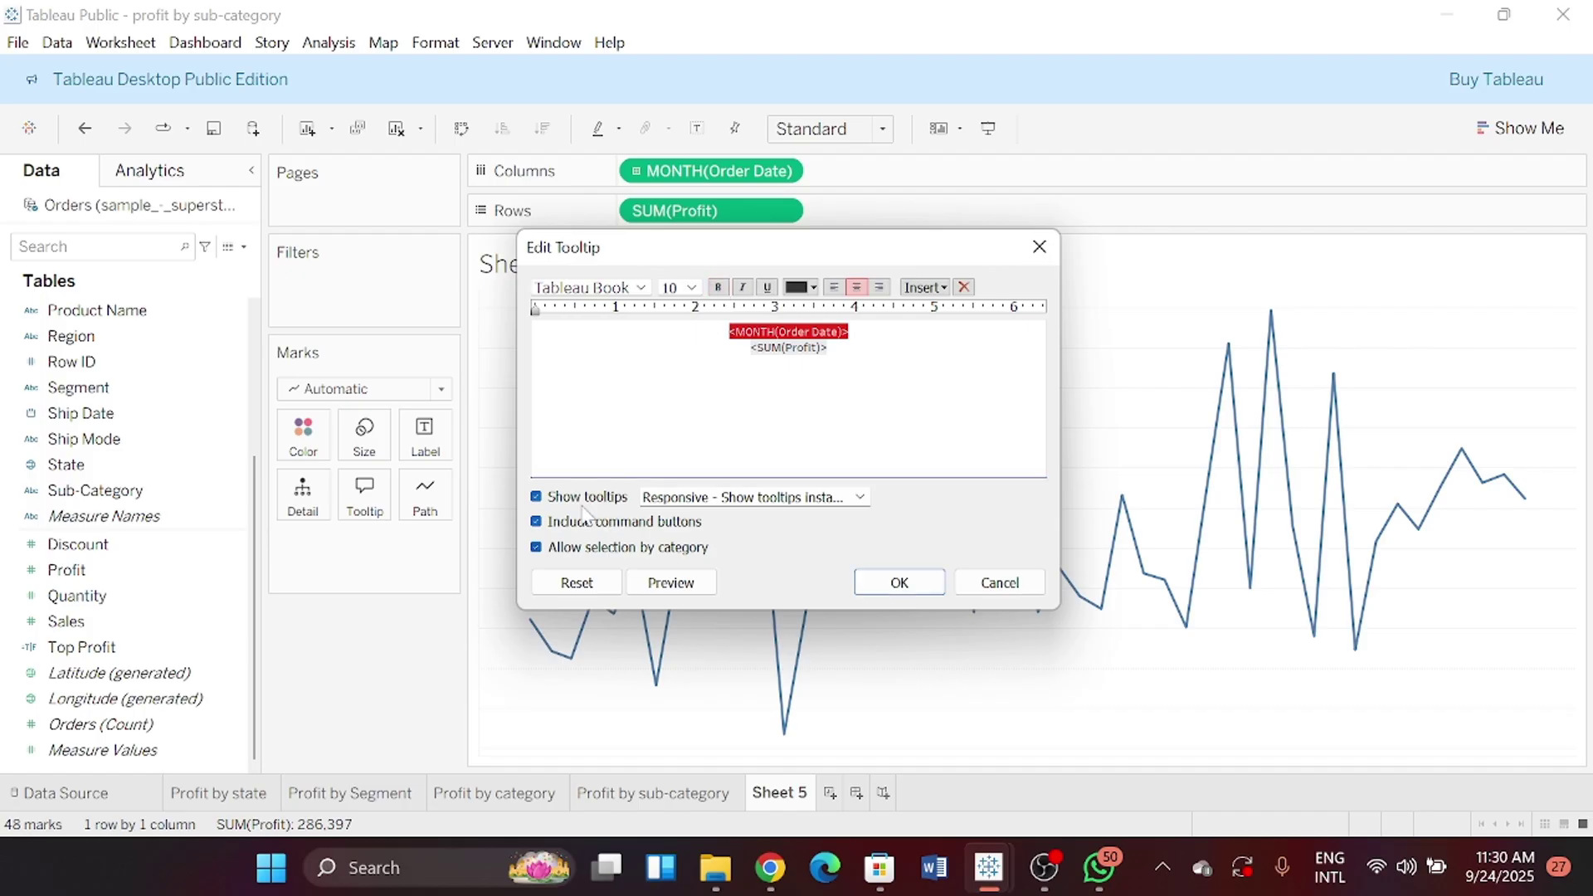
left_click(539, 471)
left_click(536, 522)
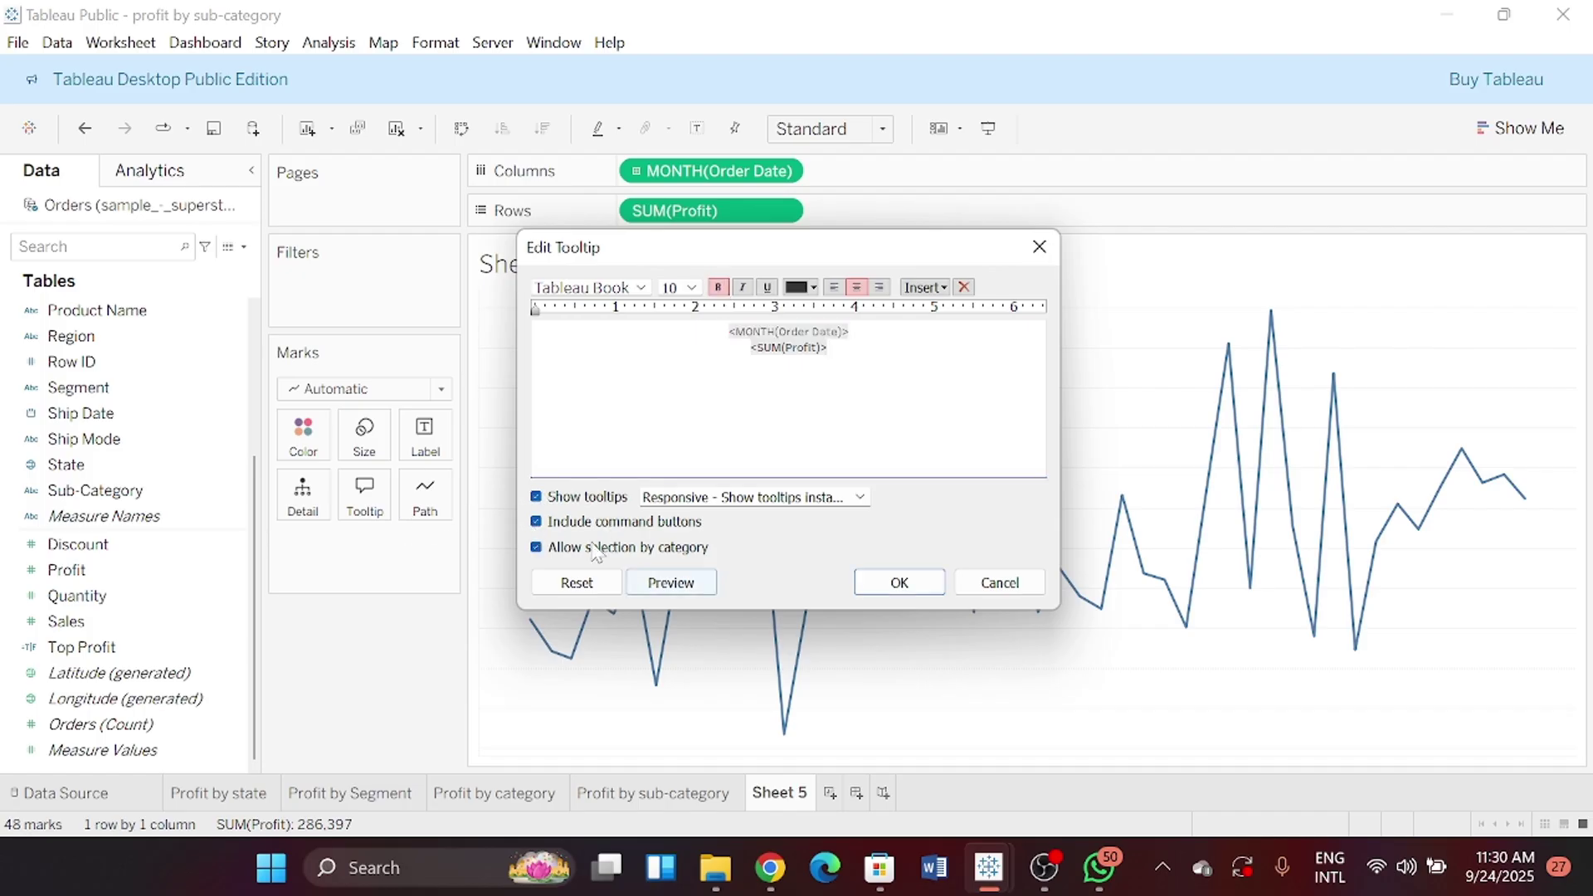
left_click(896, 583)
Set the row borders of the Grand Total pane and header to None in the worksheet formatting
right_click(783, 328)
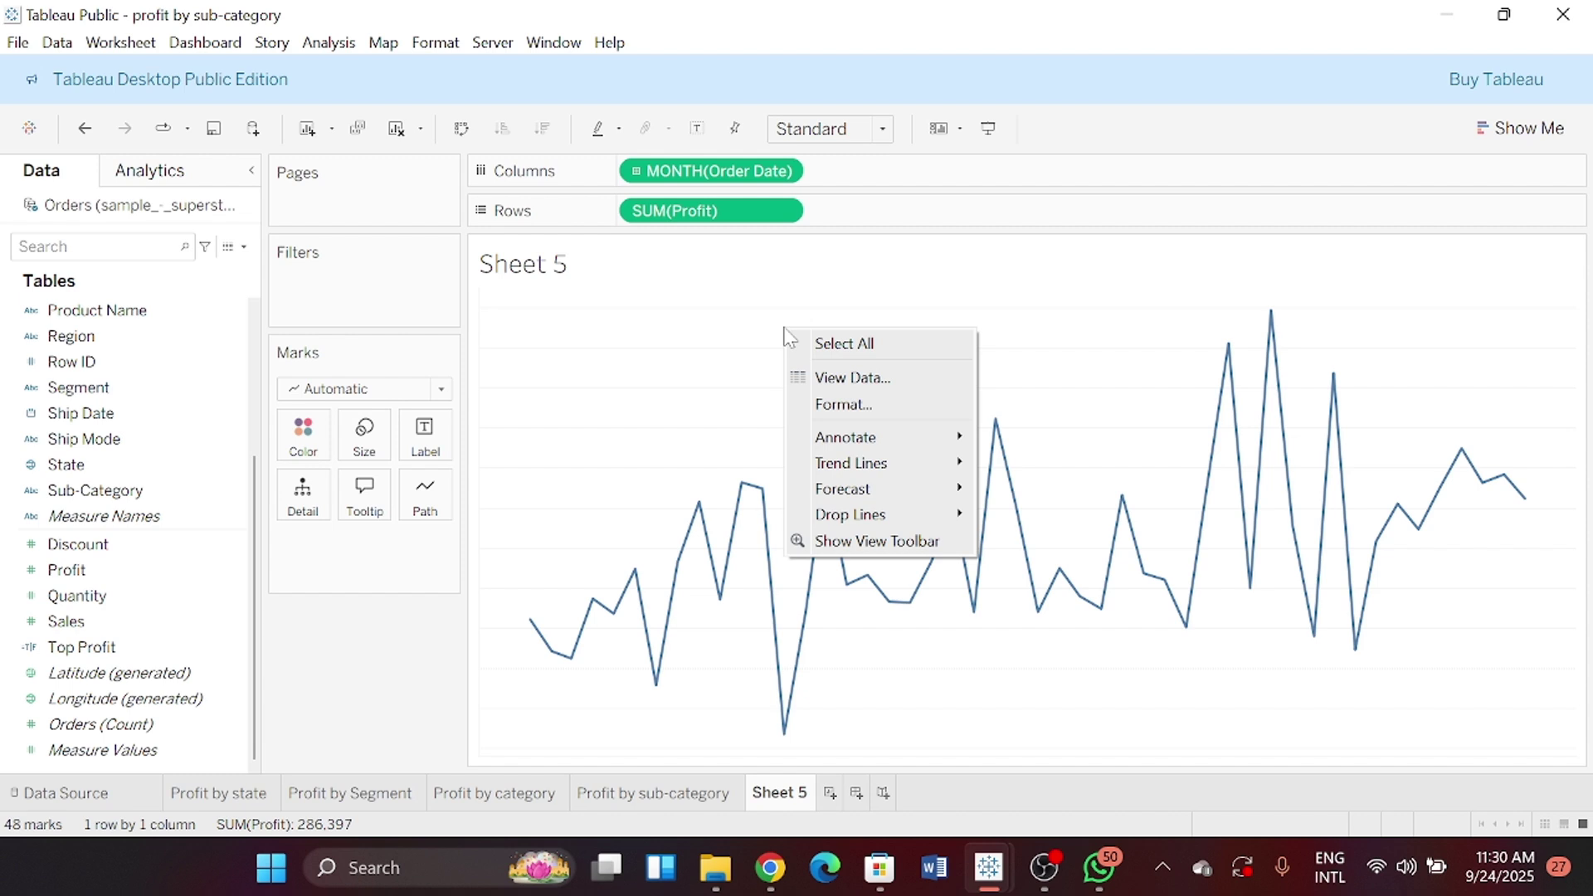
left_click(842, 404)
left_click(121, 214)
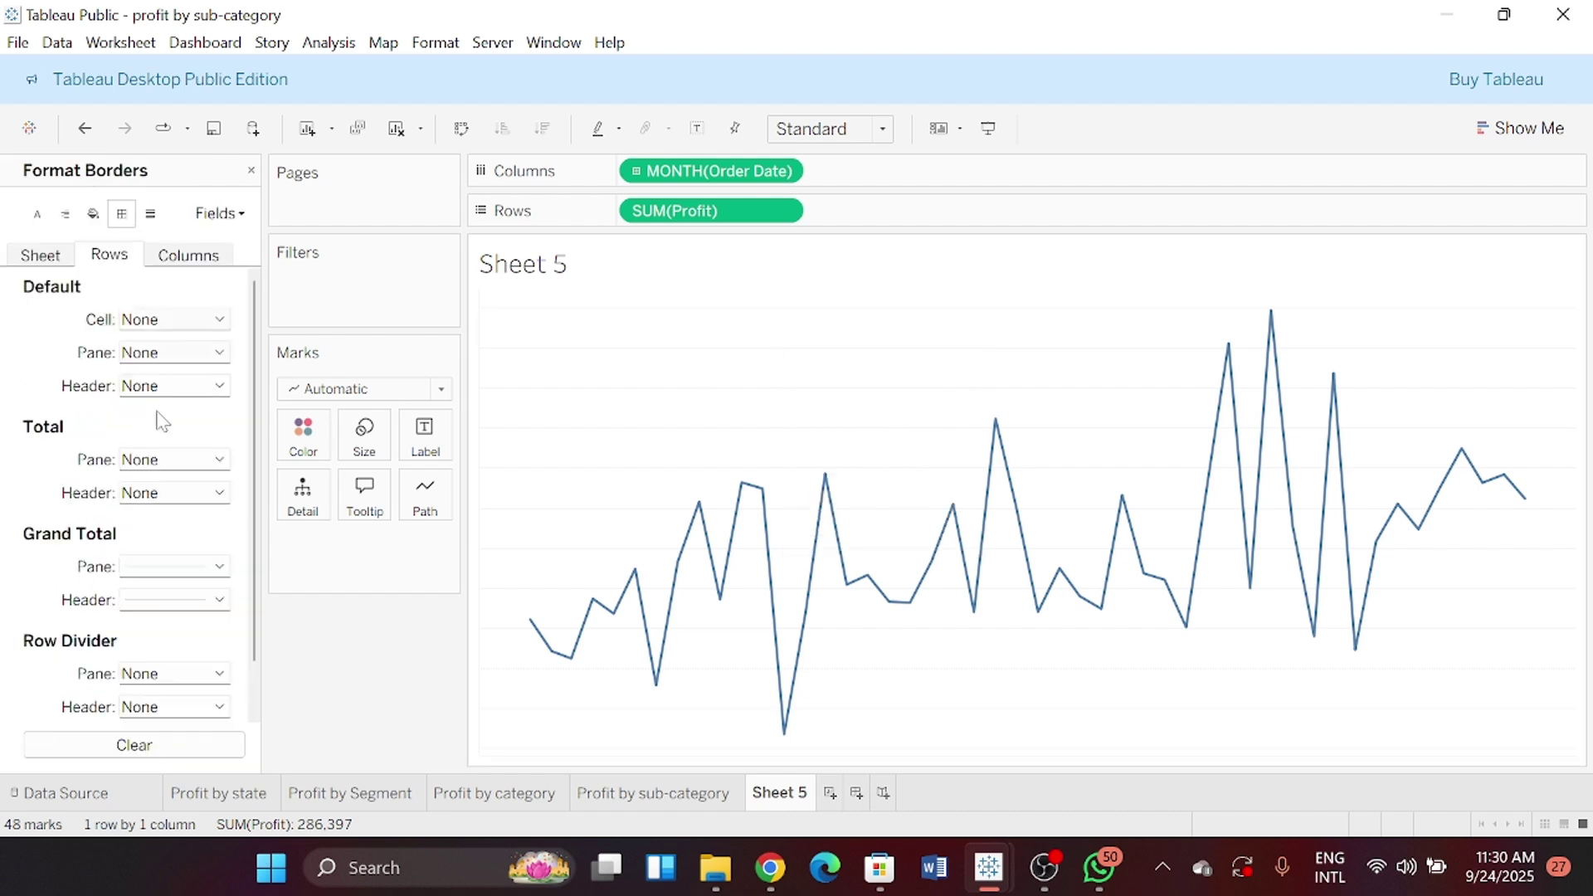
left_click(217, 564)
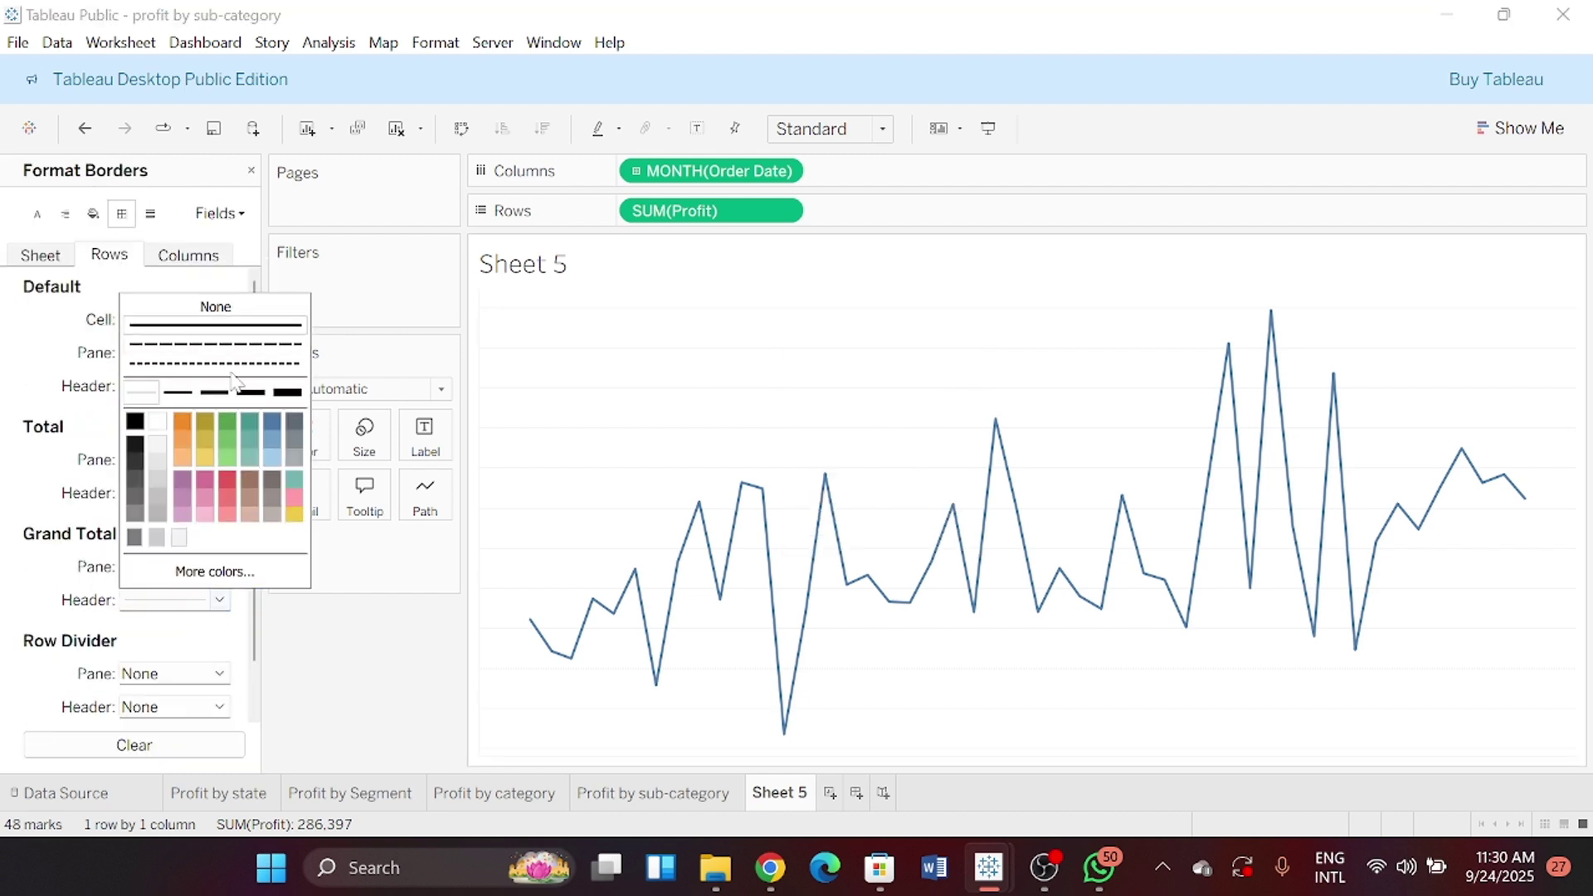
left_click(241, 307)
left_click(220, 567)
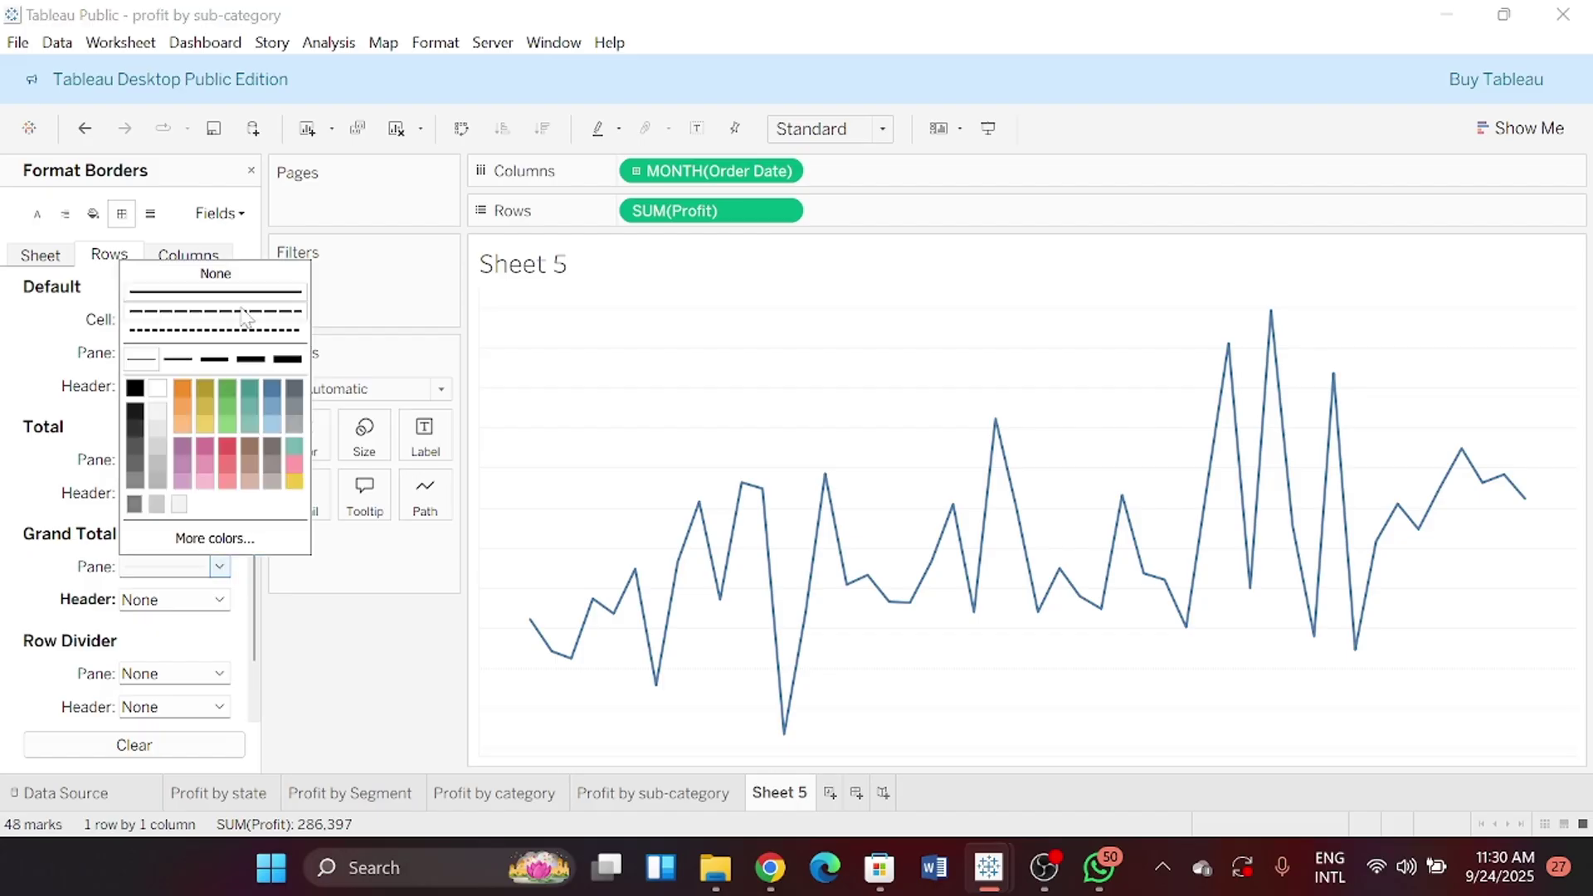
left_click(217, 278)
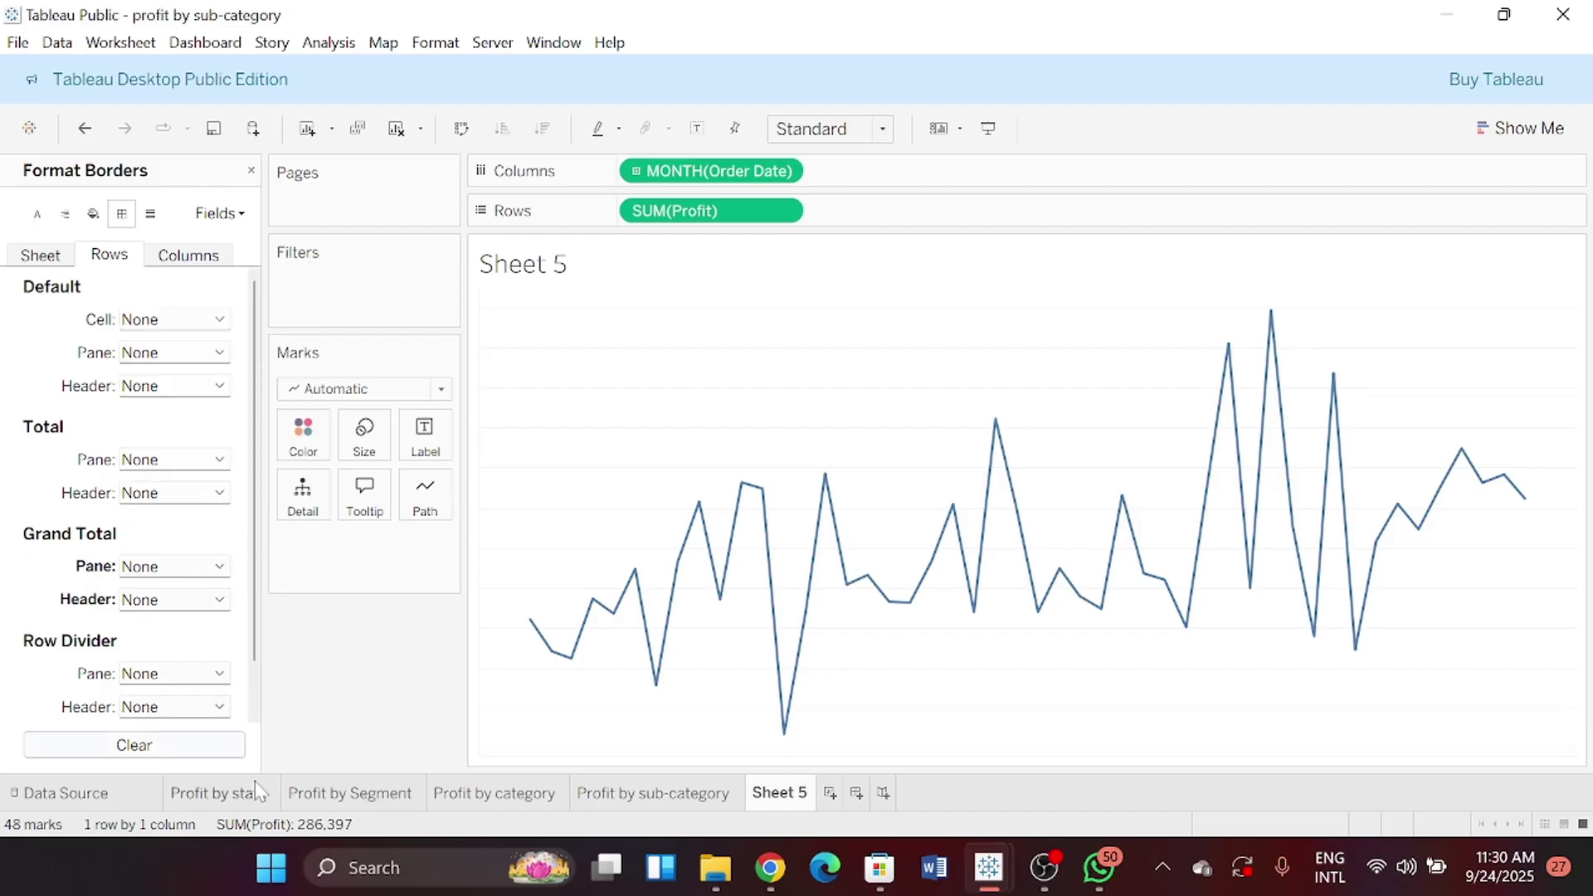
scroll(253, 715, "down", 1)
Set the row grid lines, reference lines and drop lines of the chart to None
left_click(152, 218)
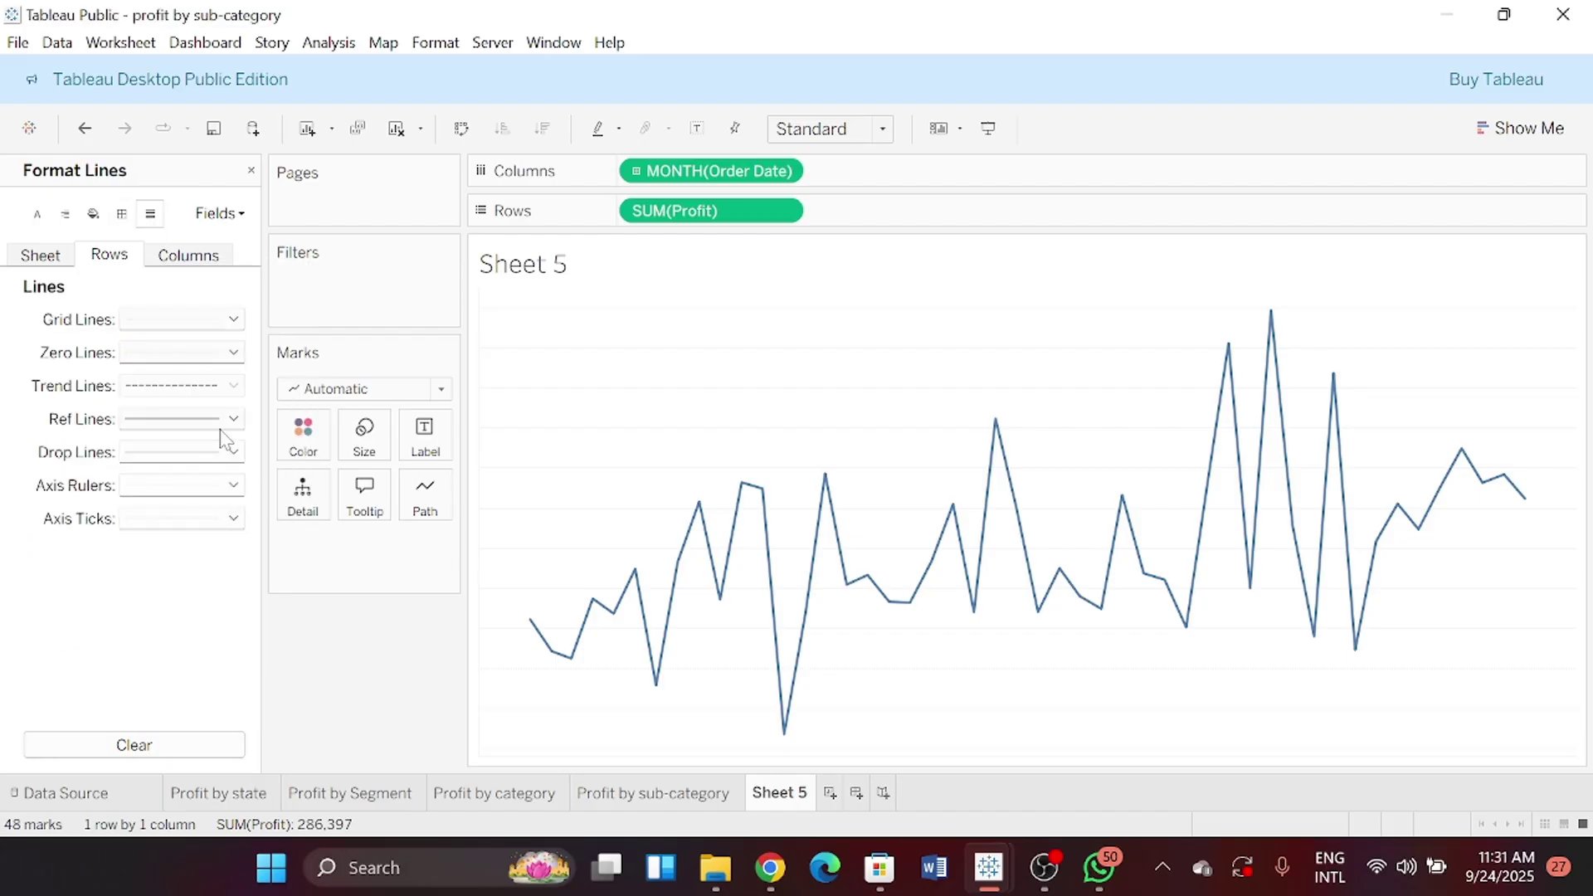
left_click(234, 319)
left_click(215, 343)
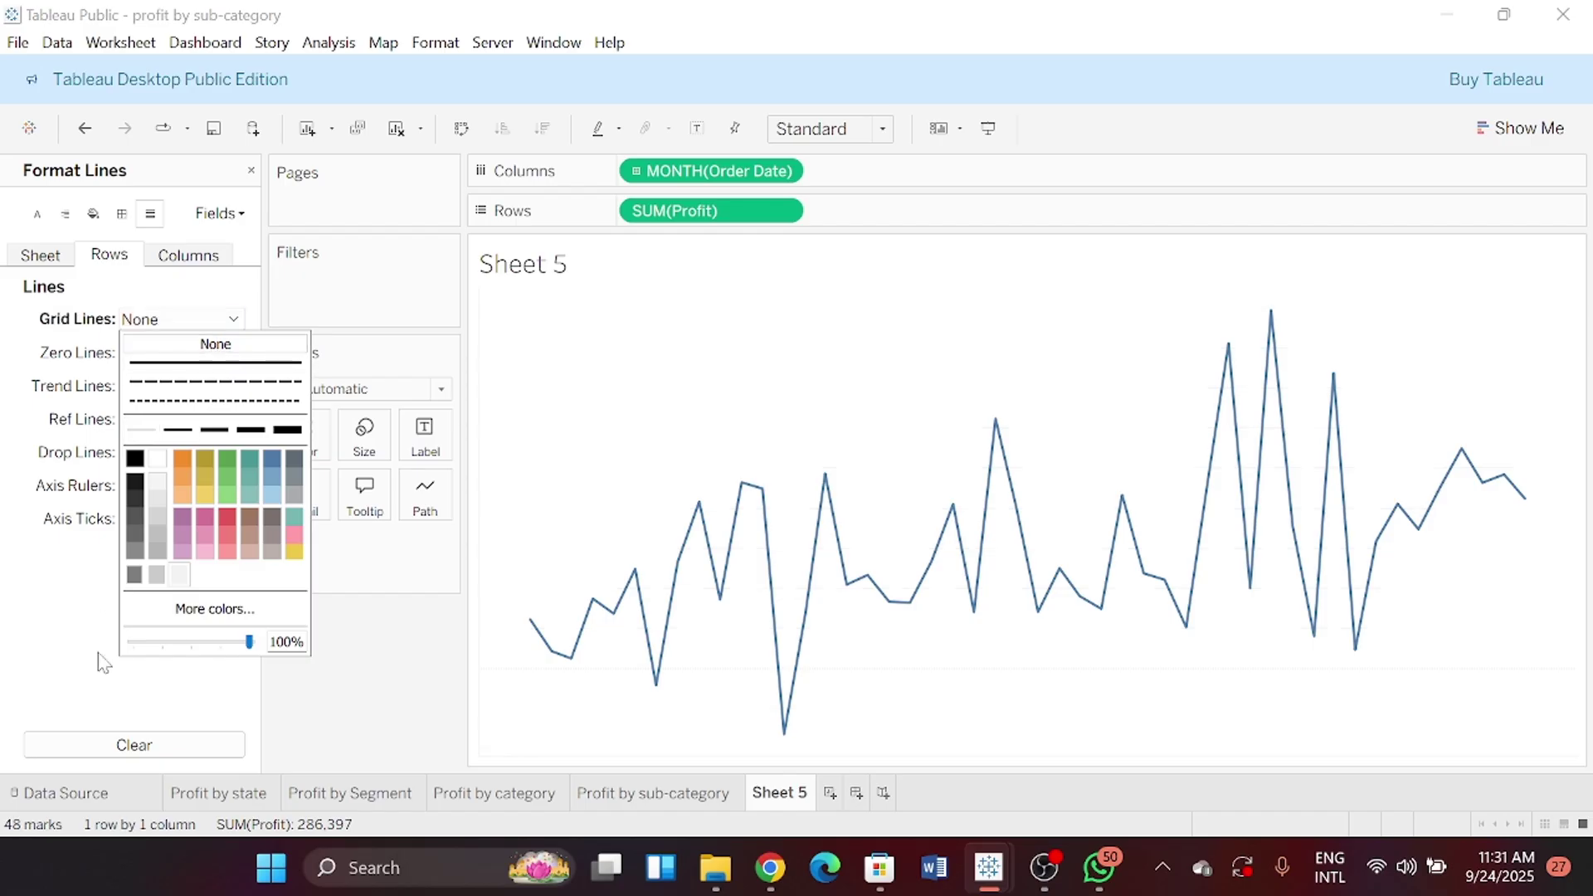
left_click(101, 680)
left_click(235, 418)
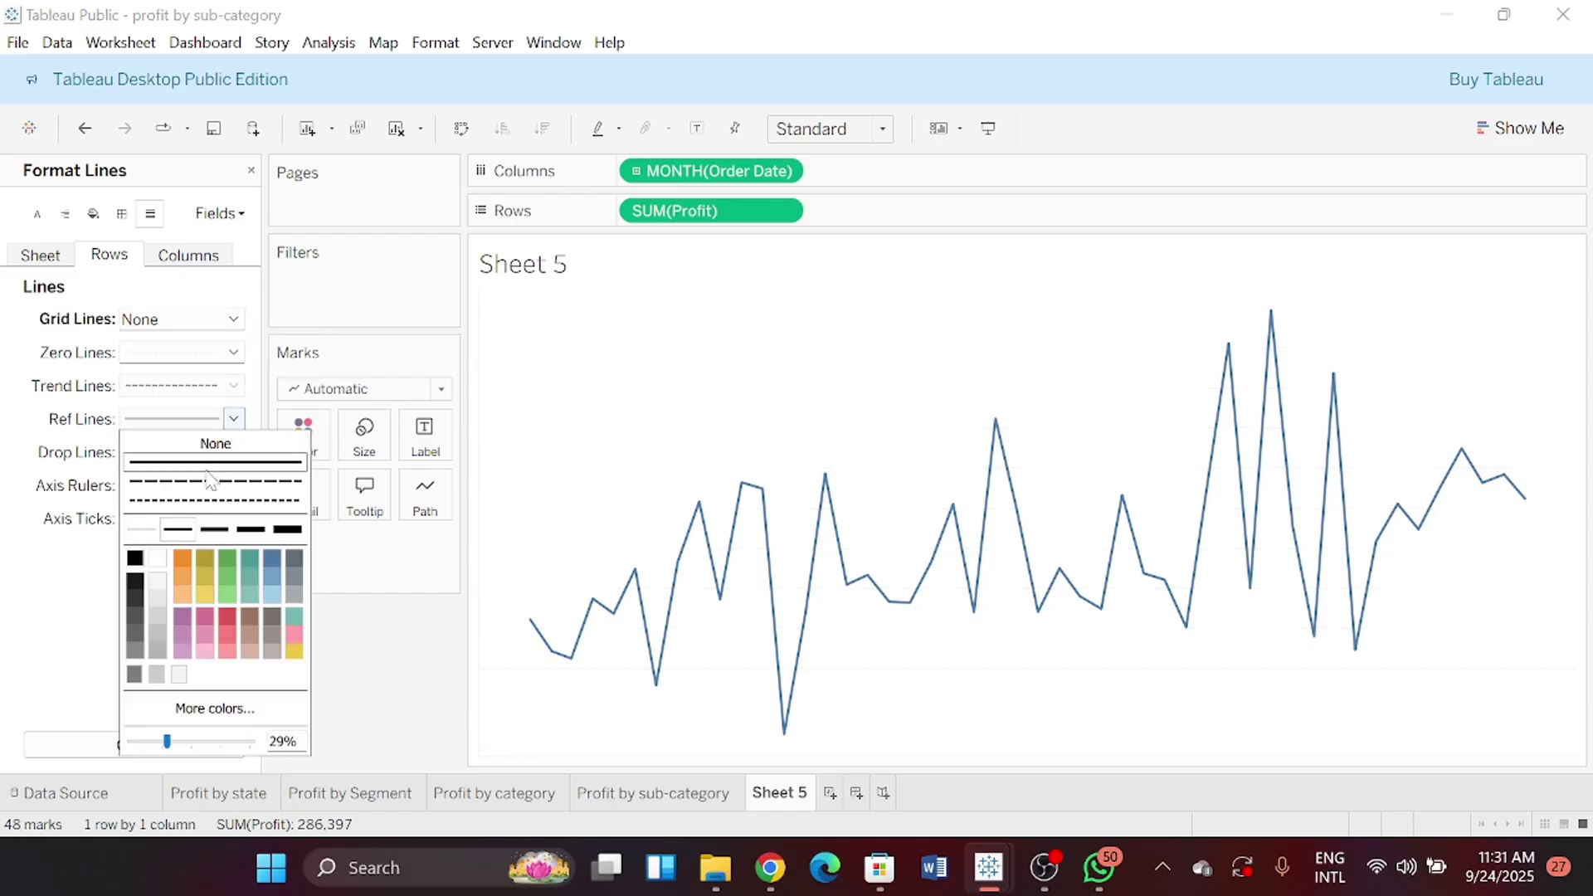
left_click(170, 441)
left_click(234, 451)
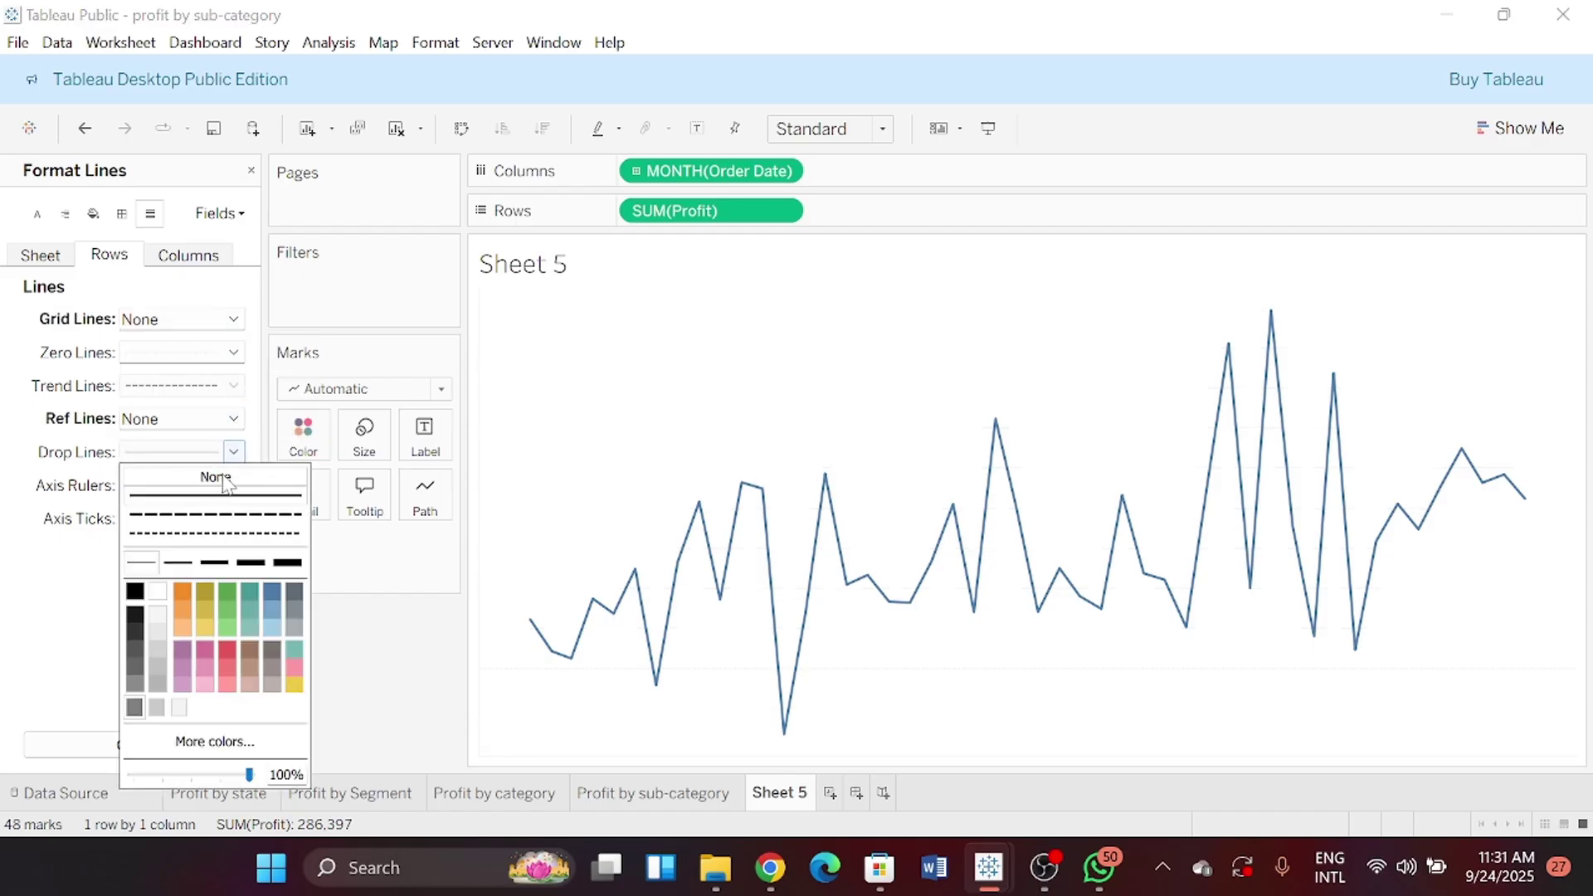
left_click(214, 476)
left_click(73, 606)
Set the row axis rulers and axis ticks of the chart to None
left_click(234, 484)
left_click(214, 509)
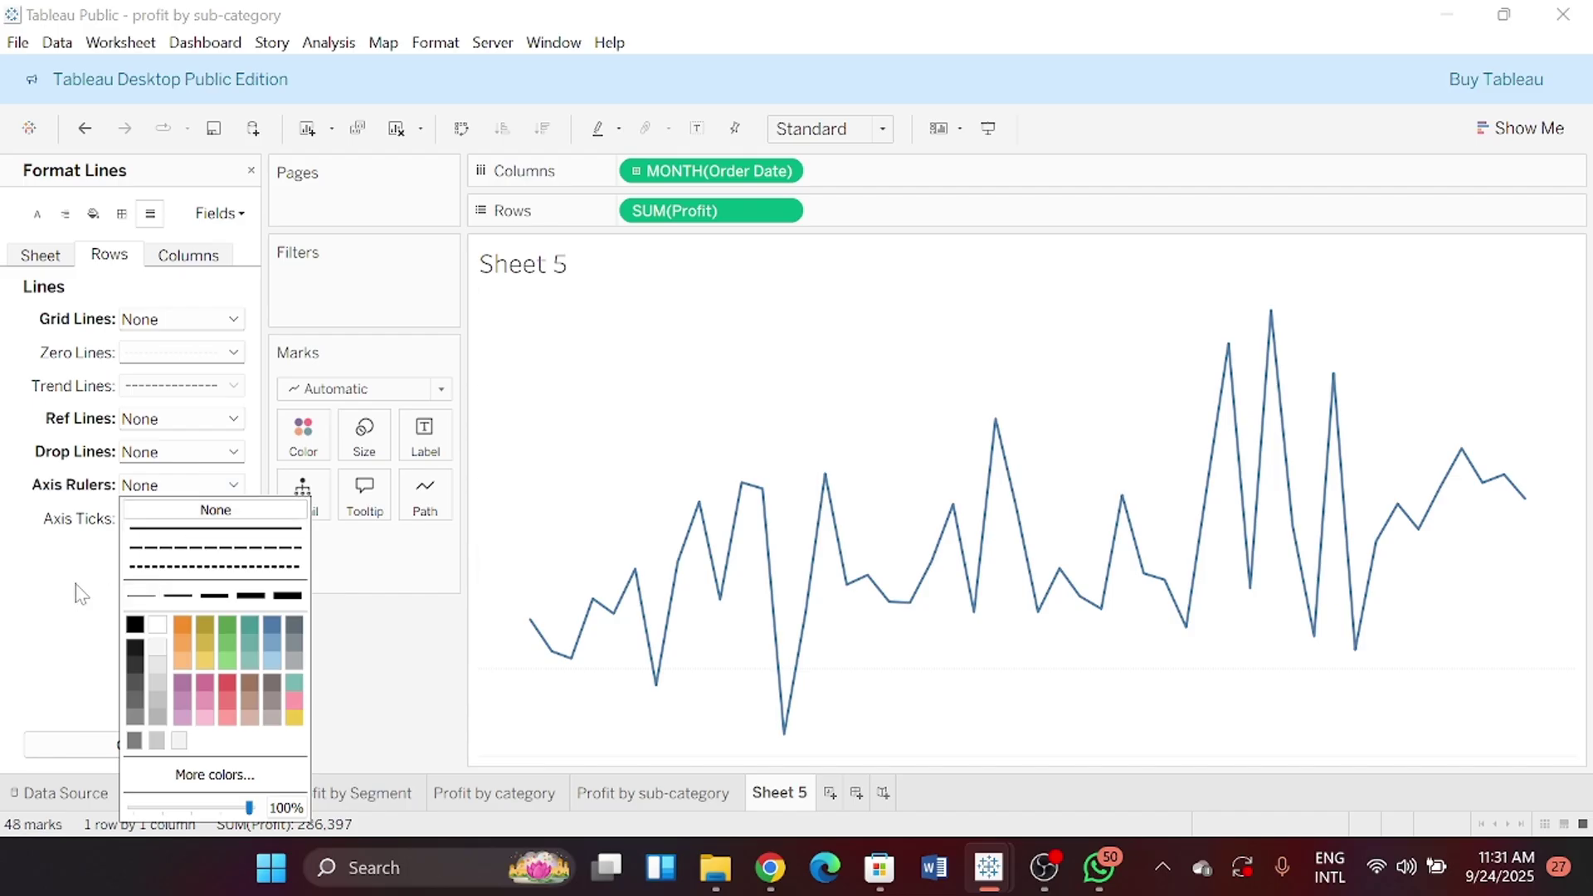
left_click(78, 590)
left_click(234, 518)
left_click(214, 547)
left_click(30, 645)
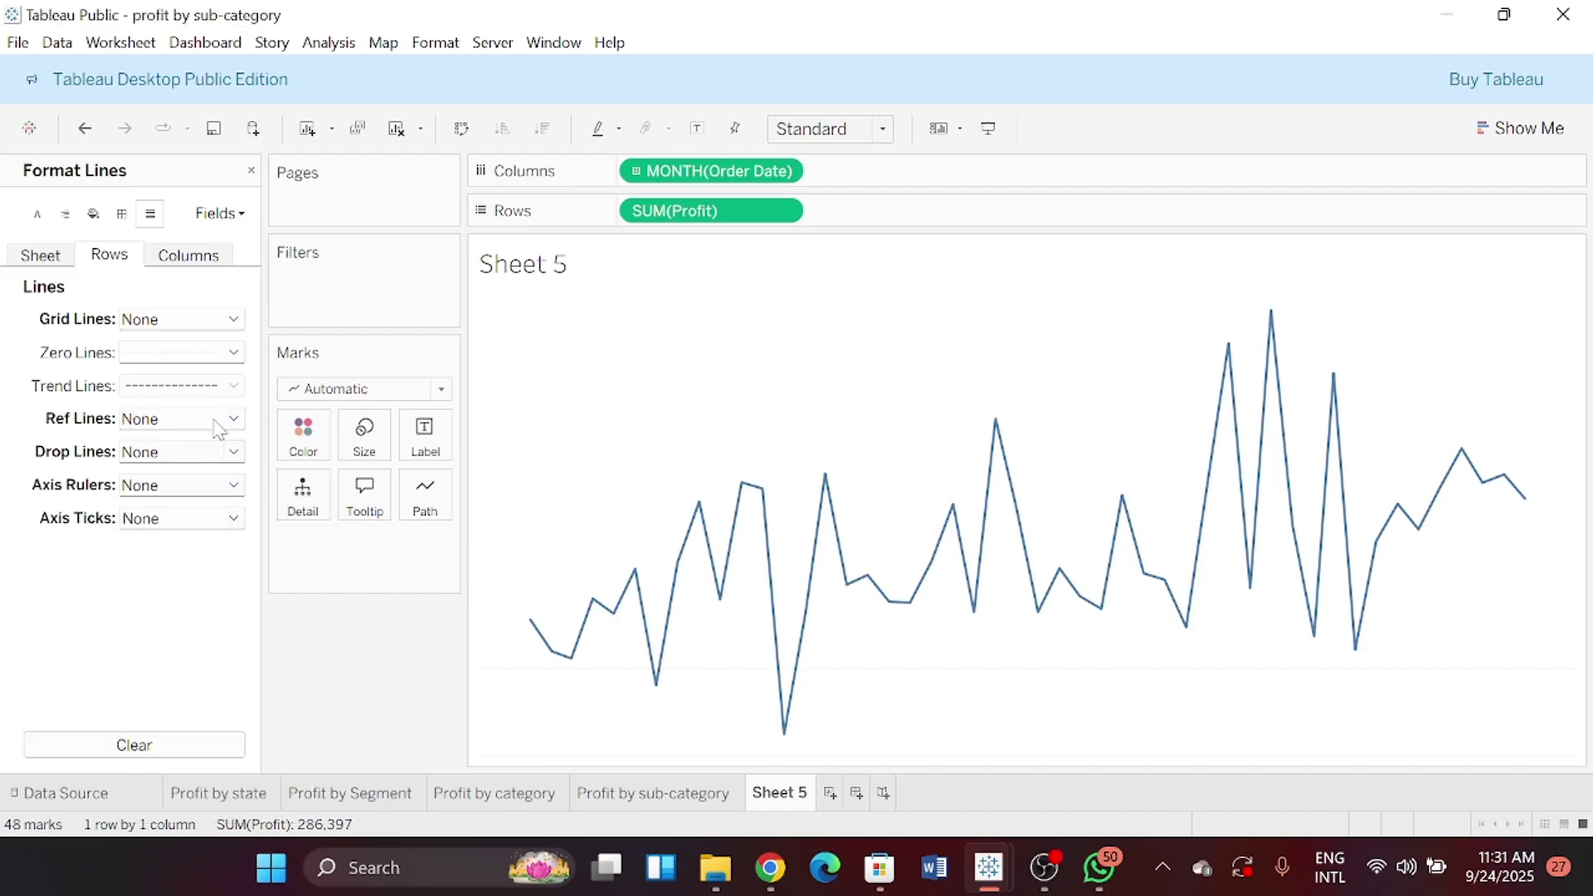
left_click(250, 171)
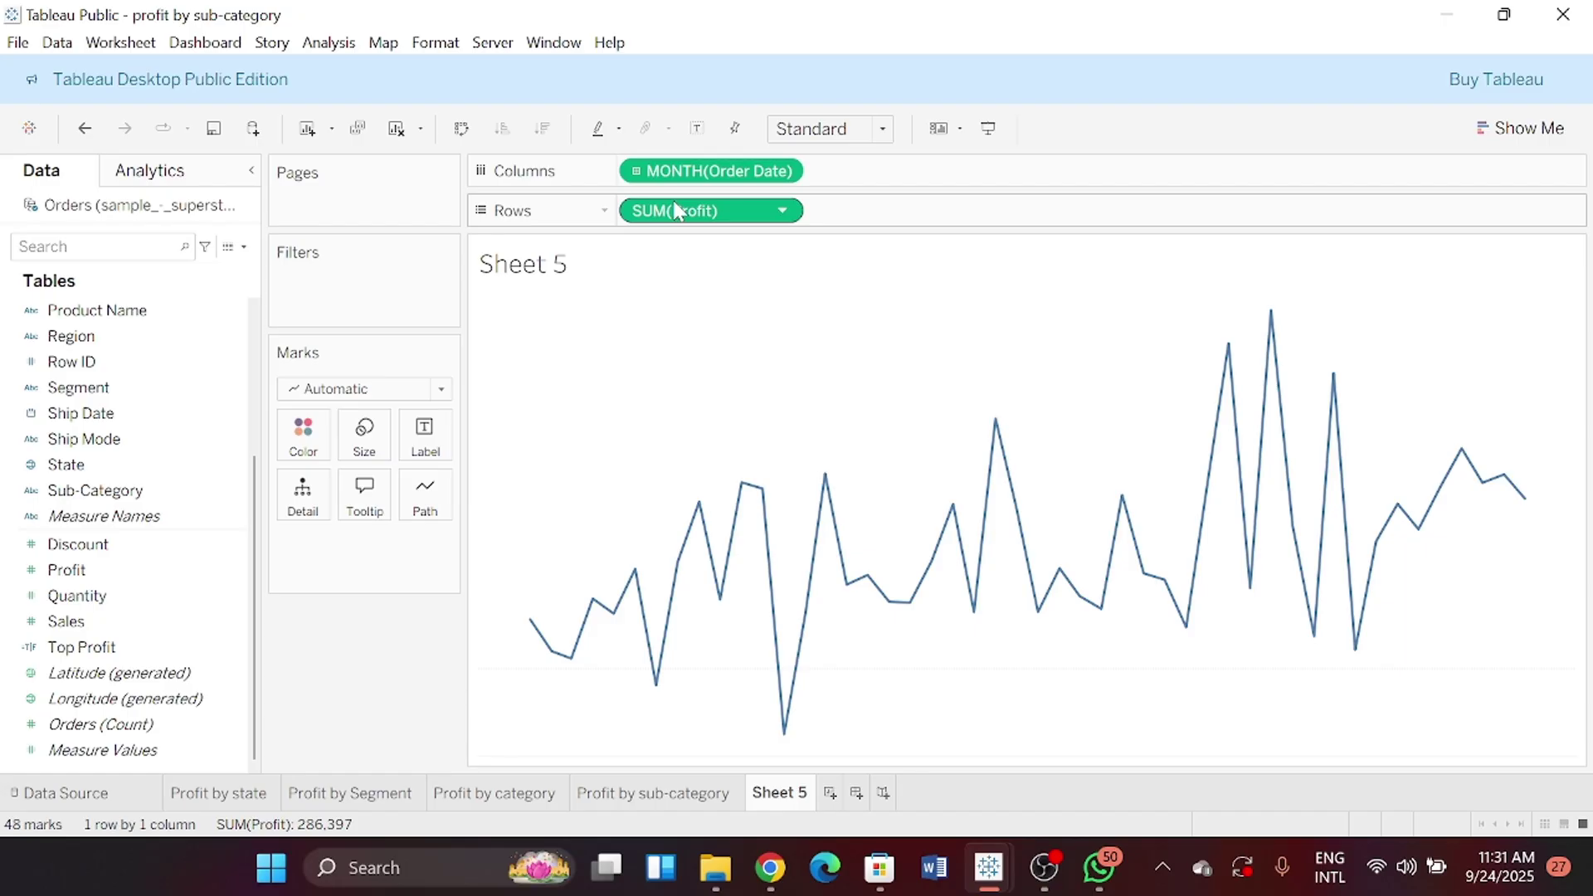
Format the SUM(Profit) pane numbers as Currency (Custom) with display units in thousands and rename the worksheet as "Monthly profit"
right_click(677, 210)
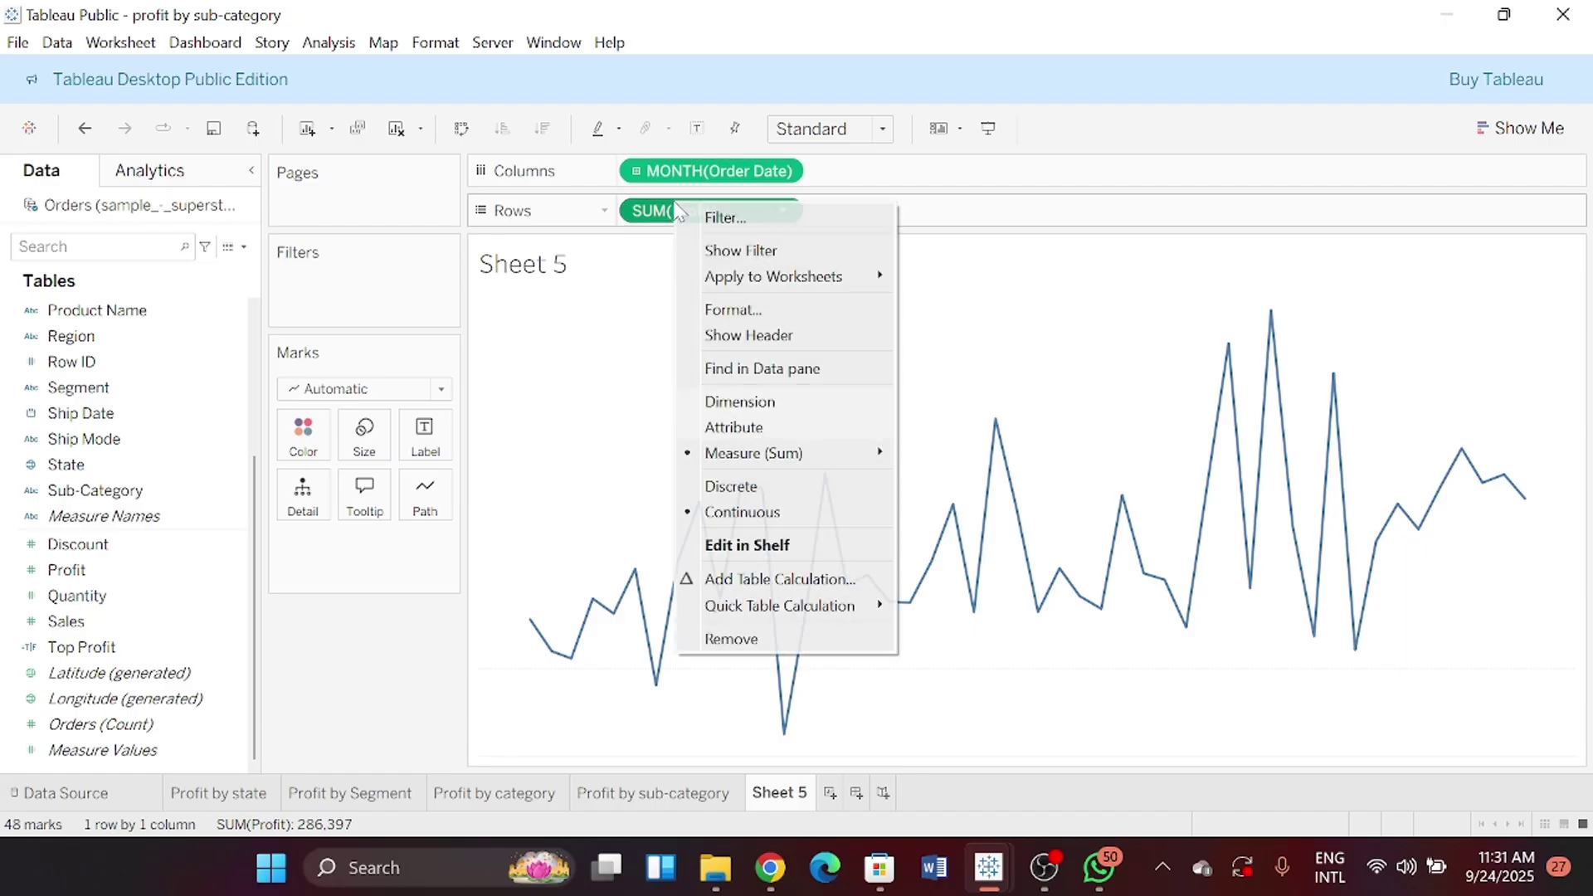
left_click(755, 309)
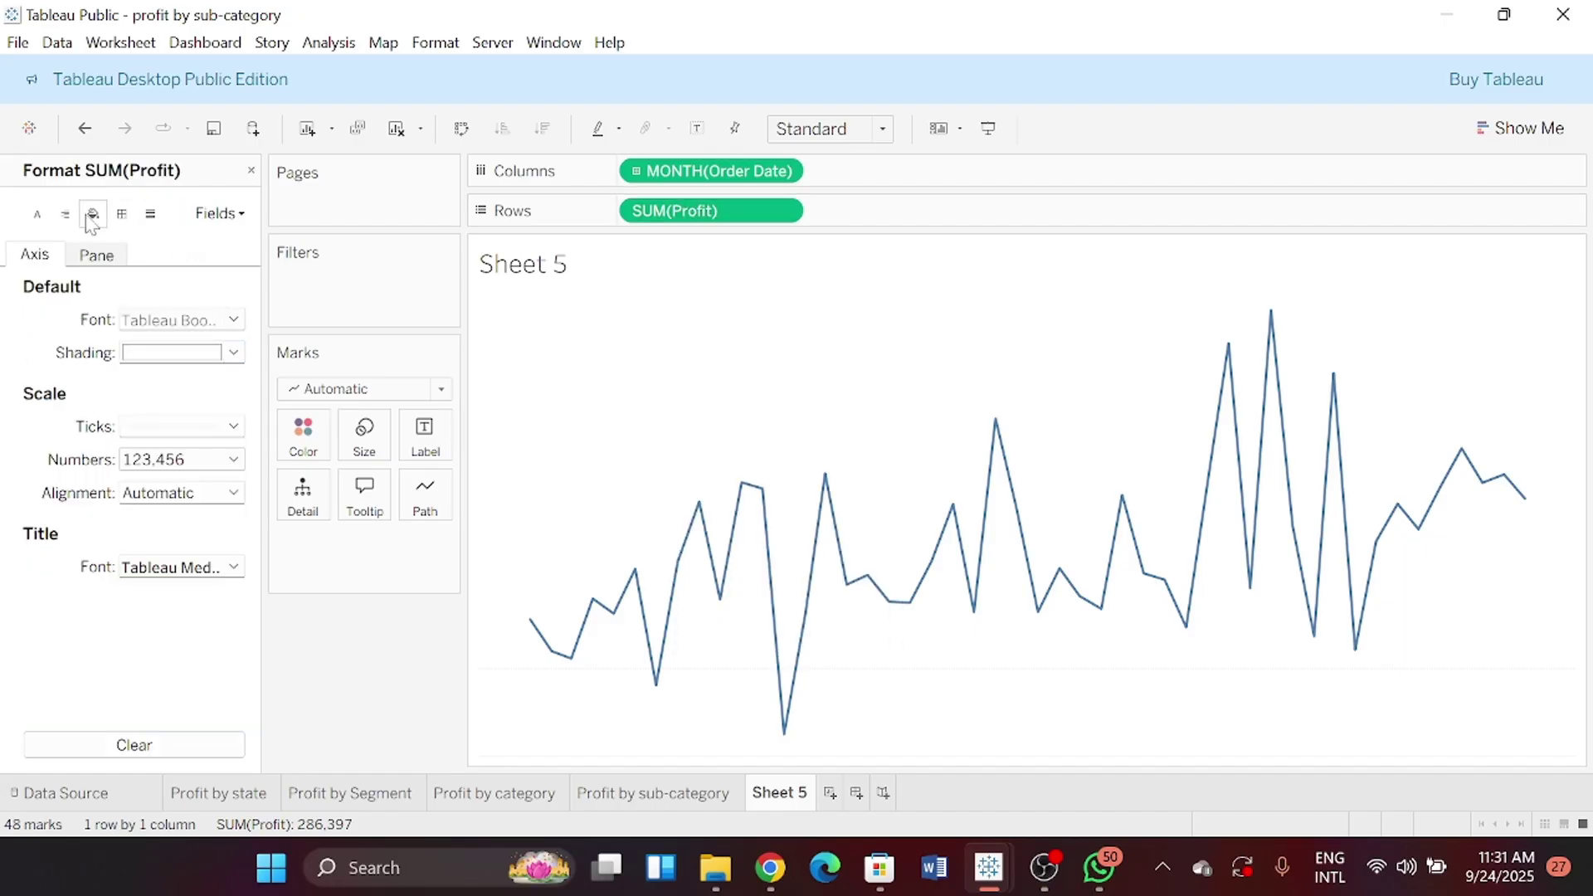
left_click(96, 255)
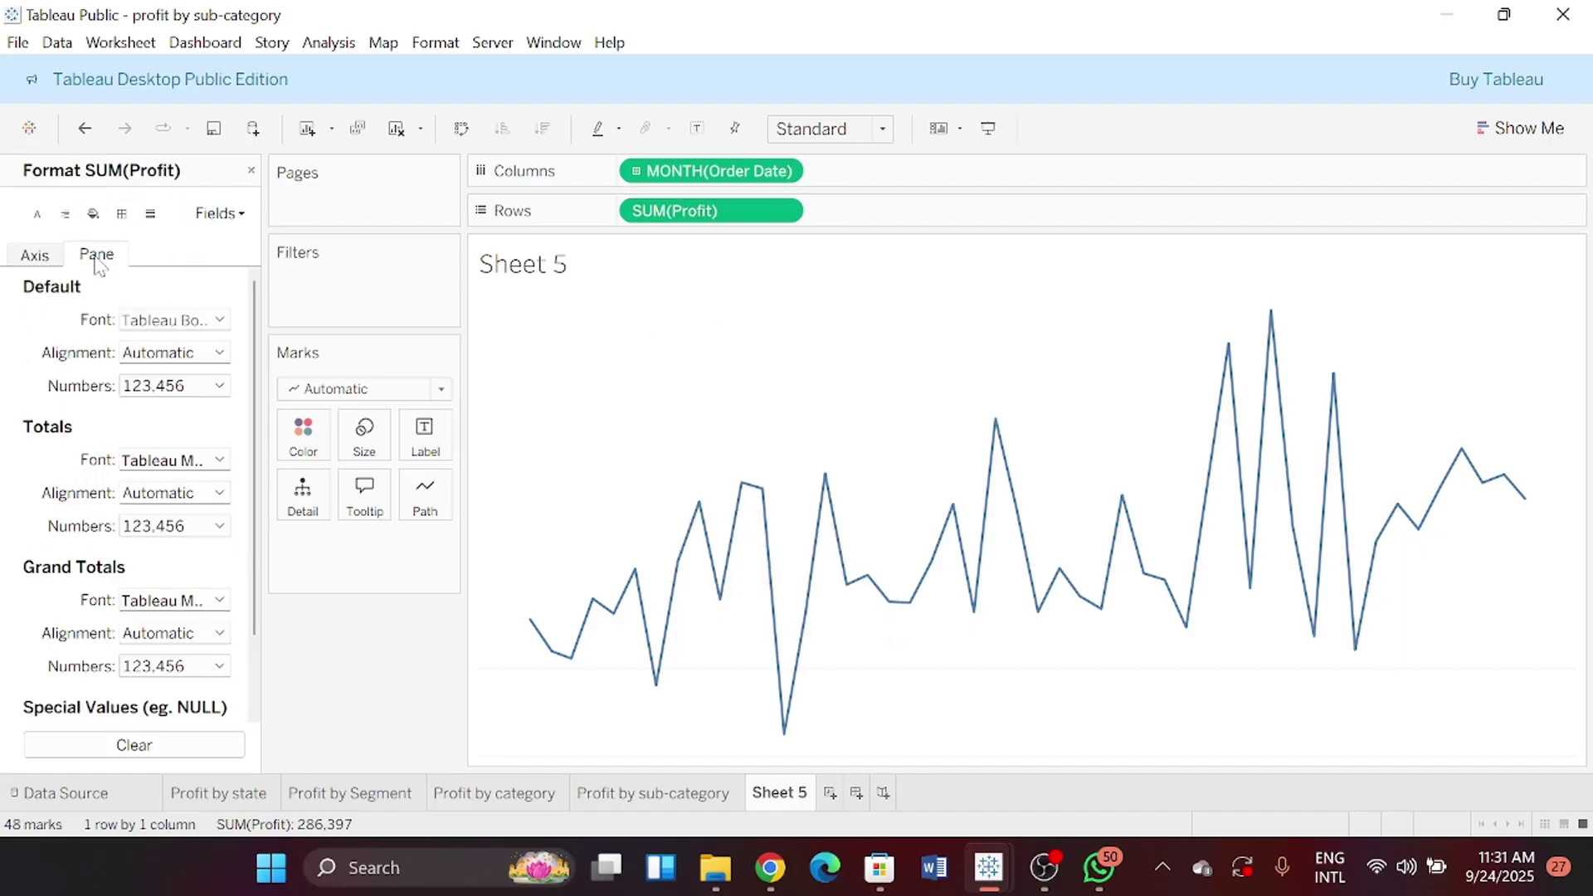
left_click(219, 388)
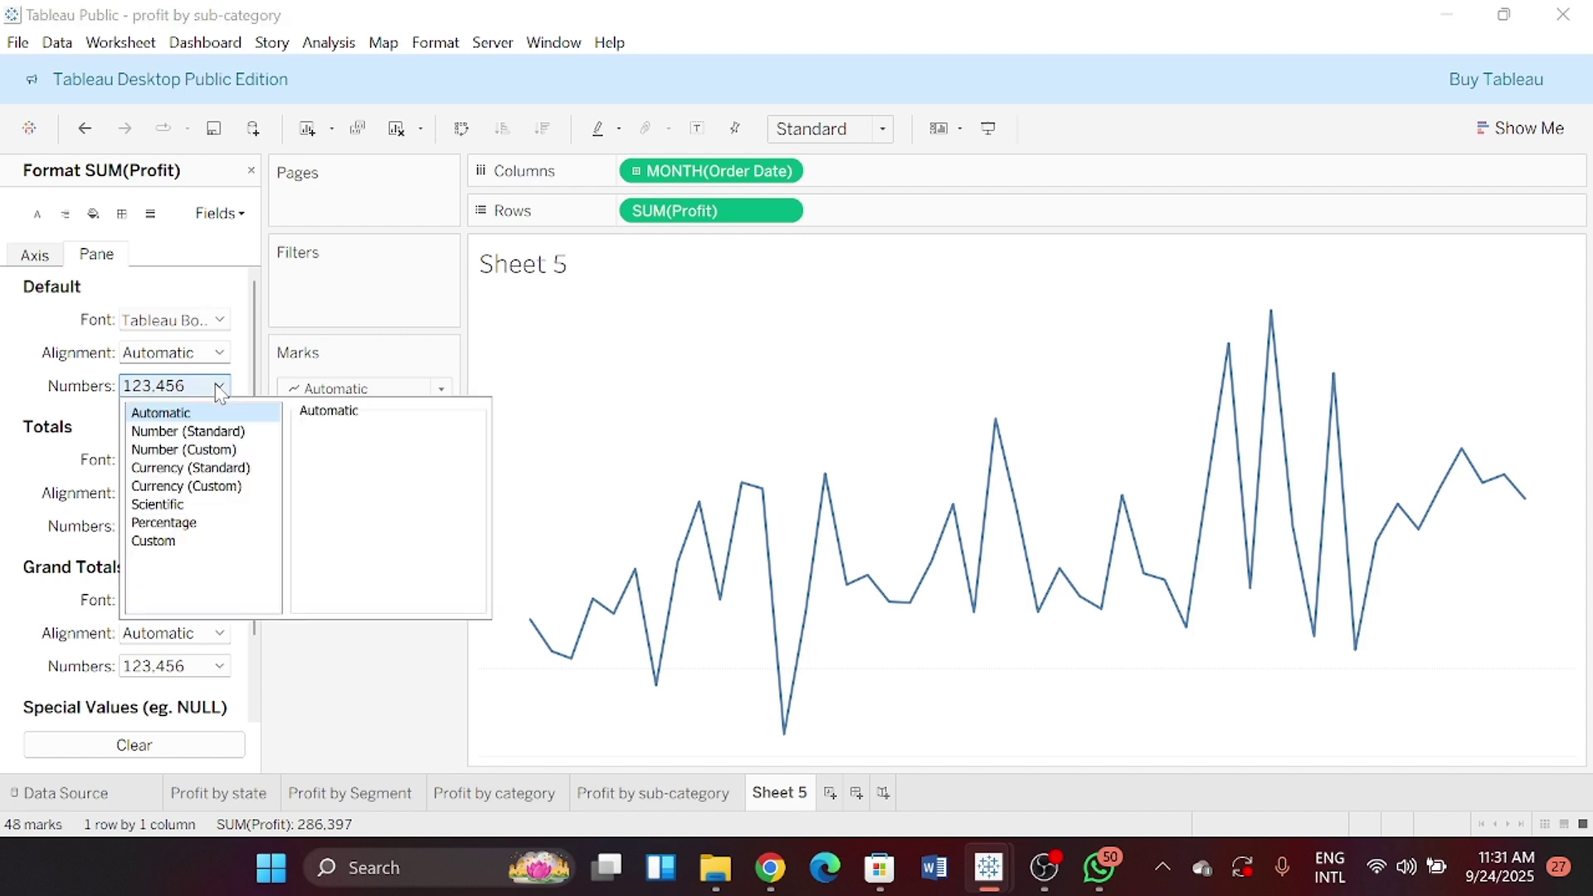
left_click(249, 488)
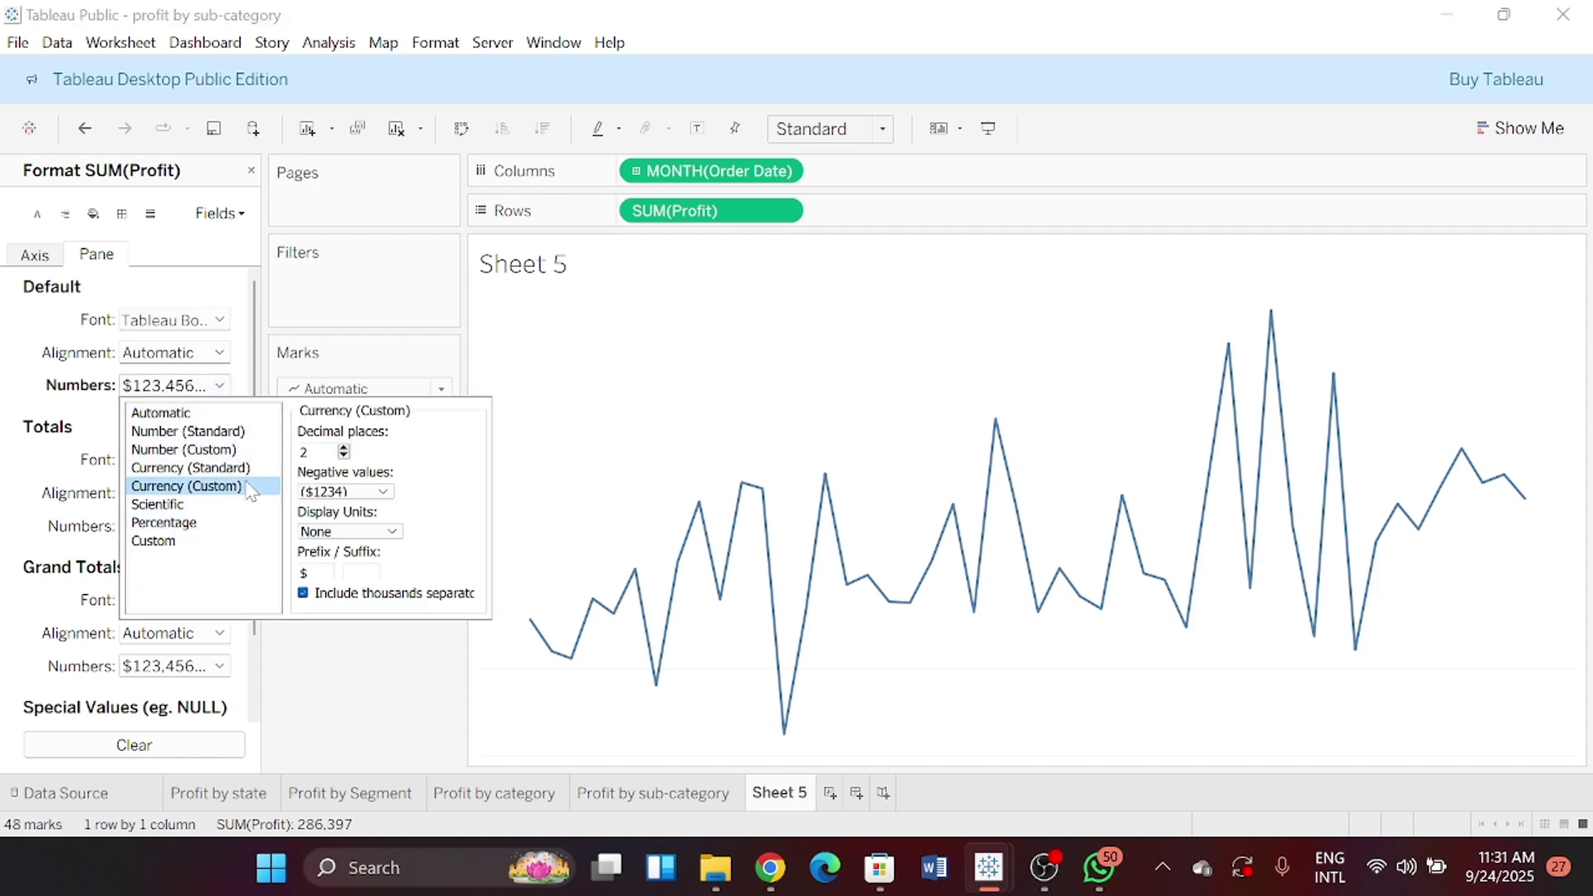
left_click(357, 532)
left_click(380, 569)
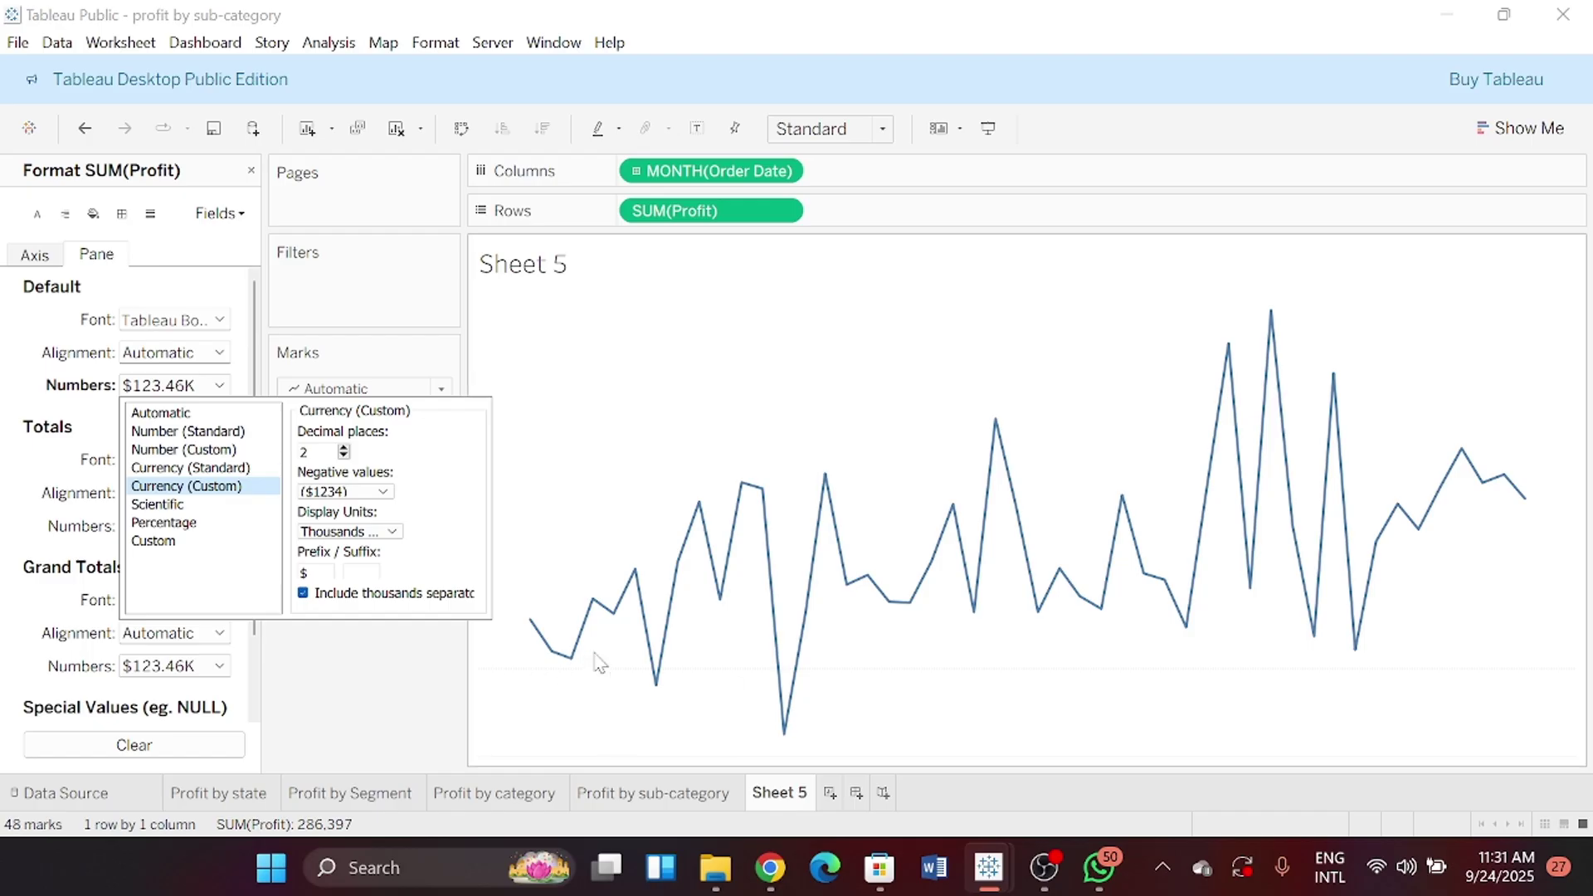
double_click(784, 795)
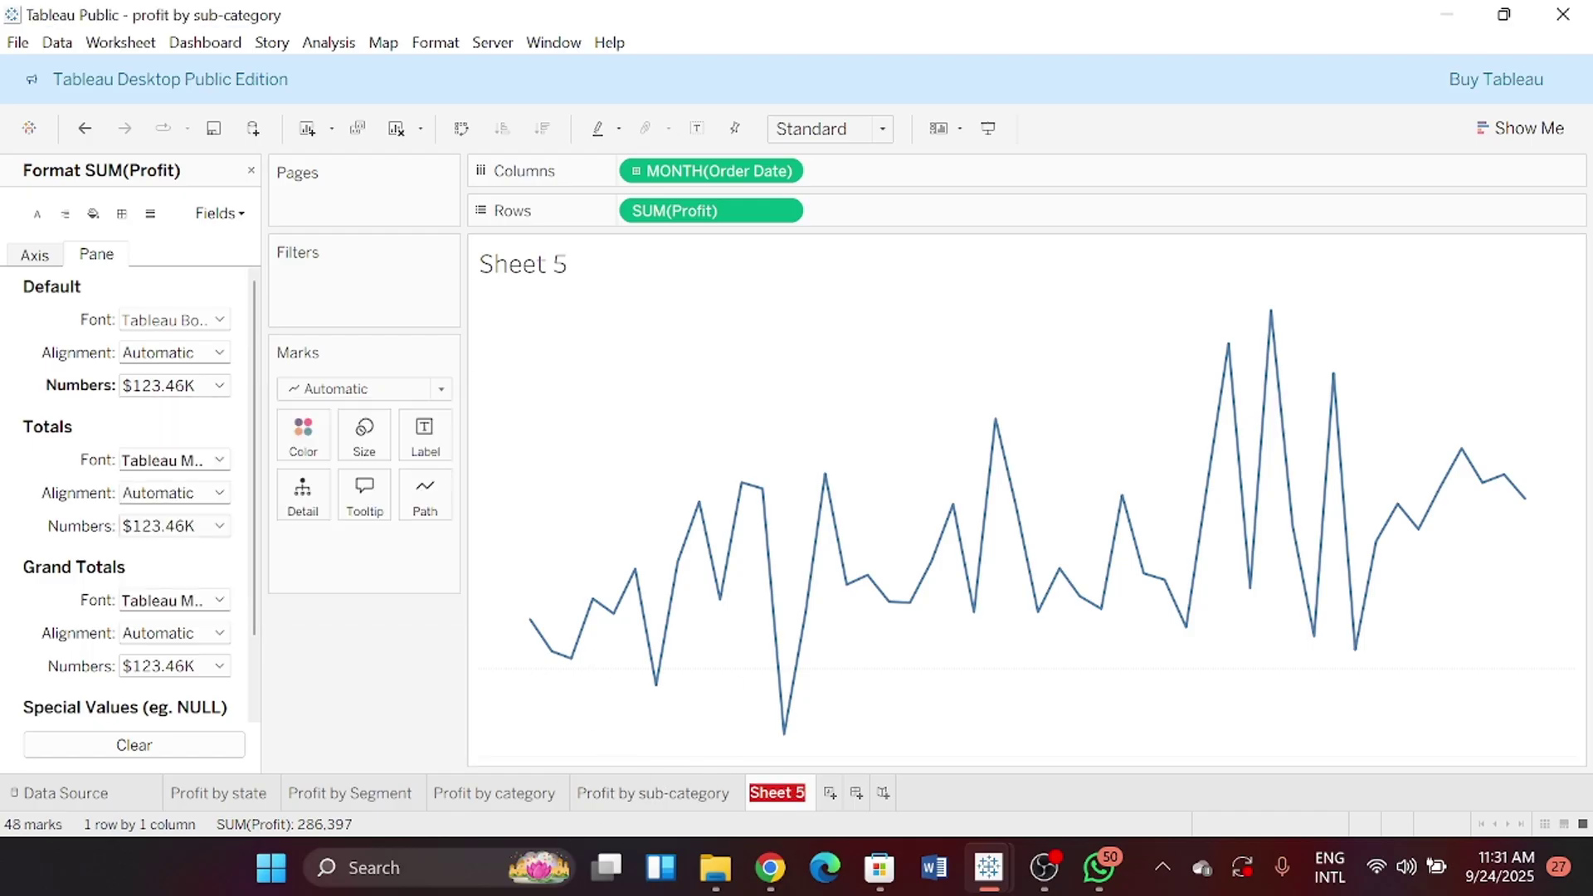
type("Monthly profit")
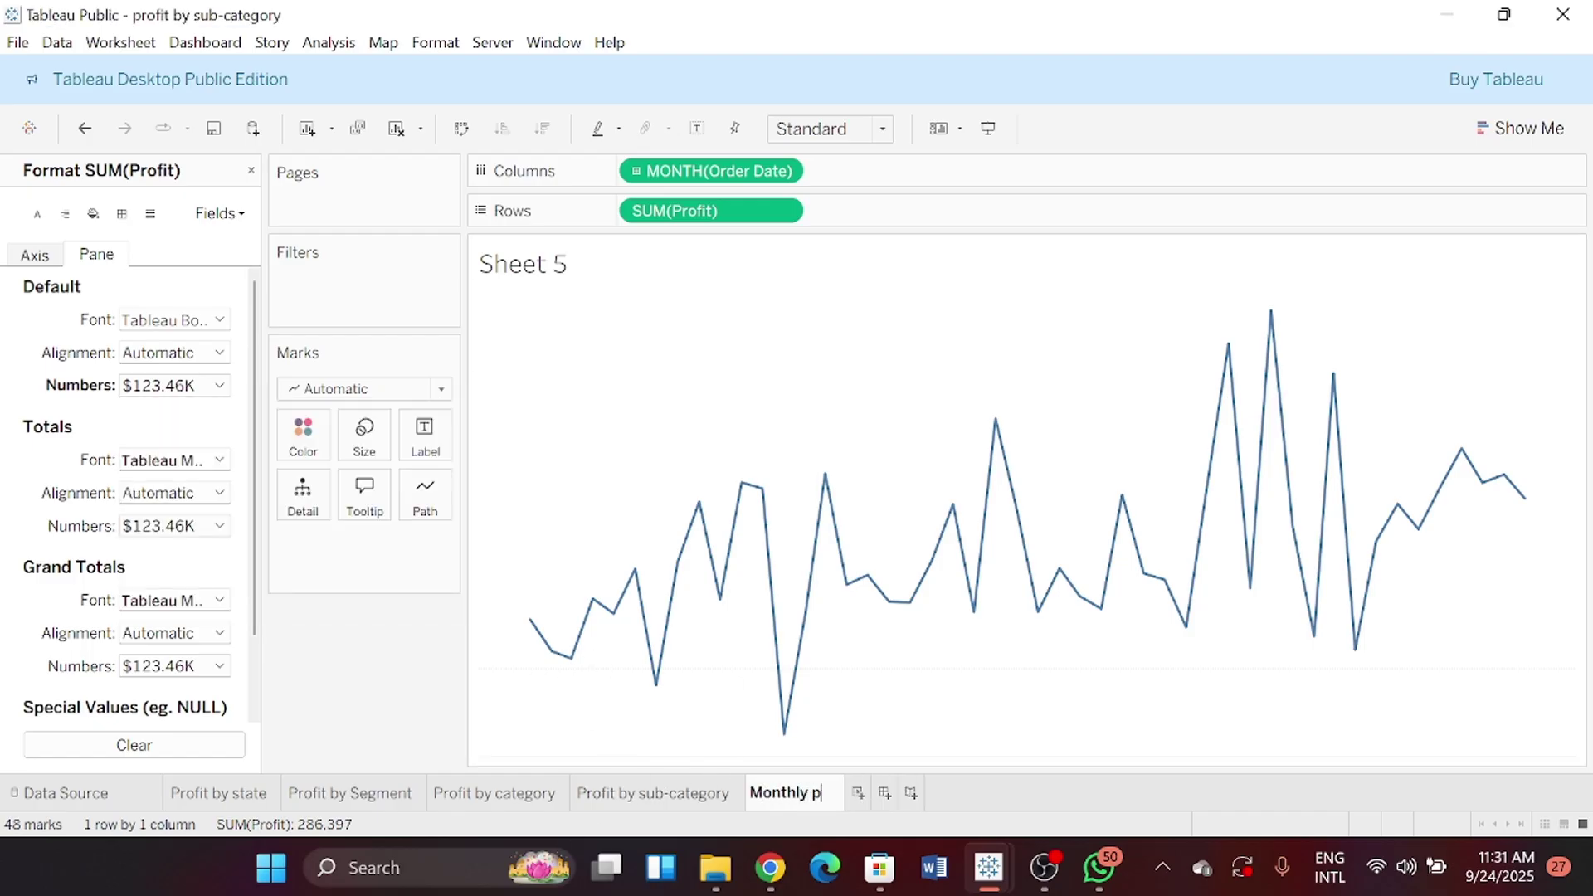
Save the workbook under the new file name "Monthly profit 2" as a Tableau Workbook (*.twb)
left_click(16, 42)
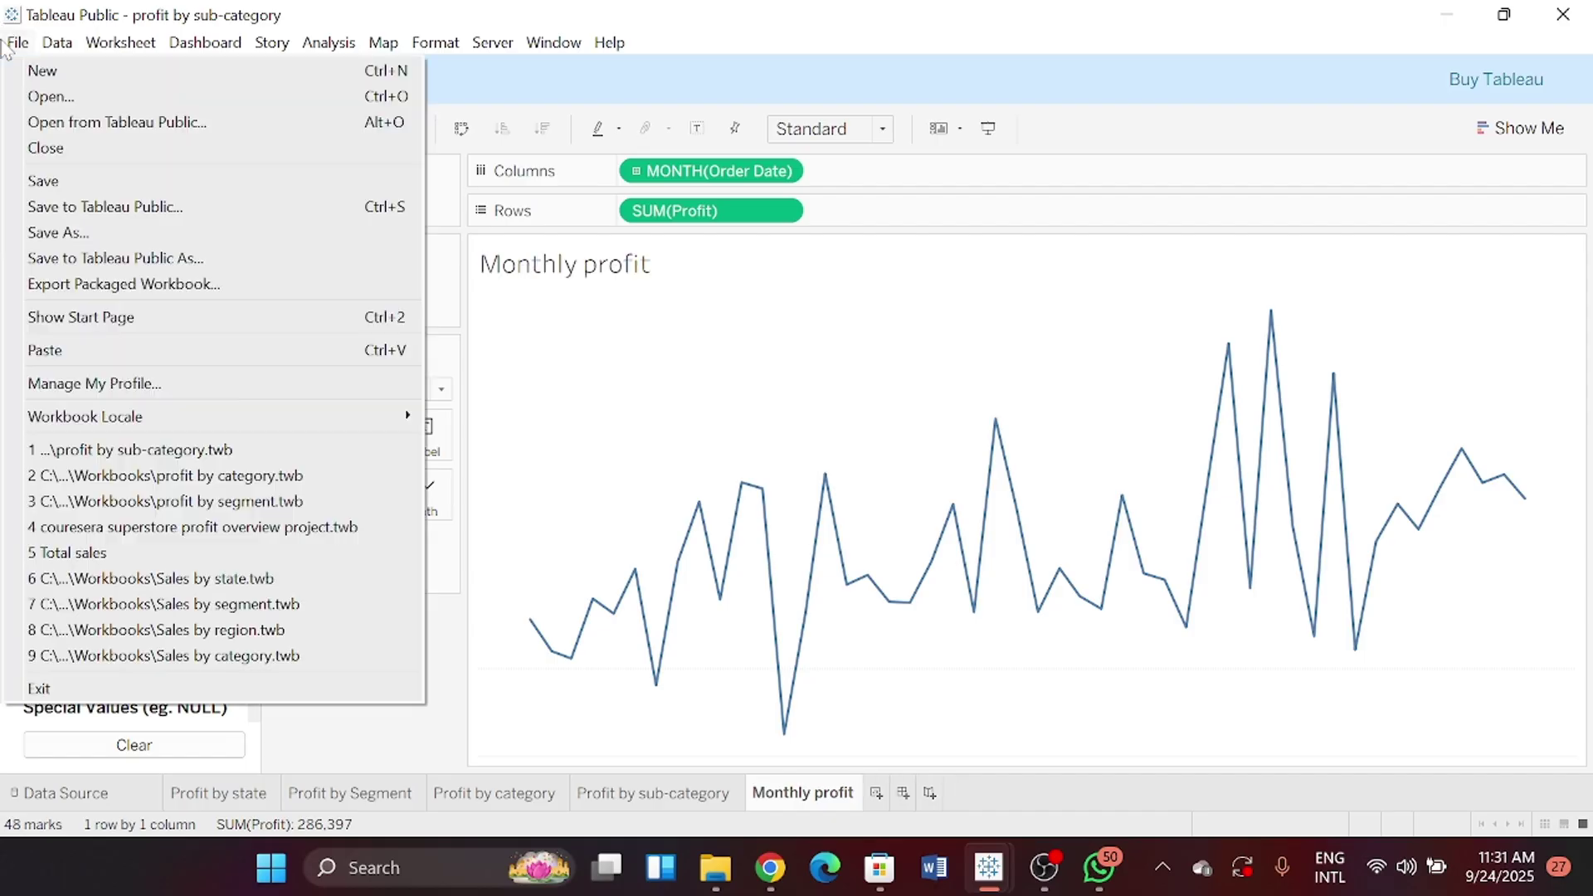
left_click(108, 228)
key("BackSpace")
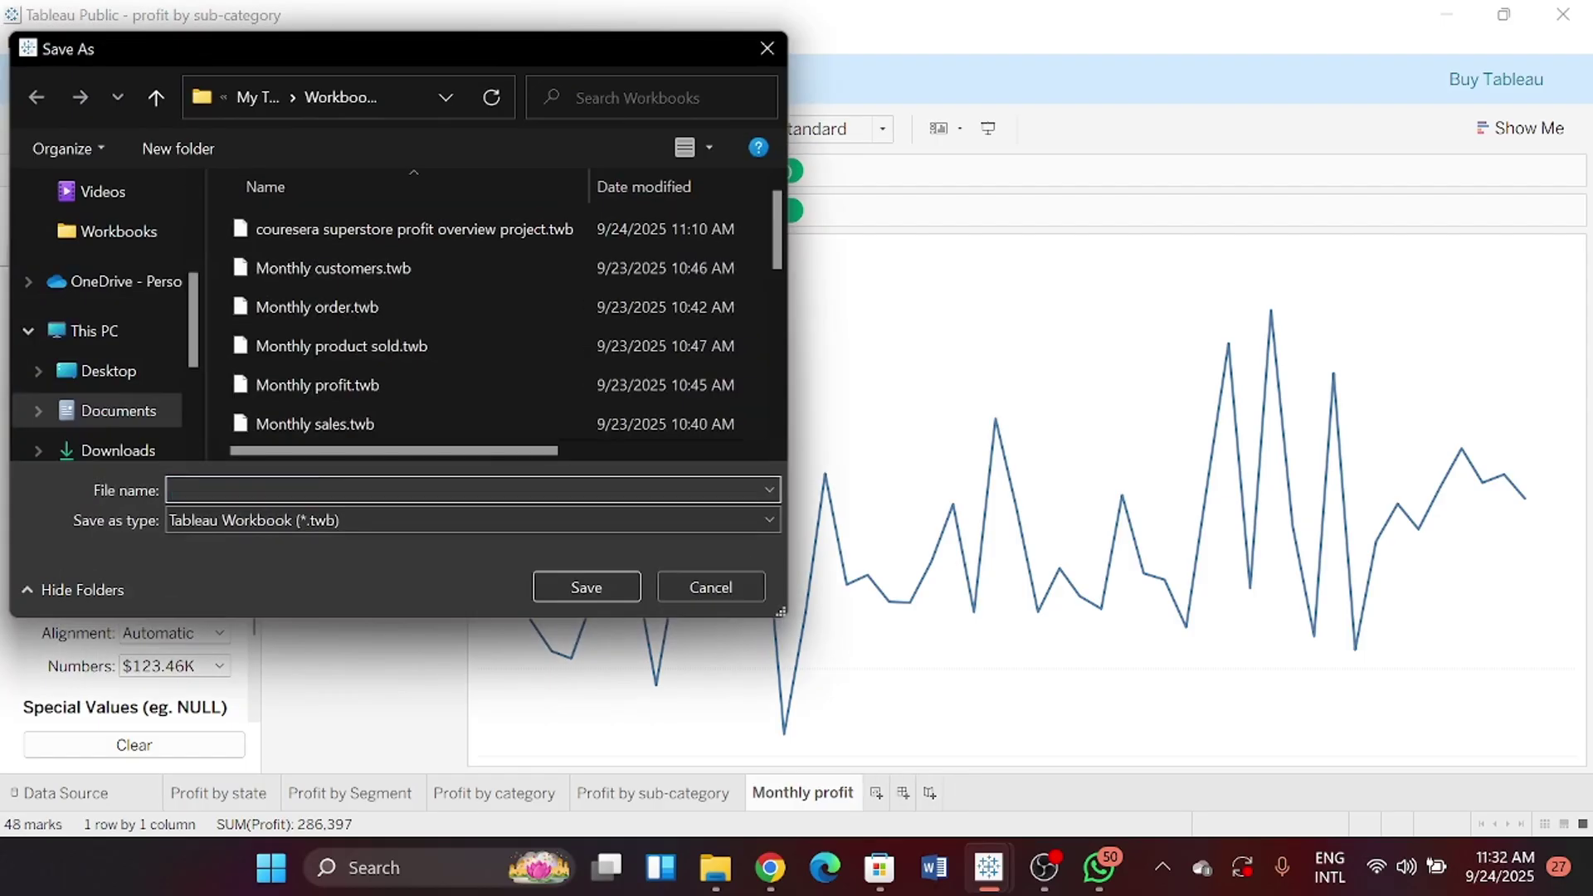
type("Monthly")
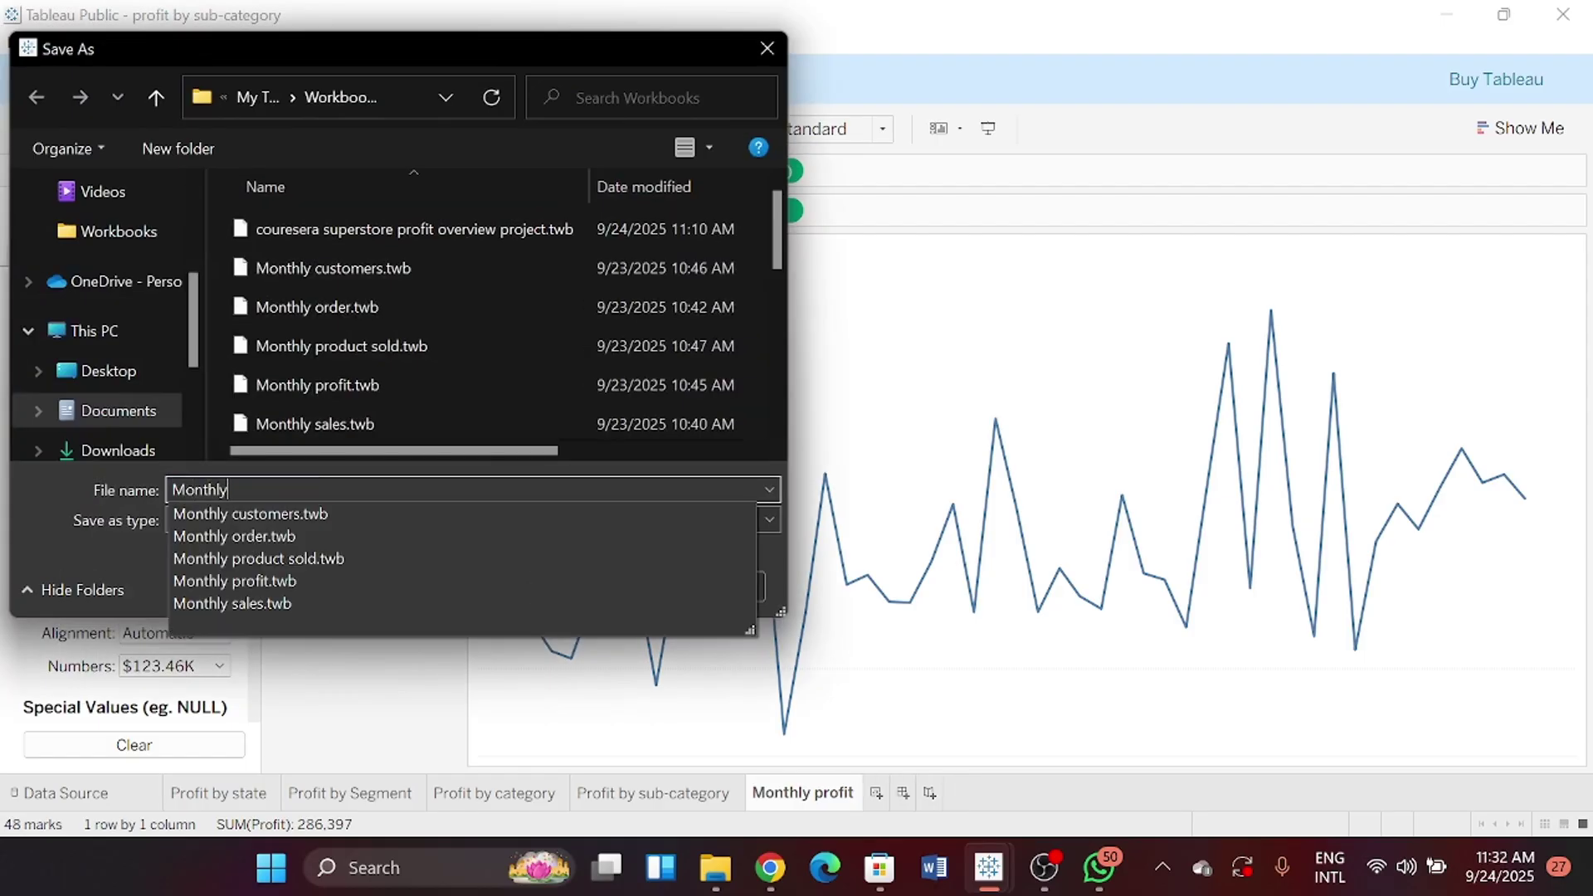
type(" pro")
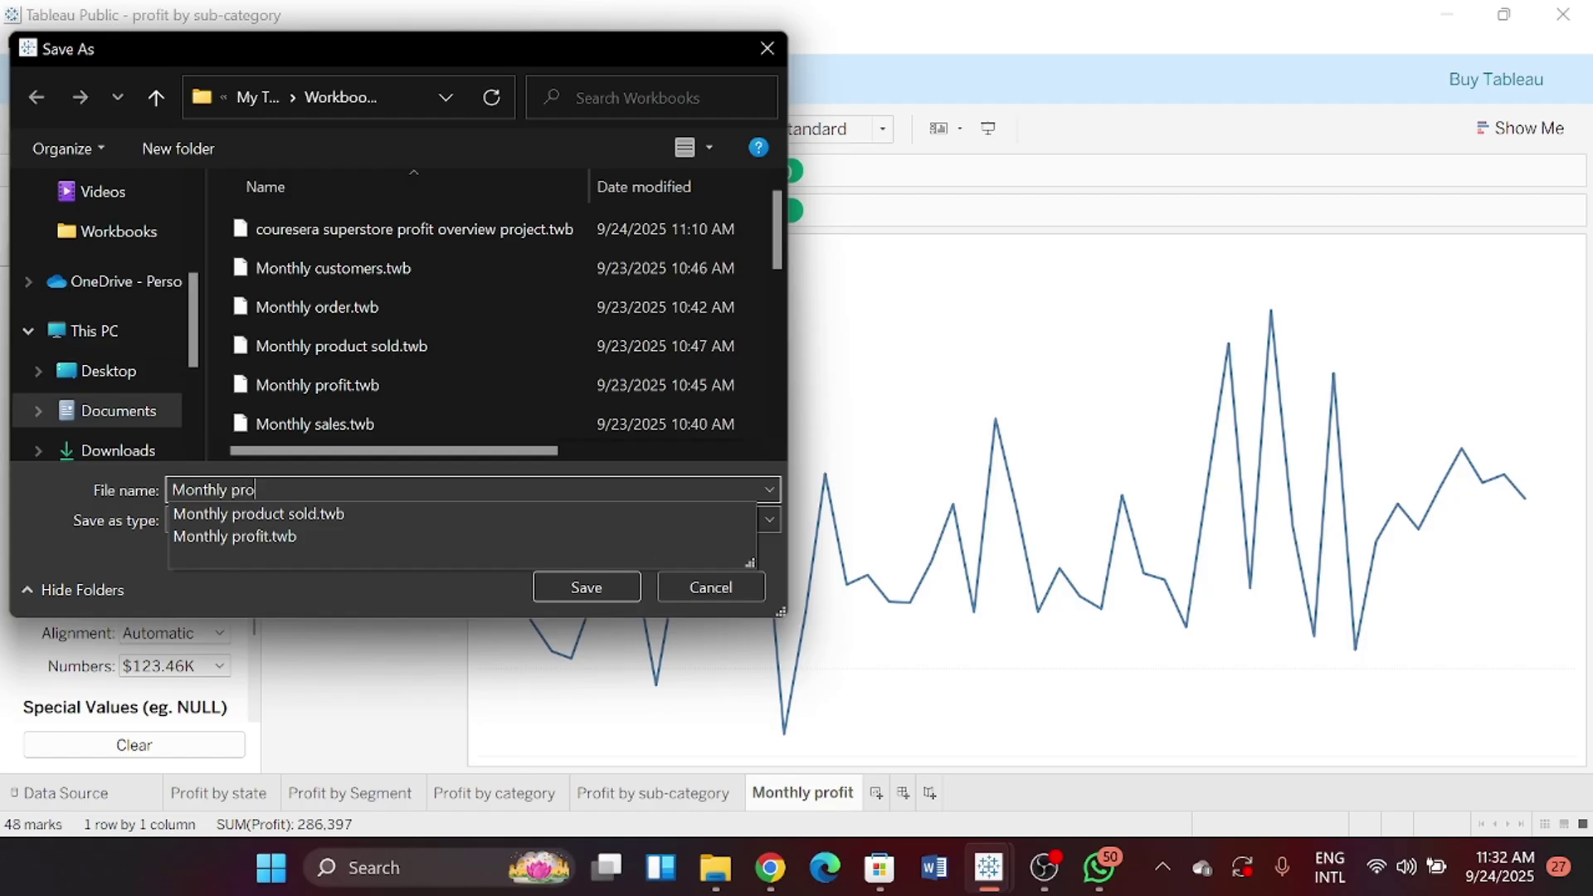
type("fit 2")
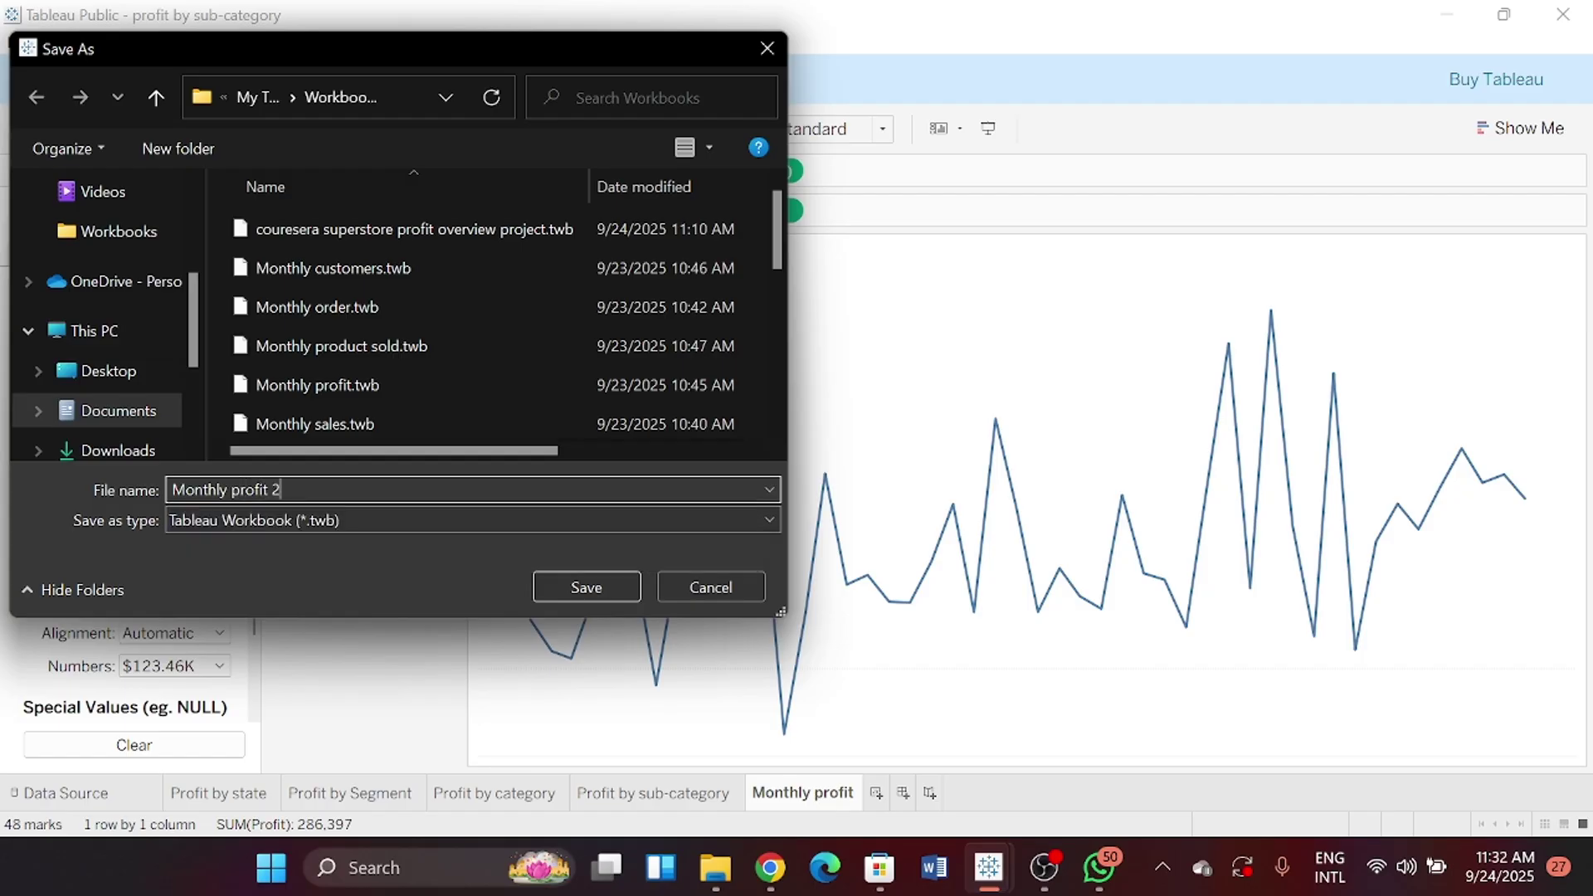
left_click(579, 585)
Duplicate the "Monthly profit" worksheet three times
right_click(805, 814)
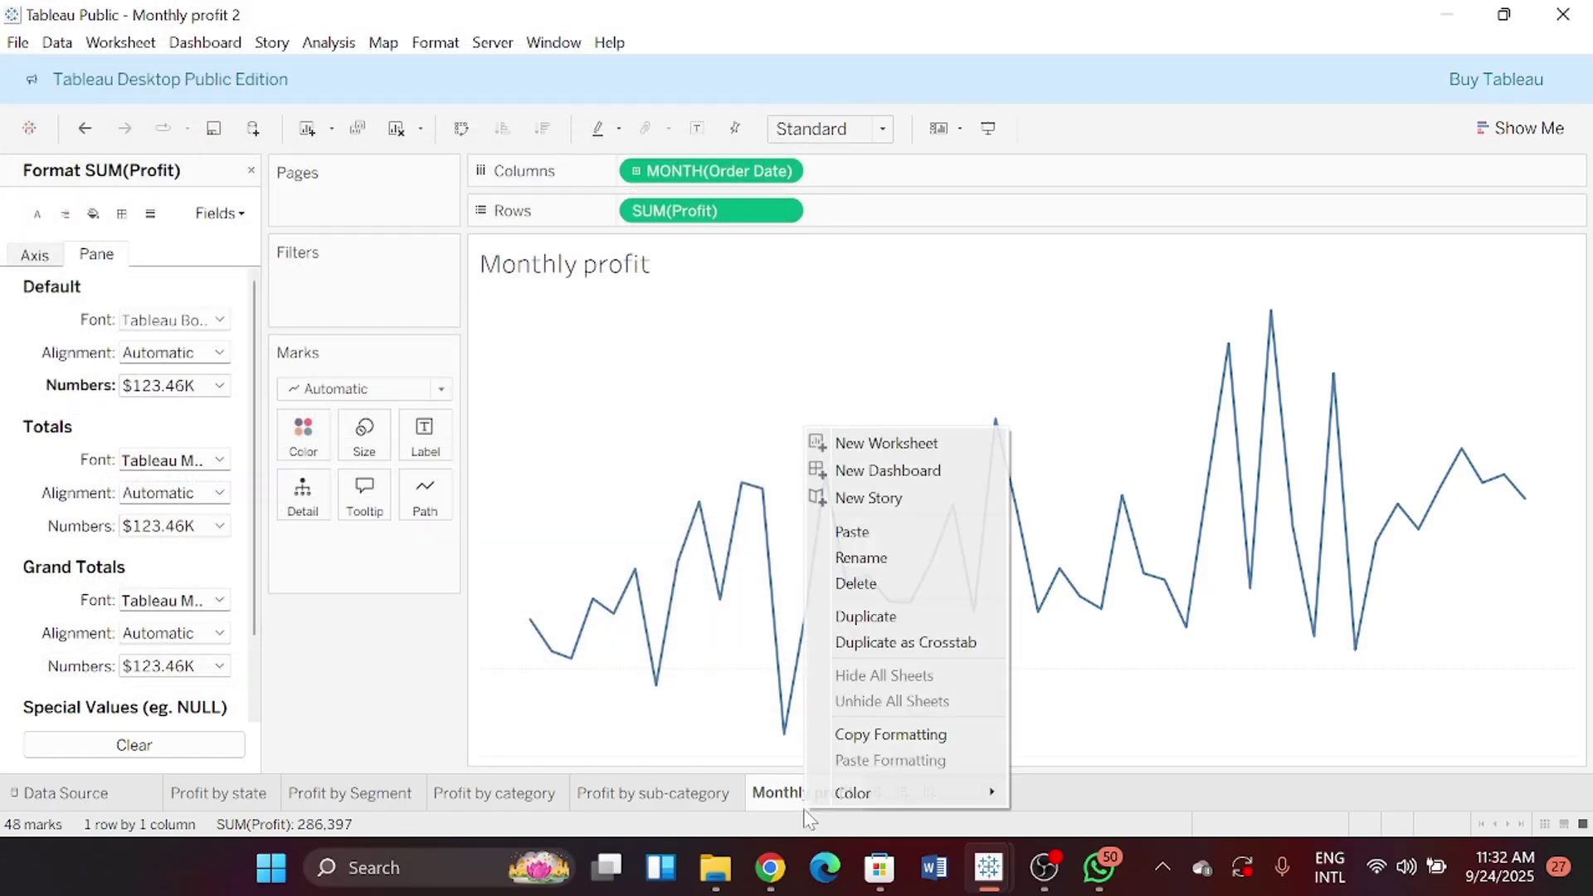
left_click(867, 612)
right_click(873, 795)
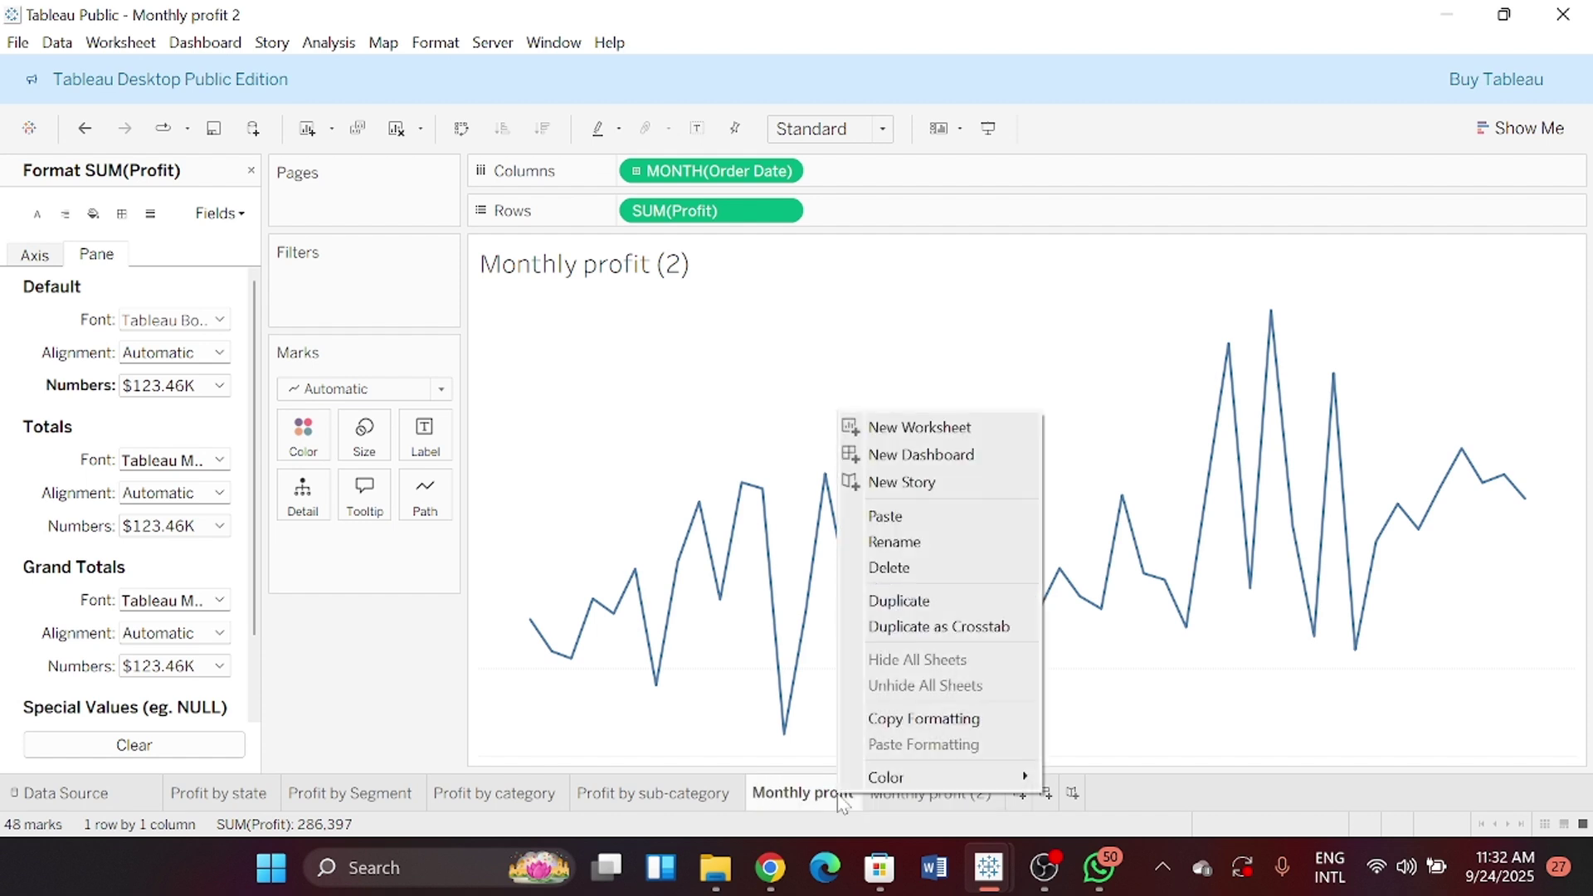
left_click(874, 601)
left_click(830, 795)
right_click(828, 805)
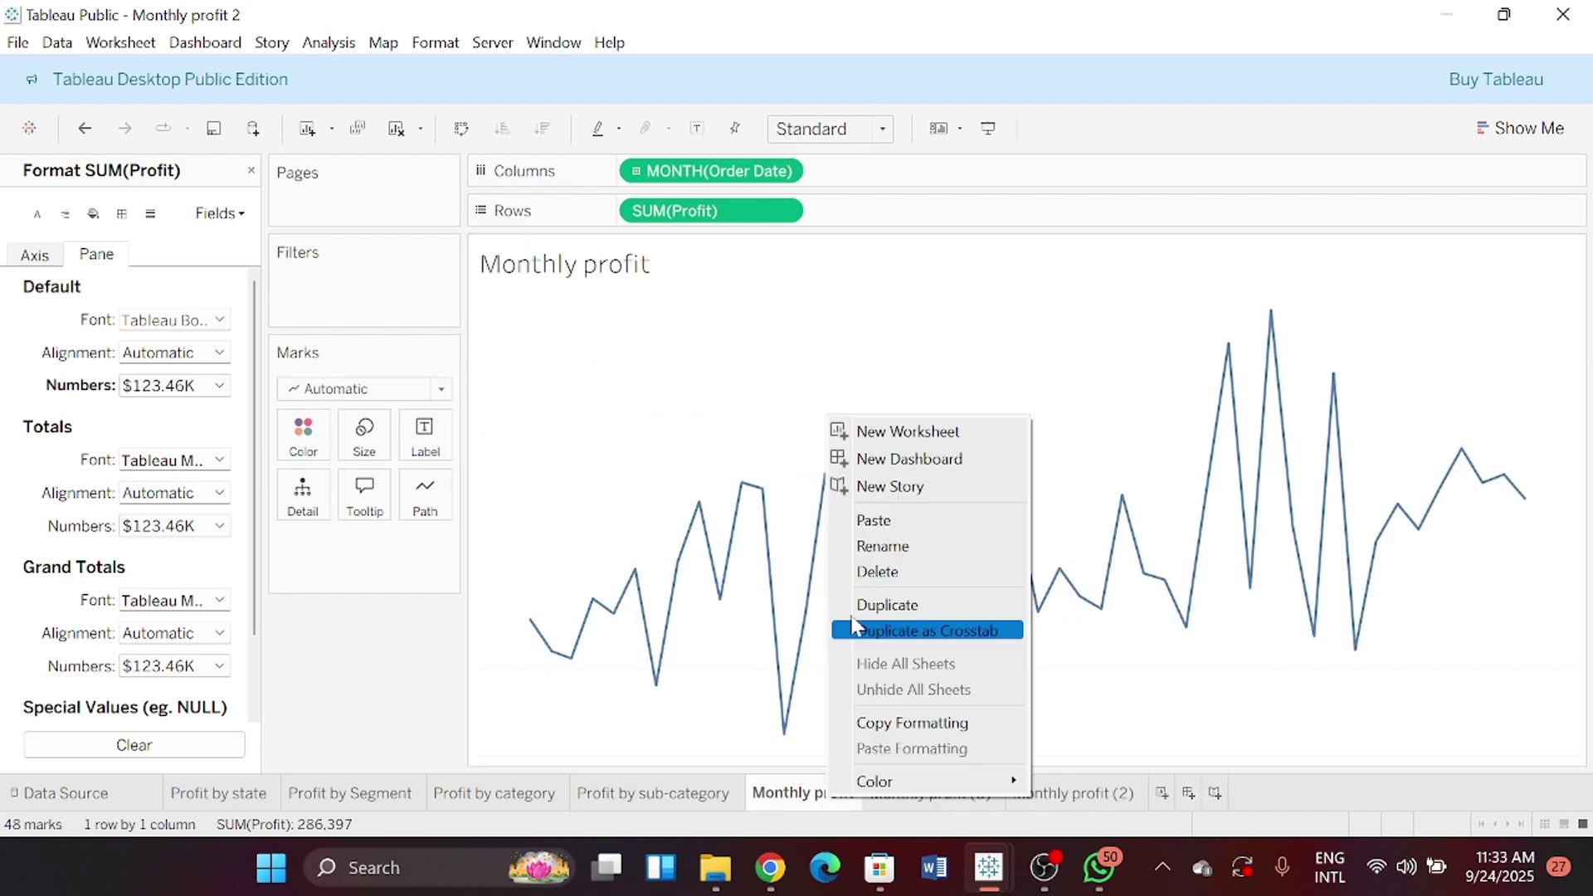
left_click(875, 599)
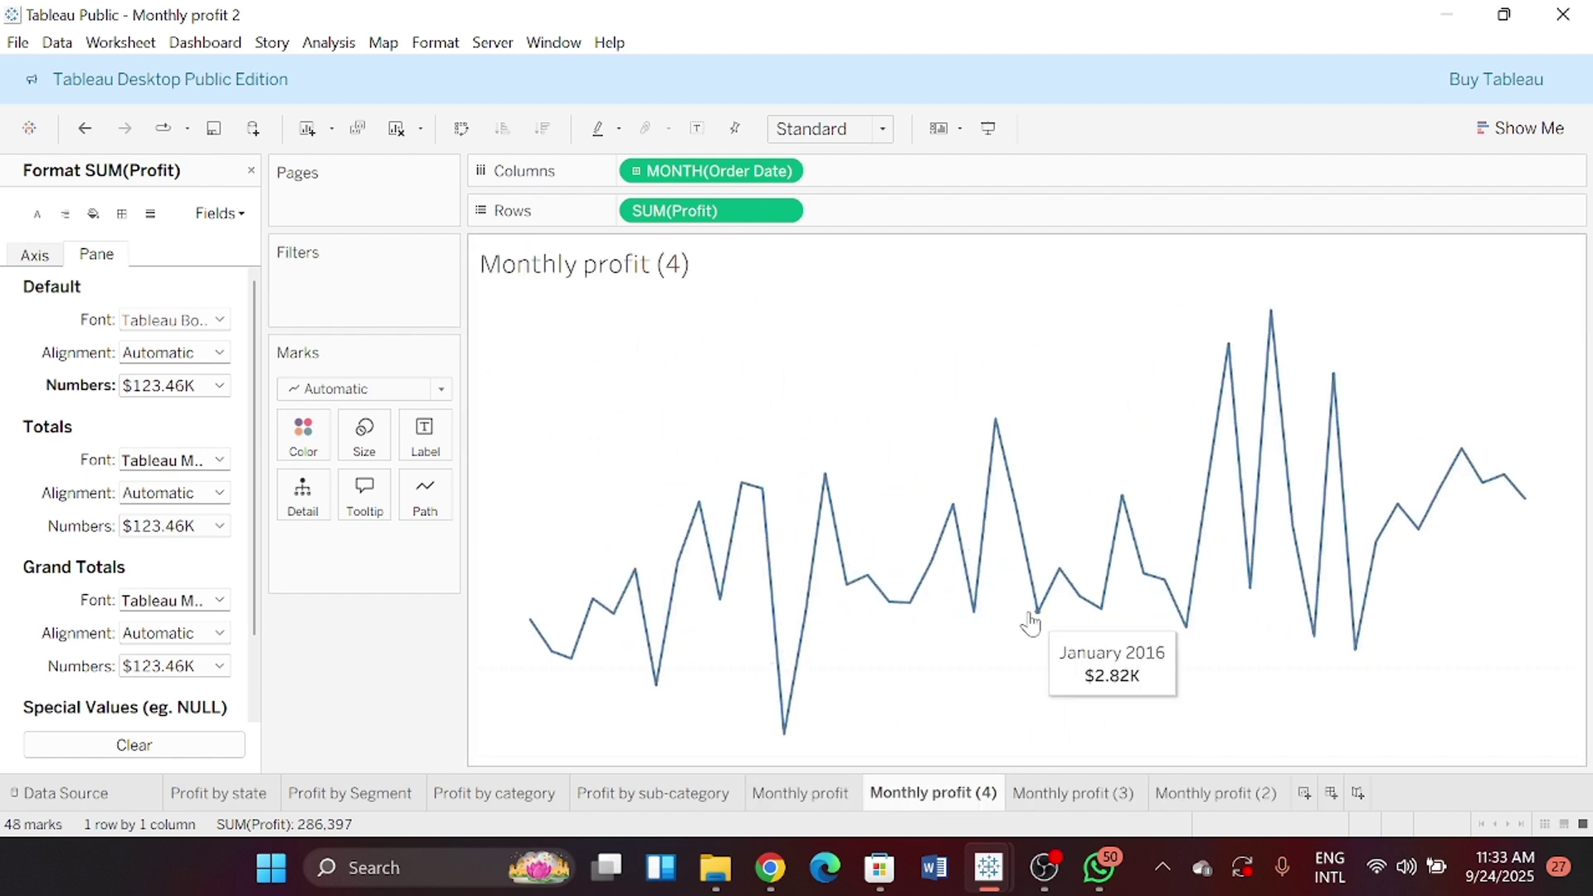
Replace SUM(Profit) on Rows of the "Monthly profit (4)" worksheet with Sales and hide the Sales axis header
left_click(251, 171)
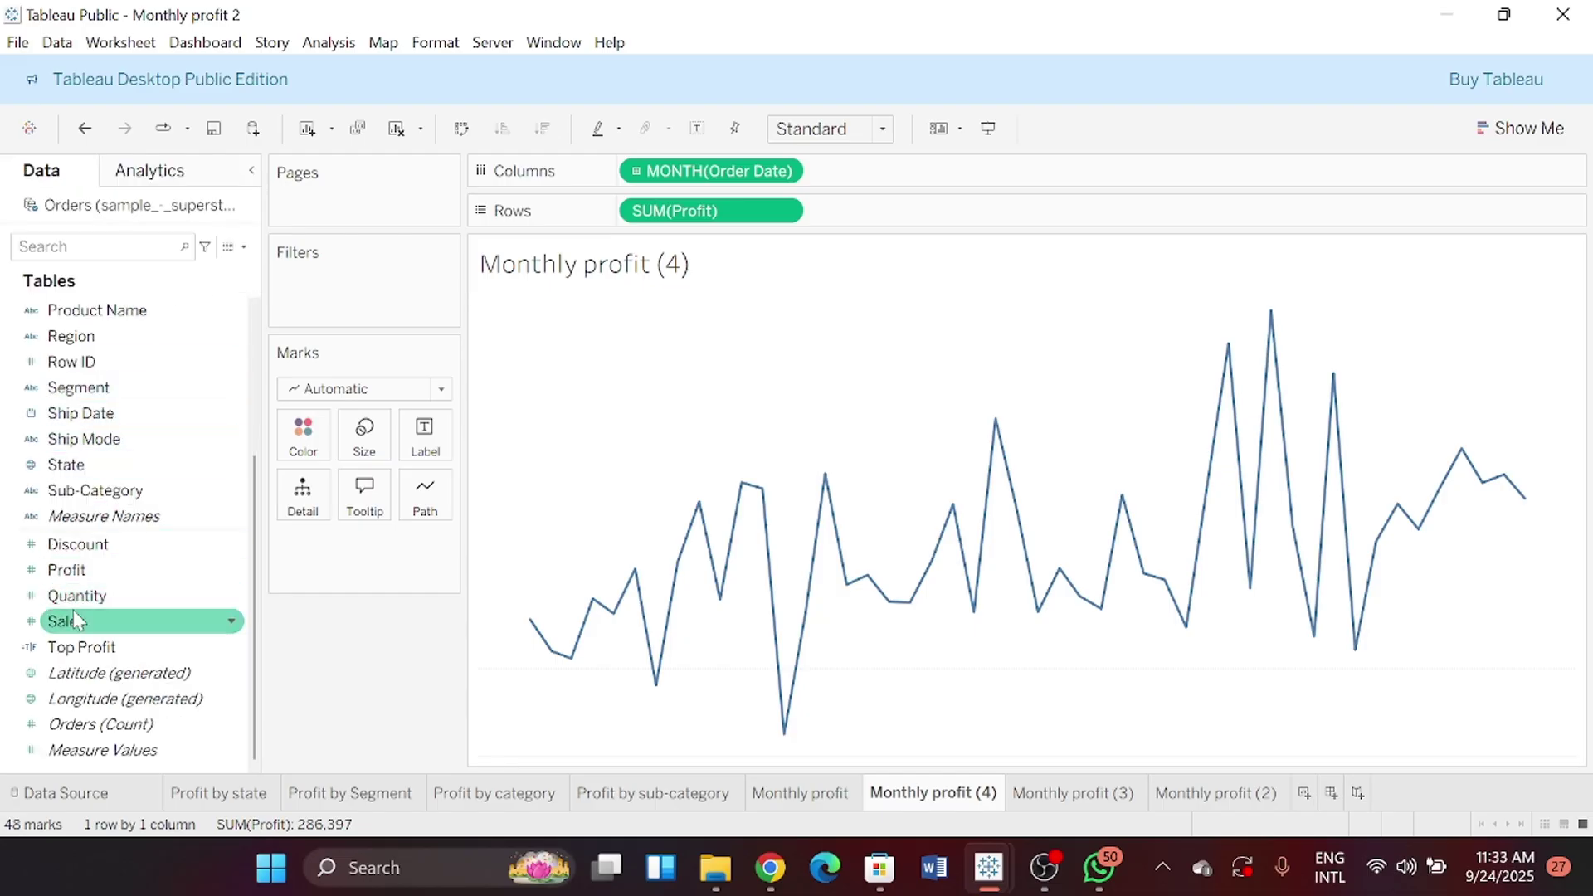
left_click_drag(73, 611, 894, 213)
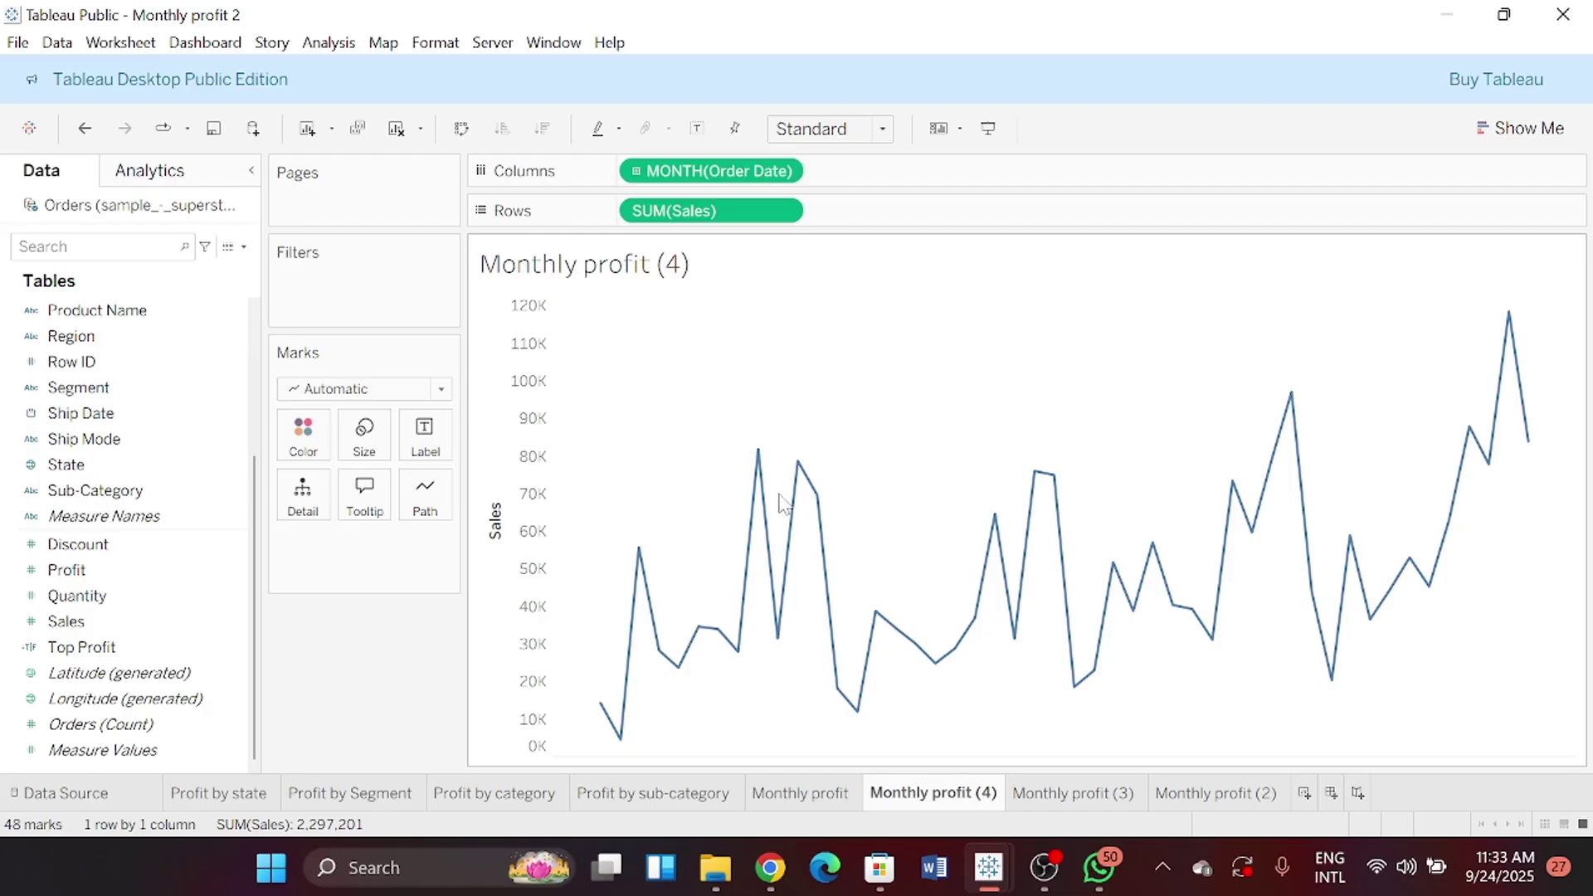
right_click(539, 486)
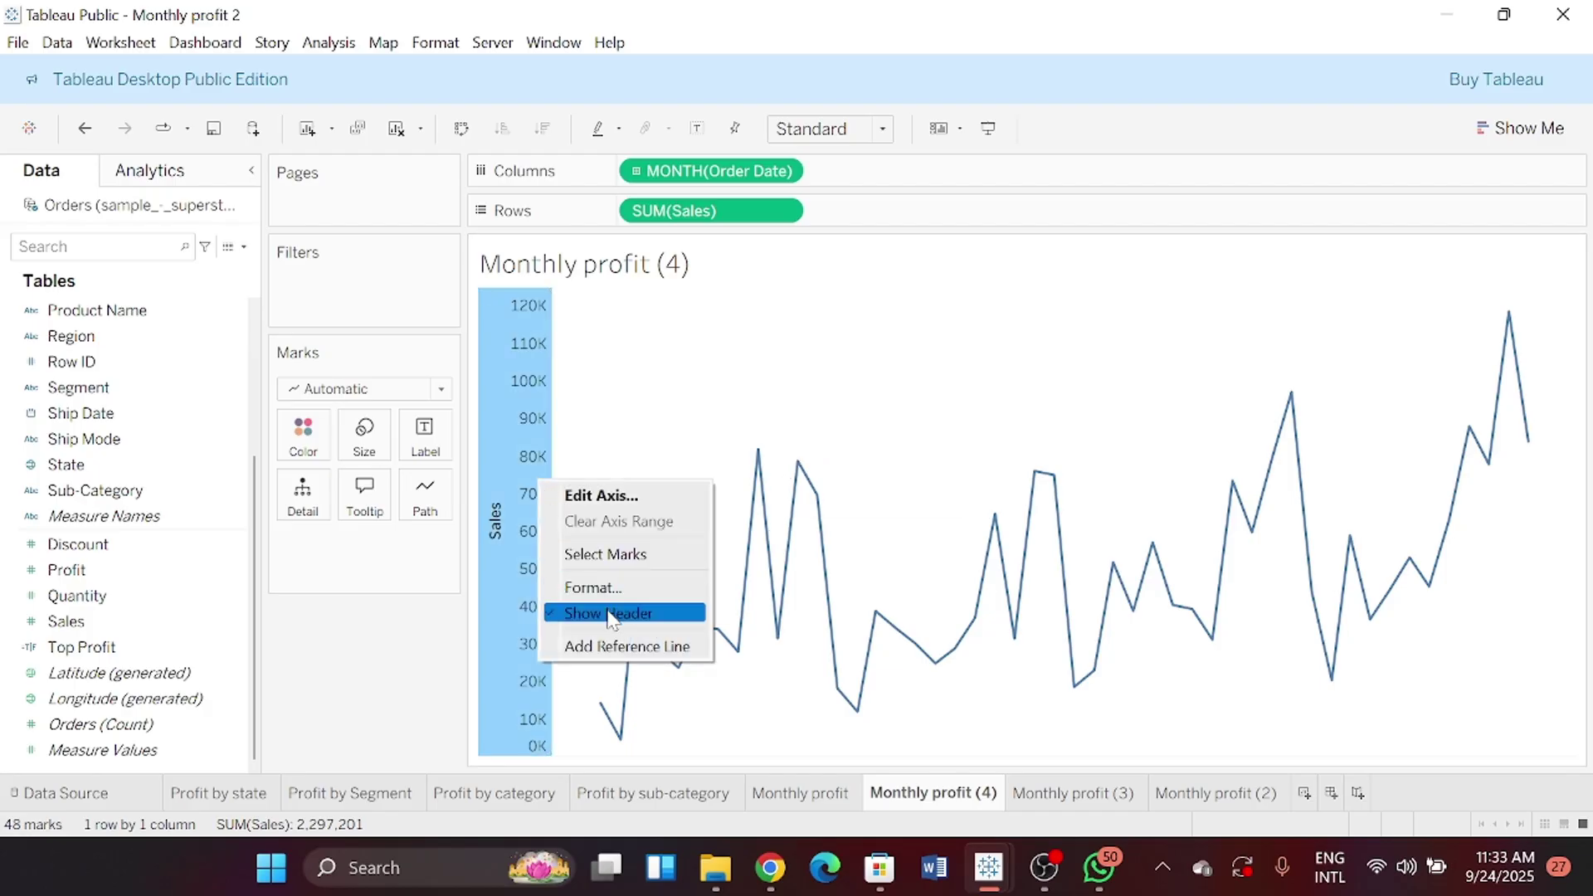
left_click(610, 614)
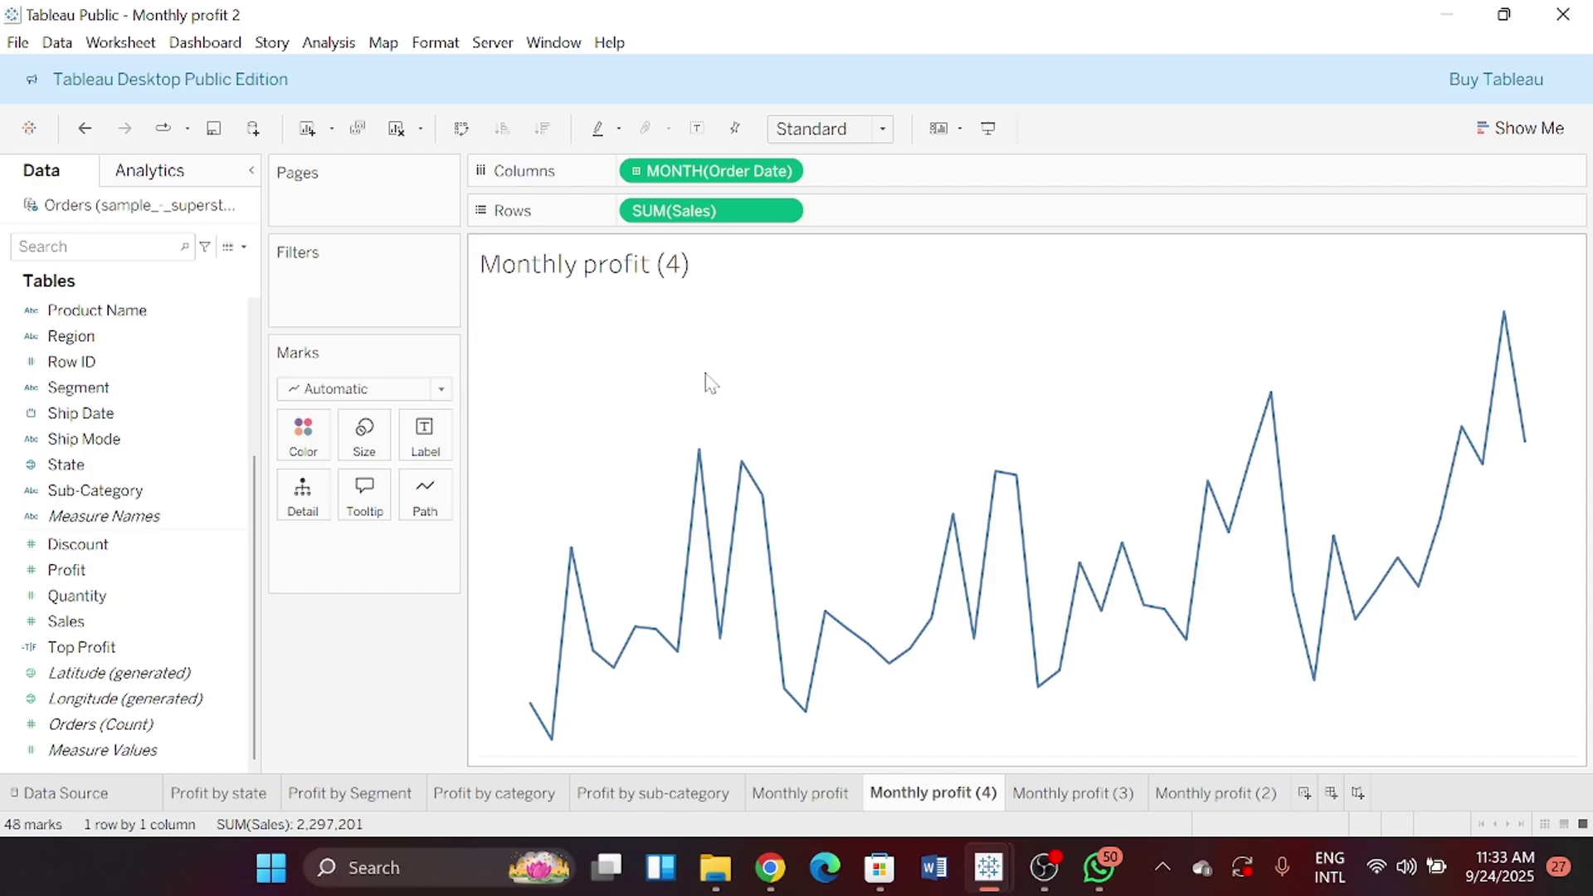
Format the SUM(Sales) pane numbers as Currency (Custom) with display units in Thousands (K)
right_click(669, 222)
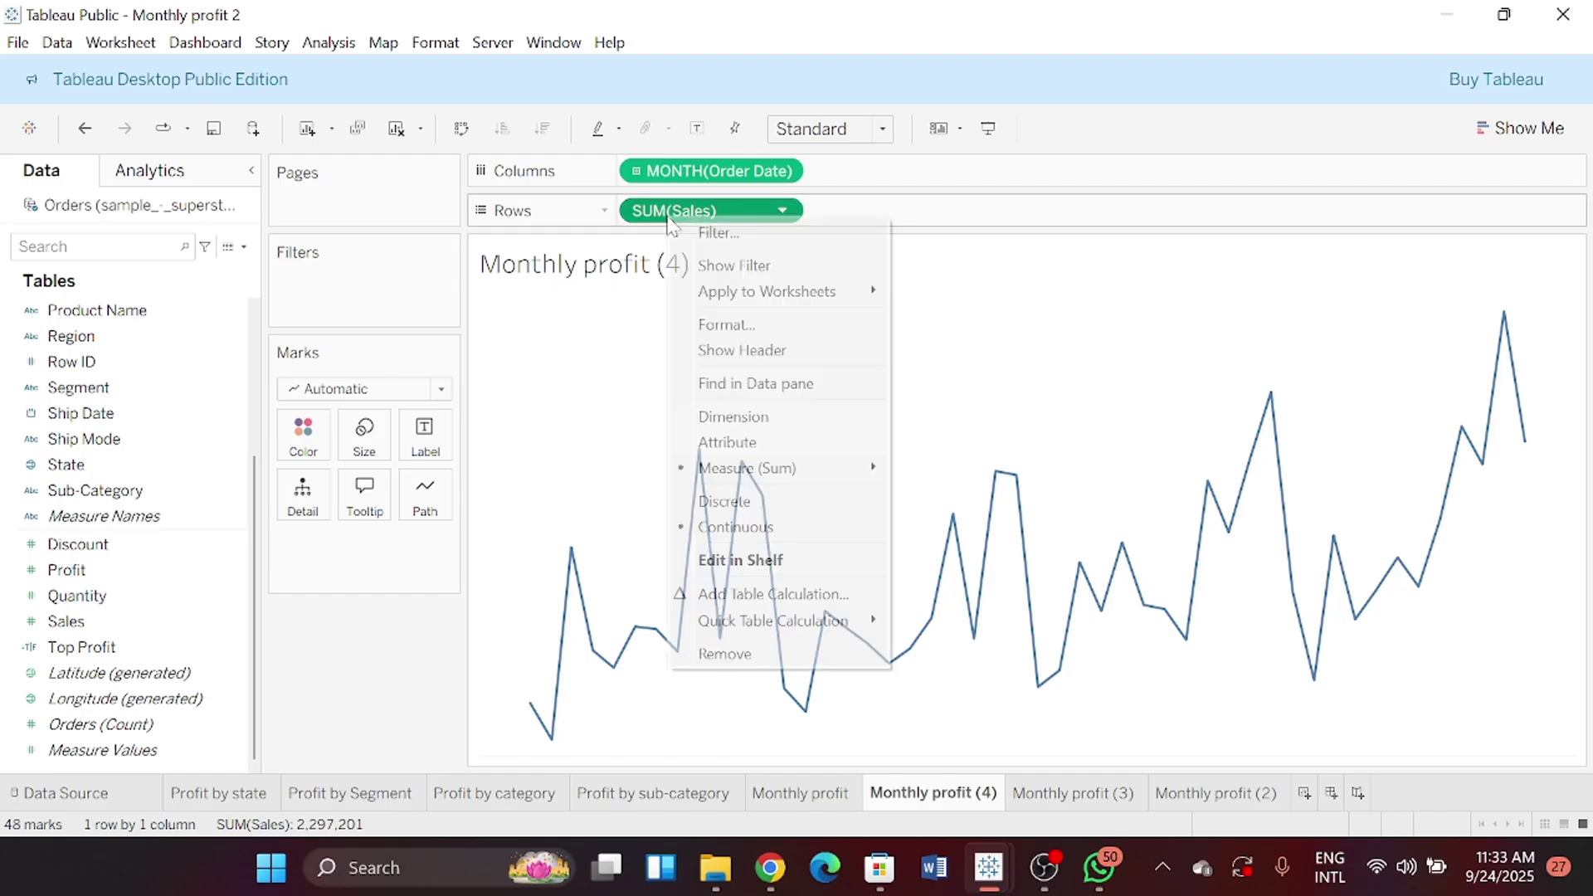
left_click(725, 326)
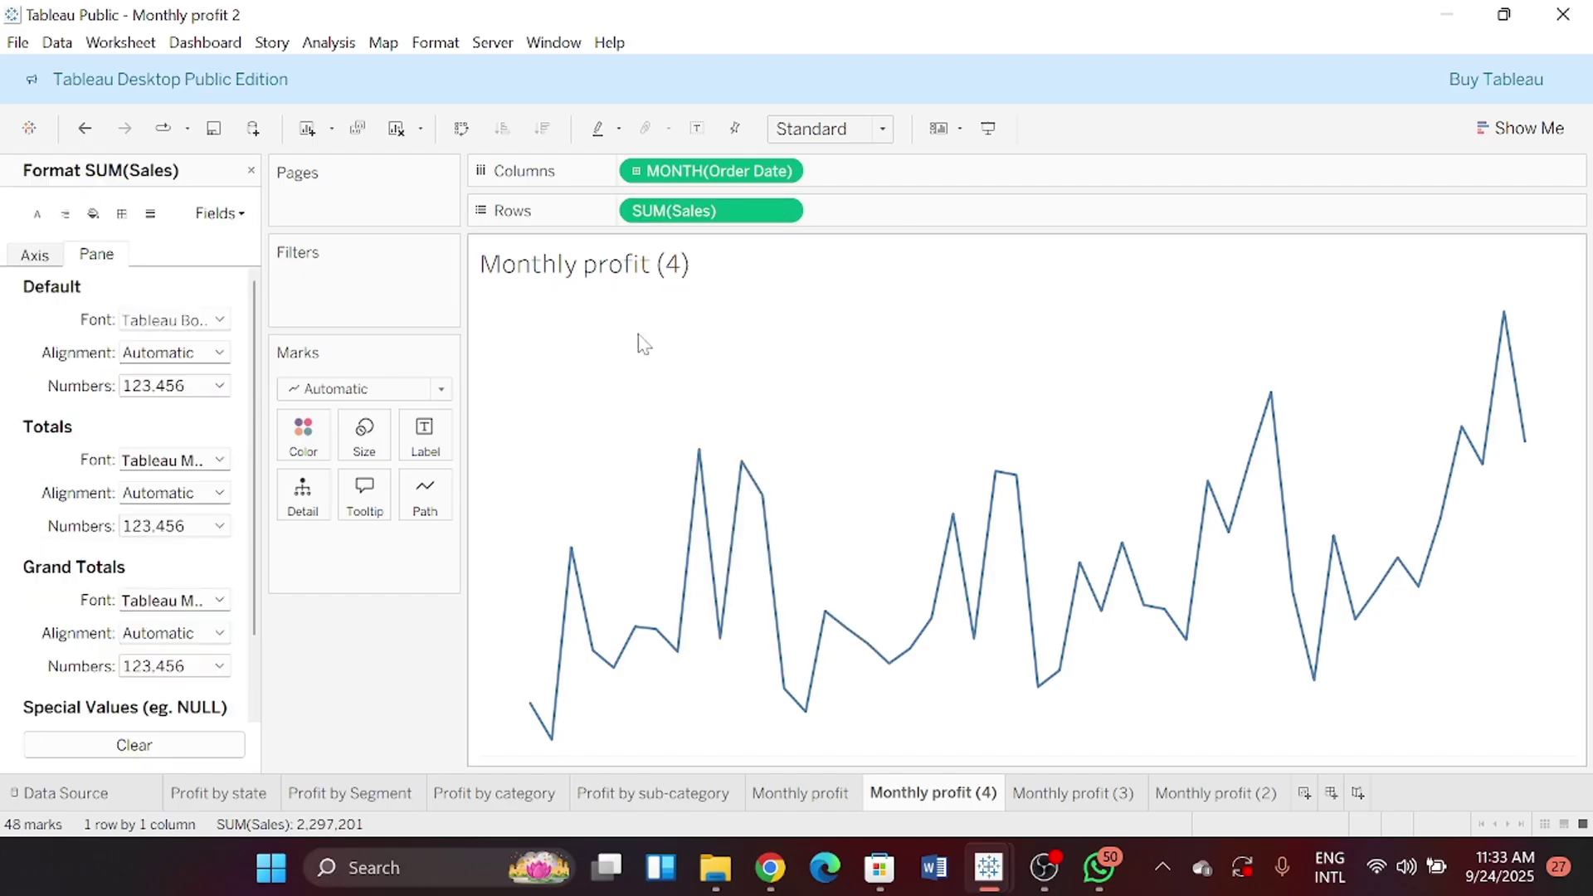
left_click(224, 390)
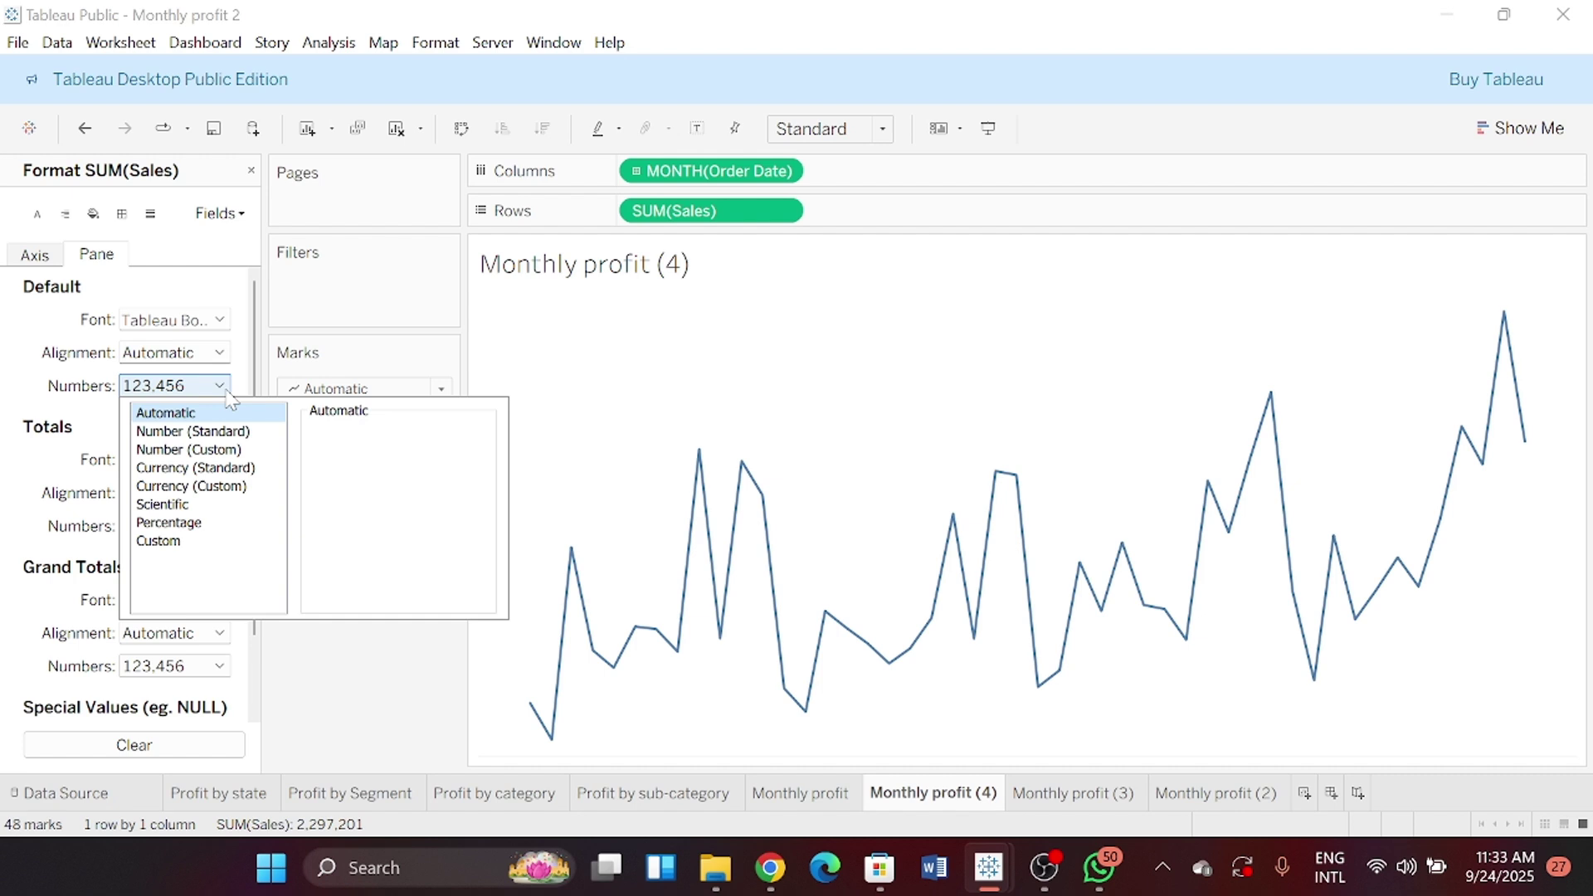
left_click(254, 487)
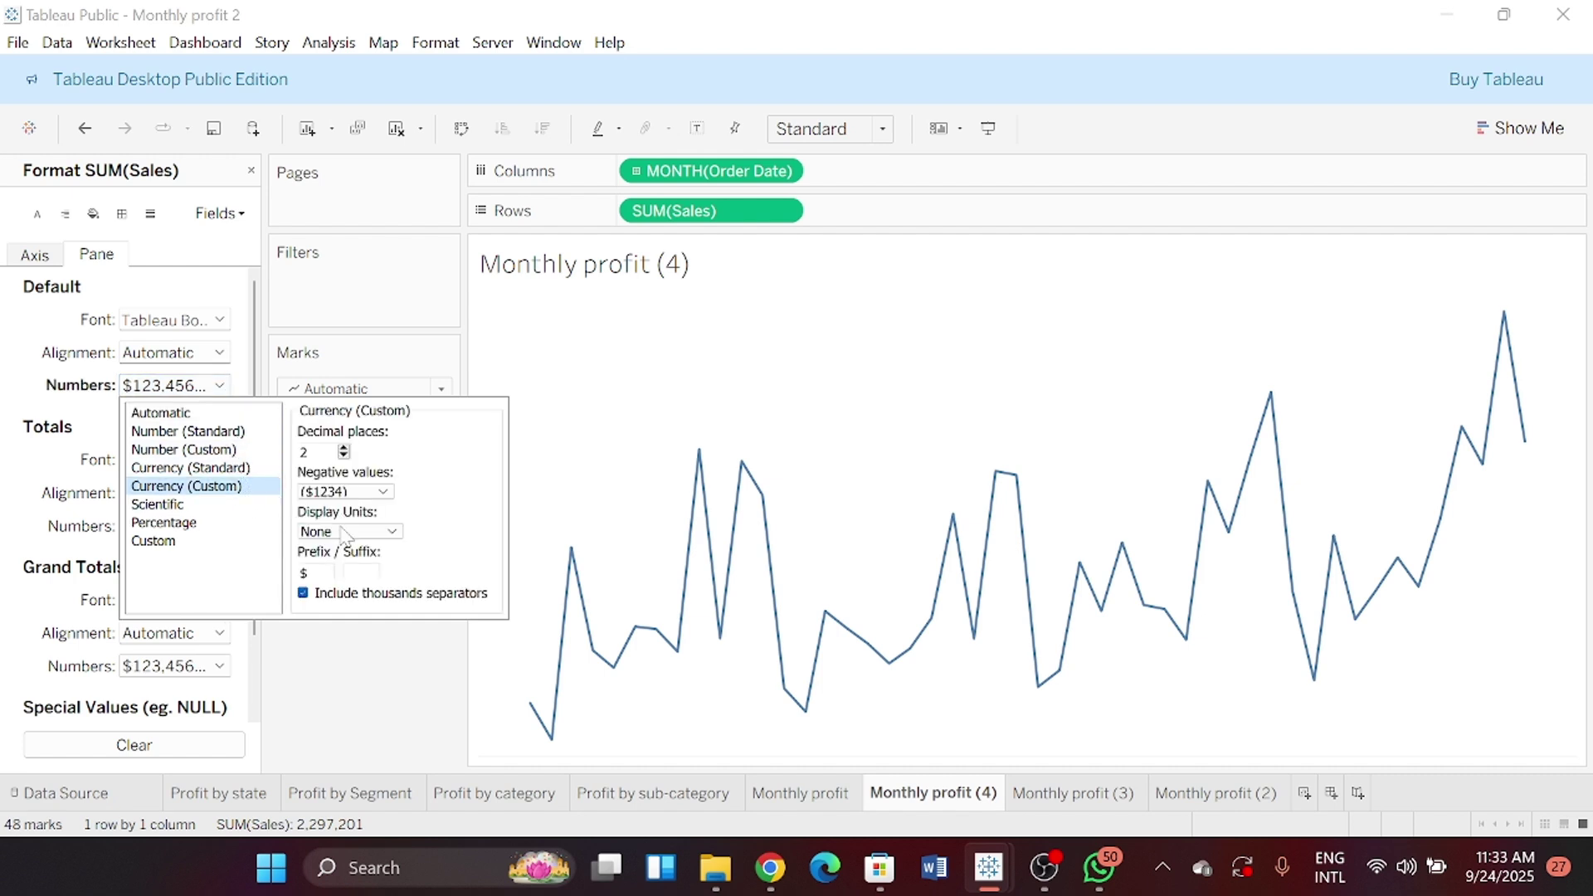
left_click(384, 531)
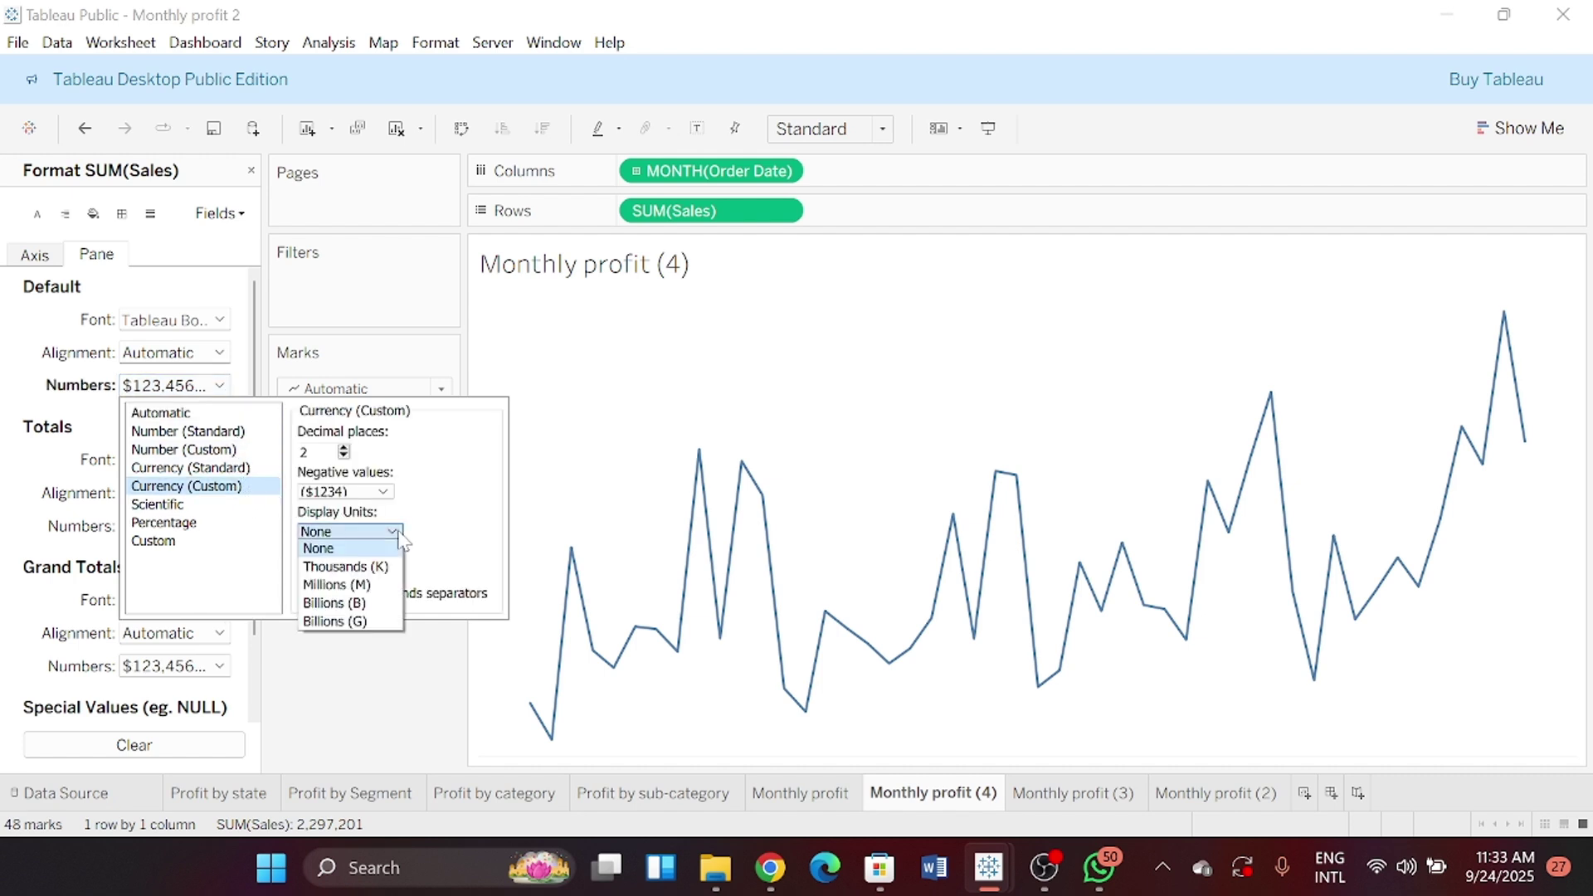
left_click(357, 566)
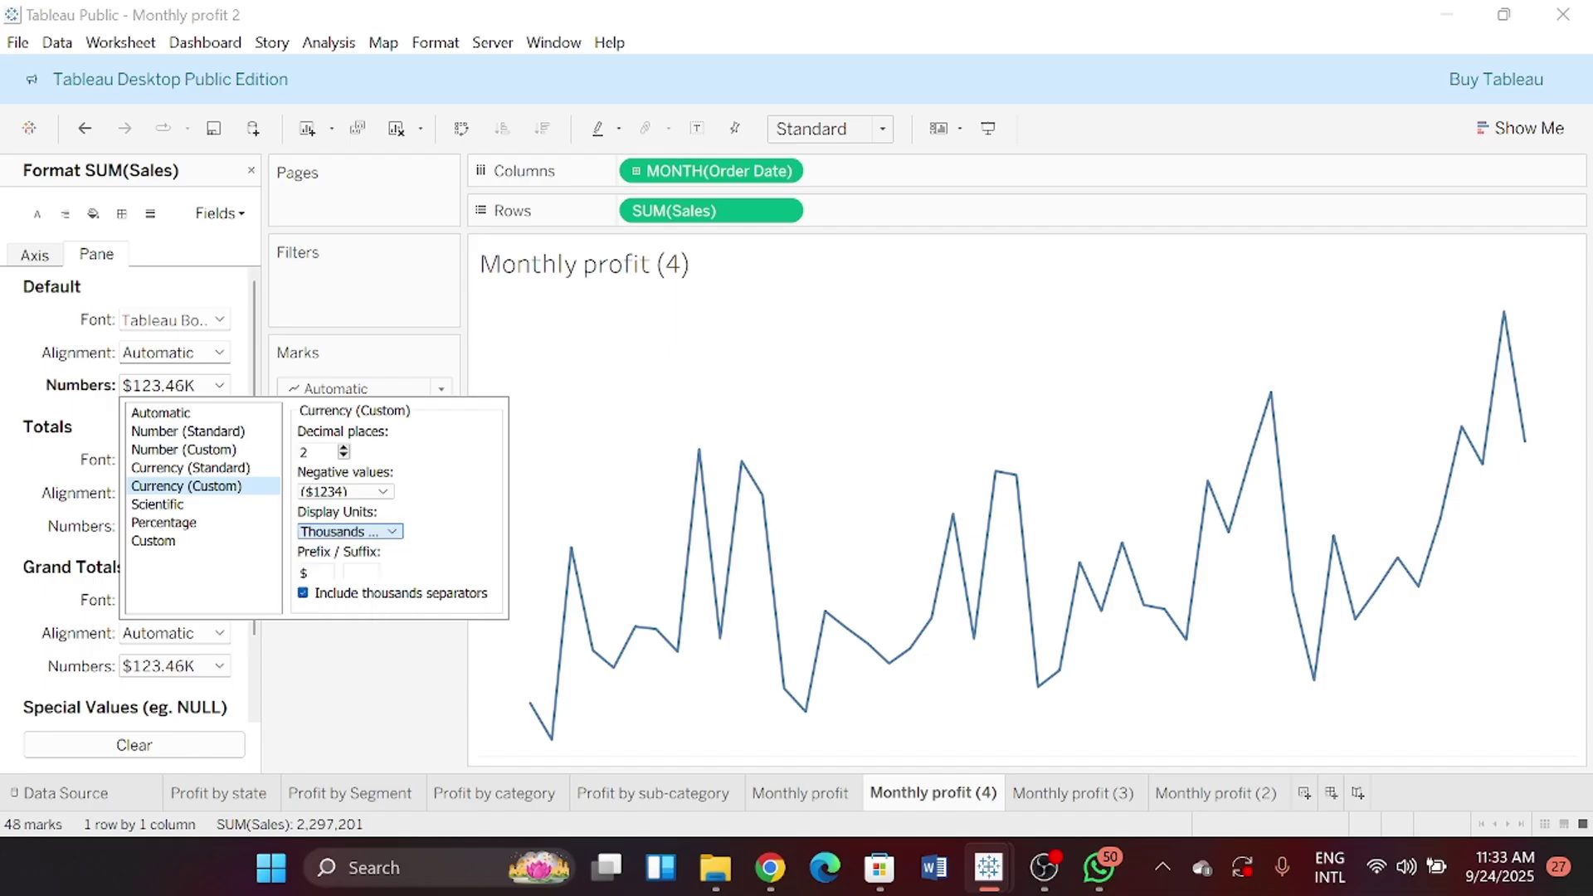
left_click(804, 409)
Rename the "Monthly profit (4)" worksheet as "Monthly sales"
double_click(909, 793)
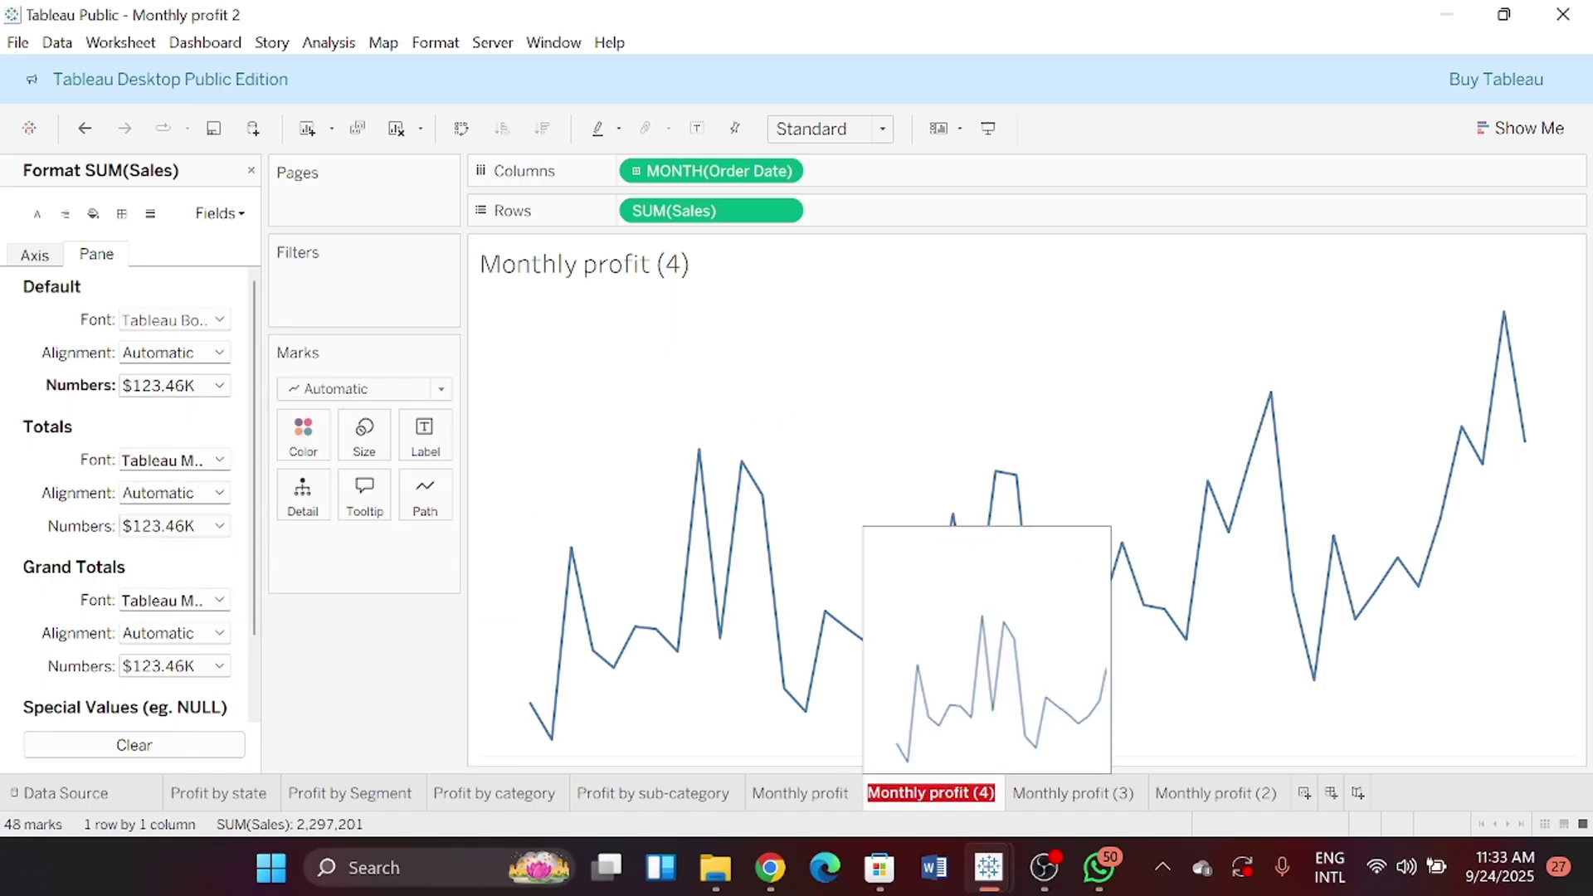
type("Monthly sales")
key("Return")
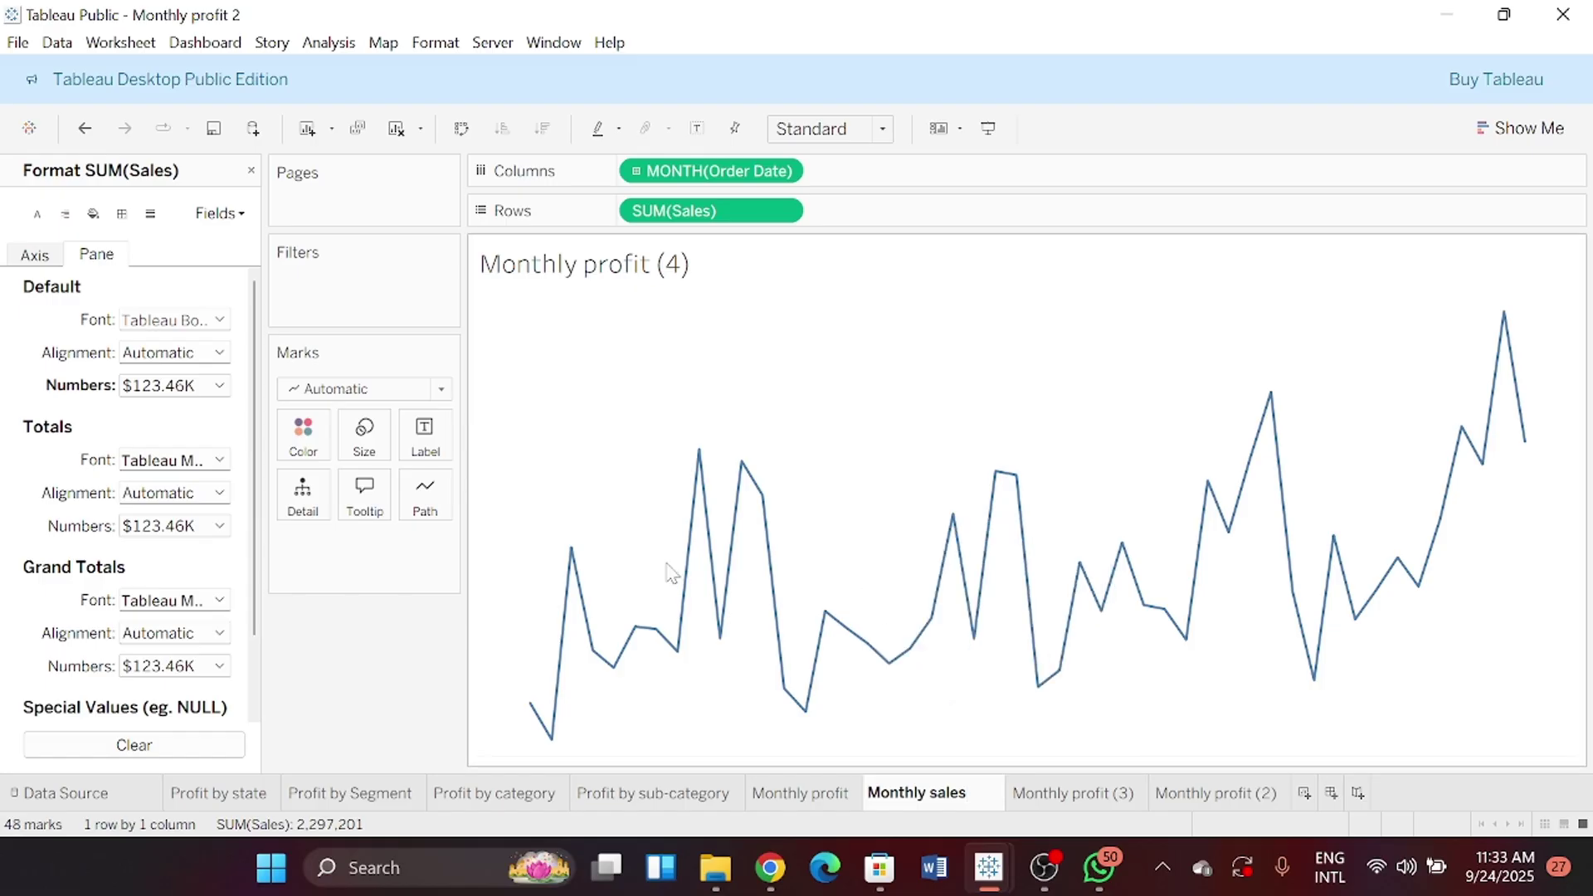
Save the workbook under the new file name "Monthly sales 2"
left_click(17, 43)
left_click(208, 228)
key("End")
key("BackSpace")
key("BackSpace")
key("BackSpace")
key("BackSpace")
key("BackSpace")
key("BackSpace")
key("BackSpace")
key("BackSpace")
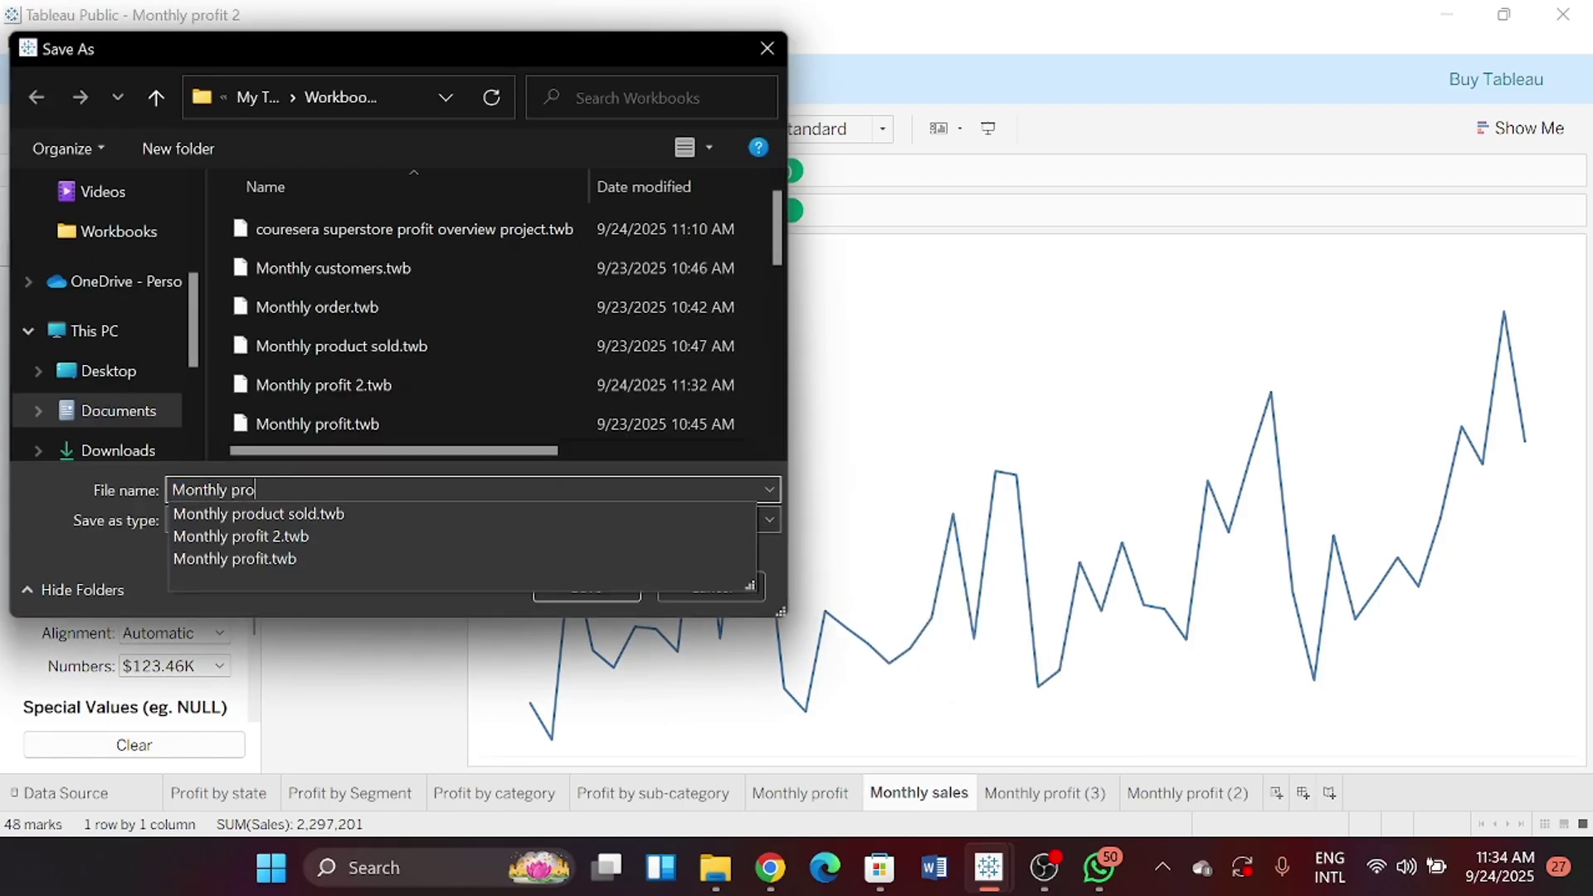
type("sales 2")
left_click(631, 594)
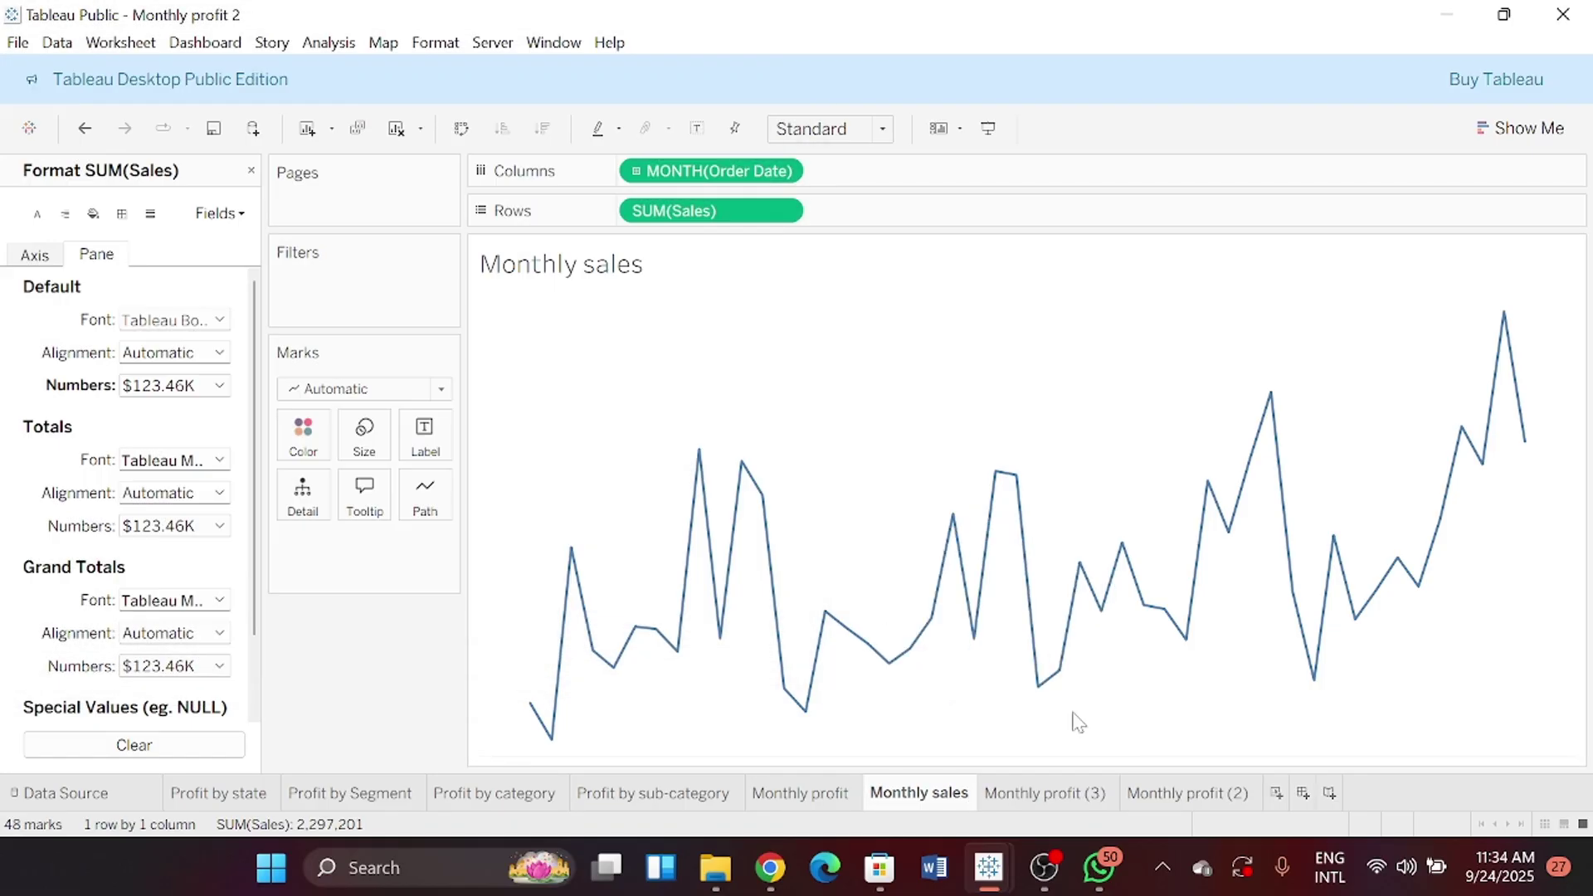
Replace SUM(Profit) on Rows of the "Monthly profit (3)" worksheet with the distinct count of Order ID, CNTD(Order ID)
left_click(1025, 794)
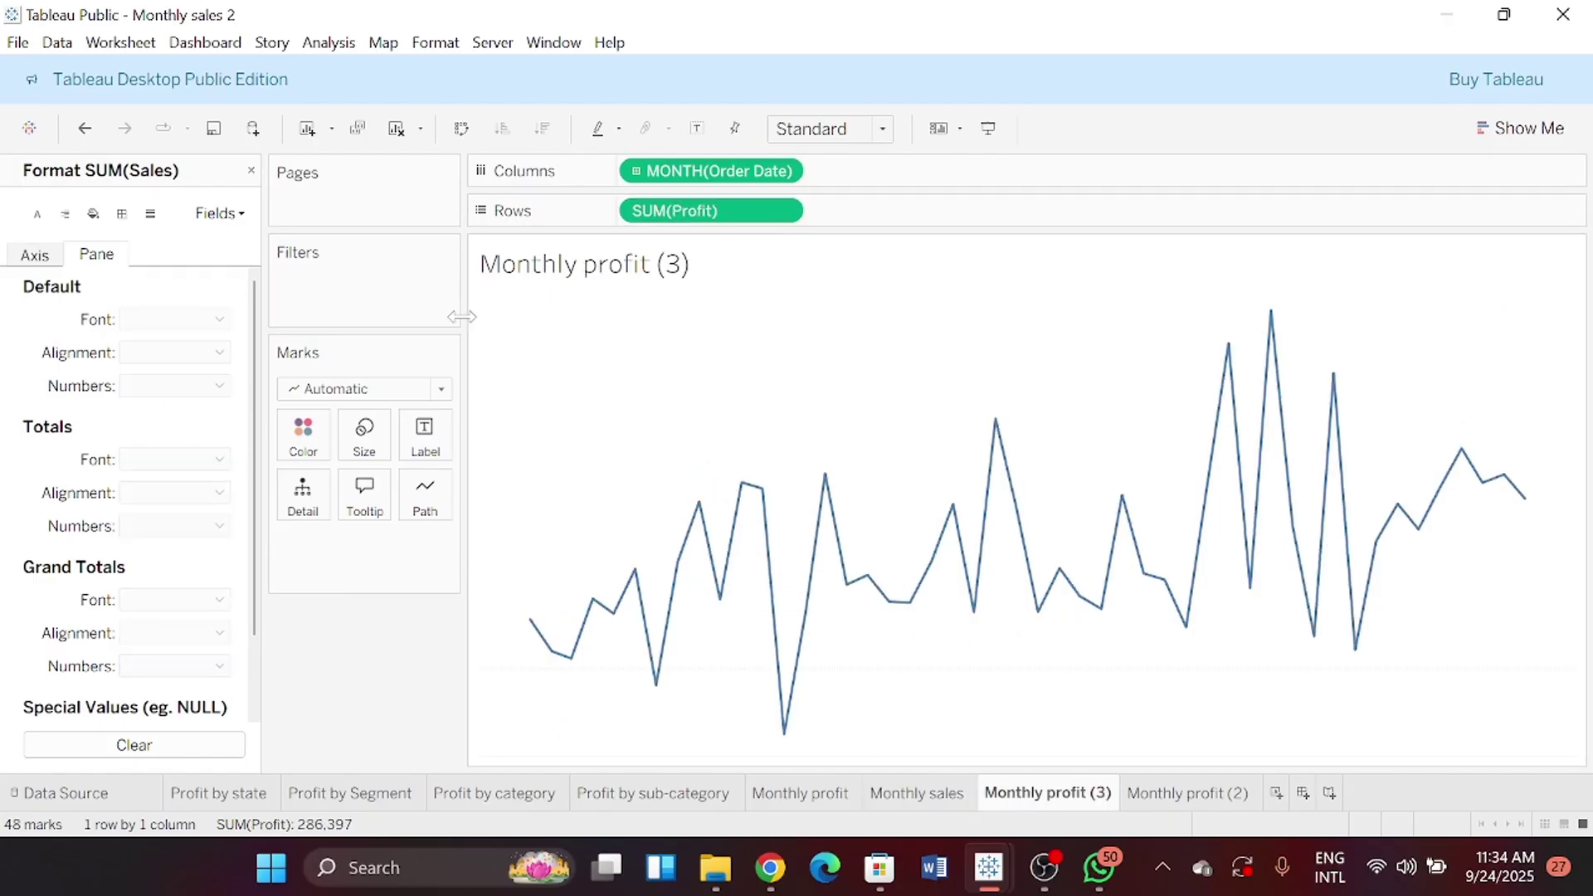
left_click(250, 171)
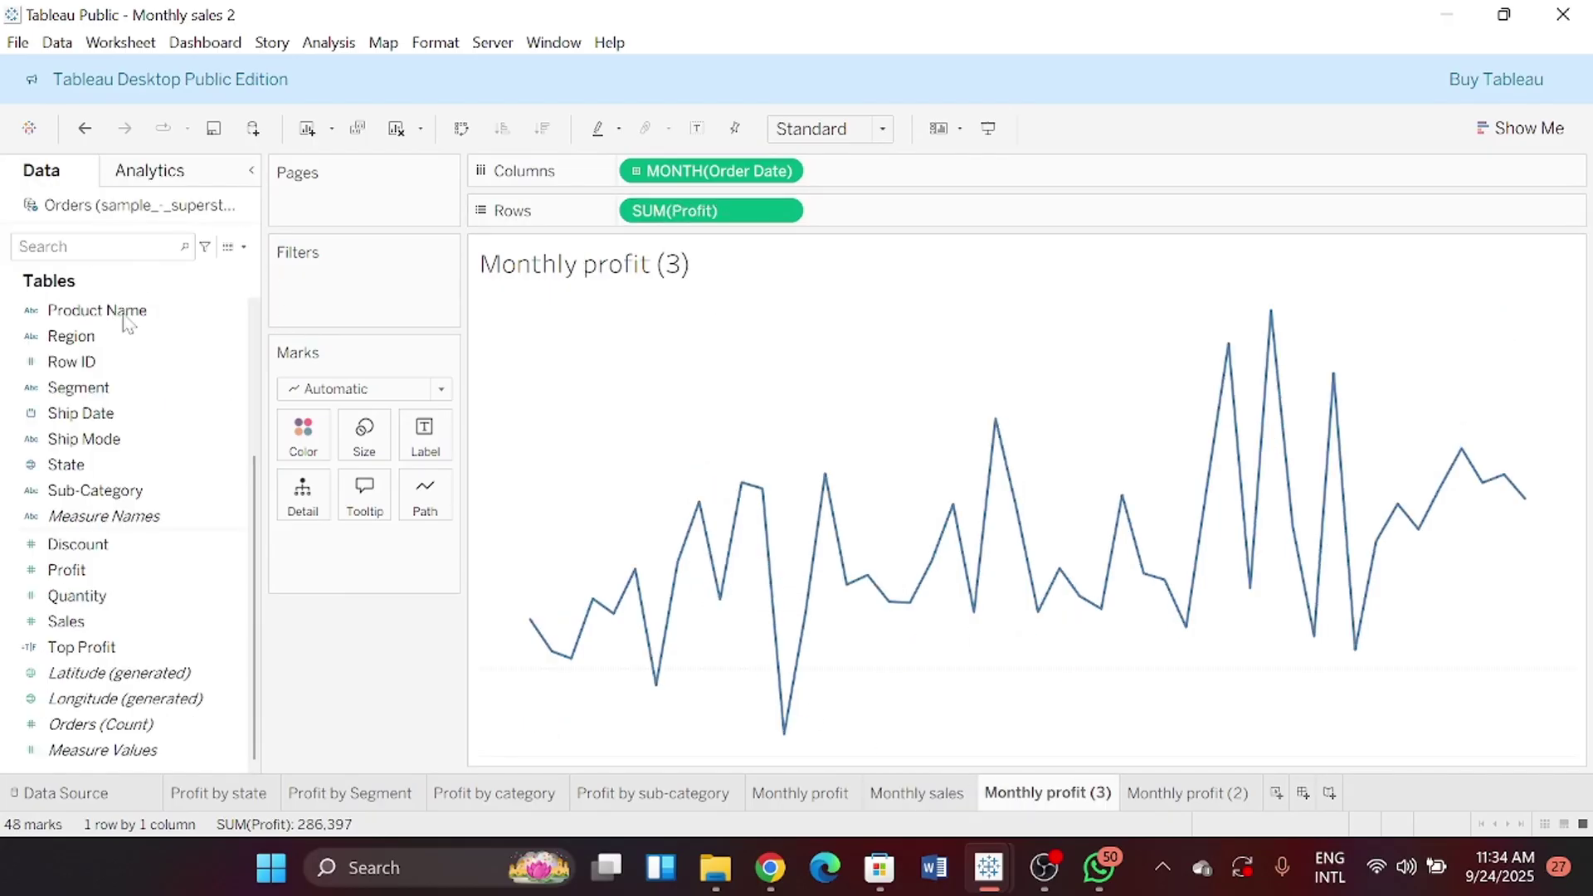
scroll(100, 359, "up", 3)
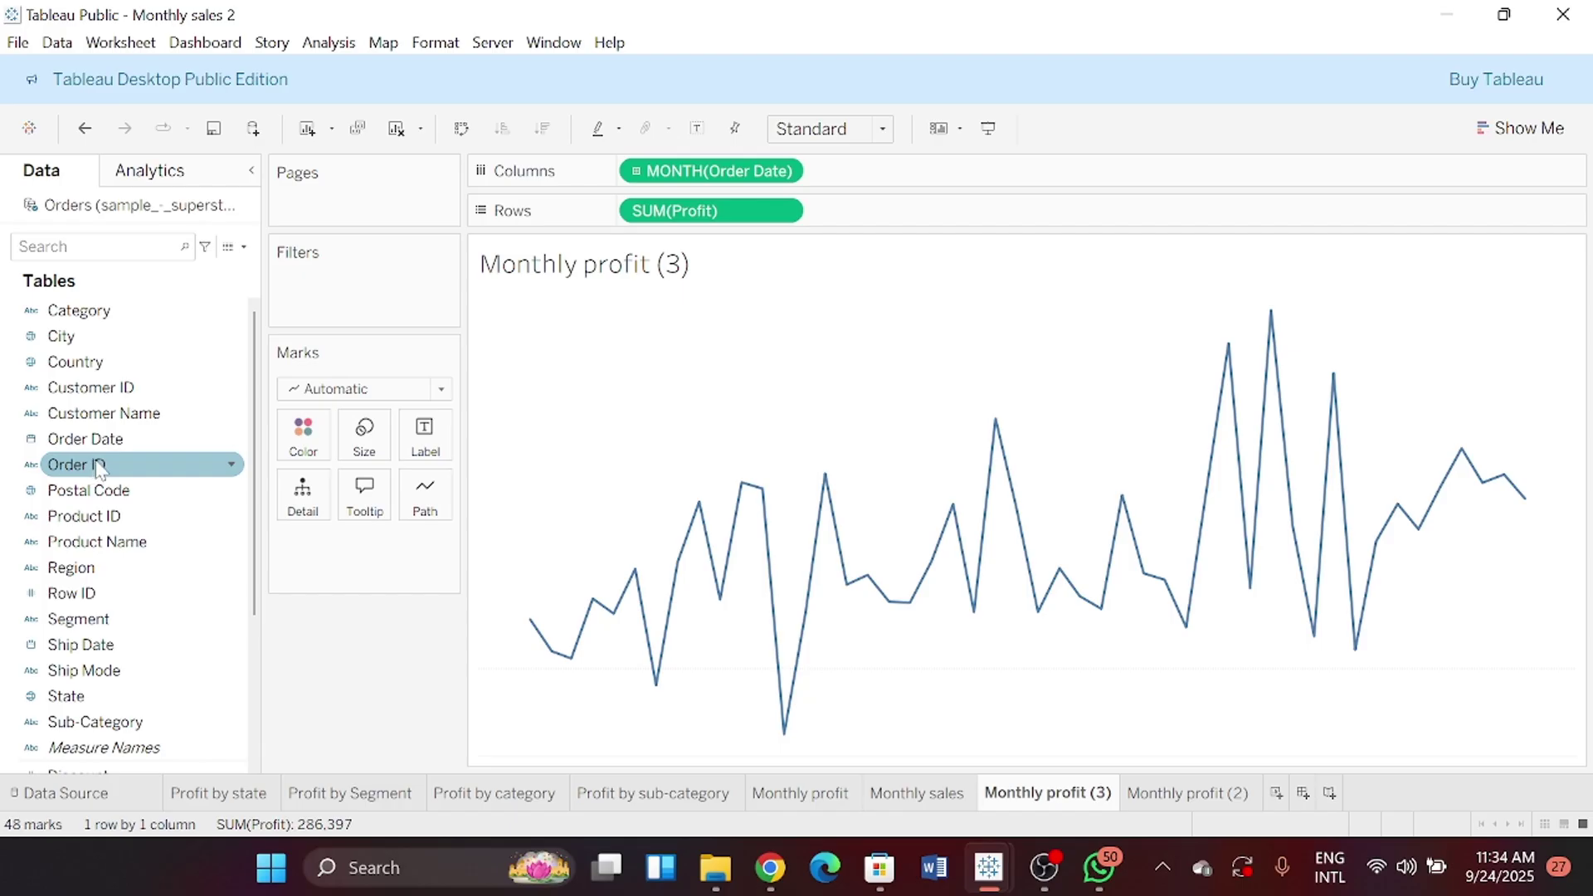
left_click_drag(98, 469, 691, 209)
left_click(782, 442)
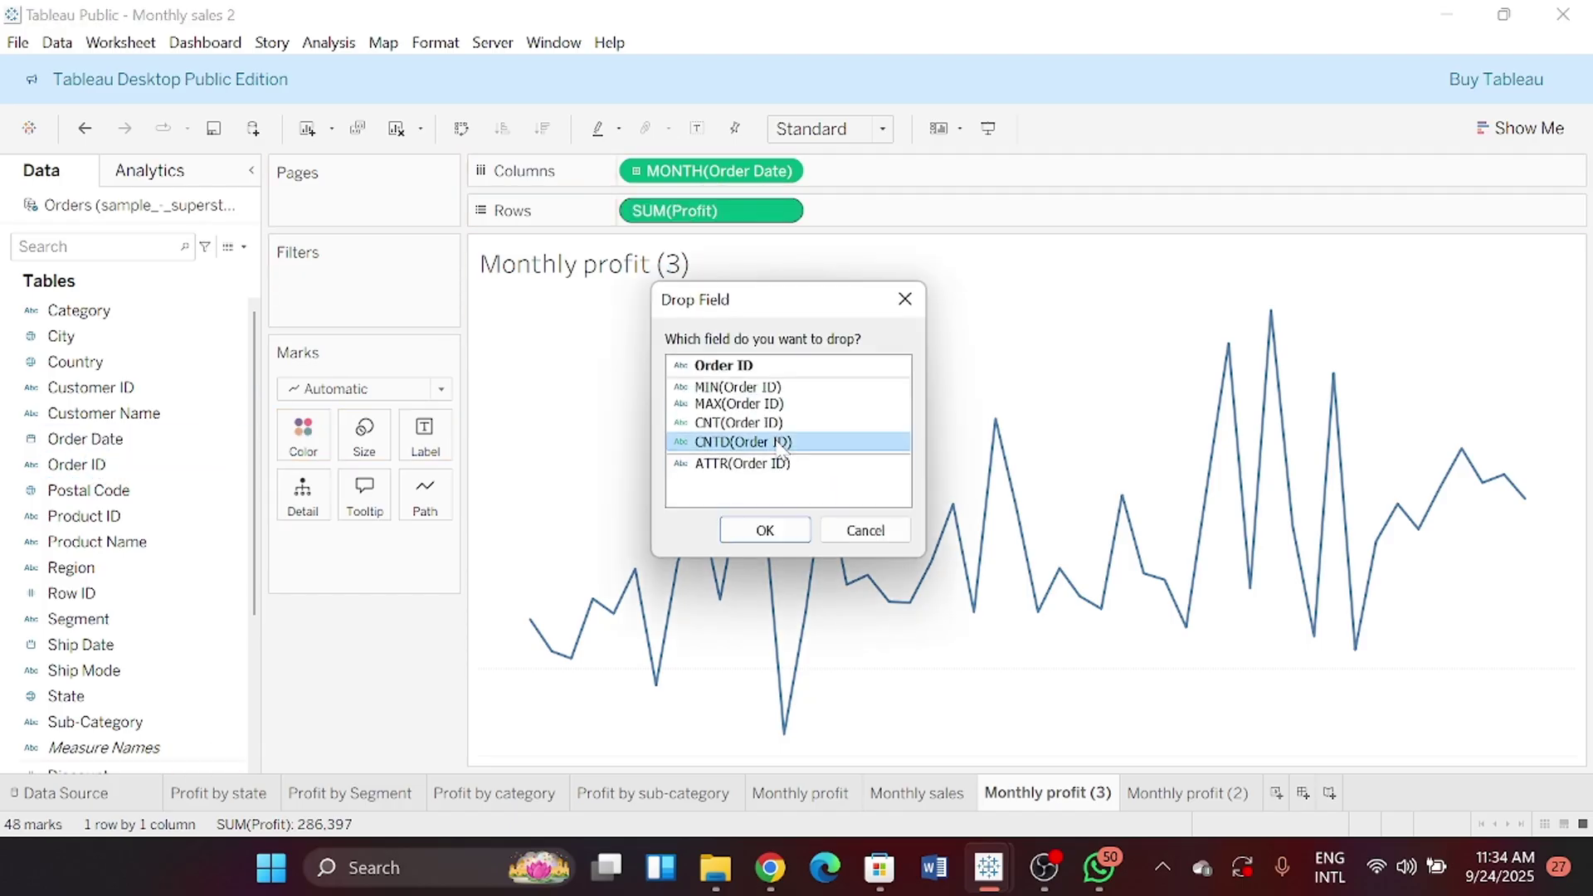
left_click(763, 531)
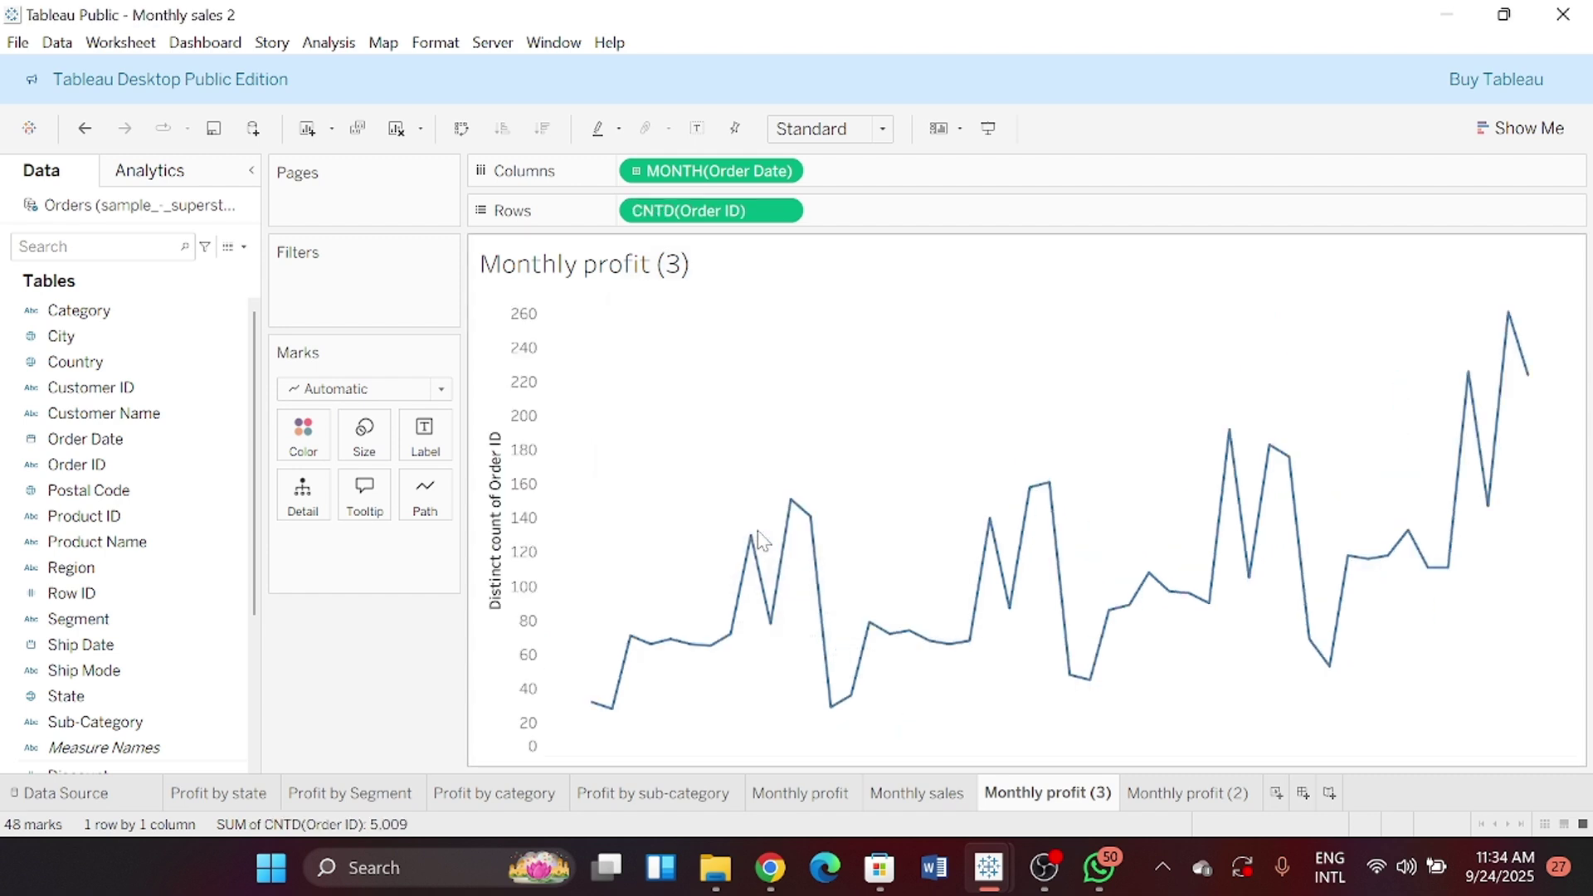
Hide the header of the distinct count of Order ID axis
left_click(514, 498)
right_click(514, 498)
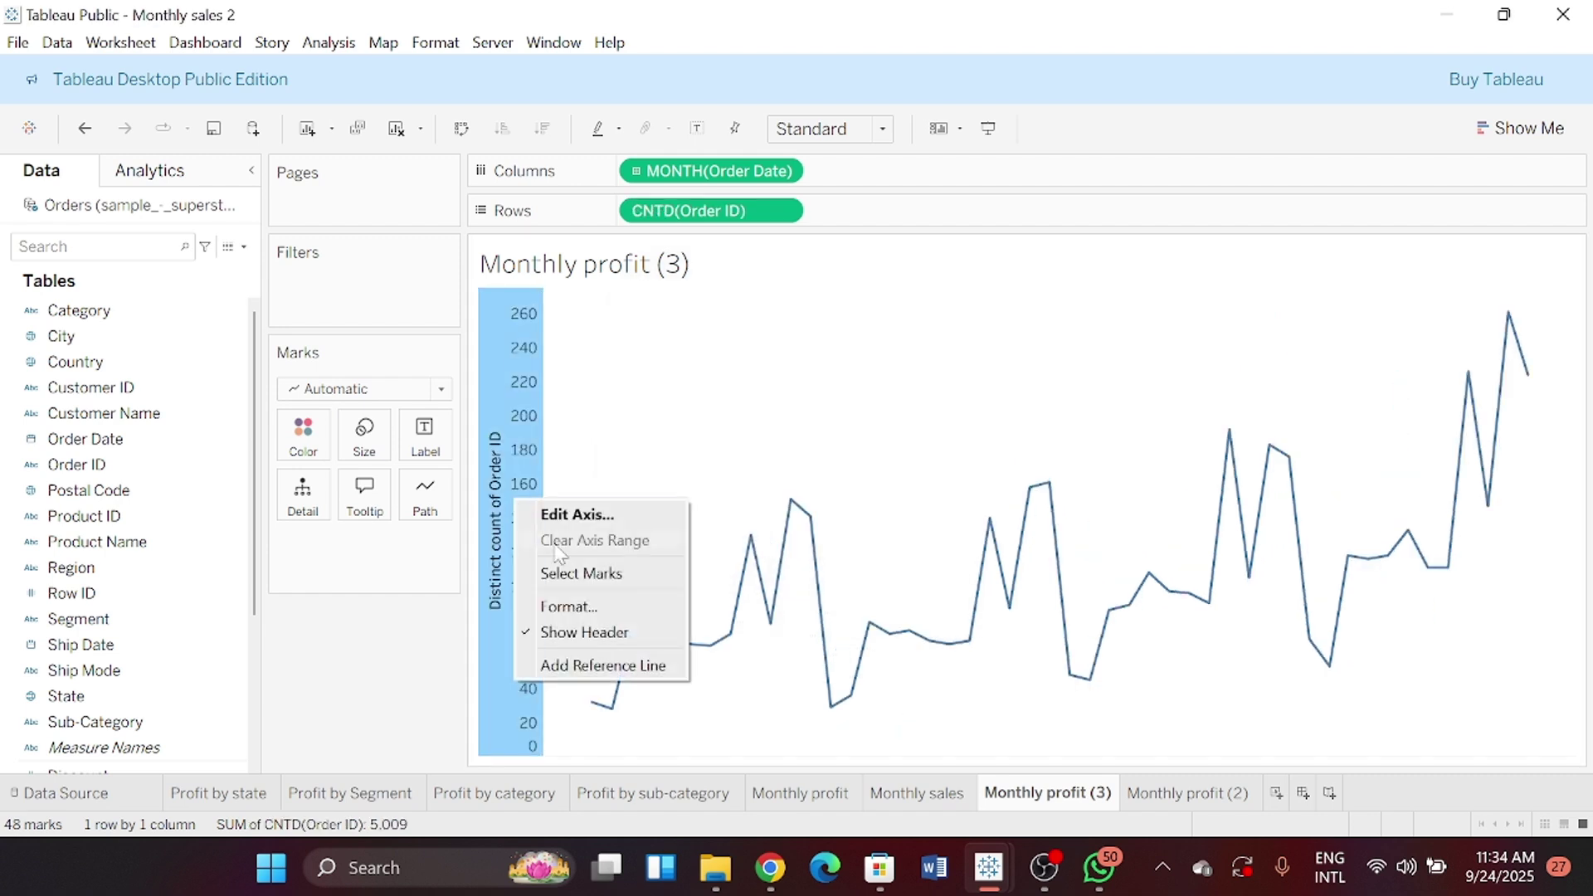
left_click(583, 632)
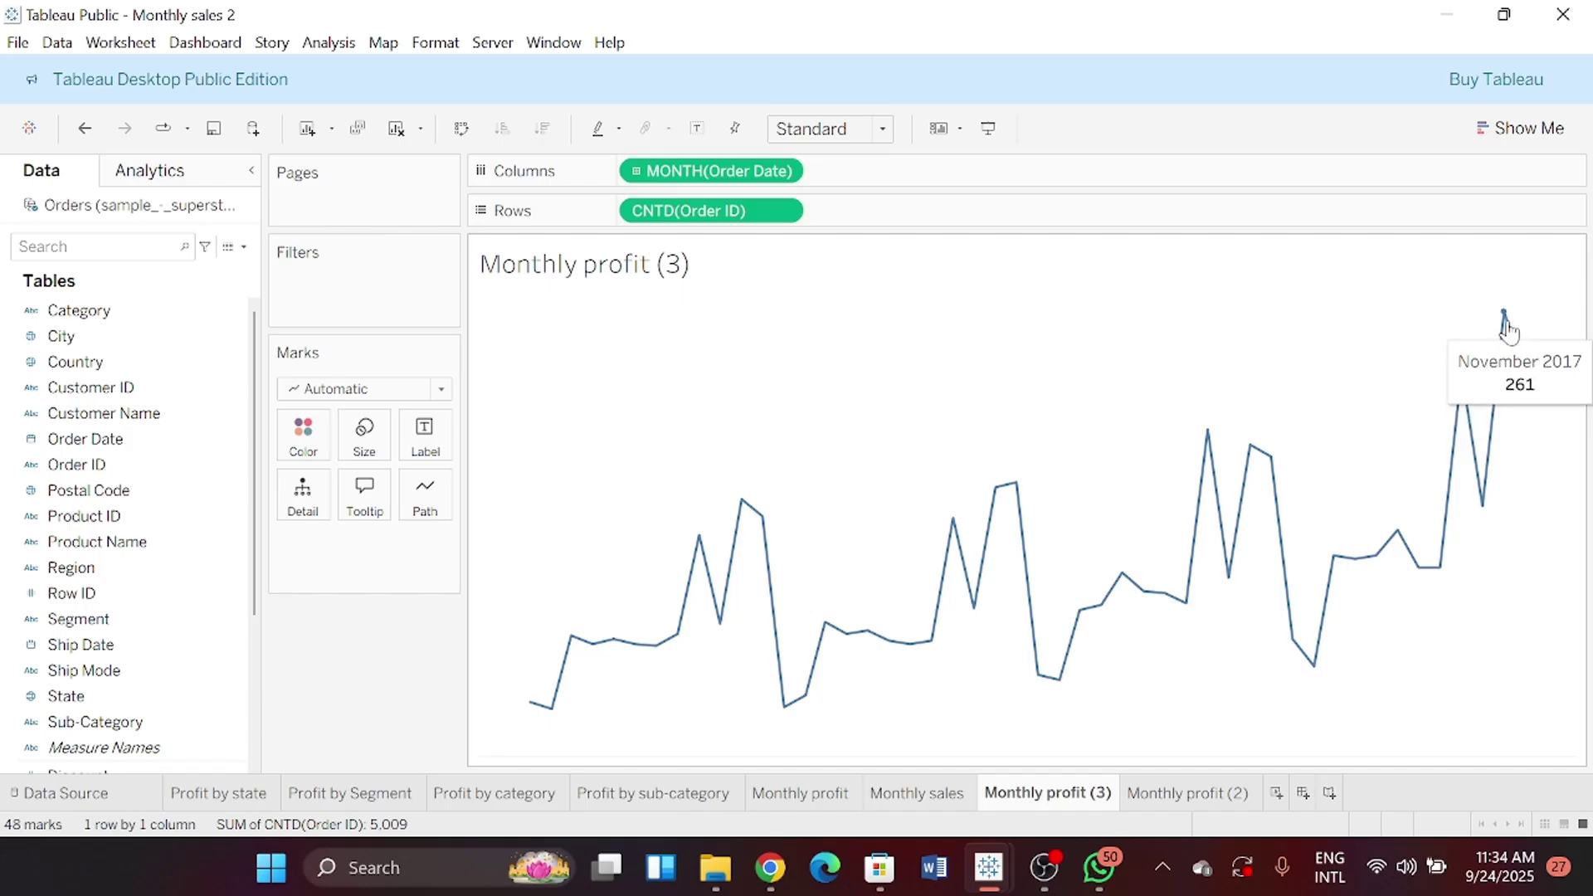
Rename the "Monthly profit (3)" worksheet as "Monthly orders" and save the workbook as "Monthly orders 2"
double_click(1046, 792)
type("Month")
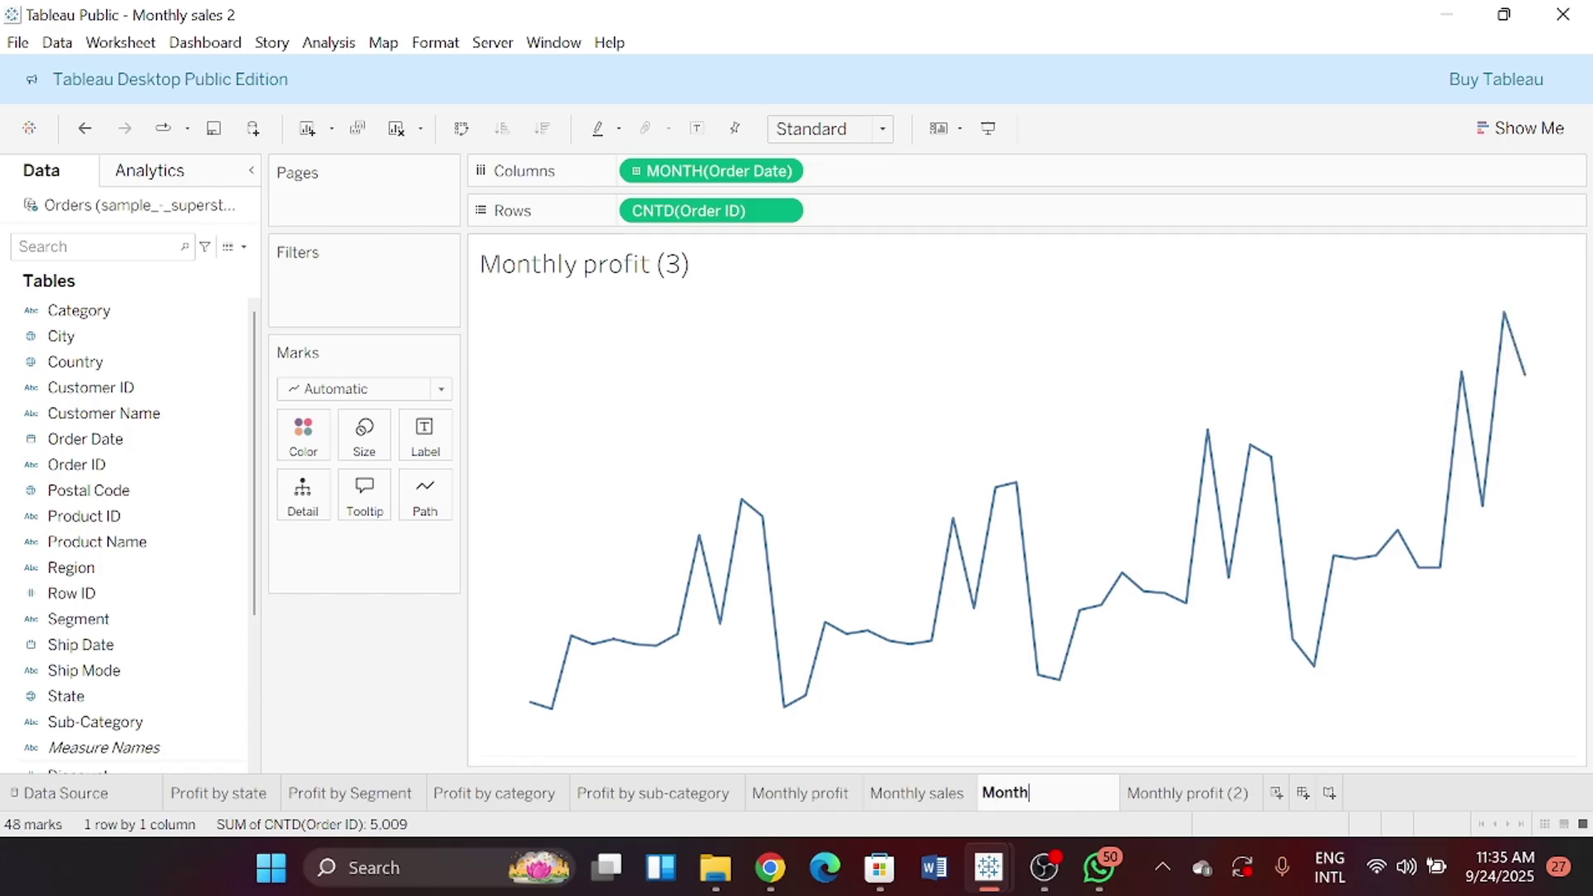
left_click(15, 43)
left_click(107, 246)
type("Monthly or")
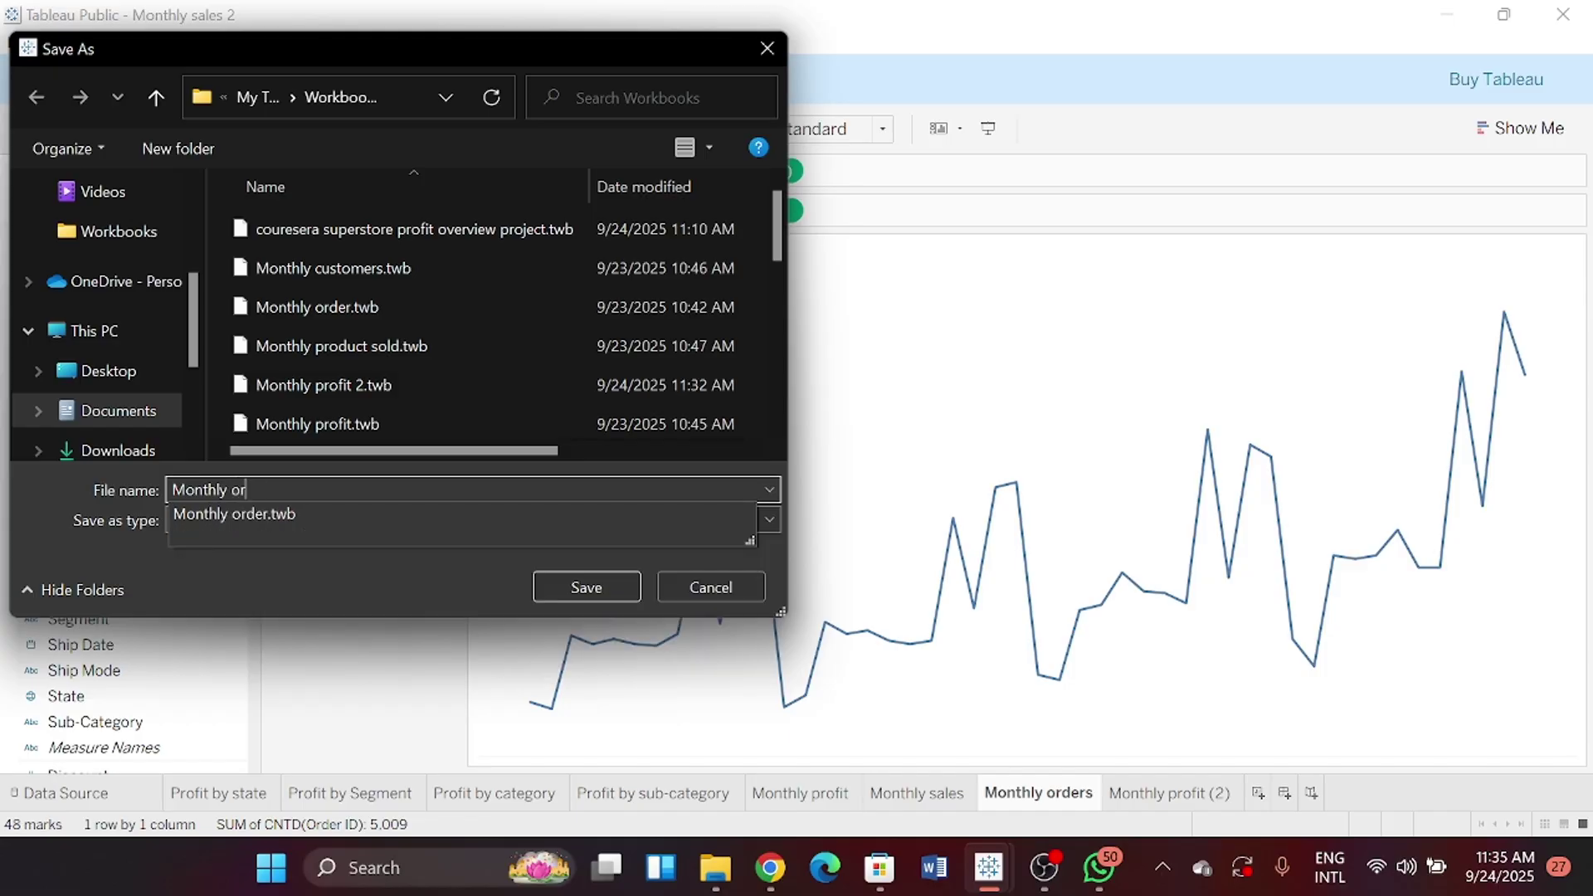
type("ders 2")
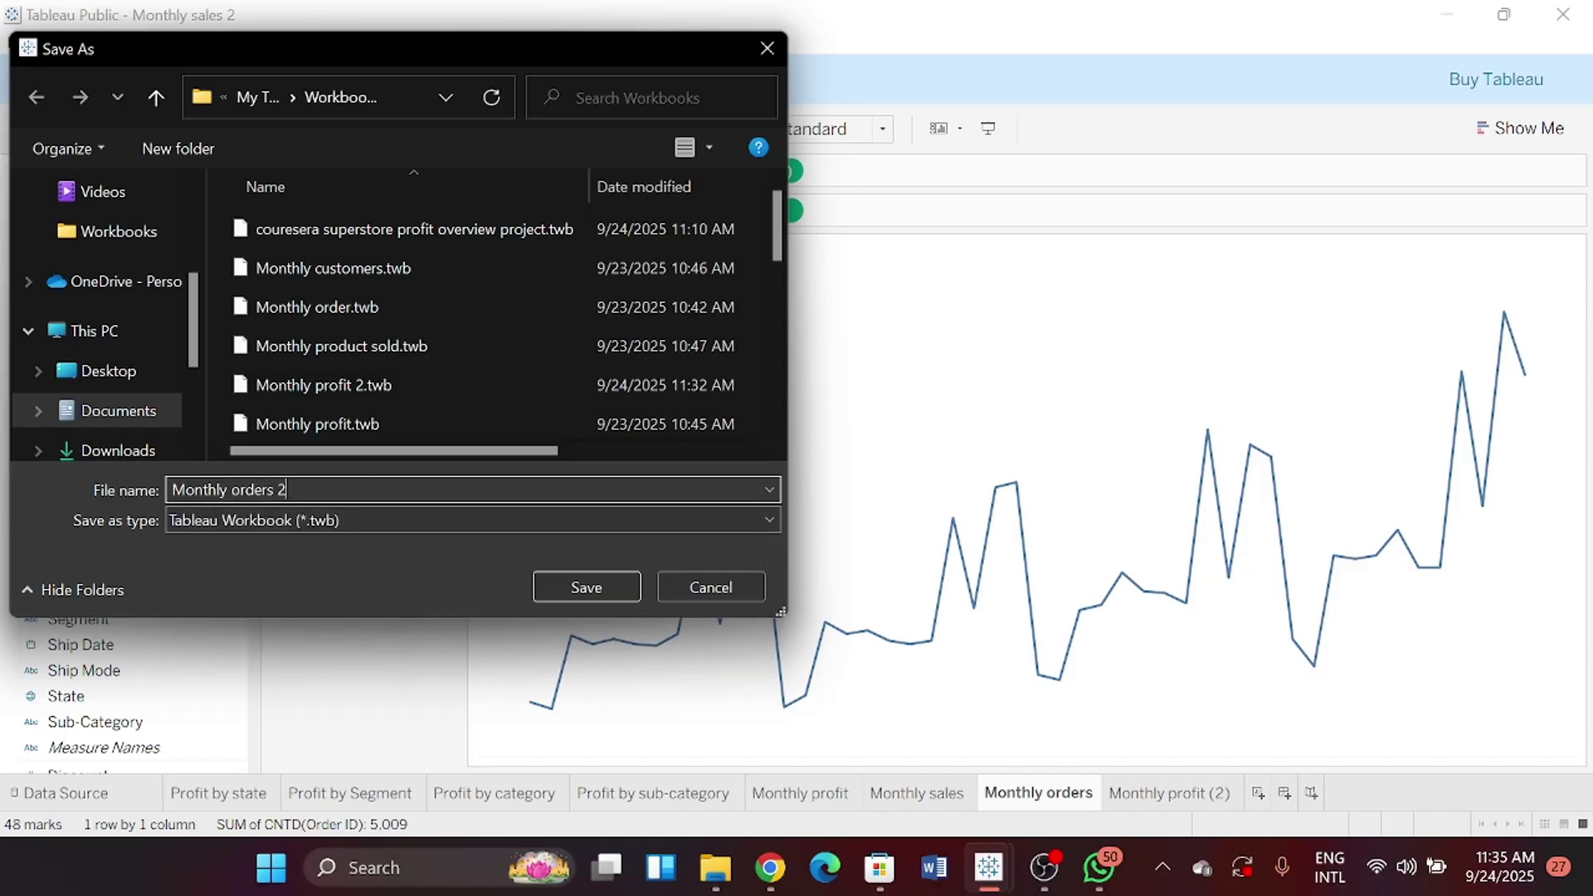
key("Return")
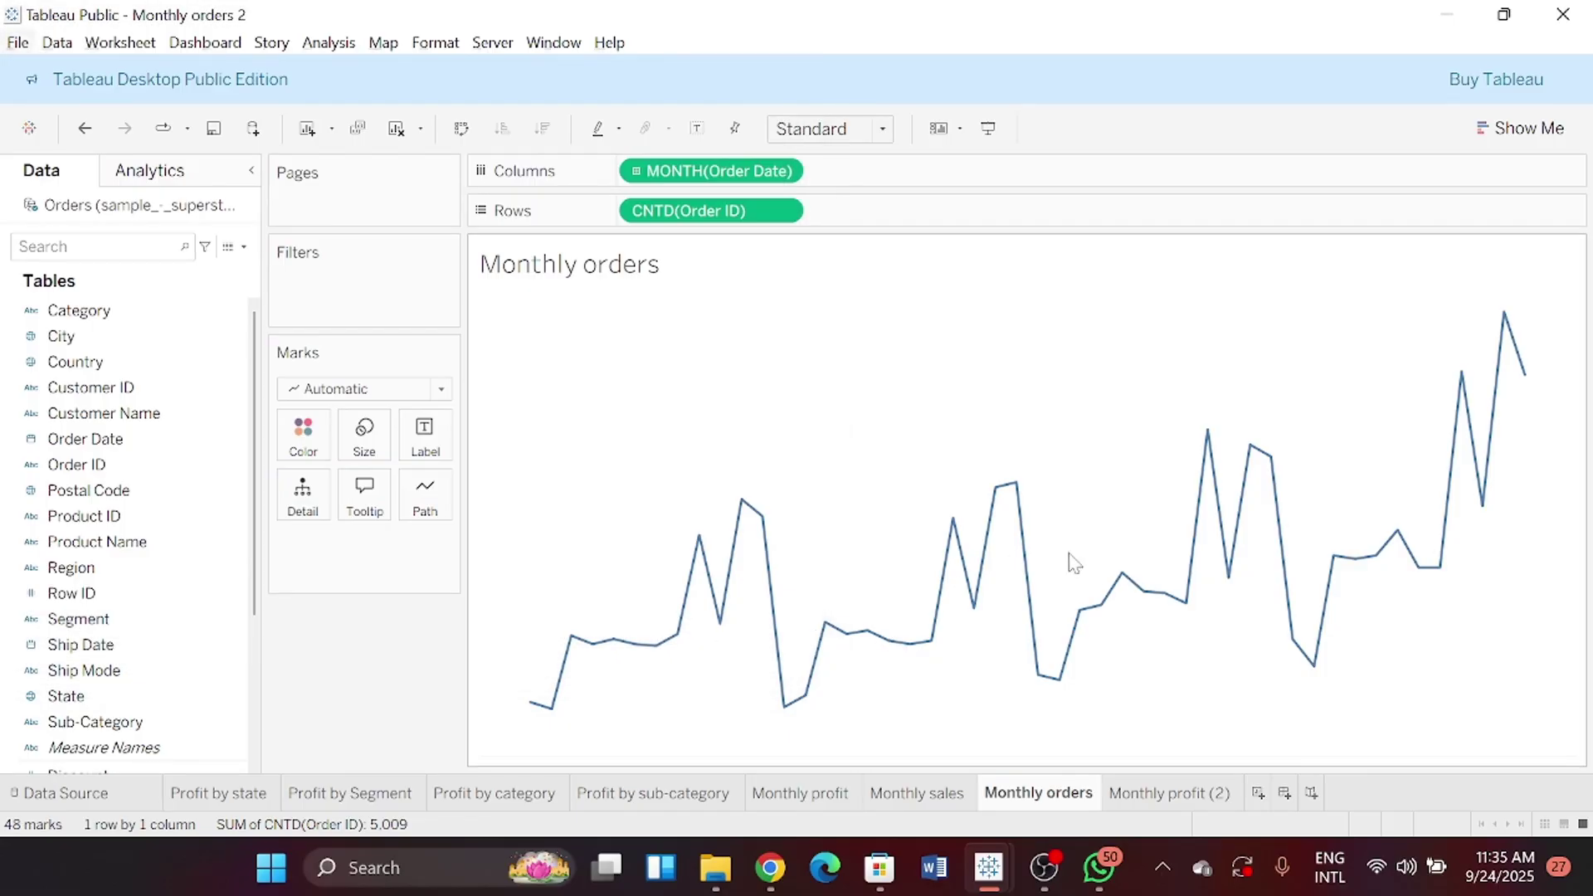
Replace SUM(Profit) on Rows of the "Monthly profit (2)" worksheet with SUM(Quantity) and hide the Quantity axis header
left_click(1159, 798)
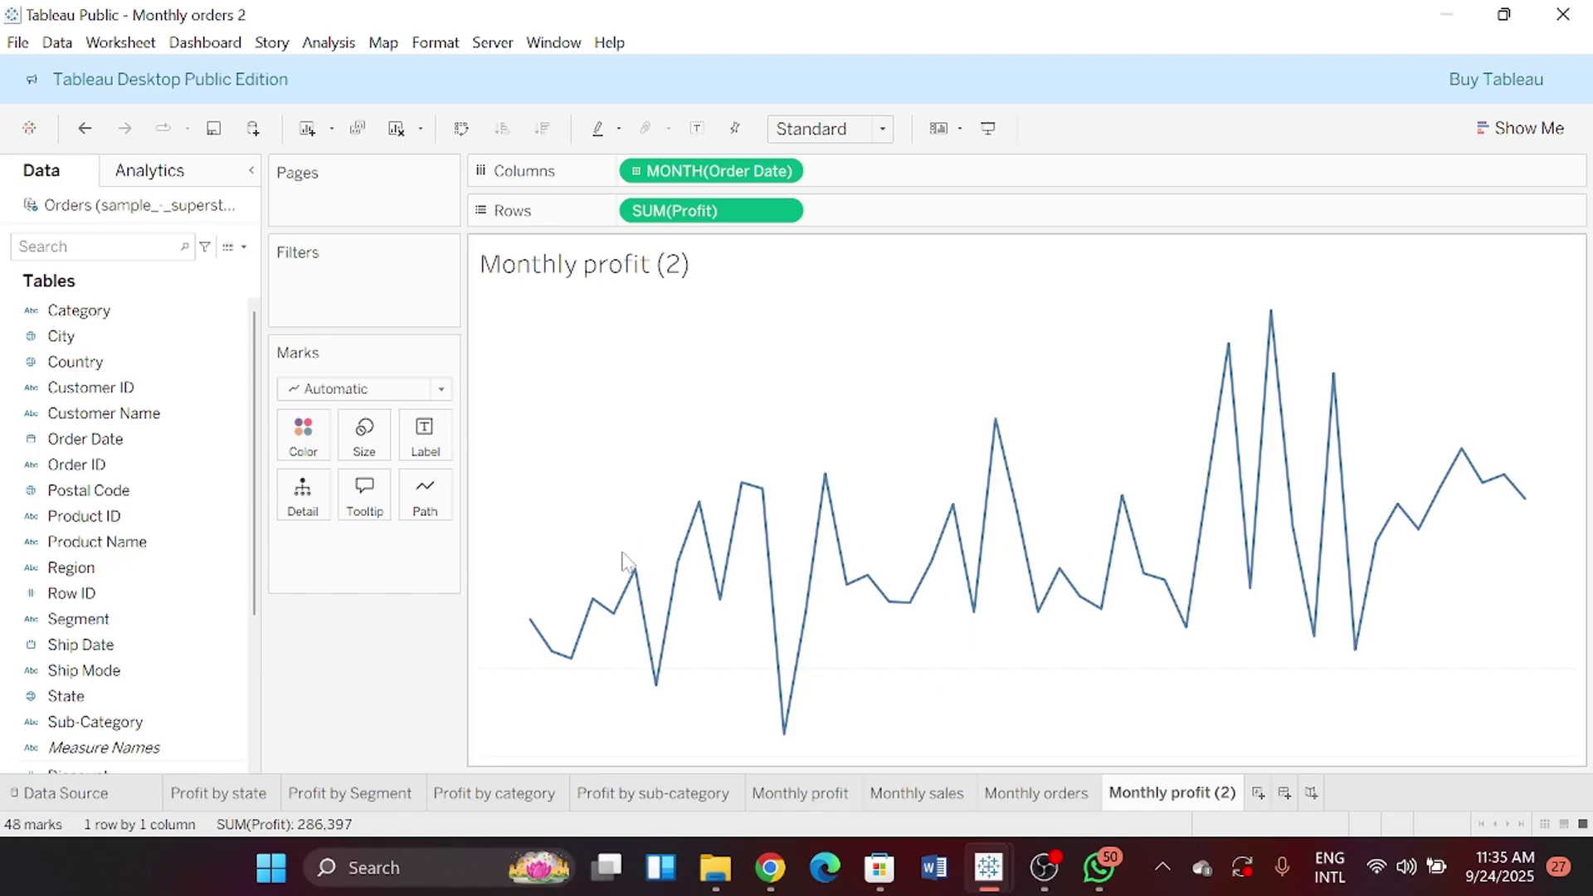
scroll(158, 585, "down", 2)
scroll(156, 586, "down", 2)
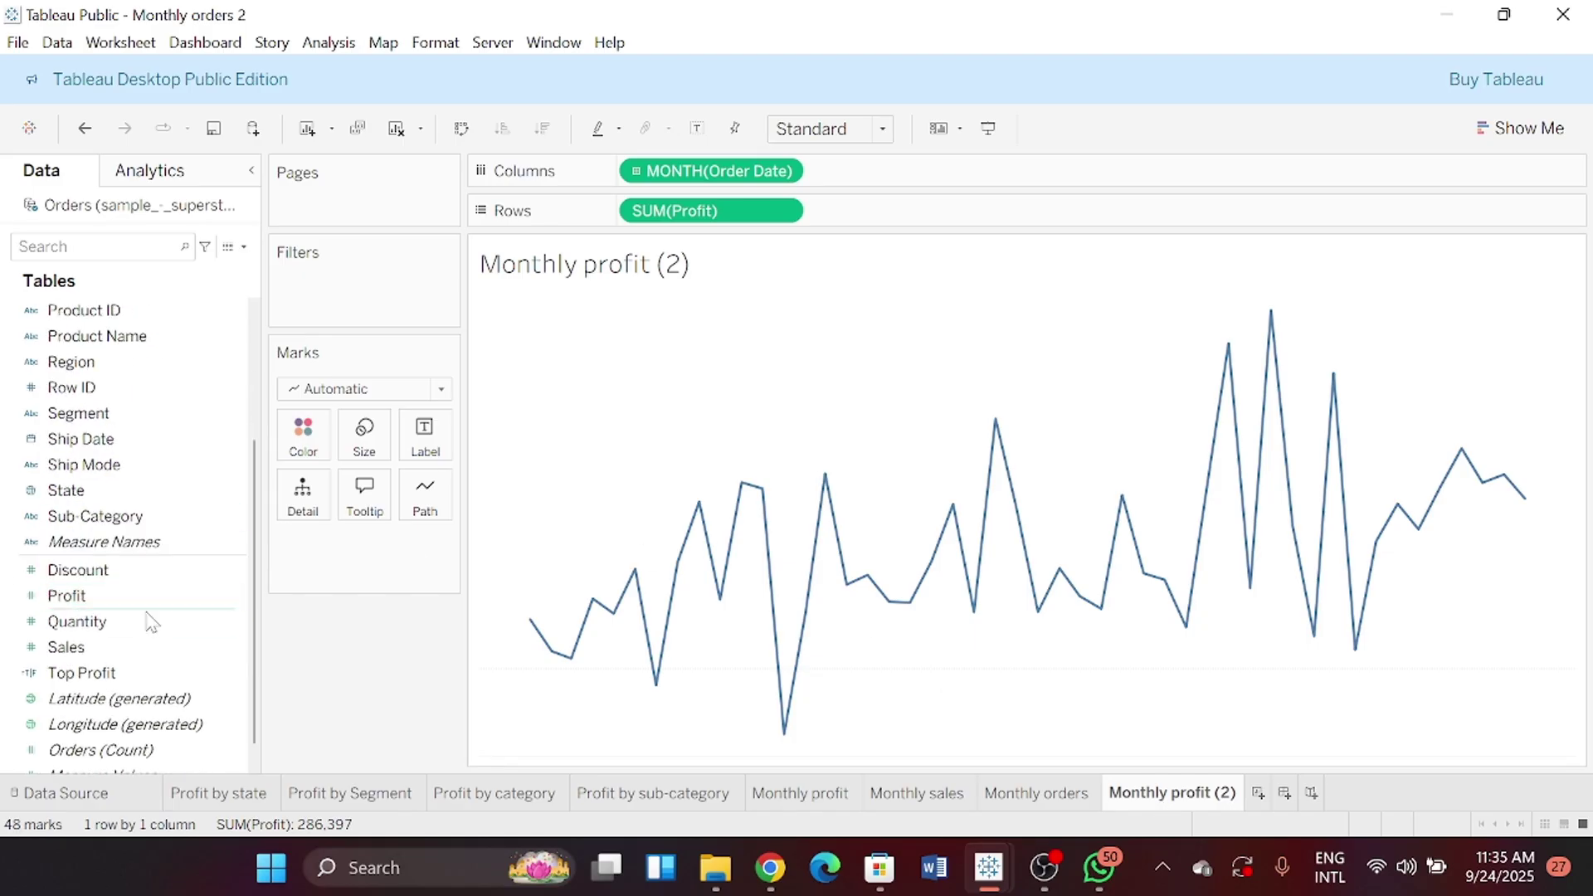
left_click_drag(163, 619, 718, 201)
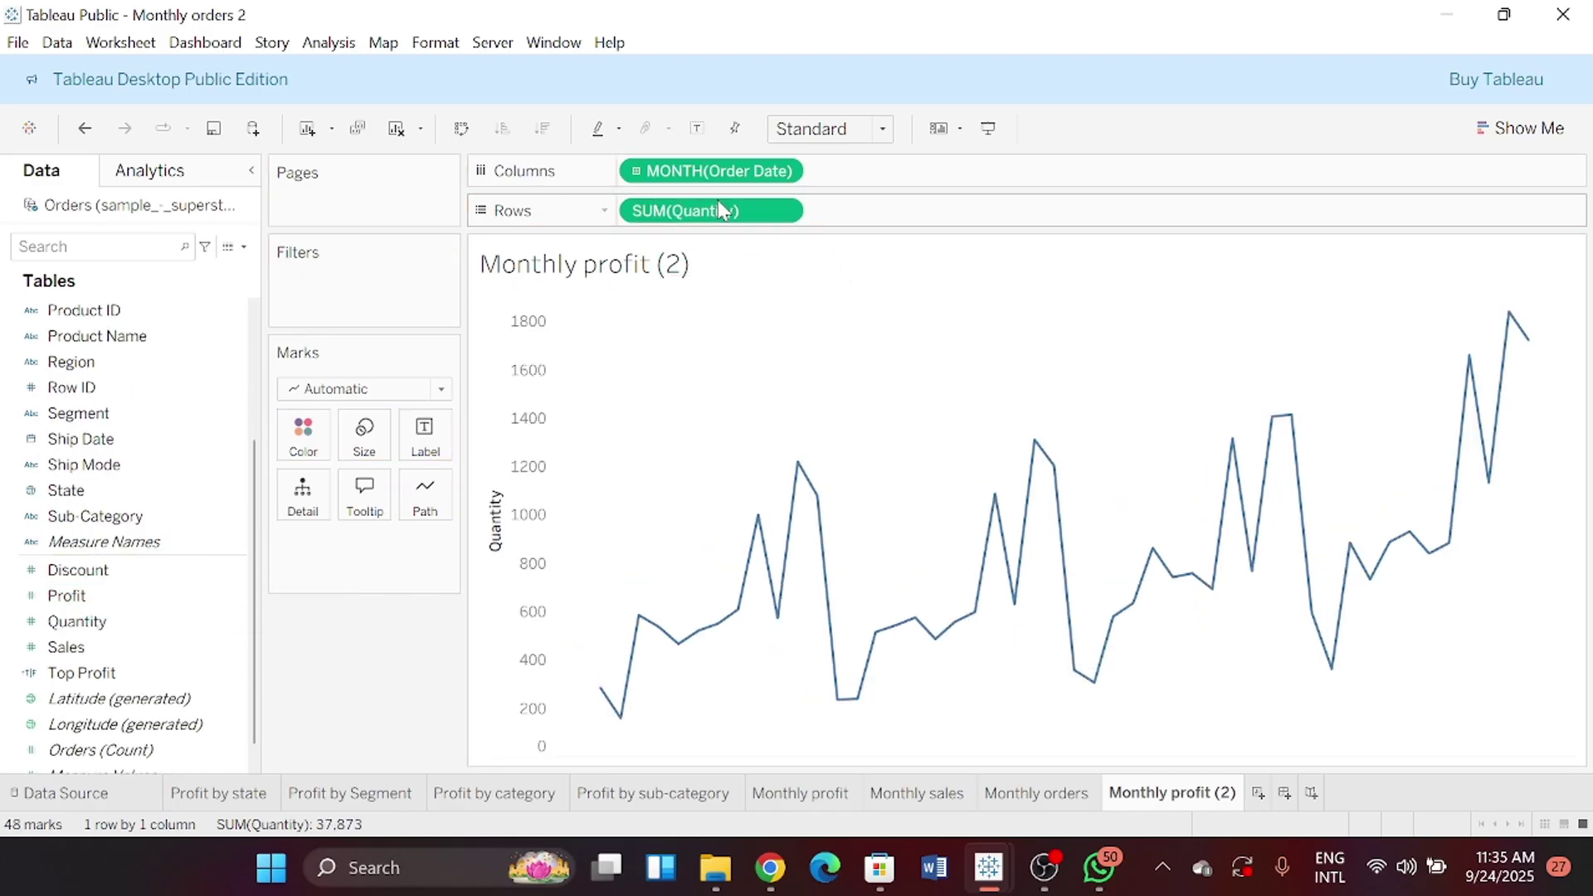
right_click(541, 383)
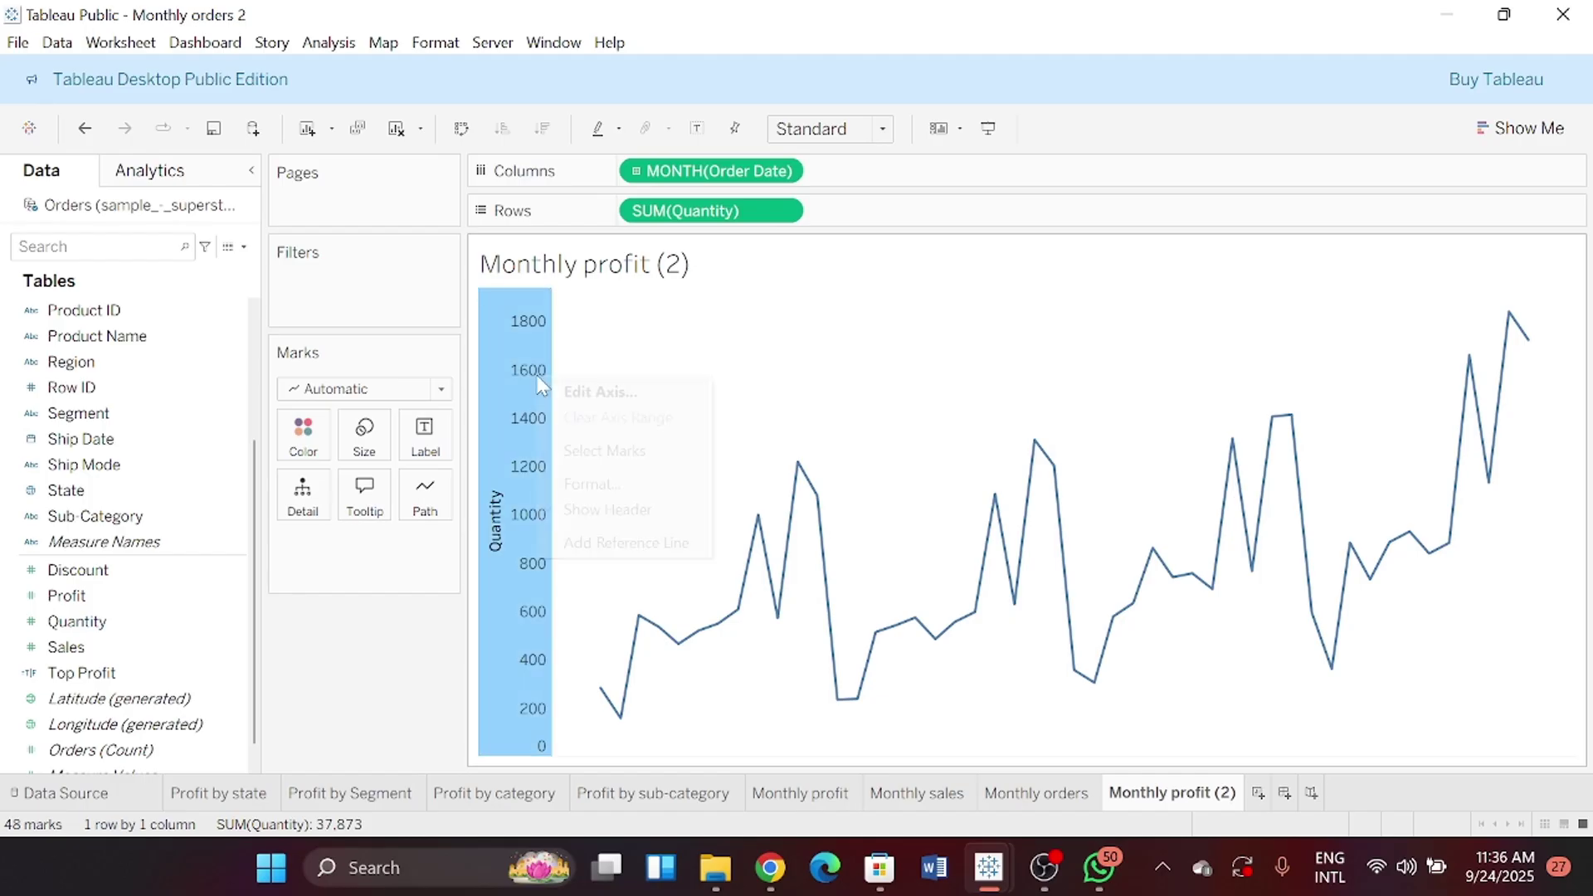
left_click(623, 510)
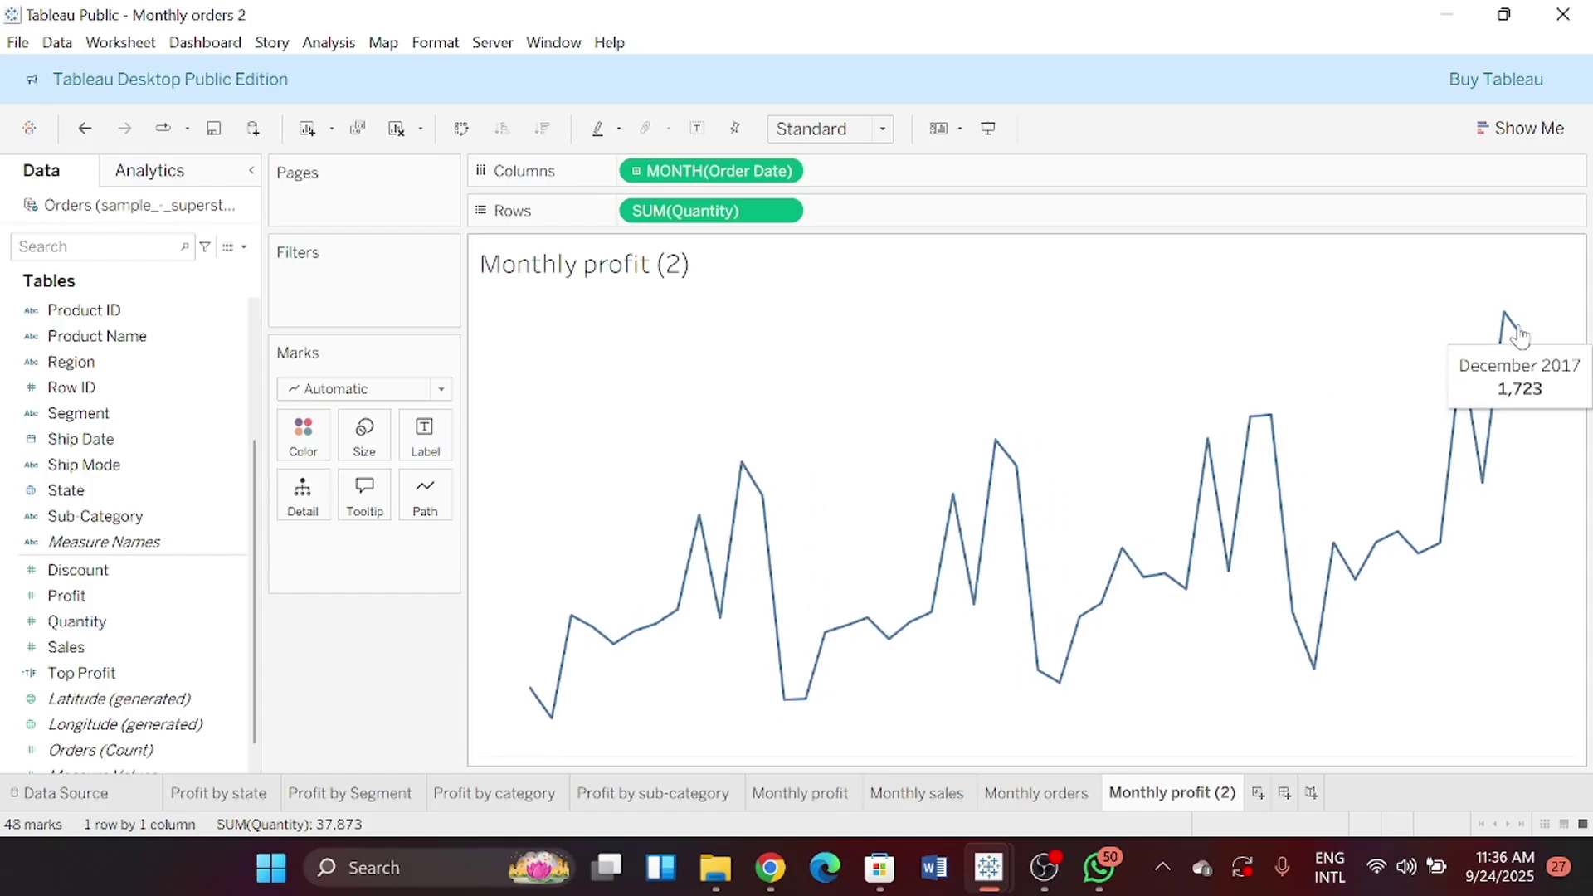
Rename the "Monthly profit (2)" worksheet as "Monthly quantity" and save the workbook as "Monthly quantity 2"
double_click(1171, 792)
type("Monthly")
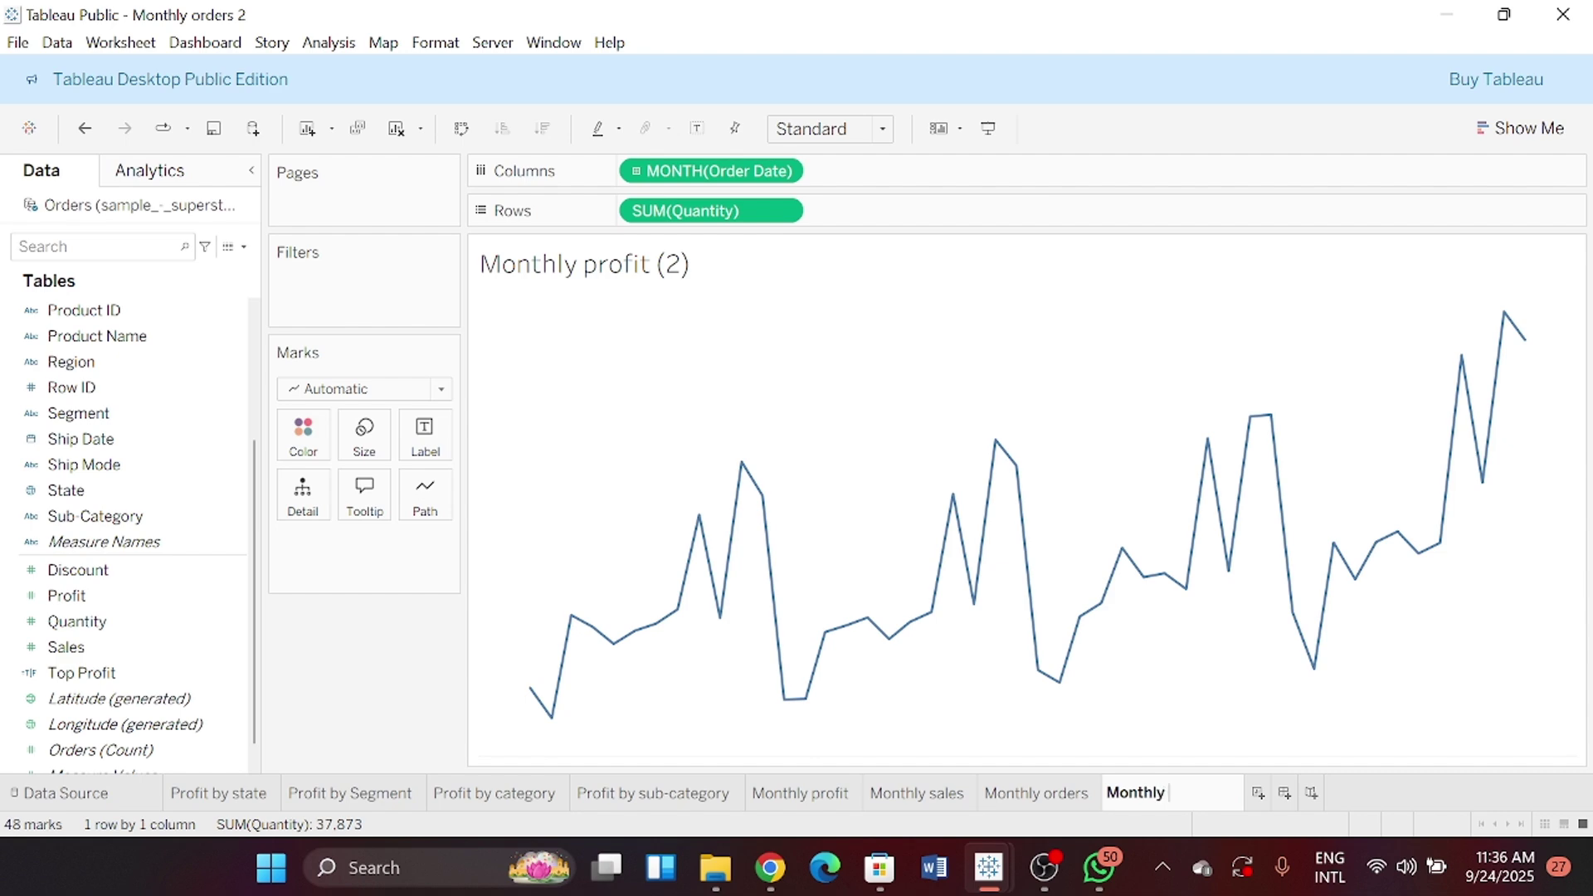
type(" quantity")
left_click(17, 42)
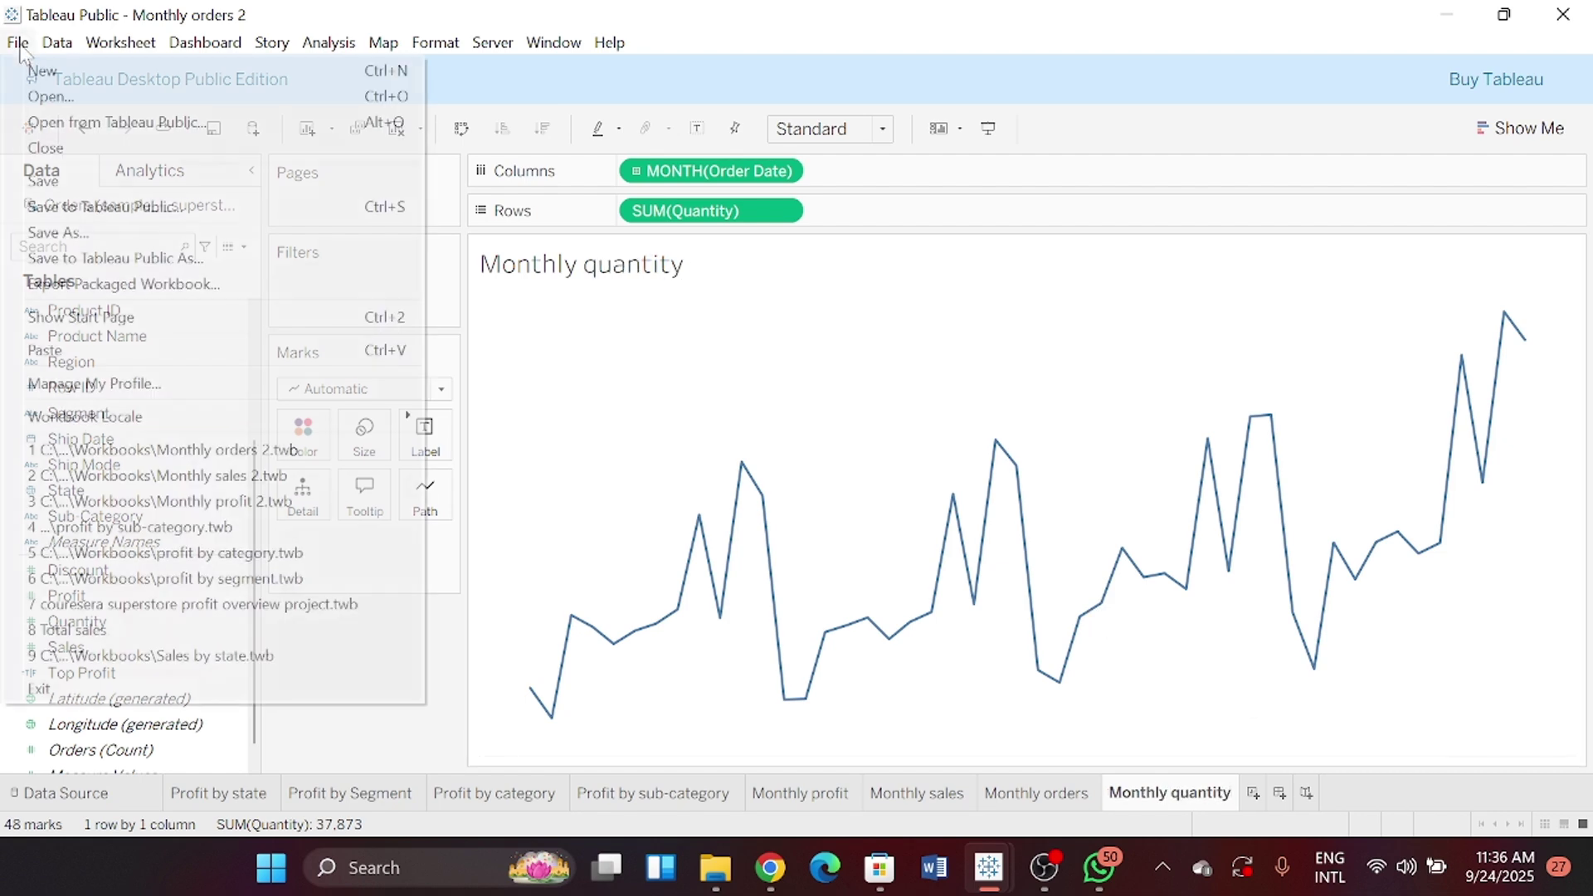
left_click(49, 238)
type("Monthly quantity 2")
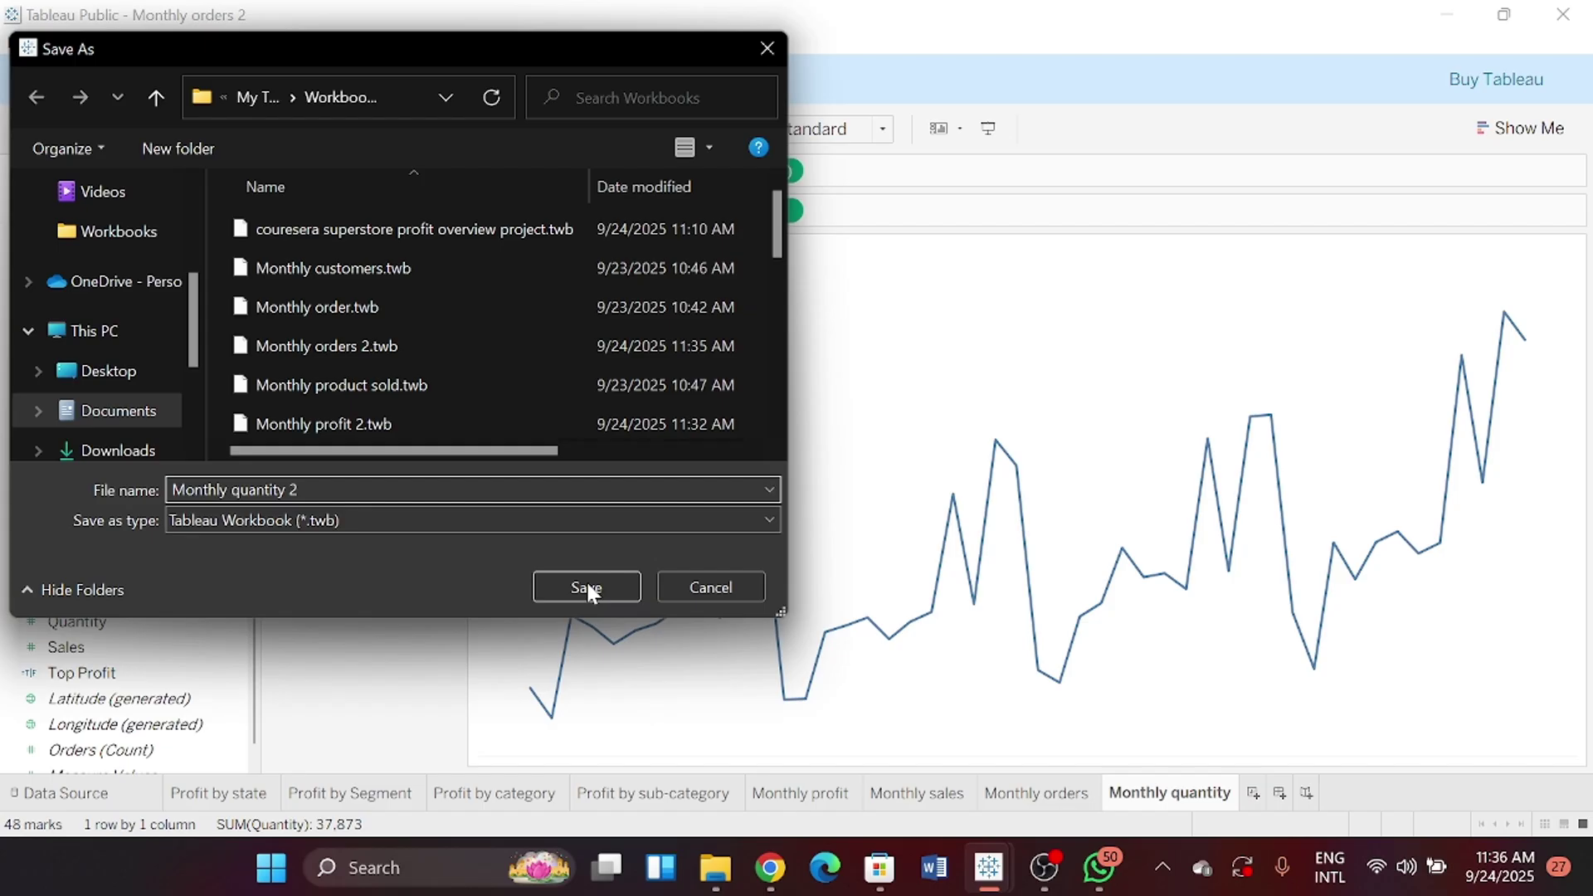
left_click(586, 587)
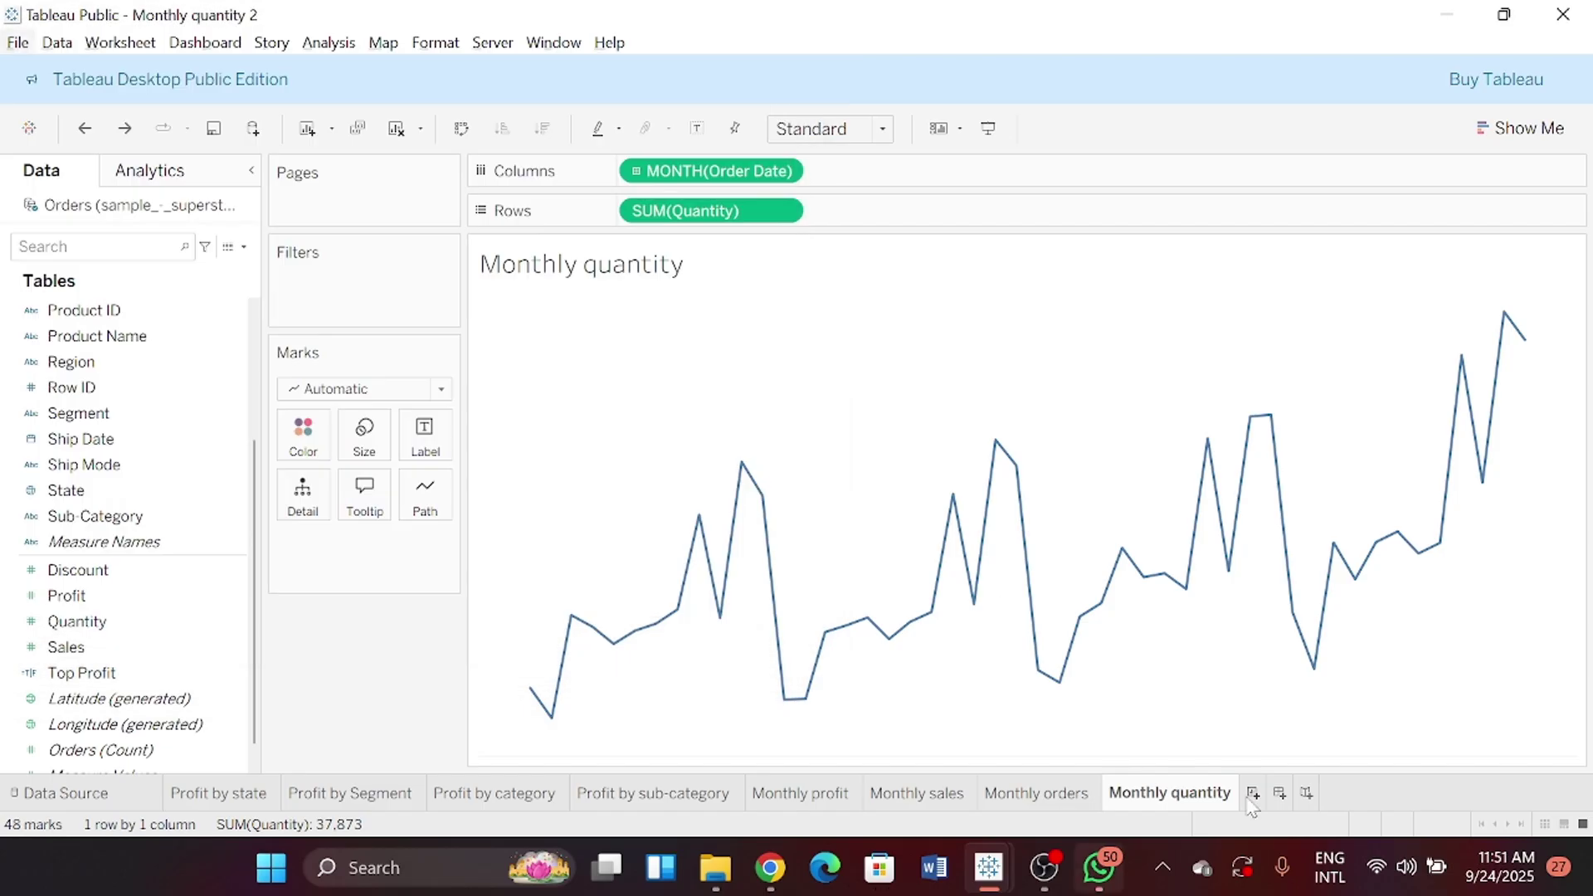
Add a new worksheet showing SUM(Profit) as text, formatted as custom currency with display units in Thousands (K)
left_click(1253, 792)
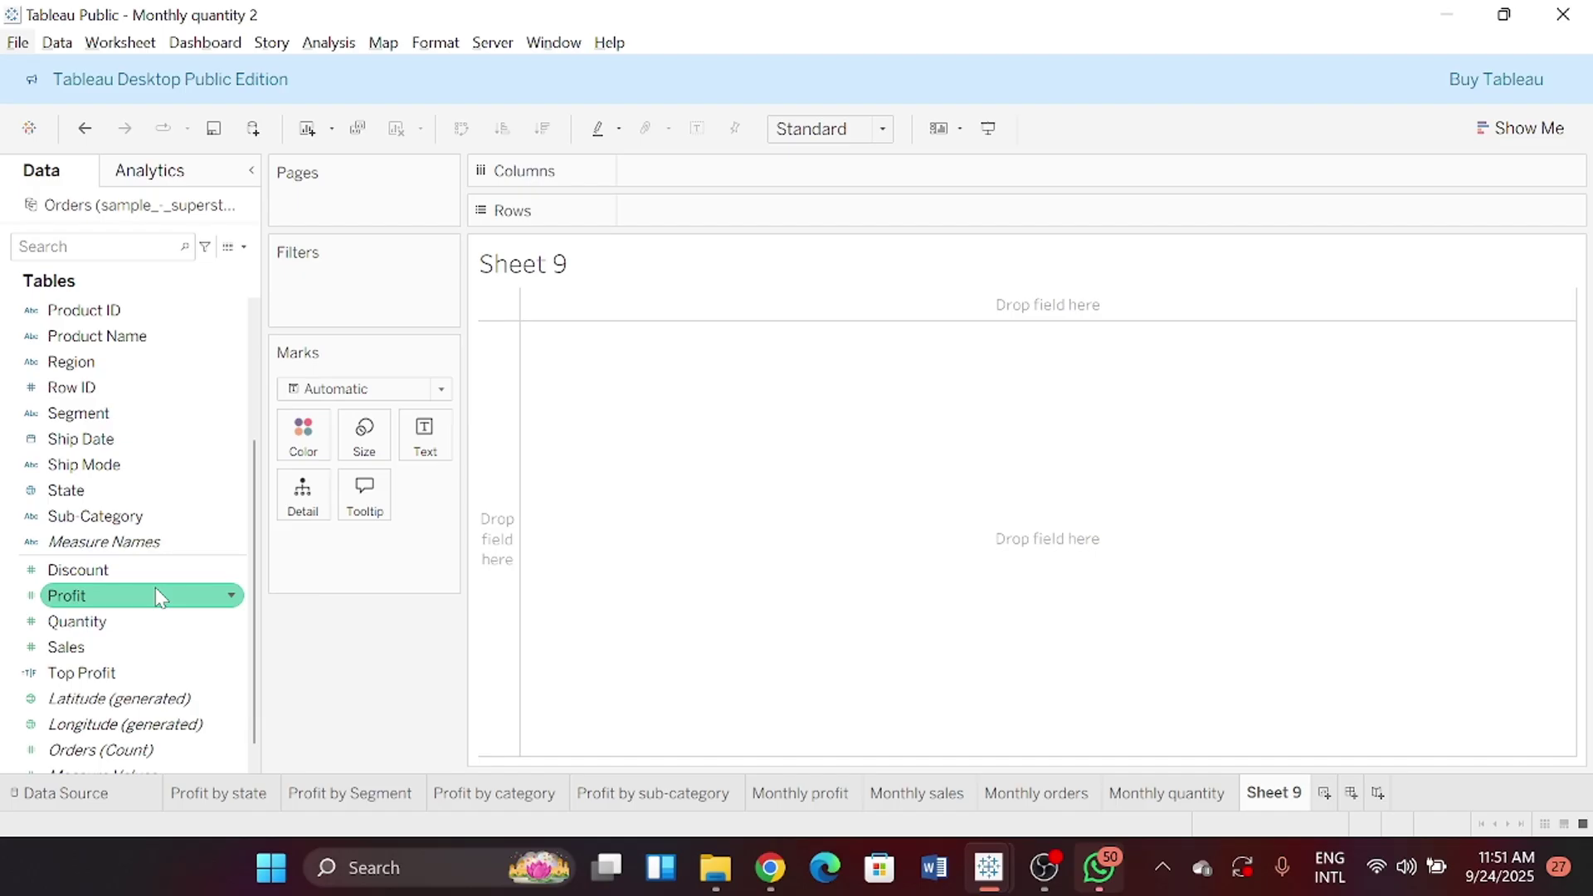
left_click_drag(160, 597, 431, 441)
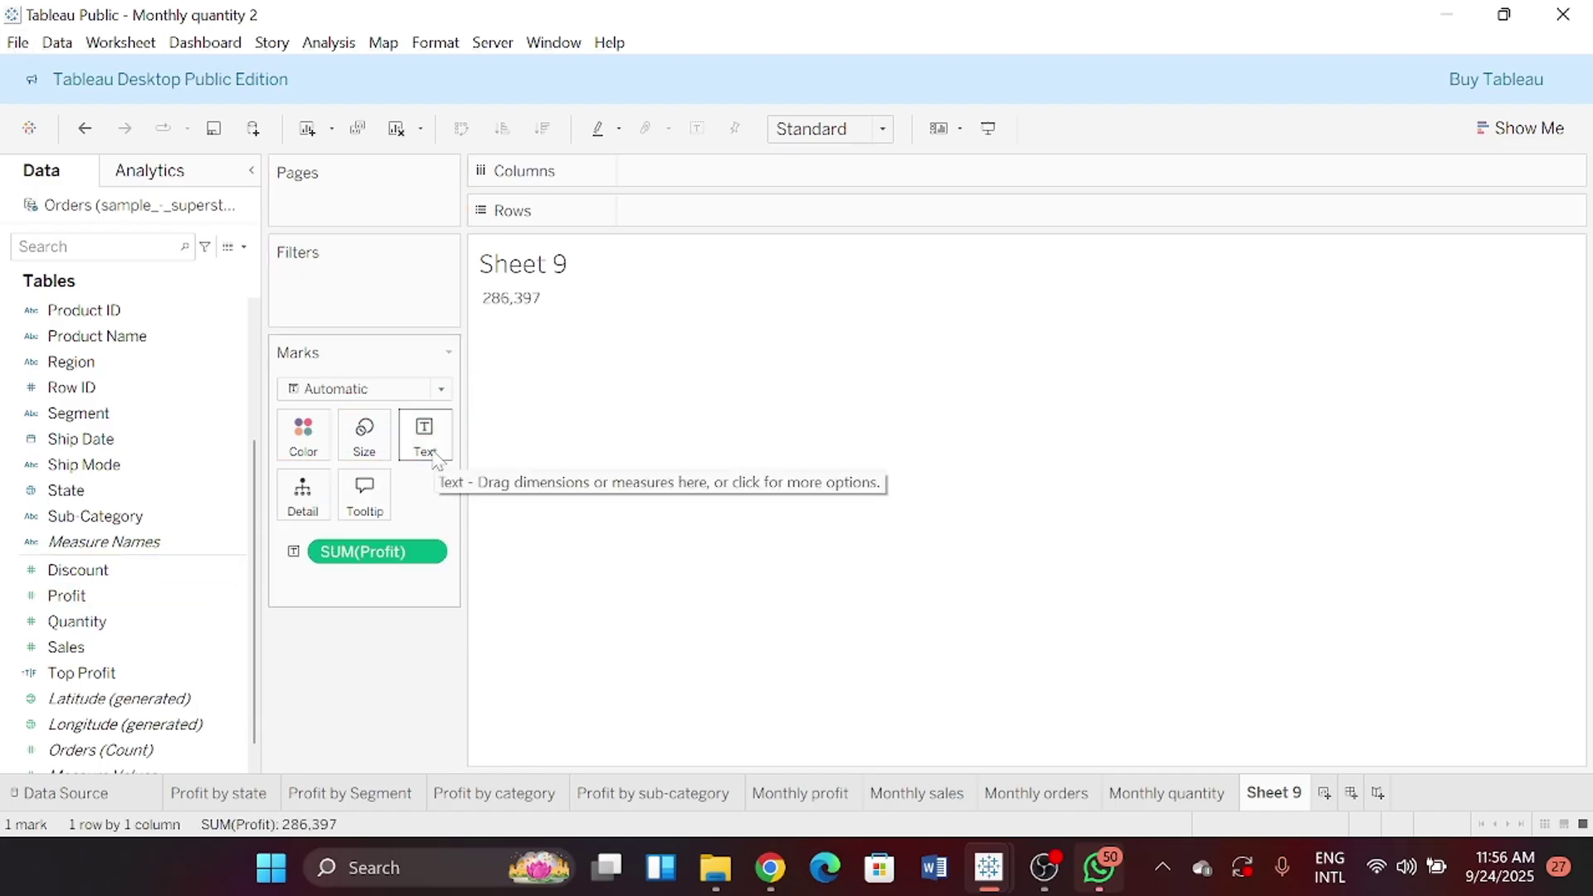
right_click(325, 551)
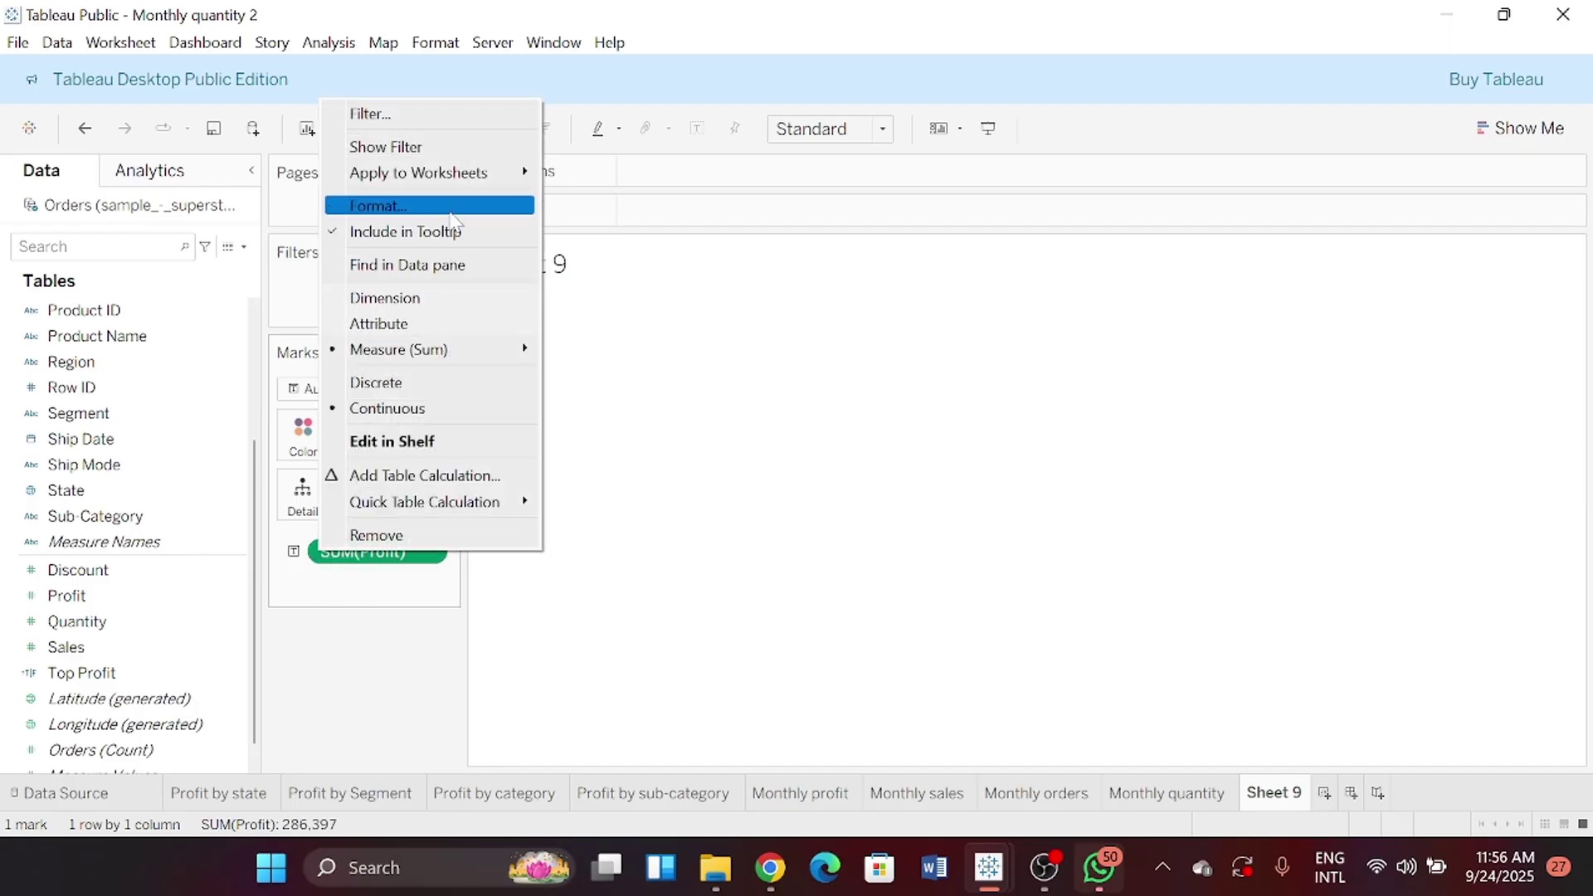
left_click(451, 211)
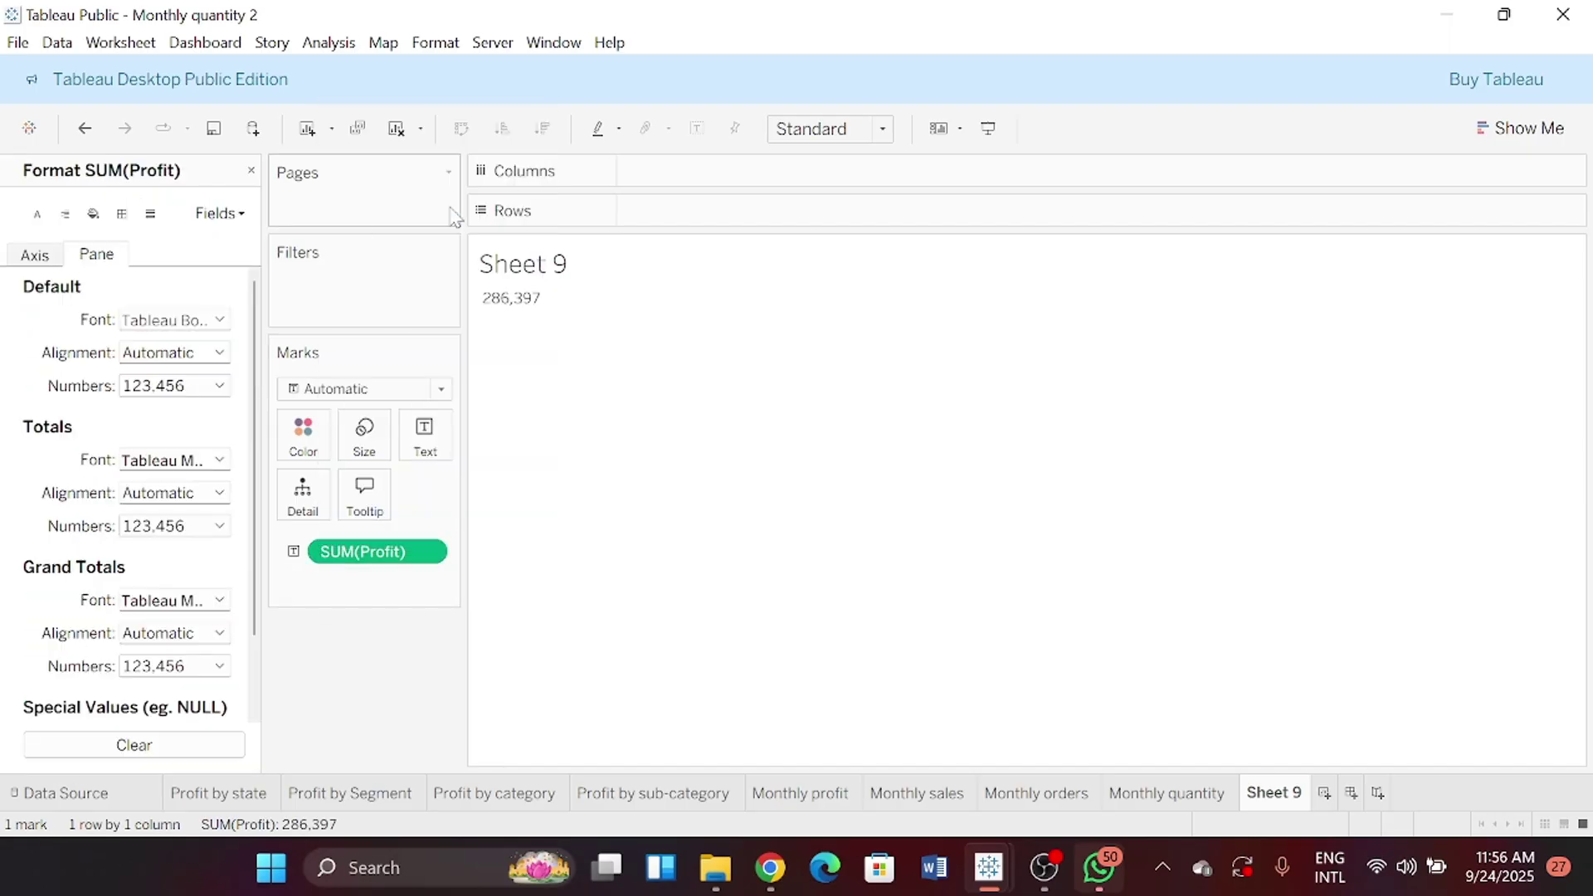
left_click(222, 385)
left_click(226, 486)
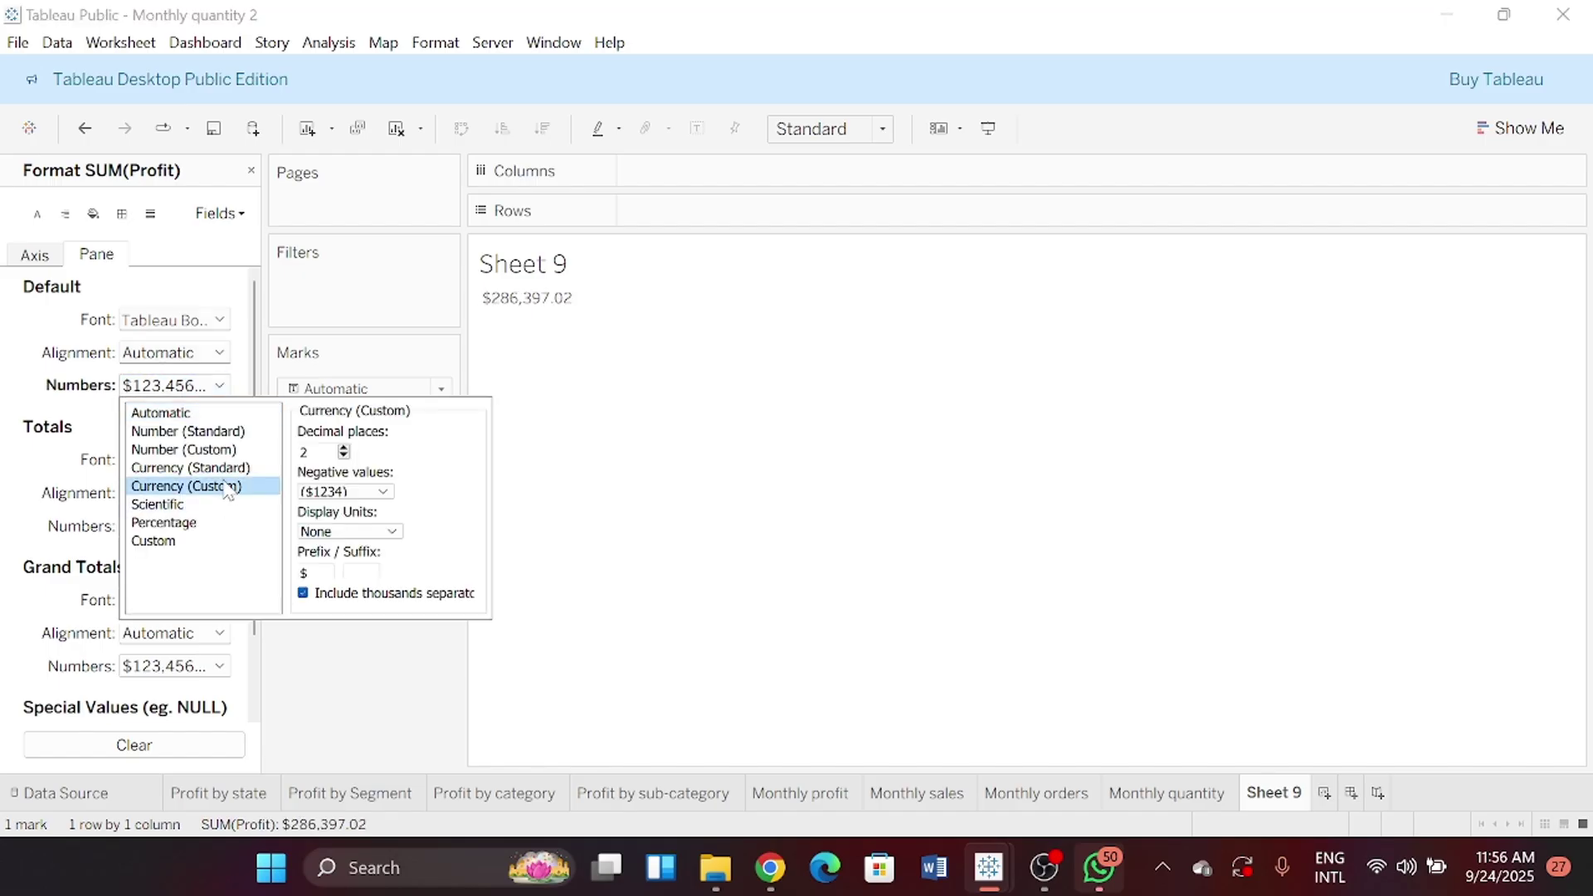
left_click(394, 531)
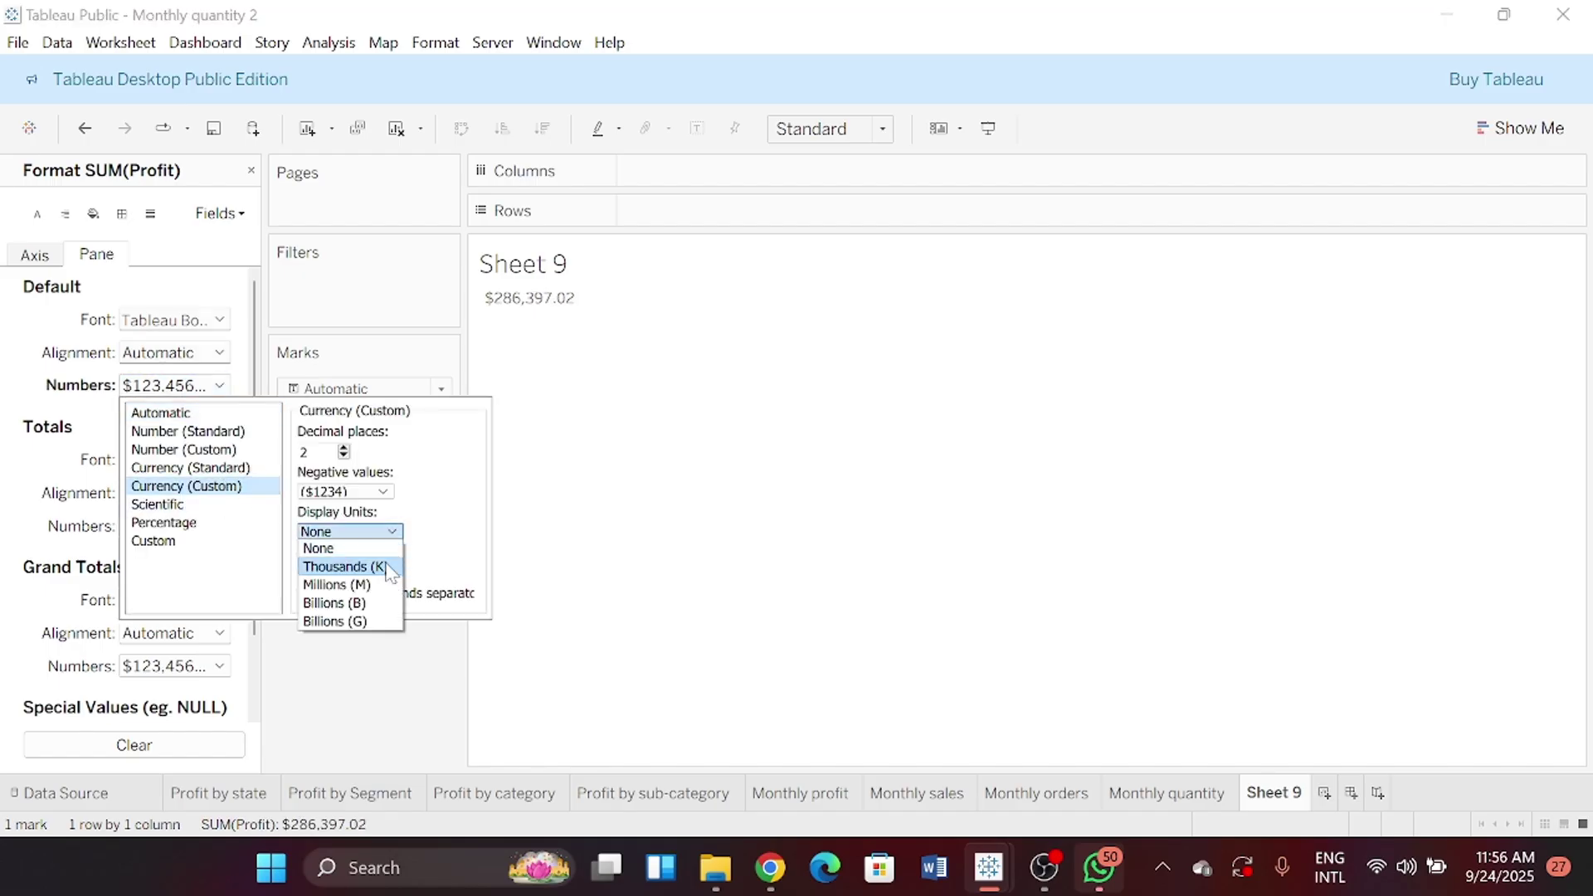
left_click(387, 563)
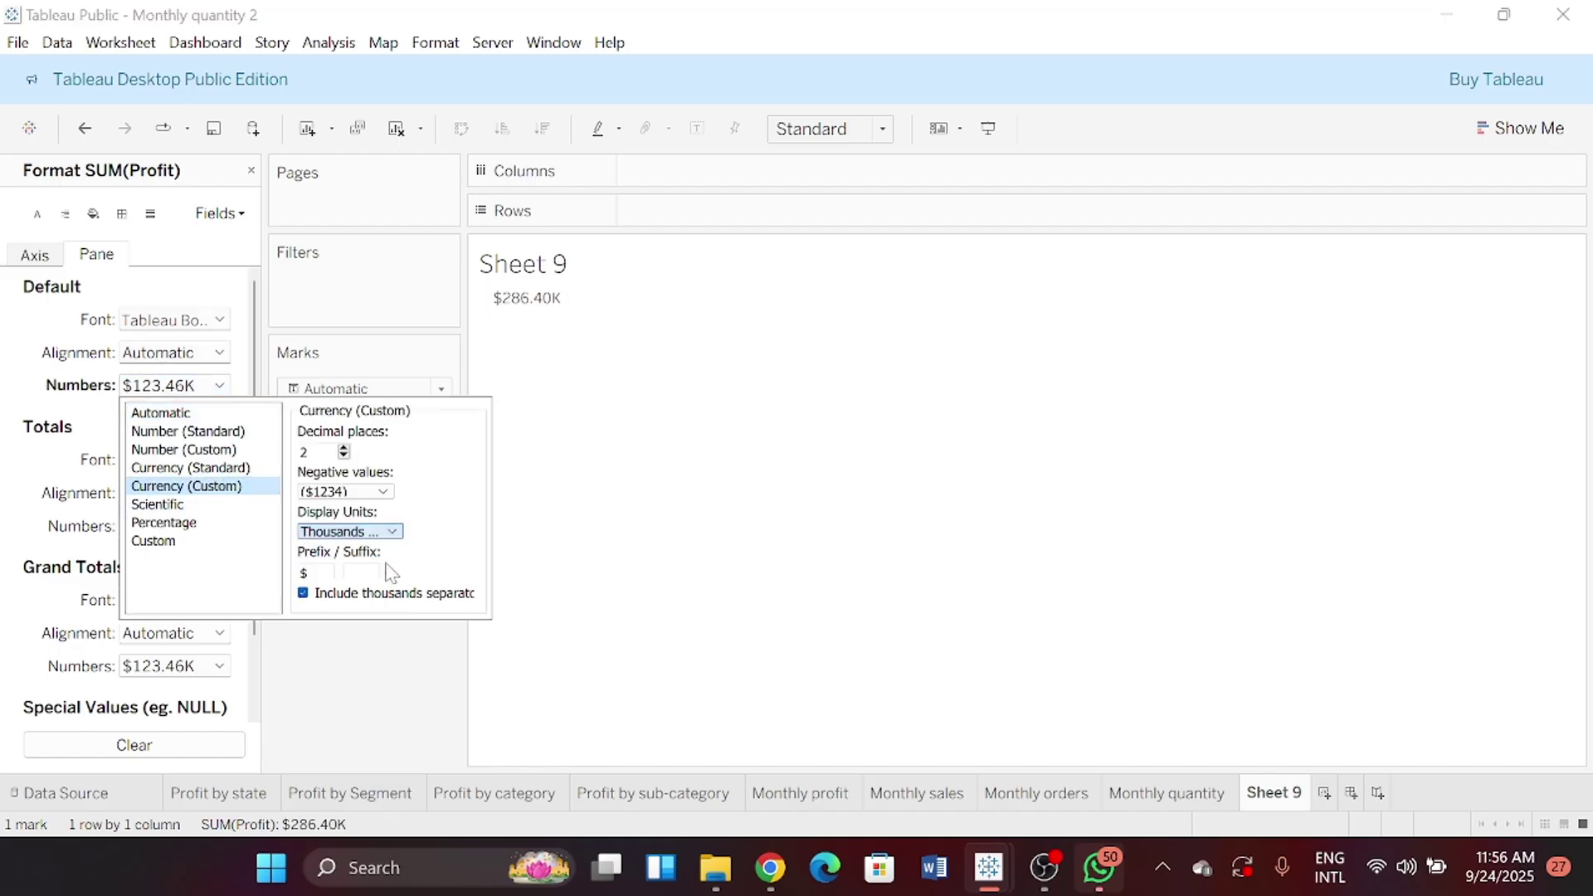
left_click(404, 713)
Fit the new worksheet to Entire View and add the line "Total profit" beneath SUM(Profit) in its text label
left_click(882, 131)
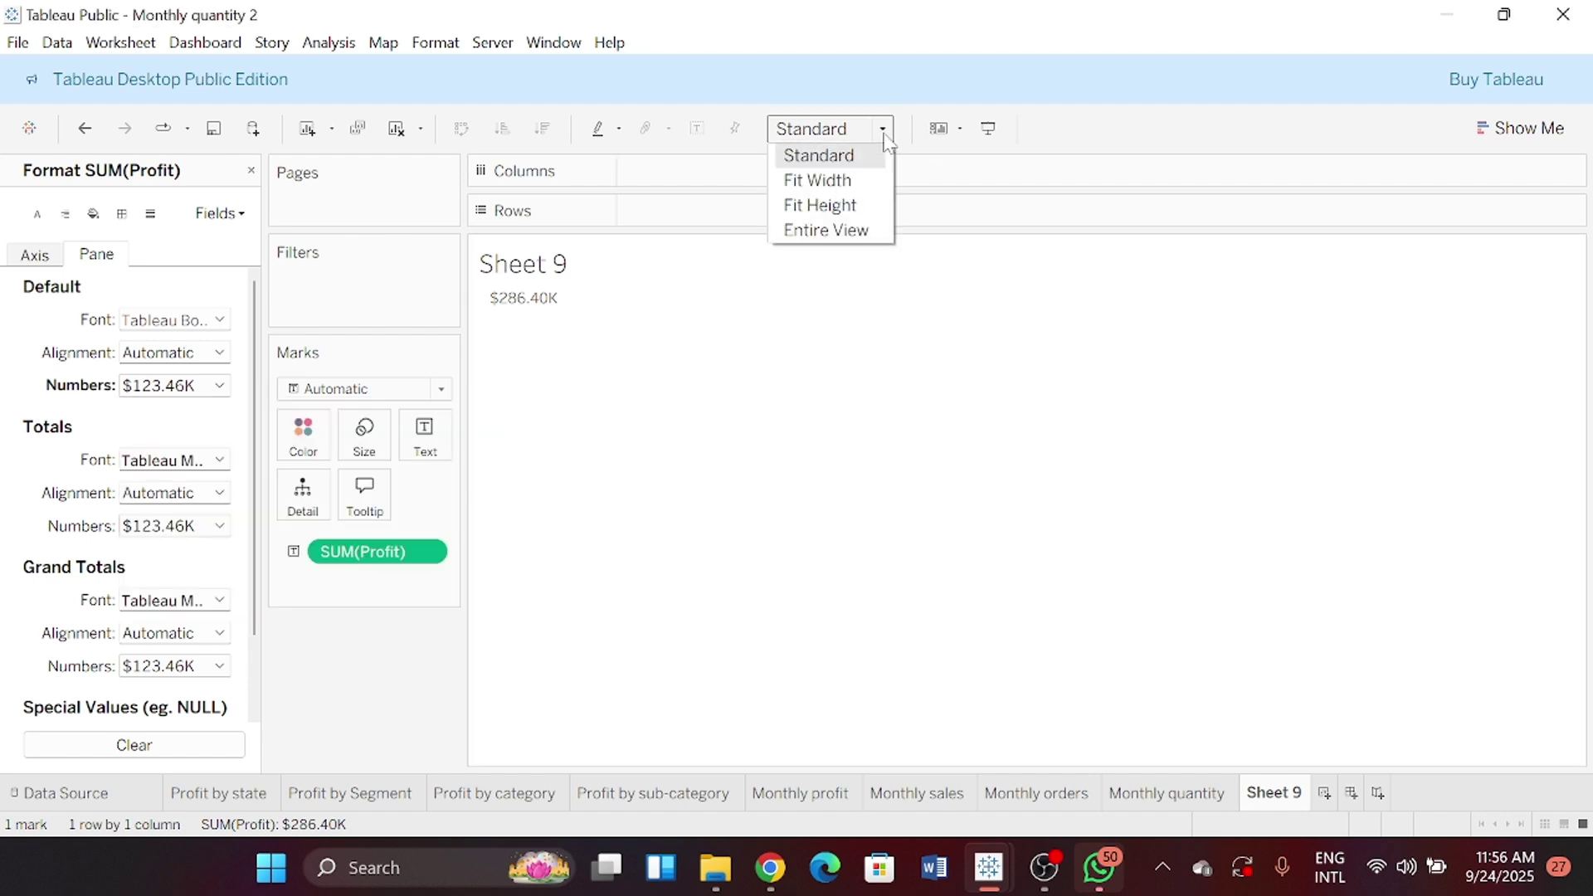
left_click(842, 236)
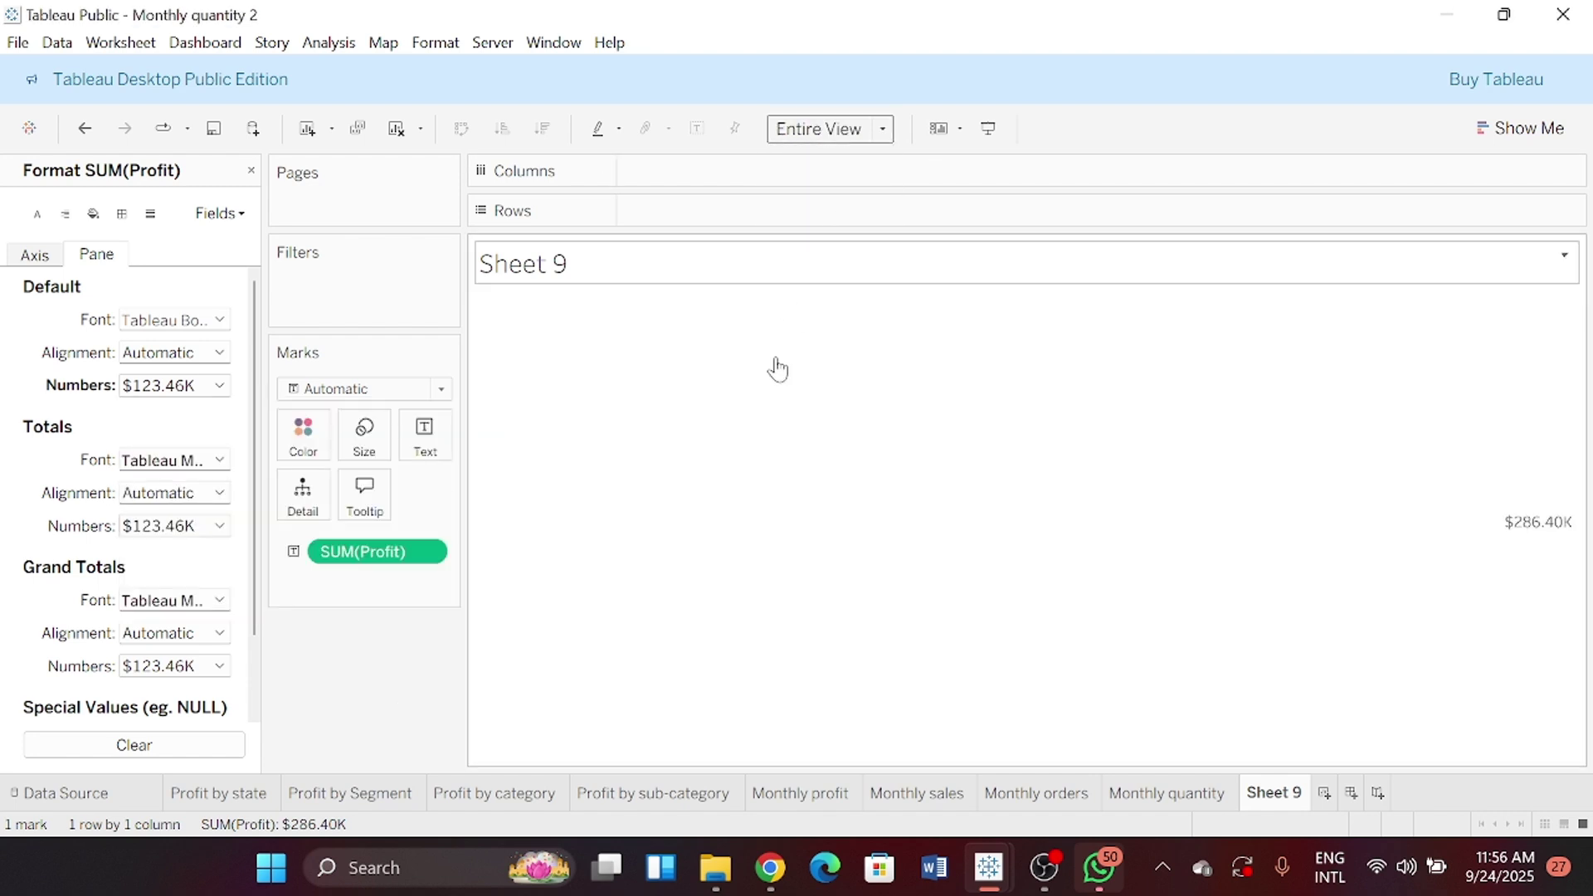
left_click(427, 435)
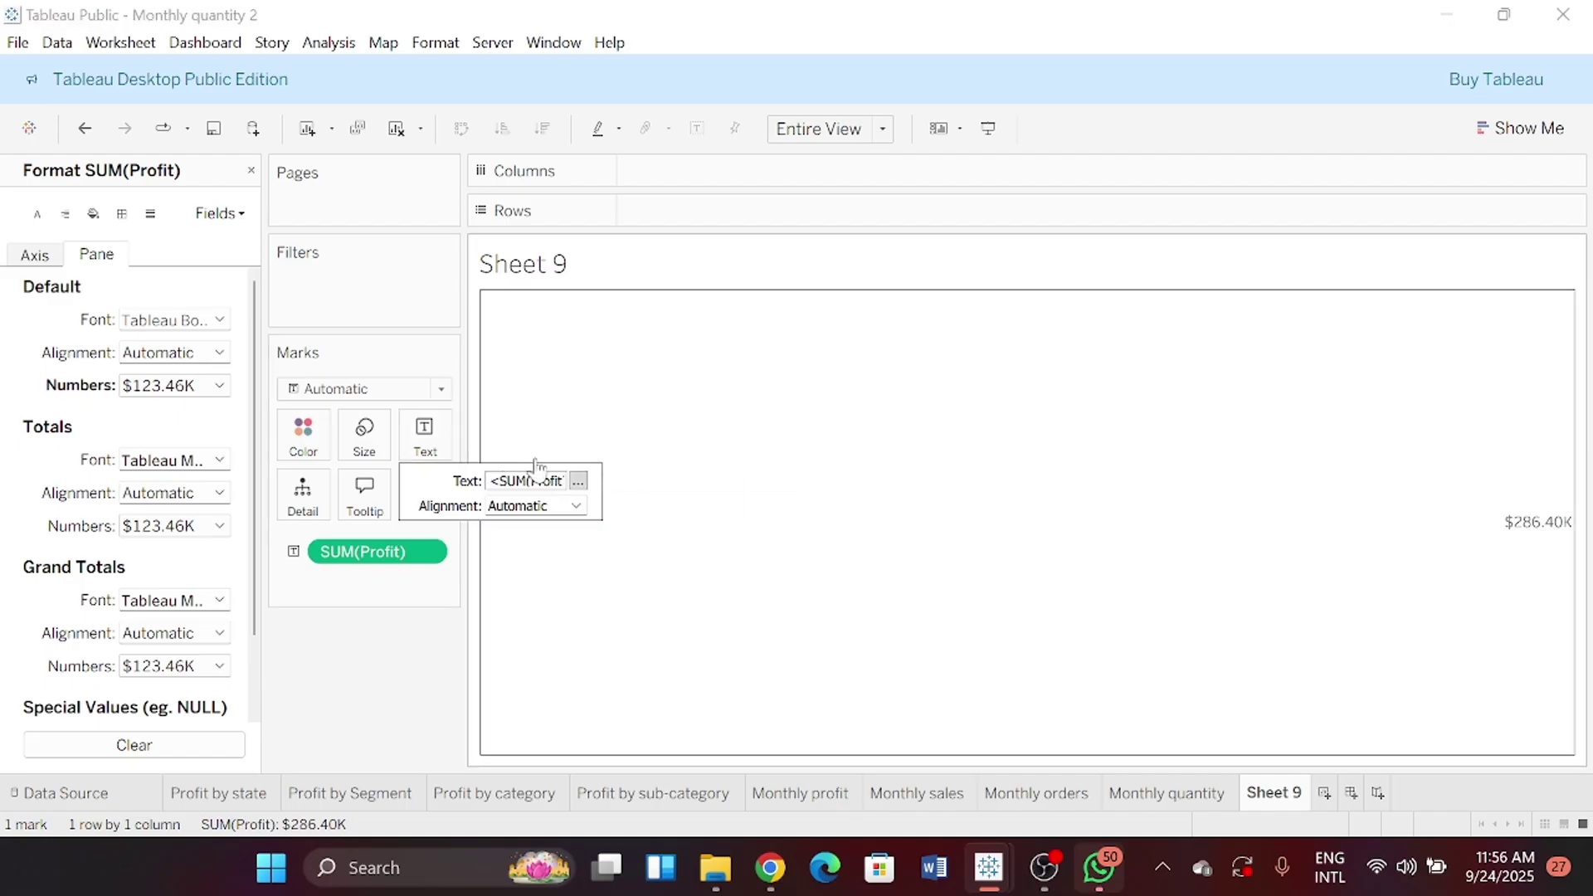
left_click(578, 481)
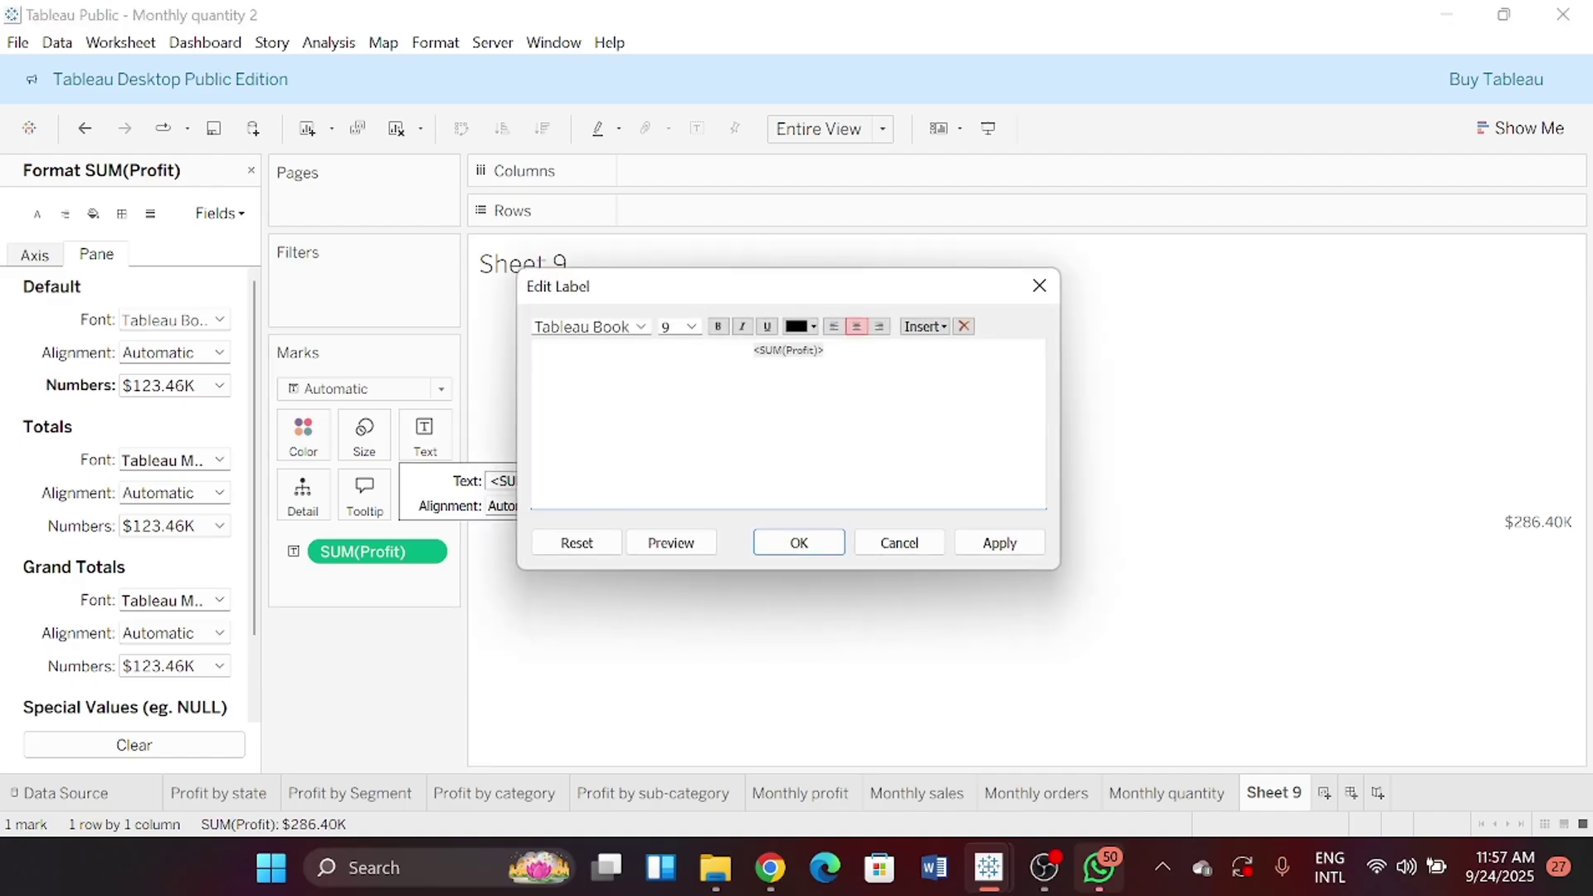
type("Total profit")
Format the label text with SUM(Profit) in bold at size 26 and the "Total profit" line at size 8
double_click(788, 349)
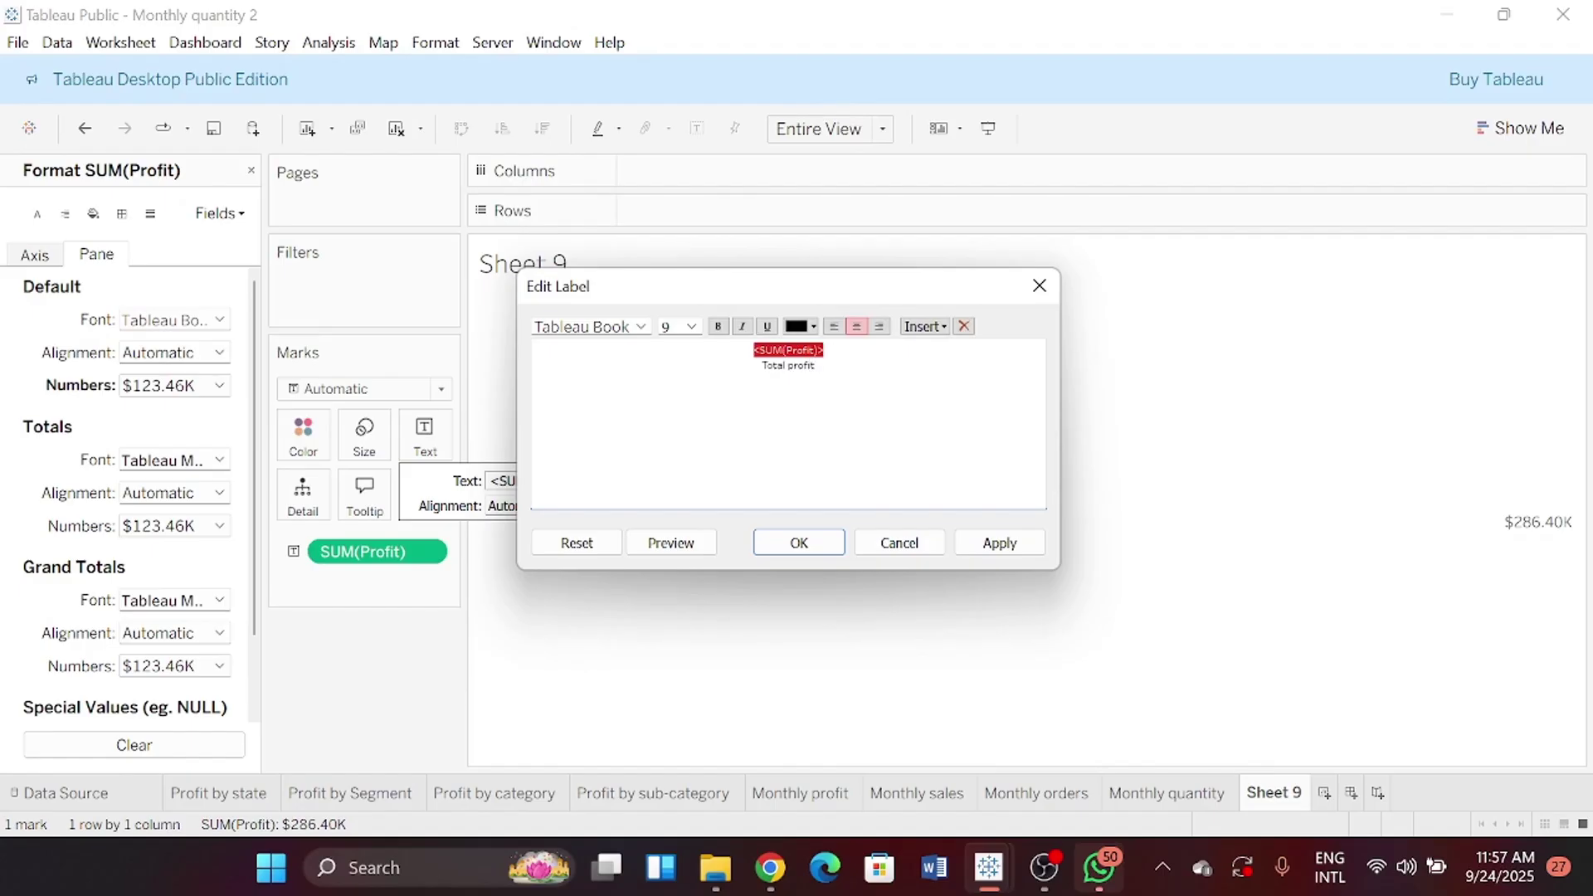
left_click(691, 326)
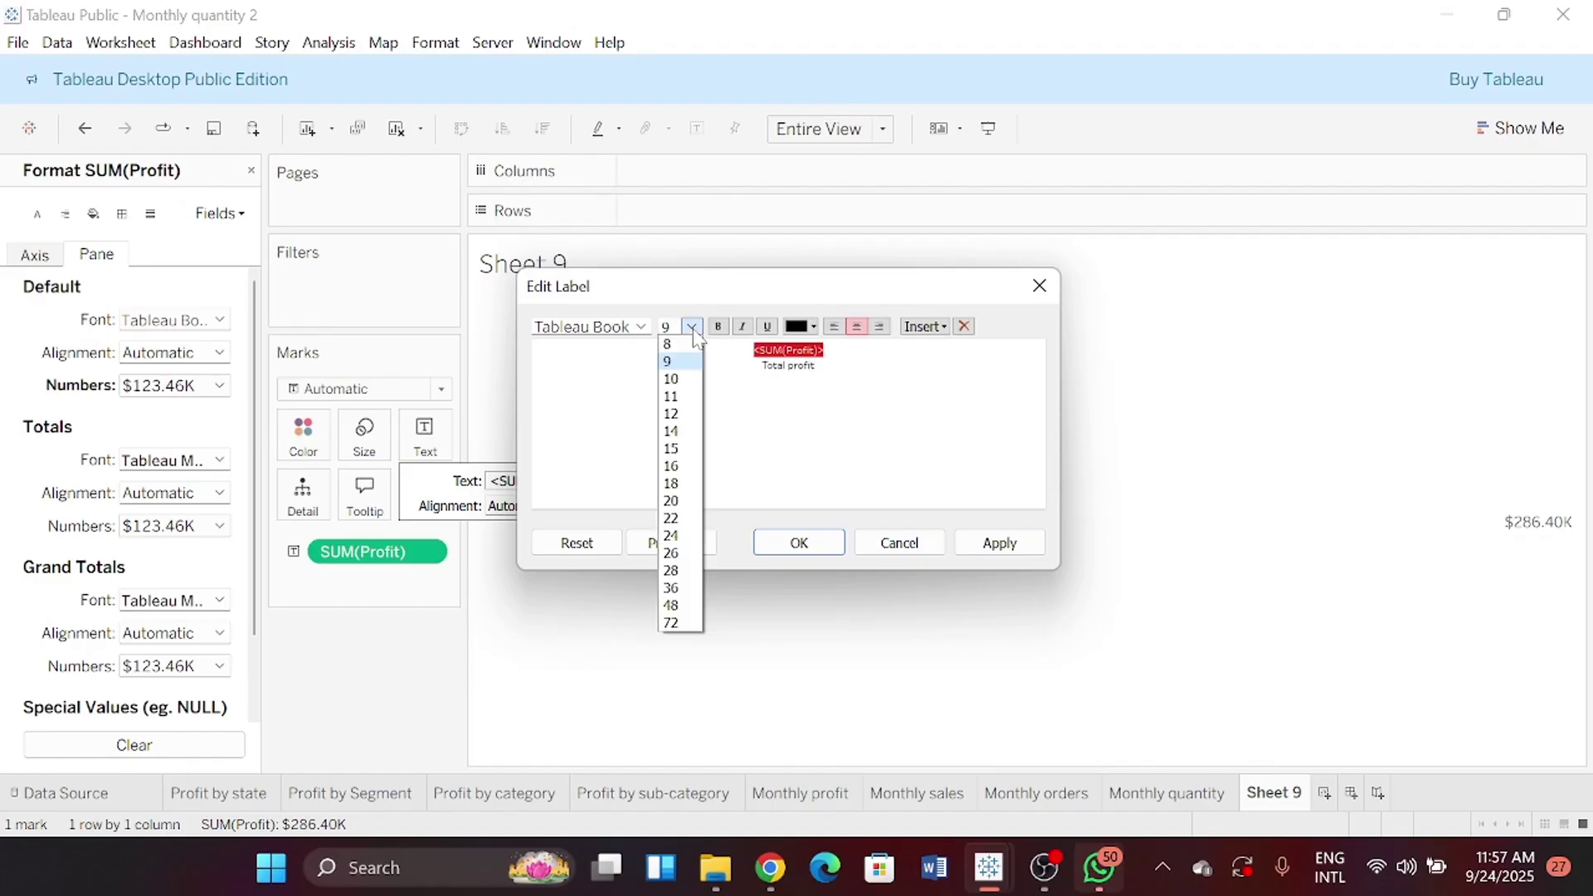
left_click(695, 570)
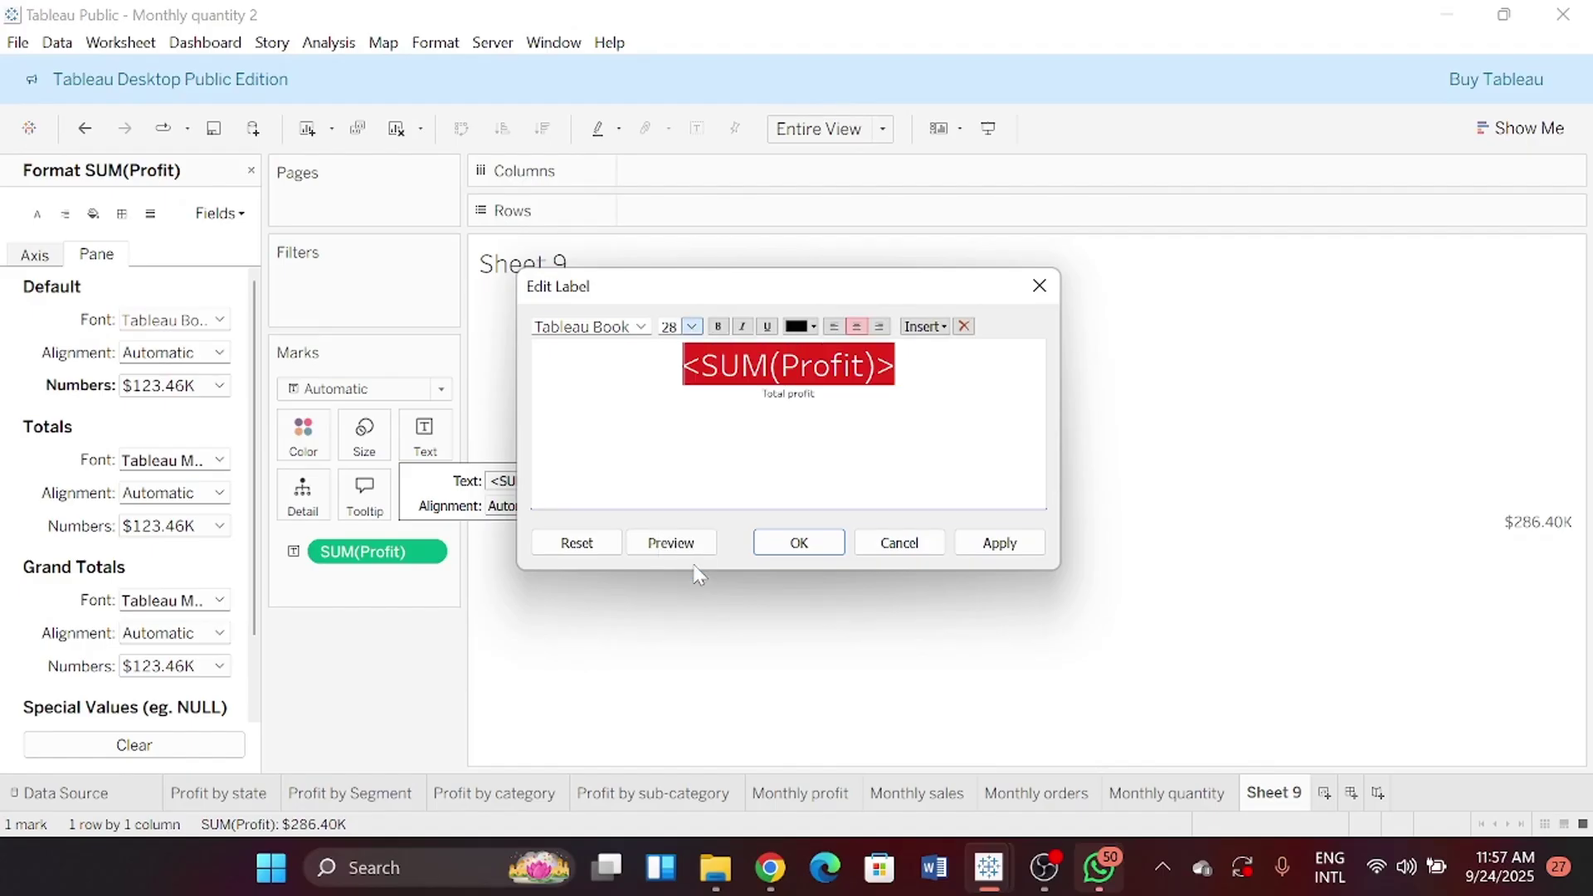
left_click(691, 326)
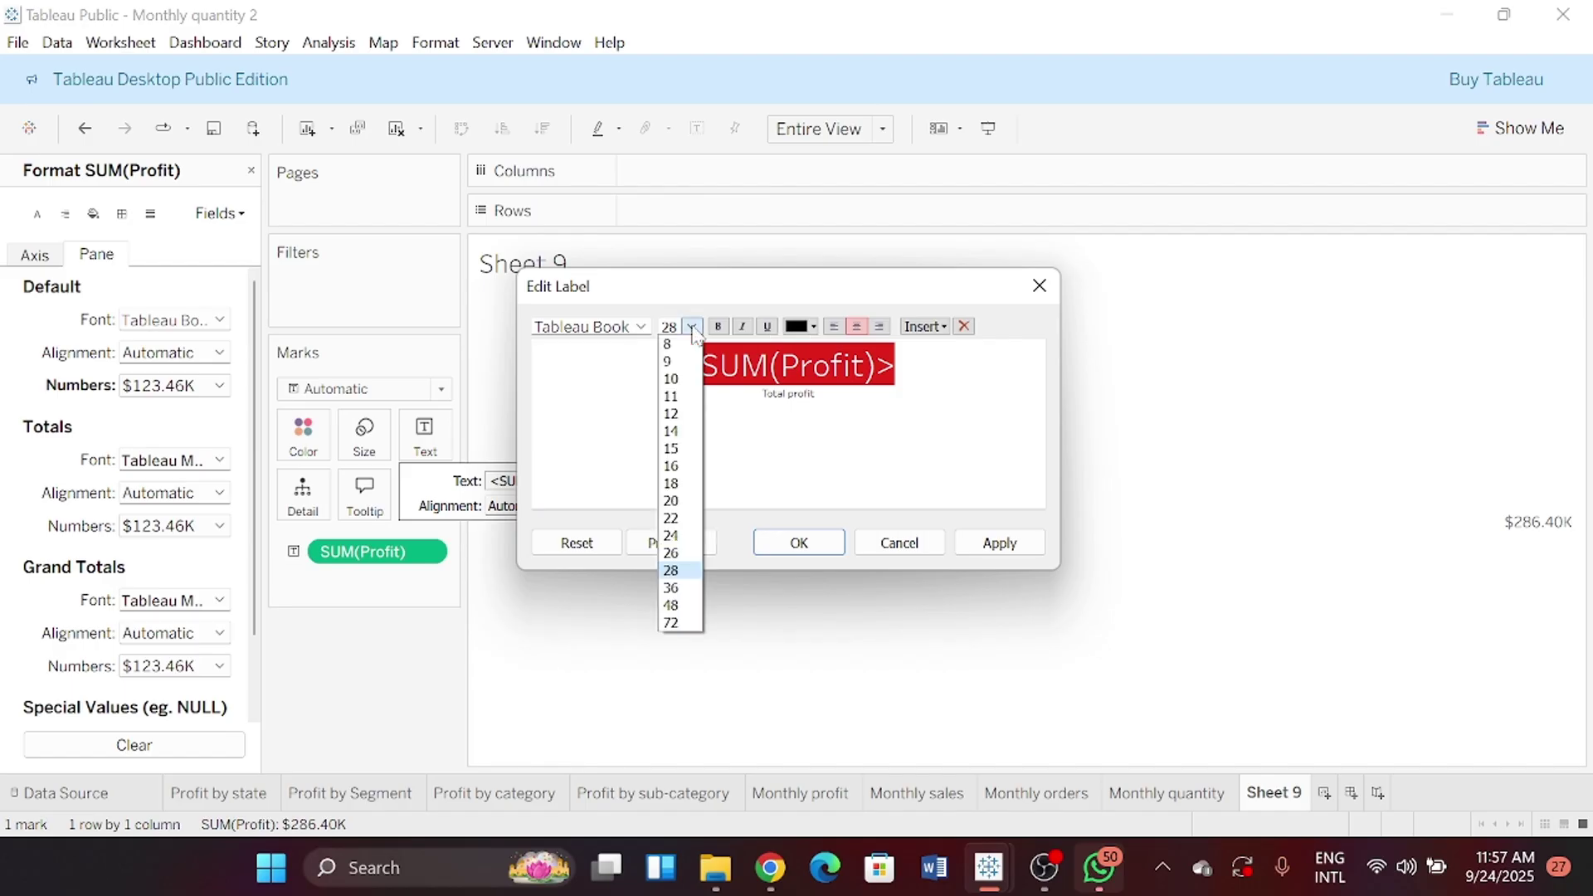
left_click(672, 555)
left_click_drag(817, 391, 773, 392)
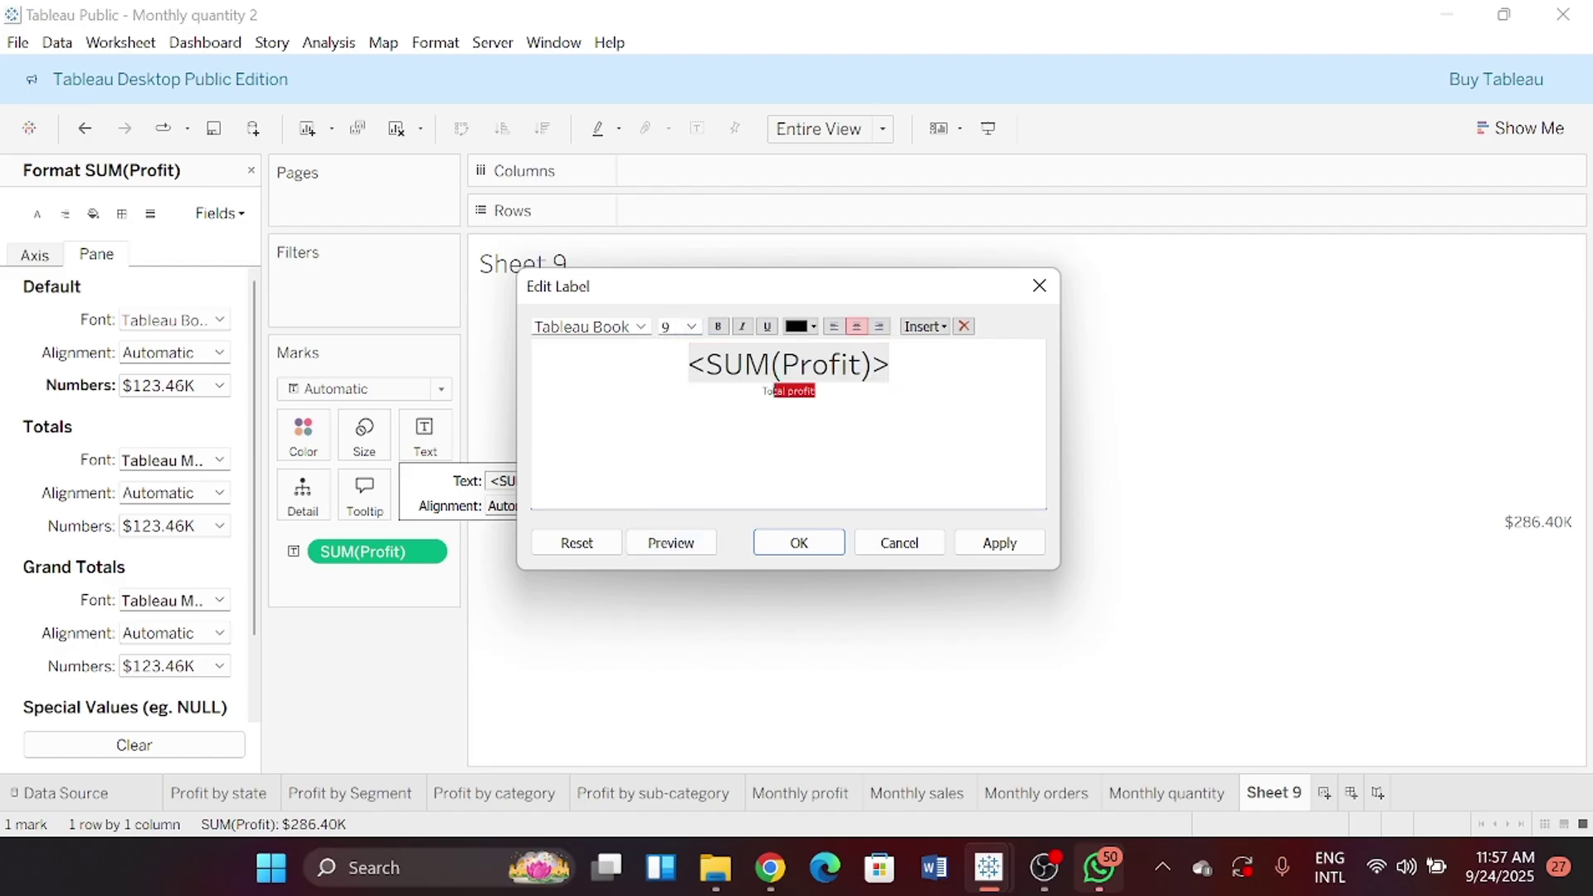
left_click(691, 326)
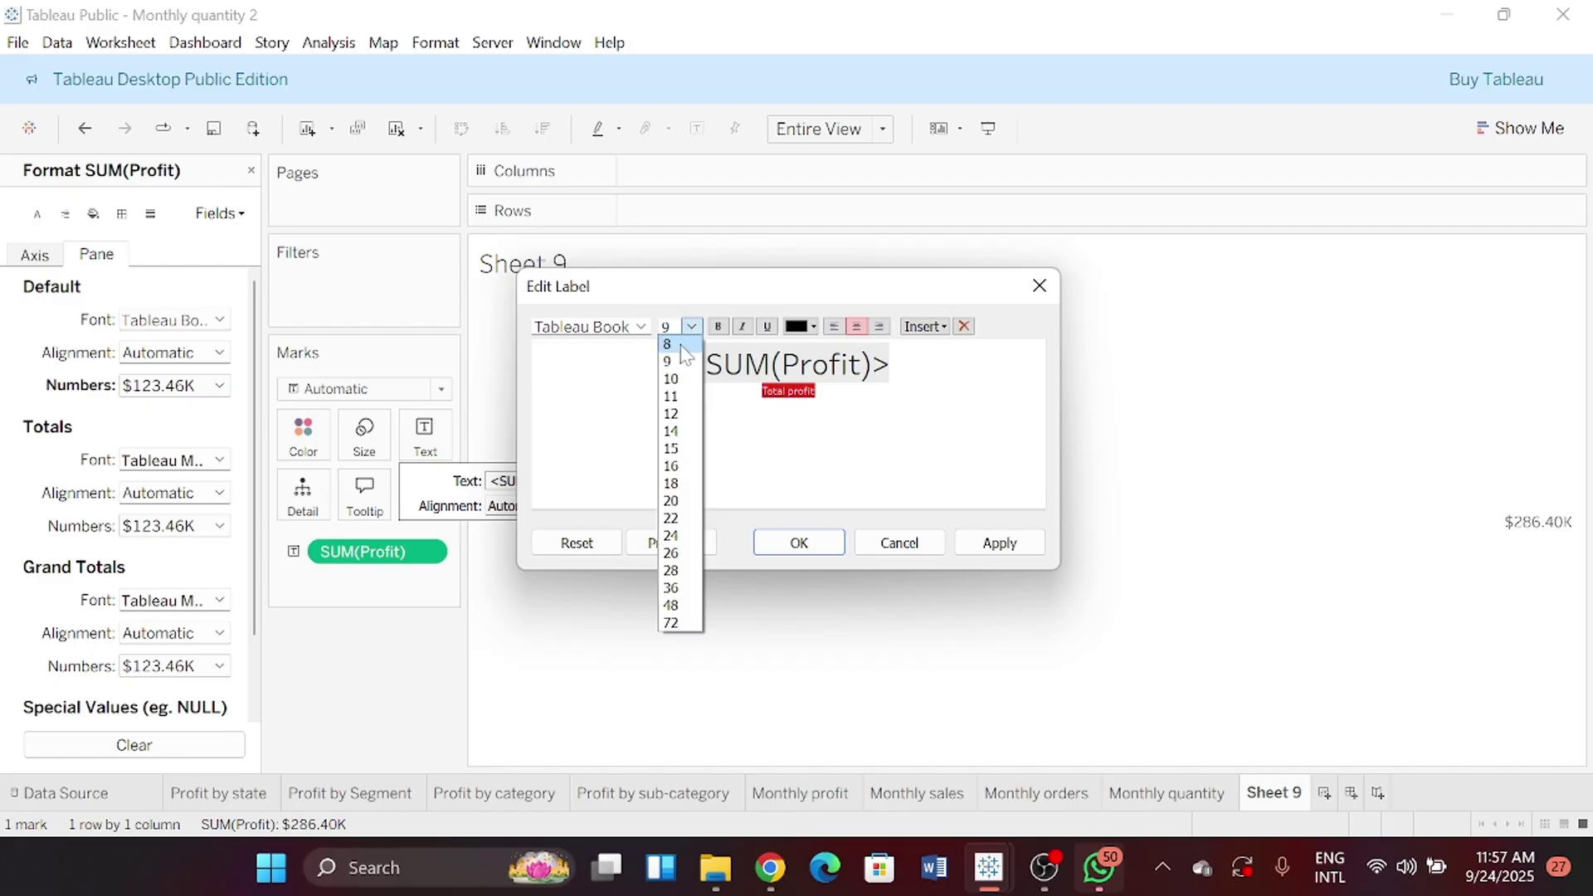
left_click(668, 345)
type("26")
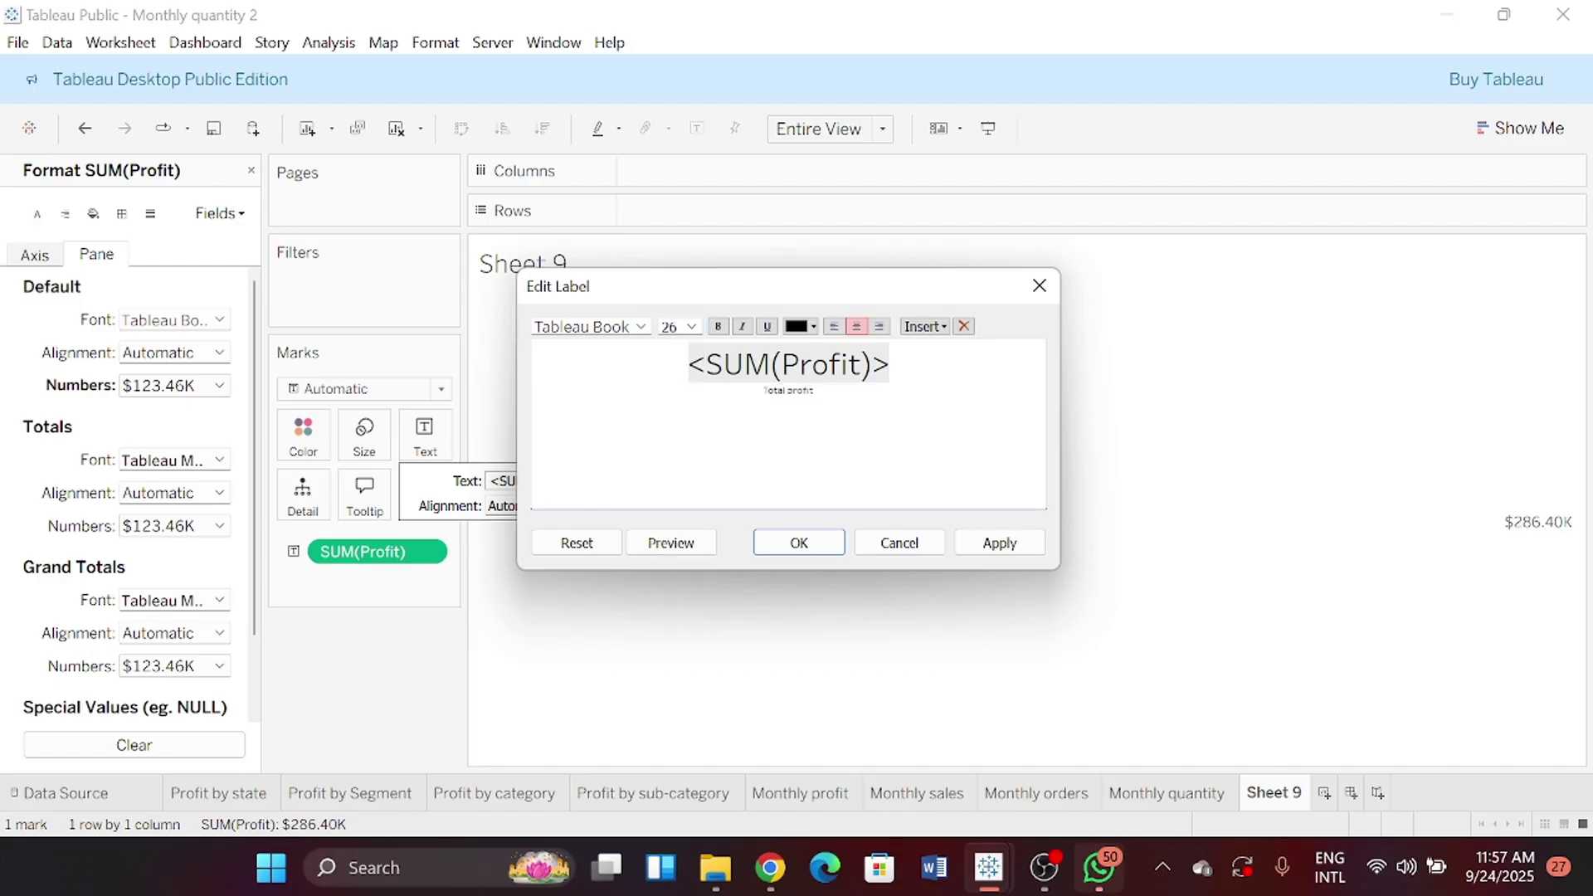
left_click_drag(889, 365, 690, 365)
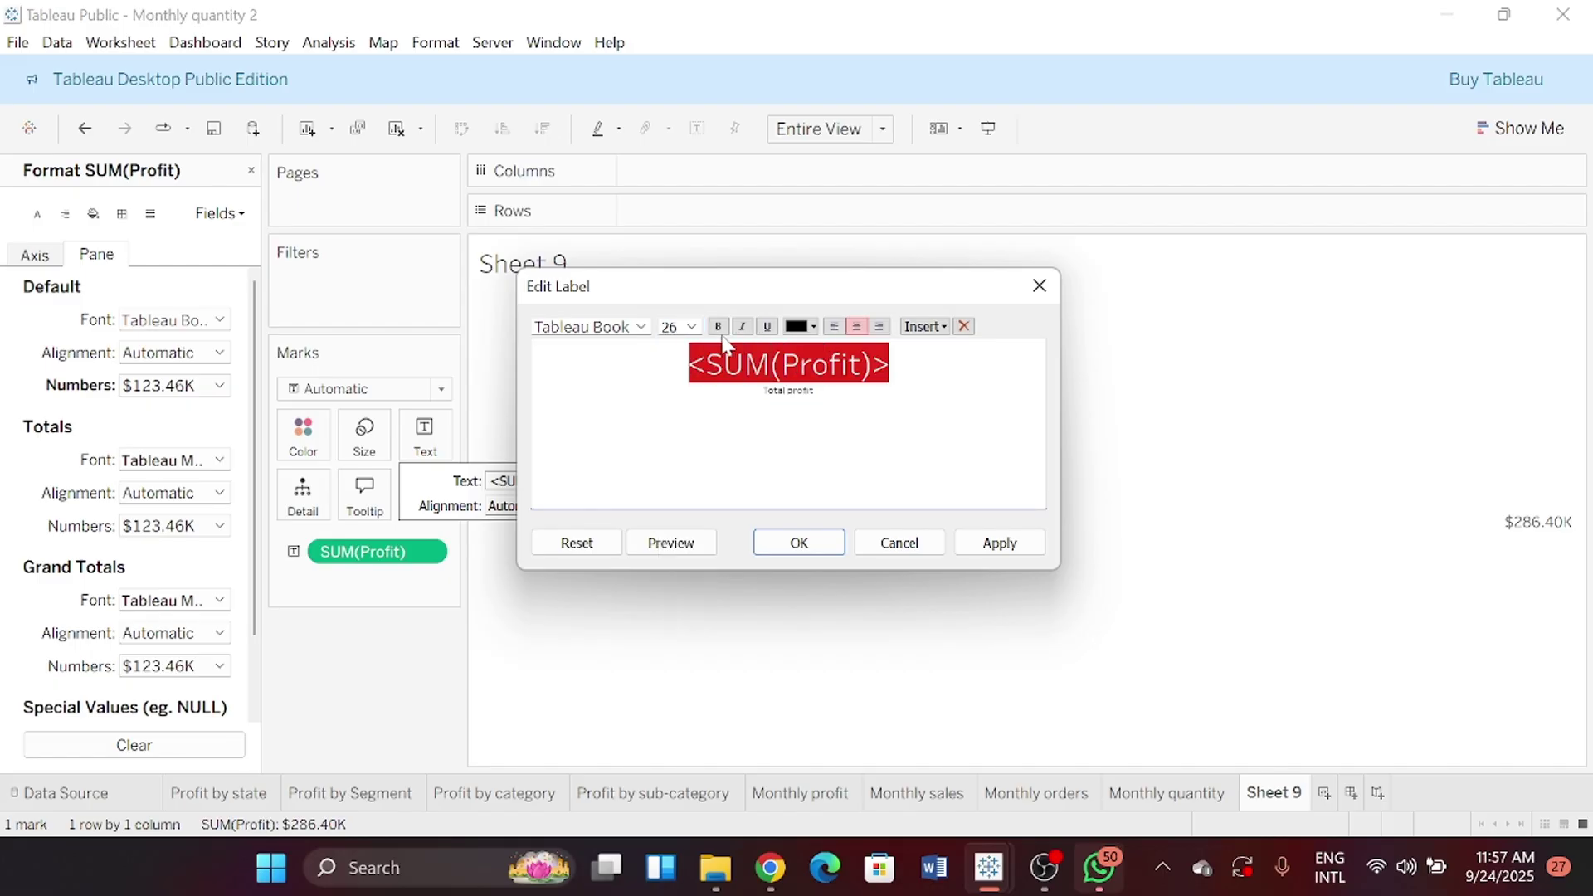
left_click(795, 543)
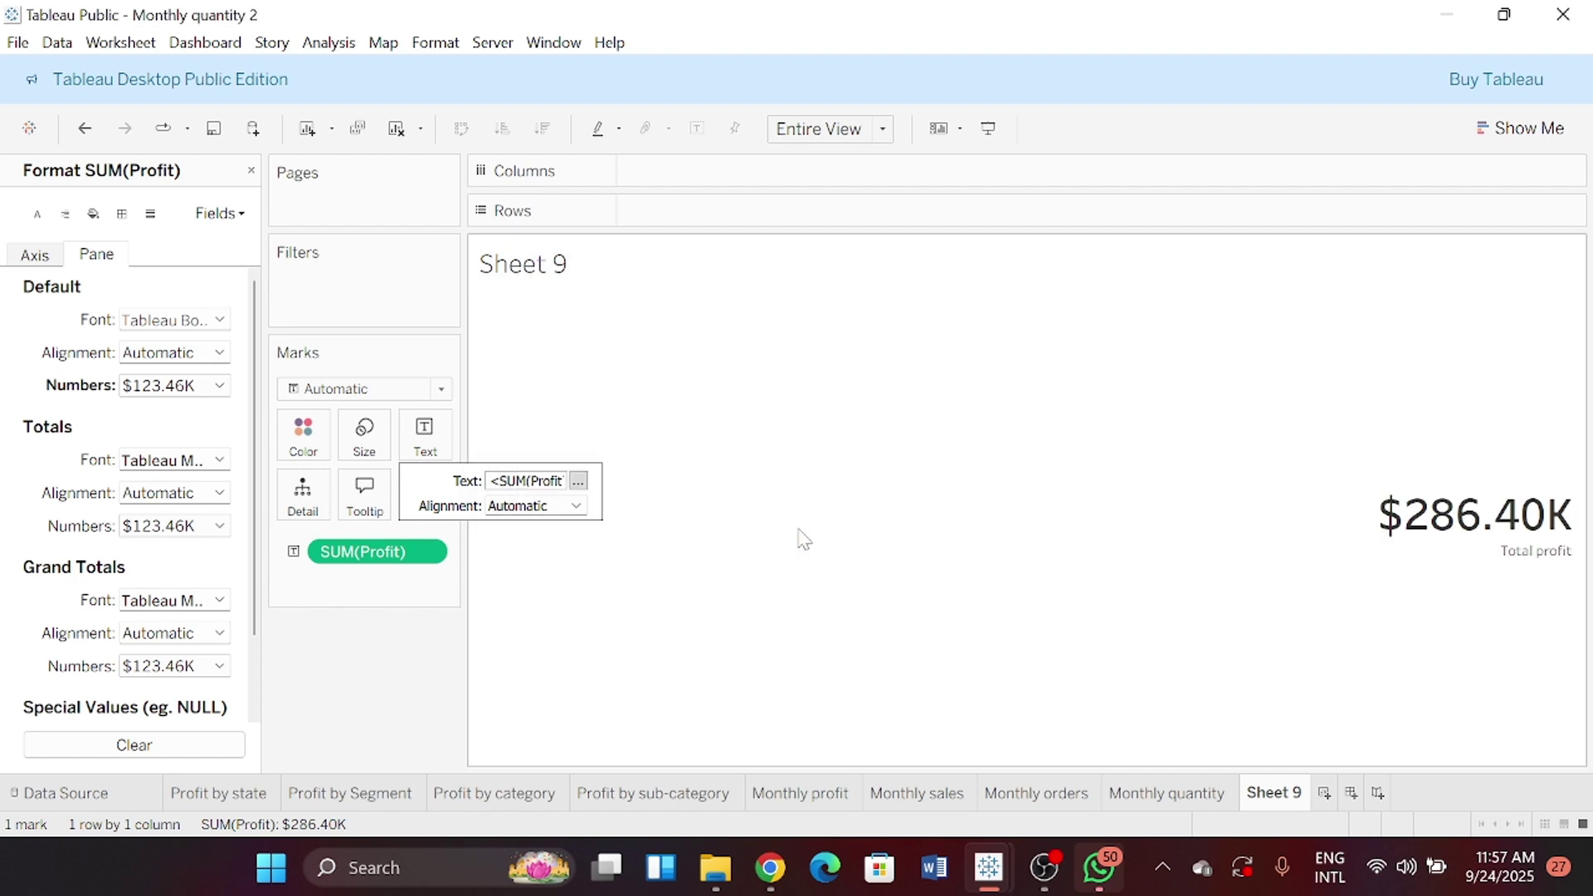
Set the horizontal alignment of the total profit text mark to Center
left_click(586, 509)
left_click(543, 586)
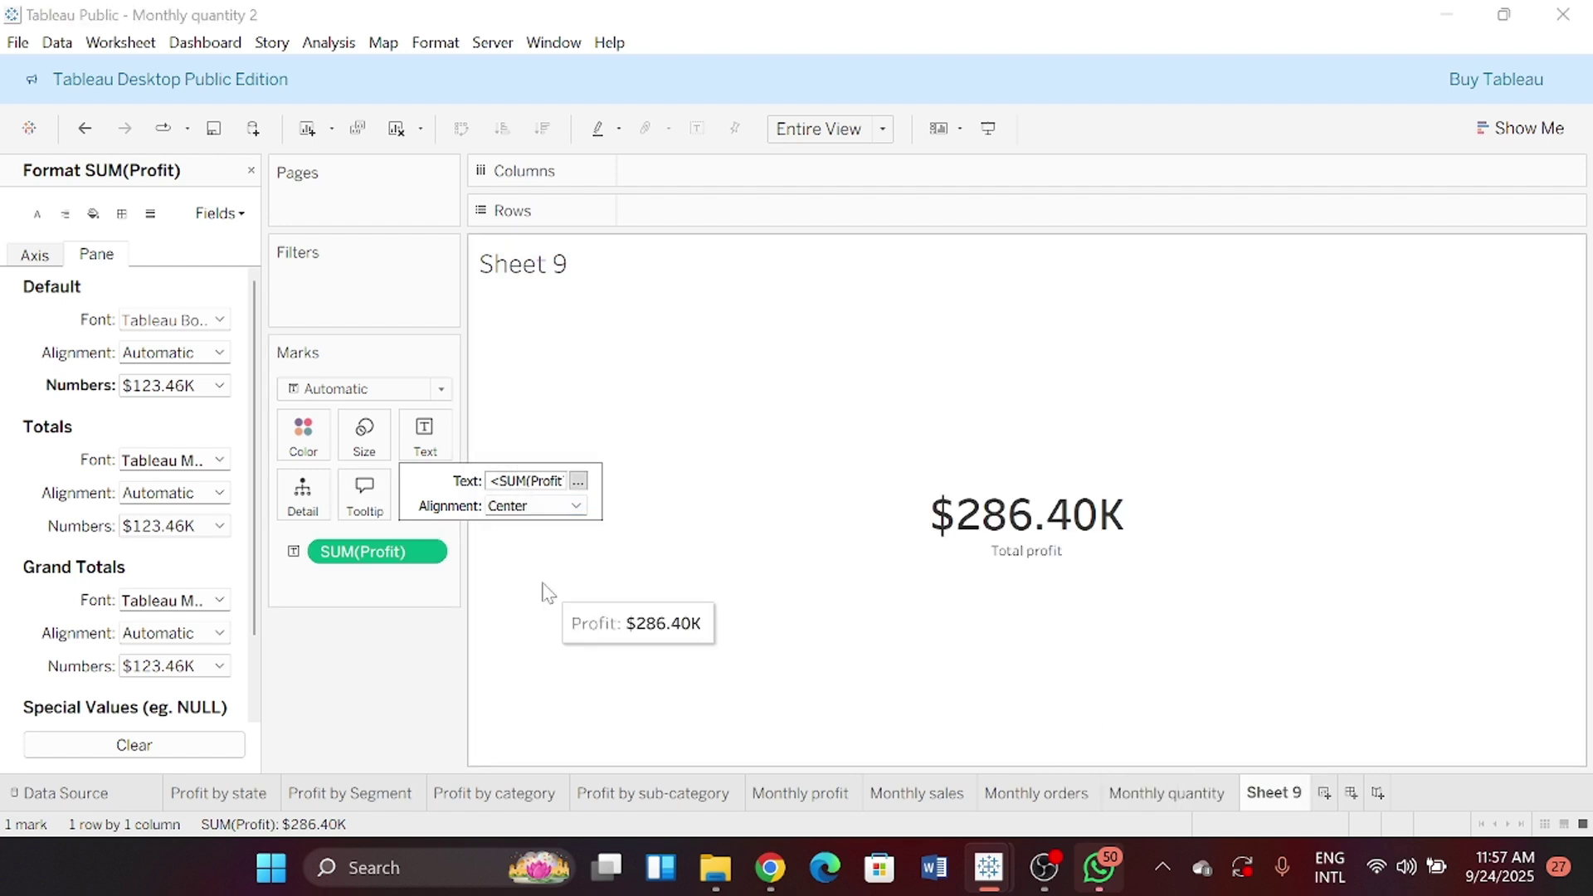
left_click(391, 703)
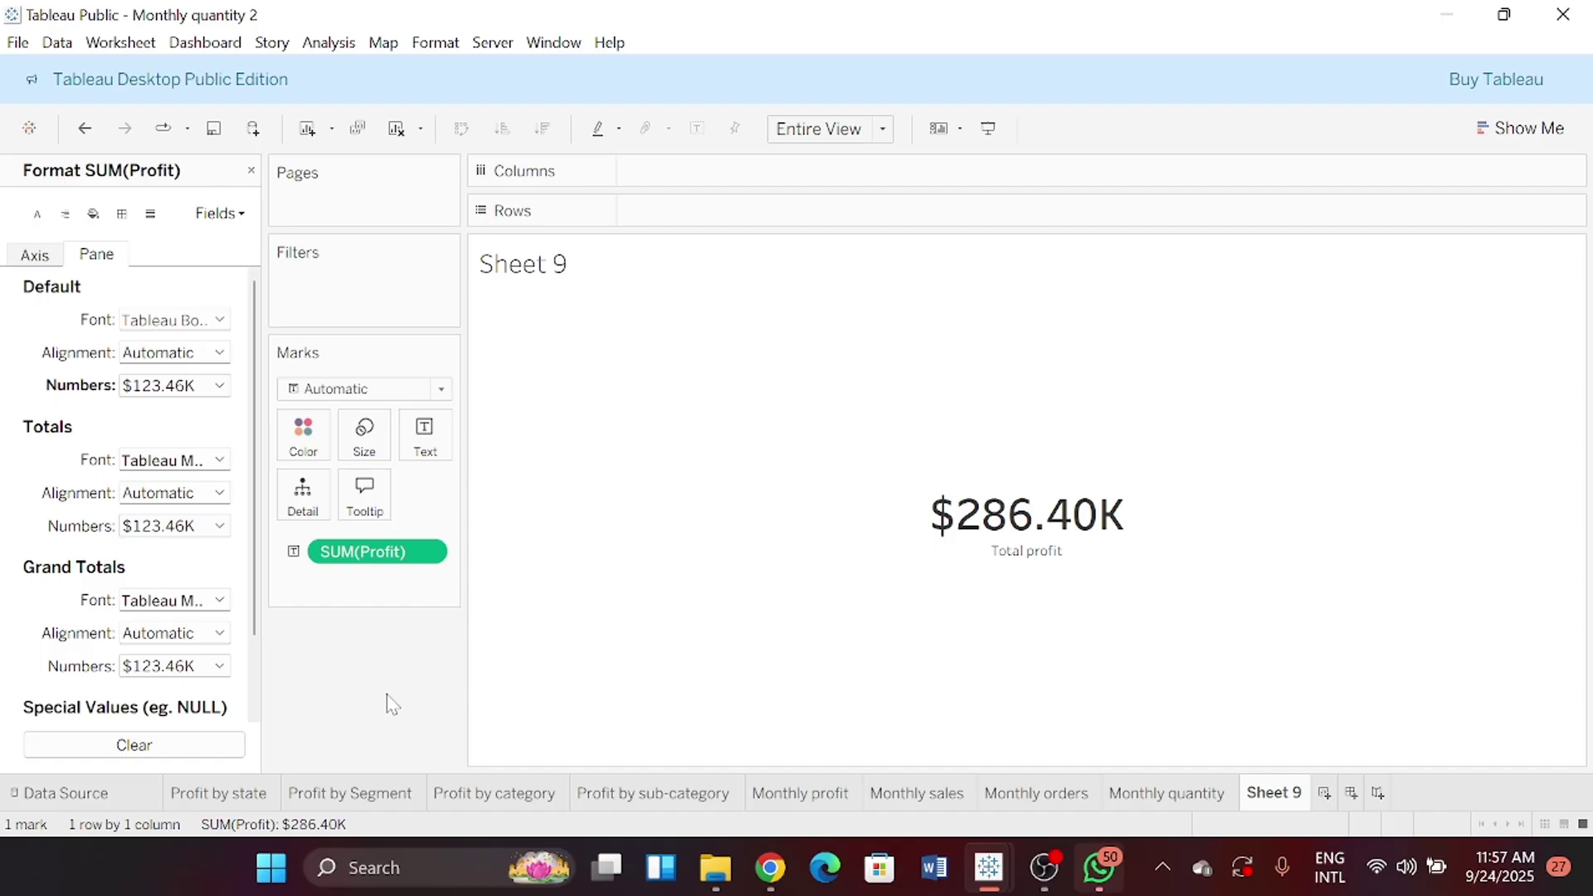
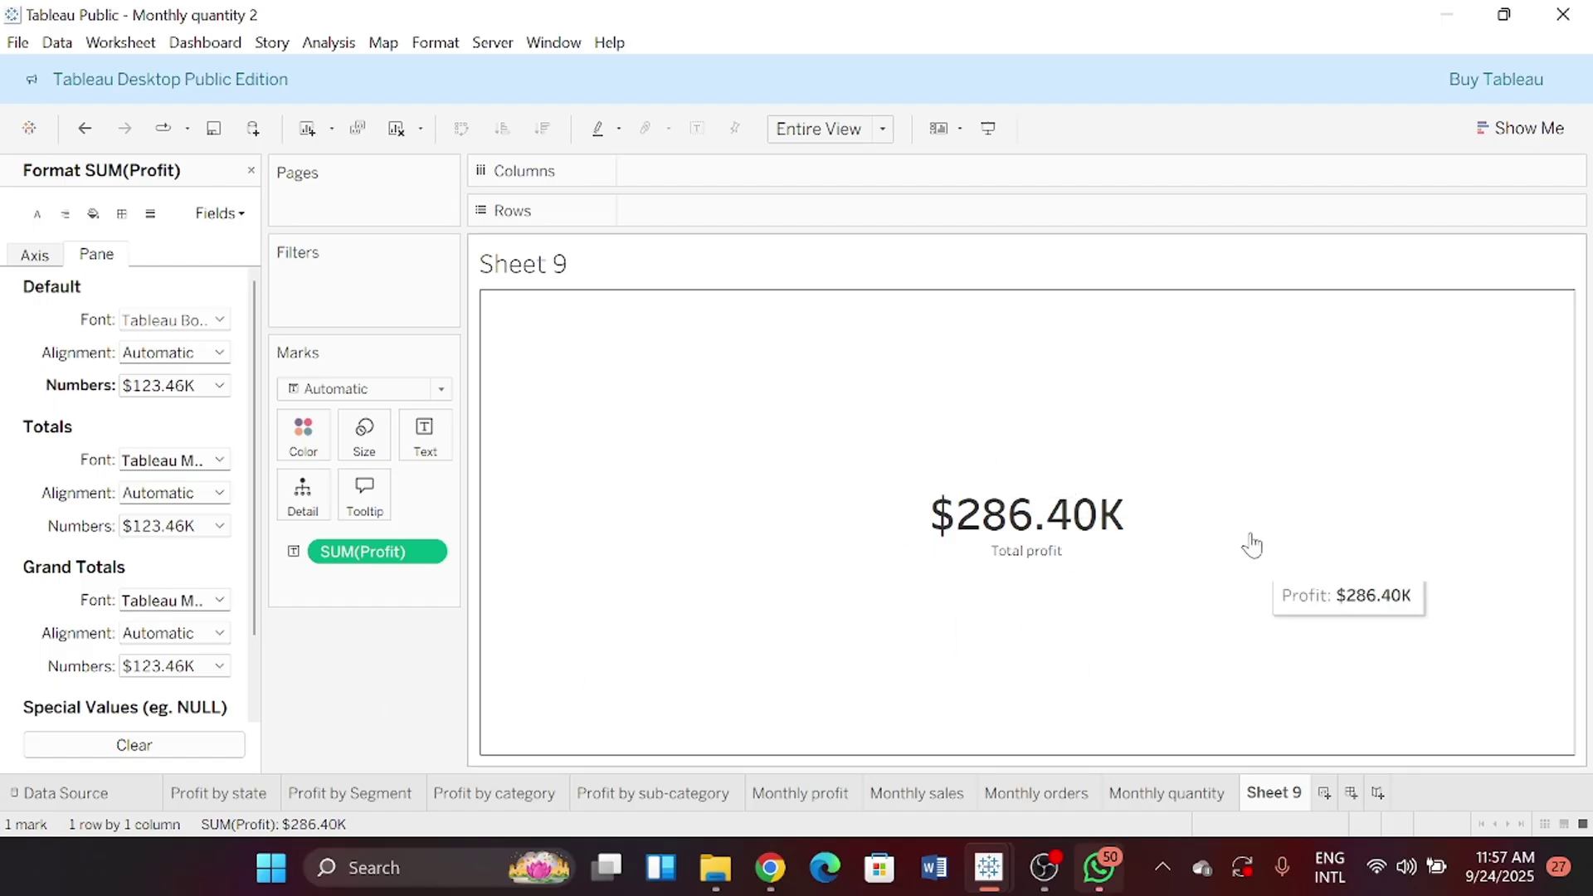
Turn off tooltips for the total profit worksheet
left_click(368, 508)
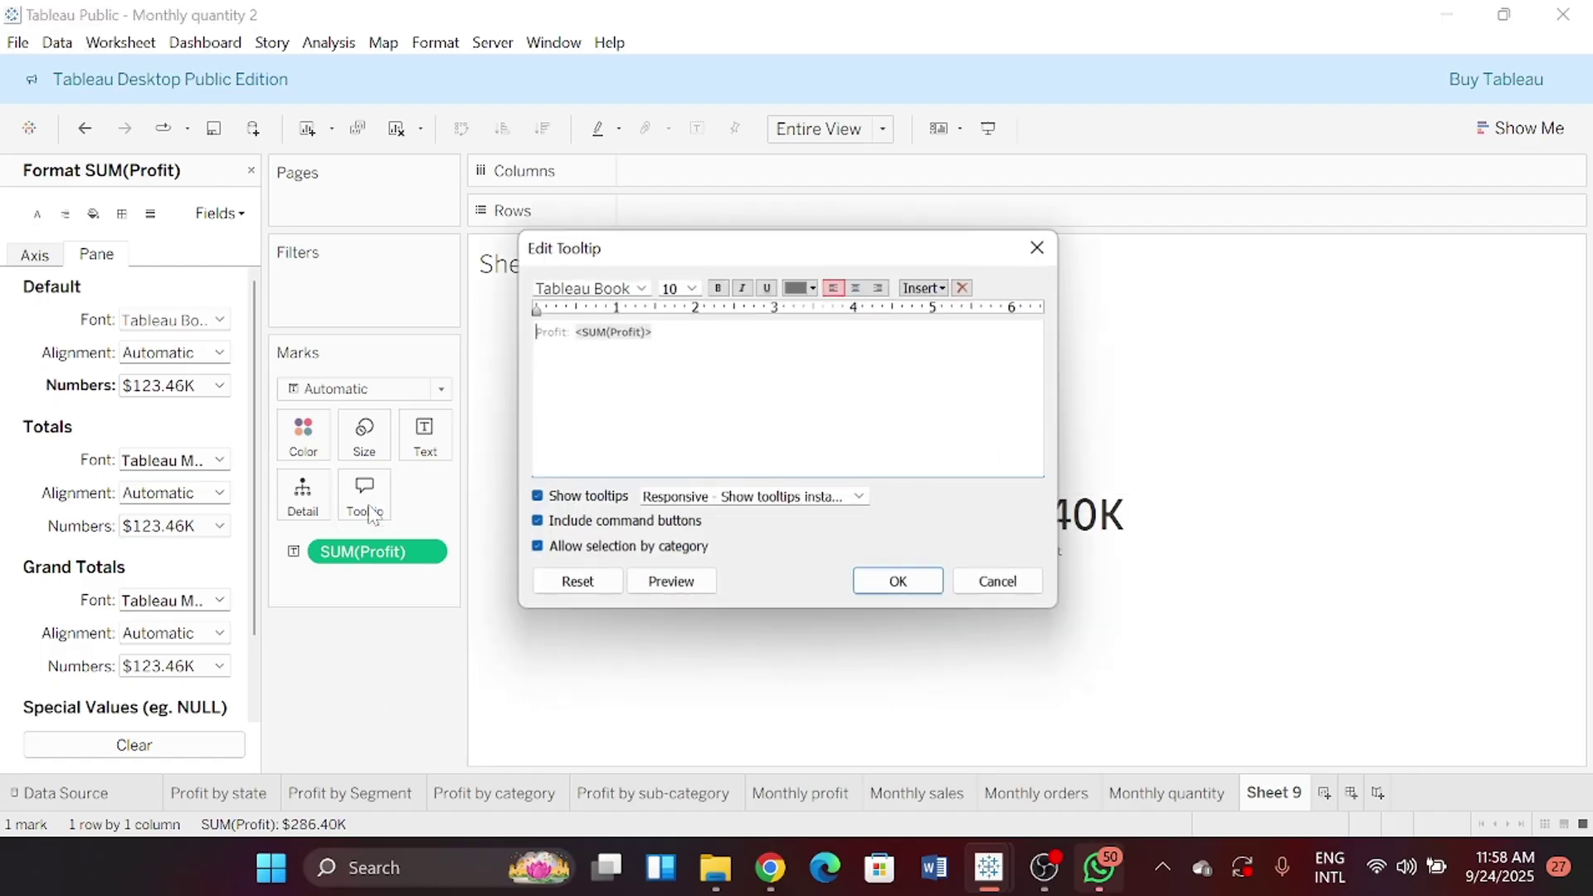
left_click(536, 498)
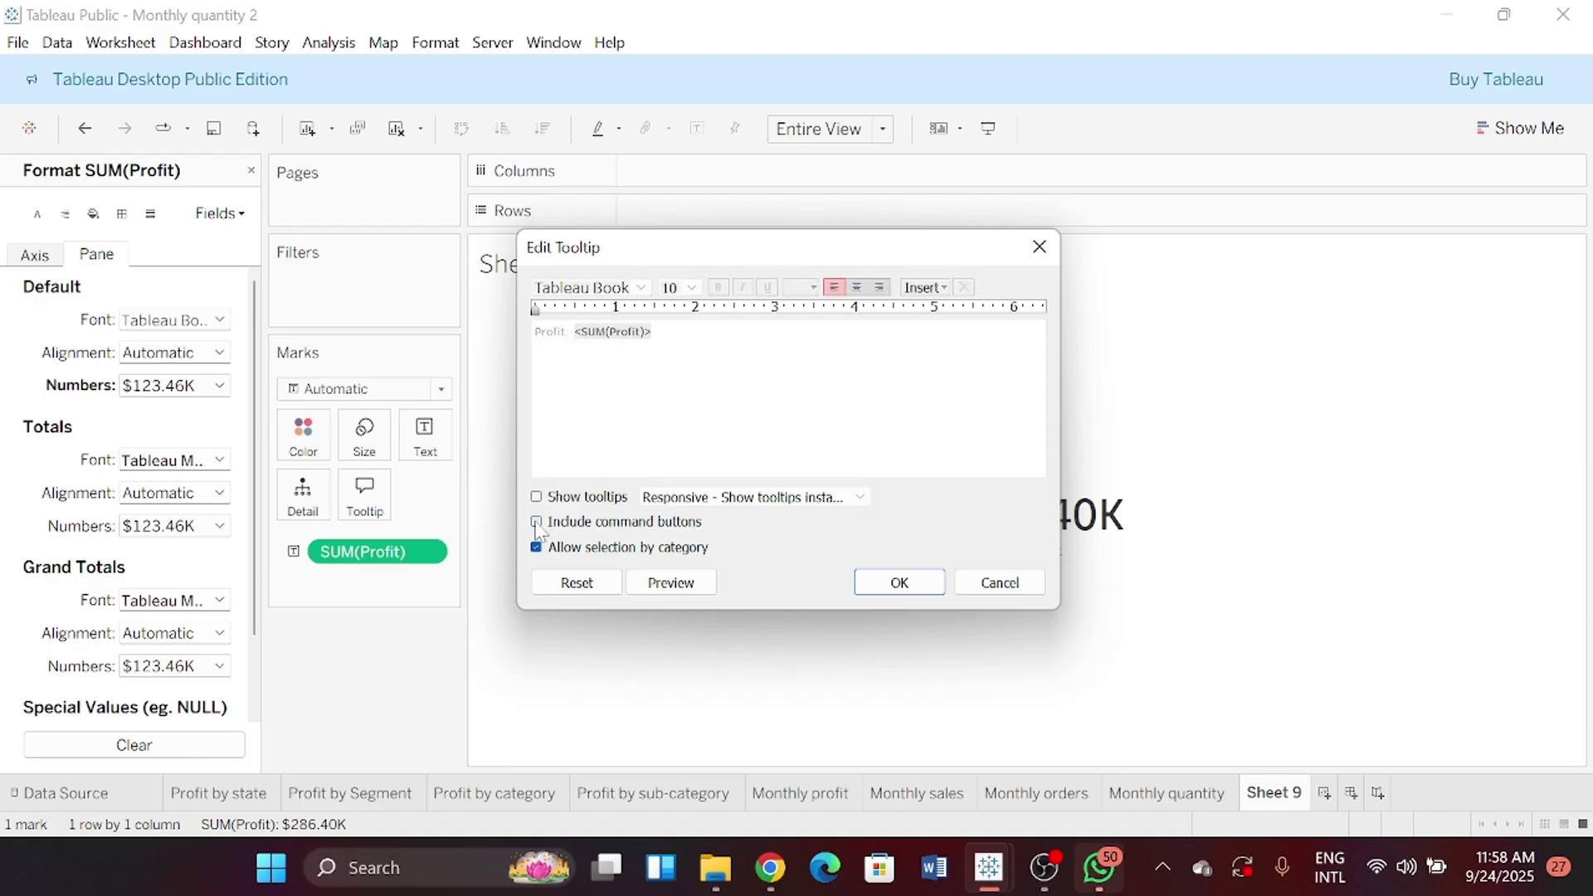
left_click(885, 591)
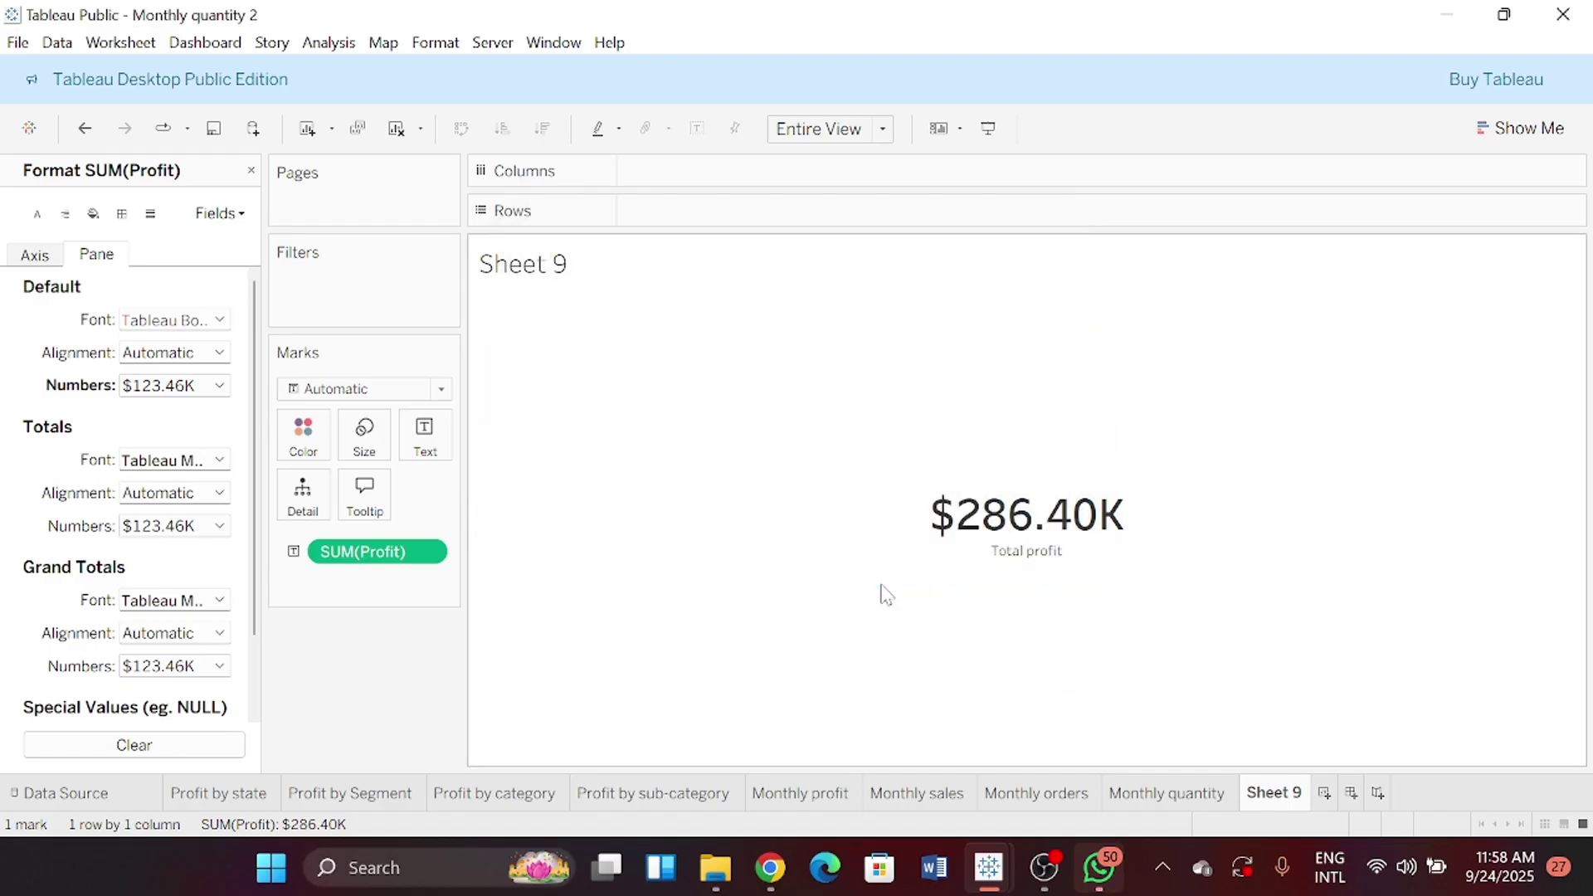
Rename the Sheet 9 worksheet to "Total profit"
double_click(1275, 790)
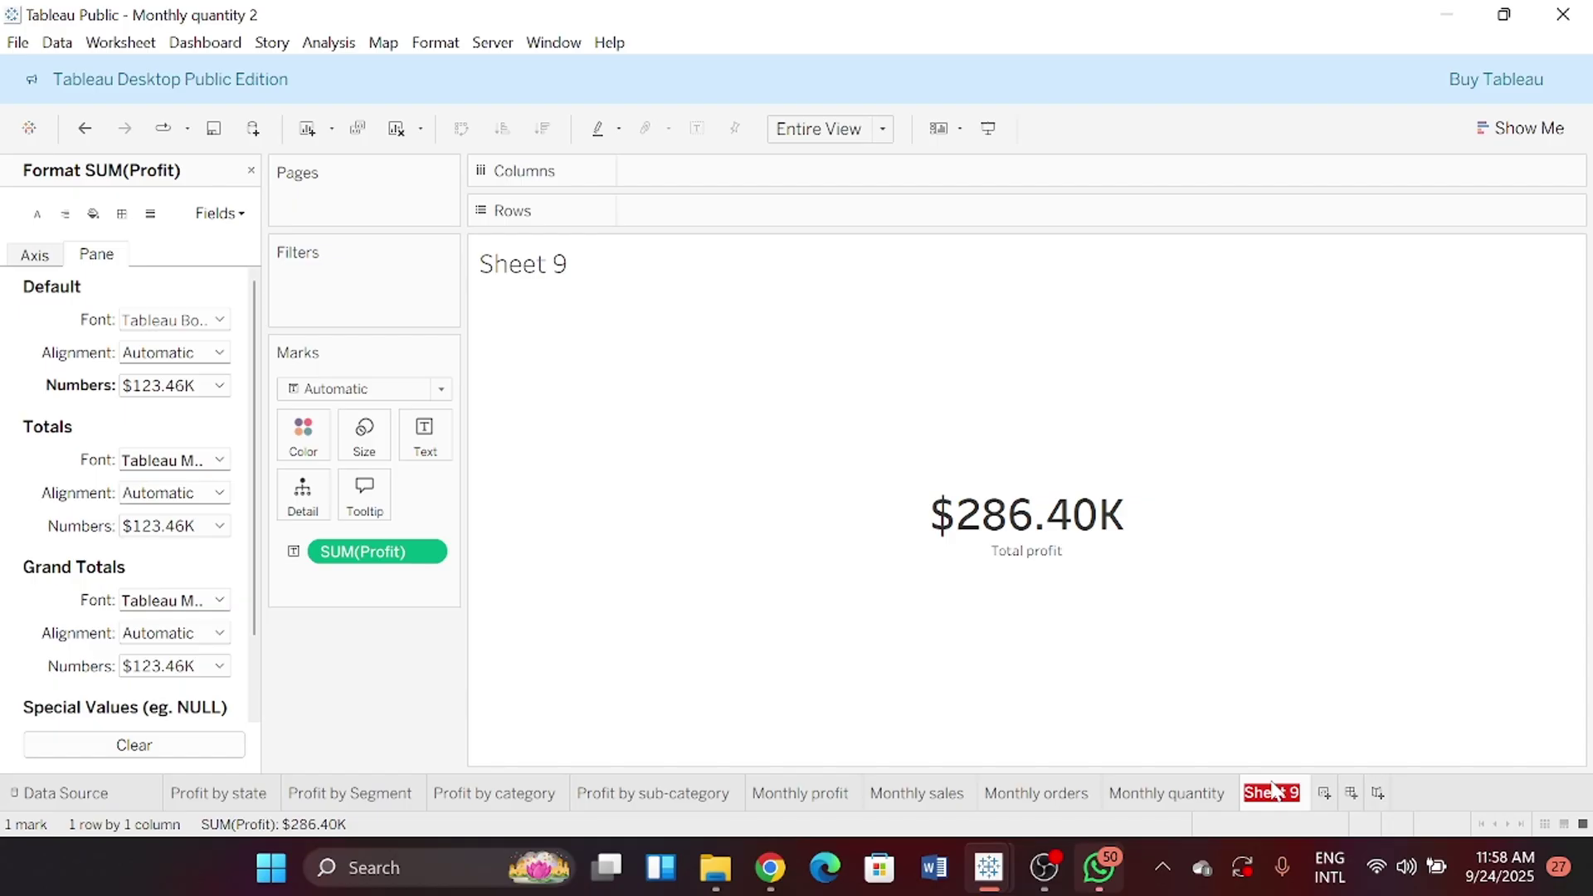
type("Total profit")
key("Return")
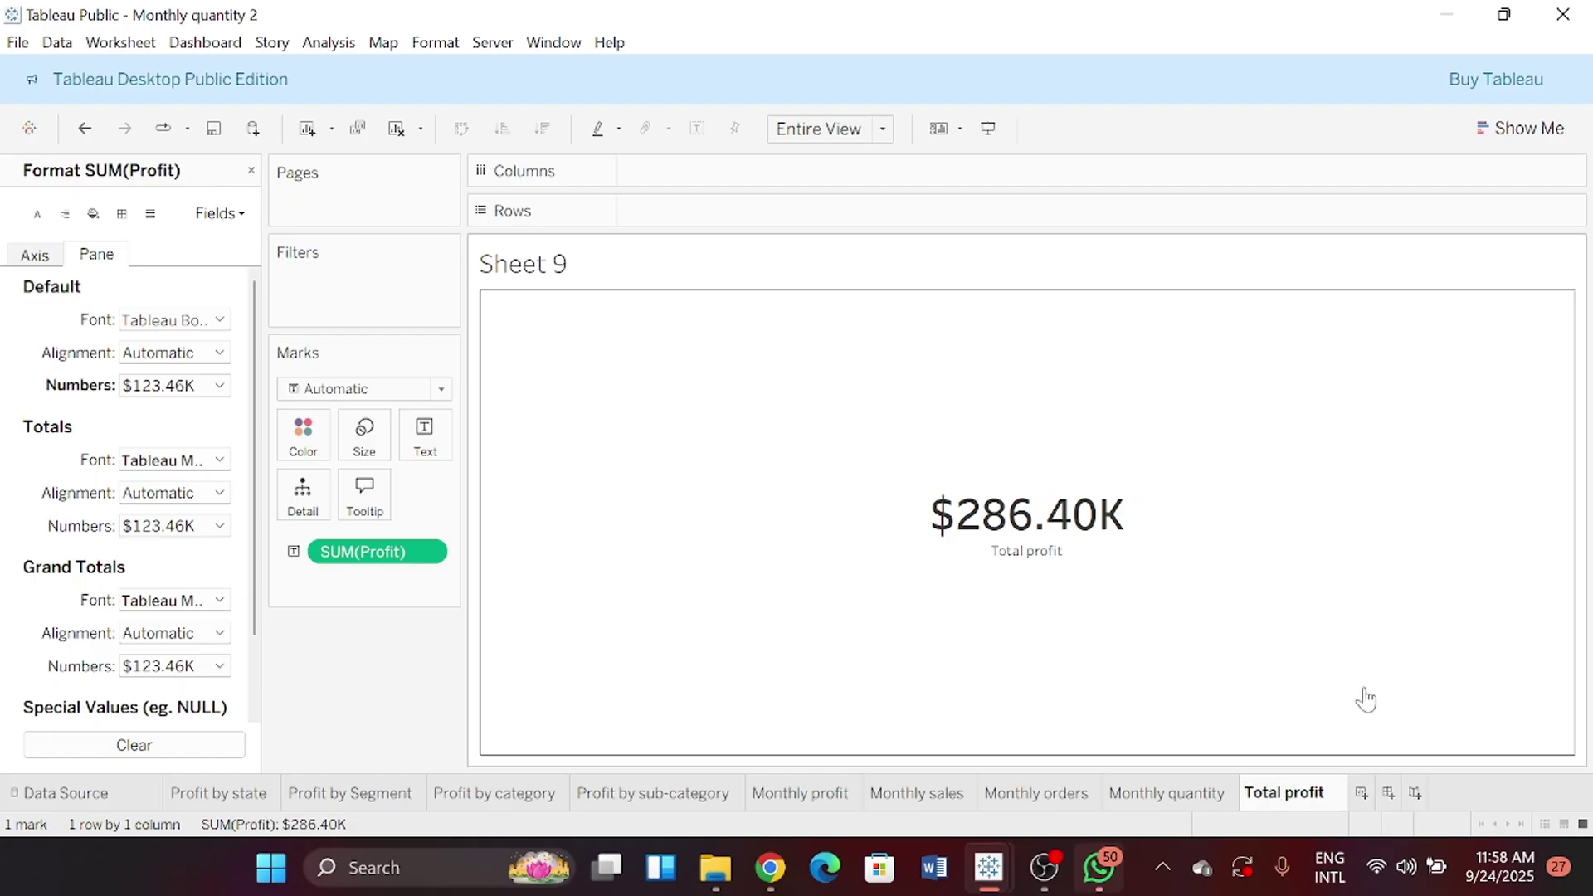
Save the workbook under the new file name "Total Profit 2" as a Tableau Workbook
left_click(16, 43)
left_click(49, 233)
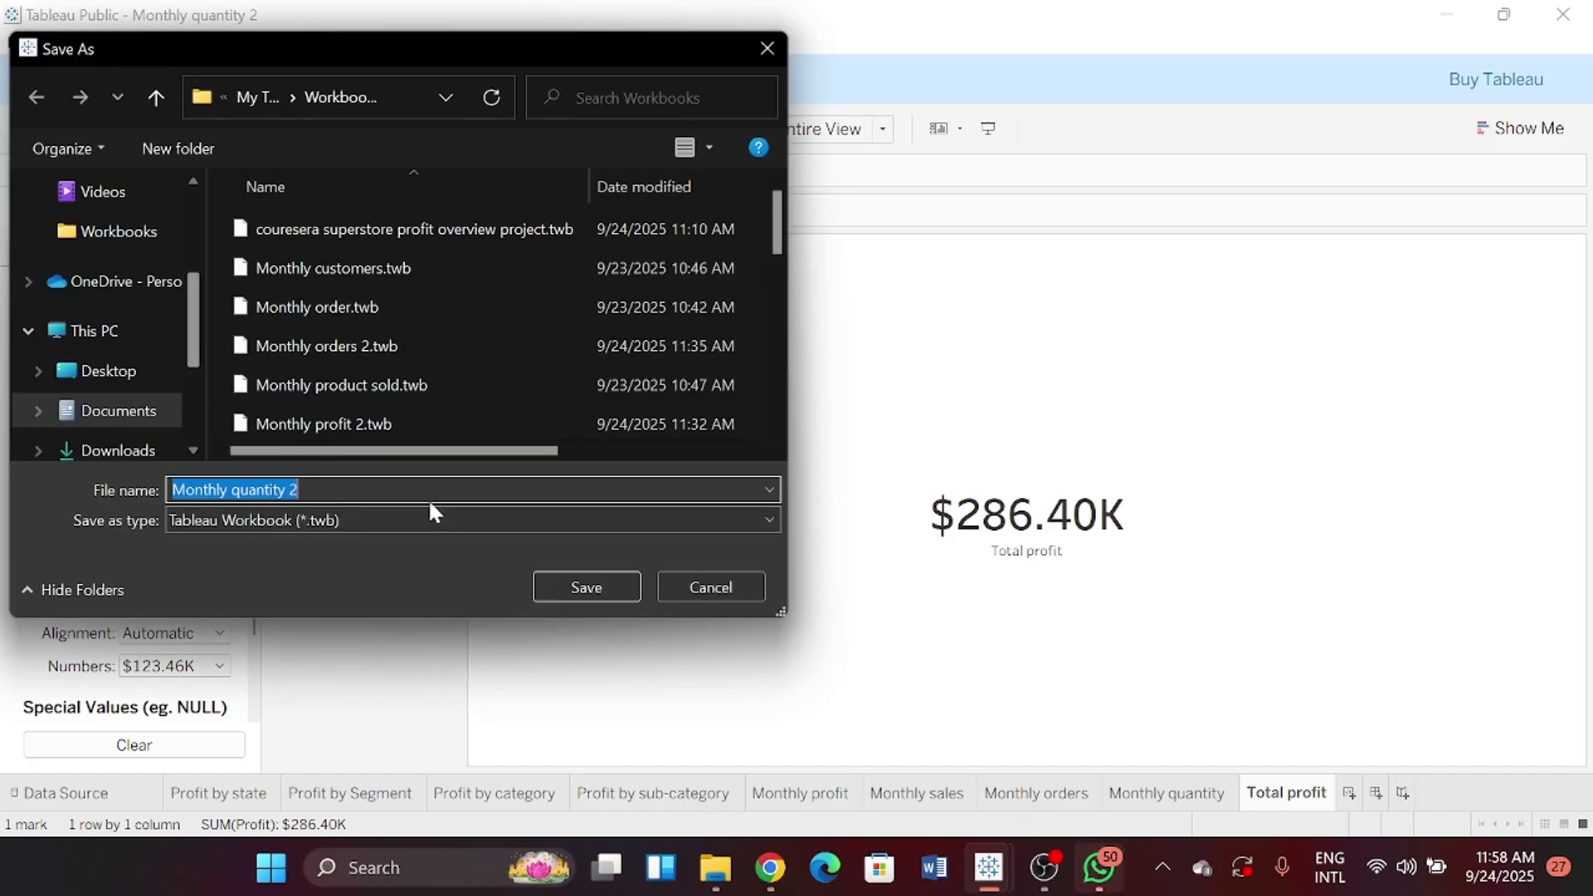
type("Total ")
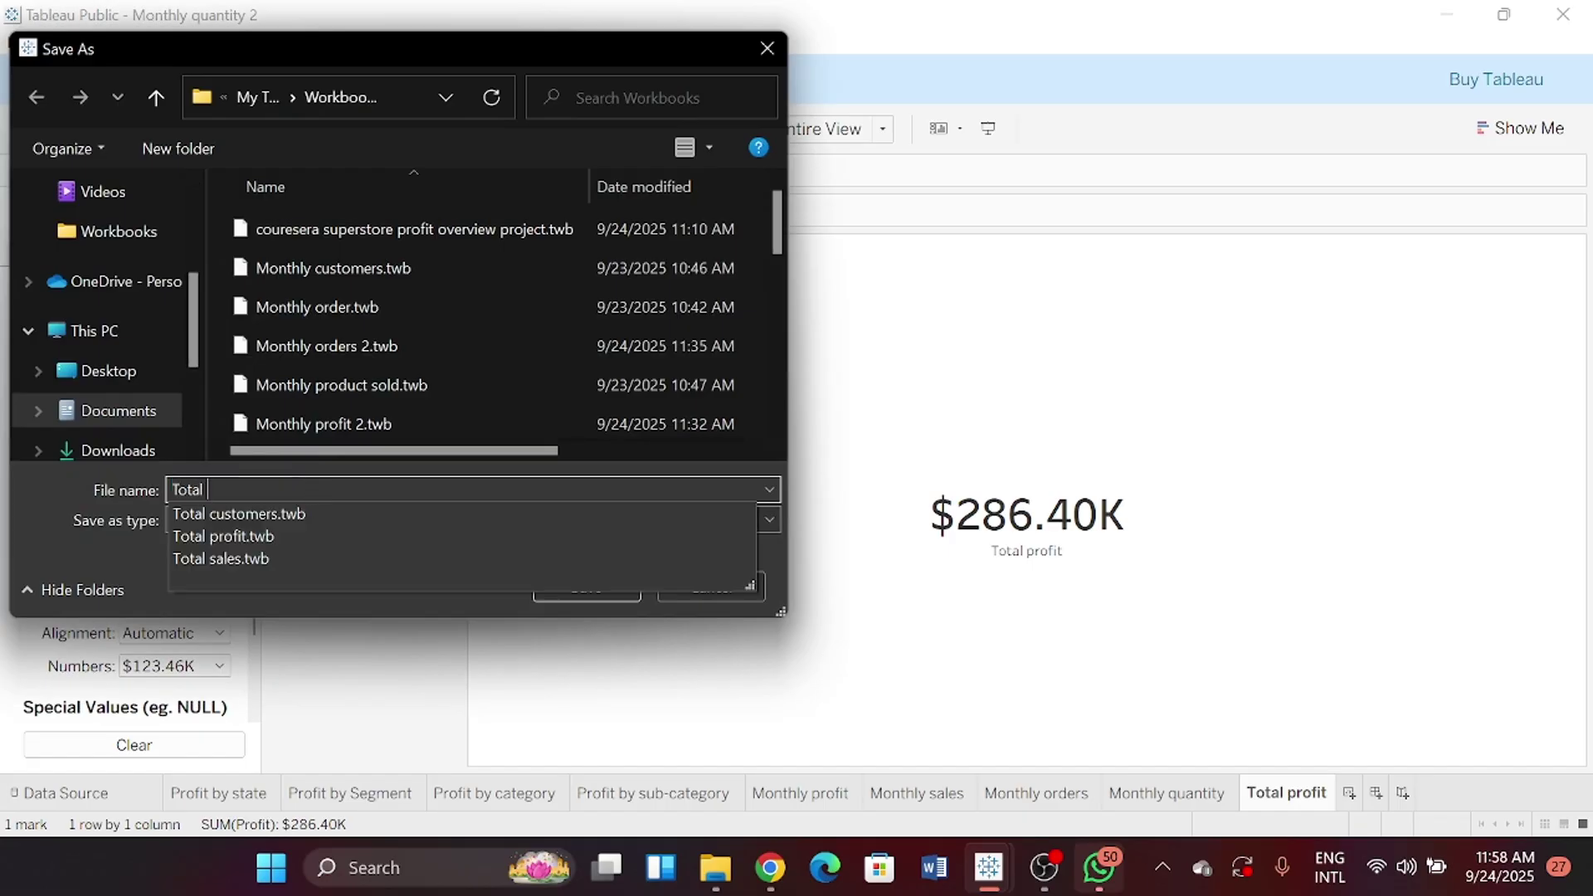
type("Profit 2")
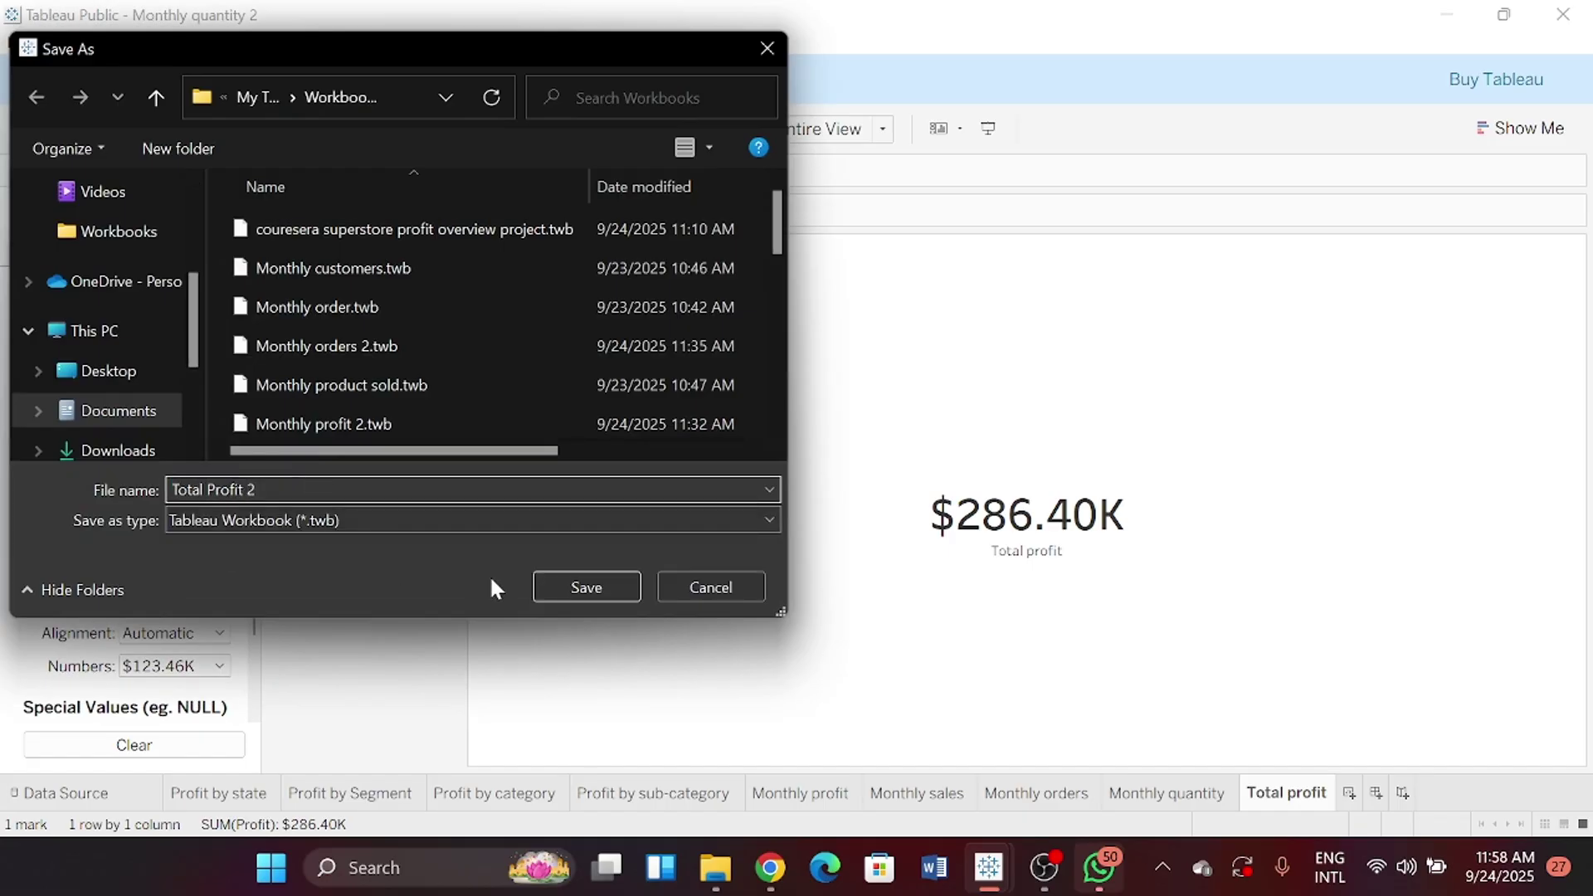
left_click(583, 591)
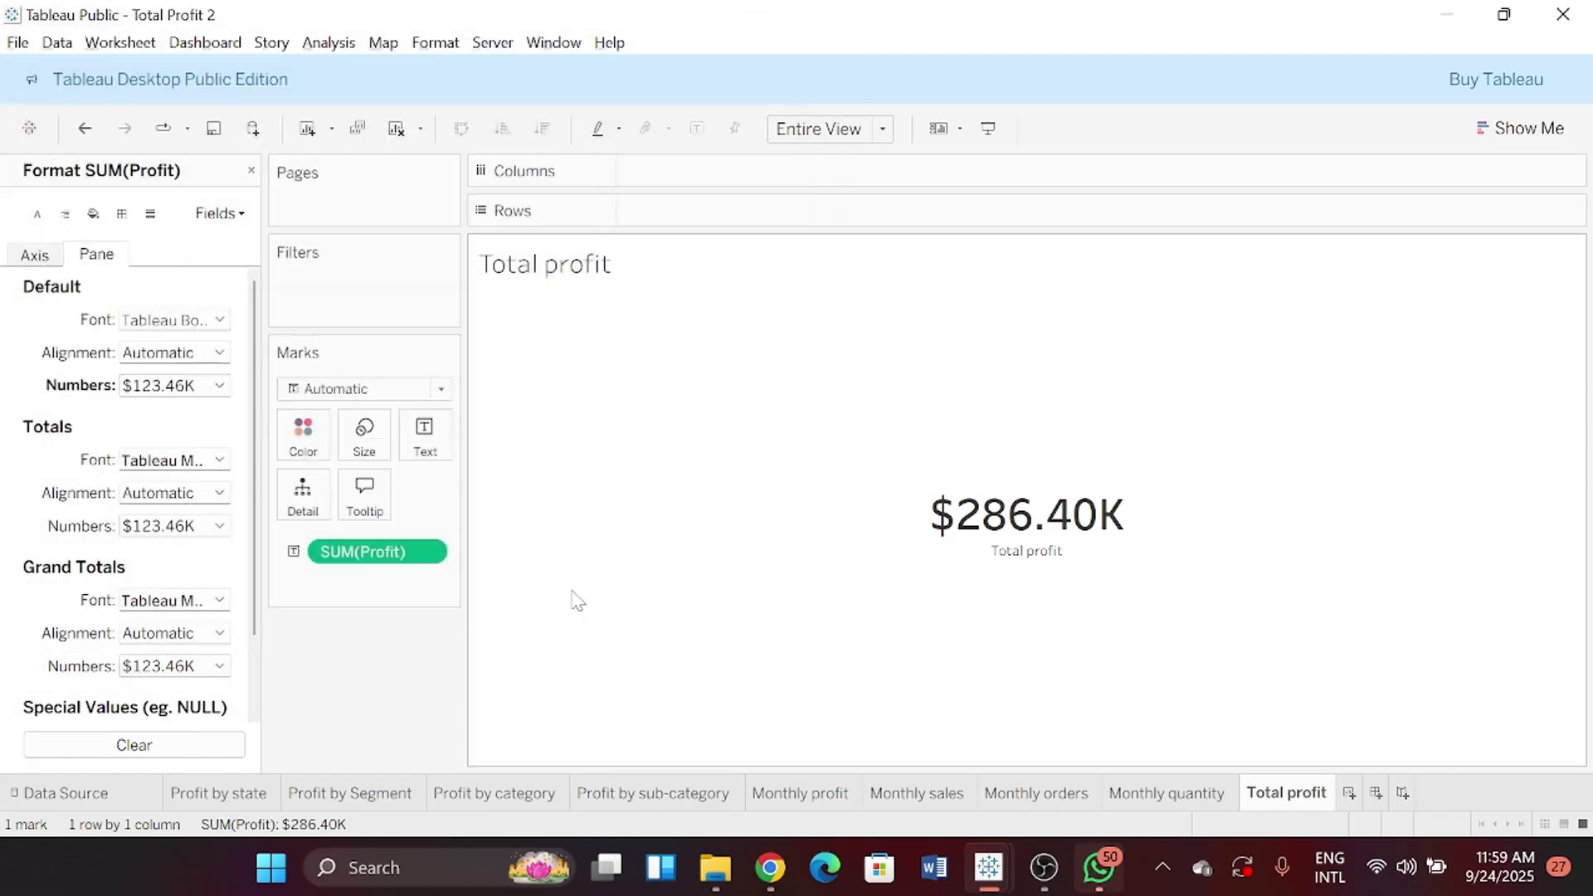
Duplicate the Total profit worksheet three times
right_click(1284, 798)
left_click(1341, 600)
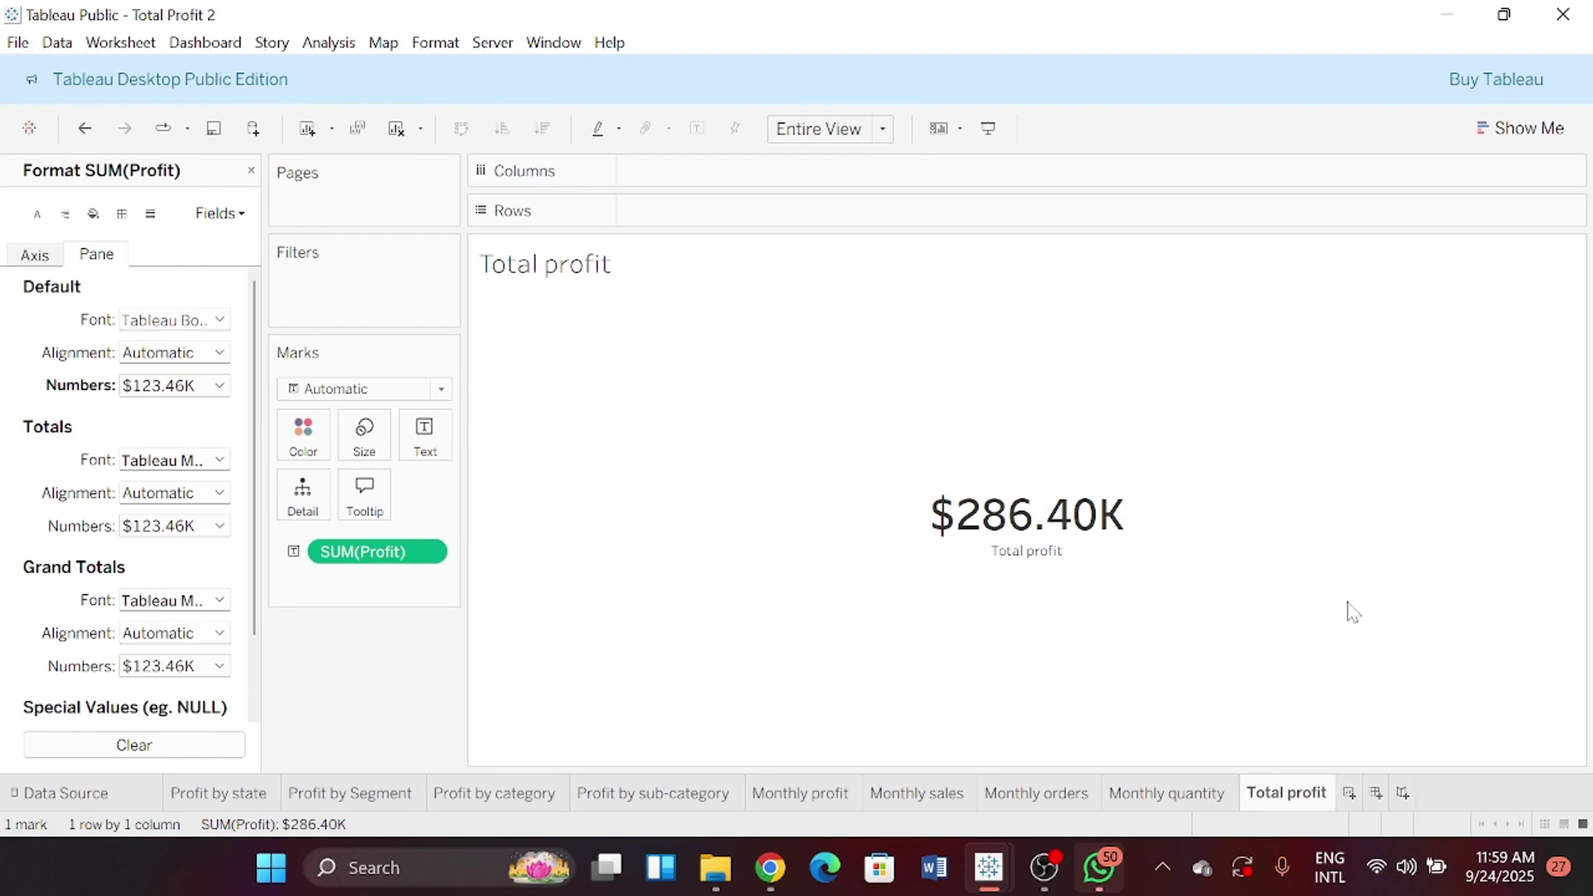
right_click(1281, 798)
left_click(1338, 605)
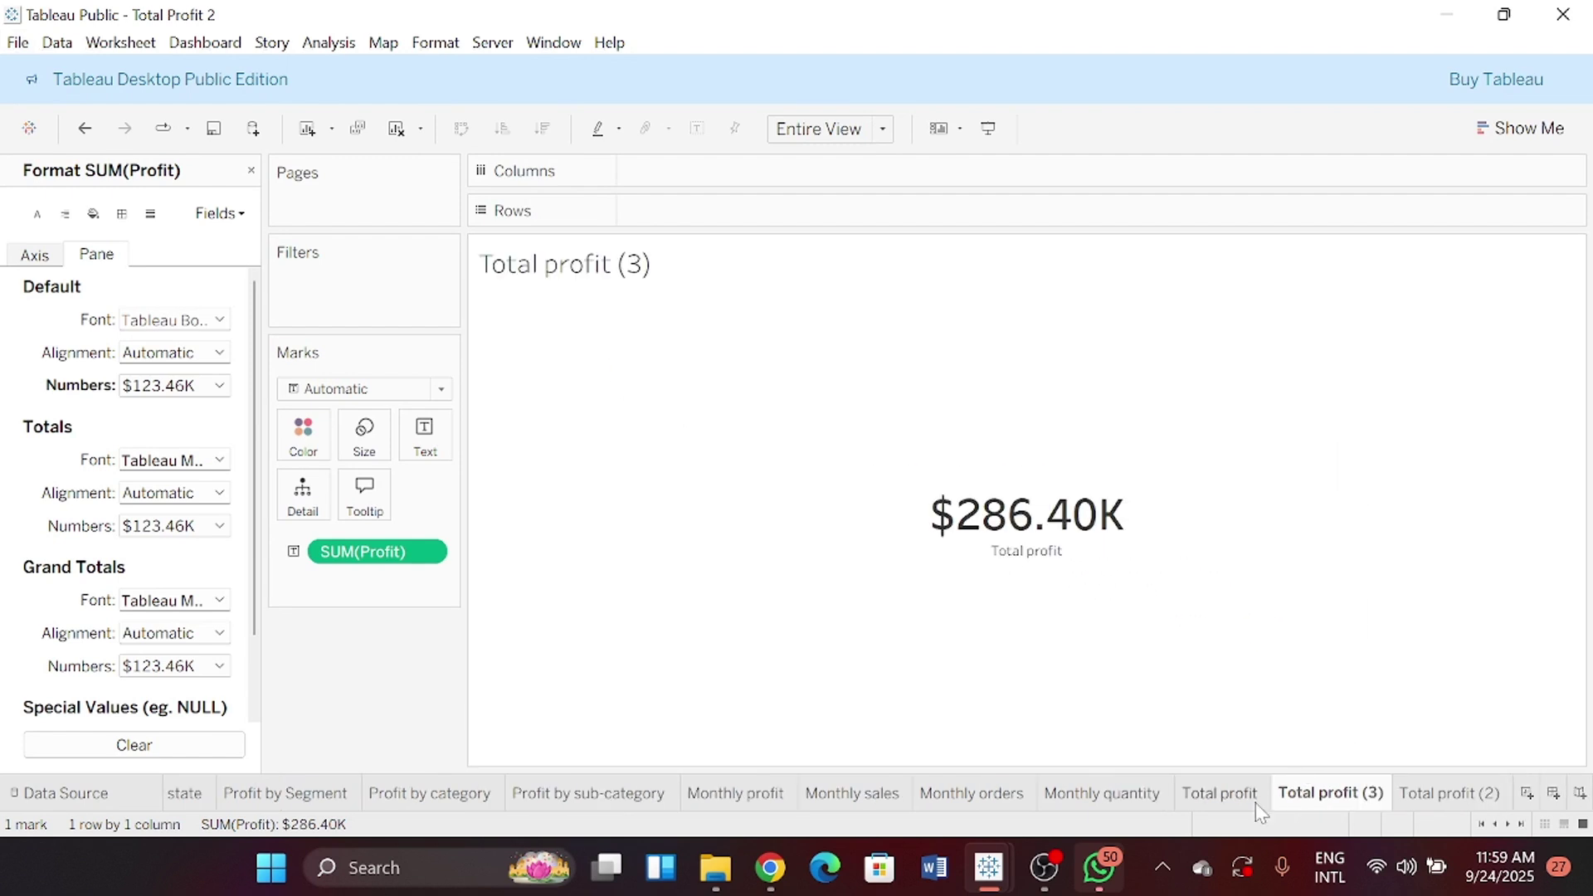
left_click(1226, 794)
right_click(1218, 797)
left_click(1322, 604)
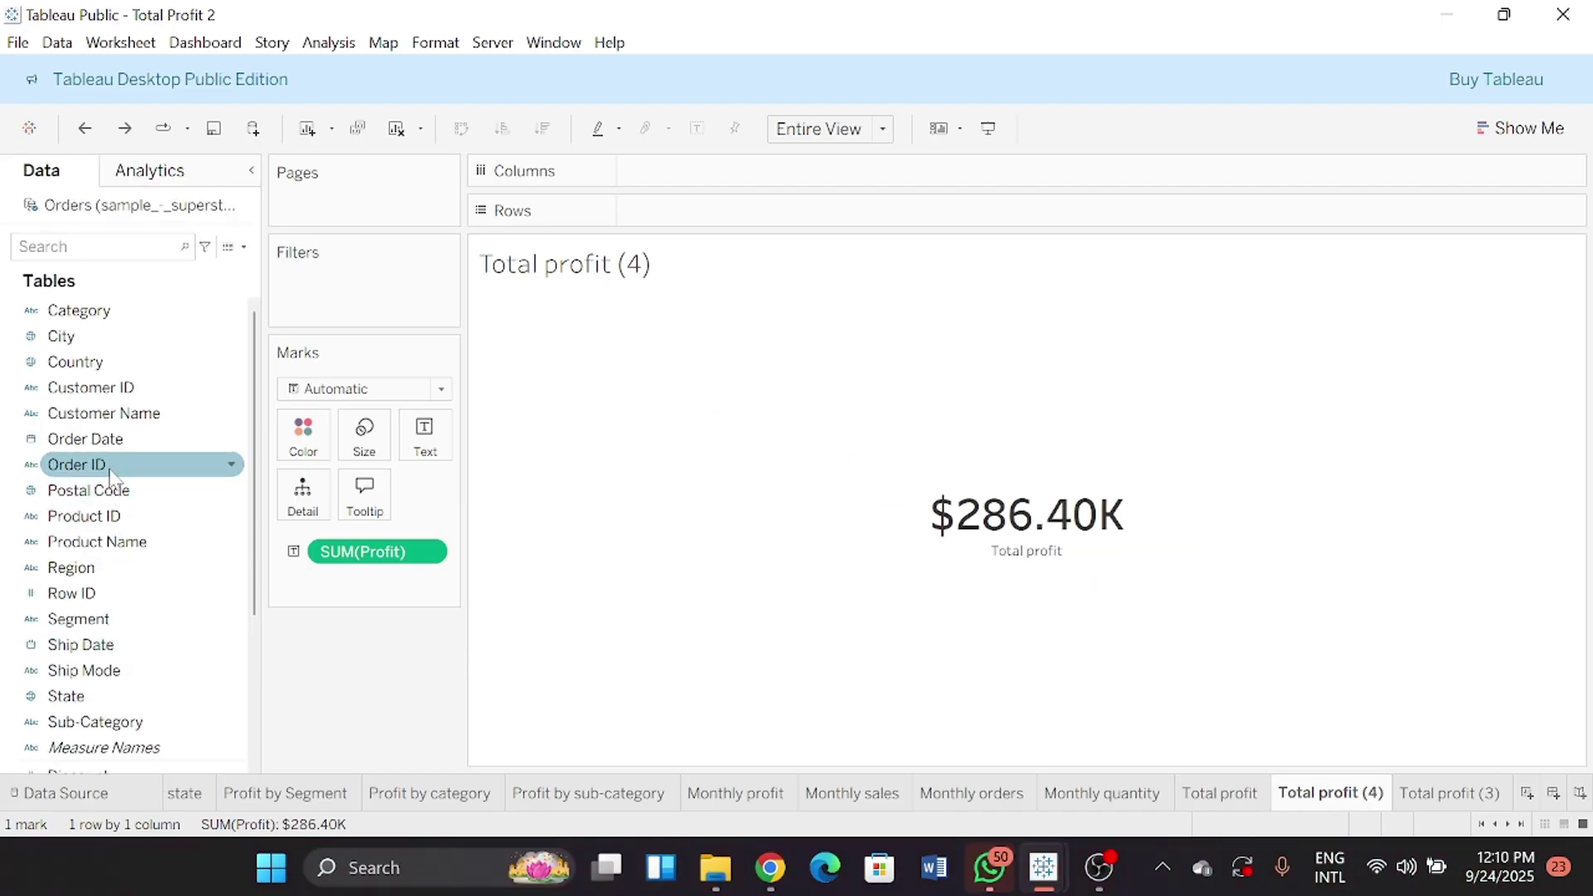
Replace SUM(Profit) with CNTD(Order ID) as the text mark in the Total profit (4) worksheet
left_click_drag(110, 477, 376, 561)
left_click(743, 442)
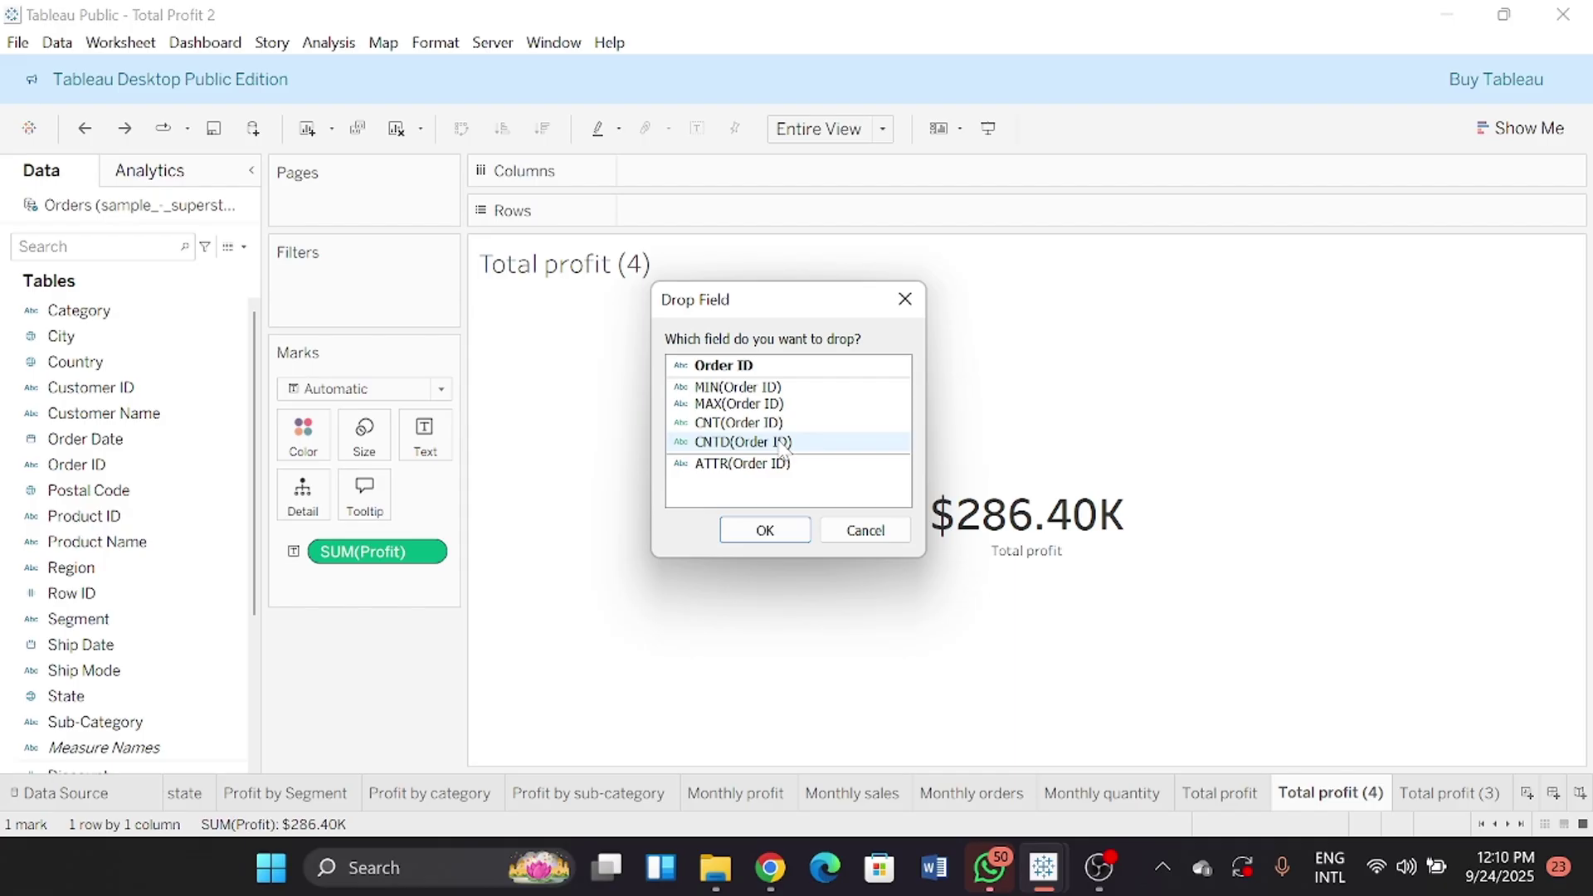
left_click(765, 531)
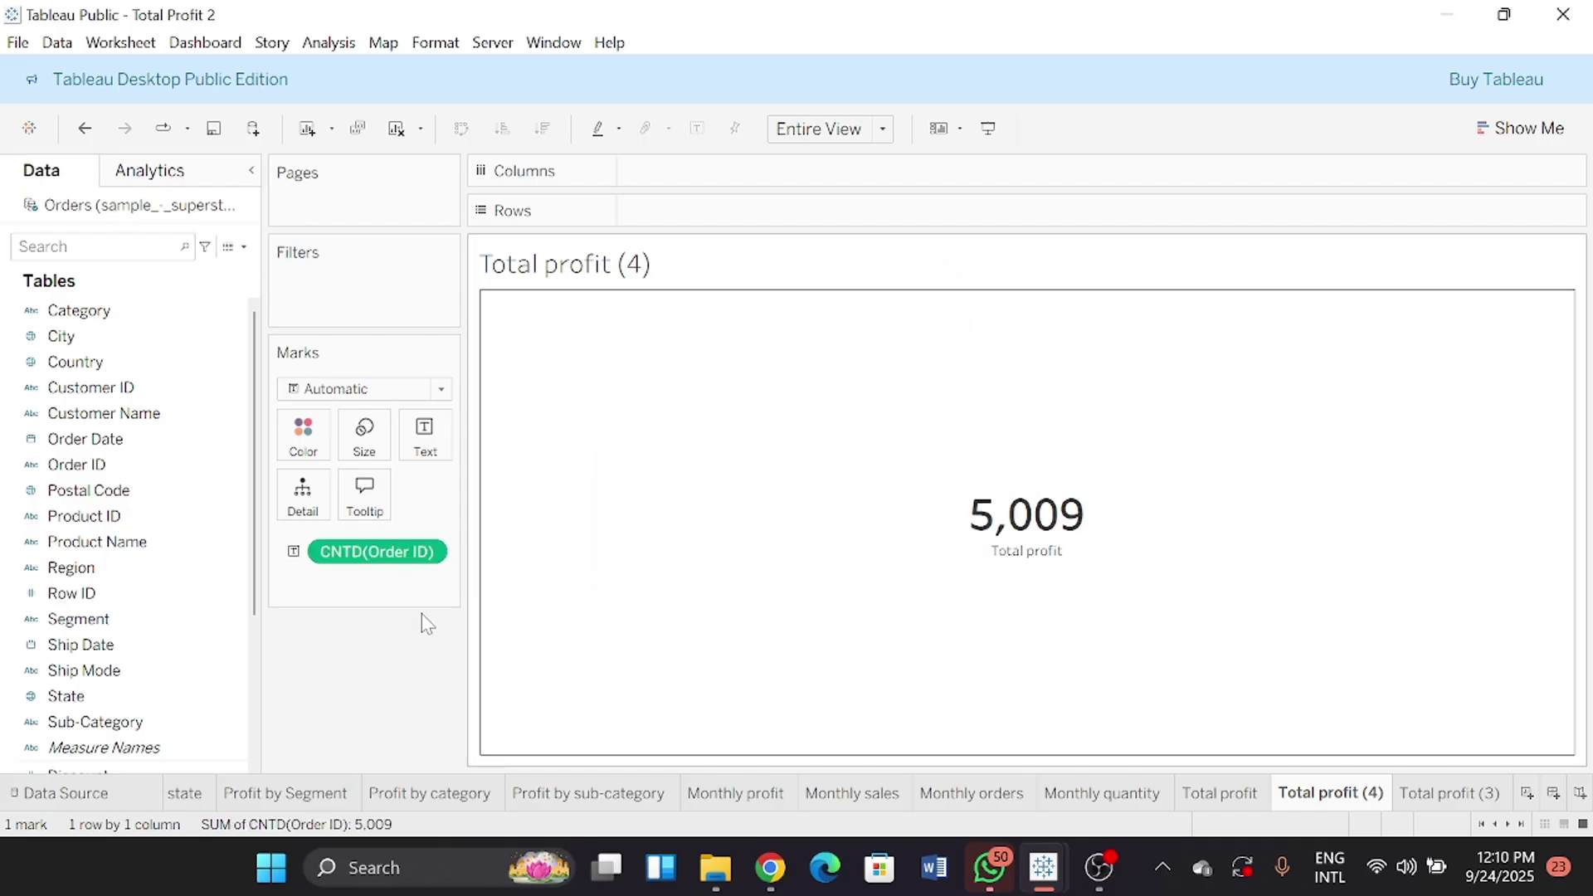
Format the CNTD(Order ID) numbers in the pane as Currency (Custom) with display units in thousands
right_click(356, 558)
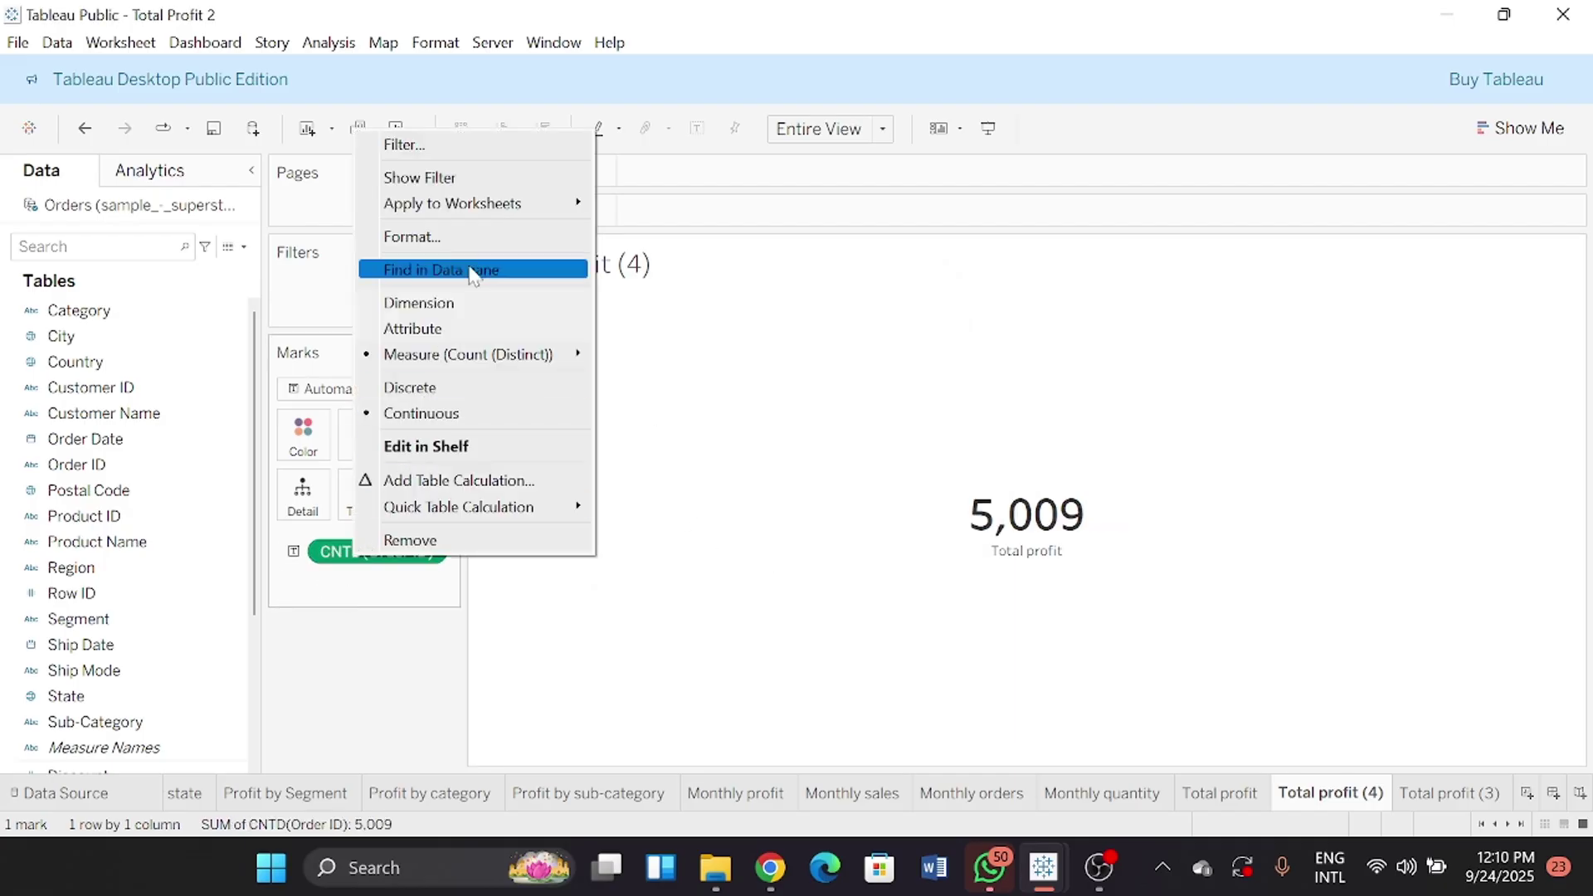
left_click(448, 236)
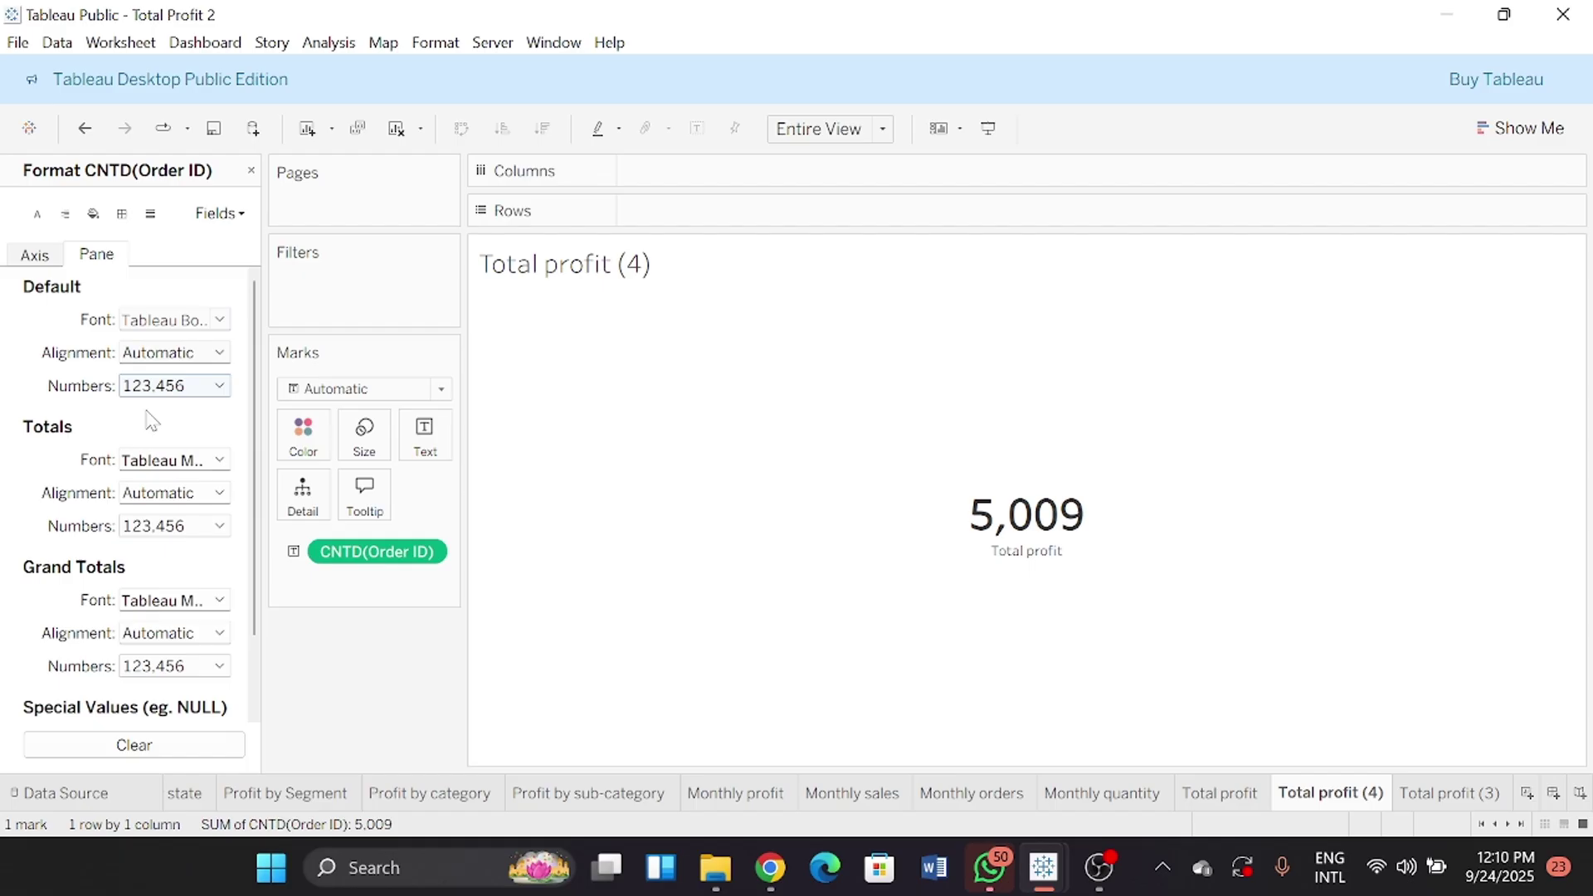
left_click(218, 386)
left_click(235, 490)
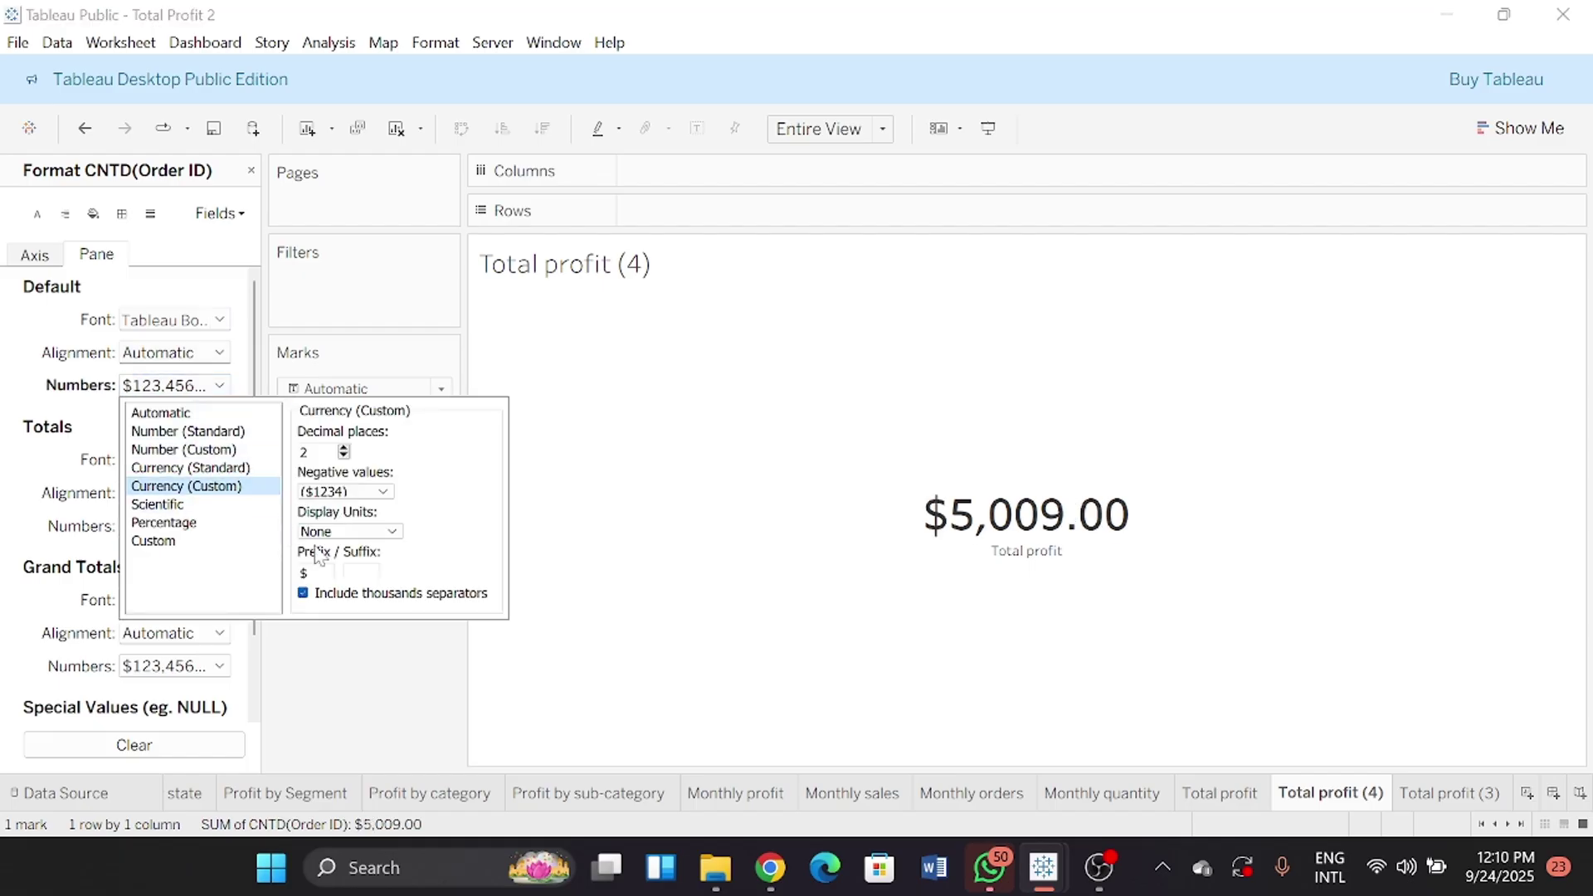
left_click(390, 532)
left_click(386, 567)
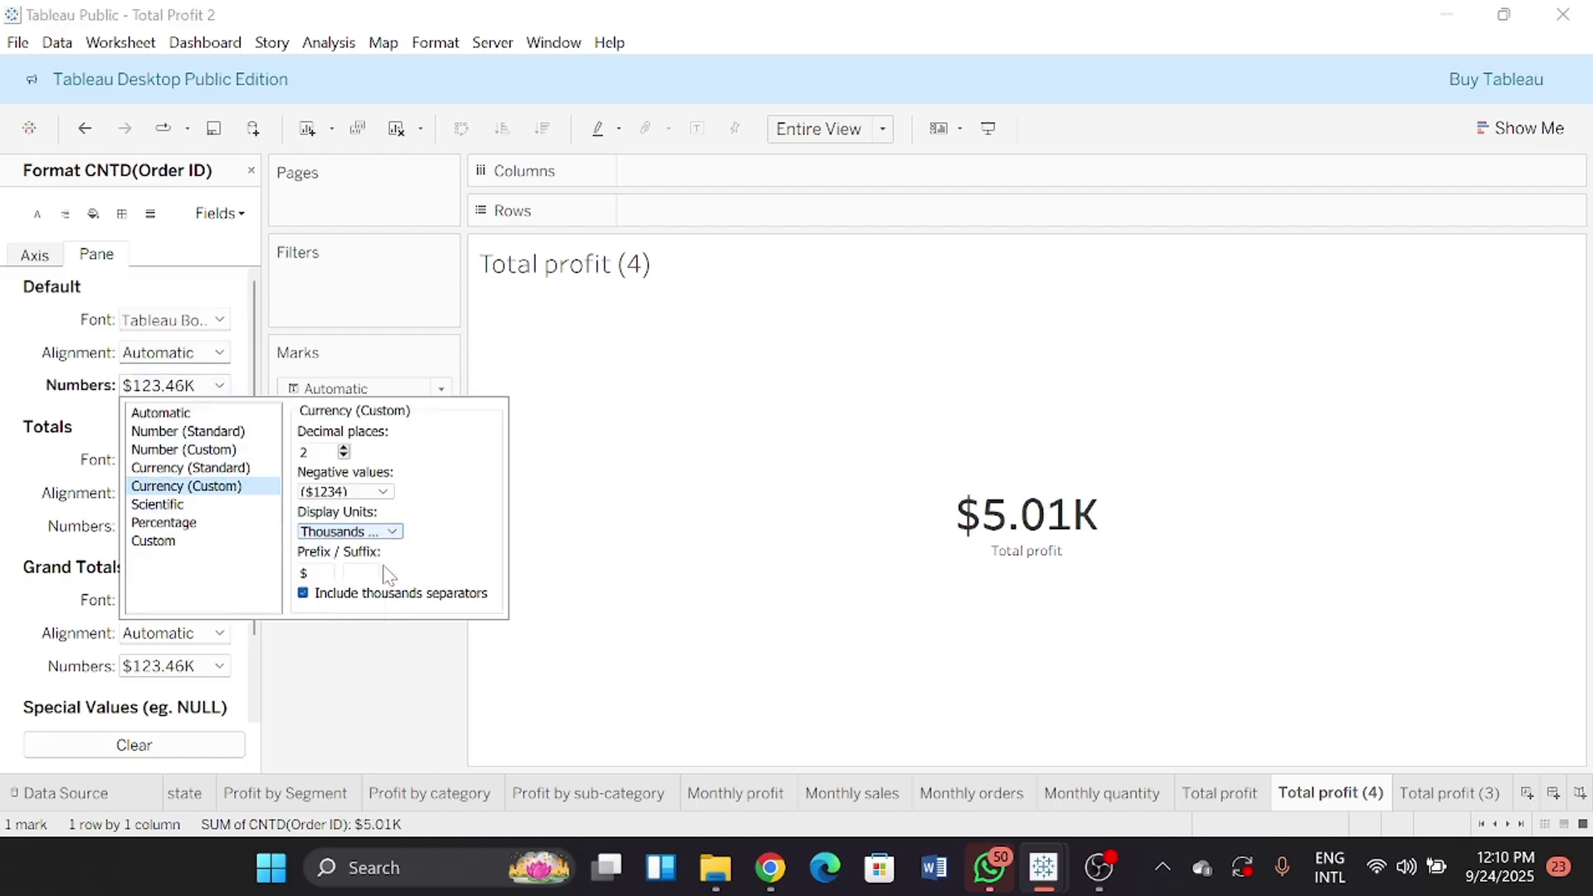
Change the caption line beneath CNTD(Order ID) in the text label to "Total Orders"
left_click(429, 455)
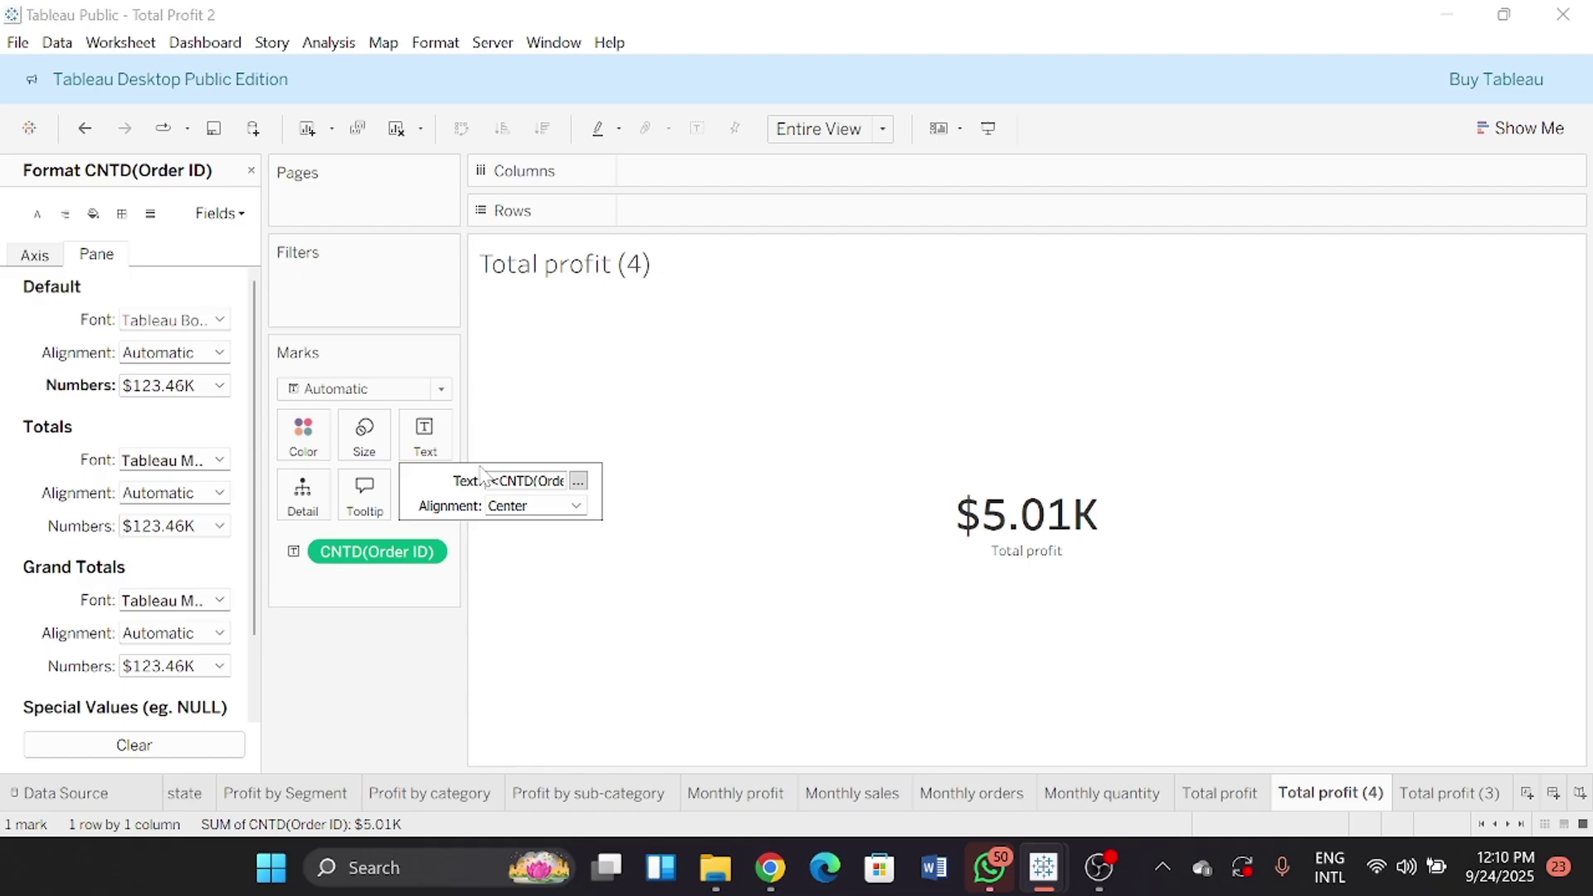
left_click(580, 480)
left_click(814, 391)
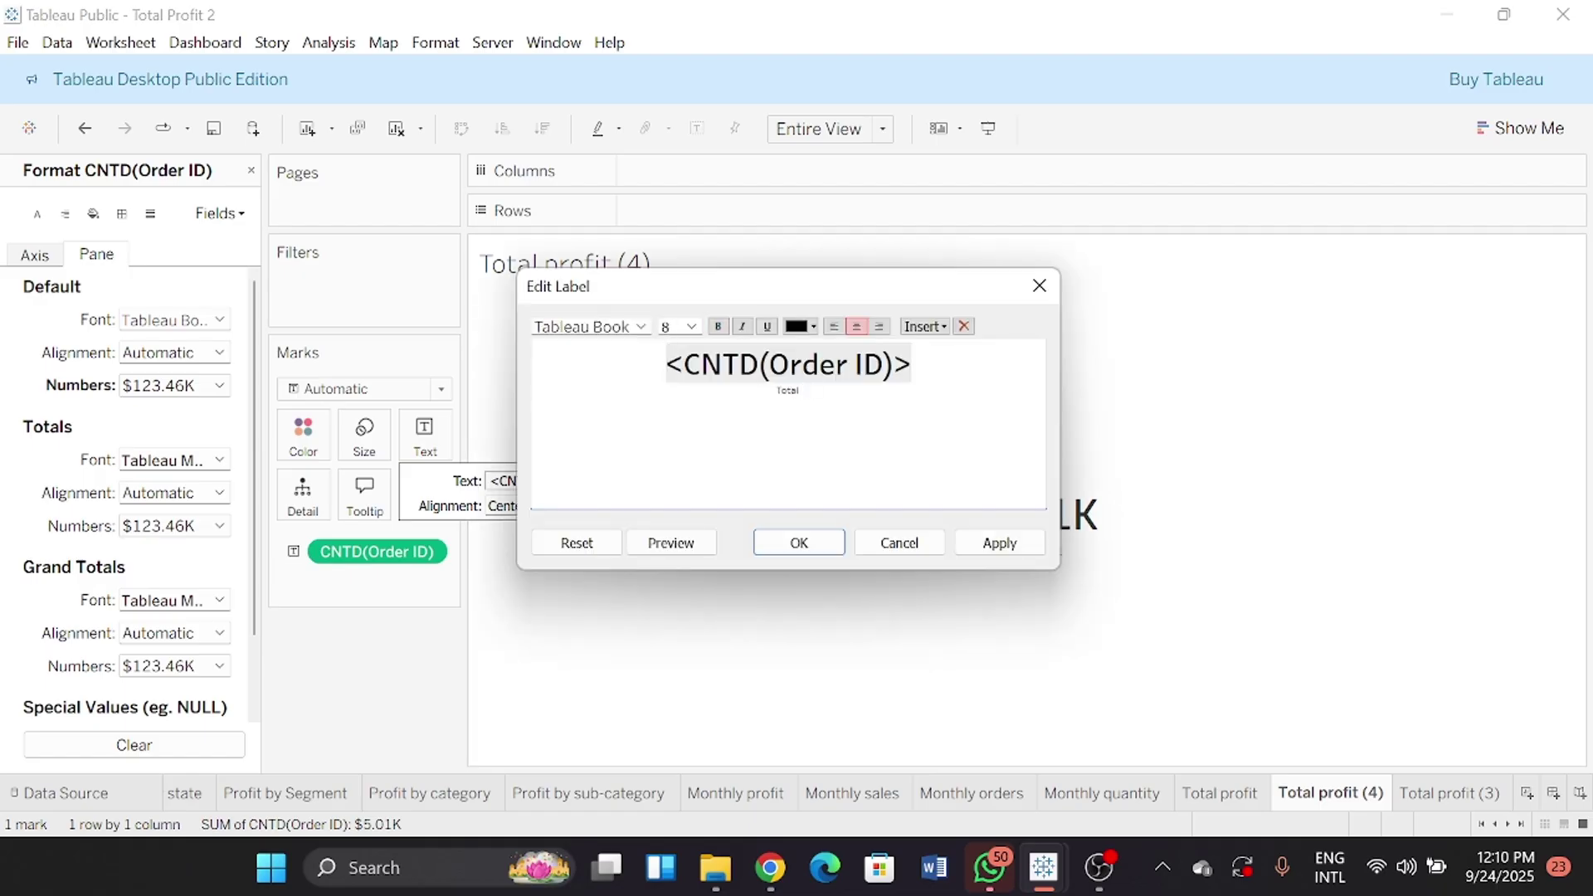
type("Total Orders")
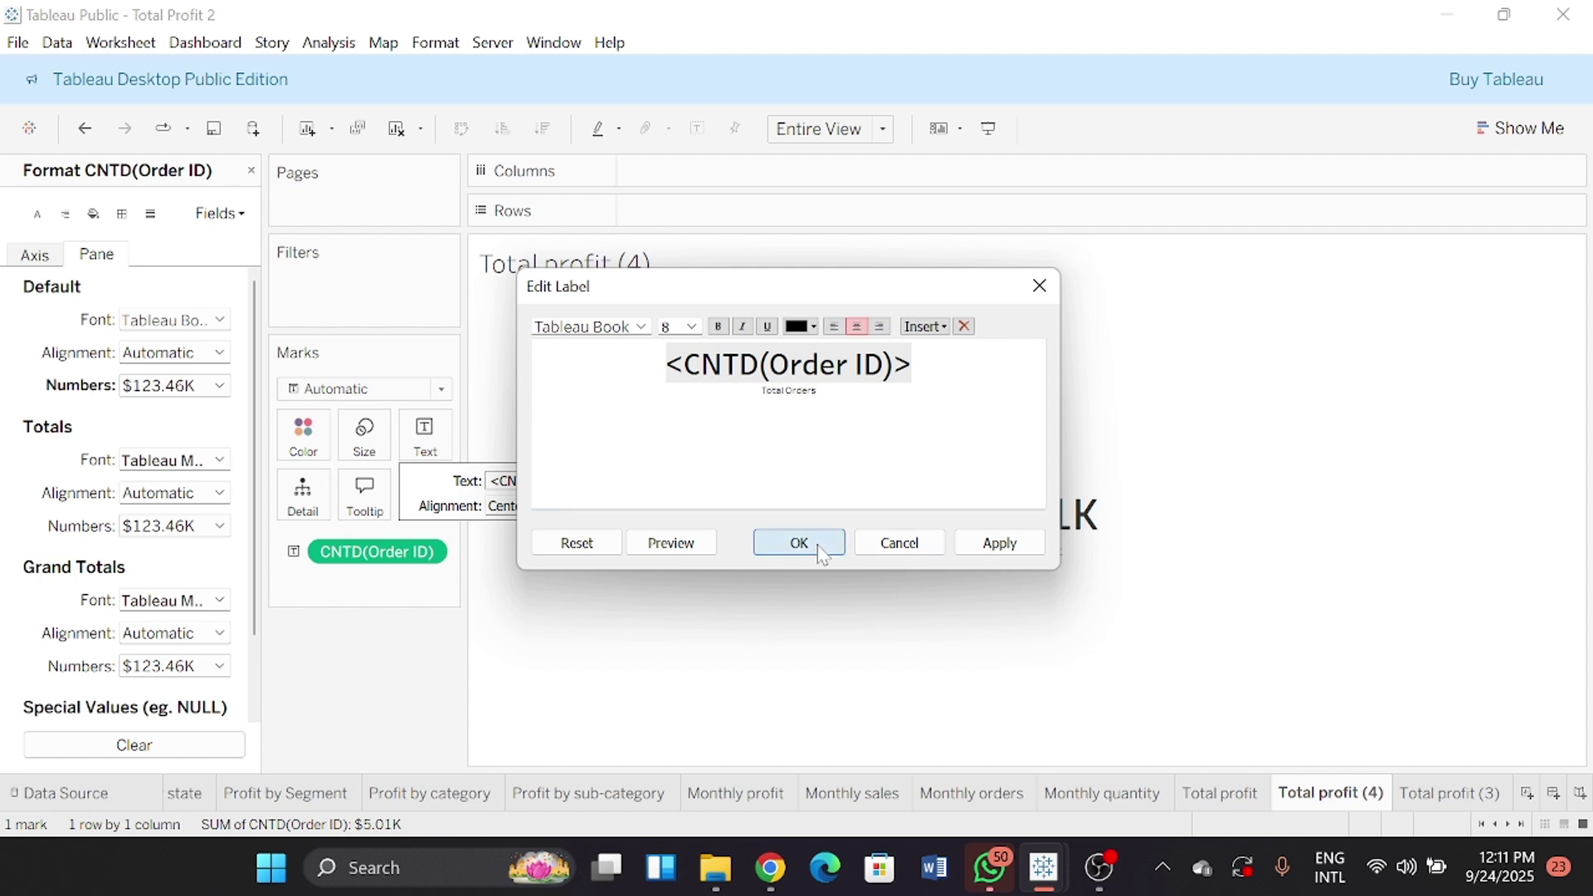
left_click(818, 554)
Rename the order count worksheet to "Total orders" and save the workbook as "Total orders 2"
double_click(1349, 795)
type("Total orders")
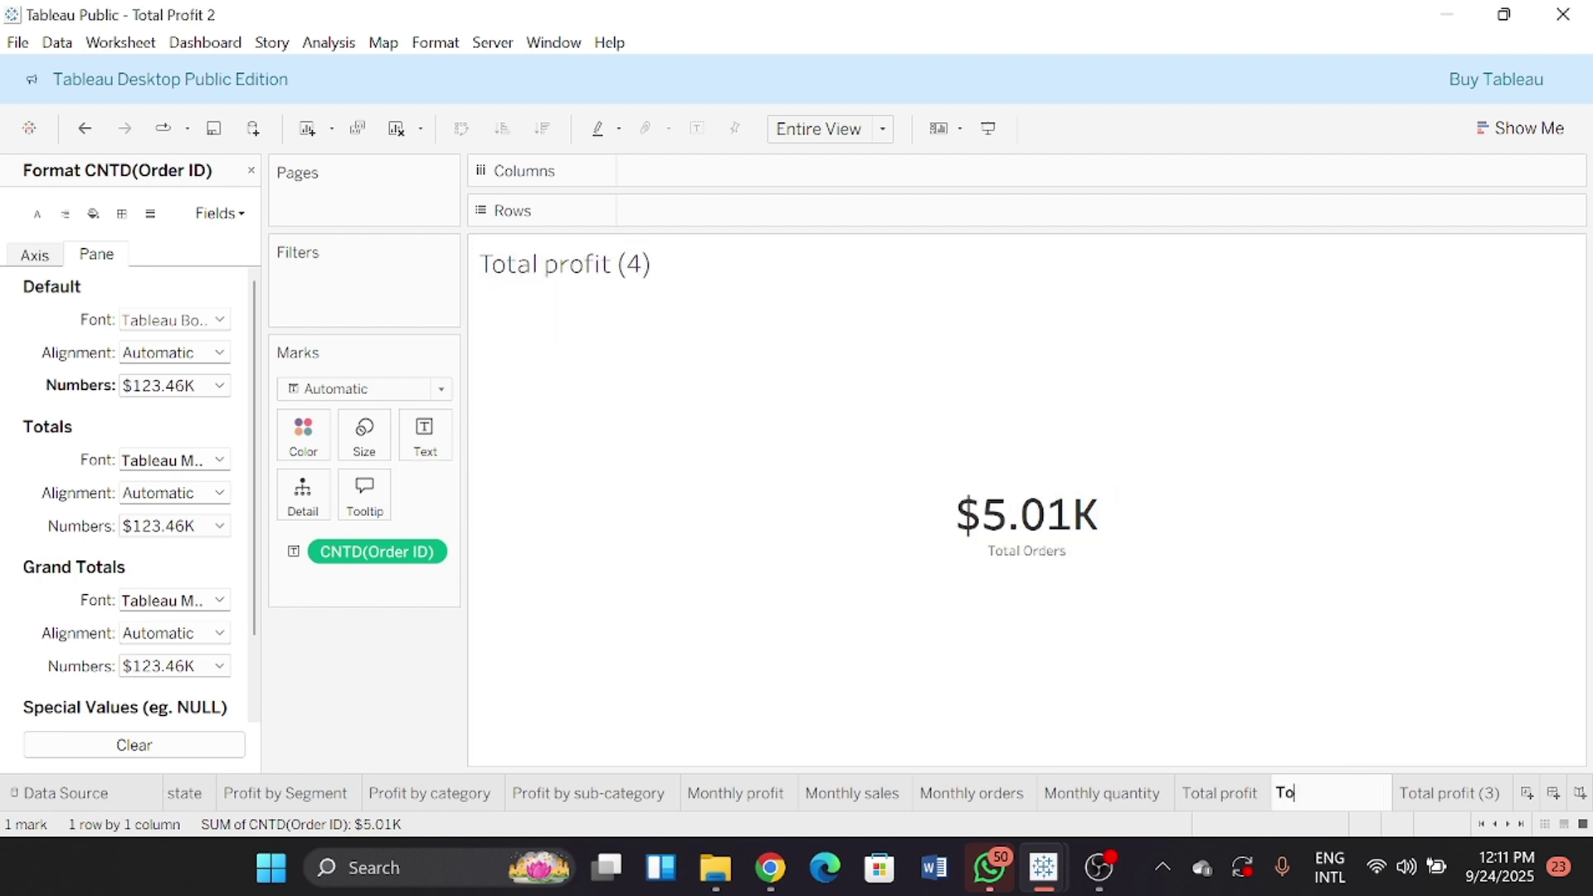
left_click(17, 43)
left_click(35, 225)
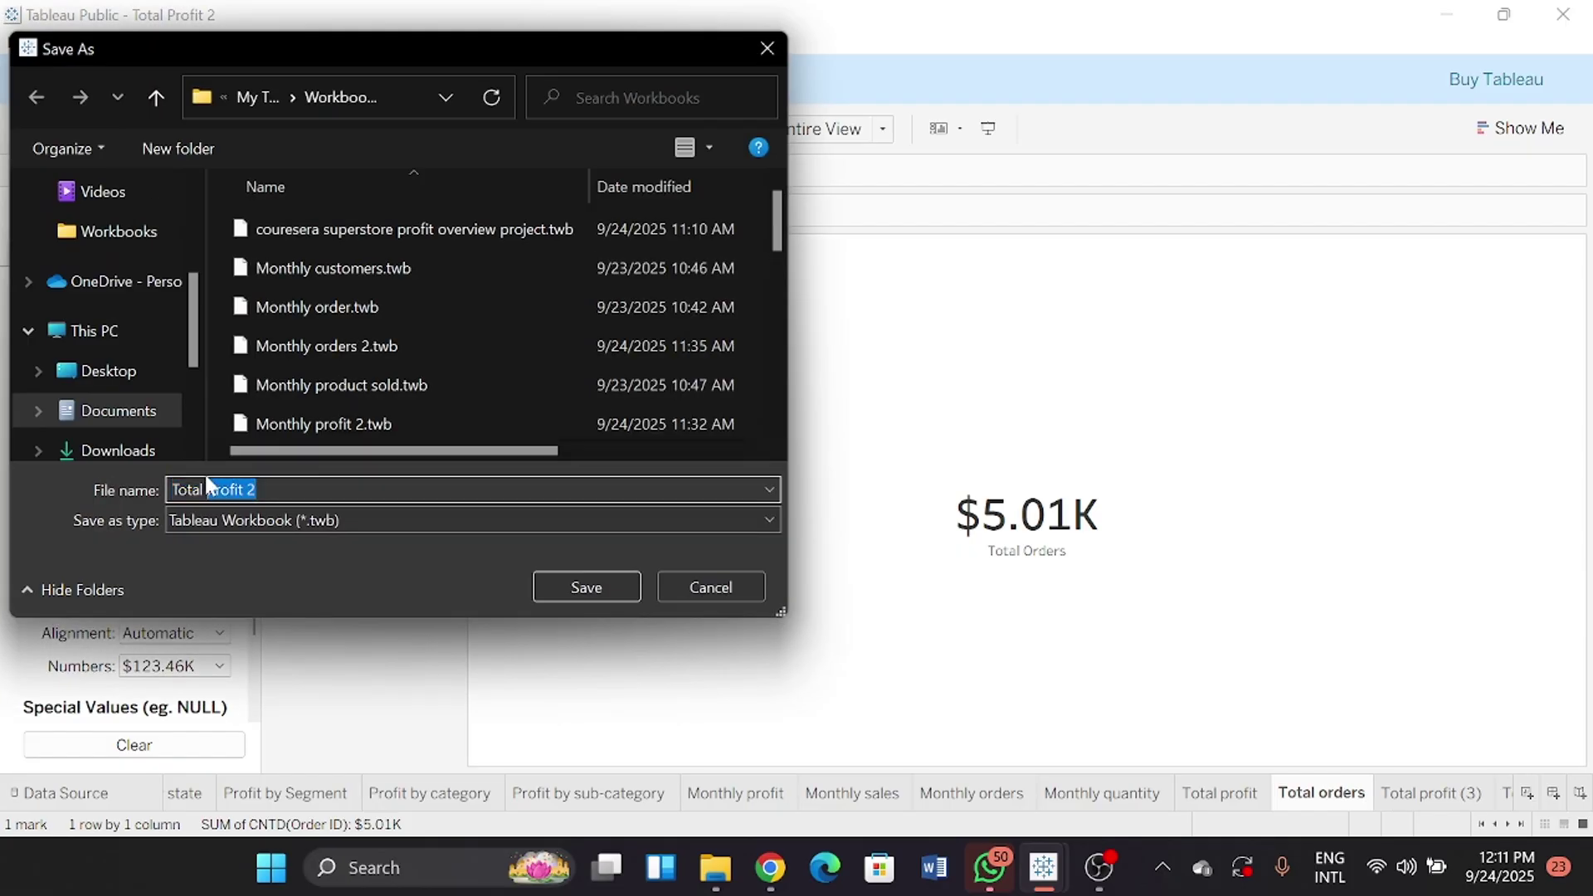
type("orders")
left_click(618, 583)
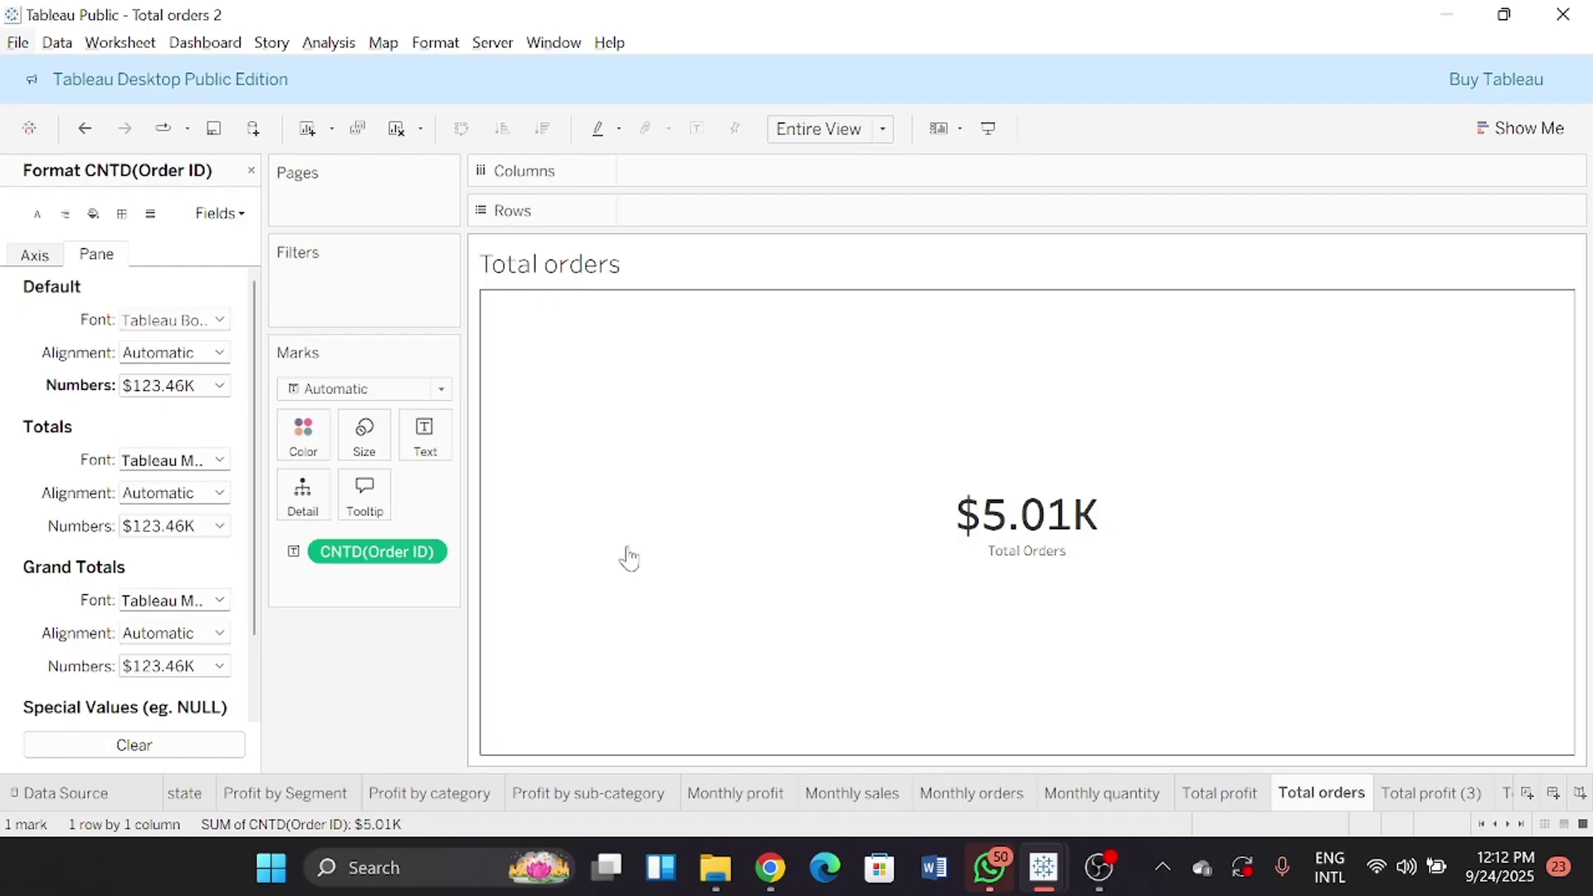
Replace SUM(Profit) with SUM(Sales) as the text mark in the Total profit (3) worksheet
left_click(1421, 795)
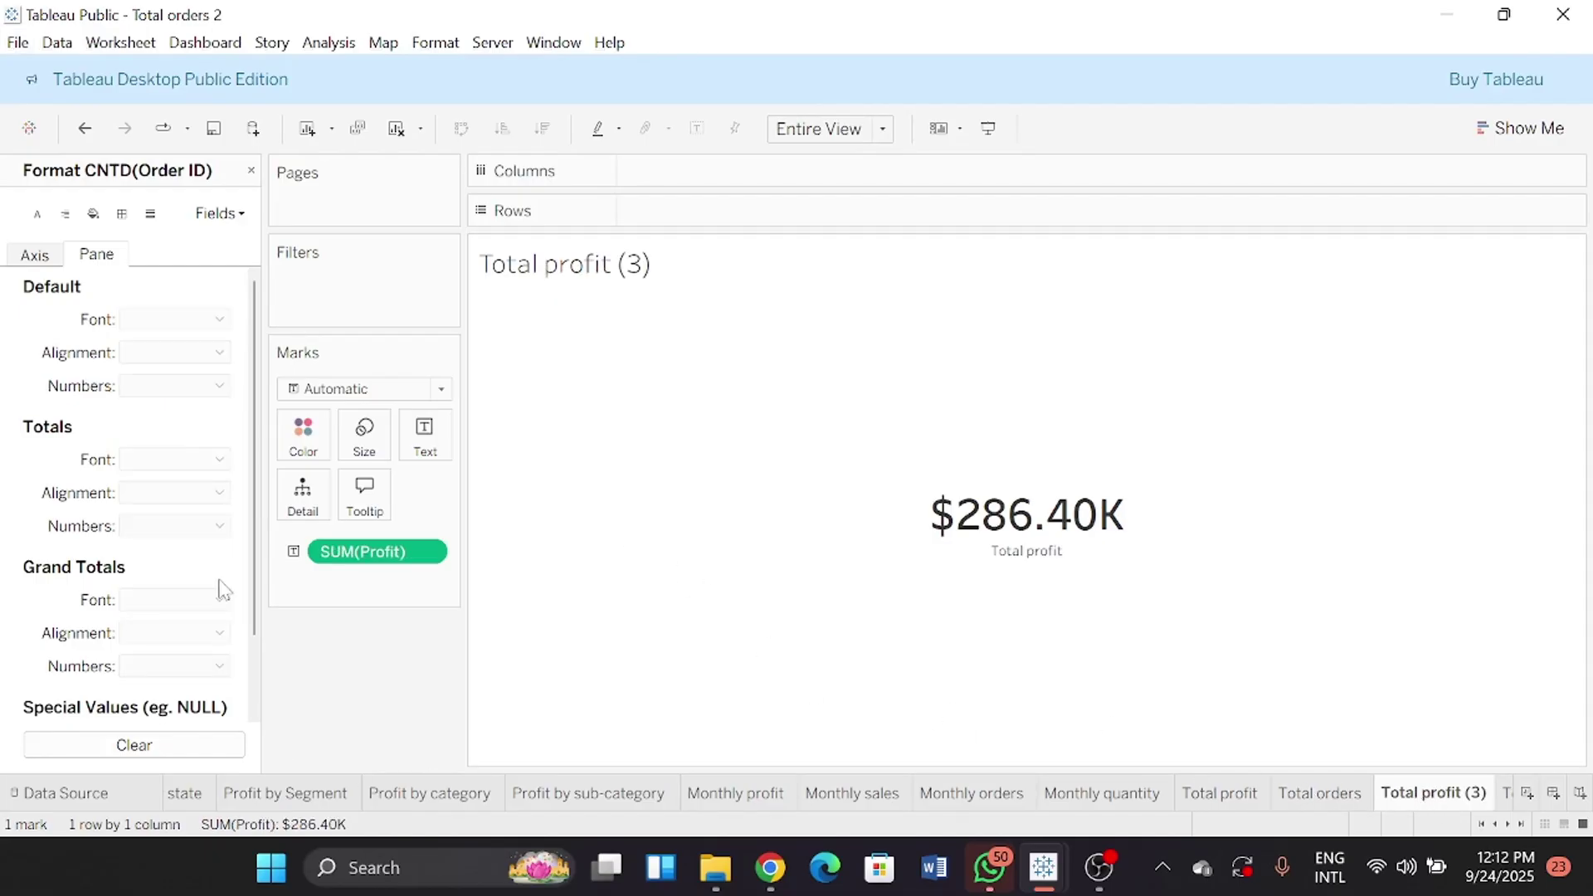
left_click(250, 170)
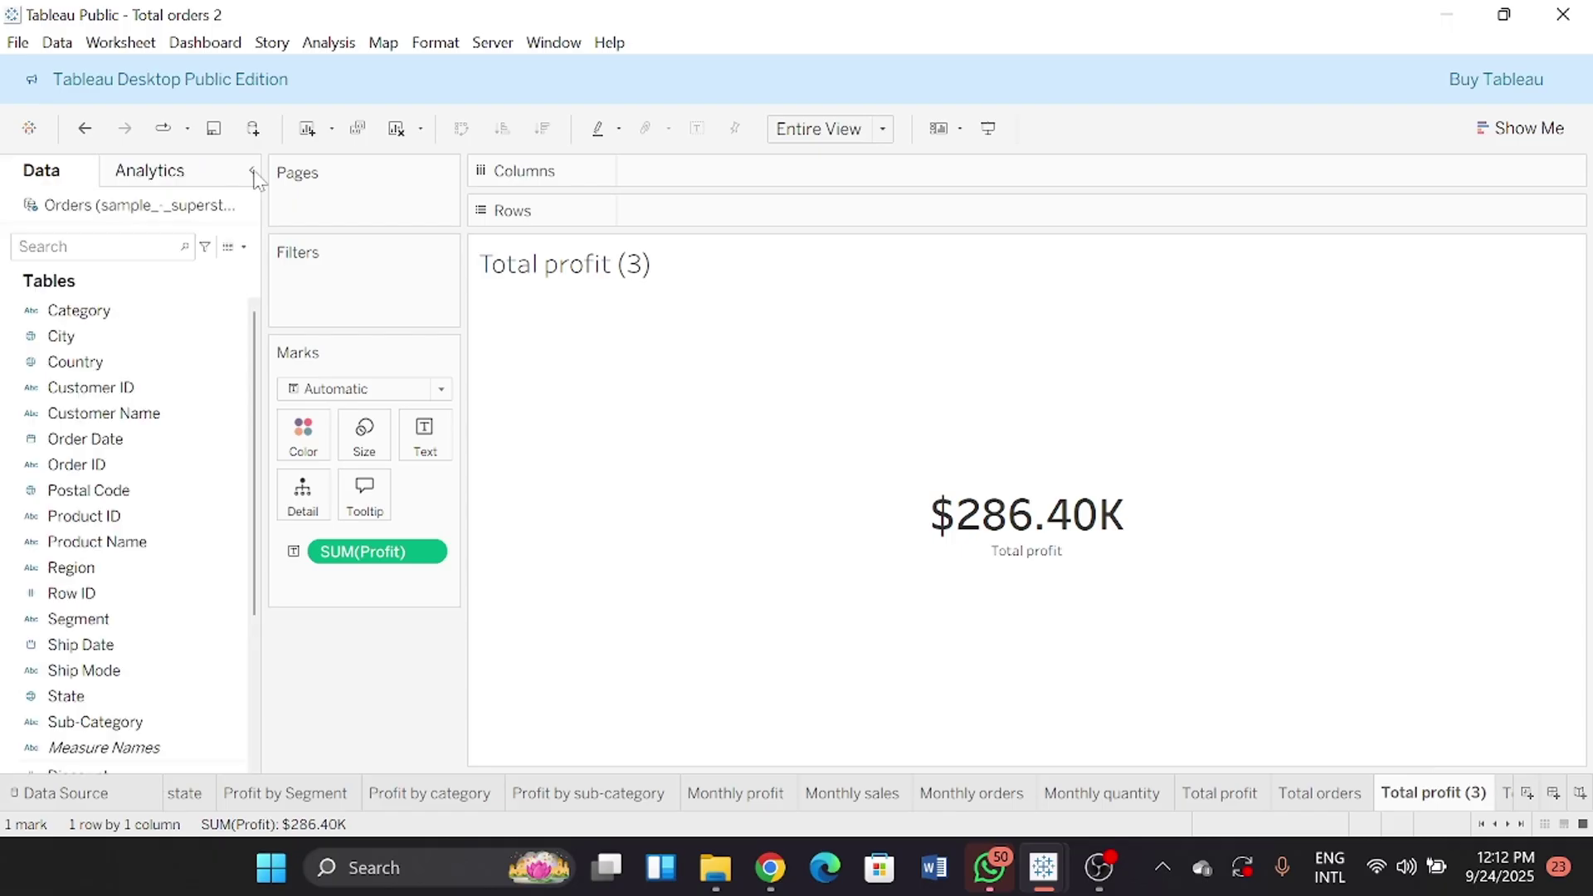
scroll(95, 523, "down", 3)
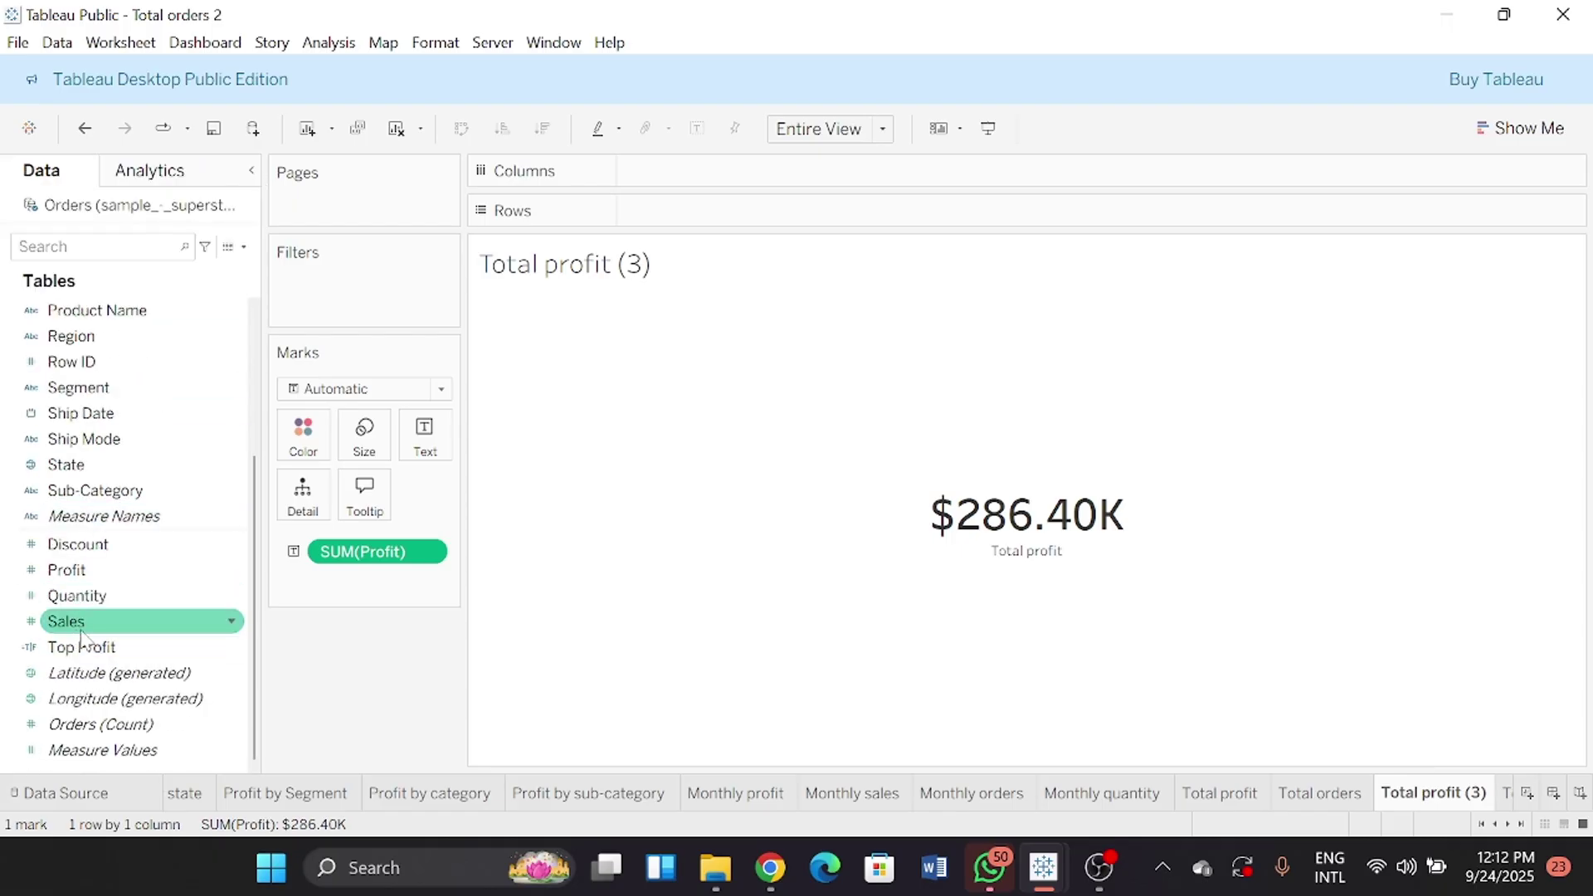
left_click_drag(75, 623, 365, 572)
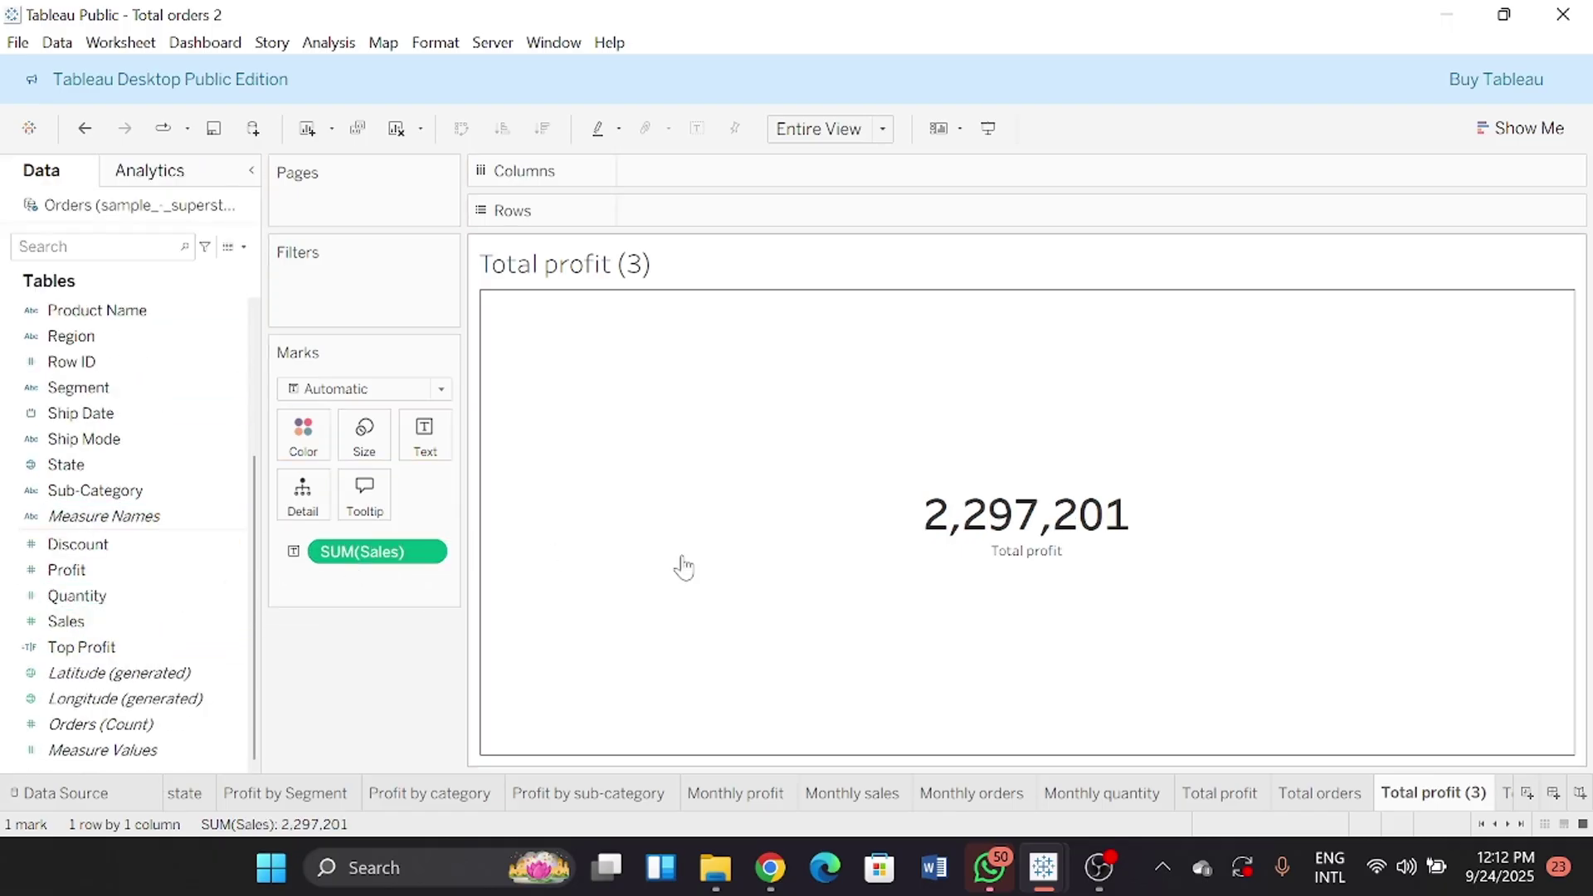
Format the SUM(Sales) numbers in the pane as Currency (Custom) with display units in Millions (M)
right_click(394, 556)
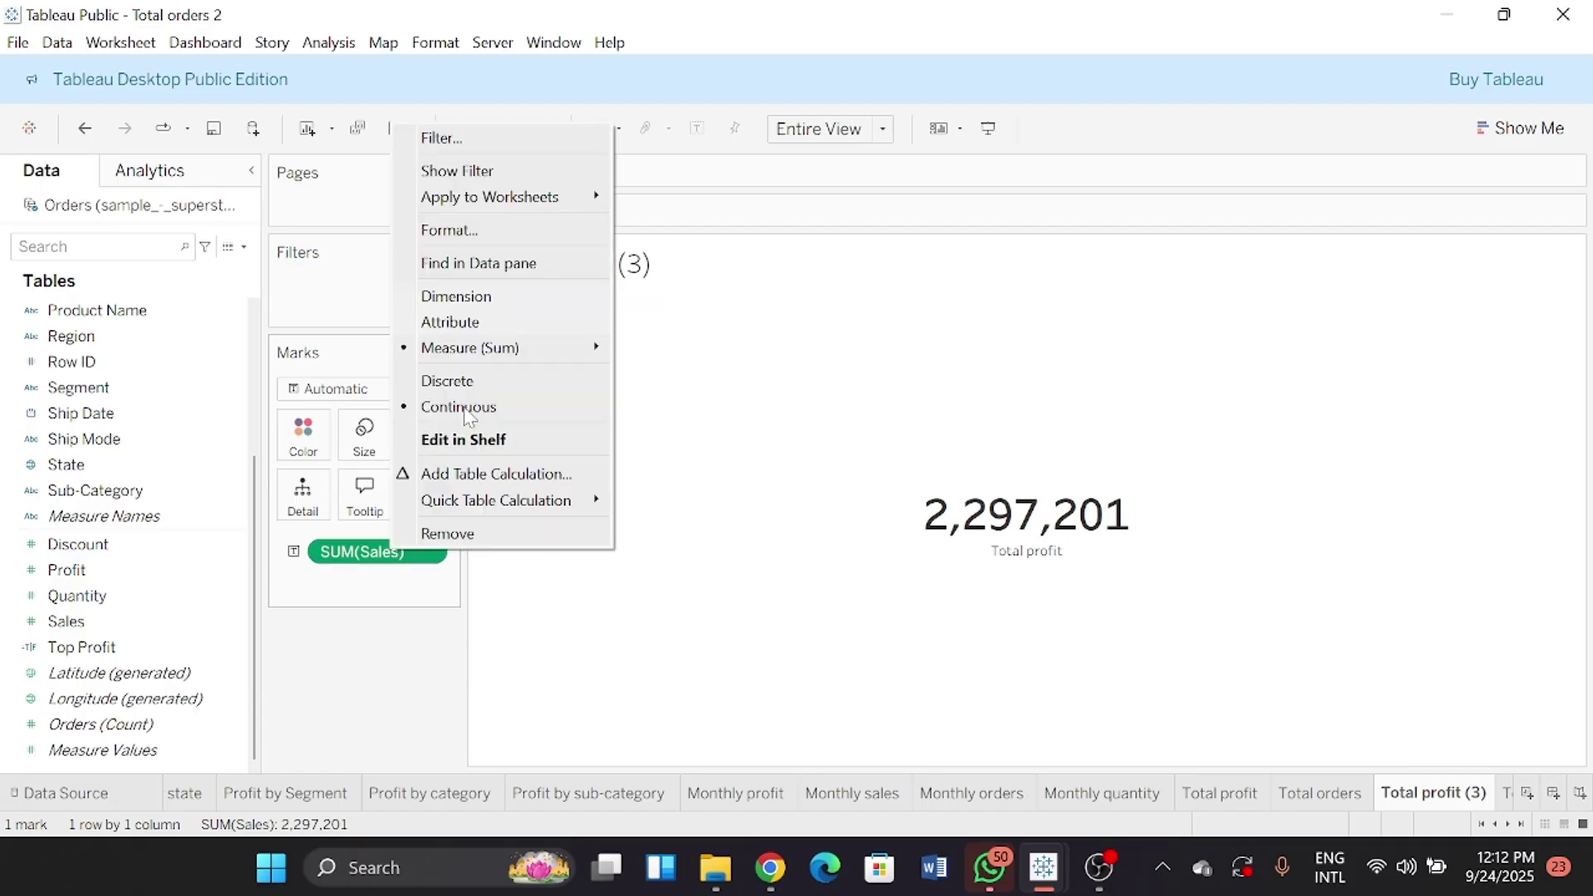
left_click(432, 229)
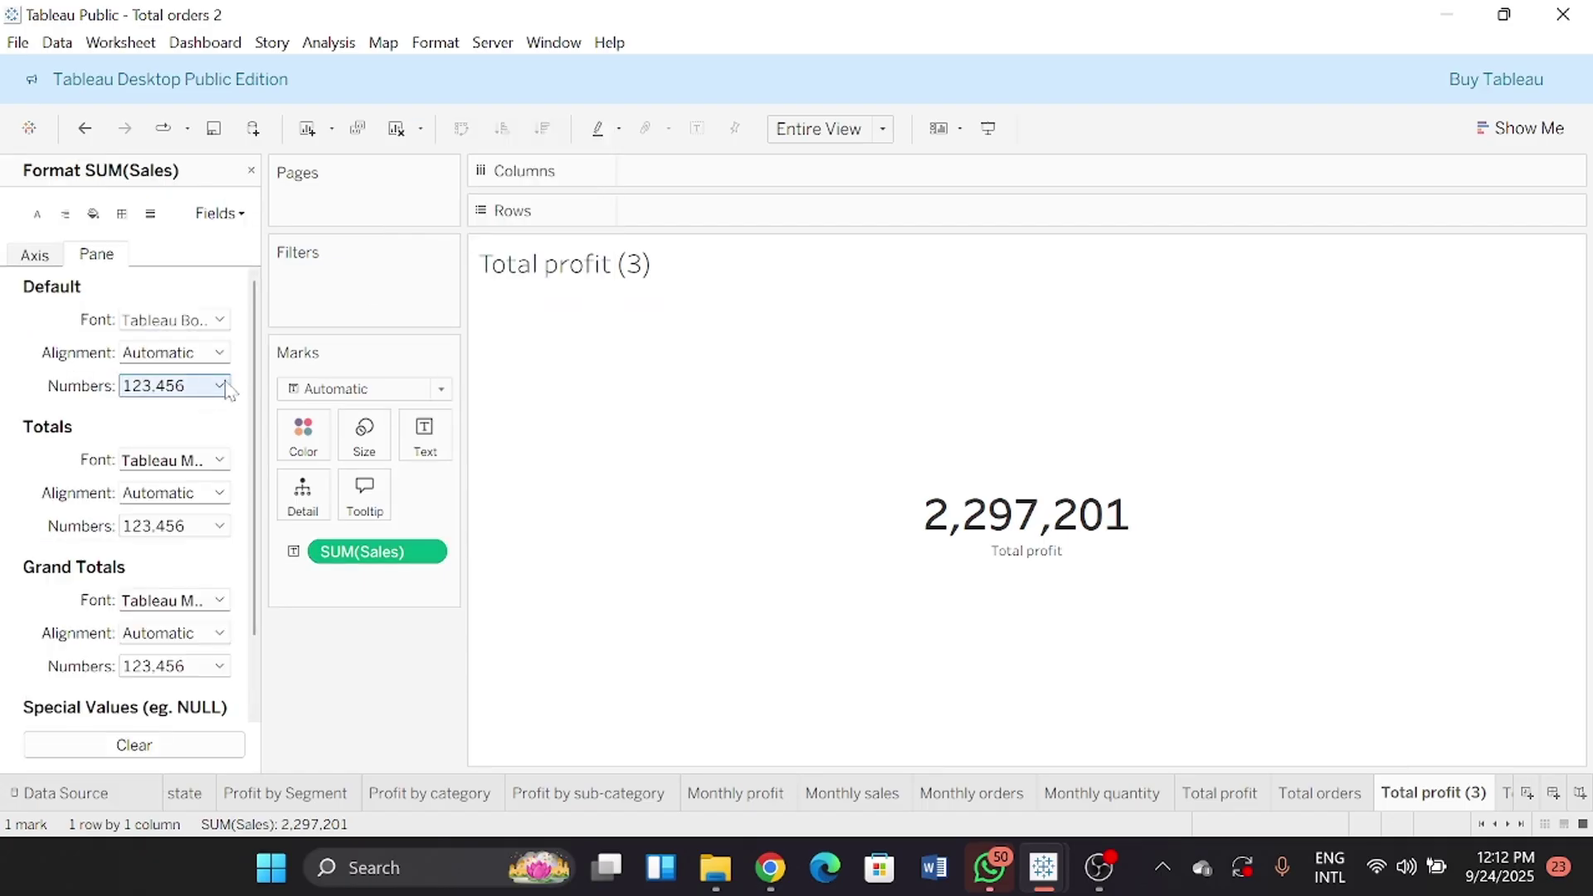
left_click(220, 385)
left_click(232, 487)
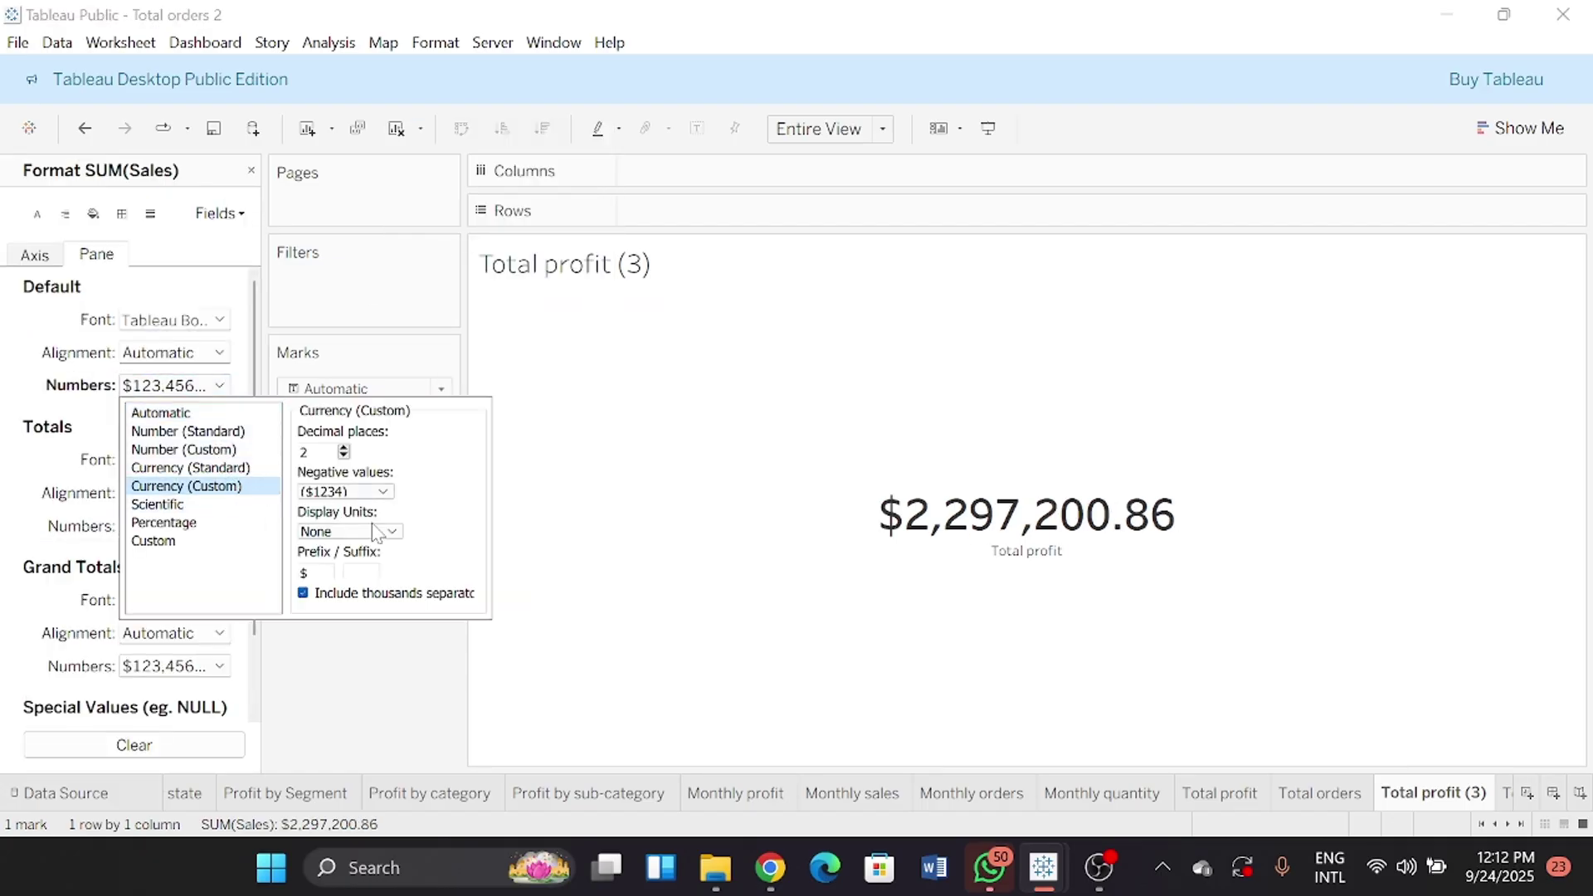
left_click(375, 532)
left_click(349, 586)
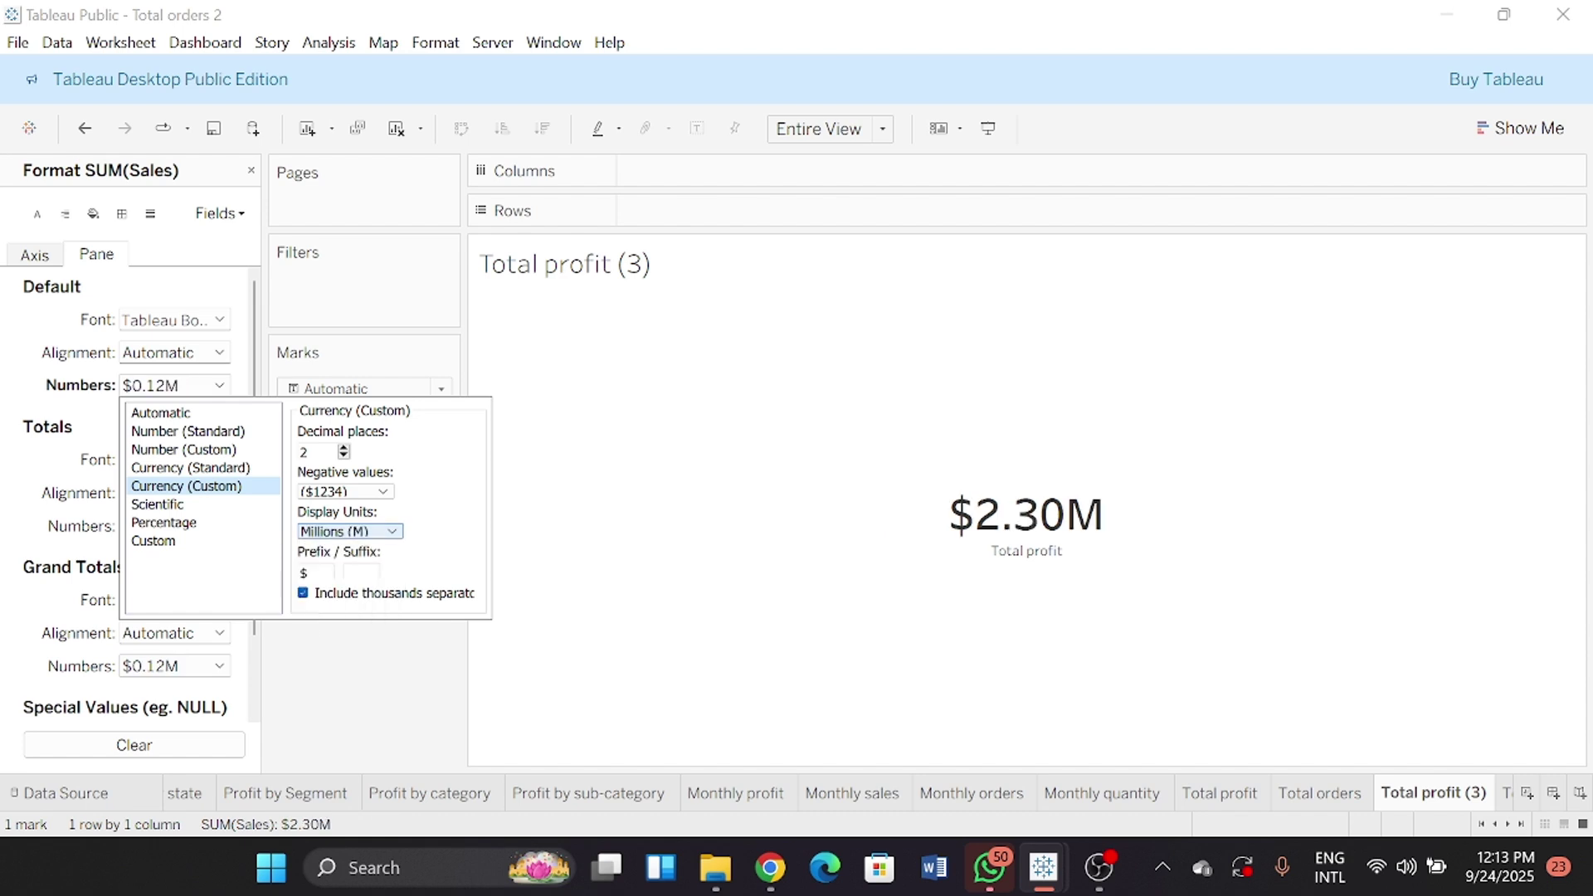
left_click(758, 630)
Change the caption line beneath SUM(Sales) in the text label to "Total sales"
left_click(425, 433)
left_click(578, 481)
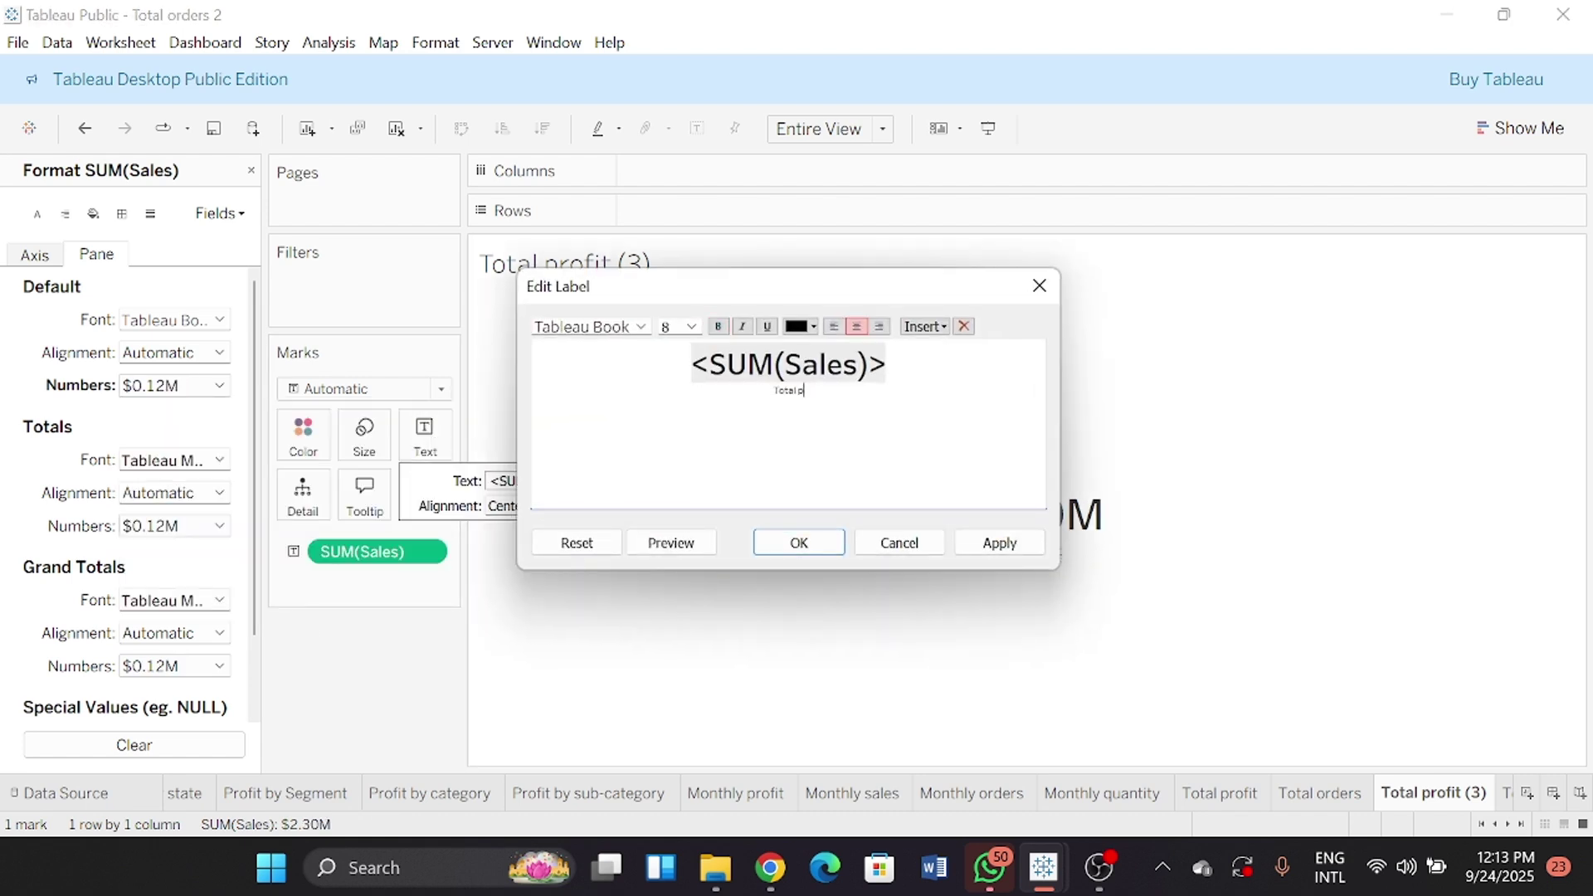
left_click(799, 543)
Rename the Total profit (3) worksheet to "Total sales"
double_click(1411, 793)
type("Total")
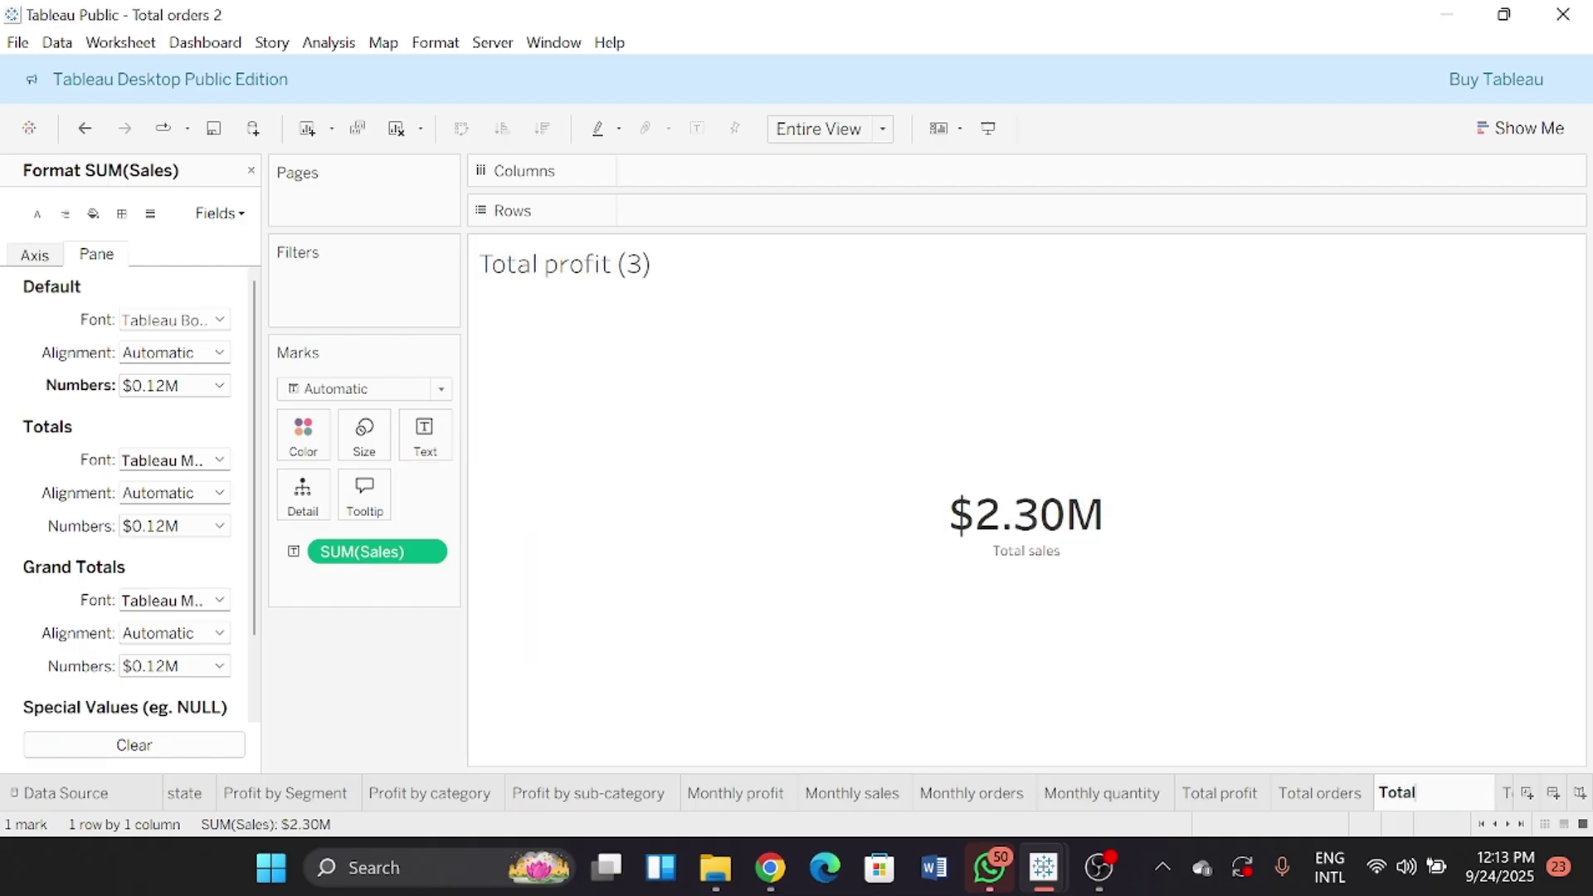
type(" sales")
key("Return")
Save the workbook under the new file name "Total sales 2"
left_click(17, 43)
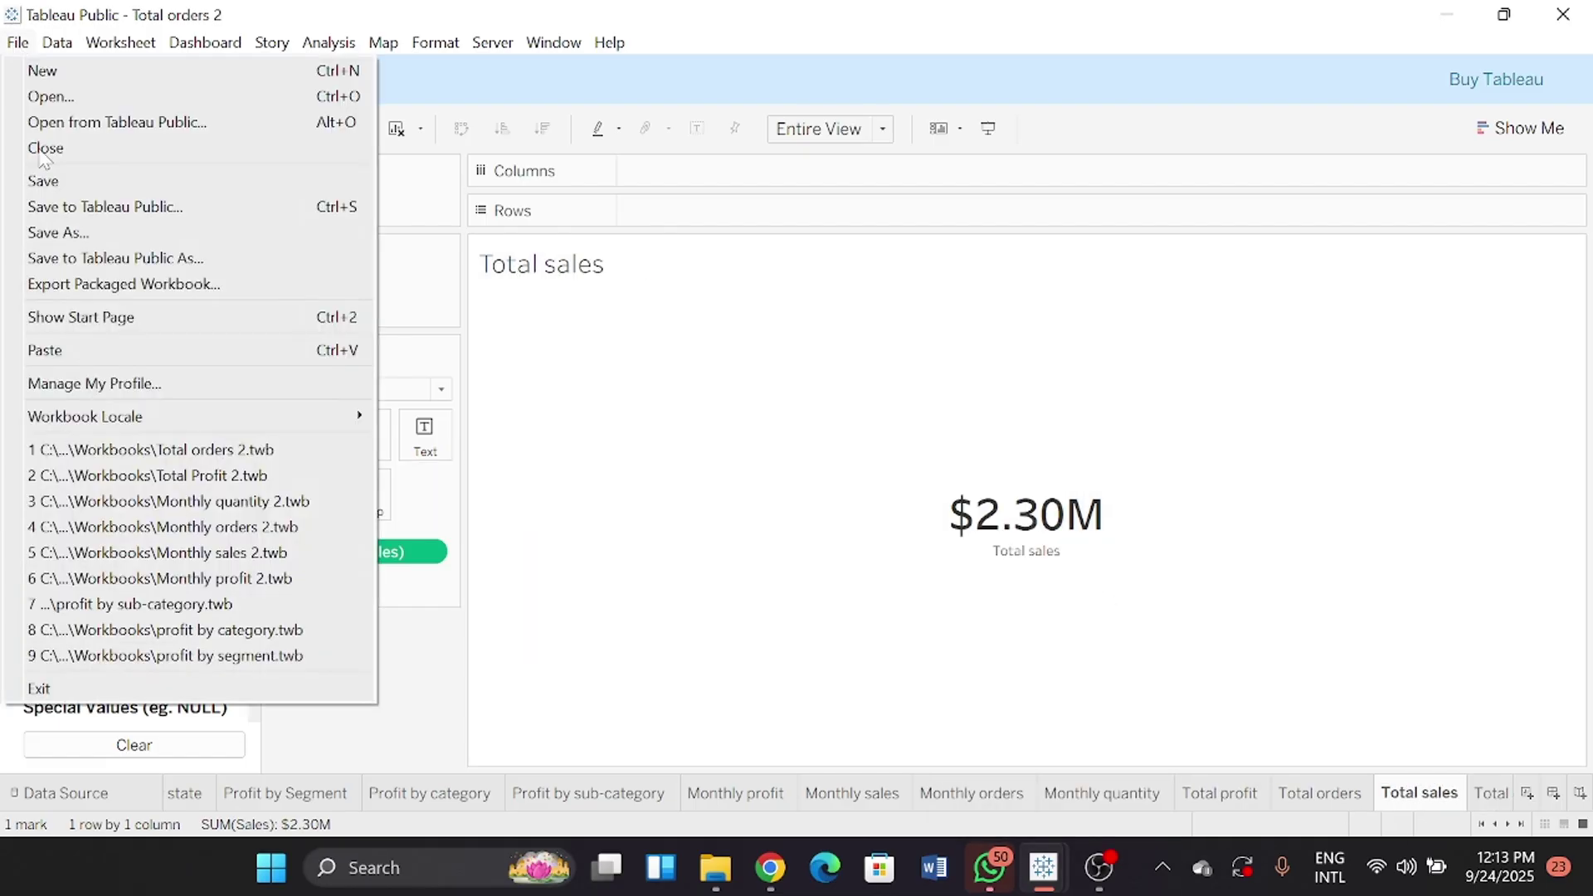
left_click(172, 242)
left_click_drag(274, 490, 205, 489)
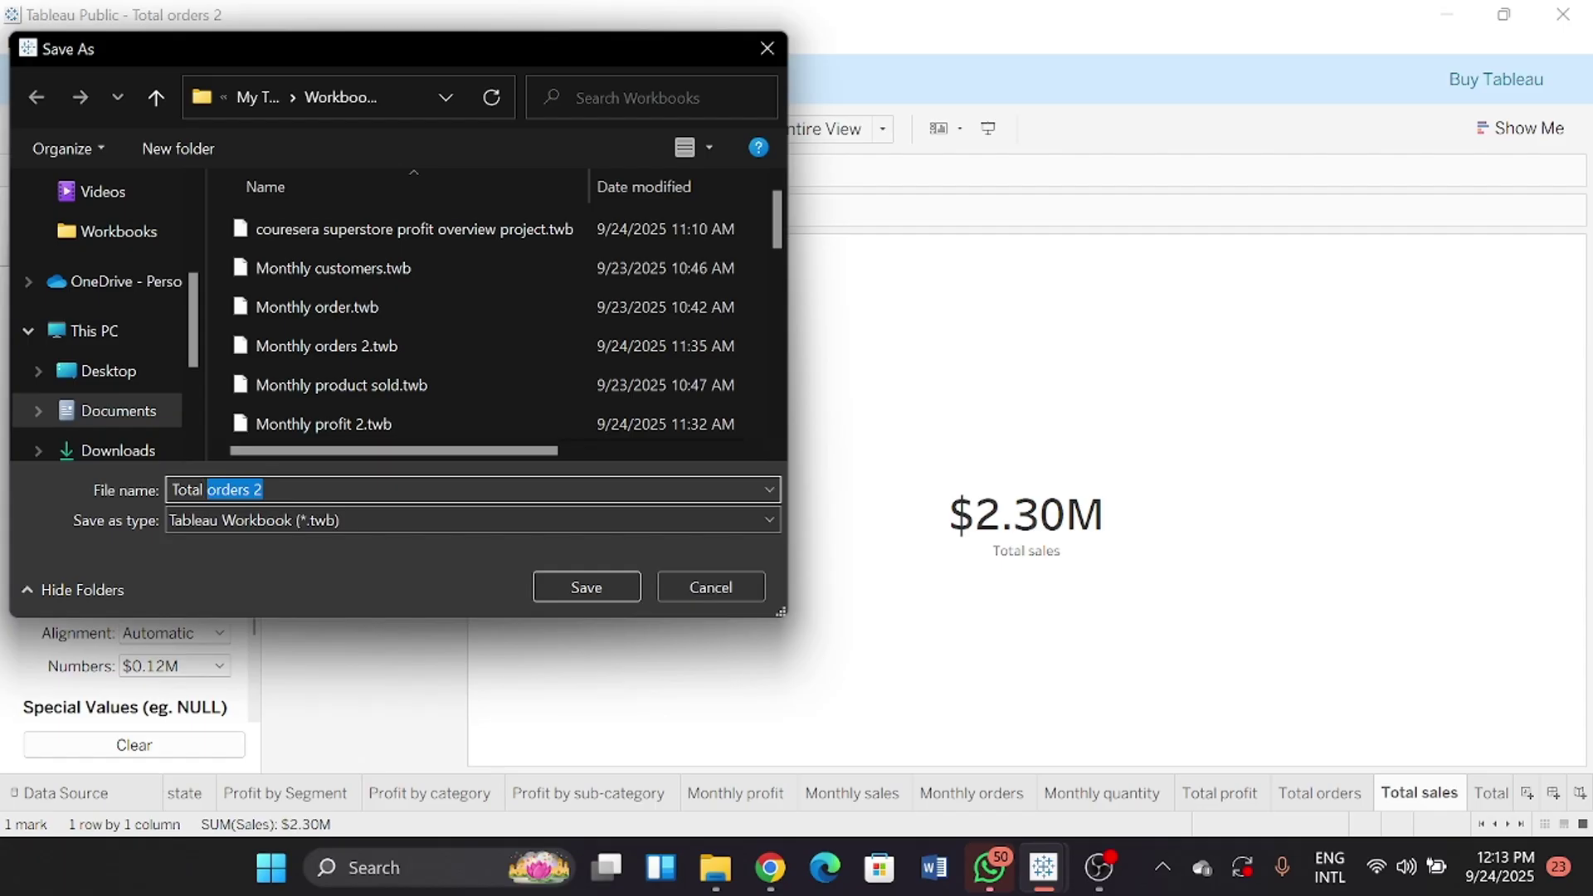
type("sales 2")
left_click(585, 584)
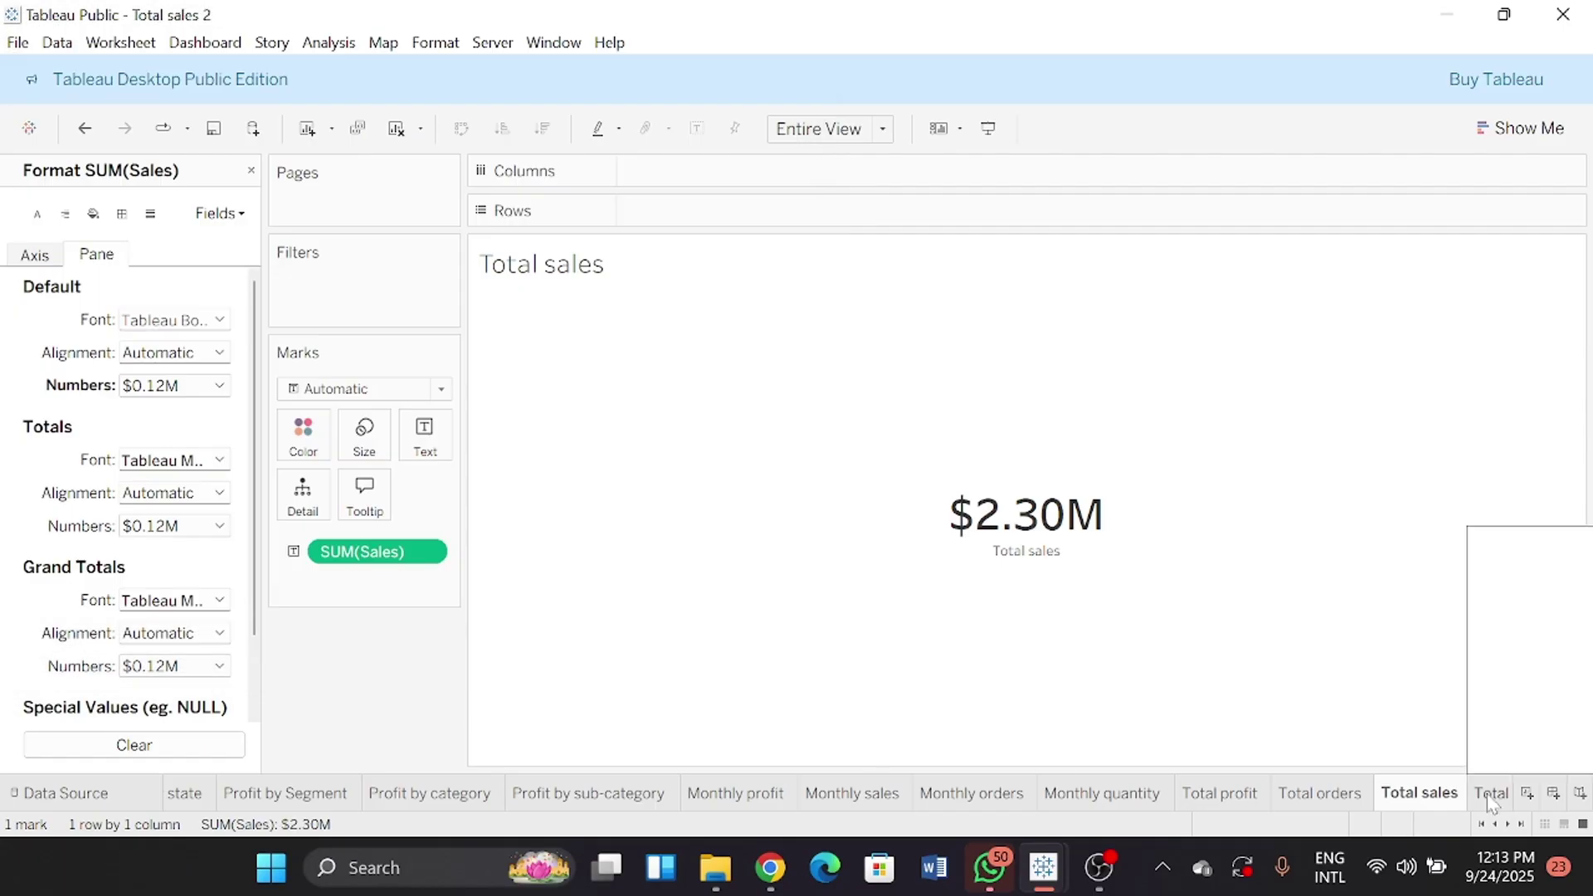
On the Total profit (2) worksheet, replace SUM(Profit) on the Marks card with the Quantity measure
left_click(1490, 794)
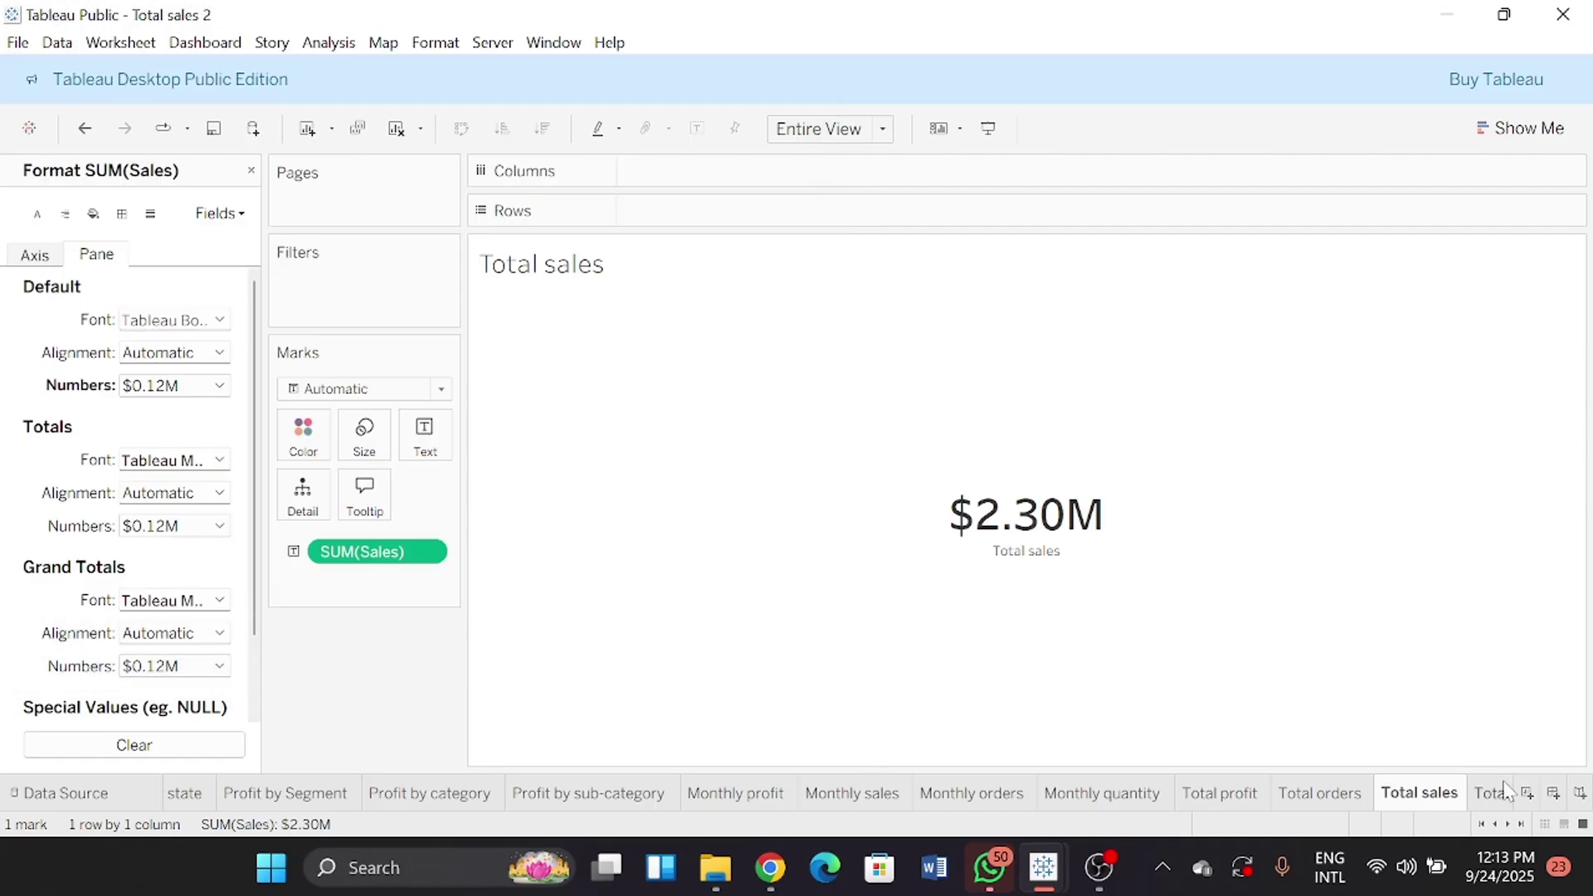
left_click(251, 171)
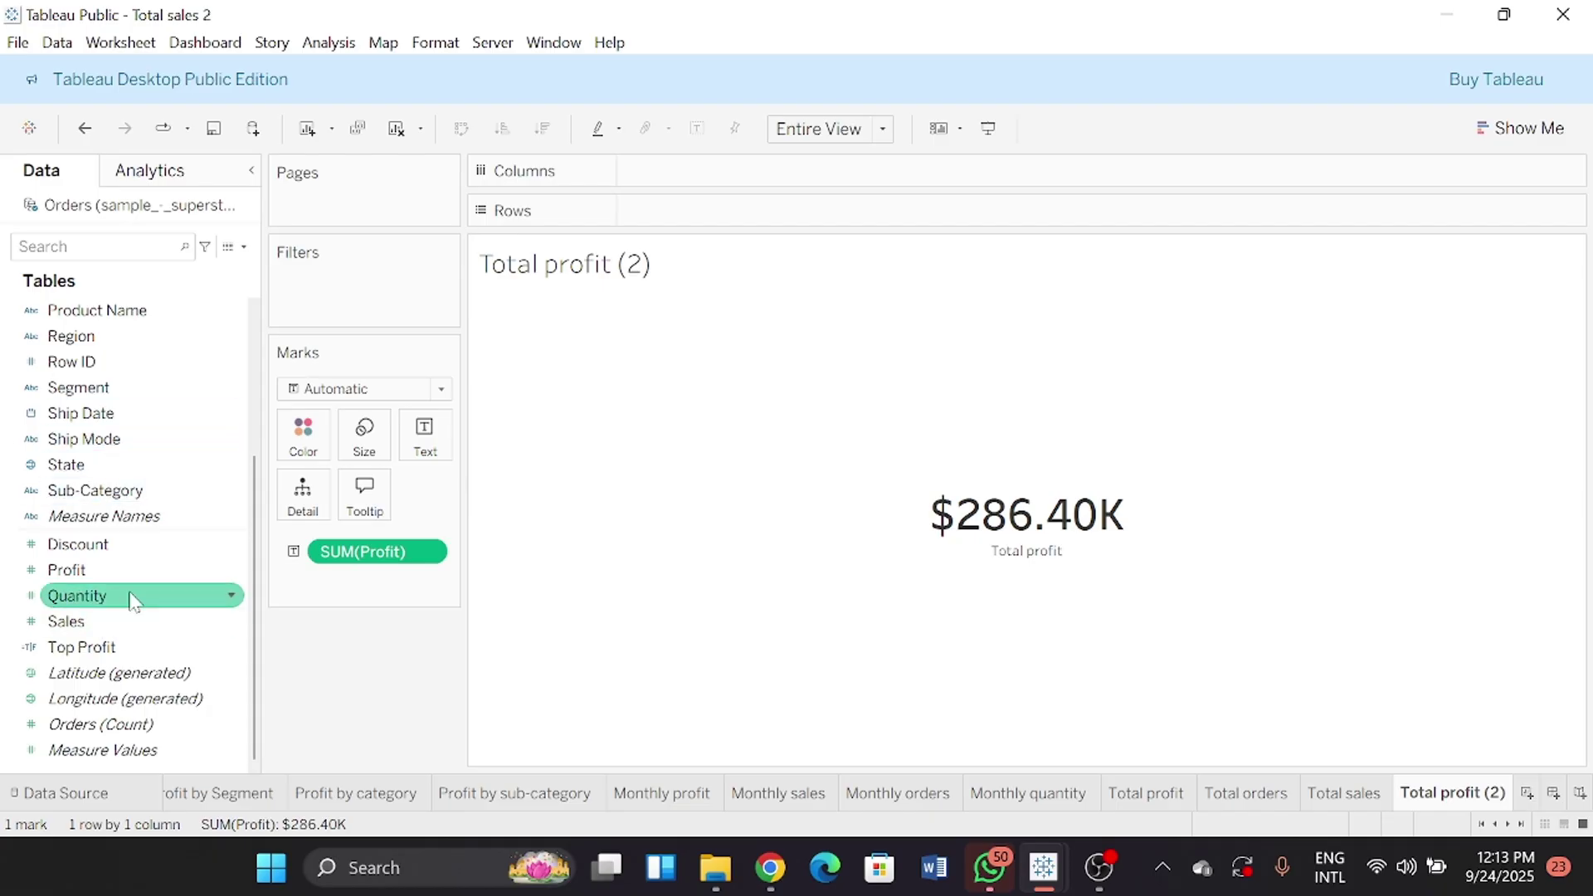
left_click_drag(91, 595, 392, 555)
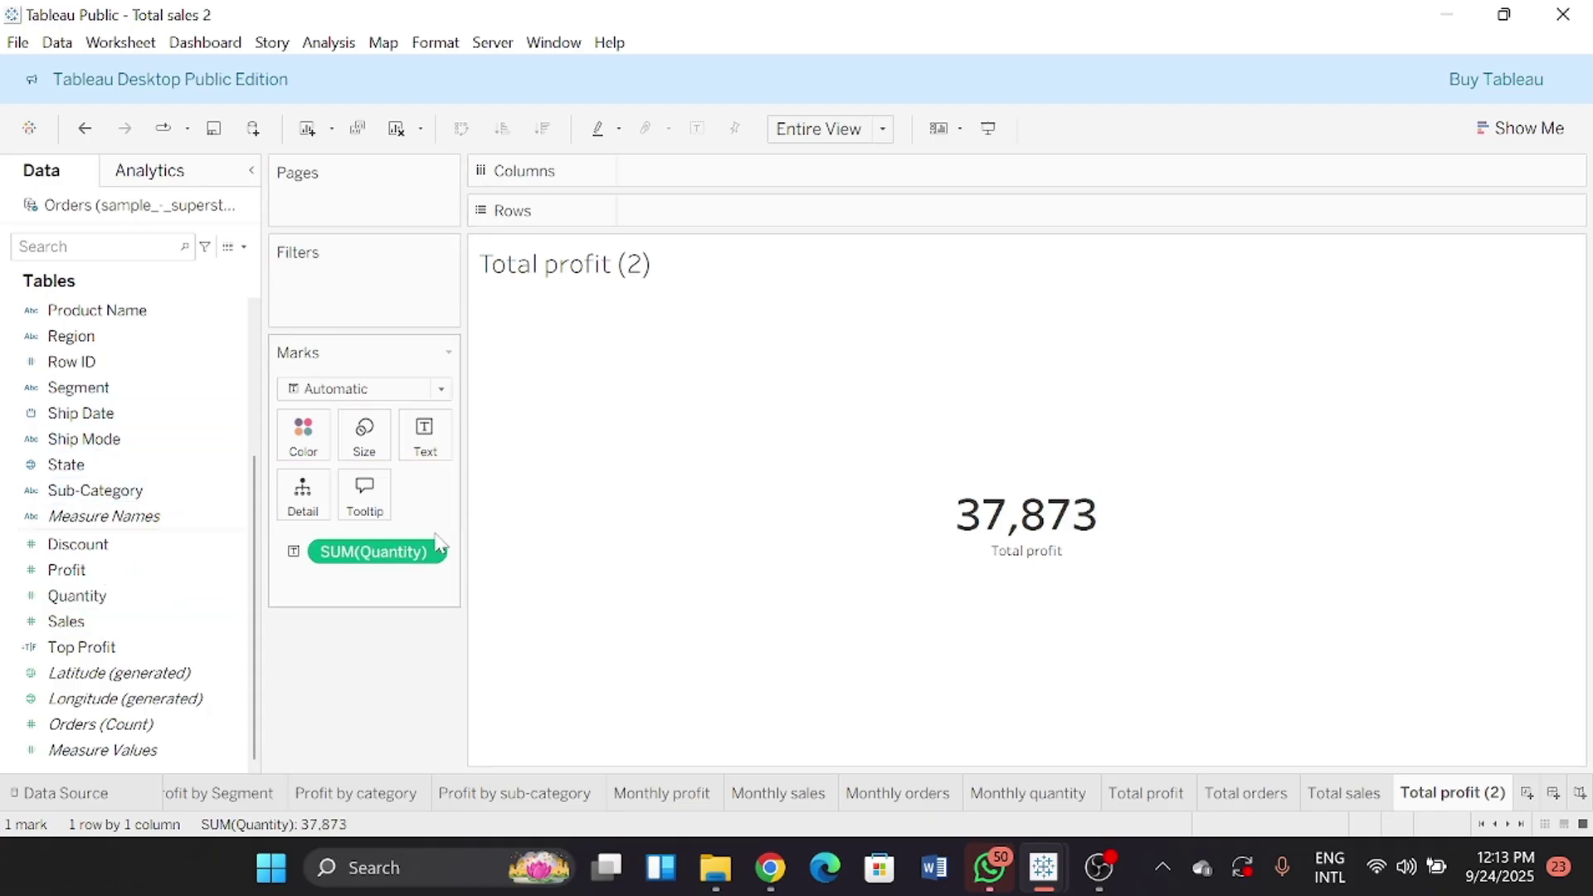
Format the SUM(Quantity) numbers in the pane as Currency (Custom) with display units in Thousands (K)
right_click(378, 561)
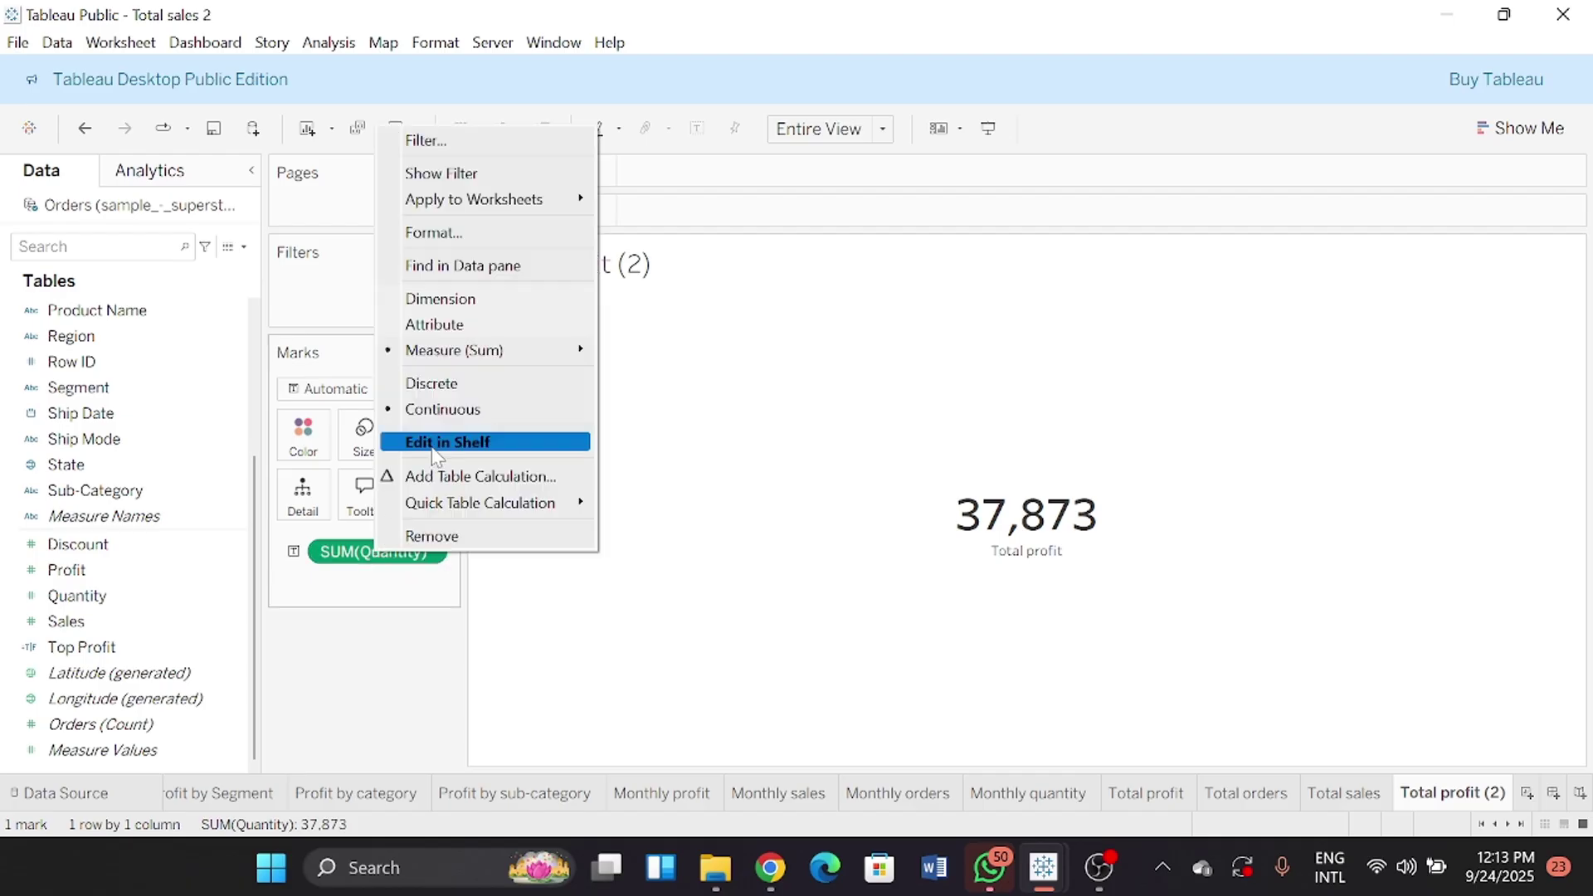
left_click(463, 233)
left_click(217, 387)
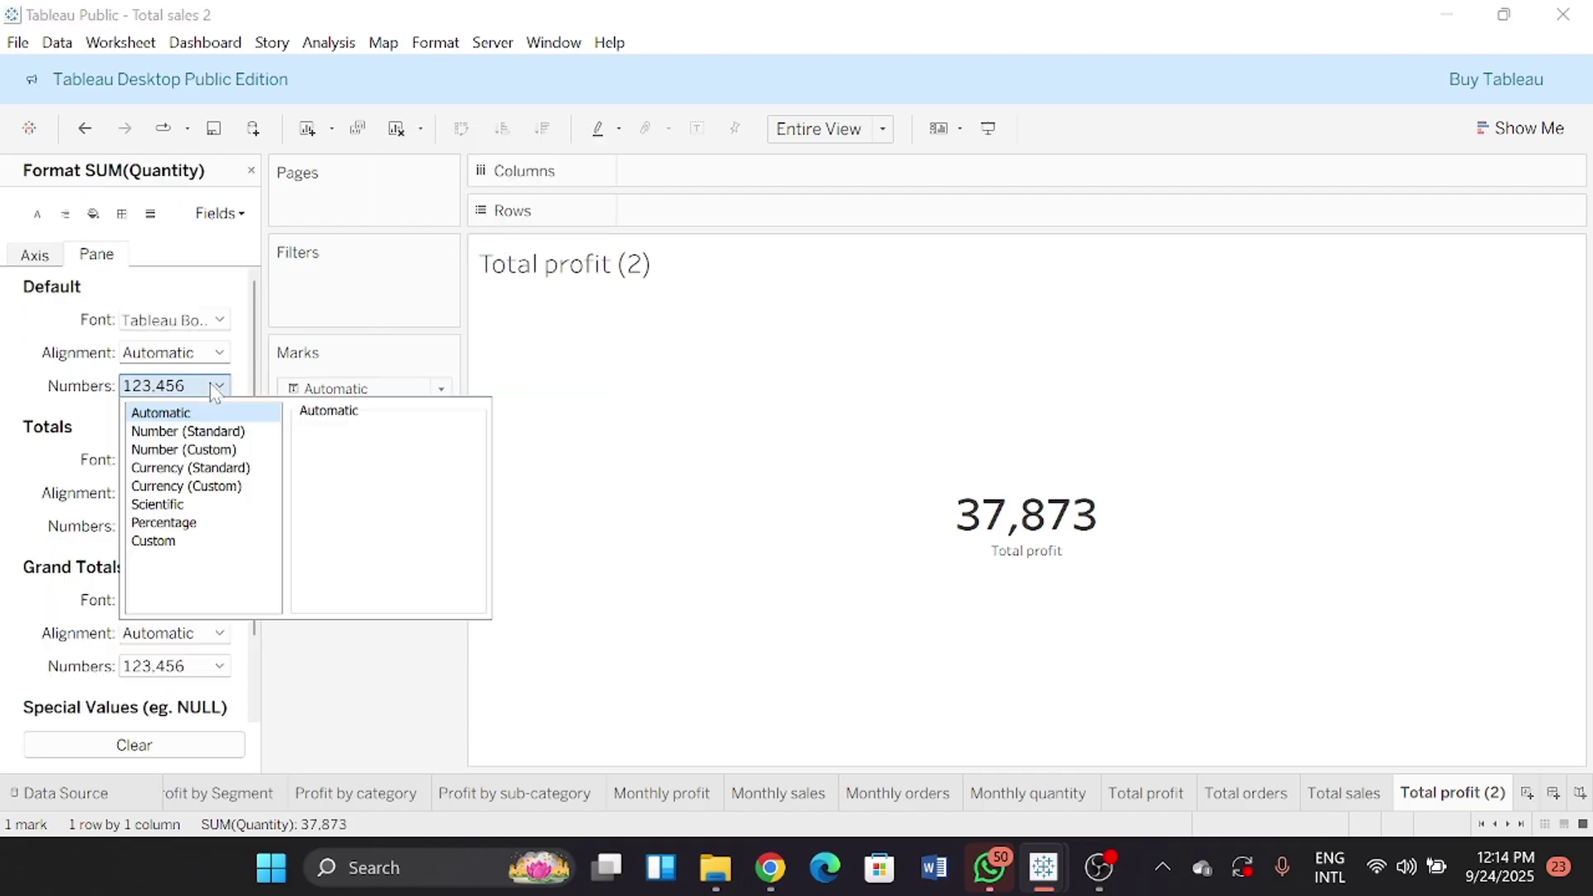
left_click(212, 490)
left_click(385, 532)
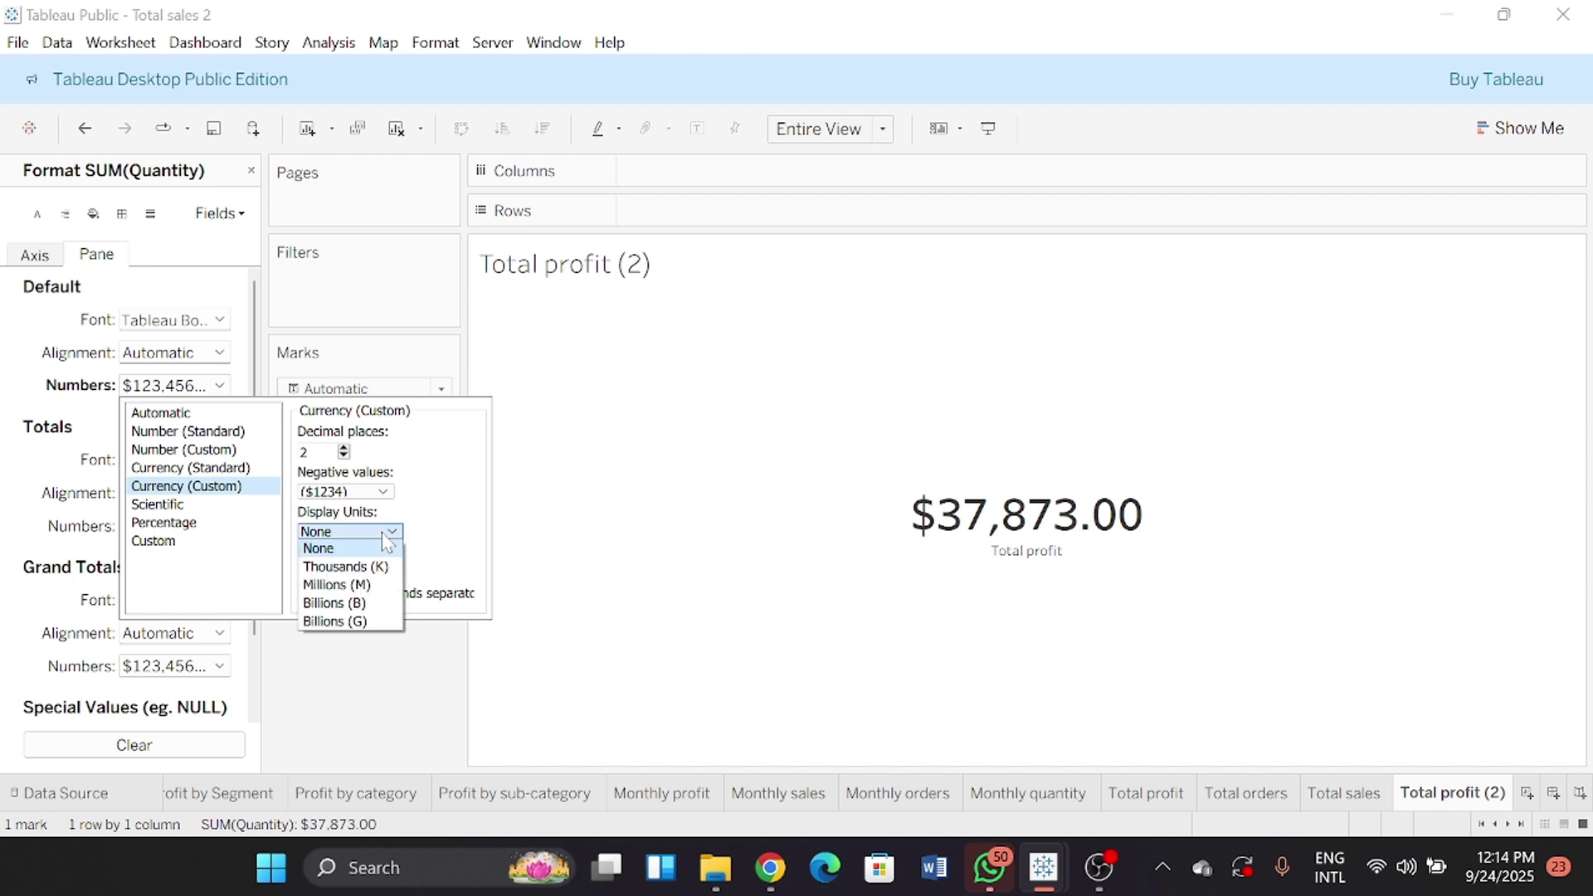
left_click(380, 568)
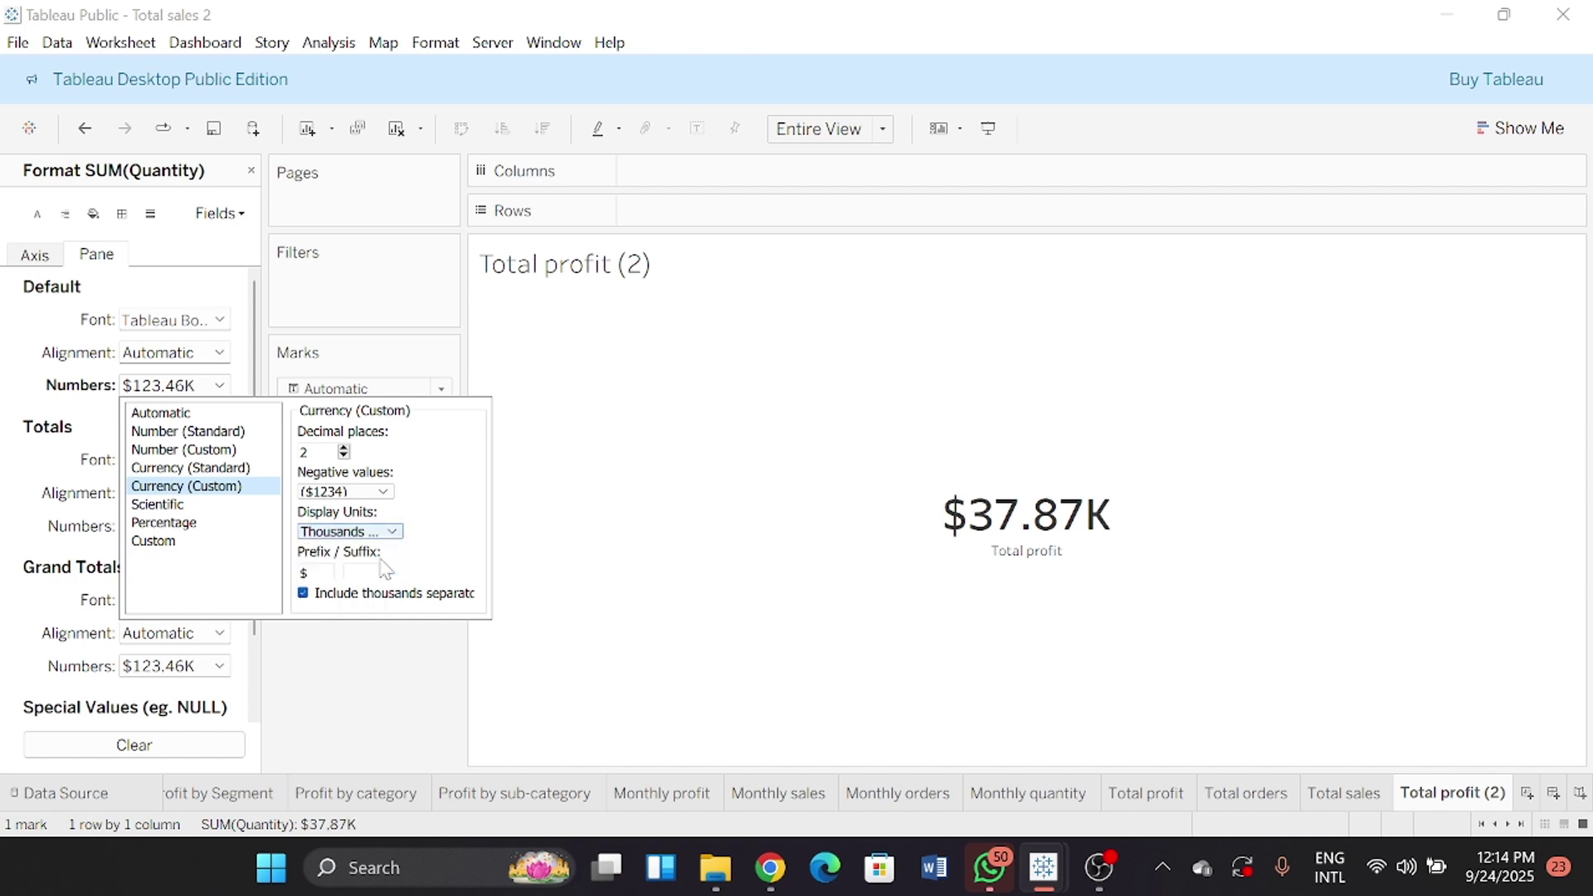
left_click(361, 694)
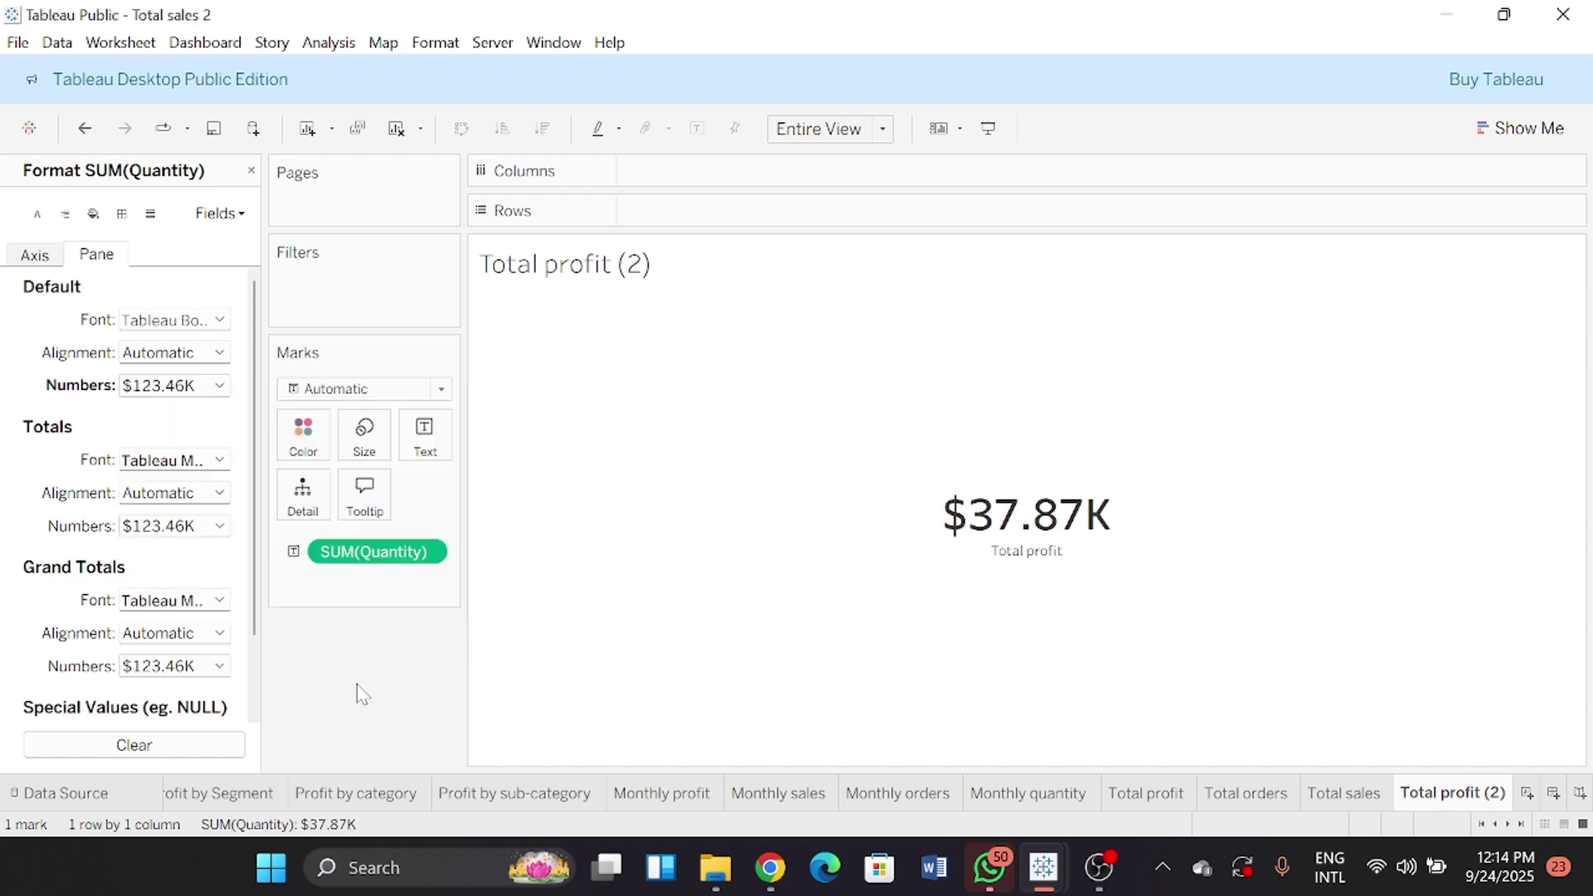
Change the caption line beneath SUM(Quantity) in the text label to "Total product sold"
left_click(423, 433)
left_click(578, 482)
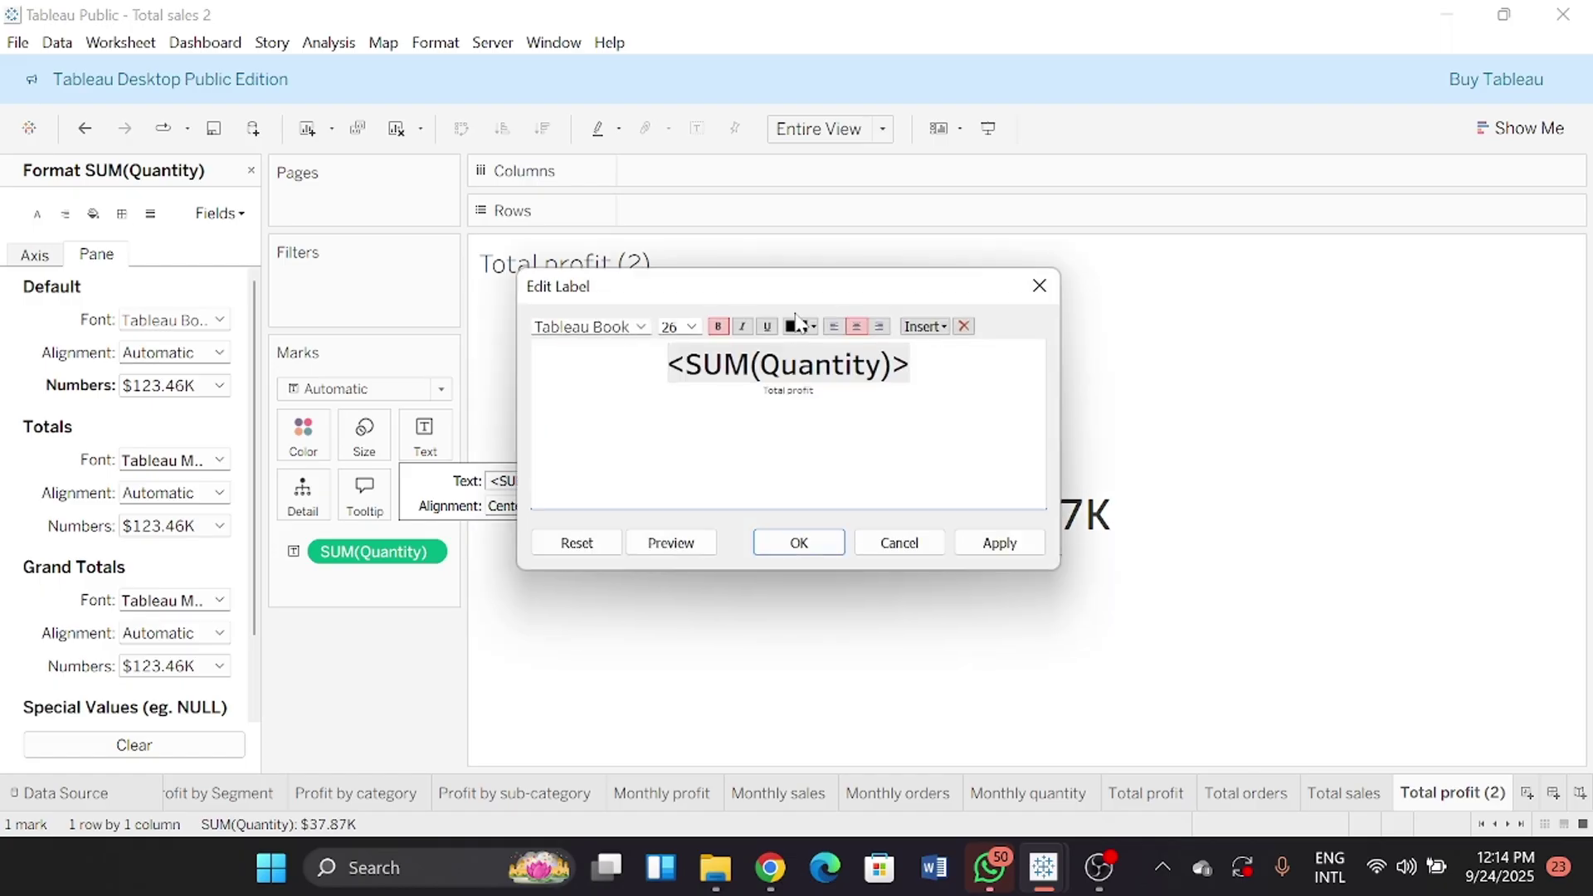
double_click(799, 390)
type("product sold")
left_click(799, 542)
Rename the Total profit (2) worksheet to "Total product sold"
double_click(1452, 793)
type("T")
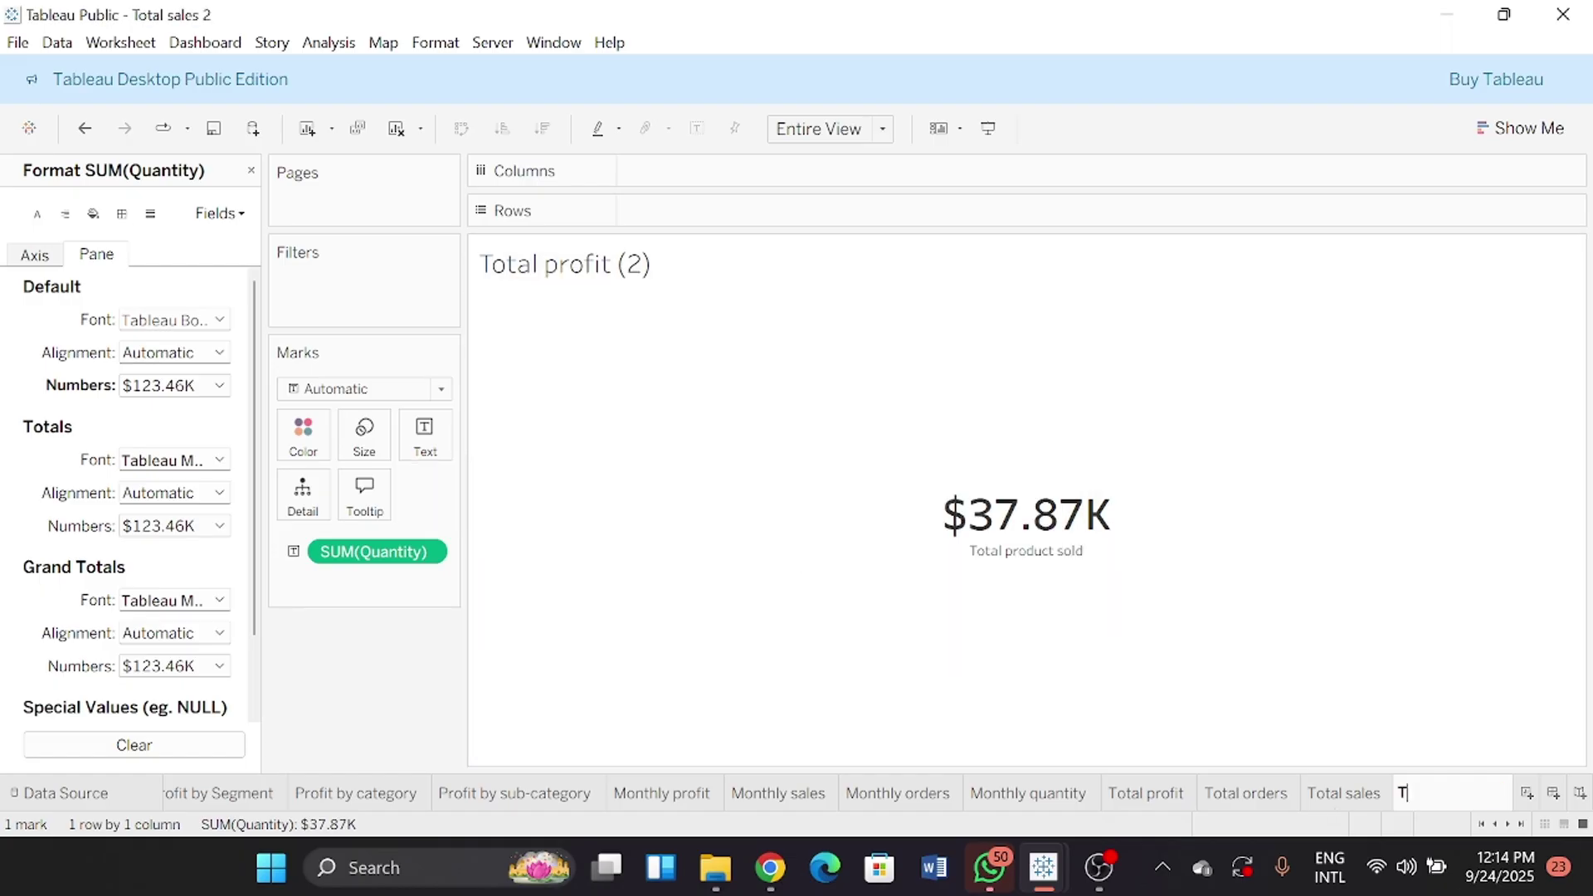
type("otal product sold")
key("Return")
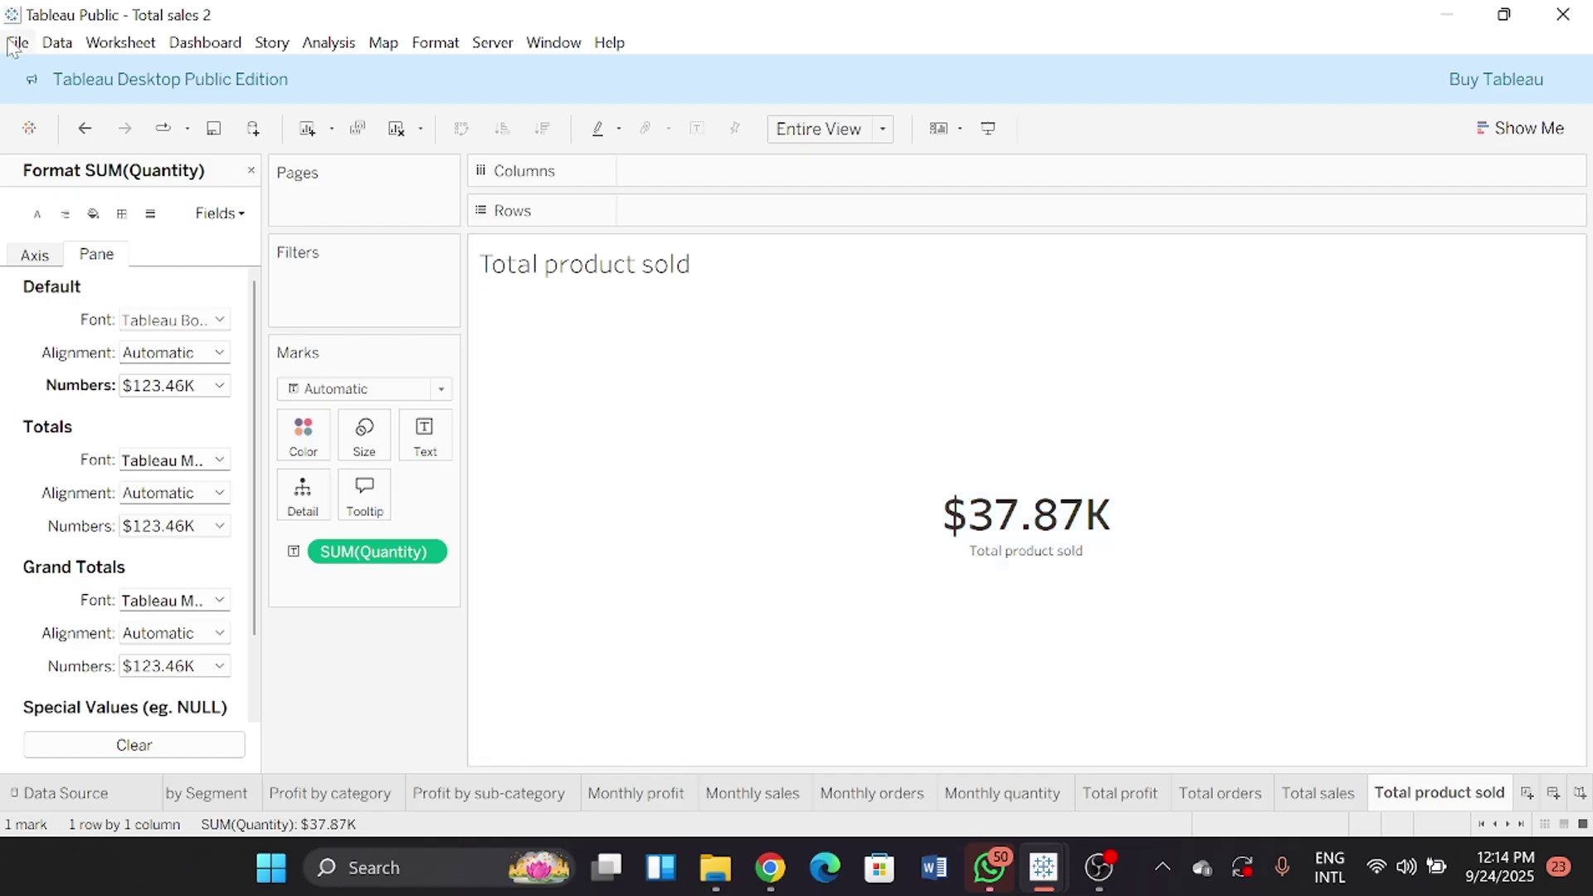
Save the workbook under the new file name "Total product sold"
left_click(18, 43)
left_click(37, 231)
type("Total product sold")
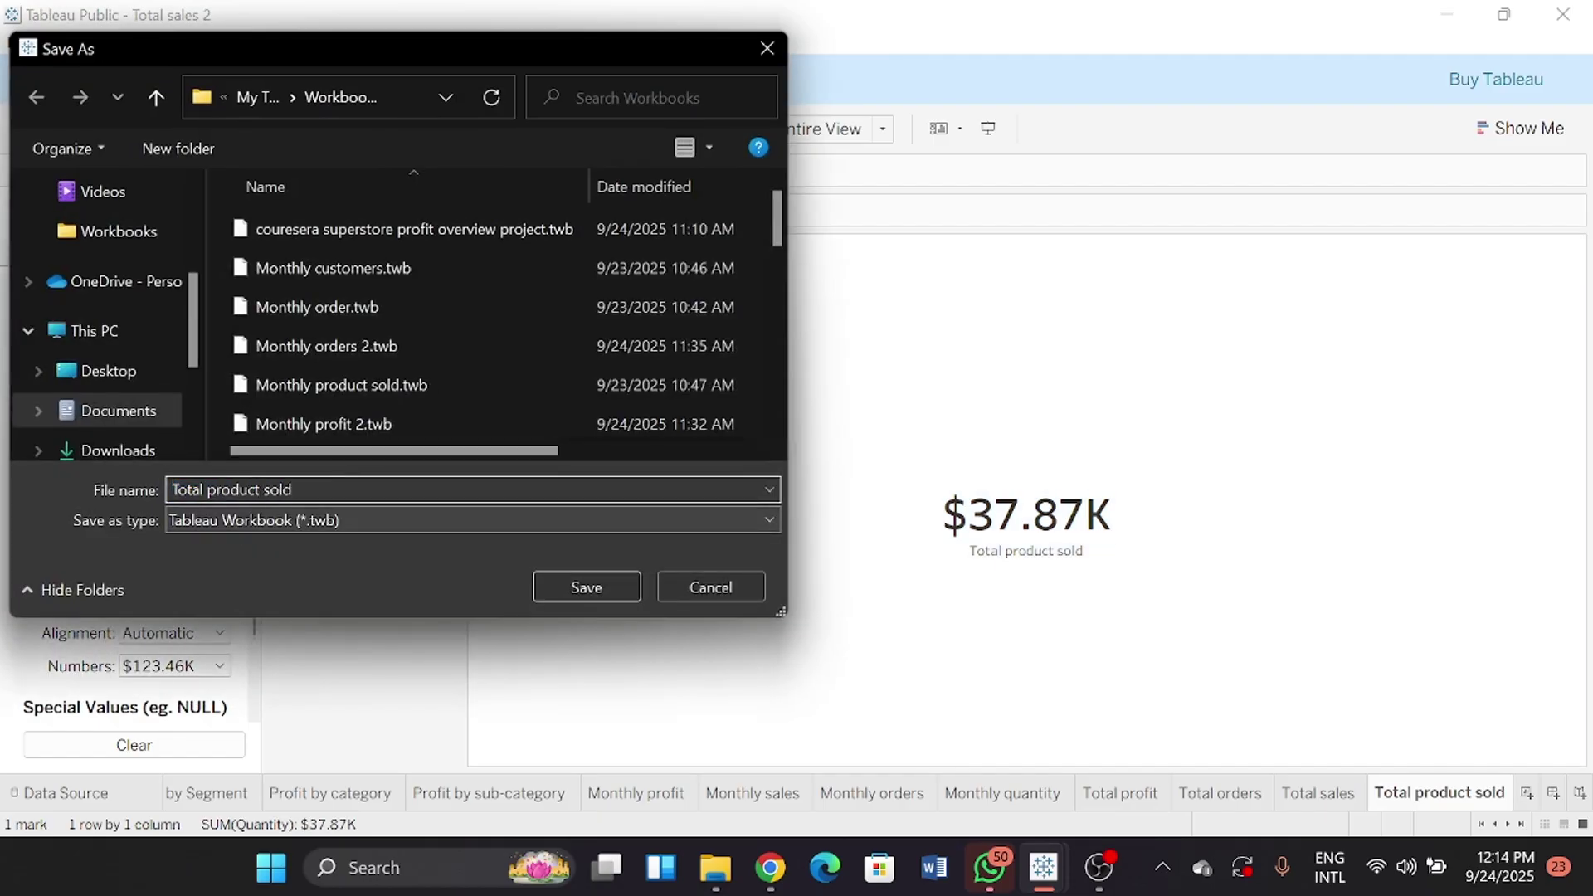
key("Return")
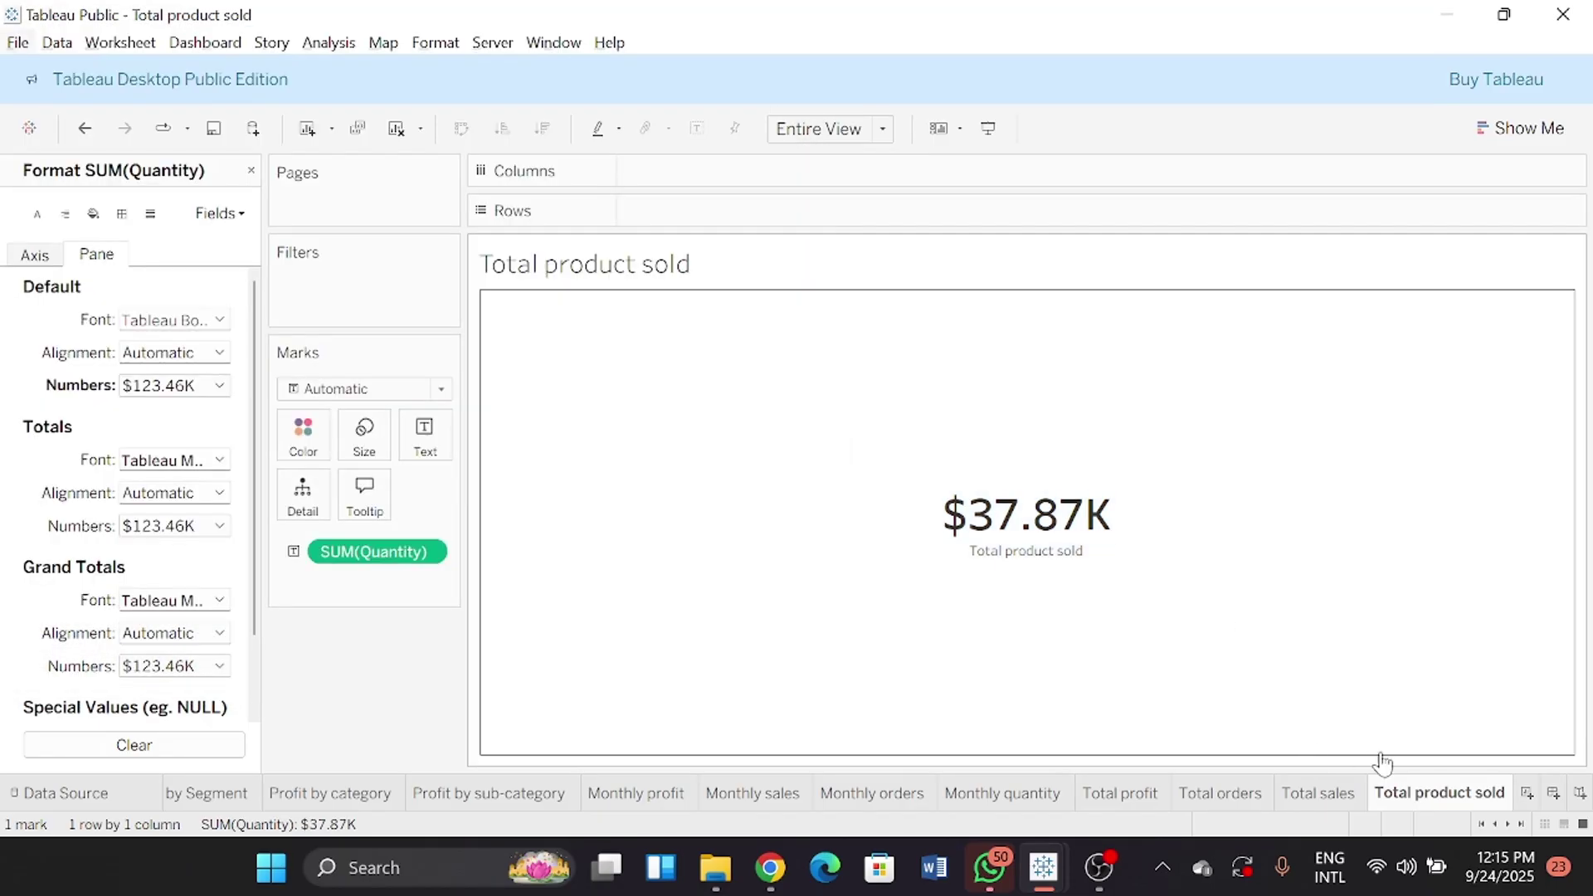
Review the finished worksheets in reverse order, from Total sales through the monthly trends back to Profit by state
left_click(1307, 800)
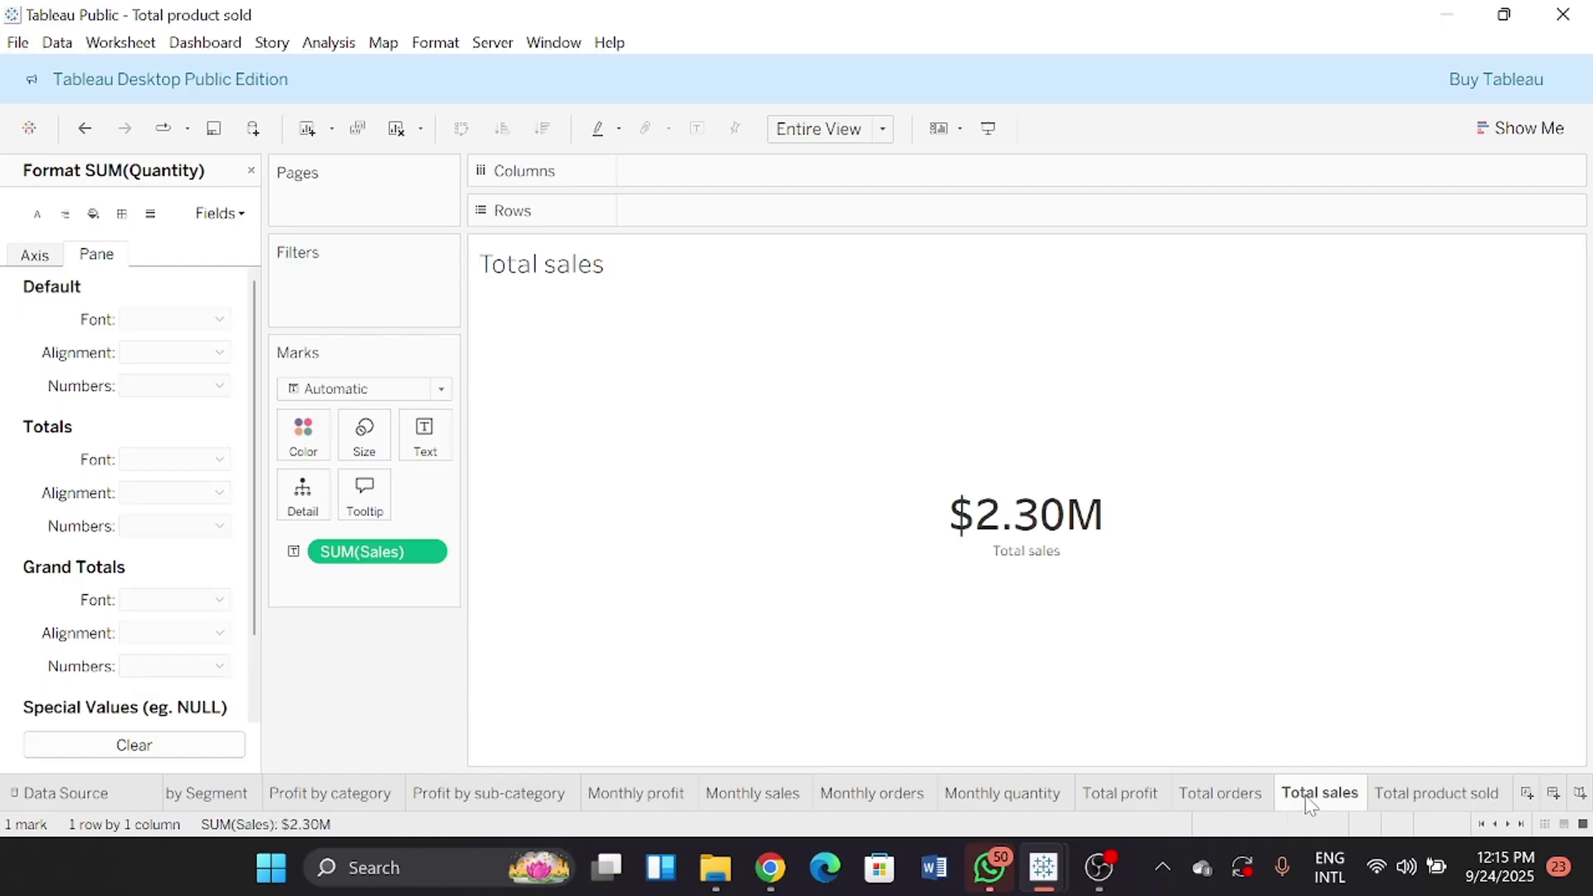
left_click(1232, 795)
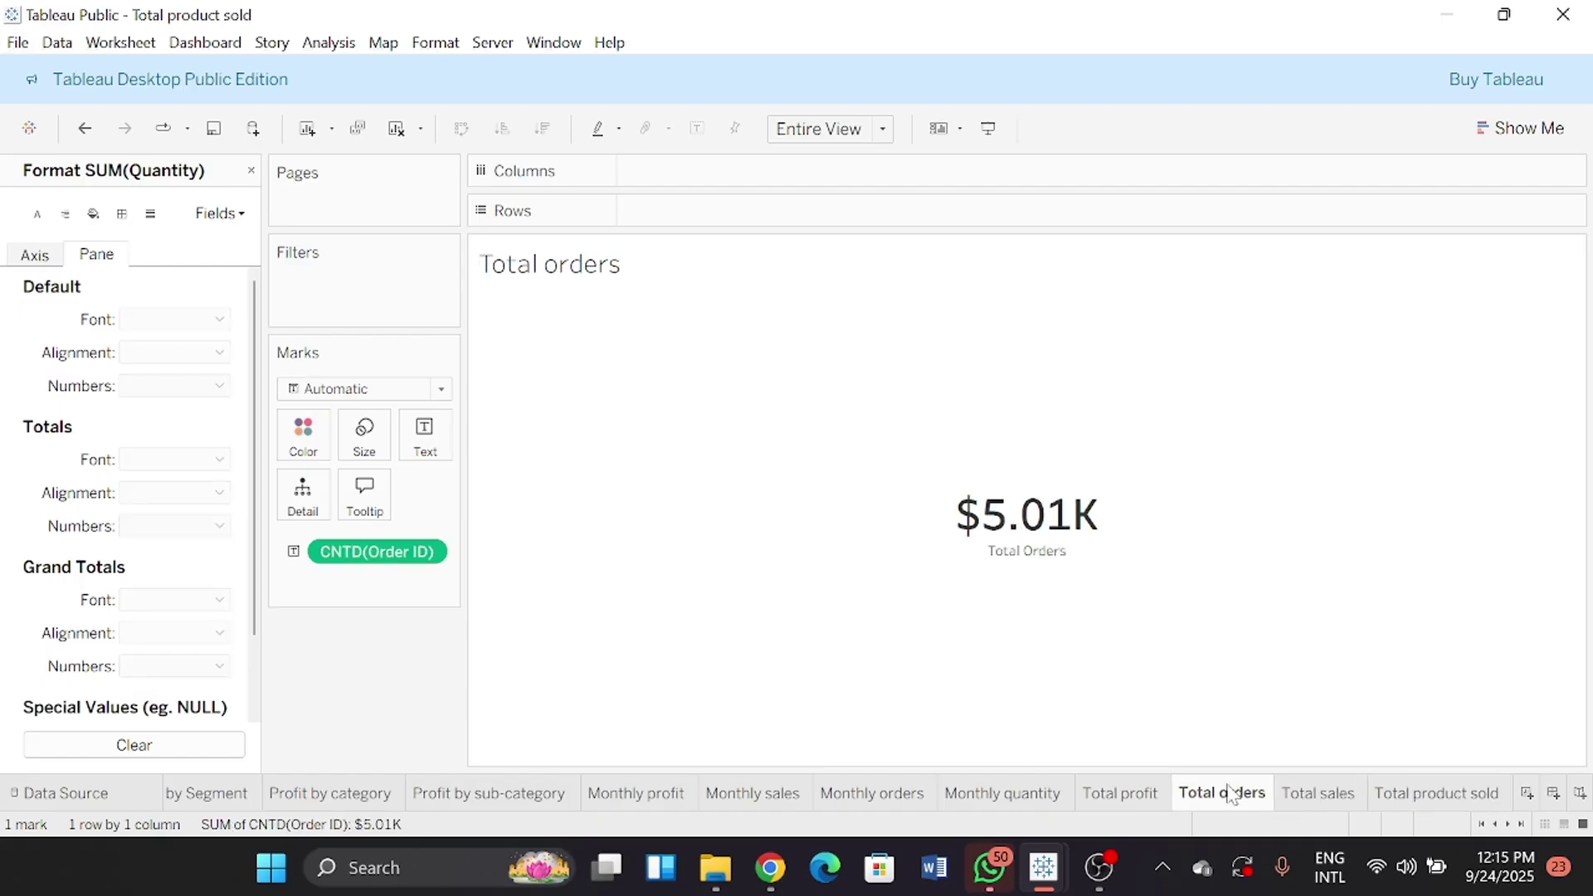
left_click(1120, 797)
left_click(1037, 794)
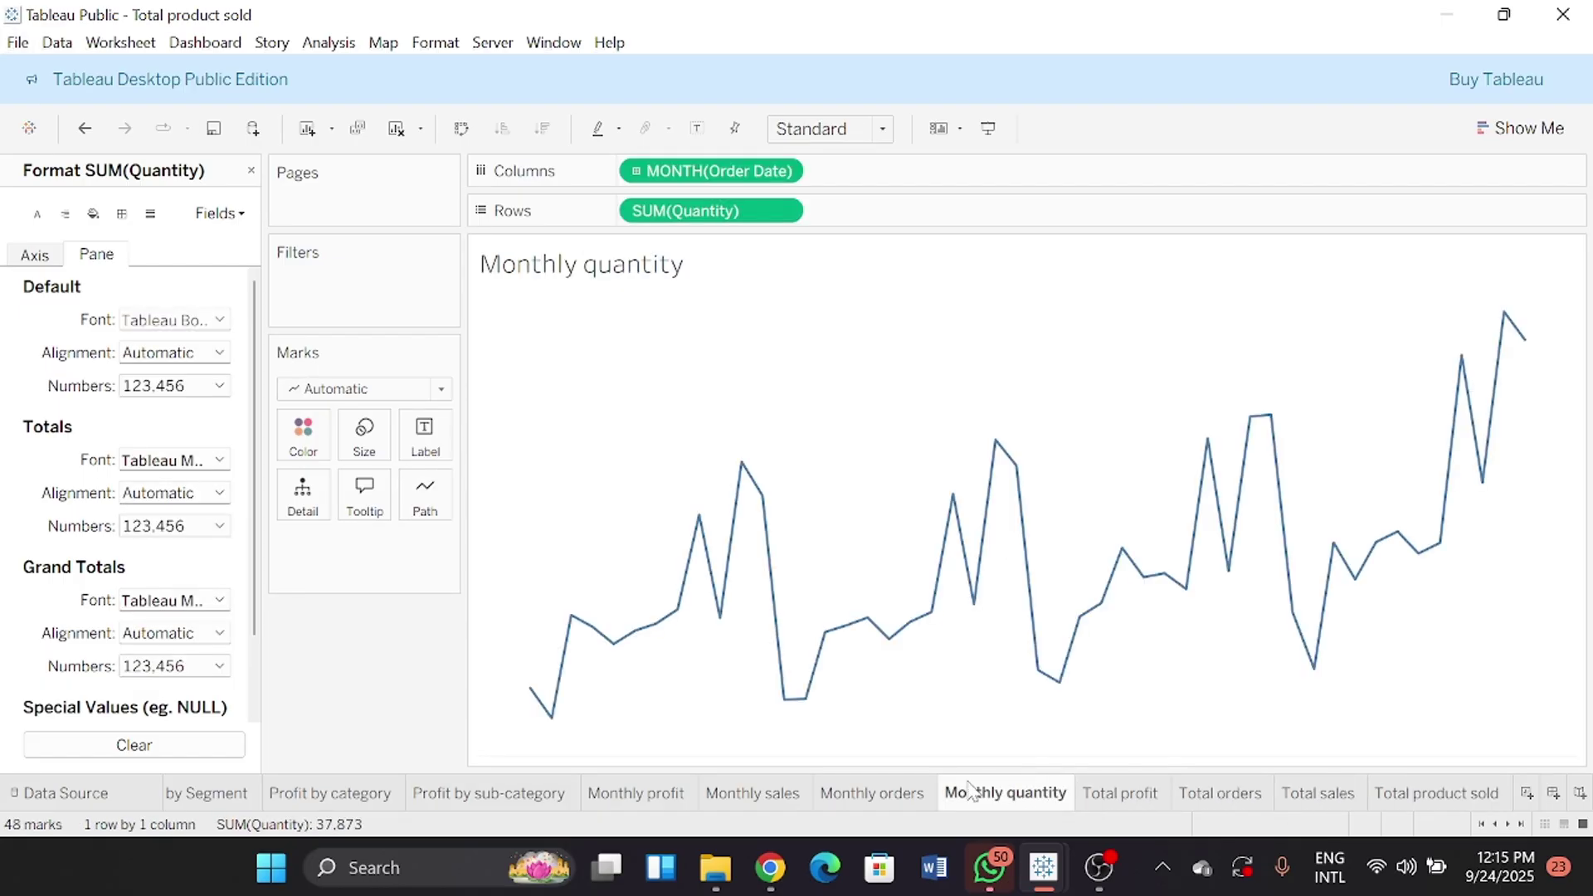
left_click(878, 801)
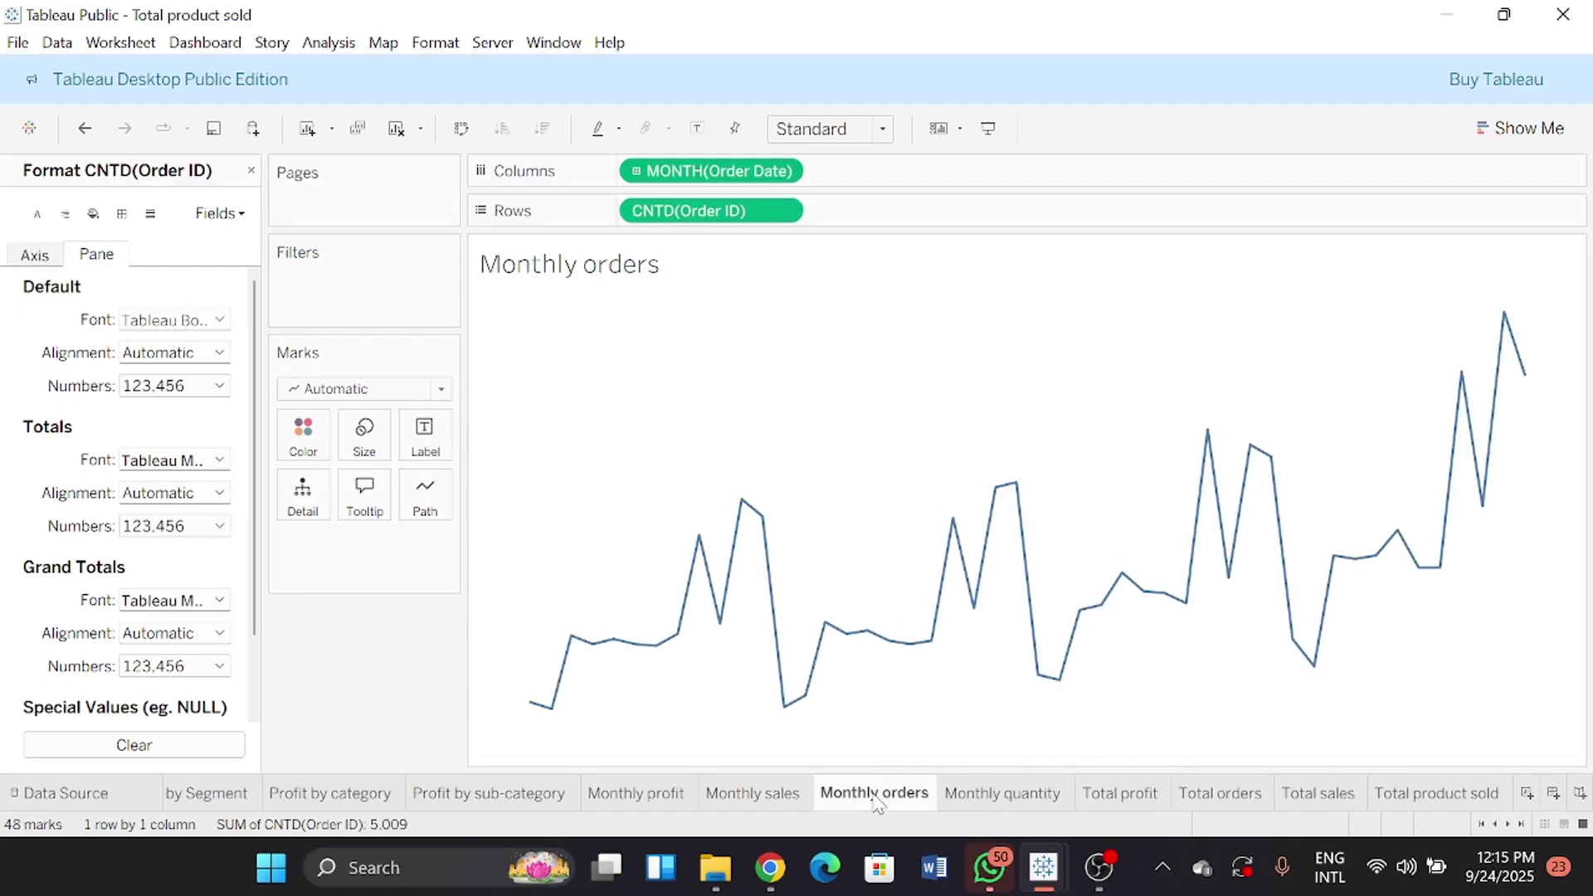
left_click(765, 803)
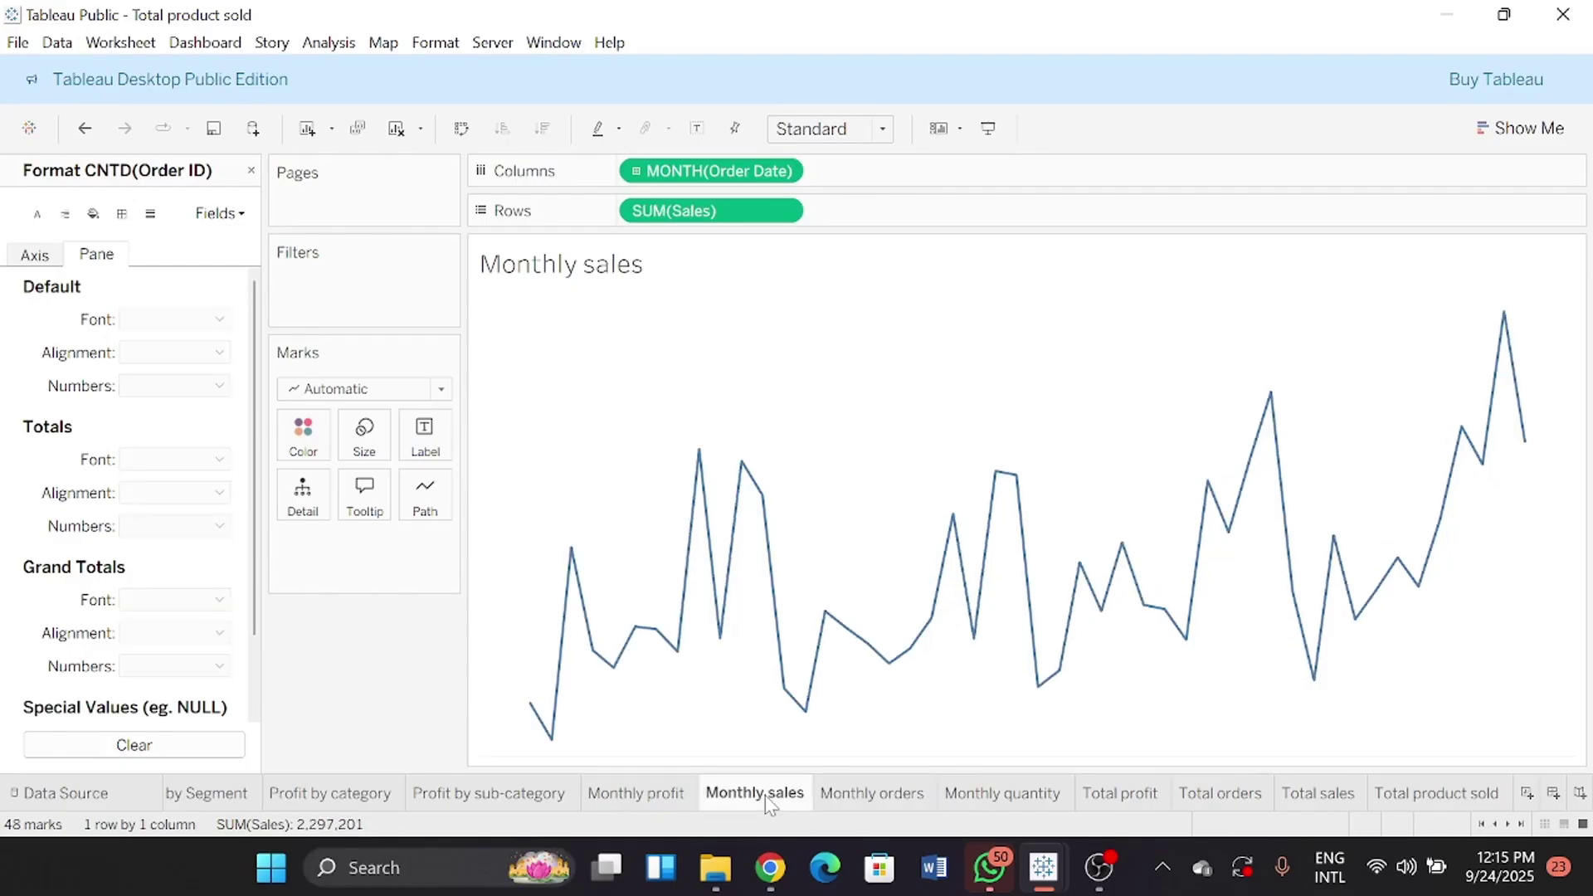
left_click(614, 798)
left_click(514, 801)
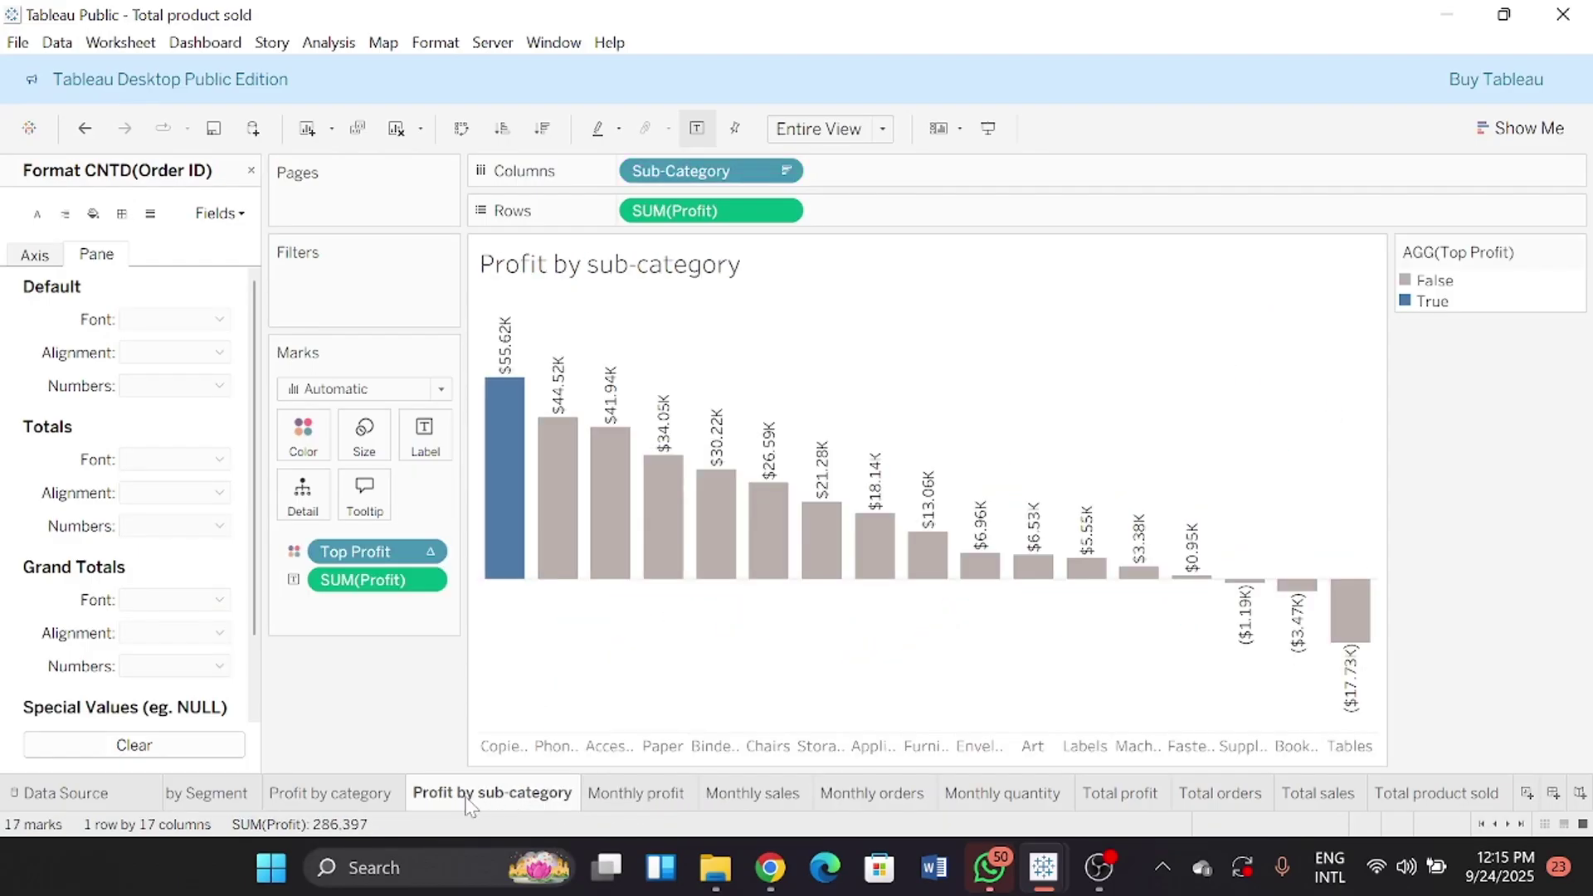
left_click(359, 798)
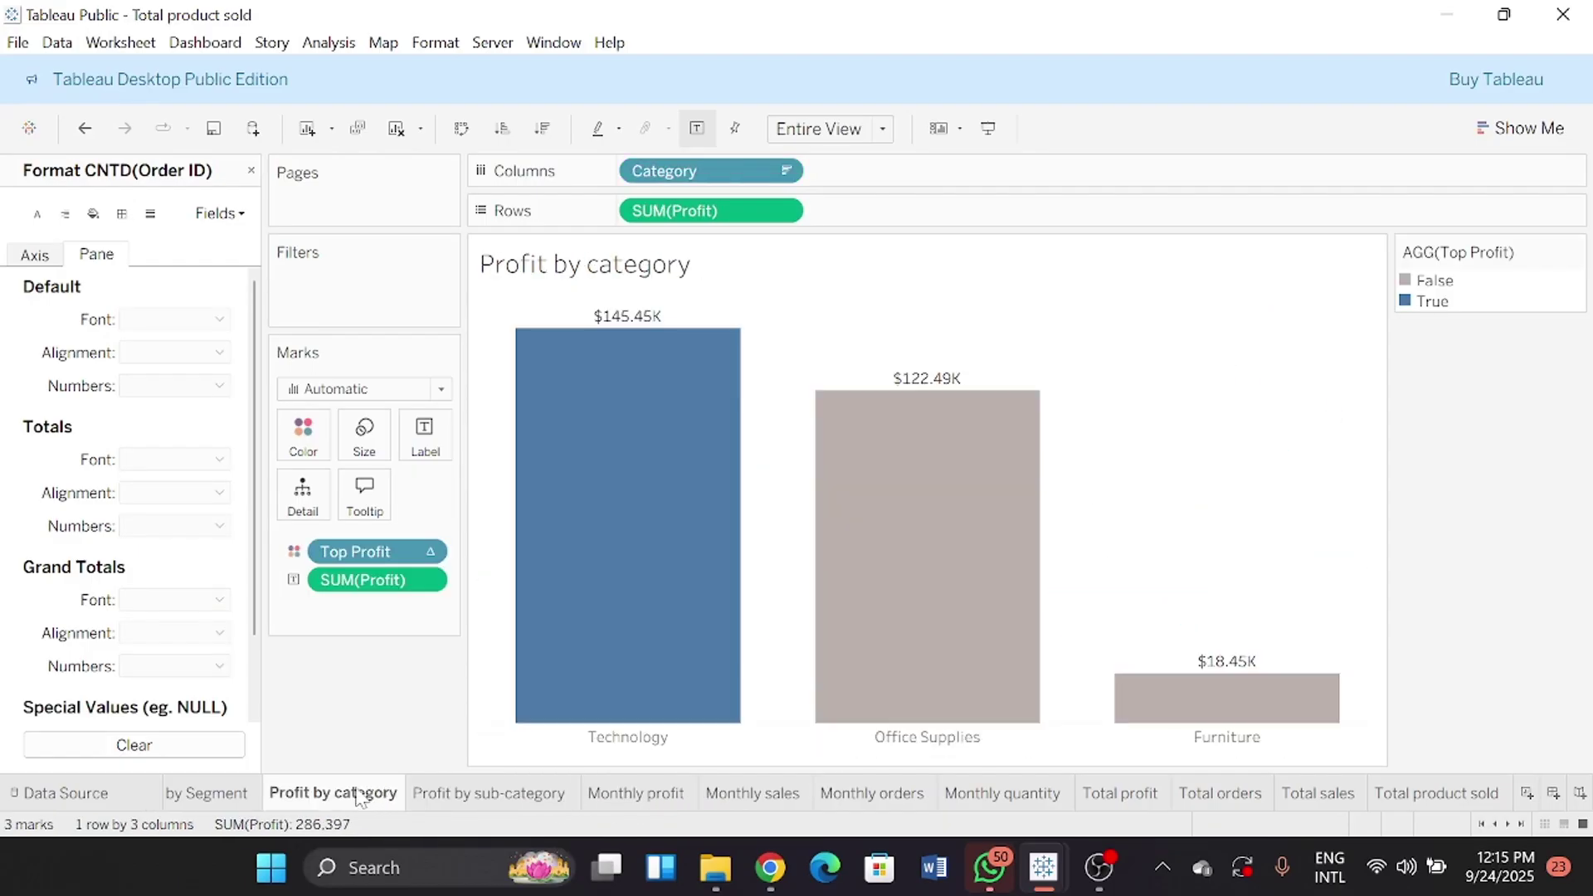
left_click(225, 790)
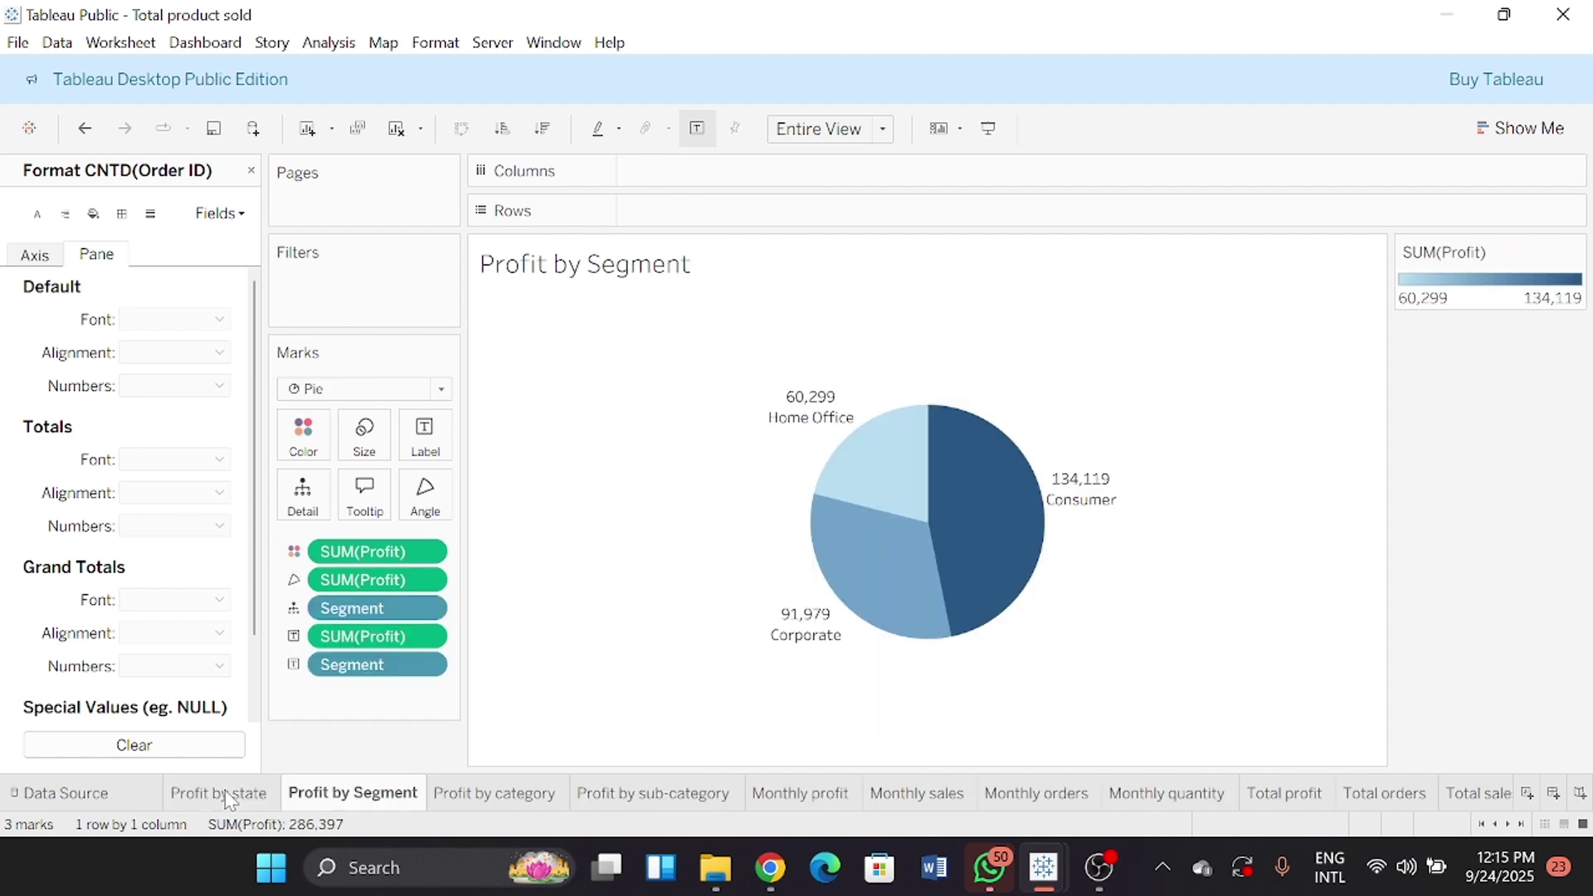
left_click(226, 792)
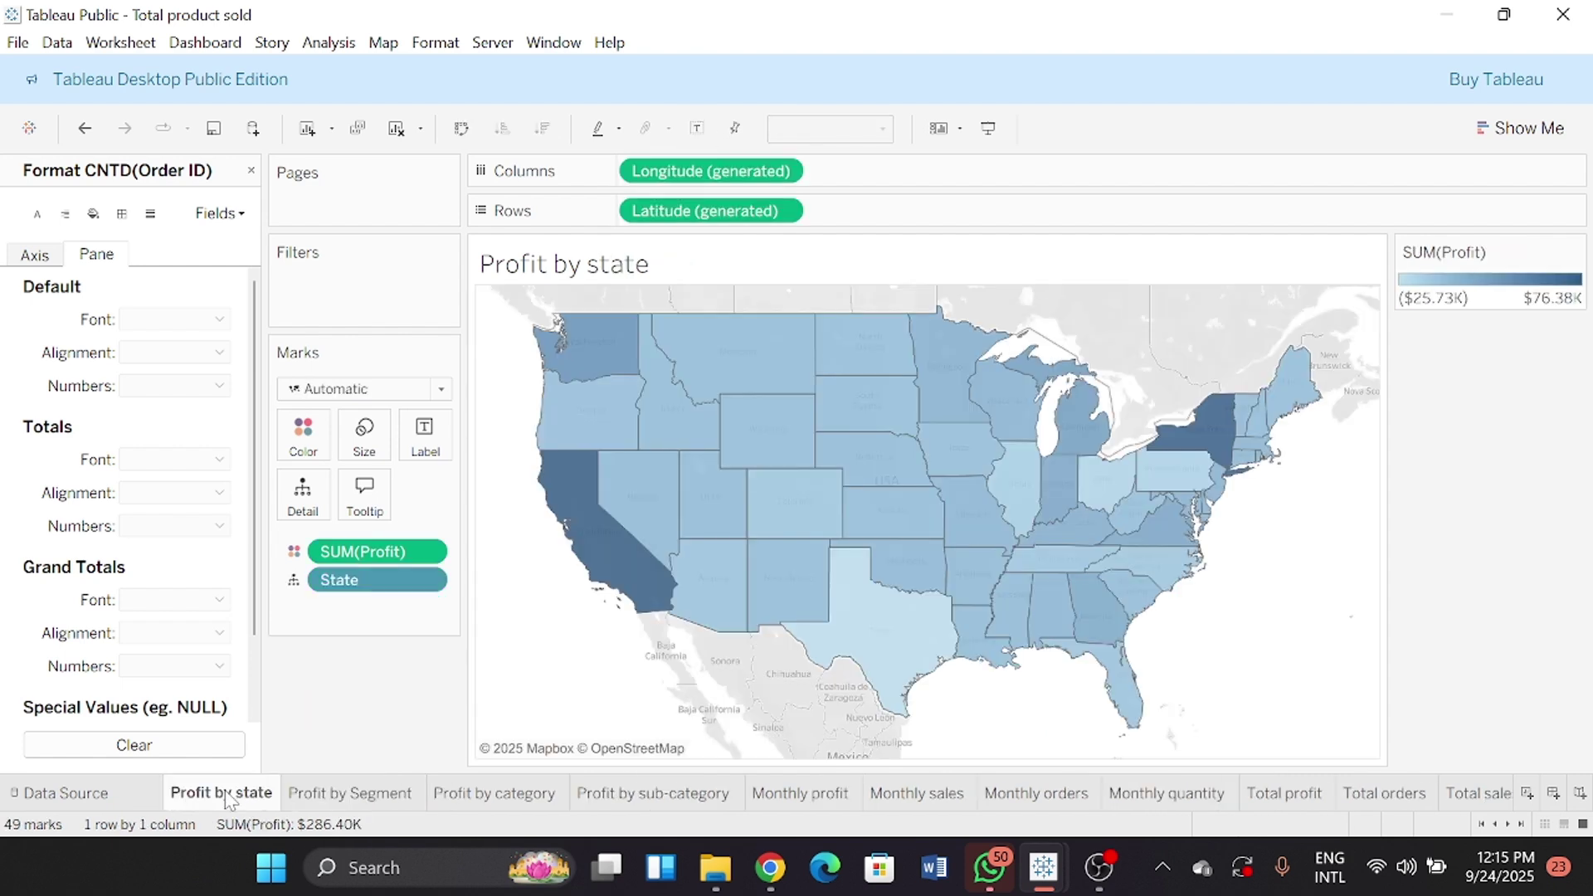
Look through the worksheets in forward order, from Profit by Segment to Total product sold
left_click(349, 799)
left_click(479, 798)
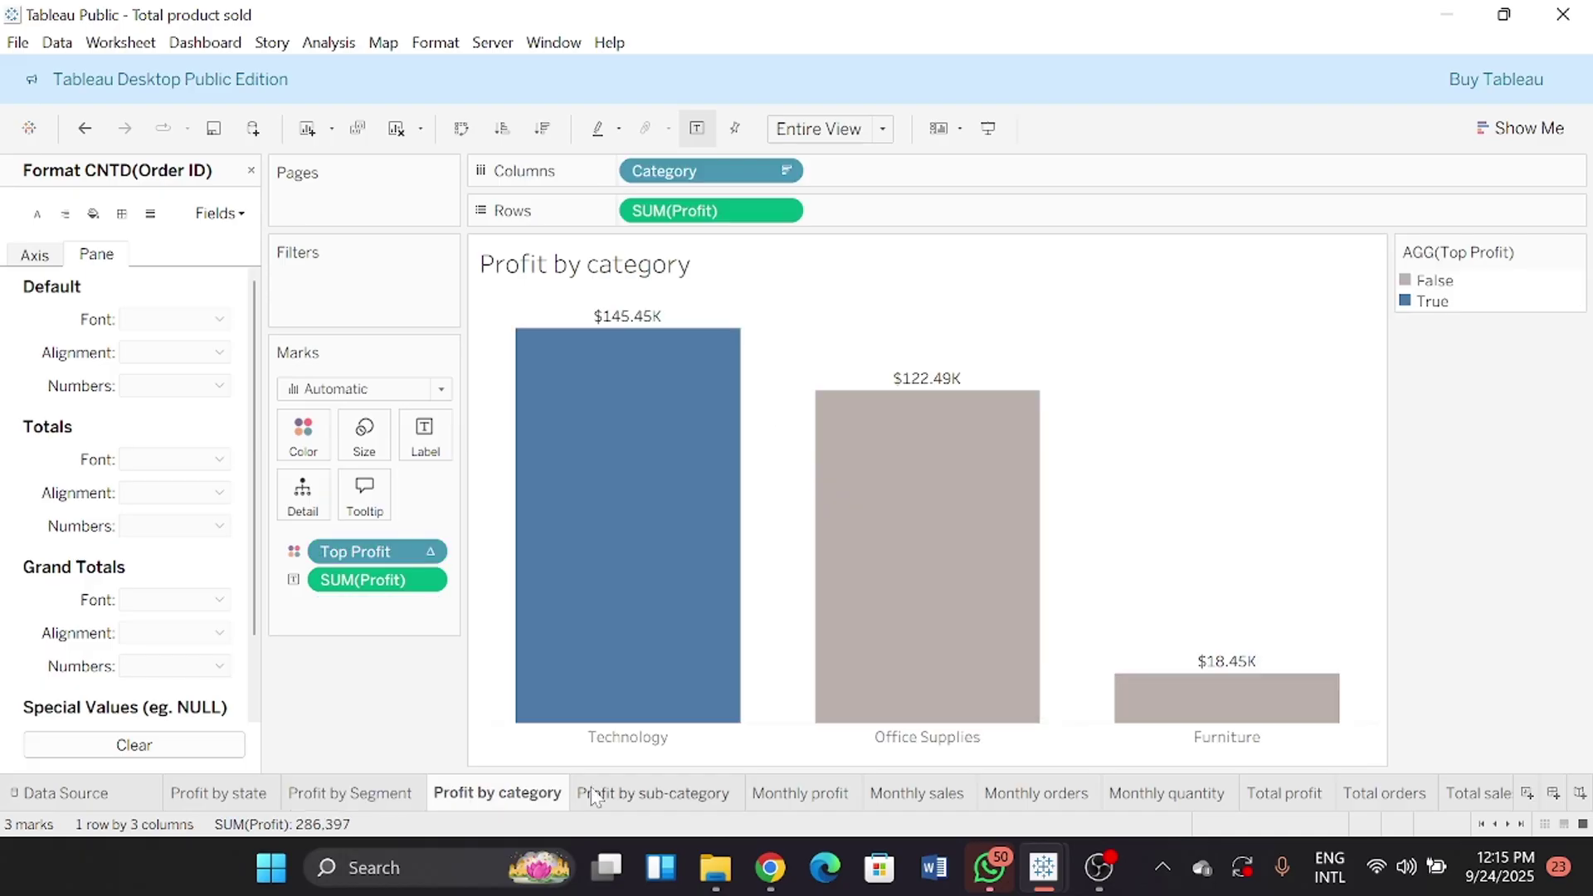
left_click(597, 797)
key("ctrl+Tab")
key("ctrl+Tab")
key("ctrl+Tab")
key("ctrl+Tab")
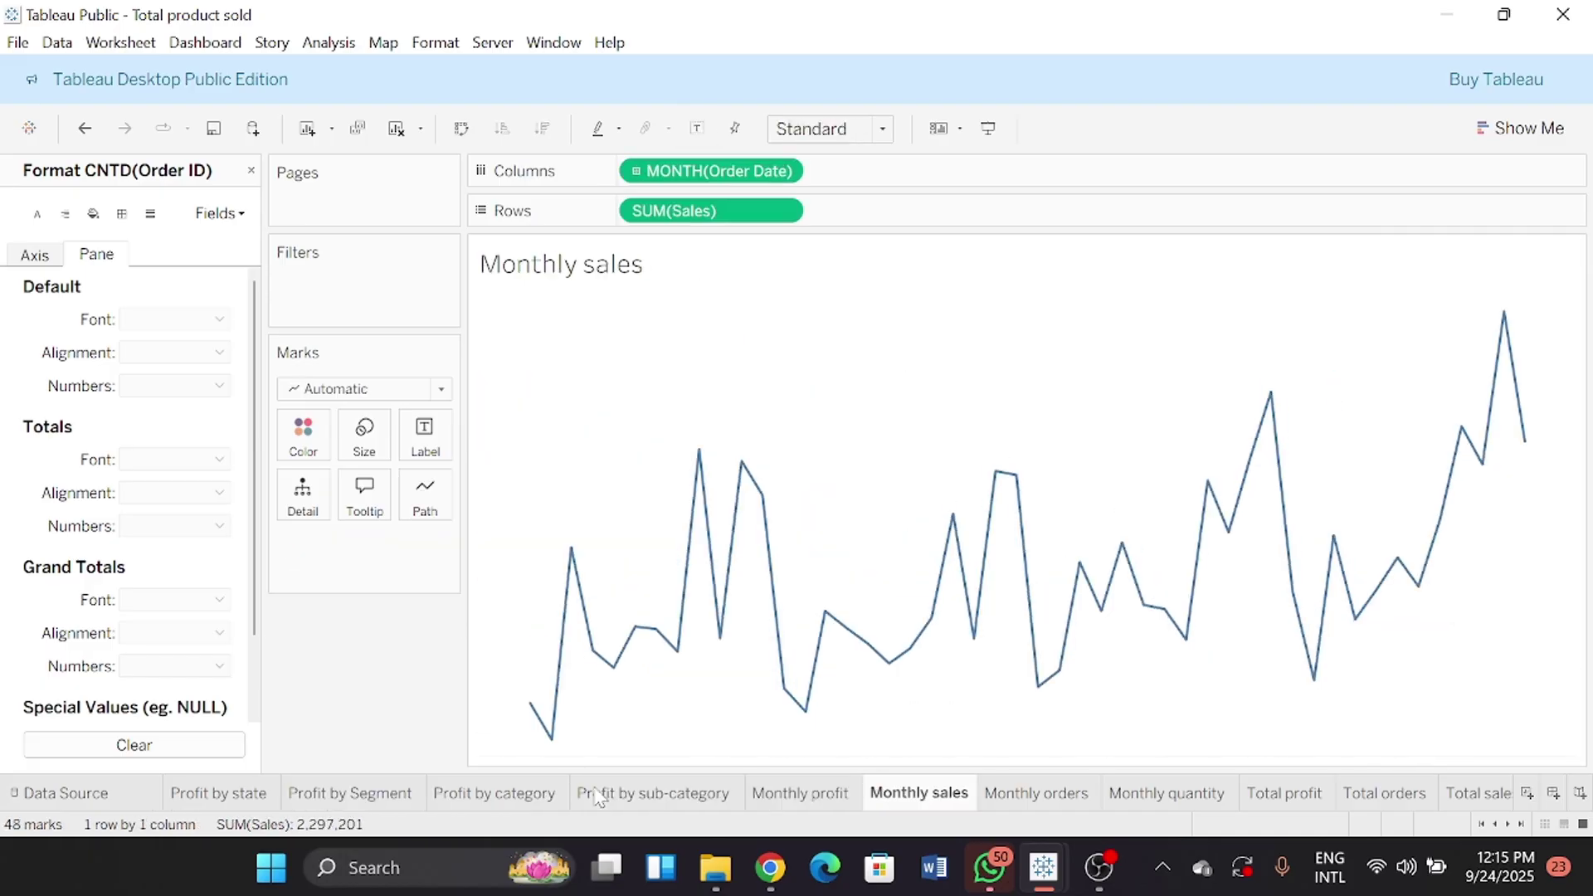
key("ctrl+Tab")
key("ctrl+Tab")
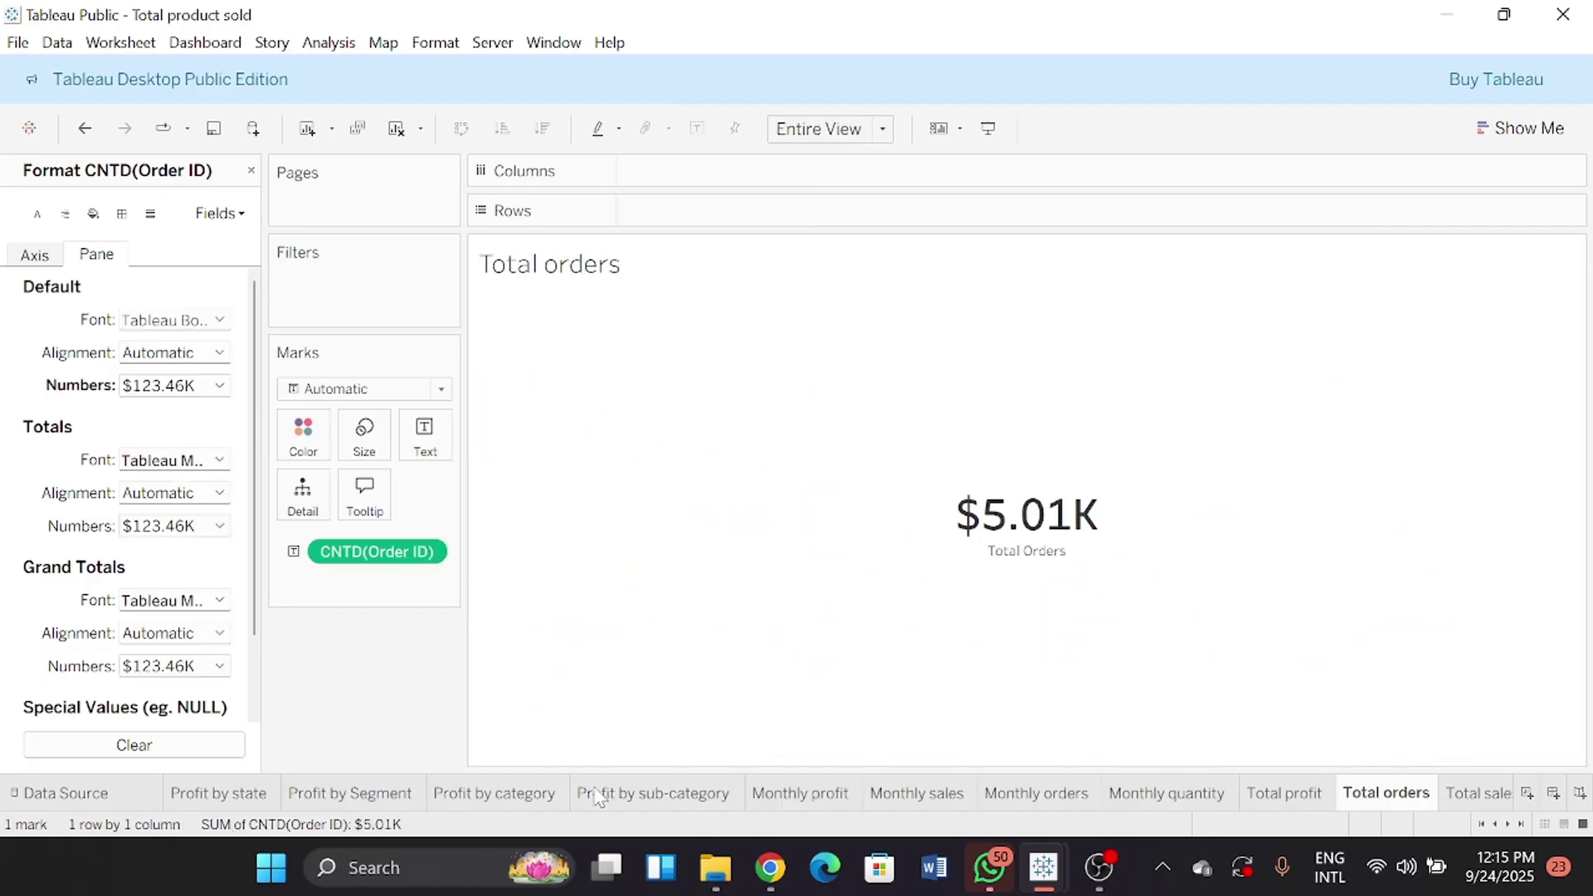
key("ctrl+Tab")
key("ctrl+Tab")
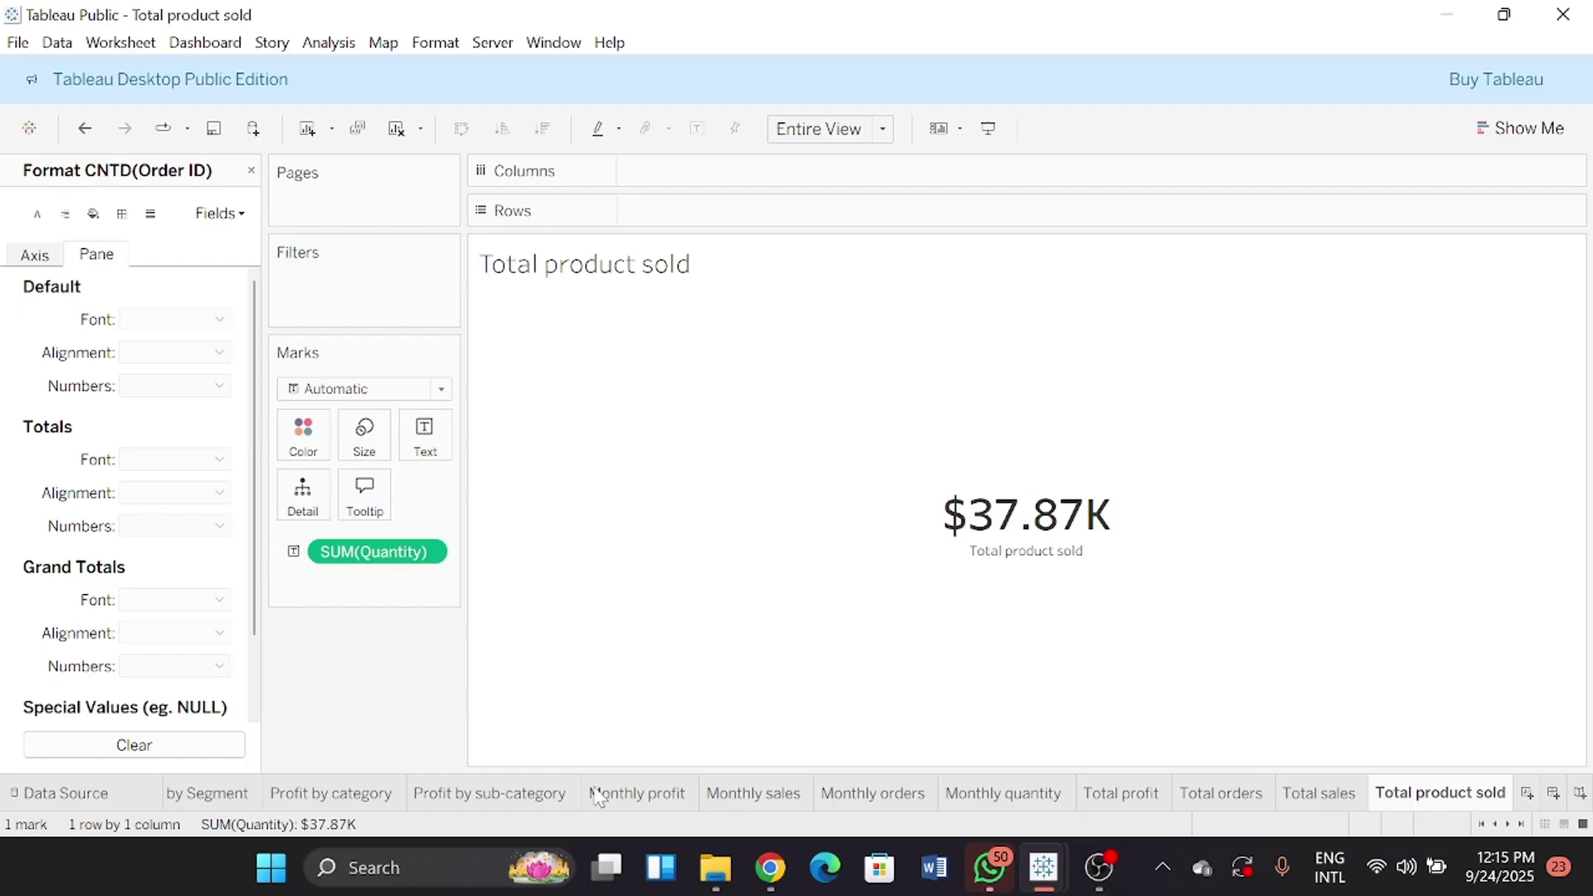